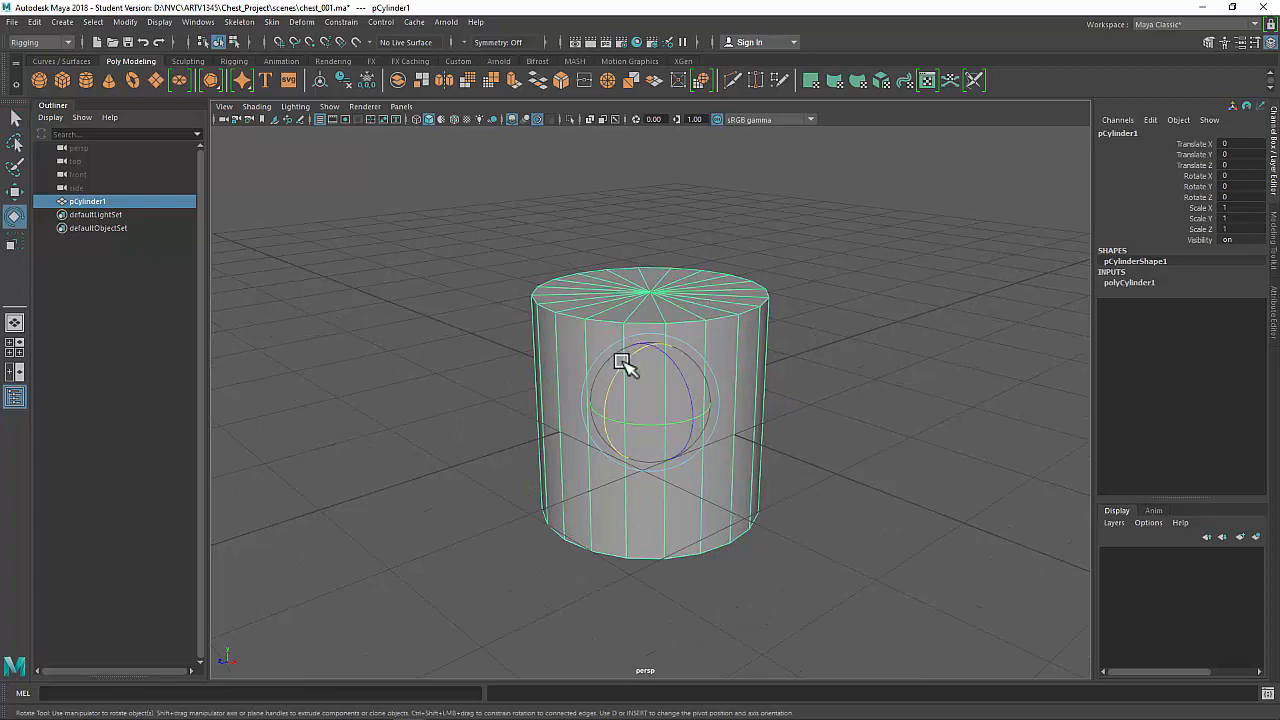
Rotate the cylinder 90 degrees in X so it lies on its side, and raise it to Translate Y 1.331.
left_click_drag(622, 362, 592, 443)
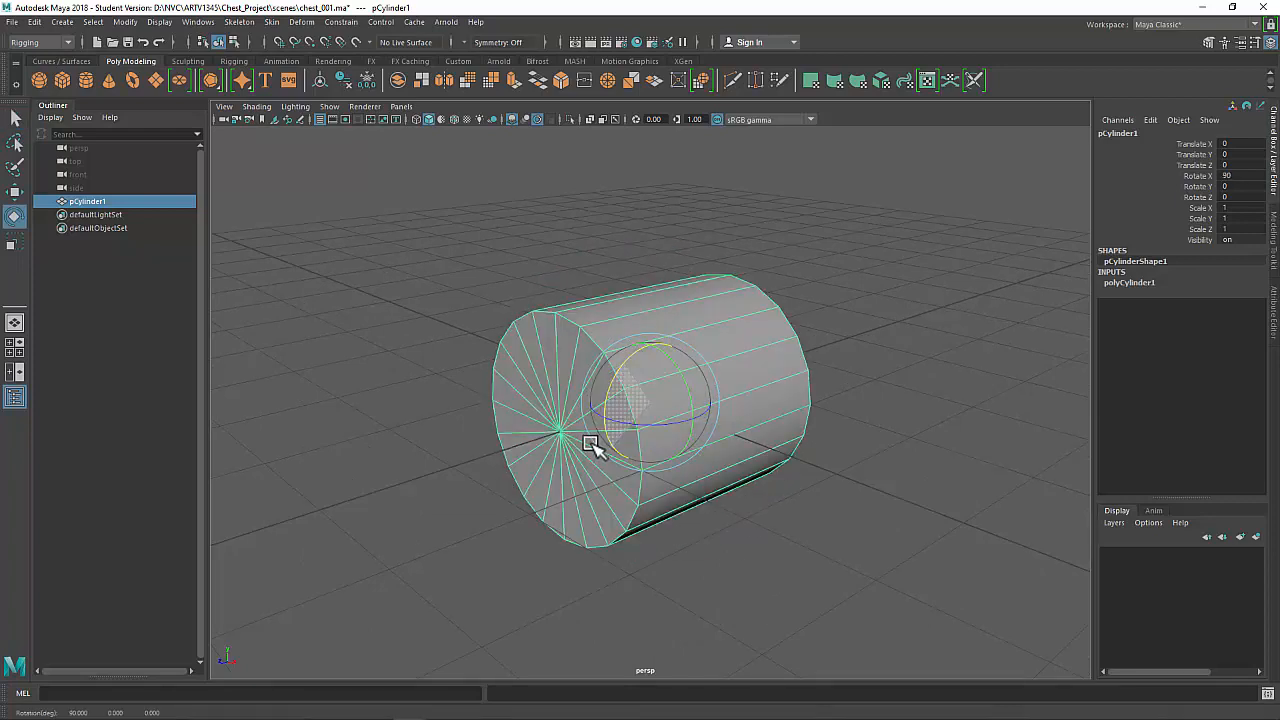
left_click_drag(639, 391, 651, 194, "alt")
key("w")
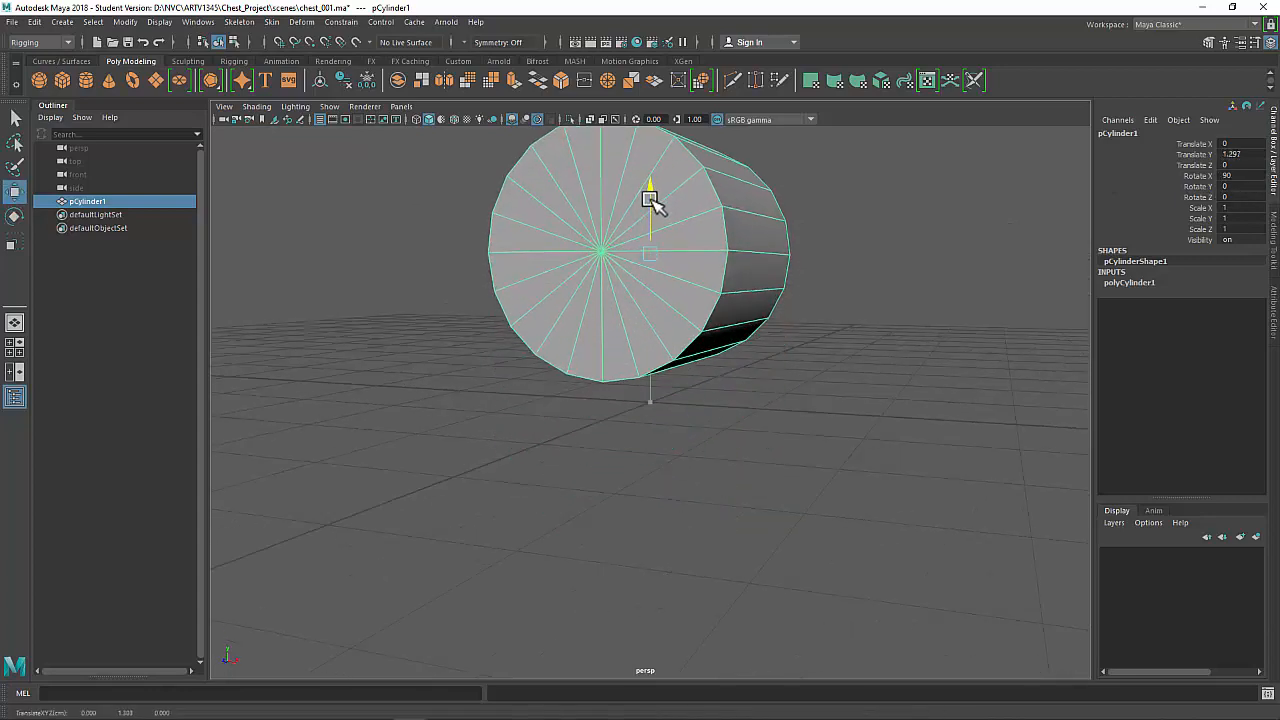
left_click_drag(689, 306, 628, 382, "alt")
Set the cylinder's Subdivisions Axis to 10.
left_click(1130, 283)
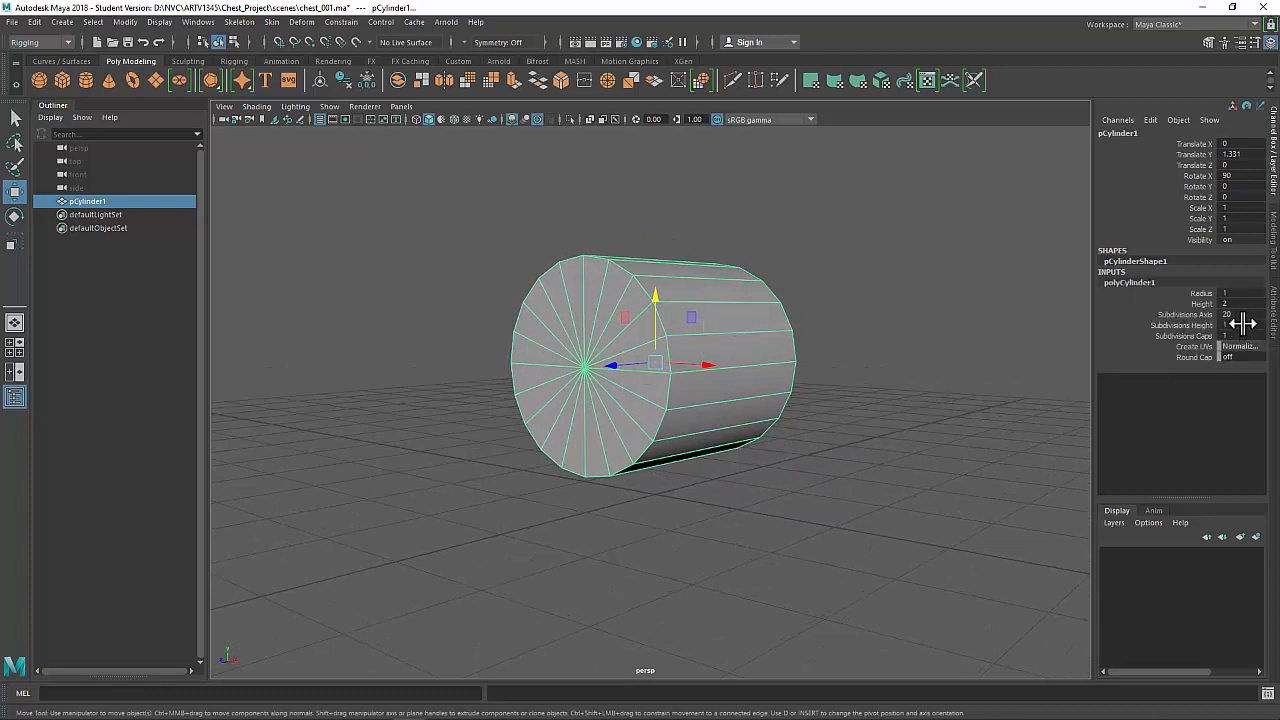
key("Return")
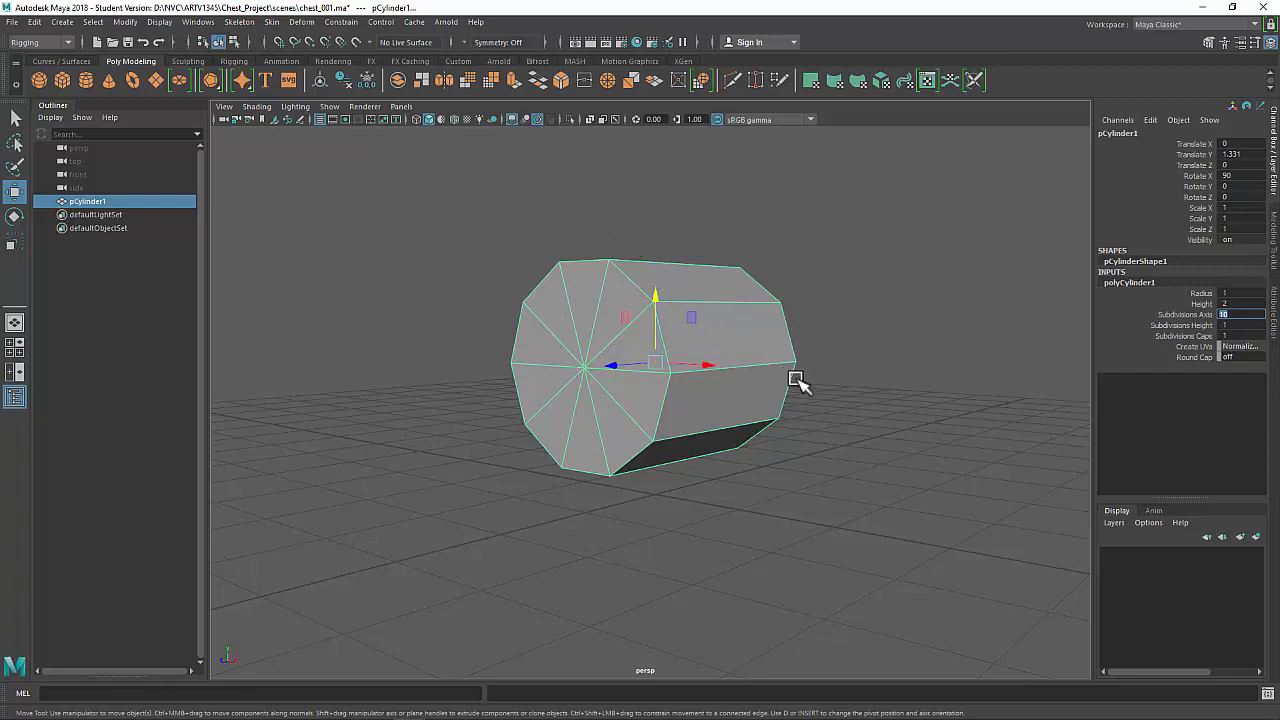
mouse_move(822, 358)
left_mouse_down("alt")
mouse_move(829, 377)
mouse_move(926, 371)
mouse_move(843, 351)
mouse_move(828, 362)
left_mouse_up("alt")
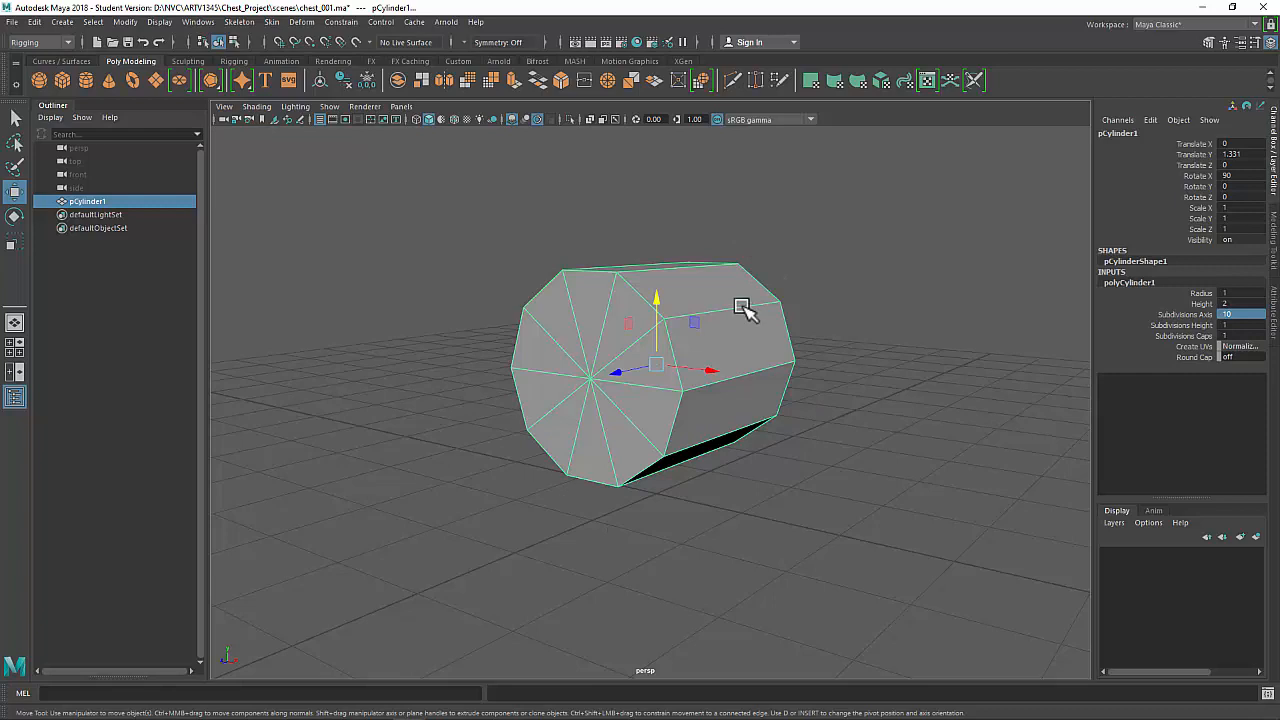
Select all faces in the lower half of the cylinder, including the end caps, and delete them.
right_click_drag(741, 307, 743, 342)
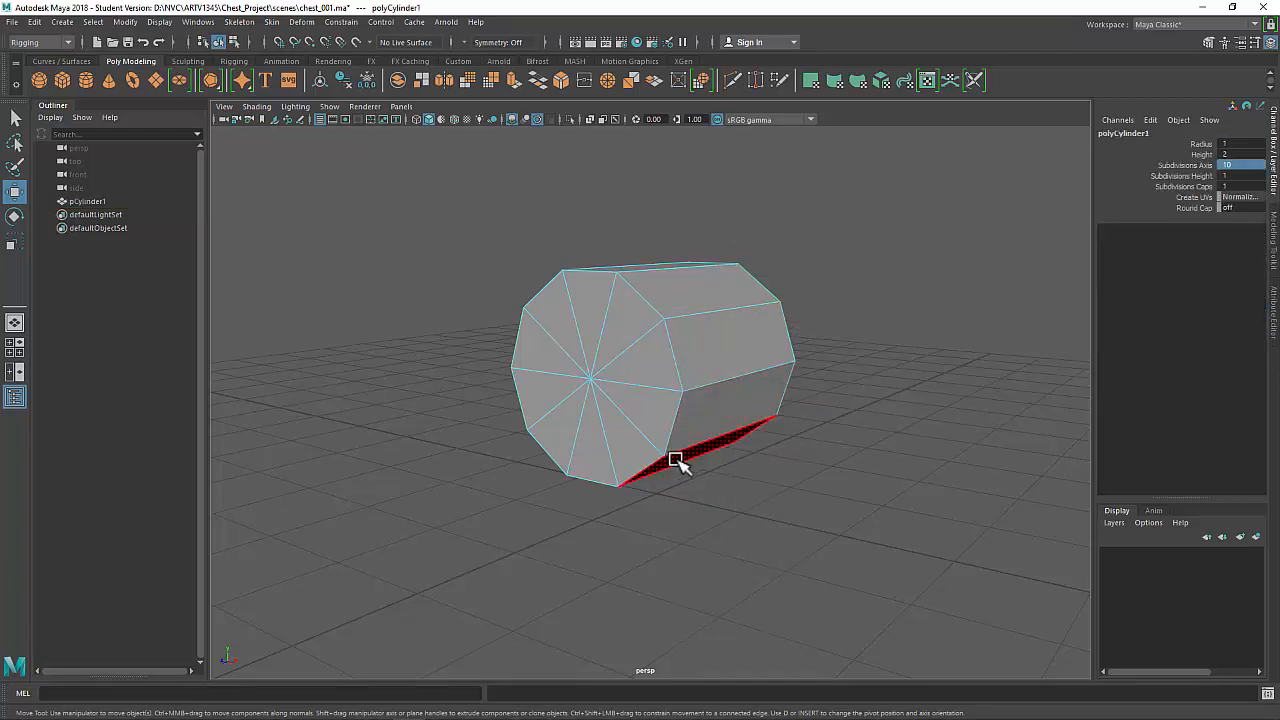
key("space")
scroll(433, 569, "up", 10)
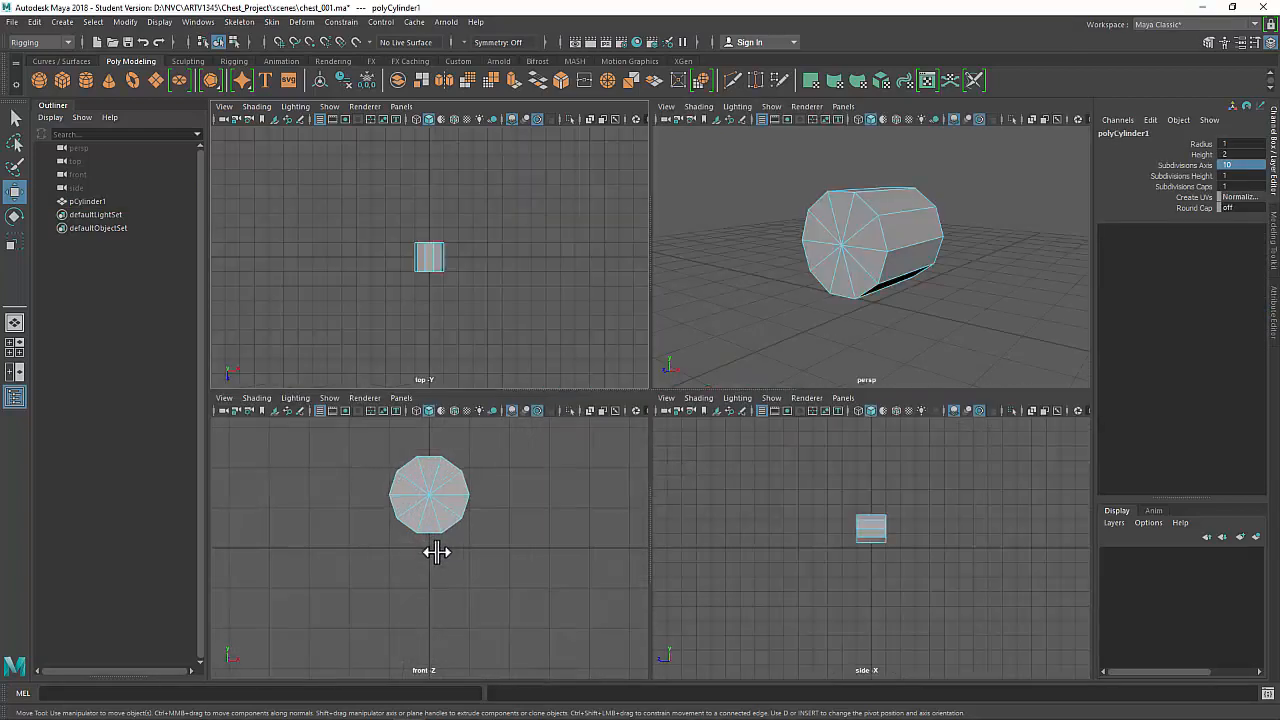
scroll(918, 527, "up", 8)
middle_click_drag(922, 532, 866, 586, "alt")
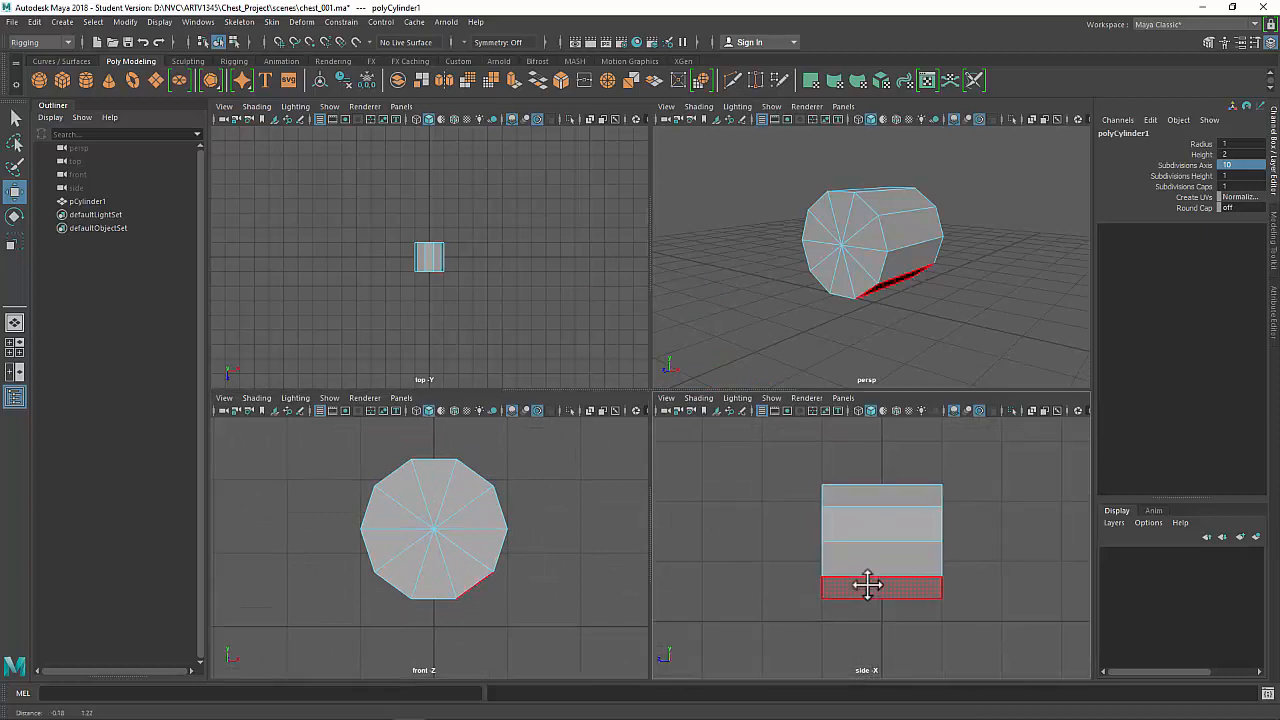
left_click_drag(295, 636, 586, 546)
left_click_drag(980, 172, 966, 211, "alt")
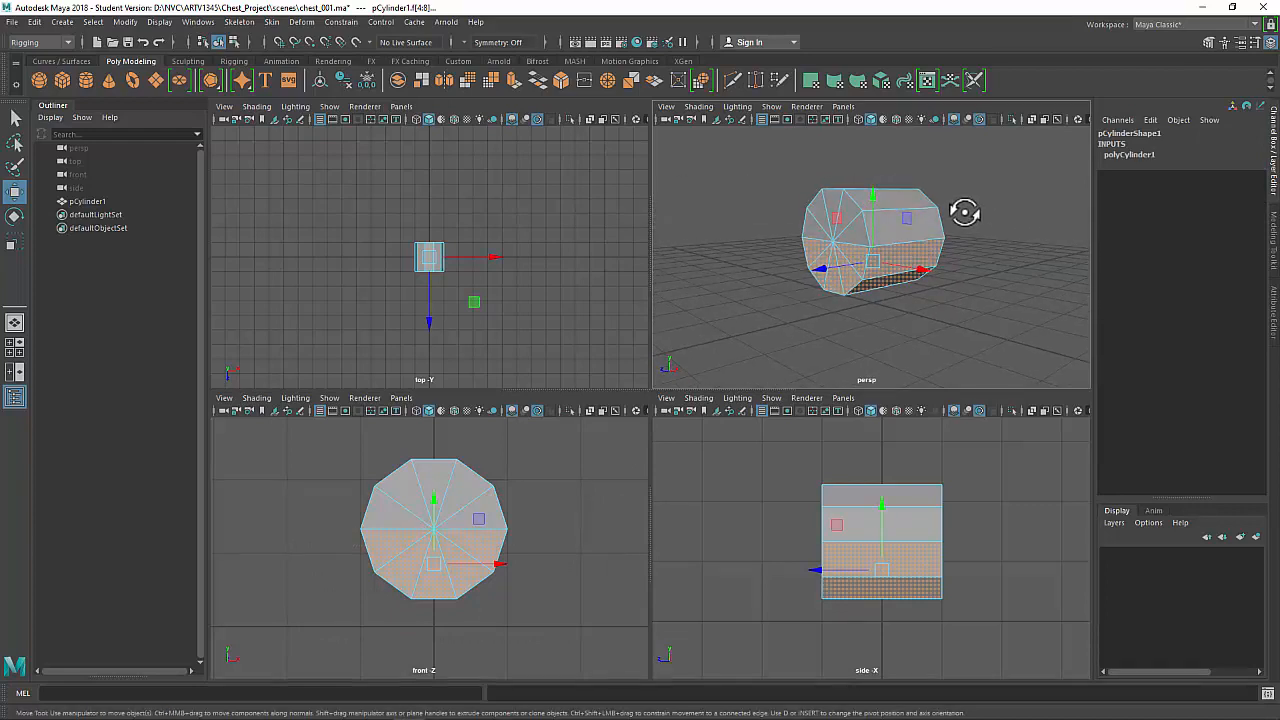
key("4")
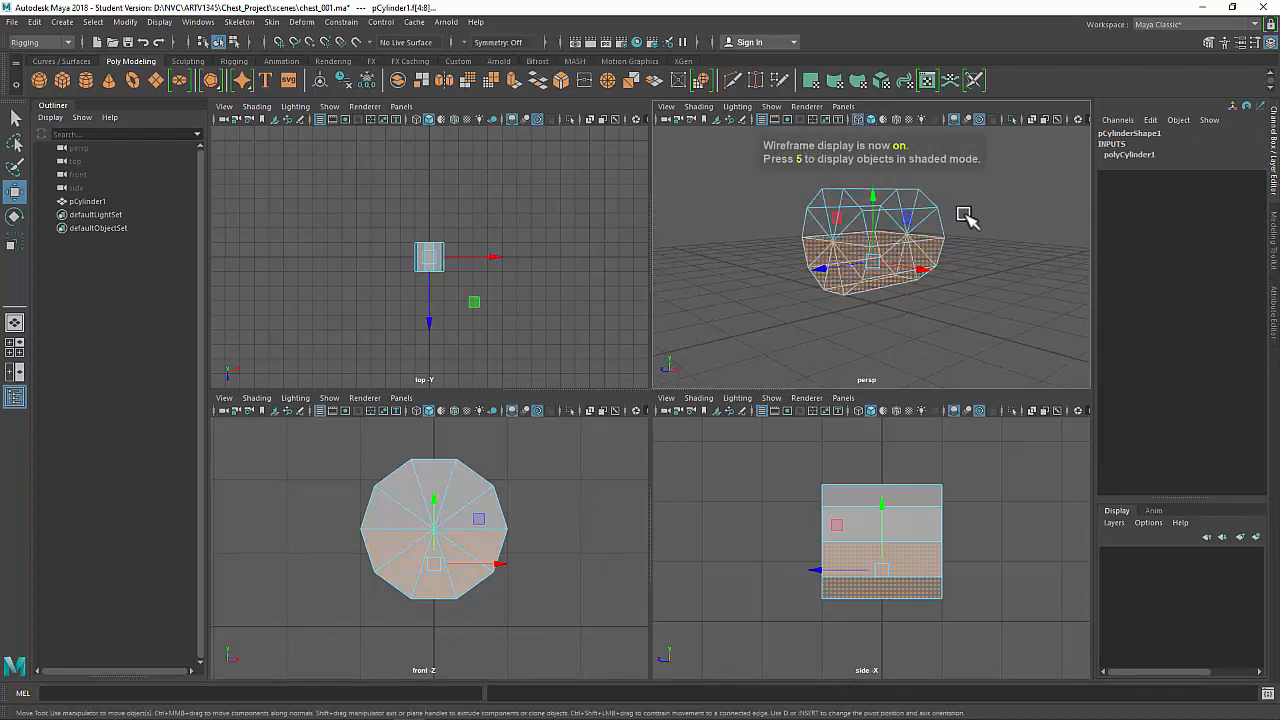
key("5")
left_click_drag(975, 257, 980, 251, "alt")
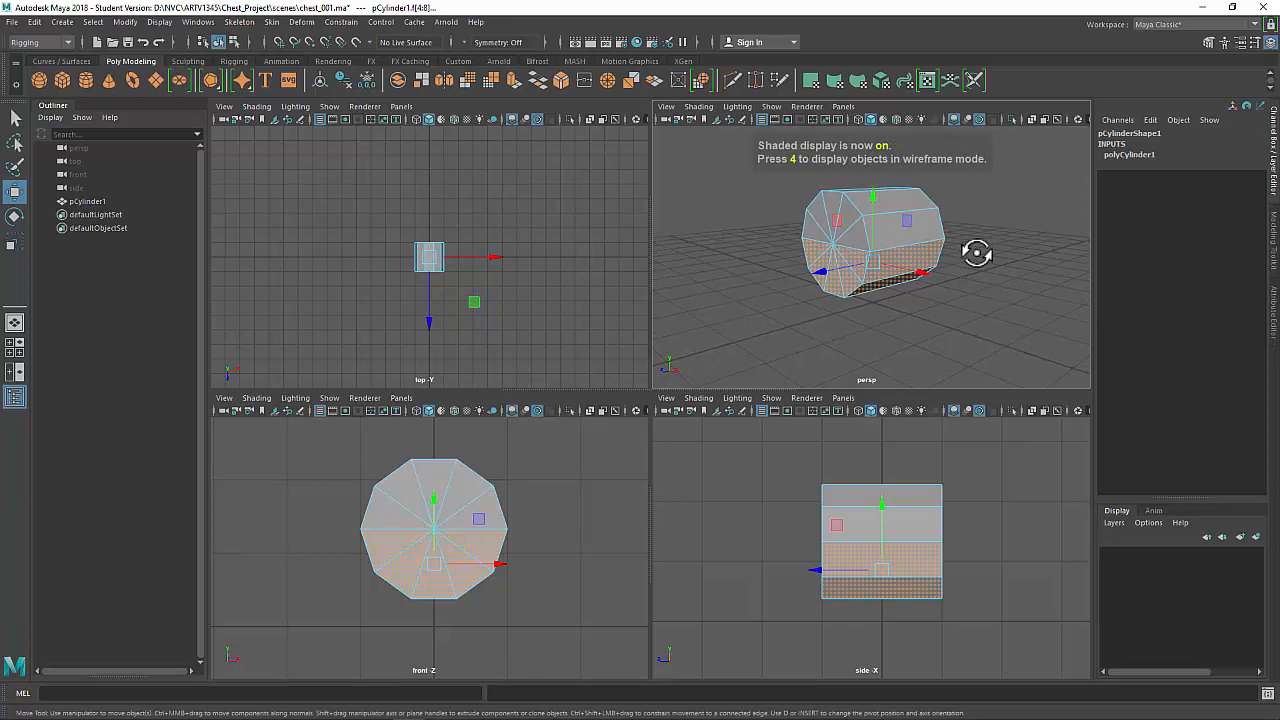
key("Delete")
View the open underside of the half cylinder and hide the grid in the perspective view.
left_click(874, 243)
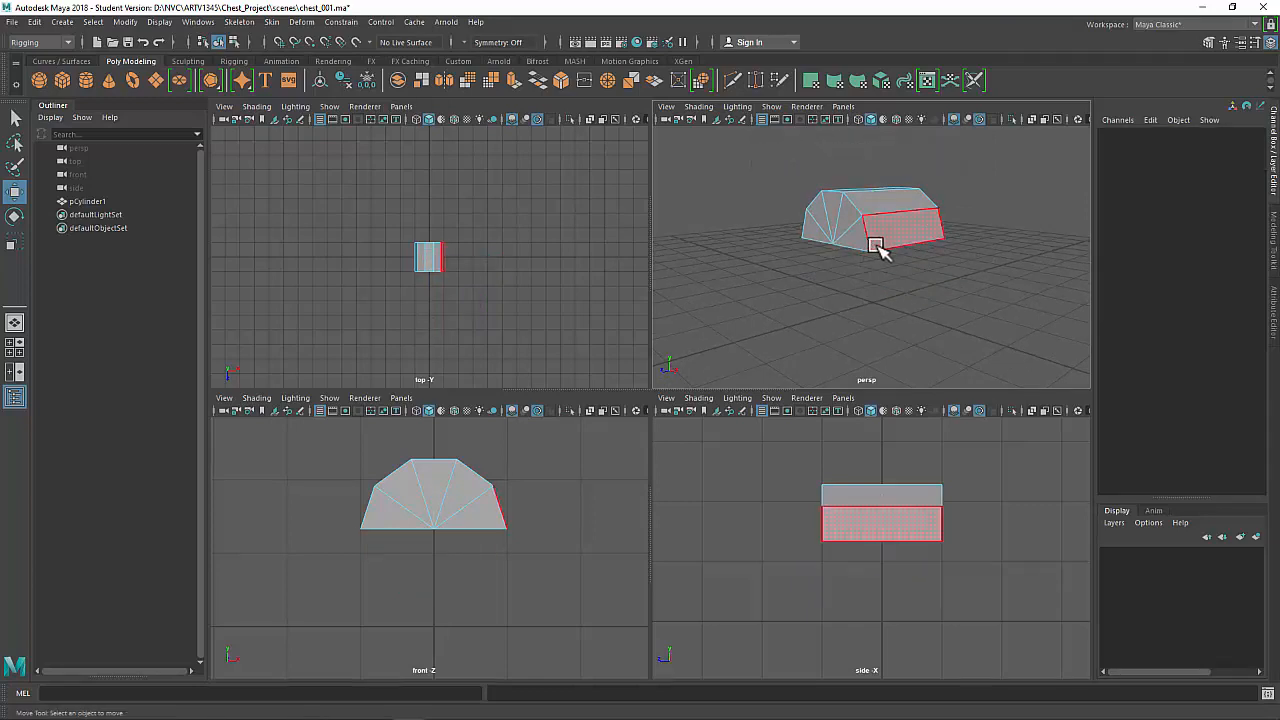
left_click_drag(880, 250, 880, 214, "alt")
key("Delete")
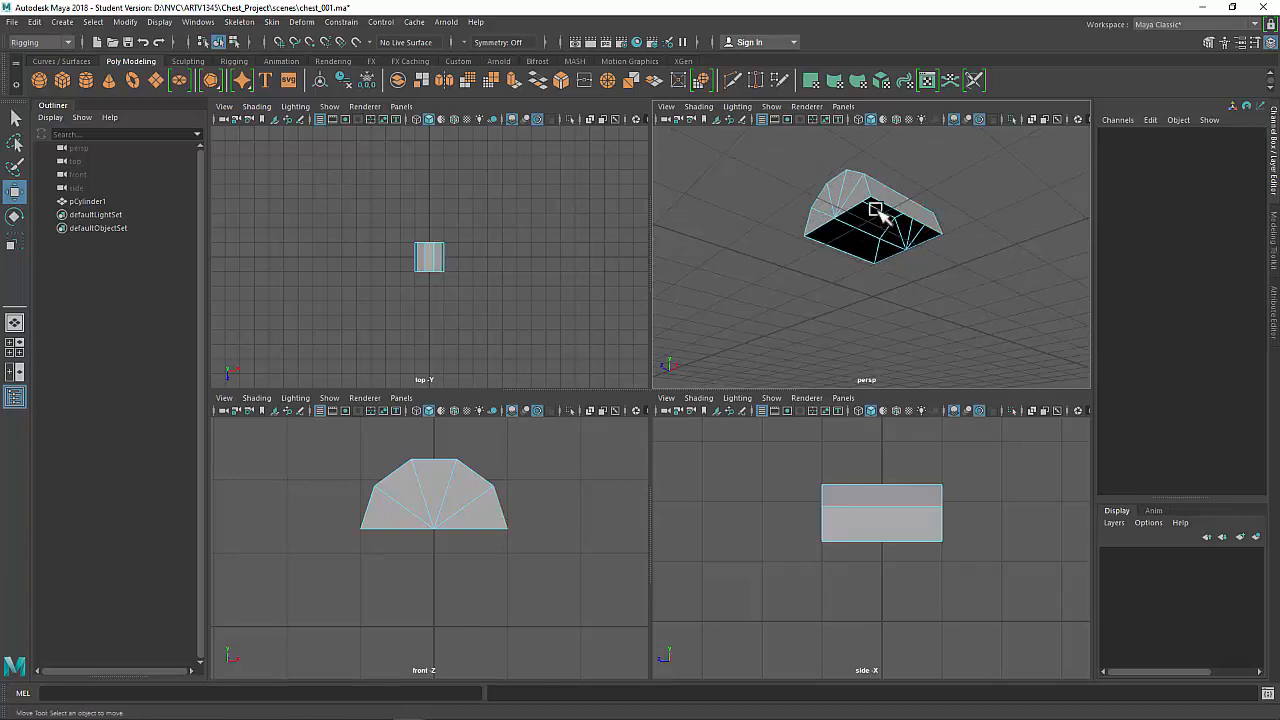
left_click(765, 118)
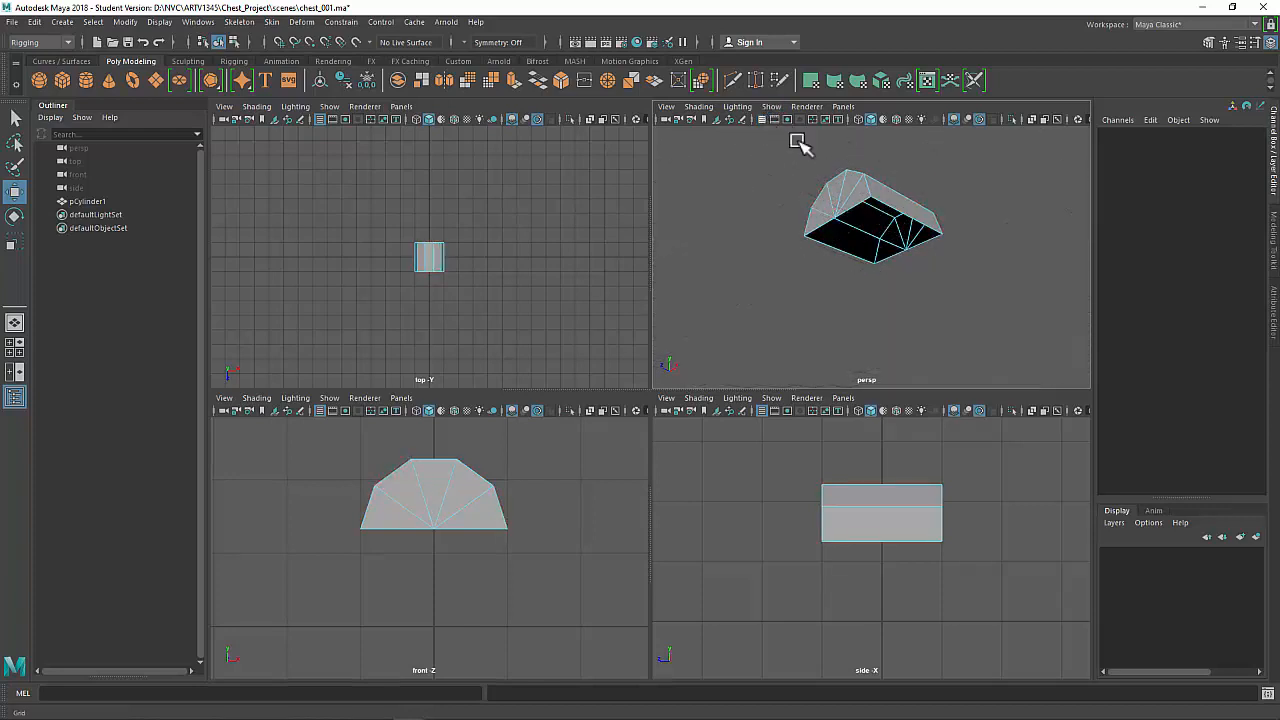
Select the whole loop of border edges around the half cylinder's open underside.
right_click(922, 216)
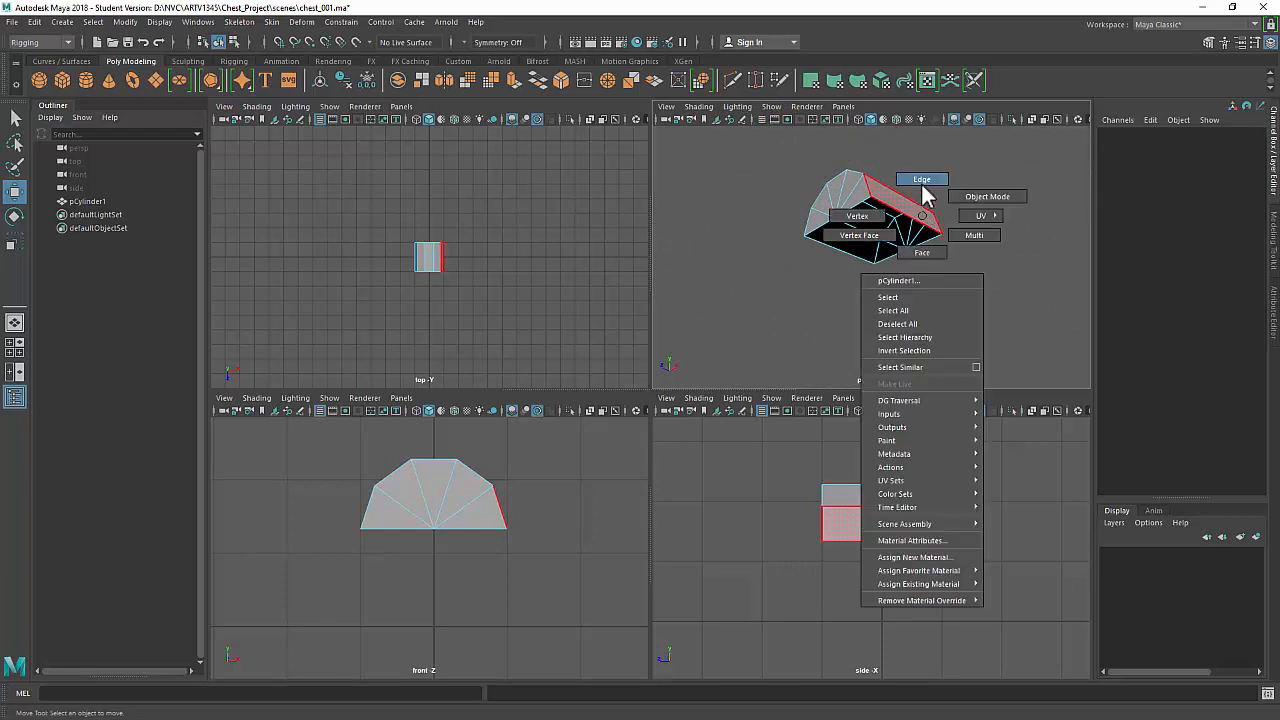
left_click(921, 180)
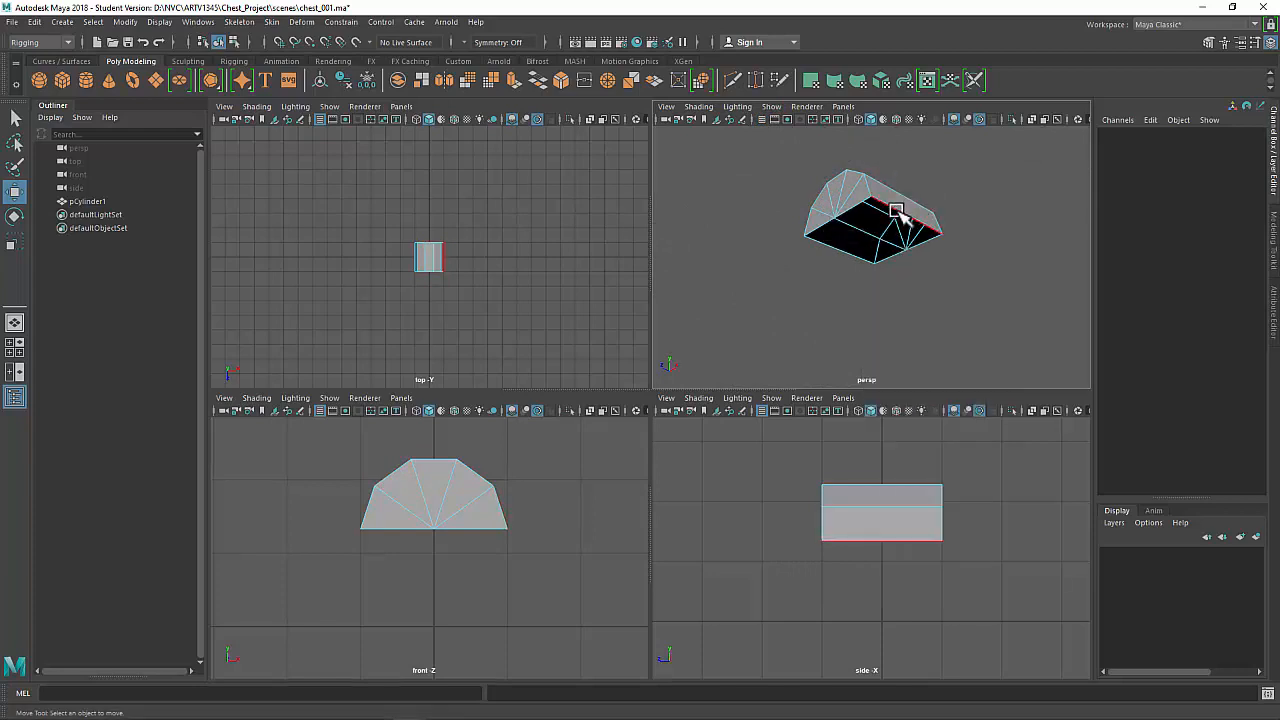
left_click(897, 212)
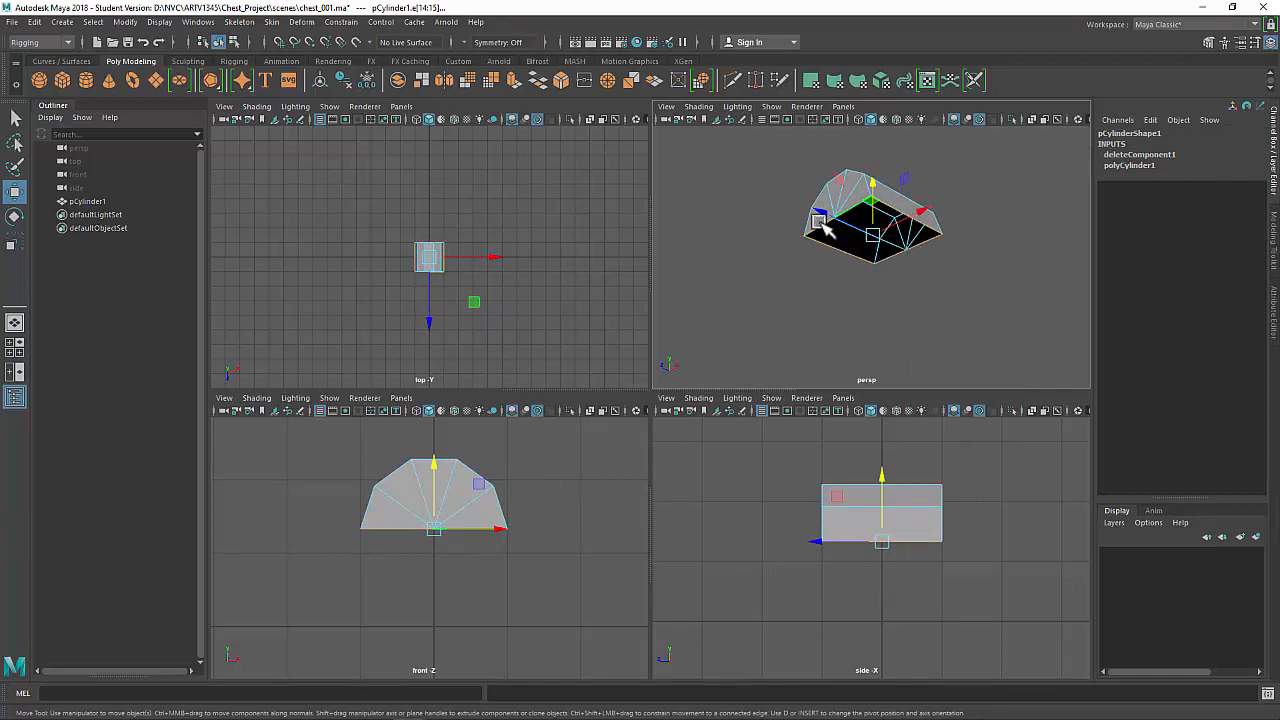
key("q")
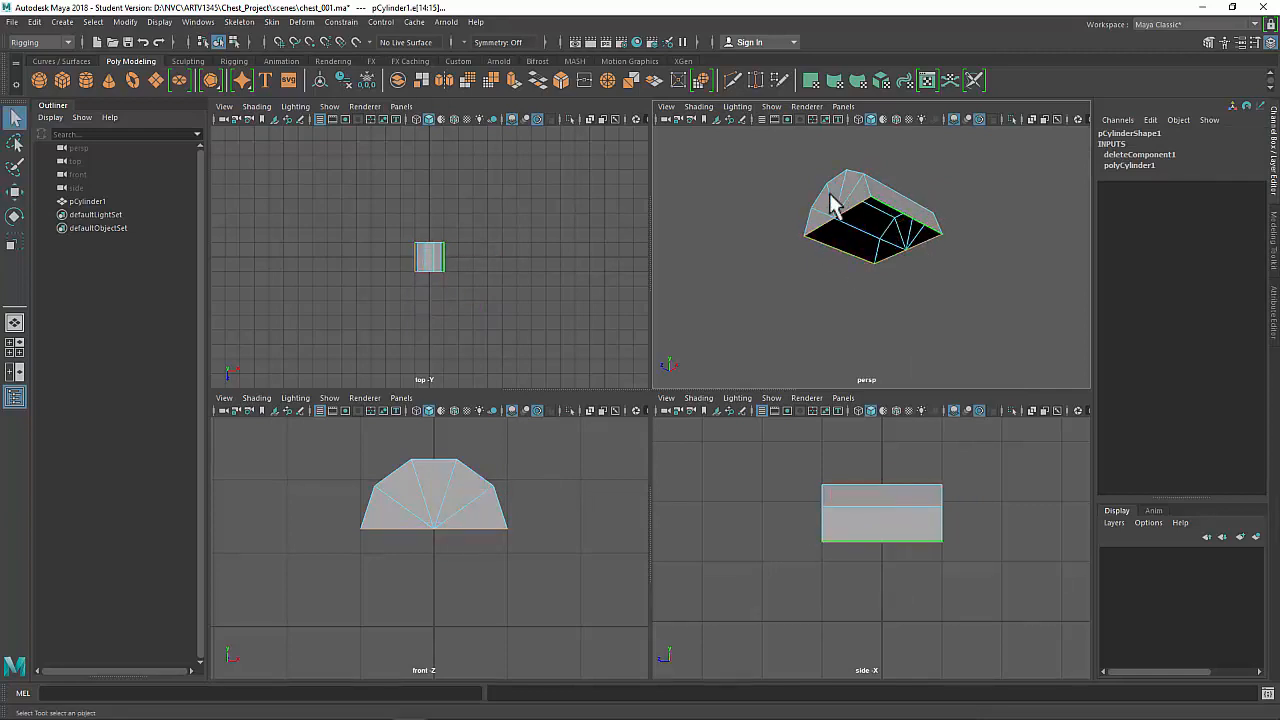
mouse_move(1004, 193)
right_mouse_down("shift")
mouse_move(1006, 231)
mouse_move(1004, 193)
right_mouse_up("shift")
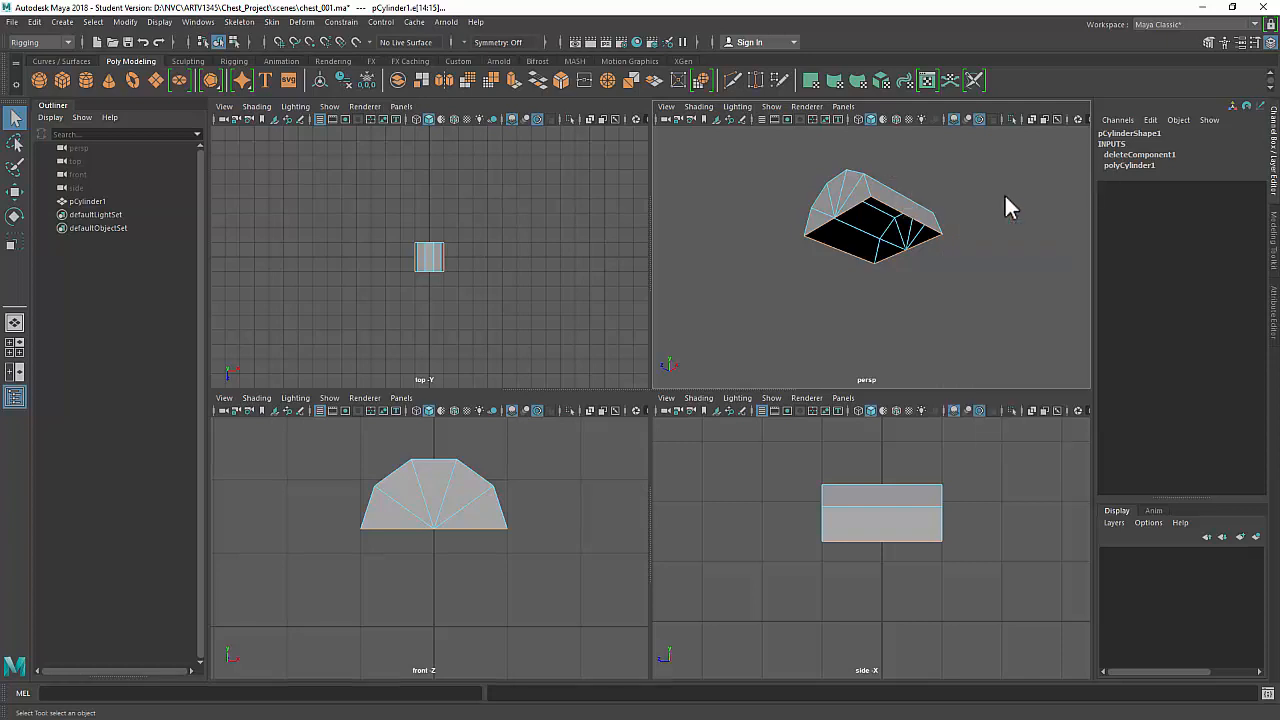
key("w")
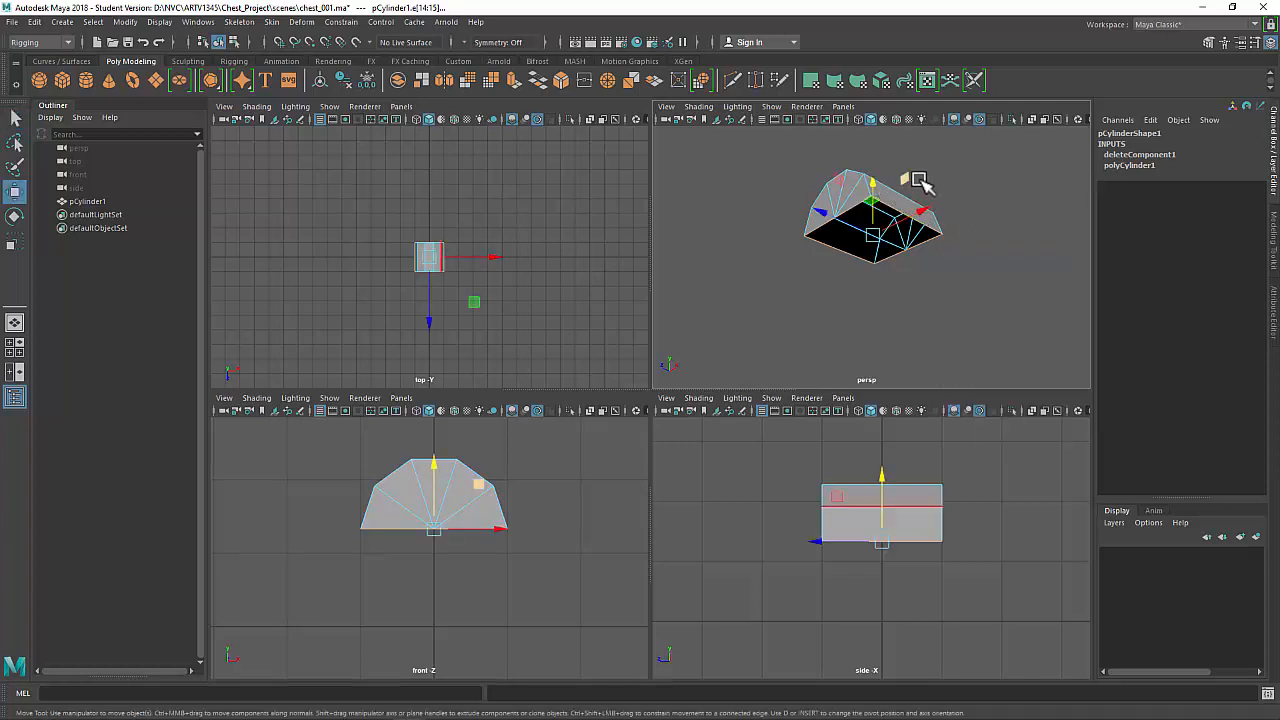
left_click_drag(872, 186, 886, 226, "shift")
key("Delete")
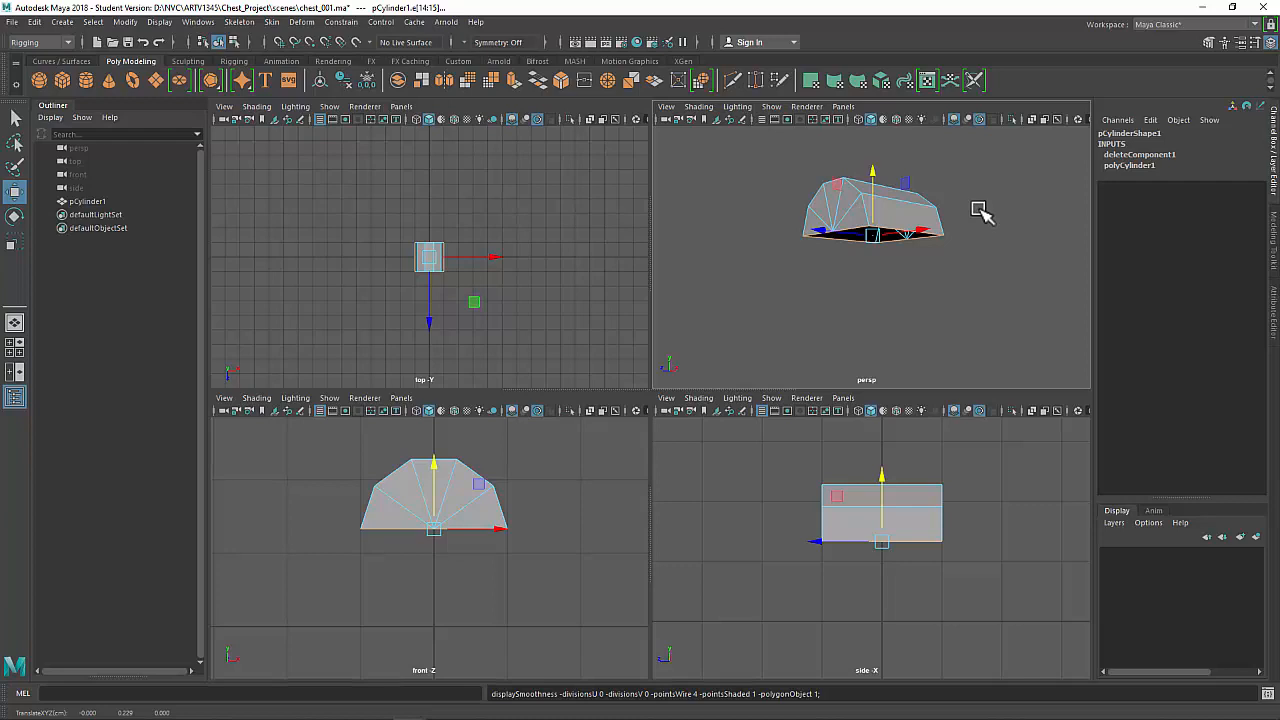
Extrude the open border edges straight down with Translate Y at -1.255 to form the chest's side walls.
right_click_drag(980, 212, 977, 246, "shift")
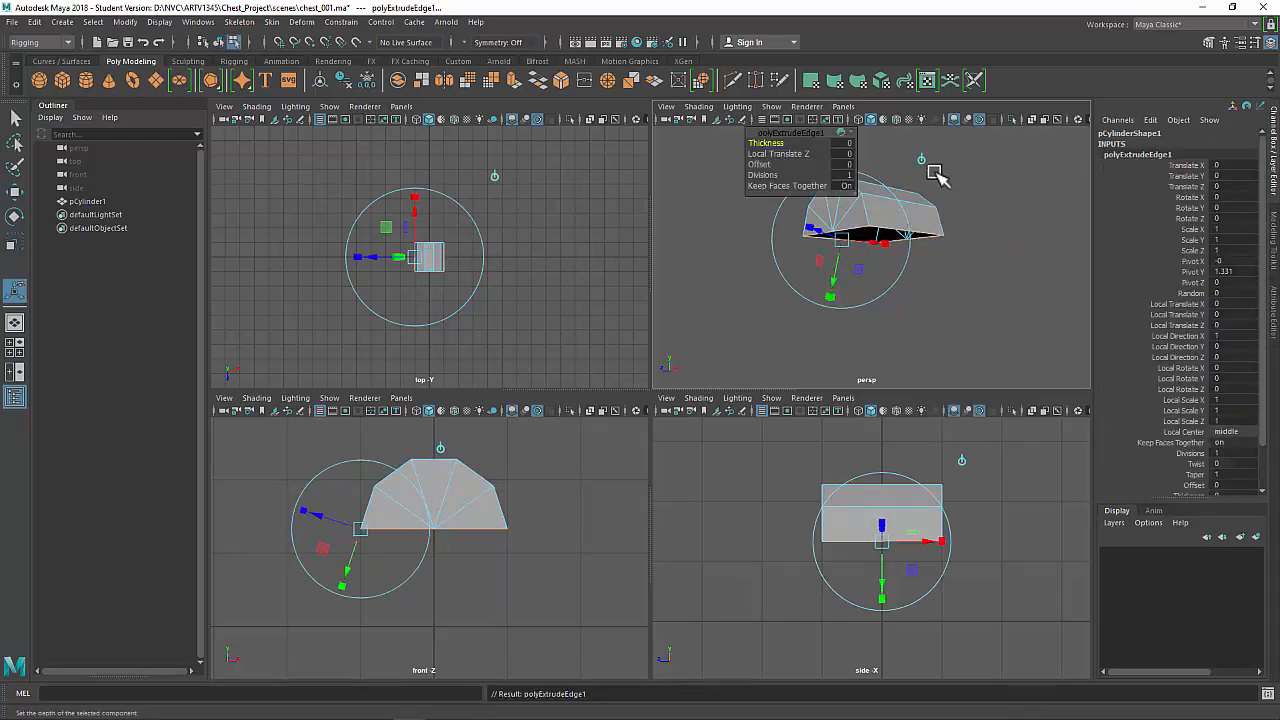
left_click(921, 163)
left_click_drag(871, 190, 872, 260)
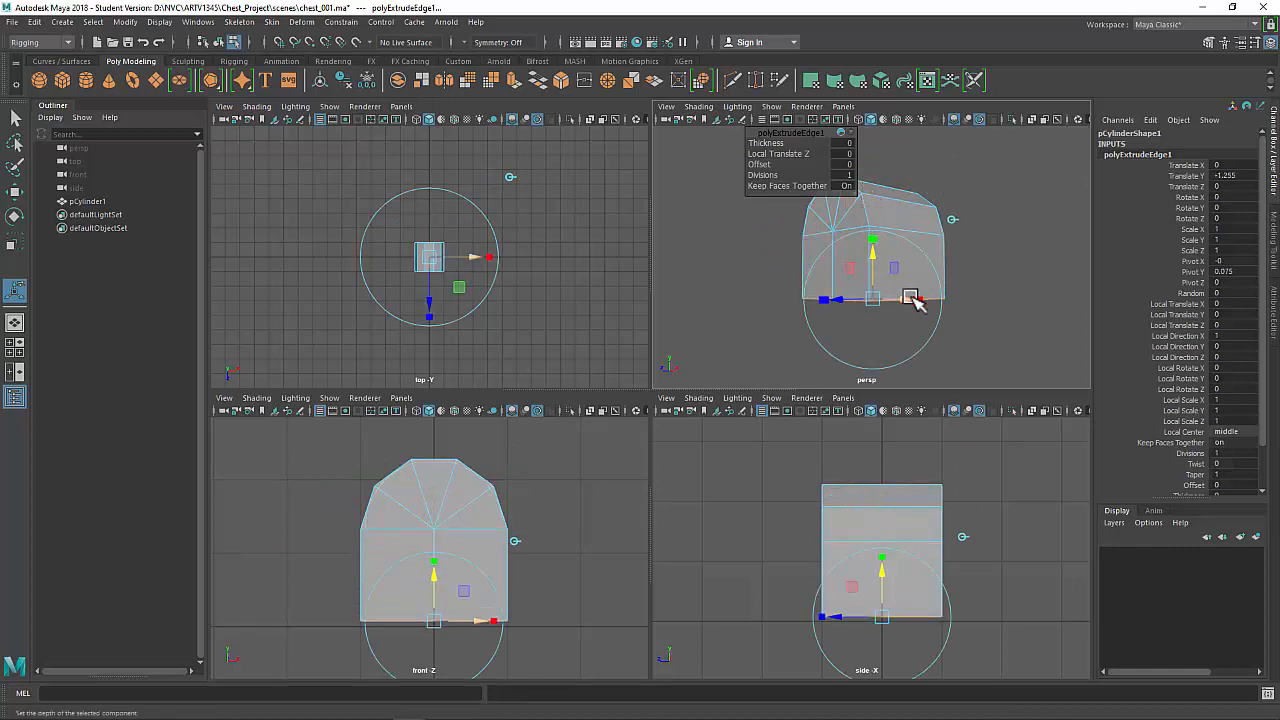
key("q")
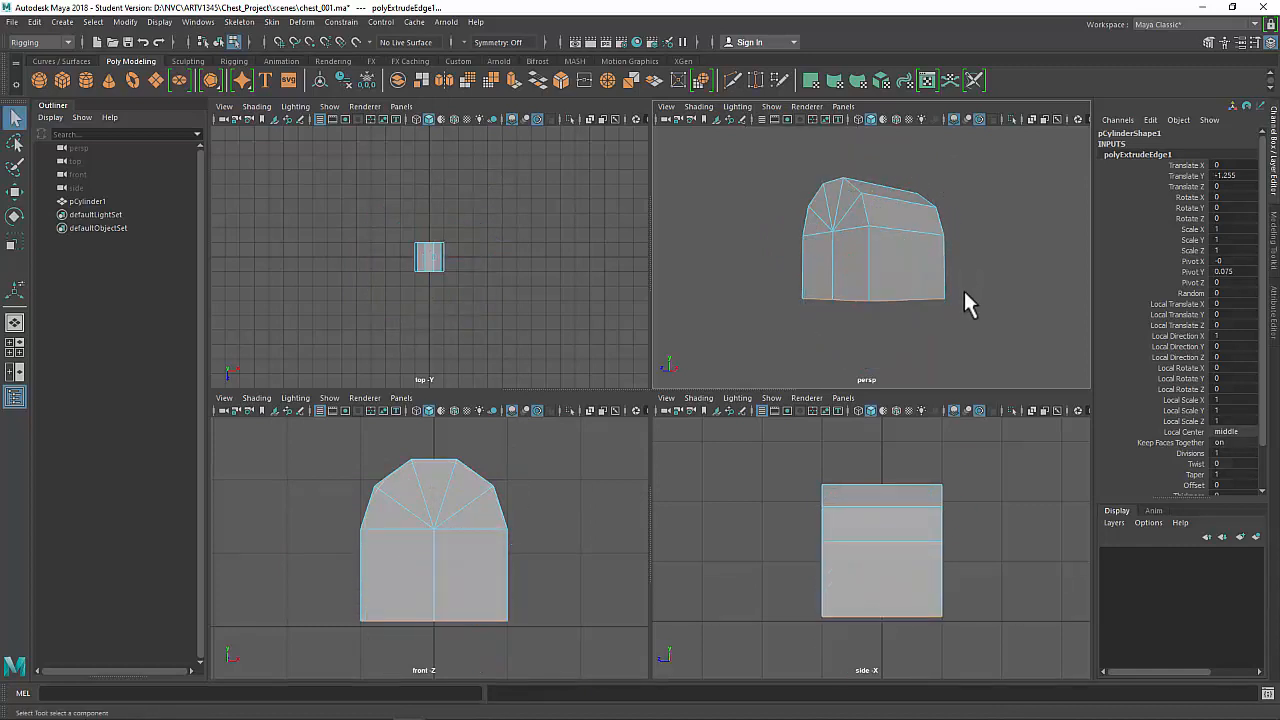
Select the border edges around the chest's open bottom and close them with Fill Hole.
left_click_drag(966, 300, 962, 261, "alt")
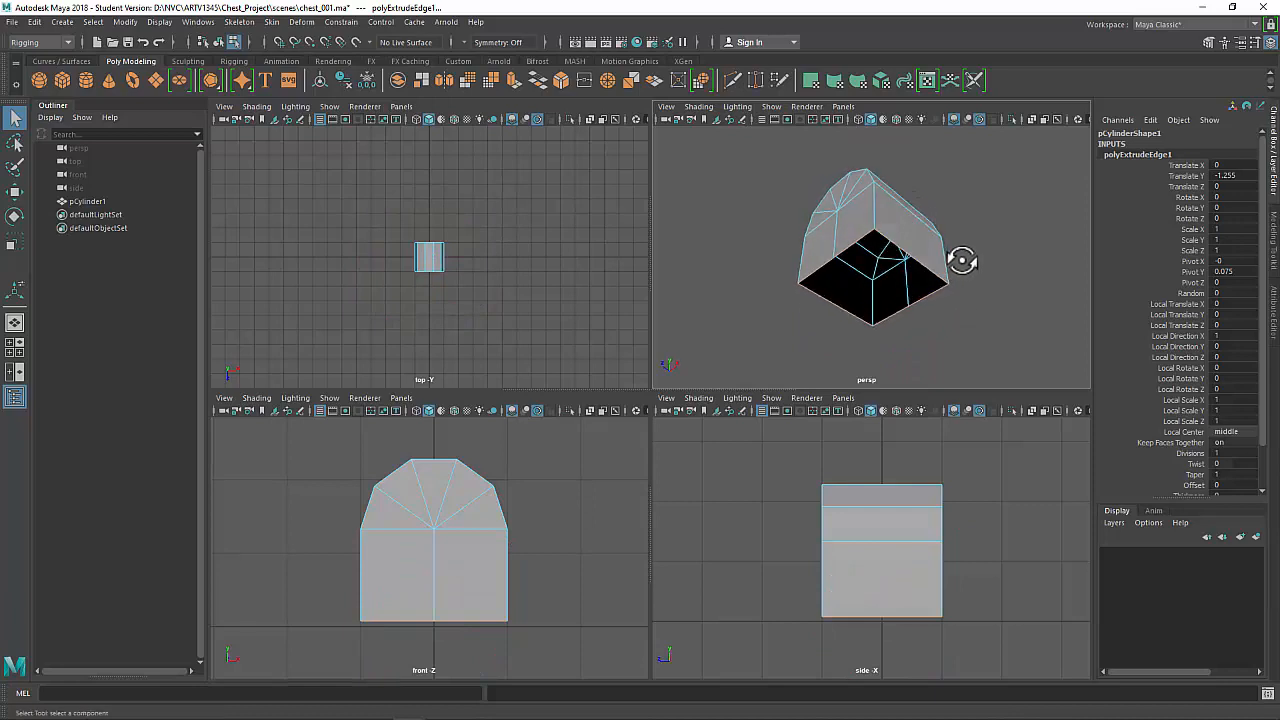
left_click(828, 302)
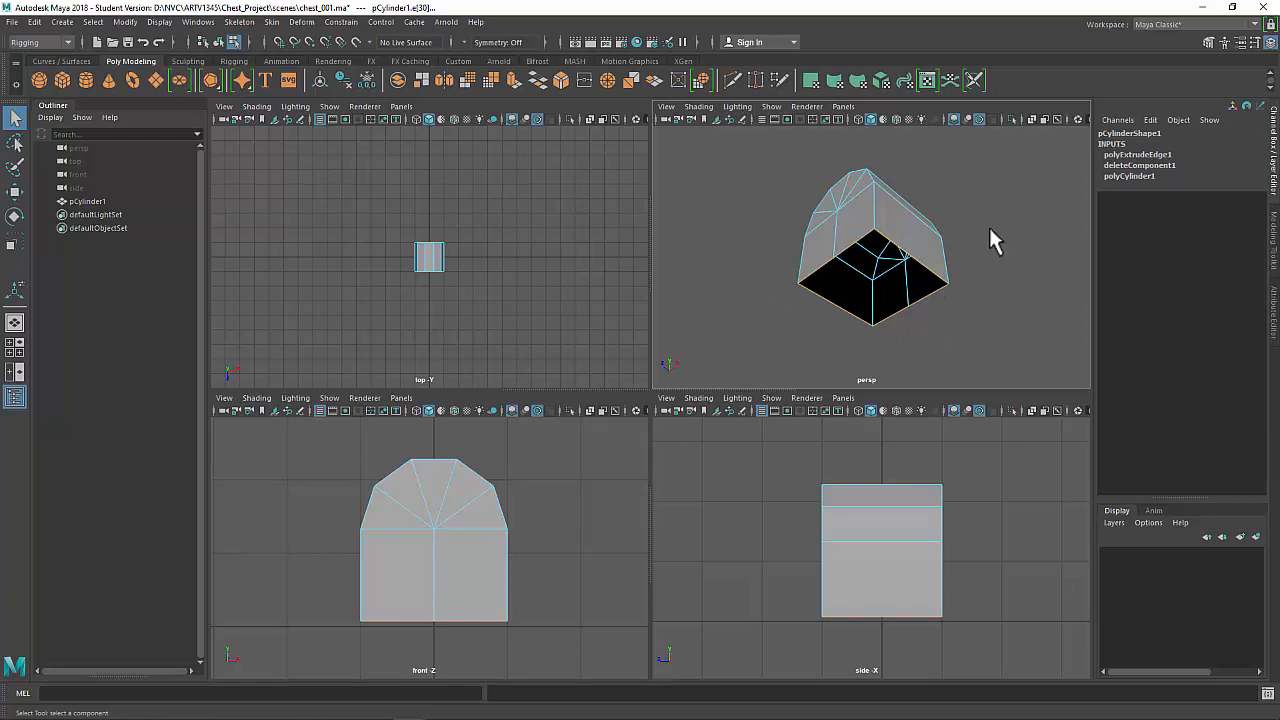
right_click_drag(1001, 220, 985, 398, "shift")
key("w")
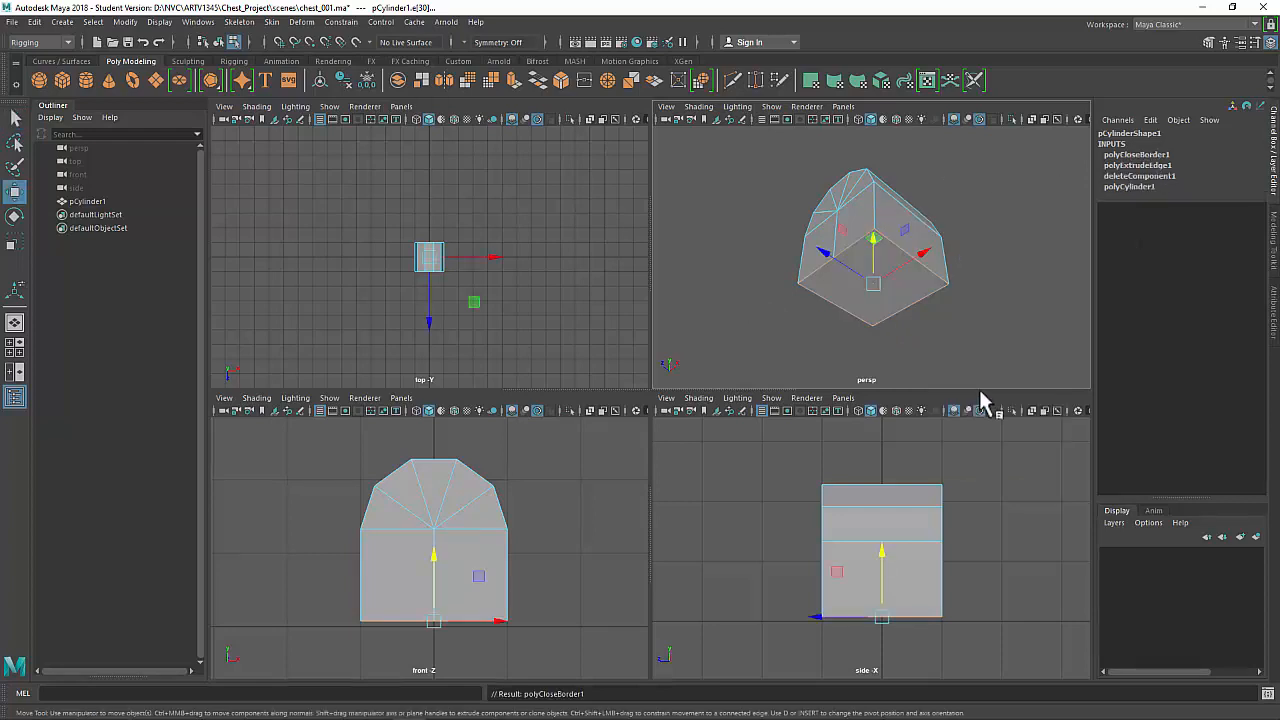
Examine the new bottom face from below by selecting it in face mode, and clear the selection.
left_click(977, 270)
left_click_drag(977, 270, 950, 250, "alt")
mouse_move(851, 229)
right_mouse_down()
mouse_move(814, 221)
mouse_move(850, 222)
mouse_move(866, 266)
mouse_move(840, 240)
right_mouse_up()
left_click(834, 234)
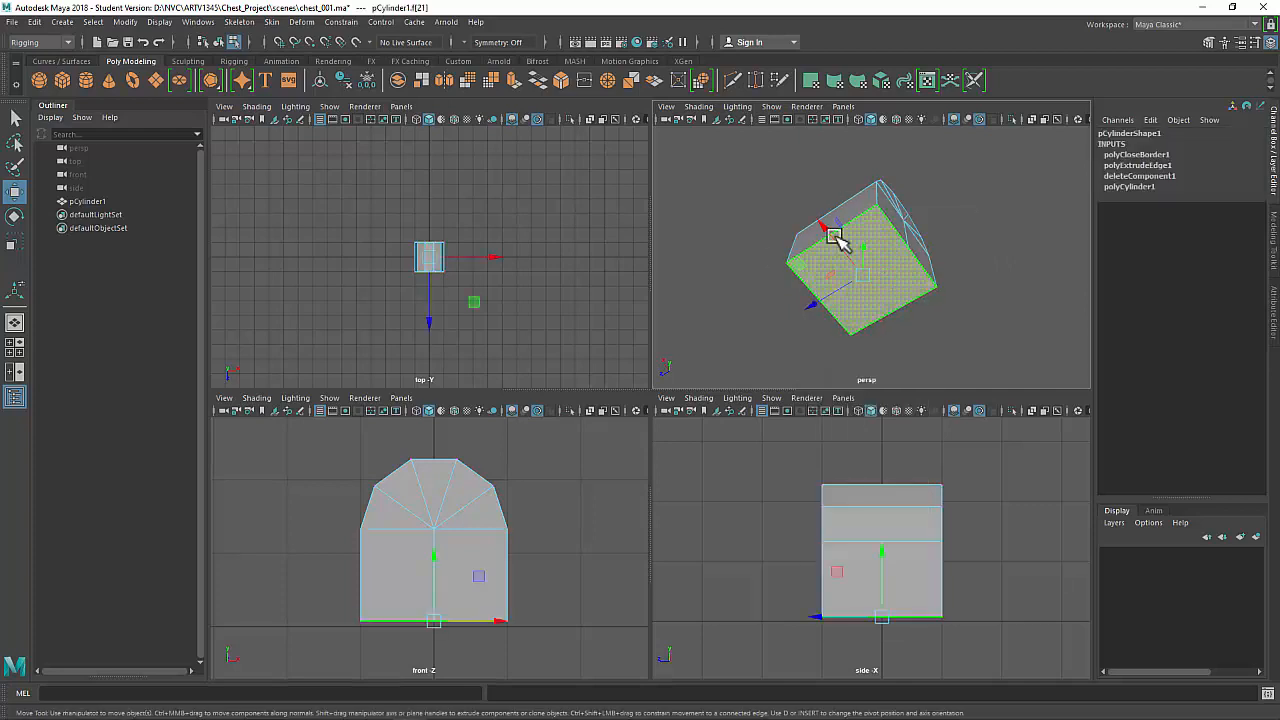
left_click(974, 223)
left_click_drag(863, 249, 960, 268, "alt")
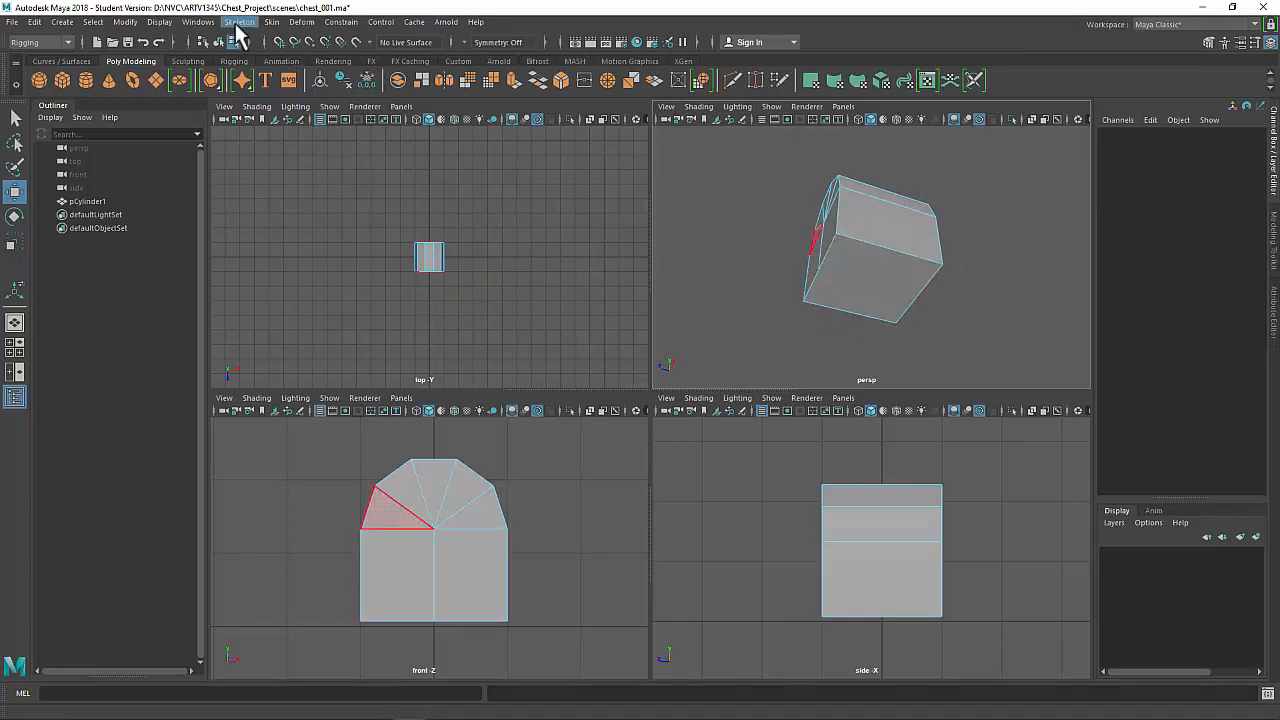
Split the chest's bottom face in half with Multi-Cut, from the front wall's centre vertex to the back wall's, and exit the tool.
left_click(40, 42)
left_click(34, 55)
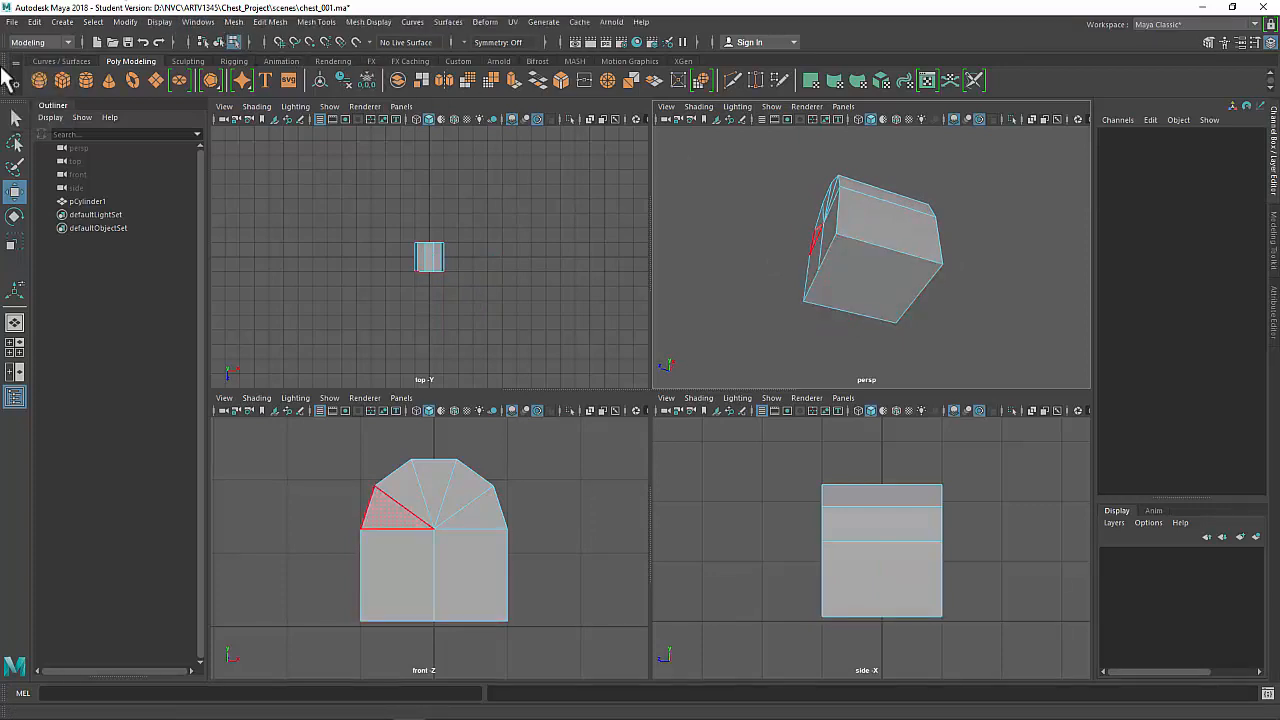
left_click(315, 22)
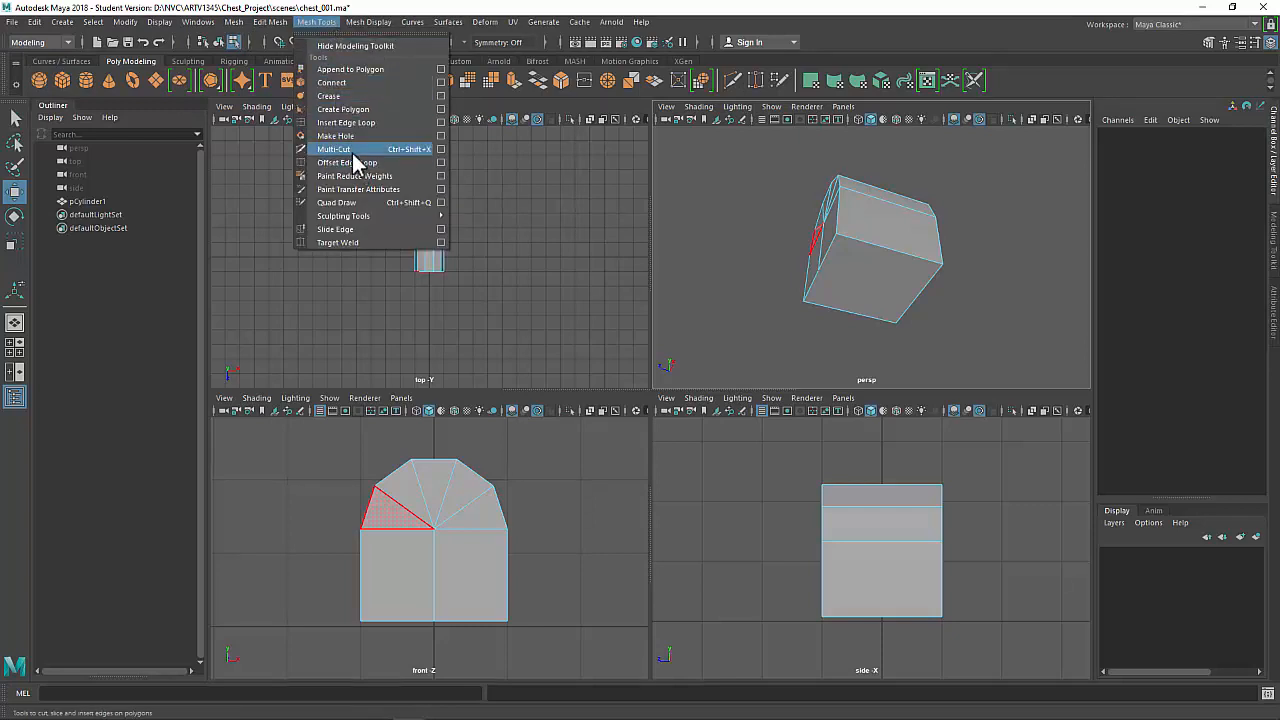
left_click(340, 150)
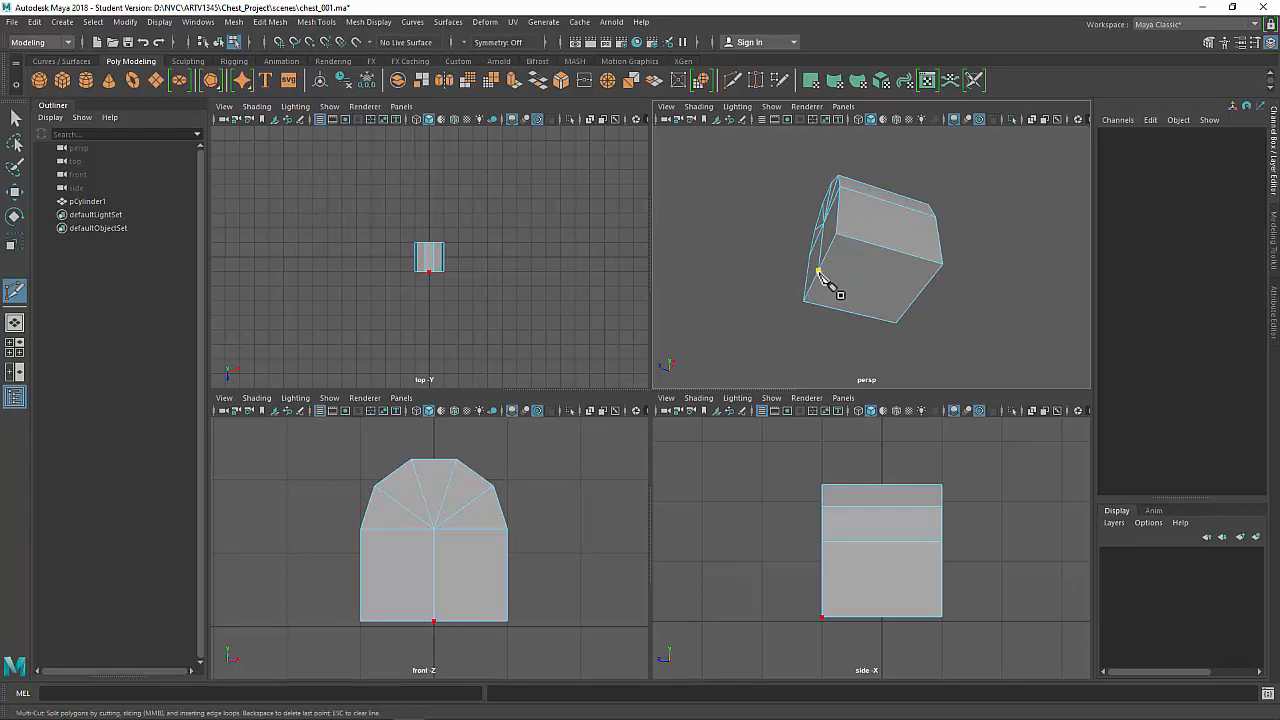
left_click(818, 271)
left_click(917, 297)
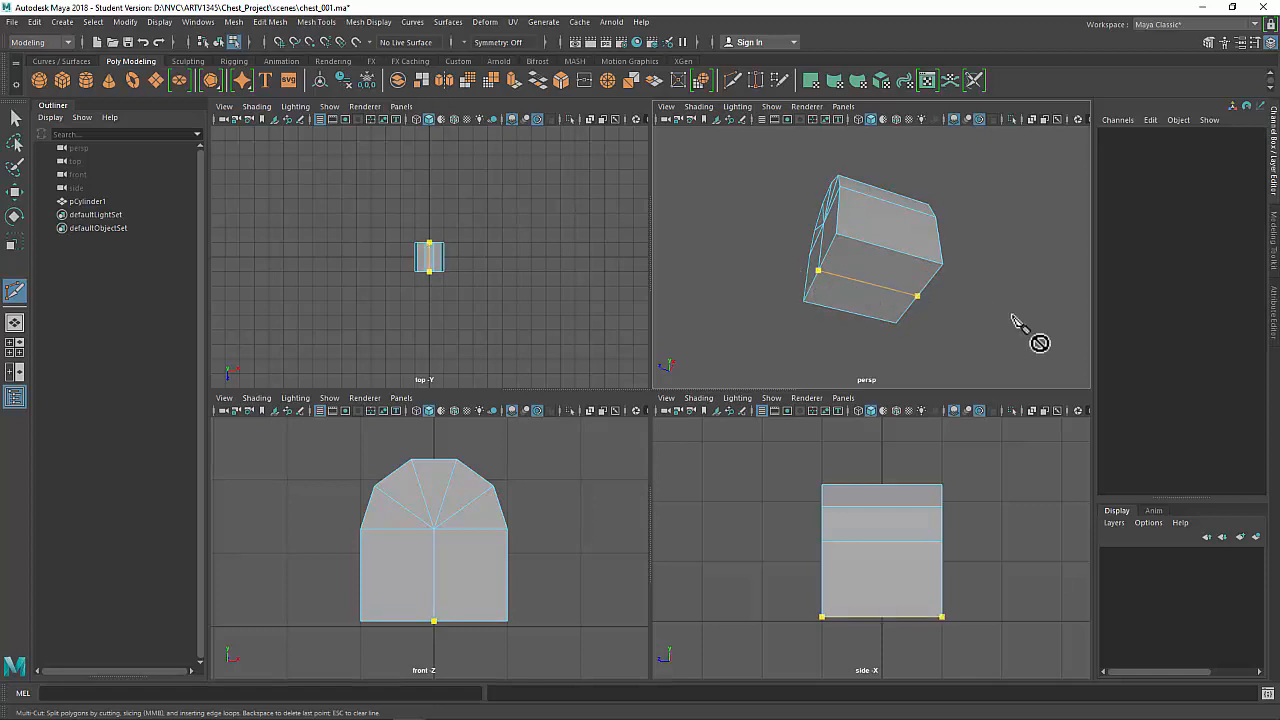
key("Return")
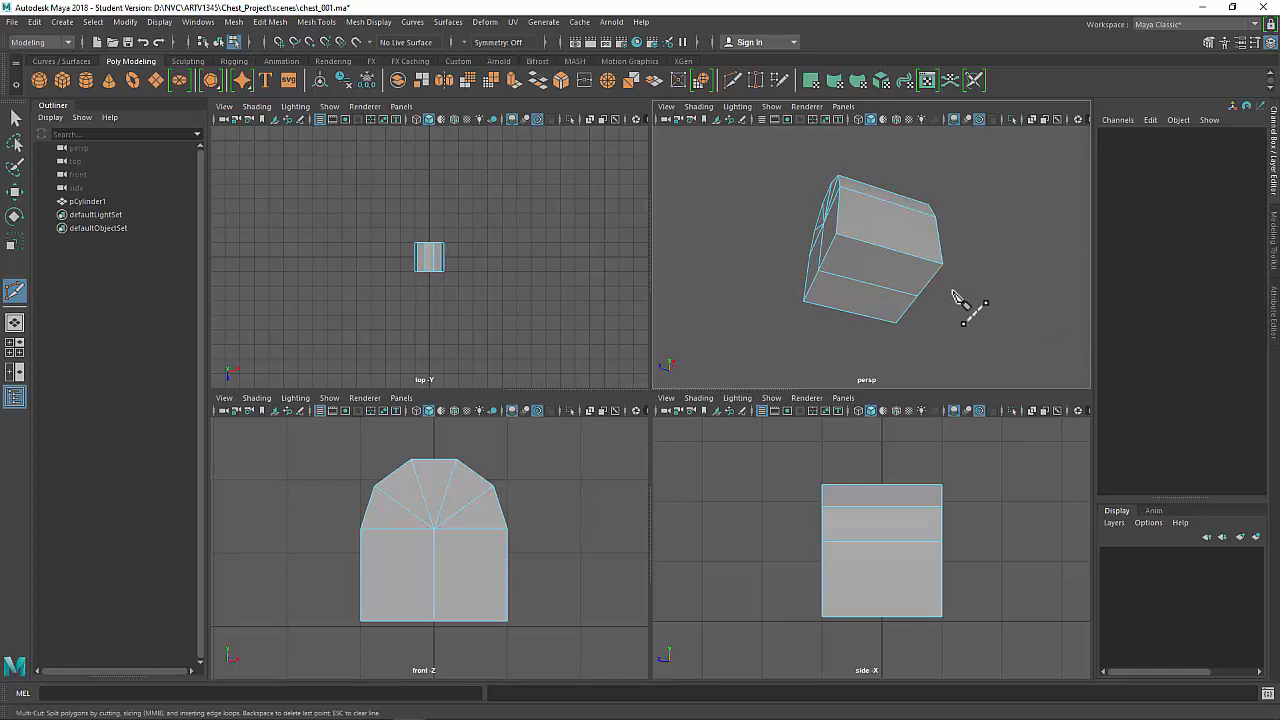
key("q")
left_click(930, 270)
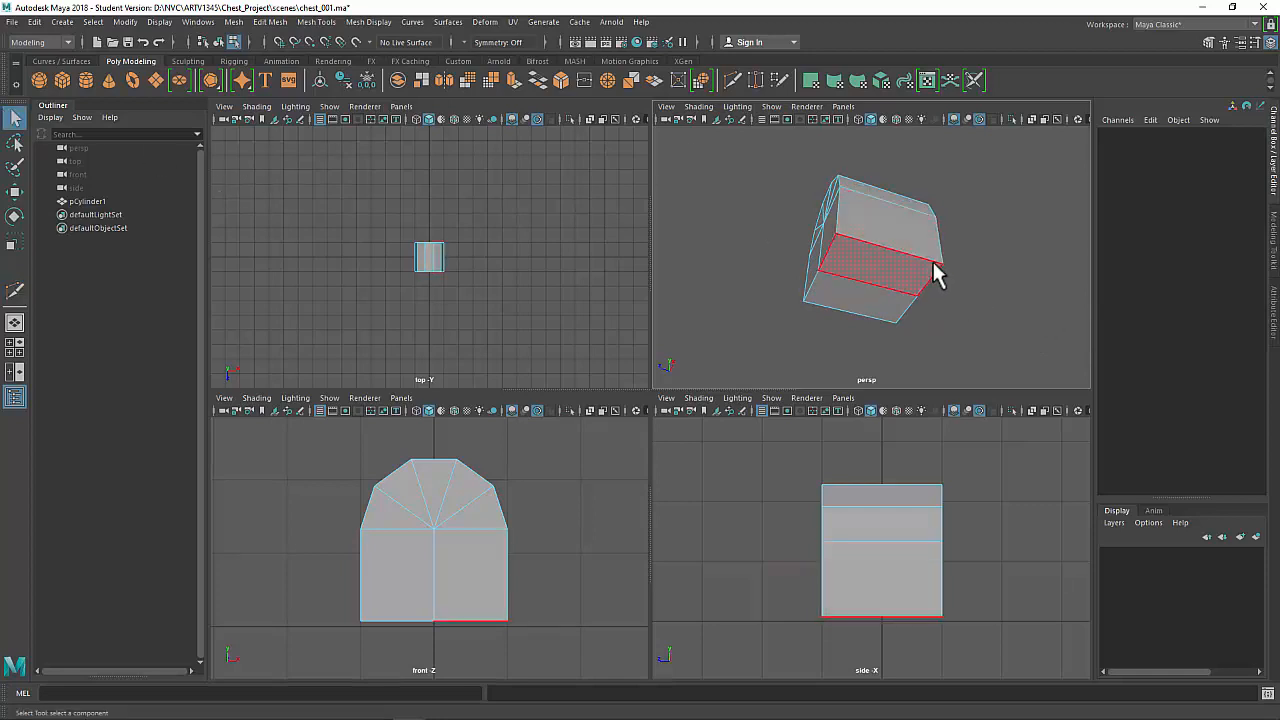
Turn on the grid in the perspective view and switch the chest to vertex mode.
left_click_drag(953, 214, 880, 250, "alt")
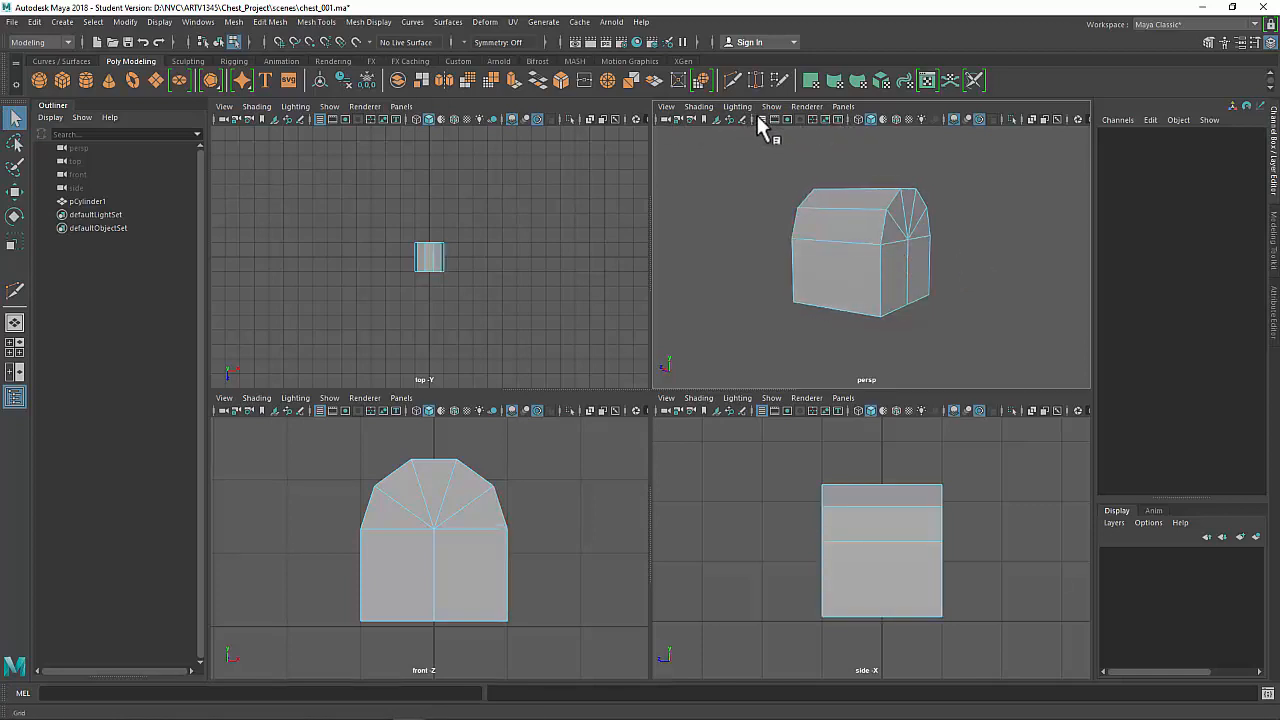
left_click(758, 118)
left_click_drag(934, 315, 960, 233, "alt")
right_click(892, 247)
left_click(818, 244)
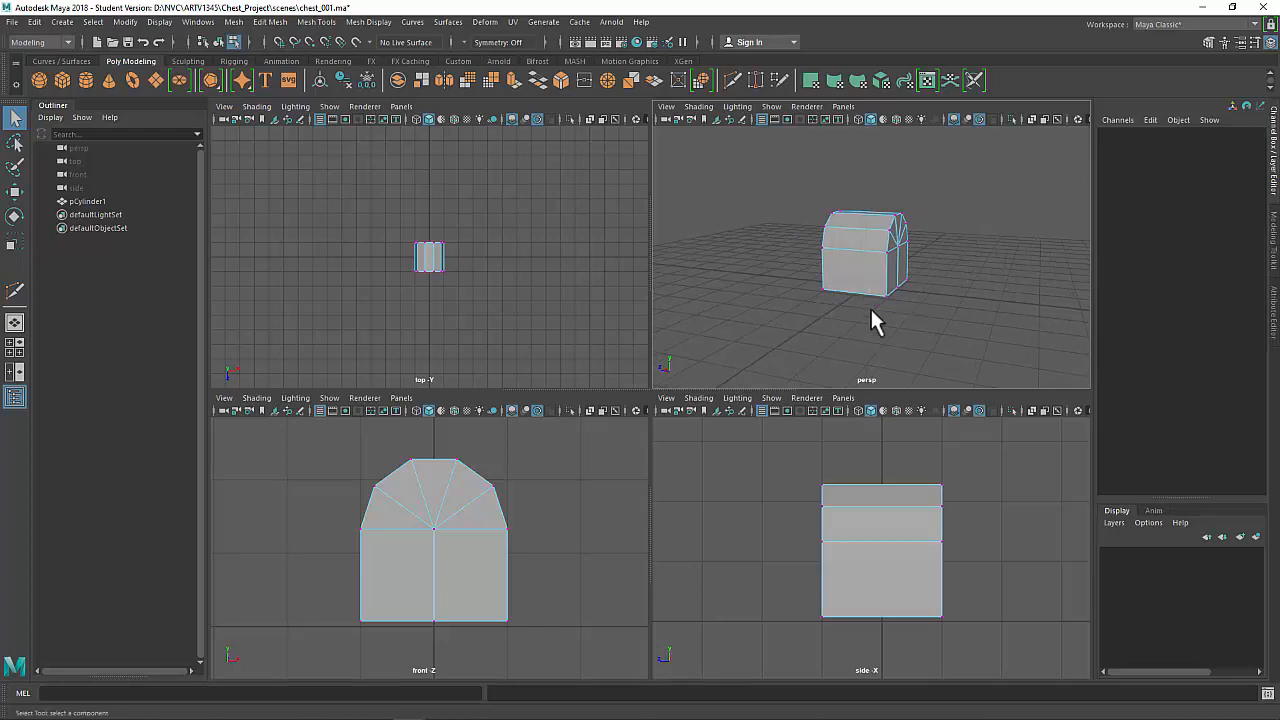
Move the chest's bottom vertices down and the vertices of one end wall outward along Z to lengthen the body.
left_click_drag(870, 310, 928, 197)
left_click_drag(872, 306, 906, 321, "alt")
key("w")
left_click_drag(845, 257, 651, 294)
left_click_drag(908, 222, 960, 243)
left_click_drag(1046, 168, 906, 386)
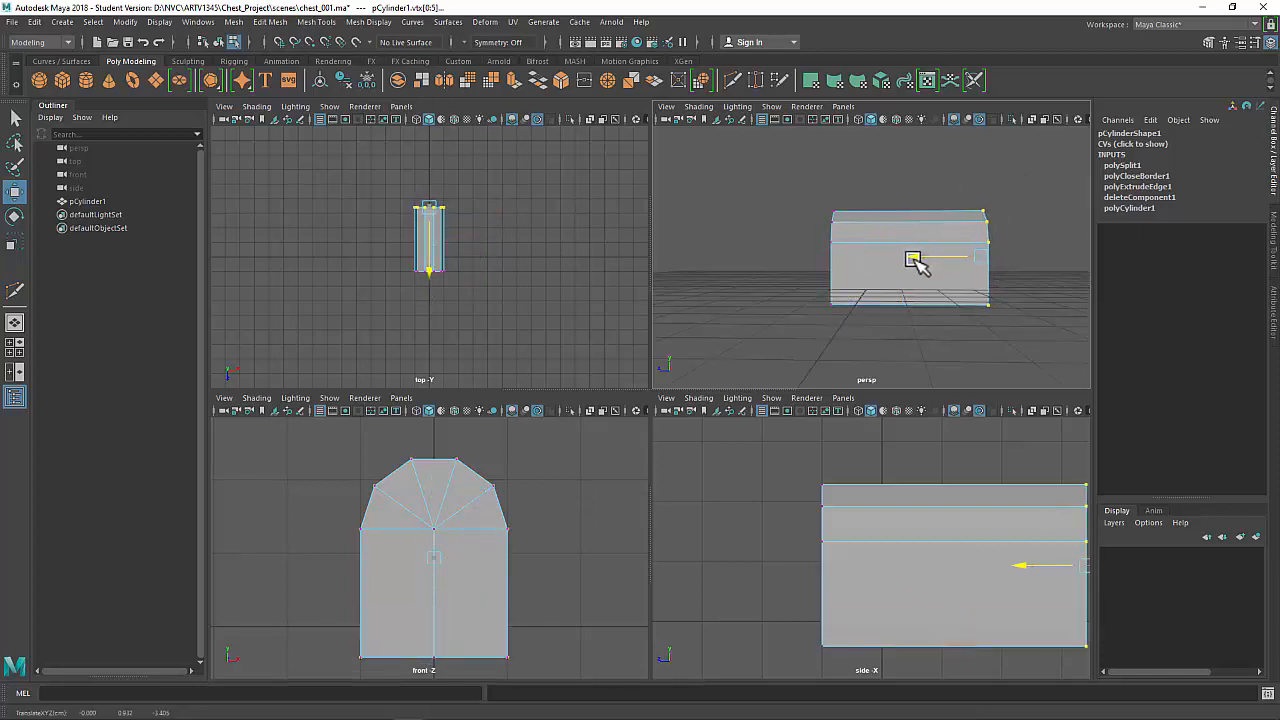
left_click_drag(913, 260, 993, 296)
Raise the chest's bottom vertices slightly and select the whole chest in object mode.
left_click_drag(741, 316, 993, 263)
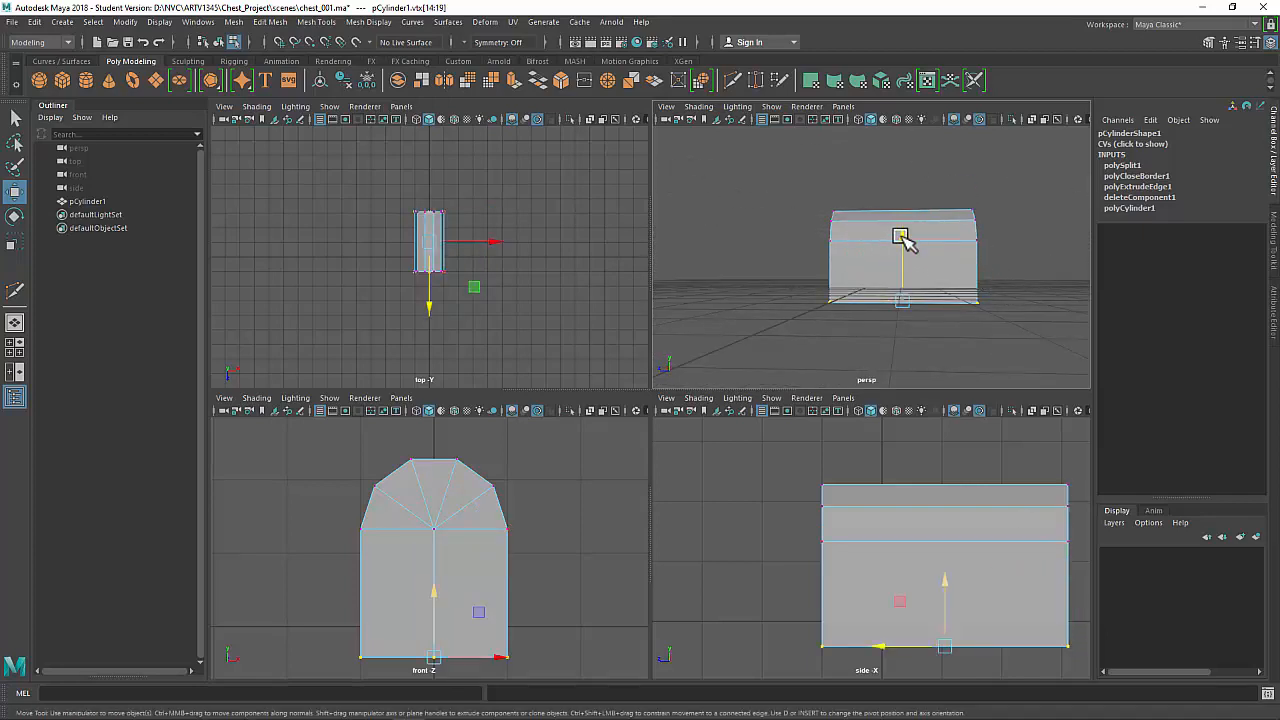
left_click_drag(901, 237, 909, 263)
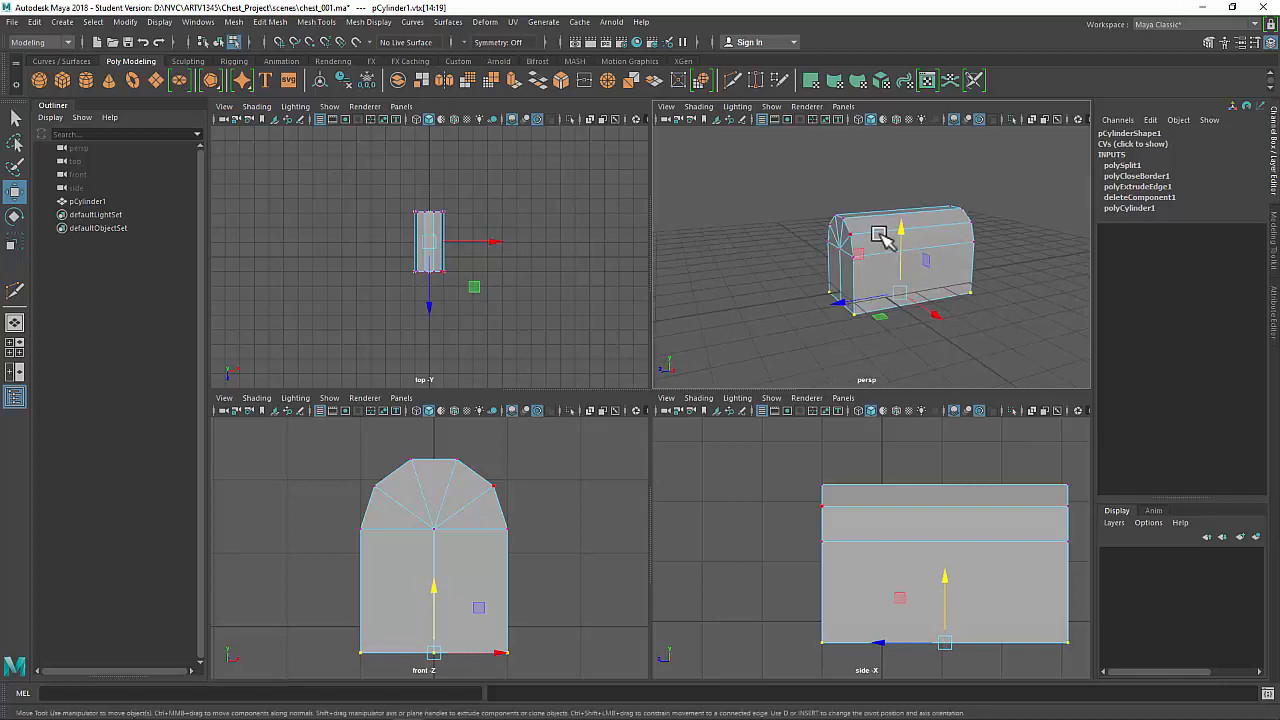
right_click_drag(876, 221, 1005, 153)
left_click(1005, 166)
left_click(914, 280)
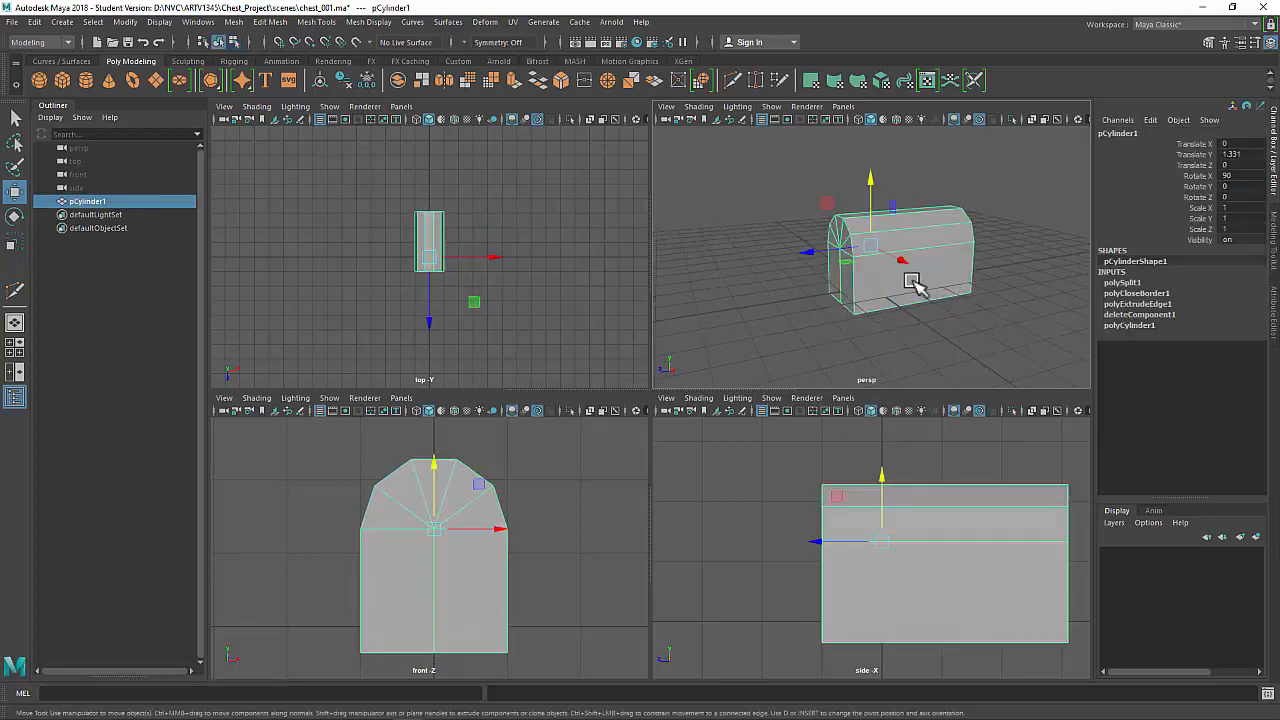
Center the chest's pivot on its geometry.
mouse_move(914, 280)
left_mouse_down("alt")
mouse_move(797, 277)
mouse_move(920, 283)
left_mouse_up("alt")
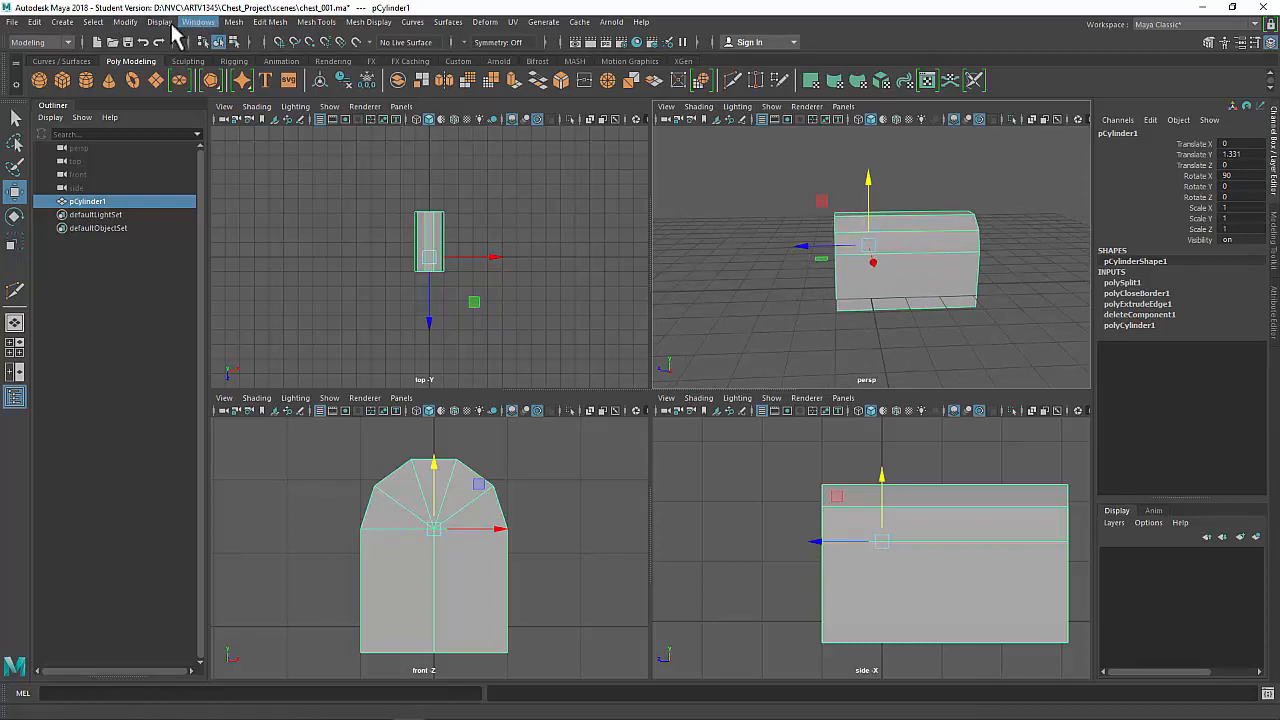
left_click(127, 22)
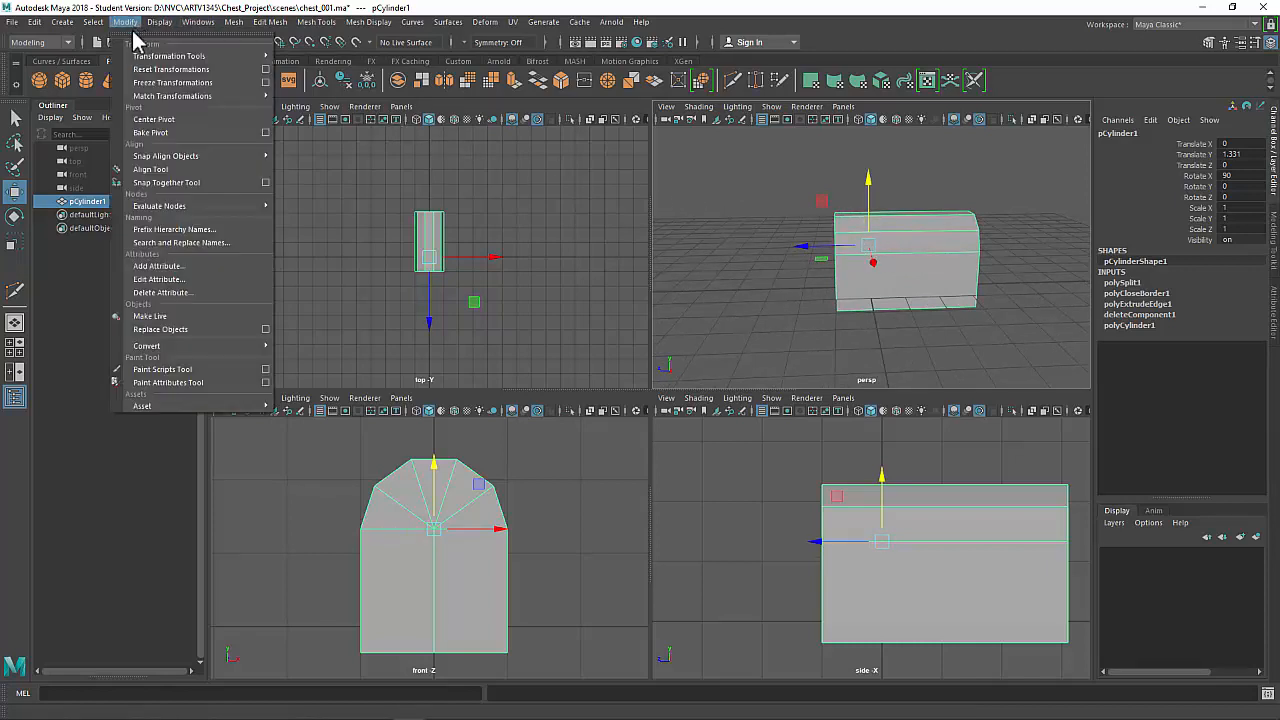
left_click(150, 120)
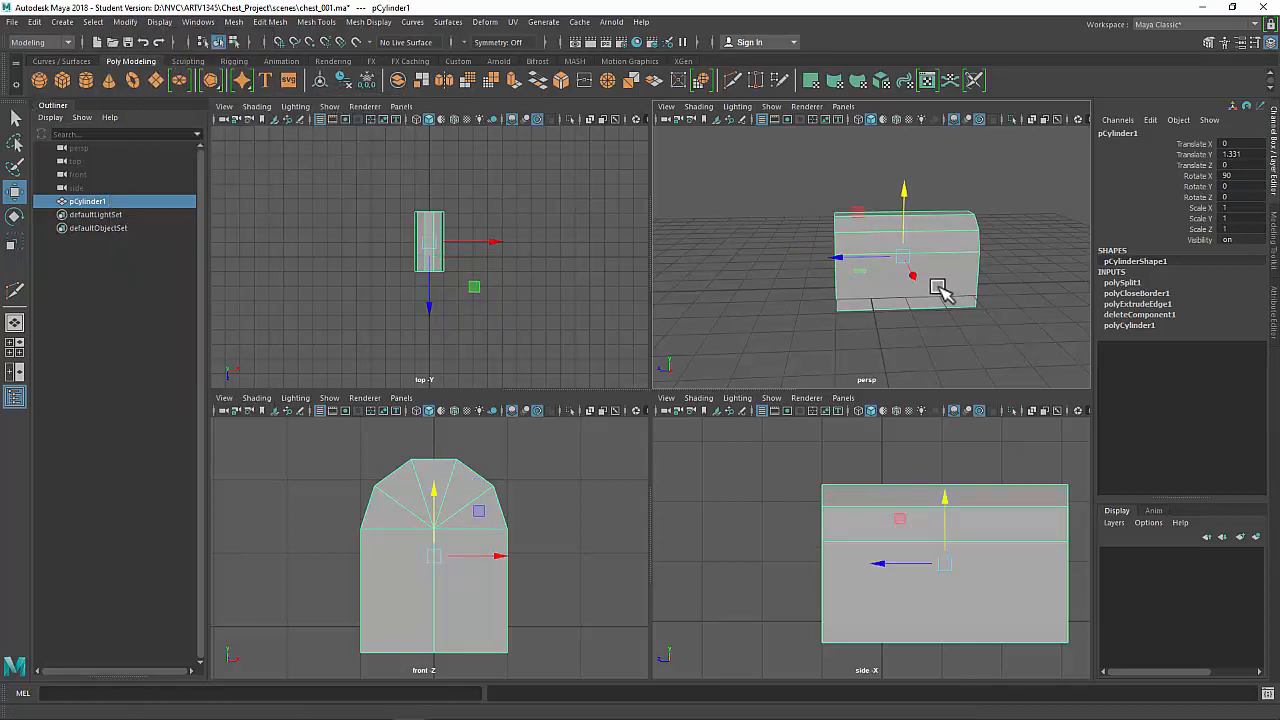
Move the chest to Translate Y 1.803 and Translate Z 0.699 to rest it on the grid near the origin.
left_click_drag(840, 258, 795, 246)
left_click_drag(866, 206, 860, 178)
left_click_drag(794, 229, 850, 248)
left_click_drag(850, 248, 986, 251, "alt")
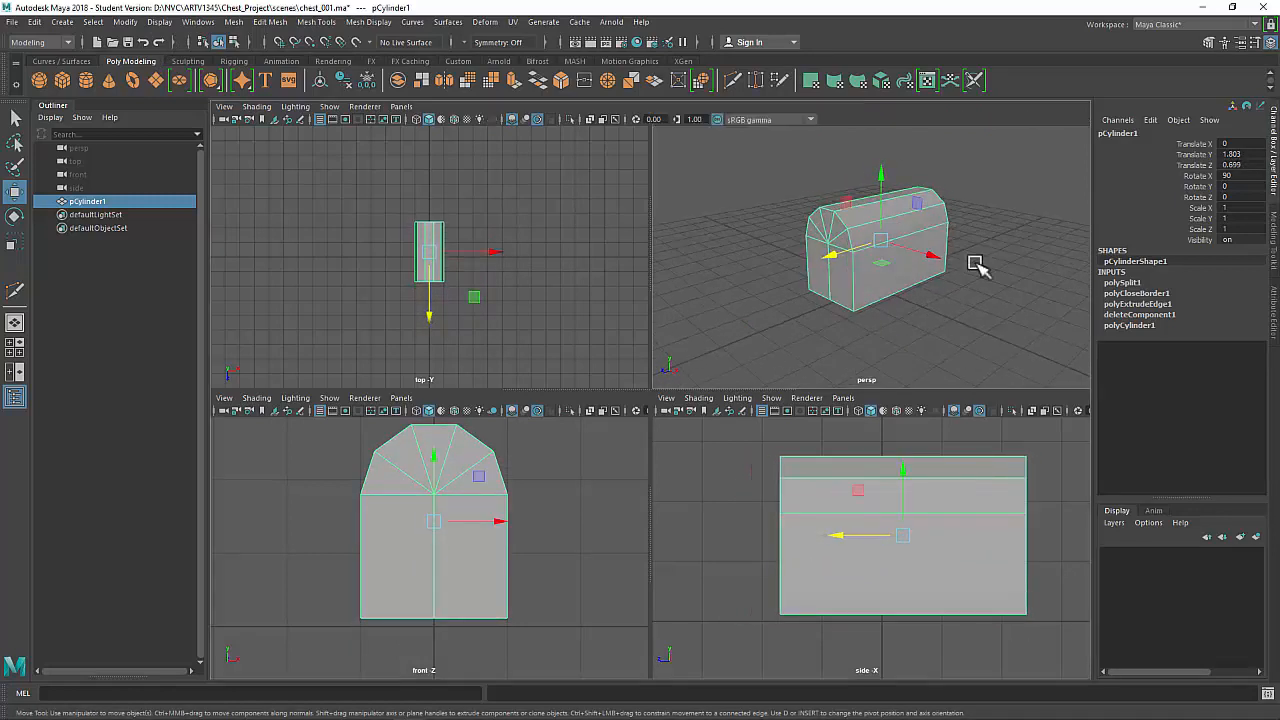
Rename the object as chest, freeze its transformations and delete its construction history.
key("space")
scroll(790, 290, "down", 1)
left_click_drag(790, 290, 948, 280, "alt")
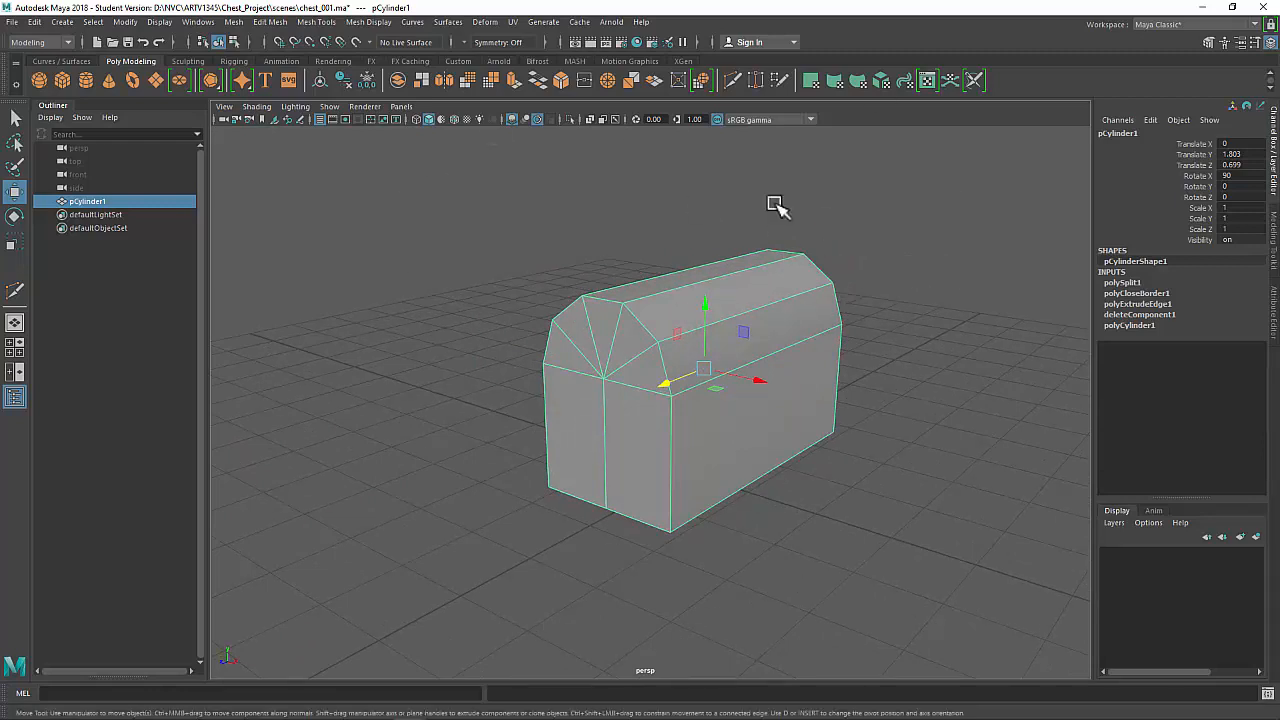
double_click(1115, 134)
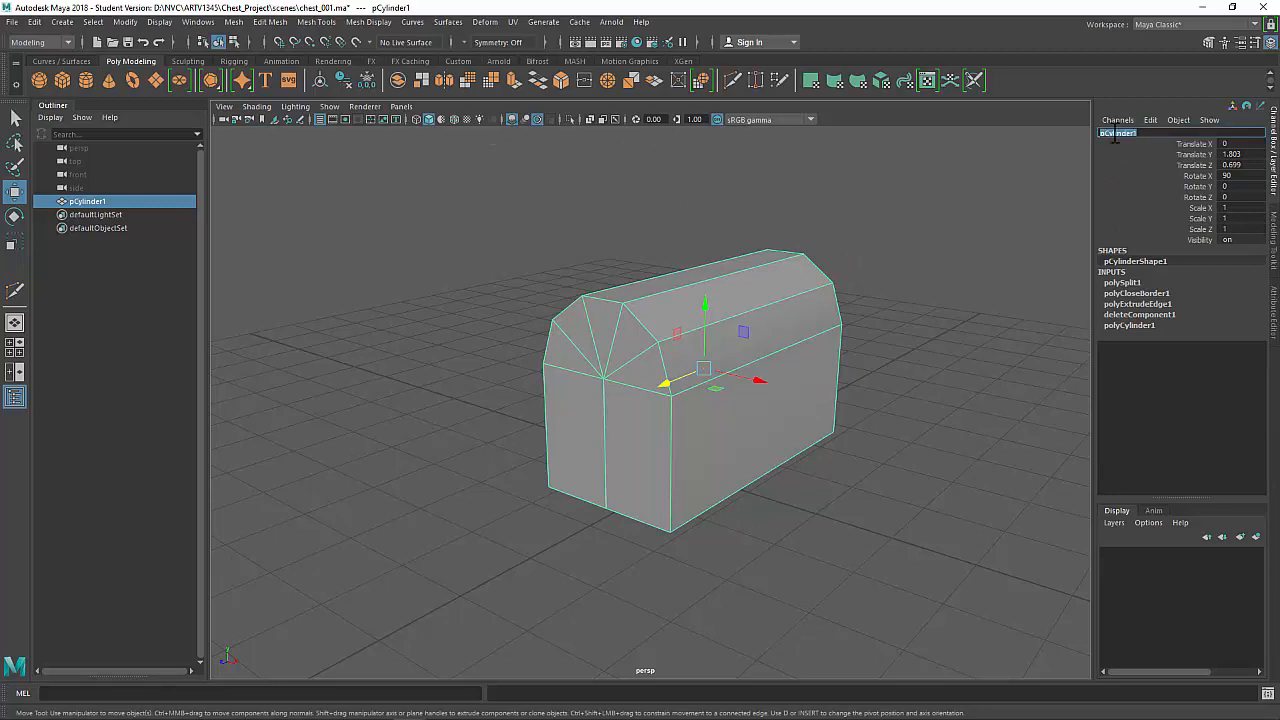
type("chest")
key("Return")
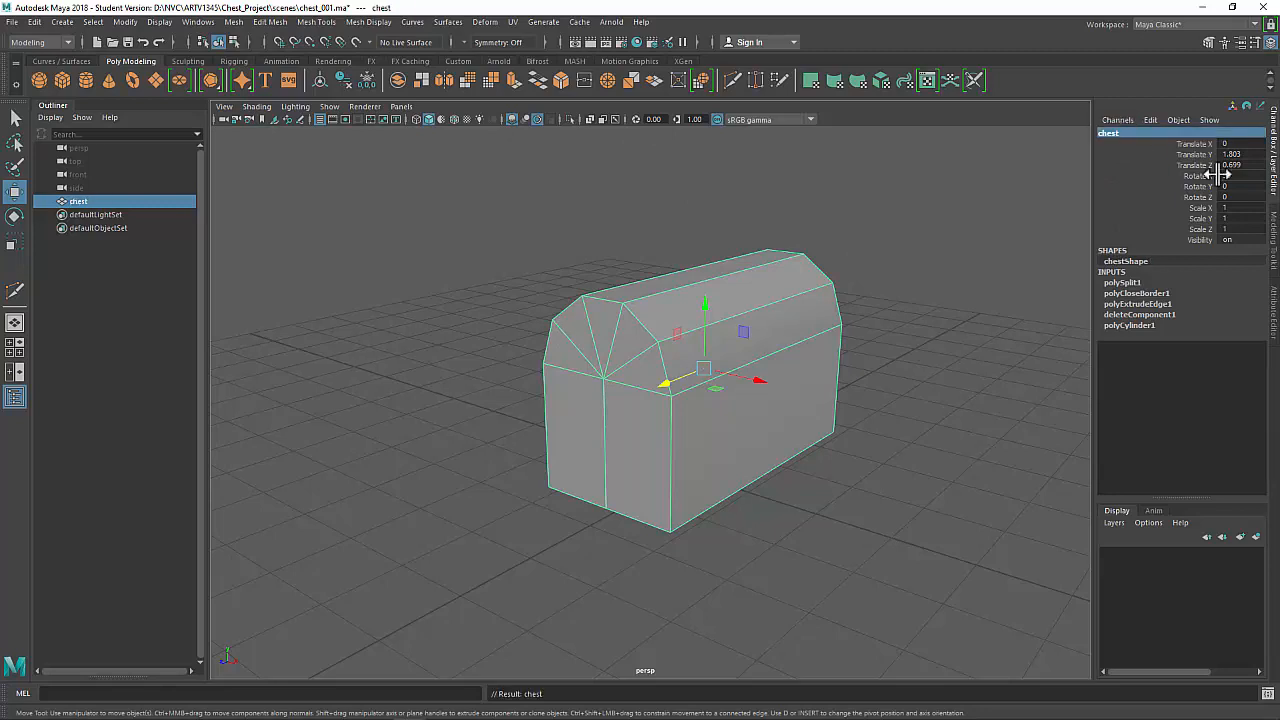
left_click(365, 81)
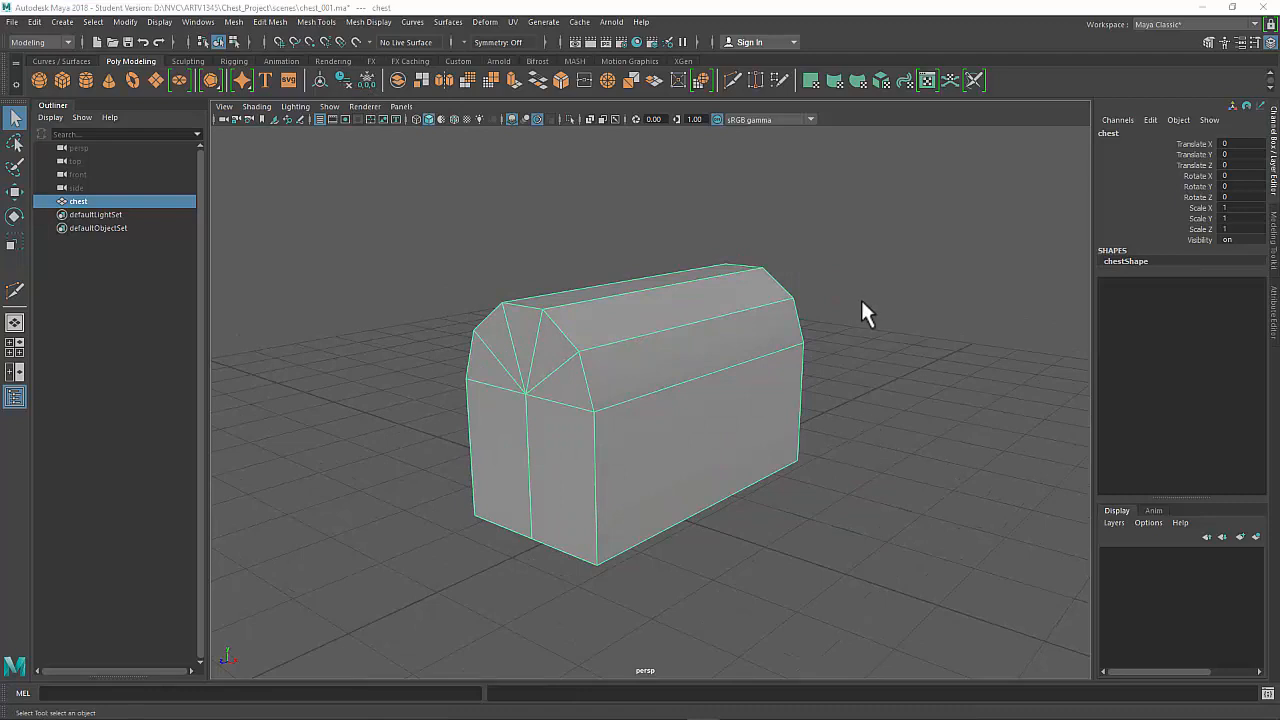
Open the UV Editor docked with the UV Toolkit beside the chest, and turn on shaded UV display.
left_click(516, 17)
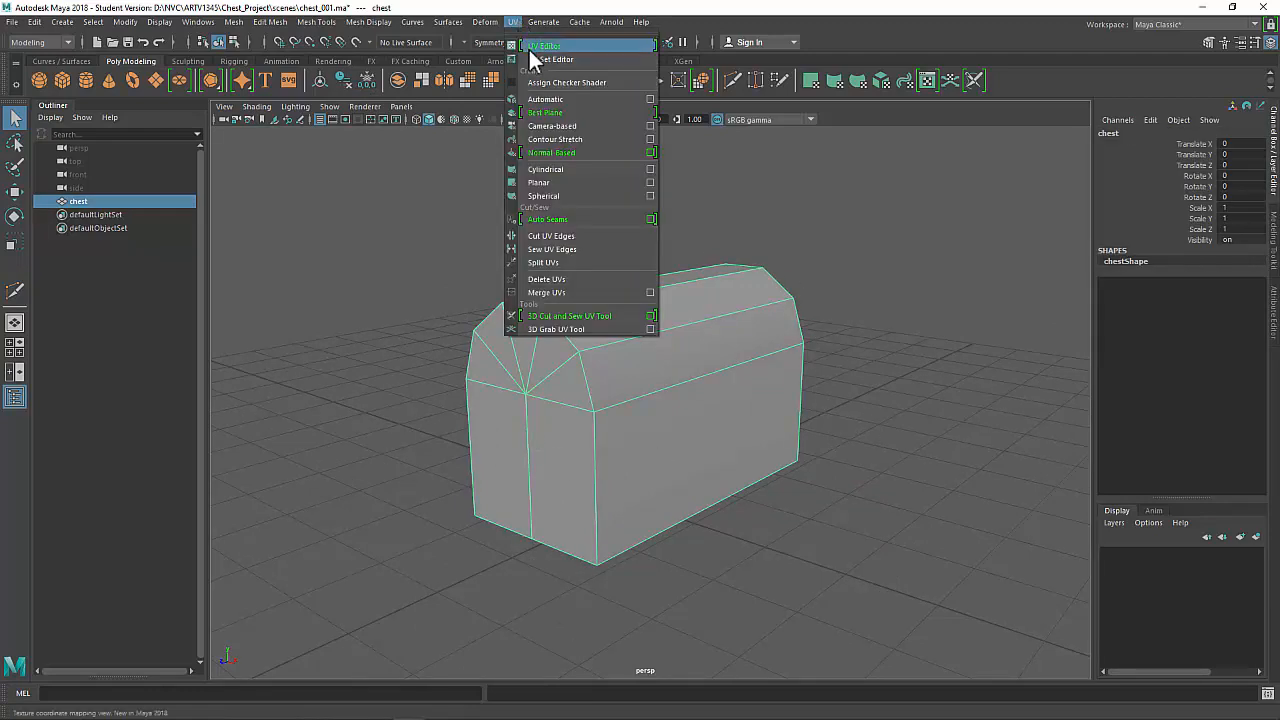
left_click(528, 47)
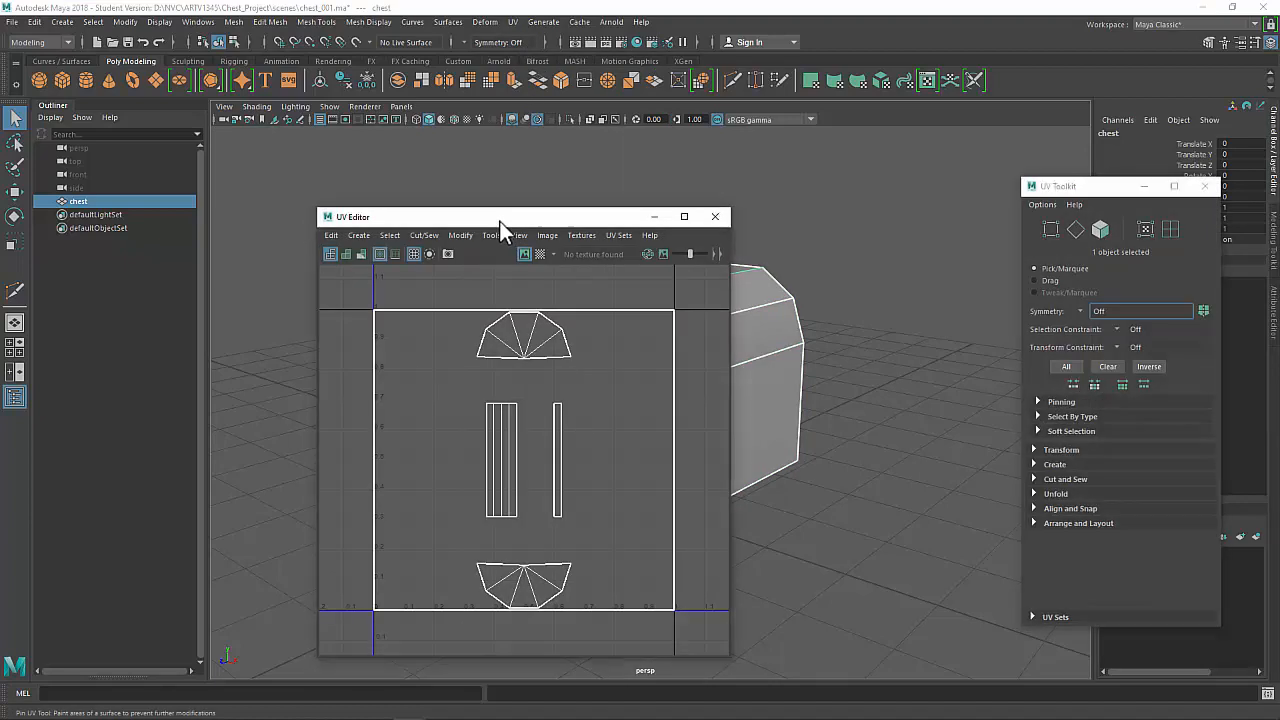
left_click_drag(500, 221, 692, 174)
left_click_drag(1045, 188, 917, 207)
left_click_drag(875, 169, 982, 174)
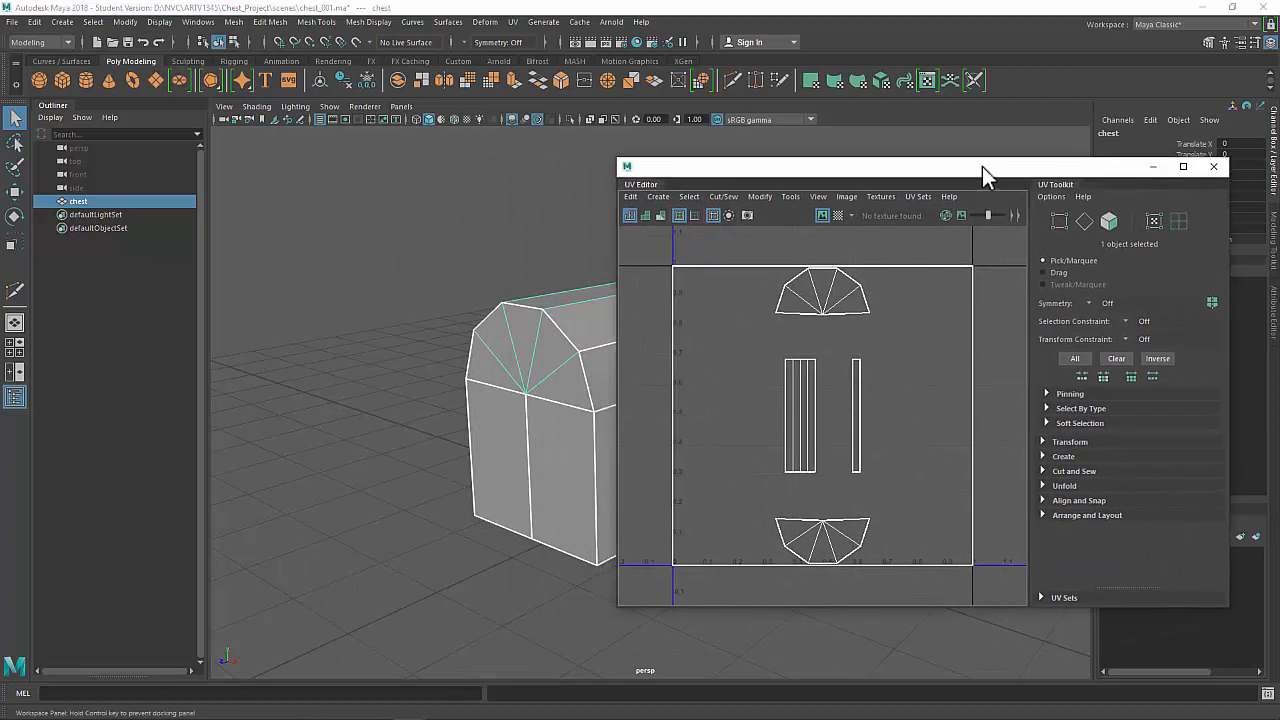
left_click(646, 215)
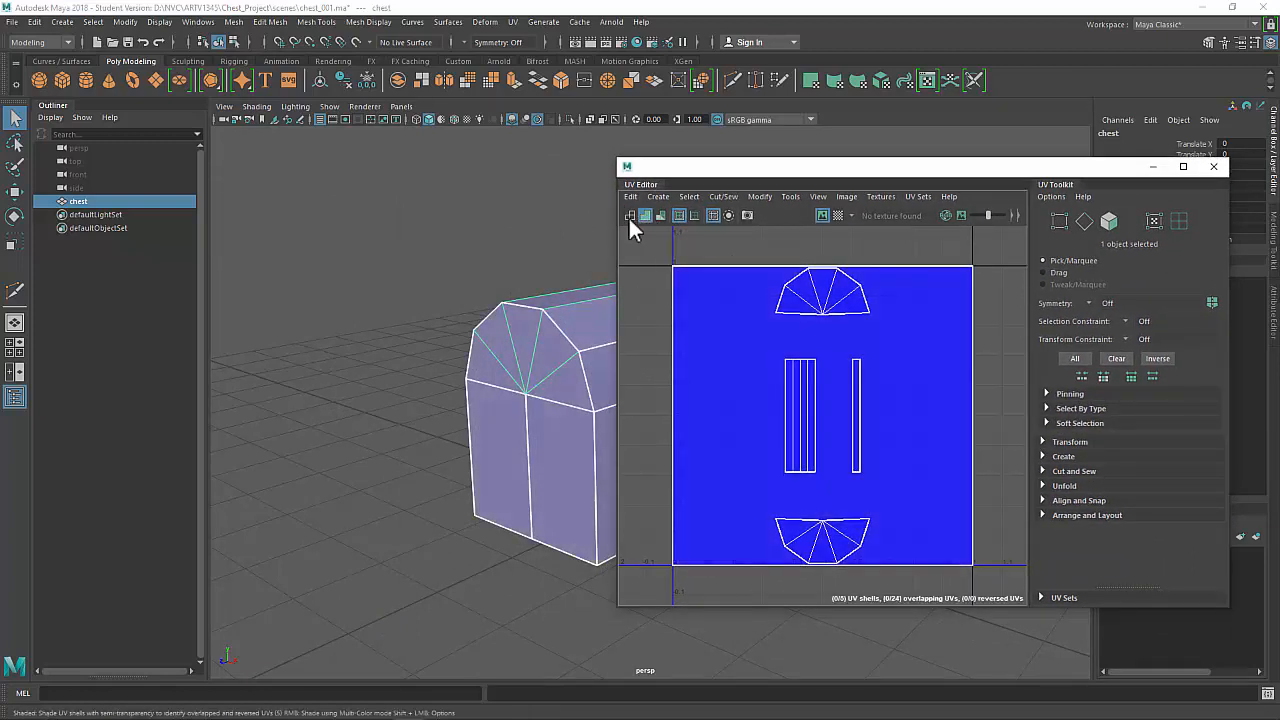
Check the chest's current UVs for stretching with the checker map, and turn the map off.
left_click_drag(496, 294, 463, 316, "alt")
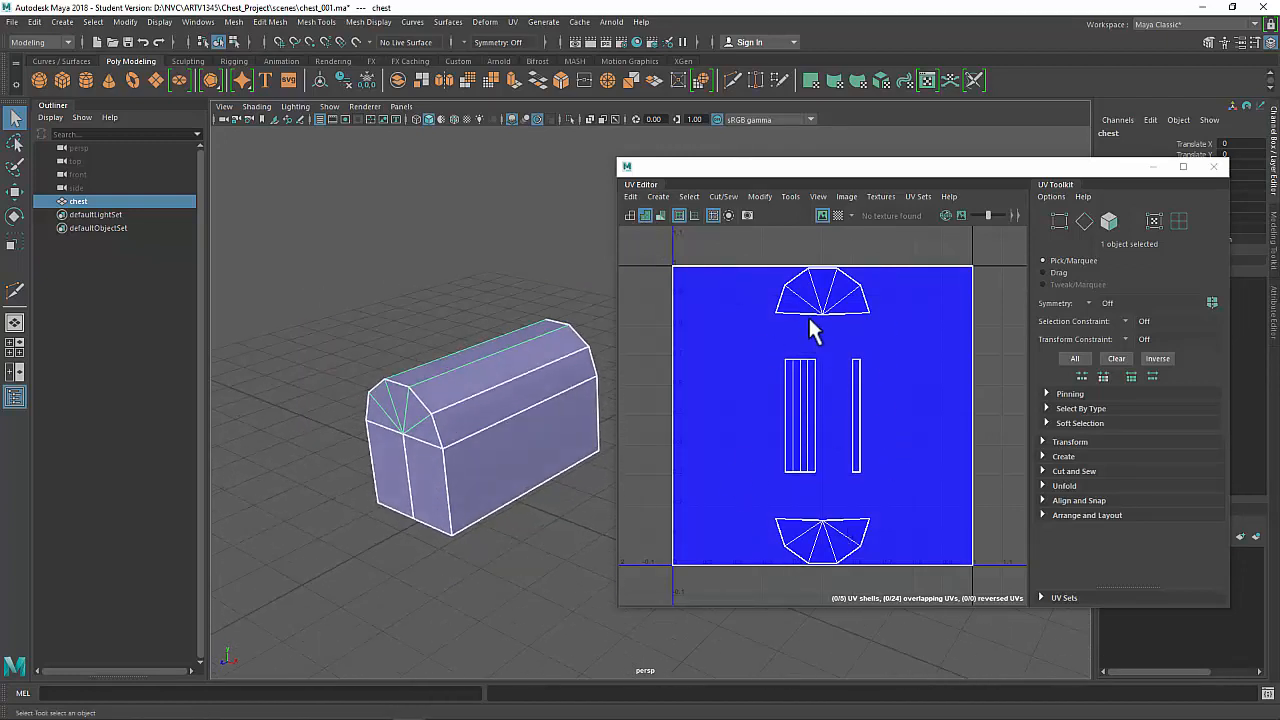
left_click(838, 215)
right_click_drag(360, 376, 505, 400, "alt")
left_click_drag(505, 400, 452, 455, "alt")
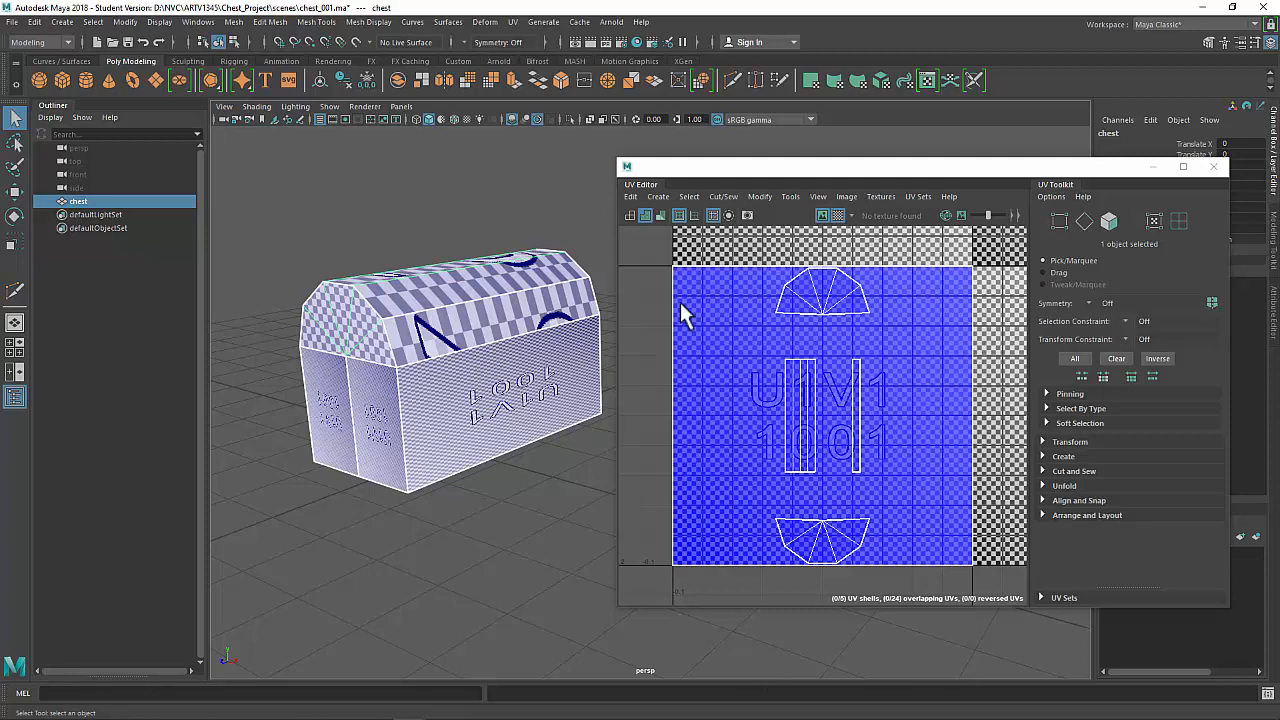
left_click(838, 215)
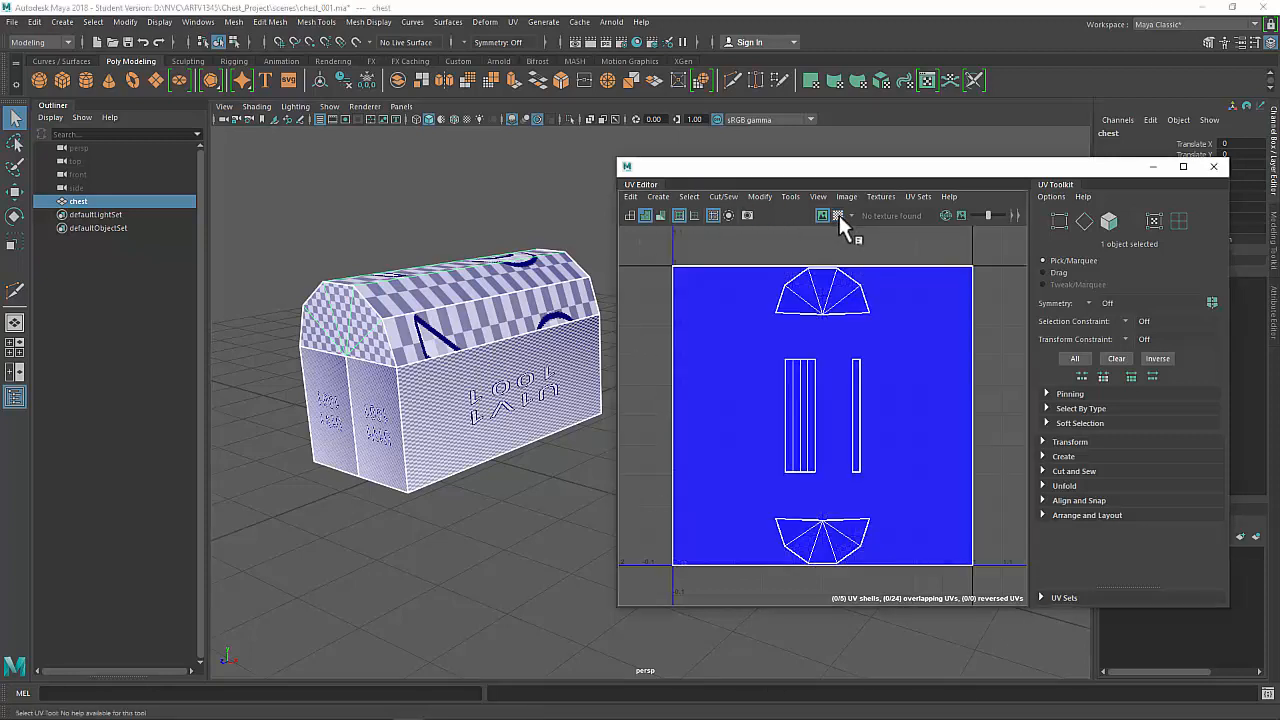
Apply Automatic UV mapping to the whole chest and clear the face selection.
left_click(659, 199)
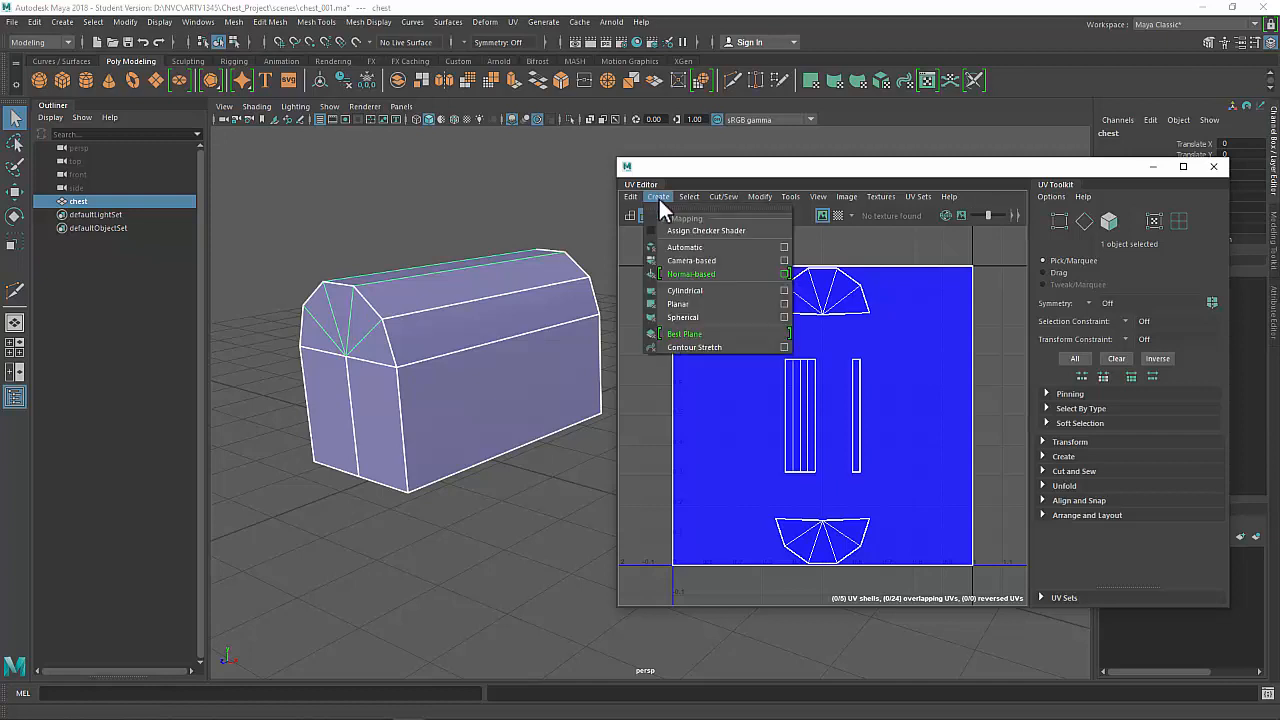
left_click(684, 248)
scroll(466, 290, "down", 6)
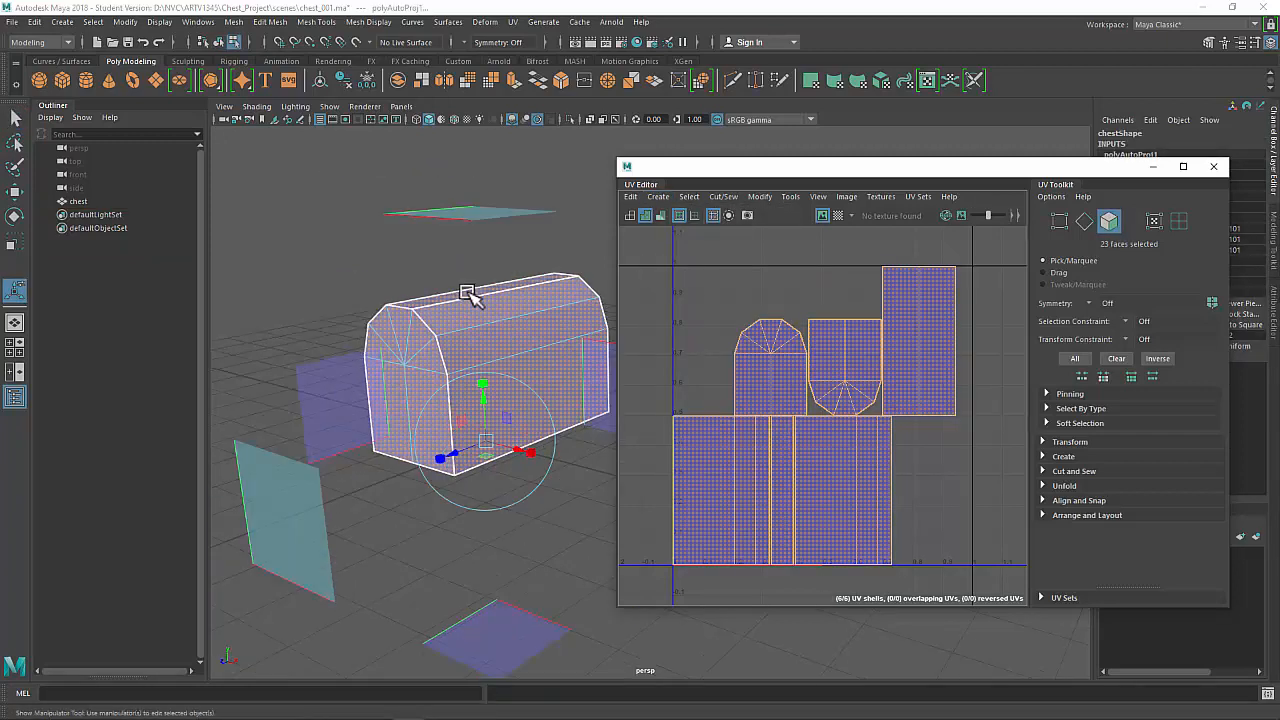
middle_click_drag(452, 296, 400, 298, "alt")
left_click_drag(400, 298, 530, 341, "alt")
scroll(529, 341, "up", 3)
middle_click_drag(517, 345, 575, 364, "alt")
scroll(515, 348, "up", 4)
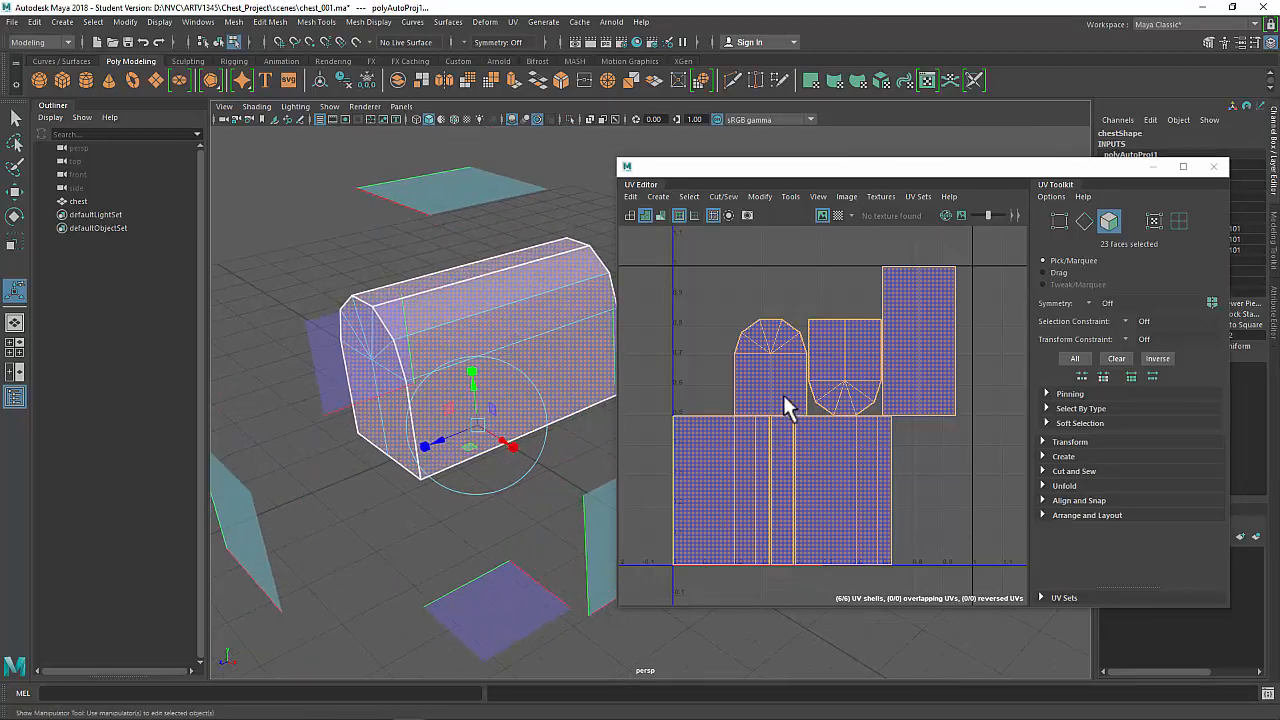
left_click(798, 301)
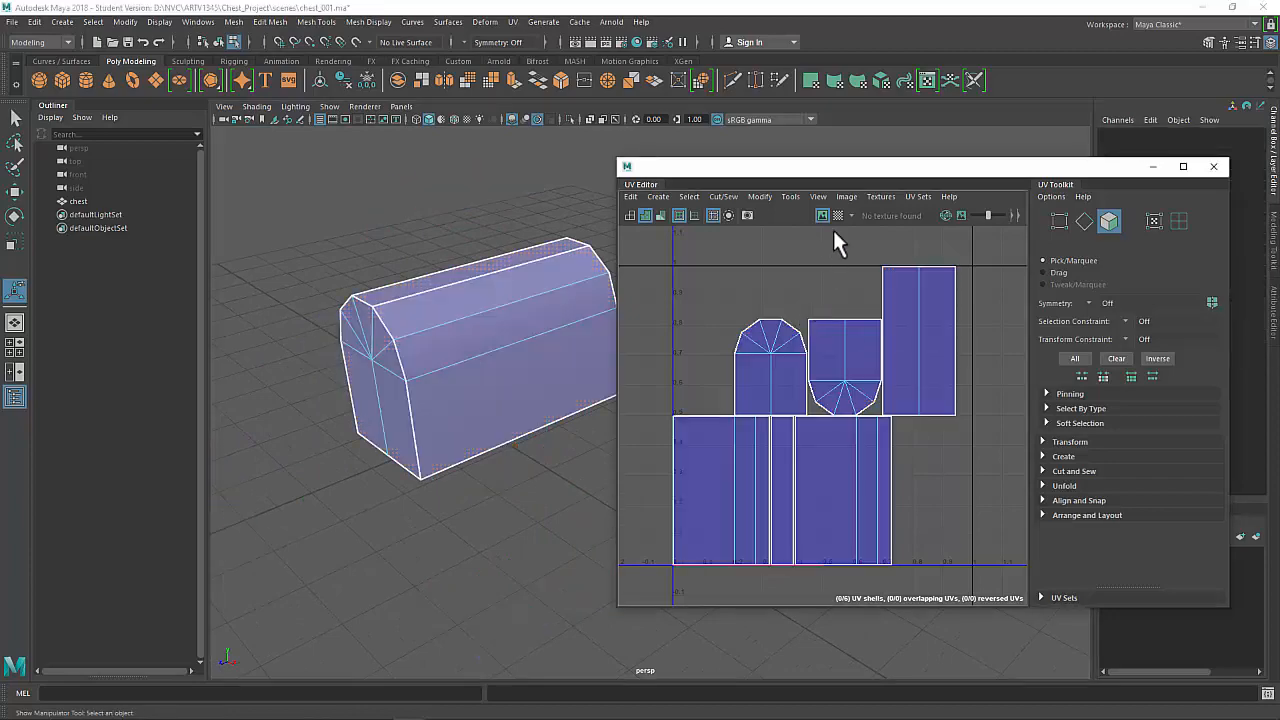
Check the chest's automatic UVs for distortion with the checker map, and turn the map off.
left_click(836, 215)
left_click_drag(470, 390, 507, 387, "alt")
left_click(450, 352)
left_click(507, 330)
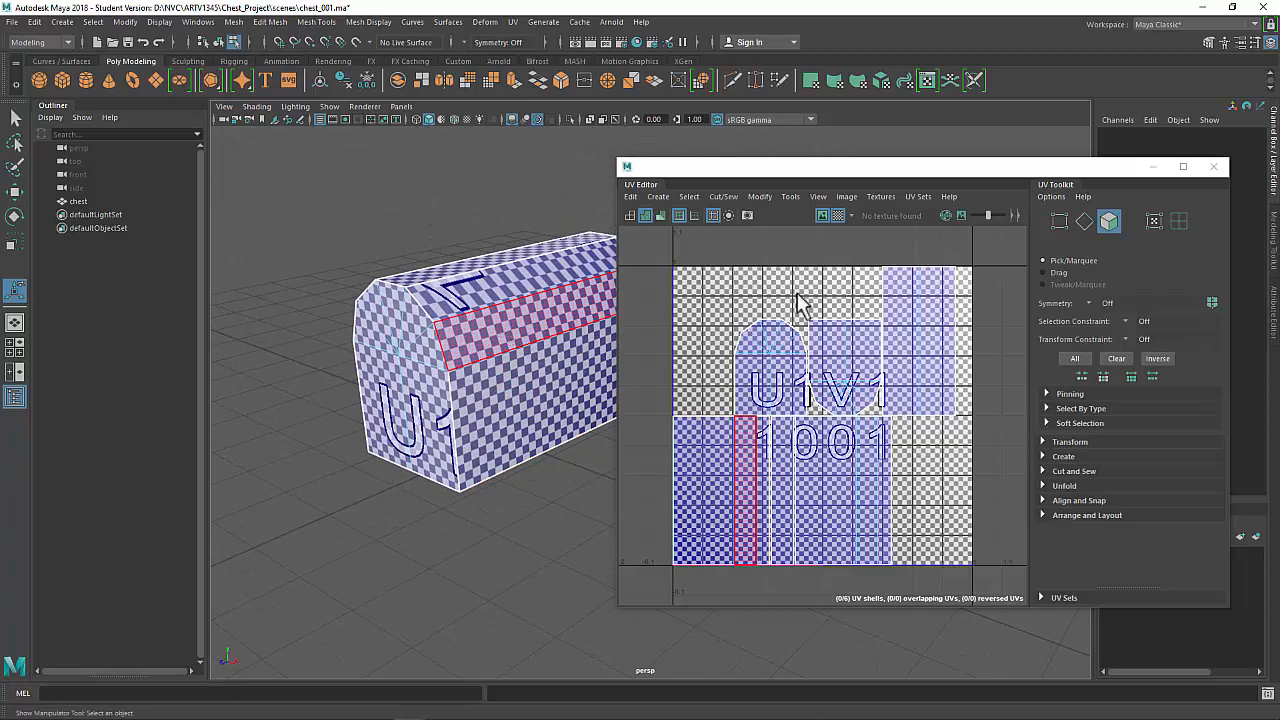
left_click(837, 214)
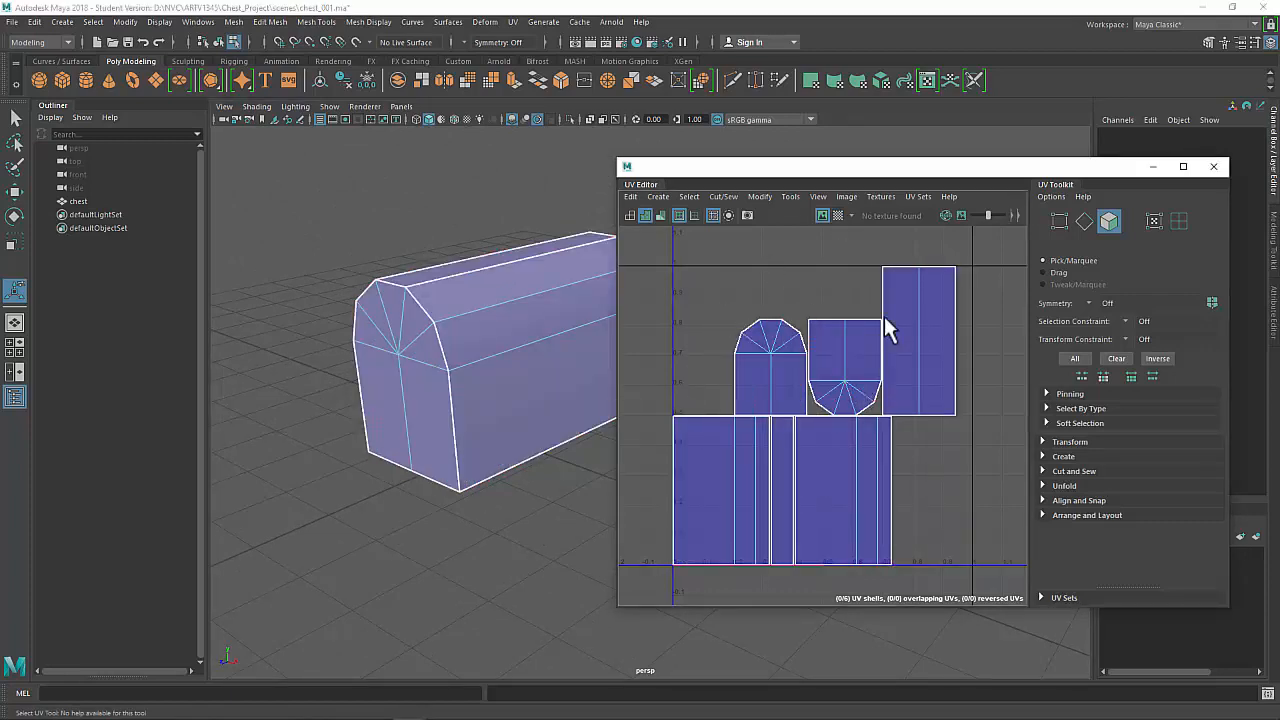
Select the upside-down end-wall UV shell in UV shell mode and rotate it upright by half a turn.
right_click_drag(857, 330, 842, 309)
left_click(658, 198)
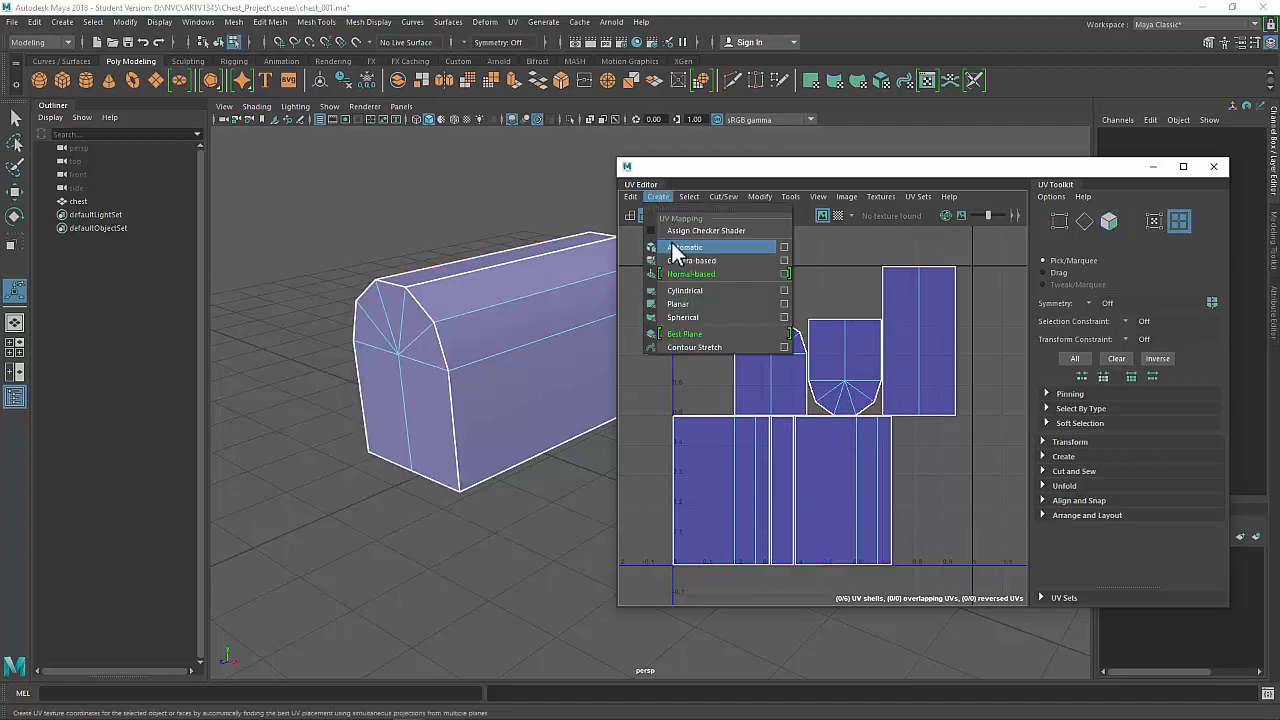
left_click(845, 242)
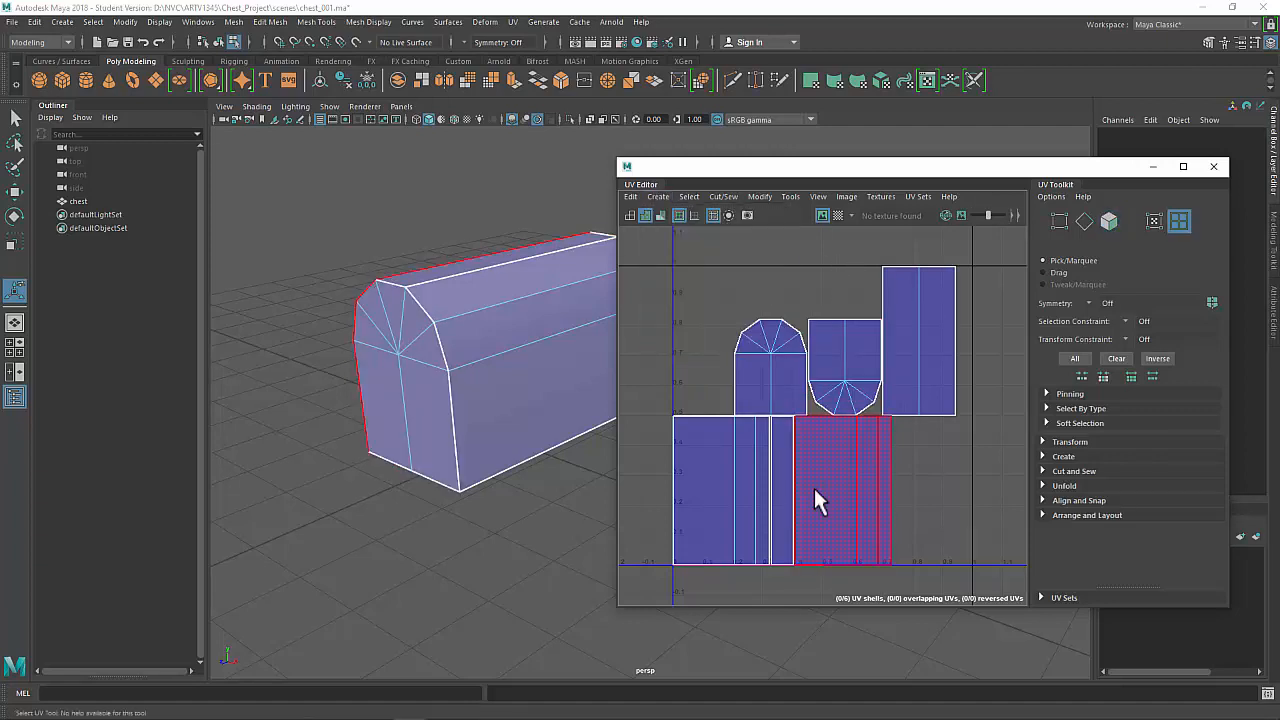
left_click(840, 372)
key("e")
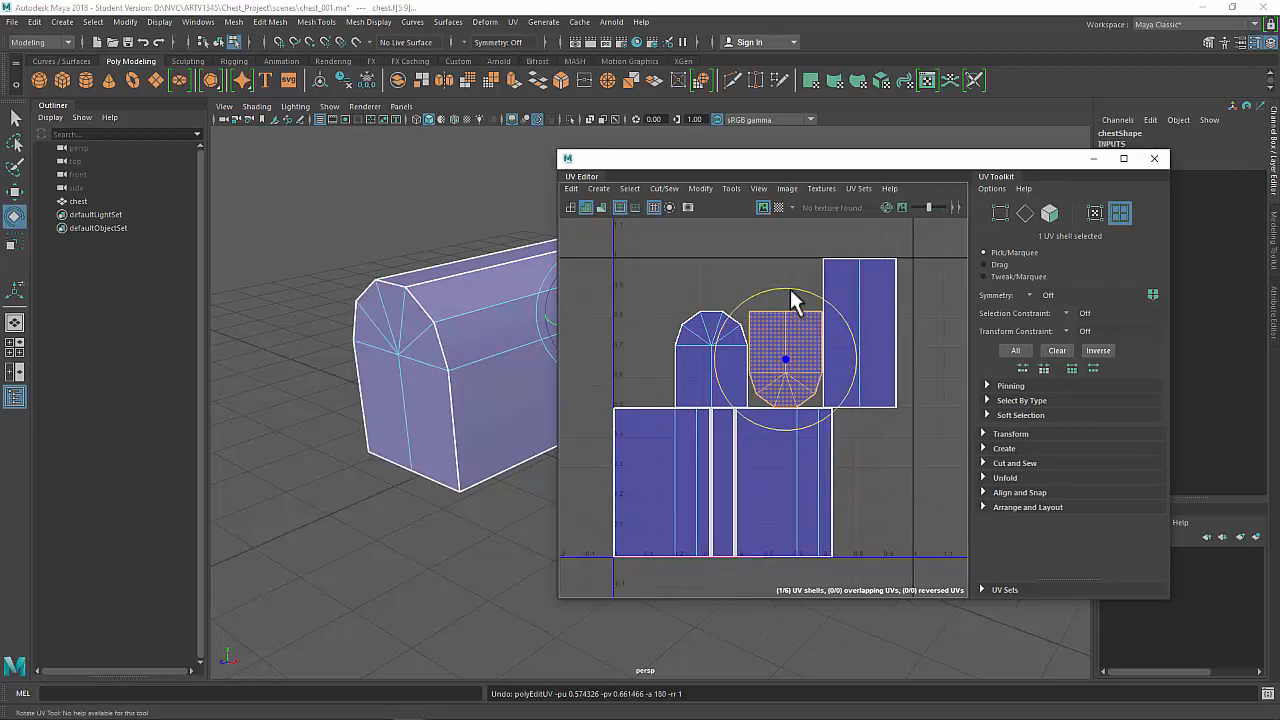
left_click_drag(785, 304, 783, 417)
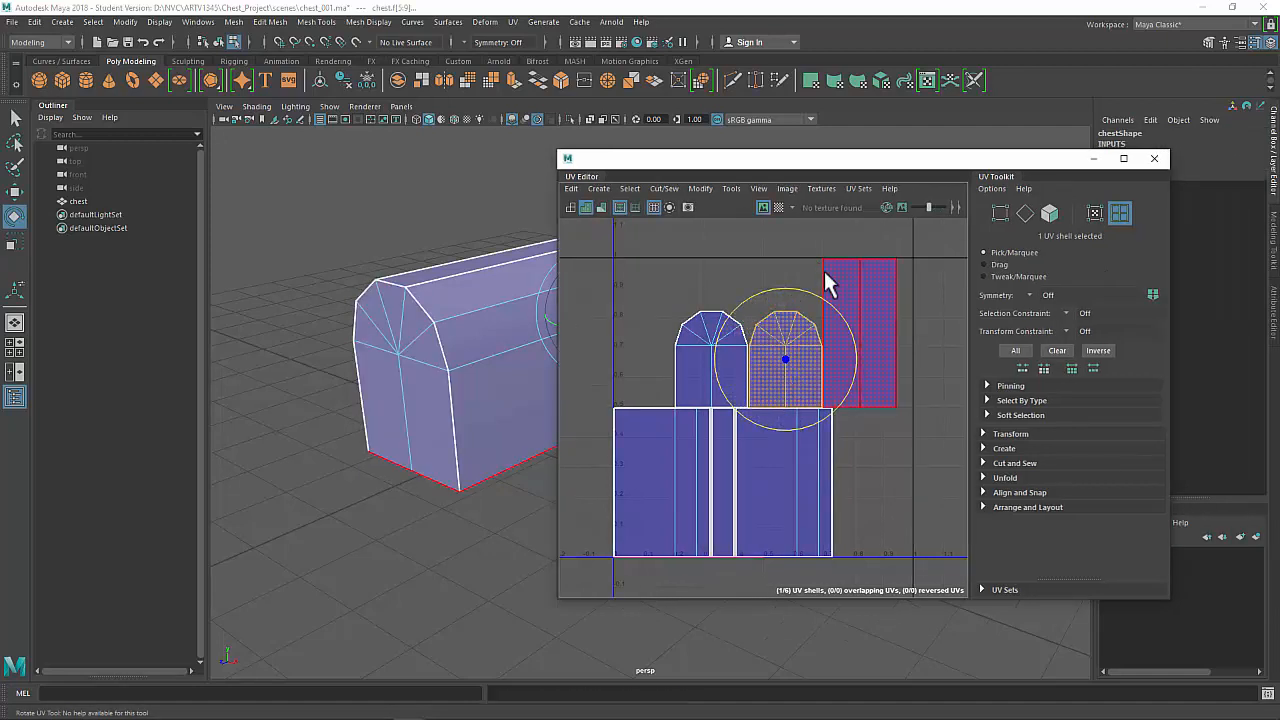
Move the two arched end-wall UV shells side by side to the upper part of the UV layout, clear of the long shells.
key("w")
left_click(724, 362)
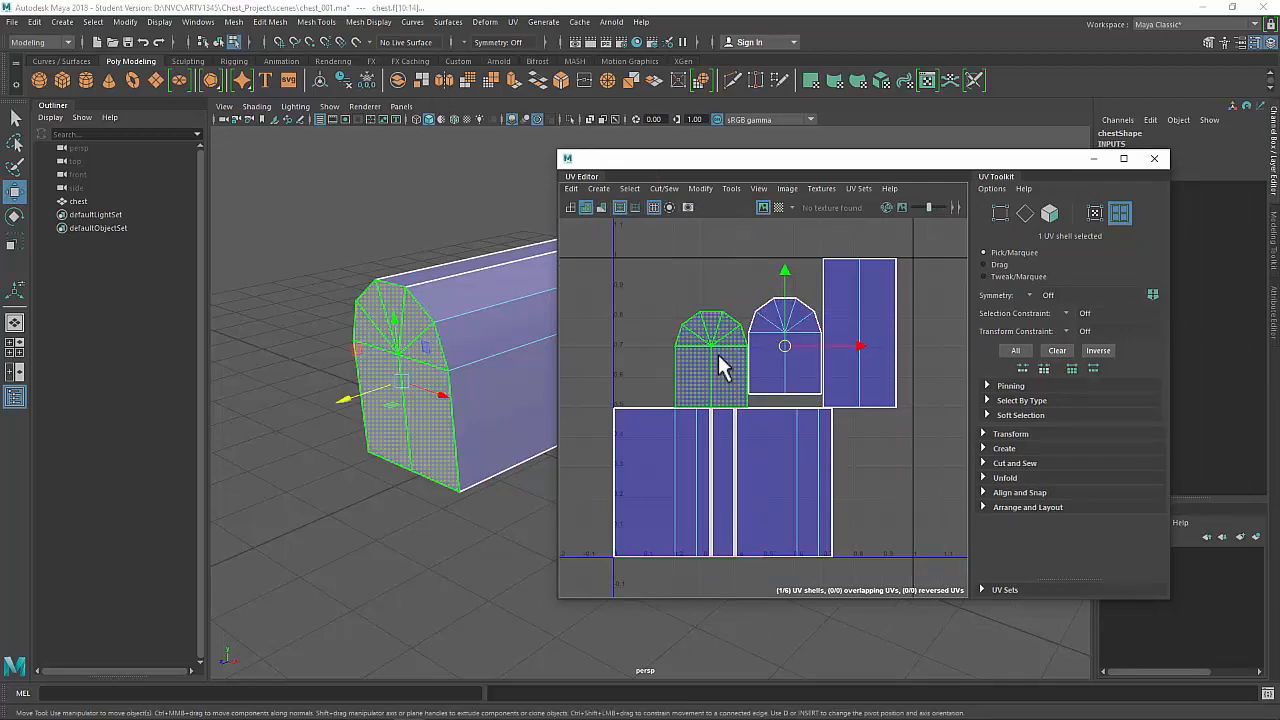
left_click(720, 357)
left_click_drag(720, 357, 646, 286)
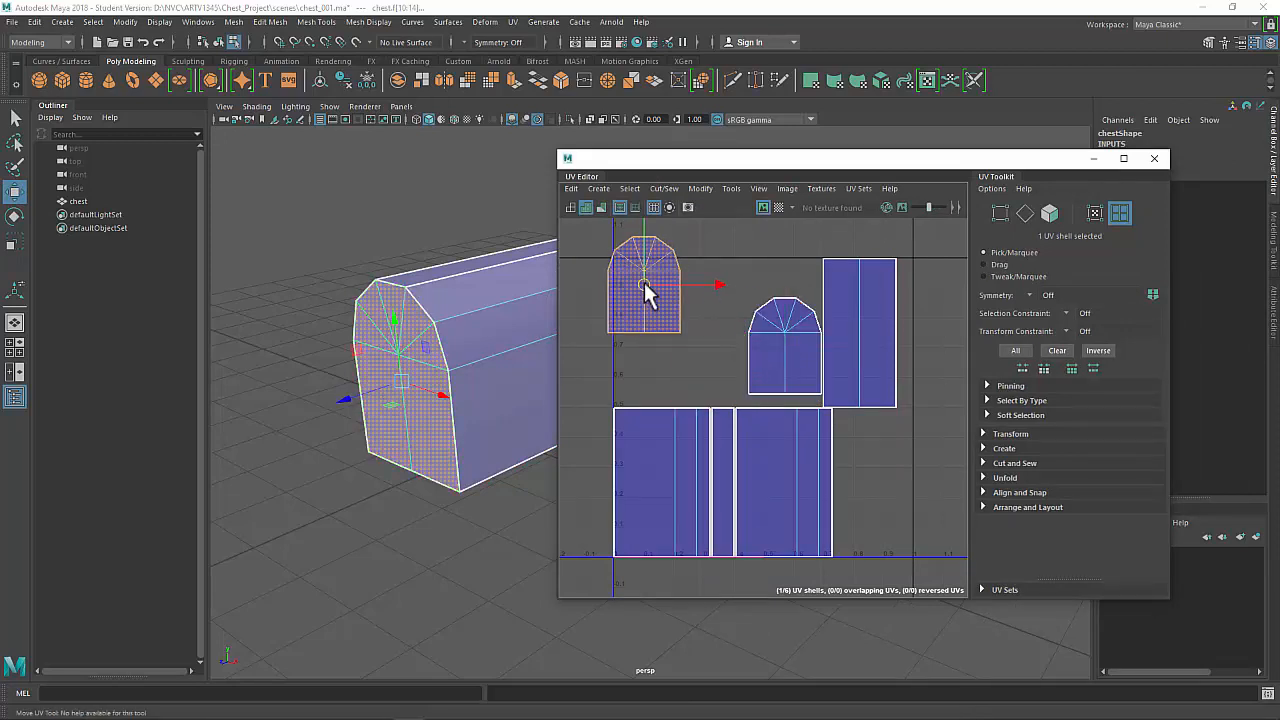
left_click(812, 352)
left_click_drag(786, 347, 737, 286)
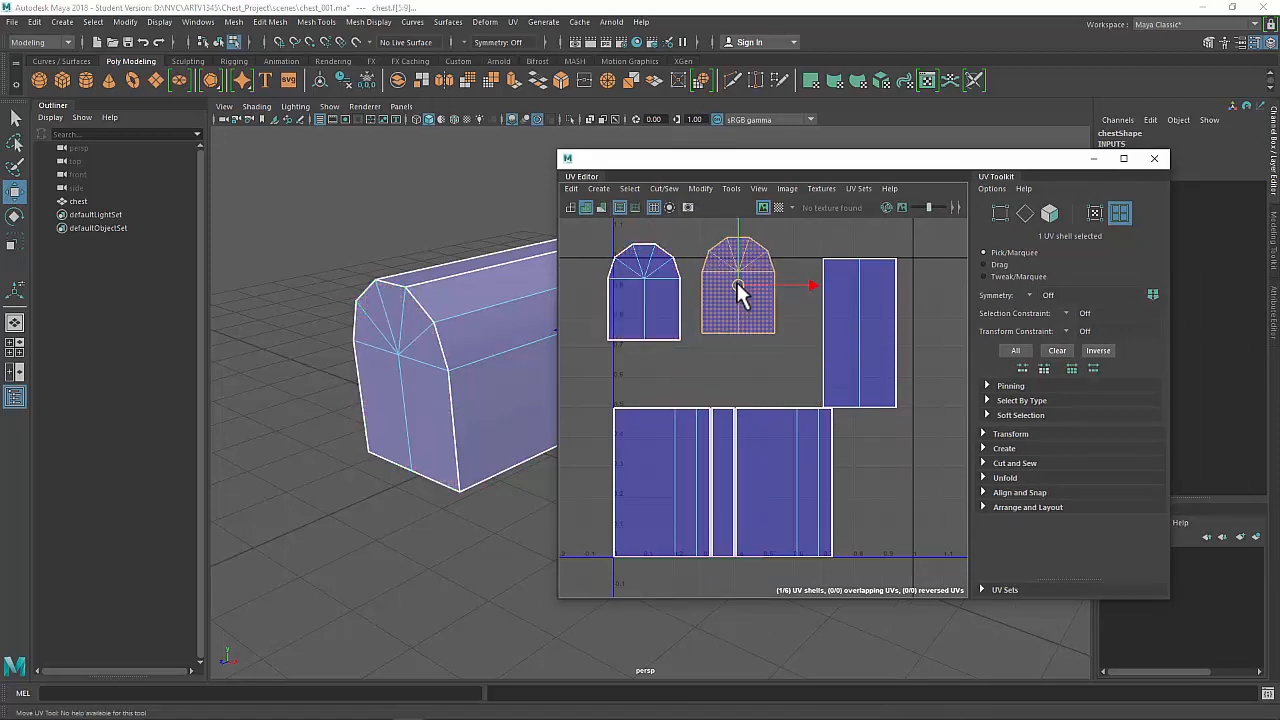
Select the chest's front-side UV shell and rotate it a quarter turn so its long edges lie horizontally.
left_click(776, 356)
key("f")
left_click(678, 458)
scroll(724, 454, "up", 2)
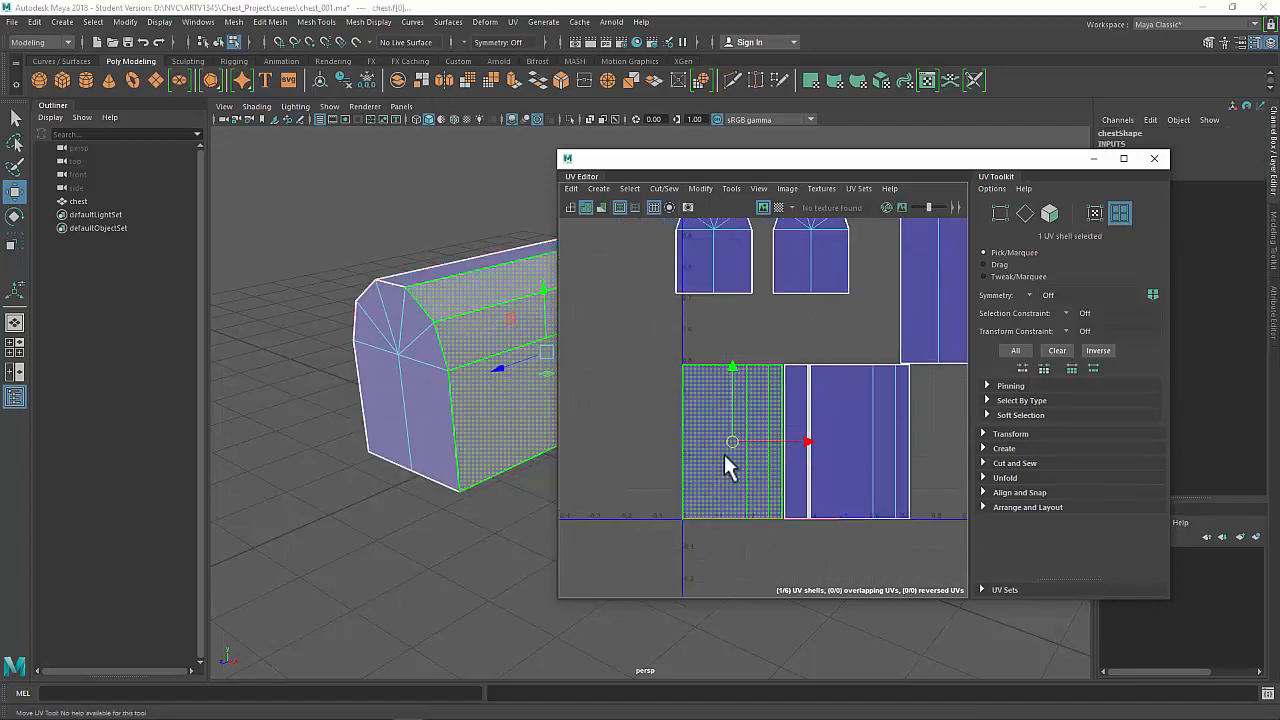
key("f")
right_click_drag(368, 410, 357, 411, "alt")
left_click_drag(357, 411, 429, 397, "alt")
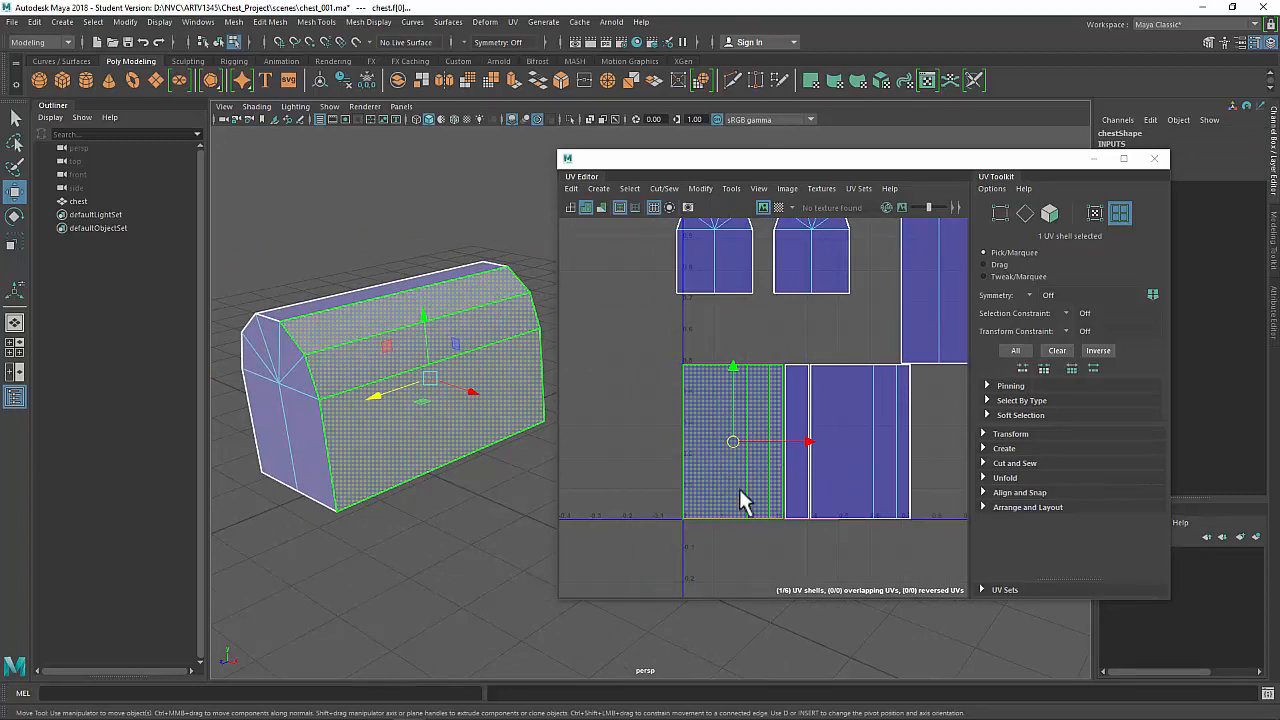
key("e")
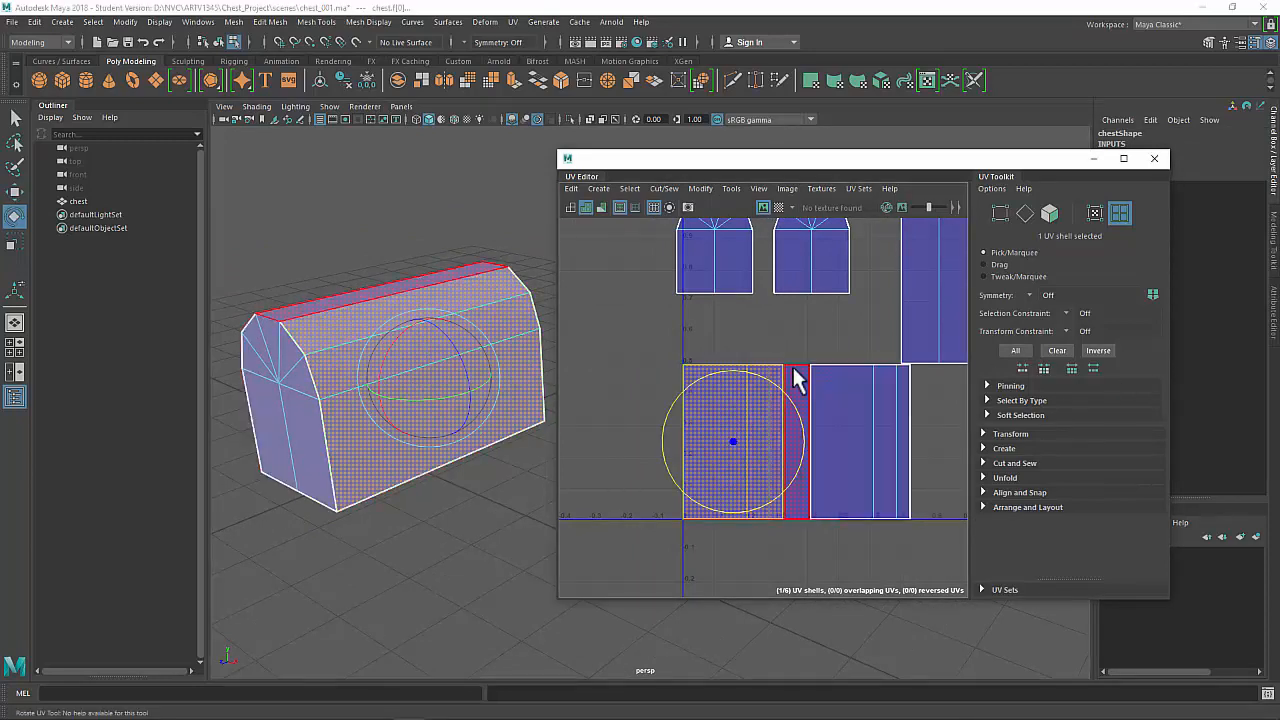
left_click_drag(786, 400, 633, 373)
left_click_drag(445, 432, 343, 434, "alt")
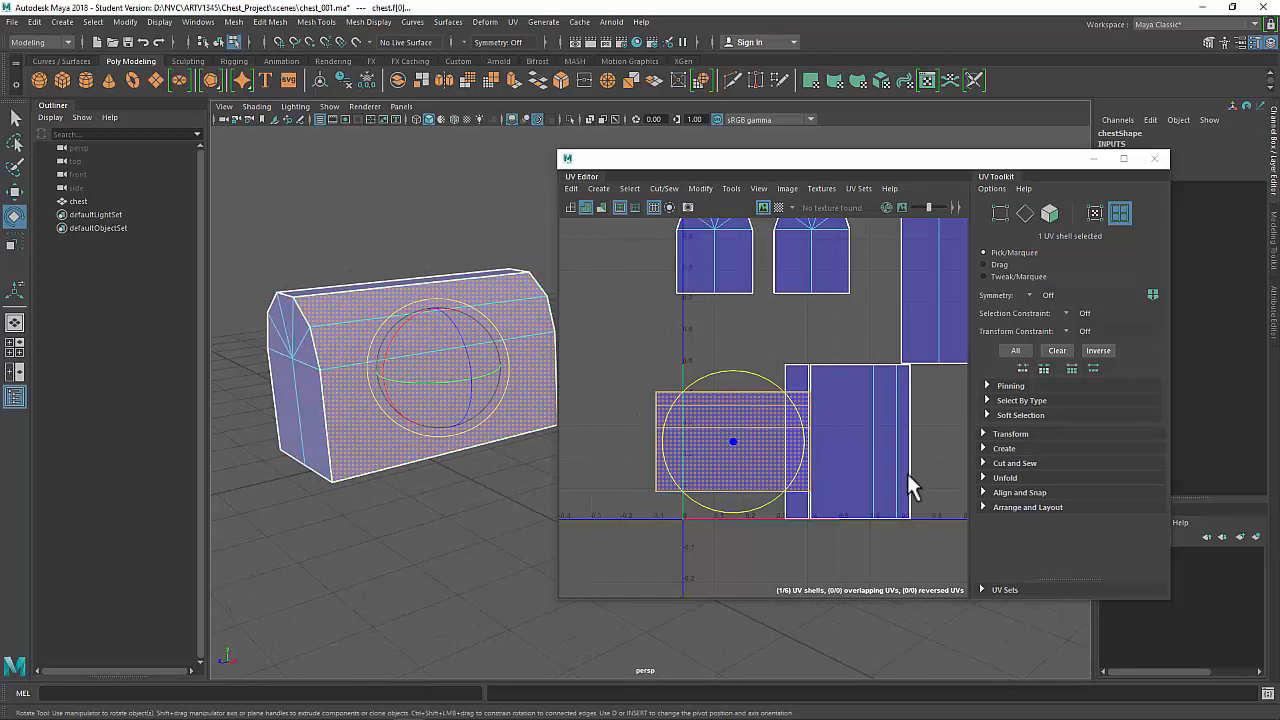
Rotate the back-side UV shell and the narrow lid strip shell a quarter turn each to lie horizontally.
left_click(871, 420)
left_click_drag(846, 371, 756, 405)
left_click(800, 382)
left_click_drag(812, 369, 696, 406)
Move the narrow lid strip above the two side shells and separate the front-side shell from the back-side shell.
key("w")
left_click_drag(796, 366, 796, 272)
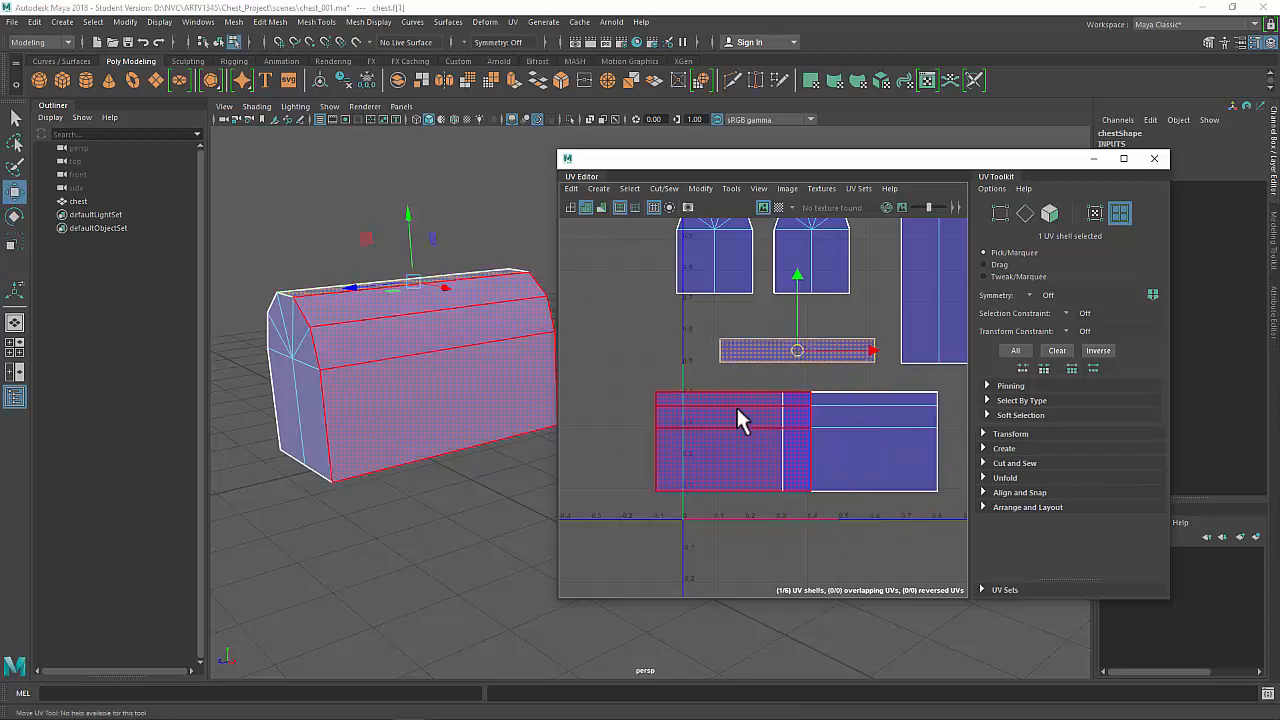
left_click(732, 428)
left_click_drag(729, 433, 658, 450)
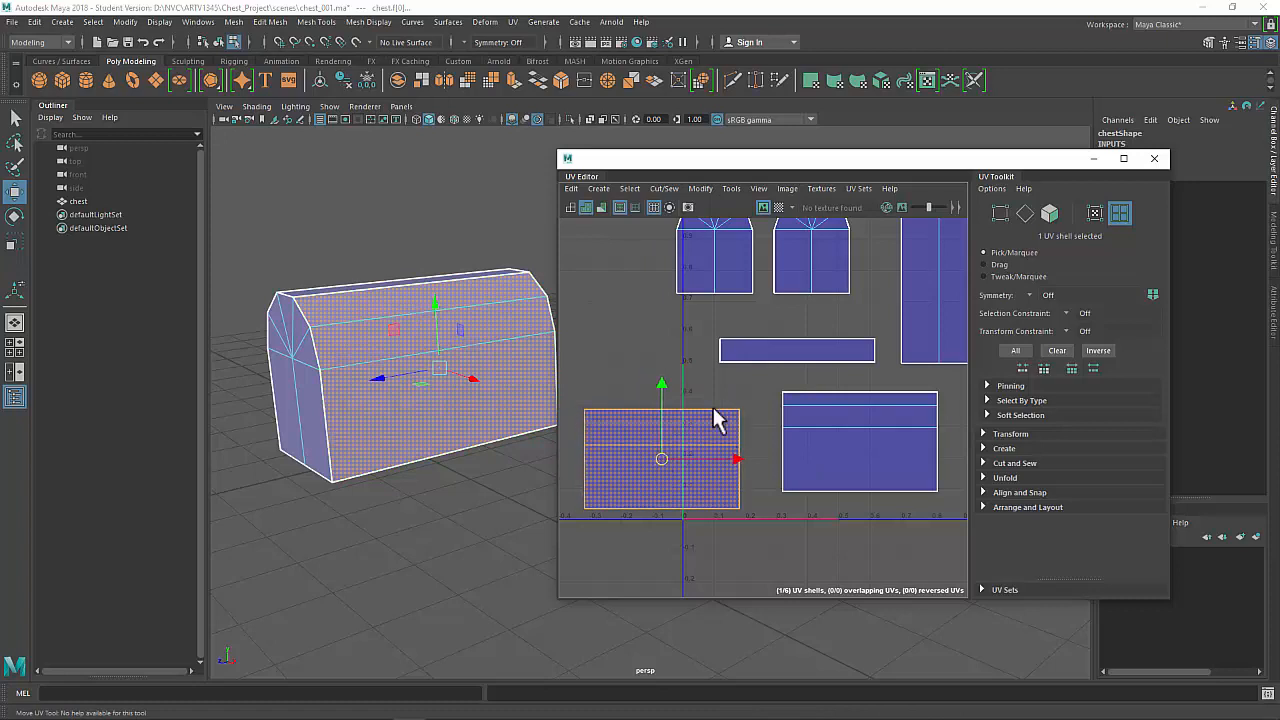
Shift the chest's bottom UV shell farther from the other shells and rotate it a quarter turn to horizontal.
scroll(773, 392, "down", 4)
middle_click_drag(843, 382, 773, 402, "alt")
left_click(810, 372)
left_click_drag(799, 350, 830, 346)
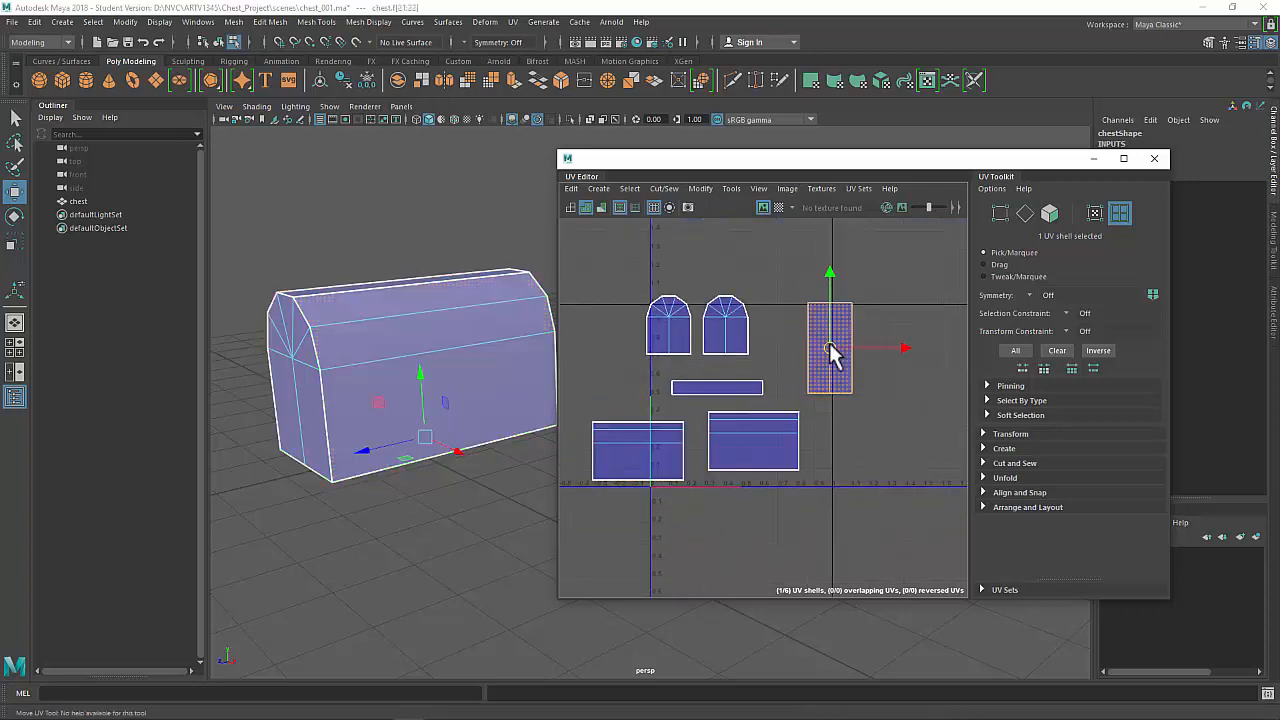
key("e")
left_click_drag(808, 265, 706, 325)
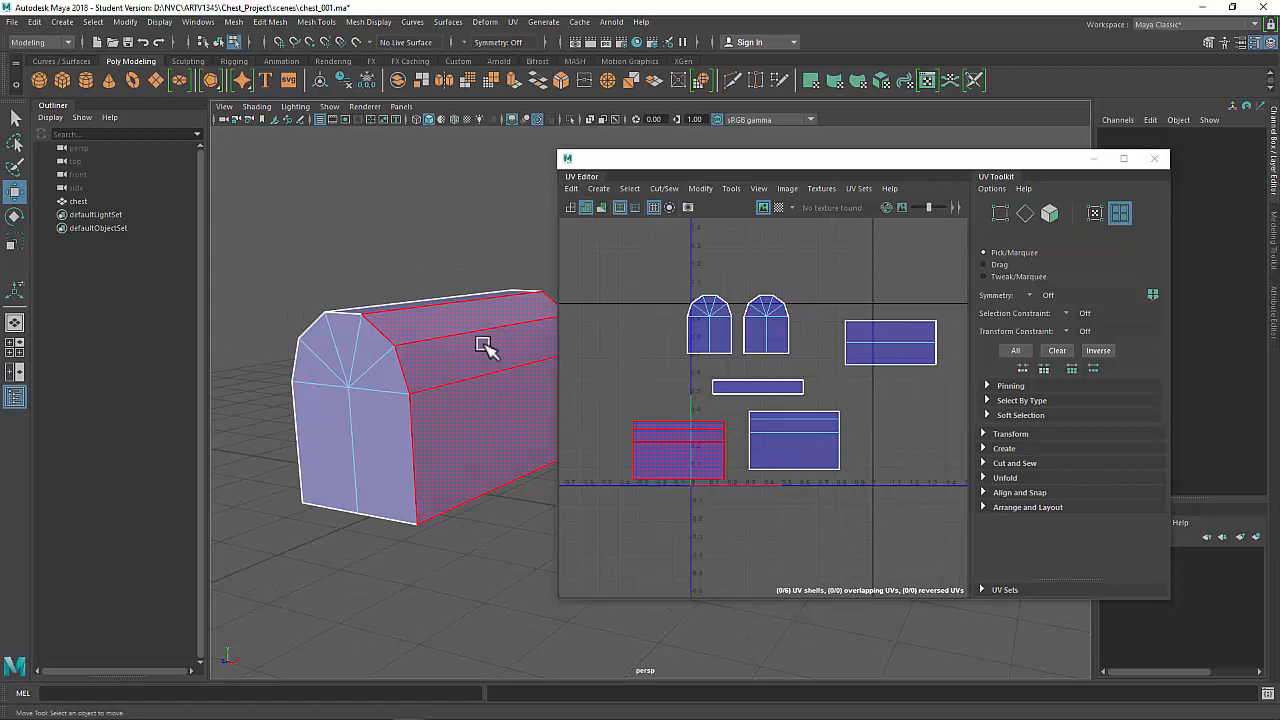
Select the chest's front wall face and examine which part of the front-side UV shell it occupies.
mouse_move(505, 352)
left_mouse_down("alt")
mouse_move(486, 409)
mouse_move(406, 366)
mouse_move(503, 357)
mouse_move(490, 347)
left_mouse_up("alt")
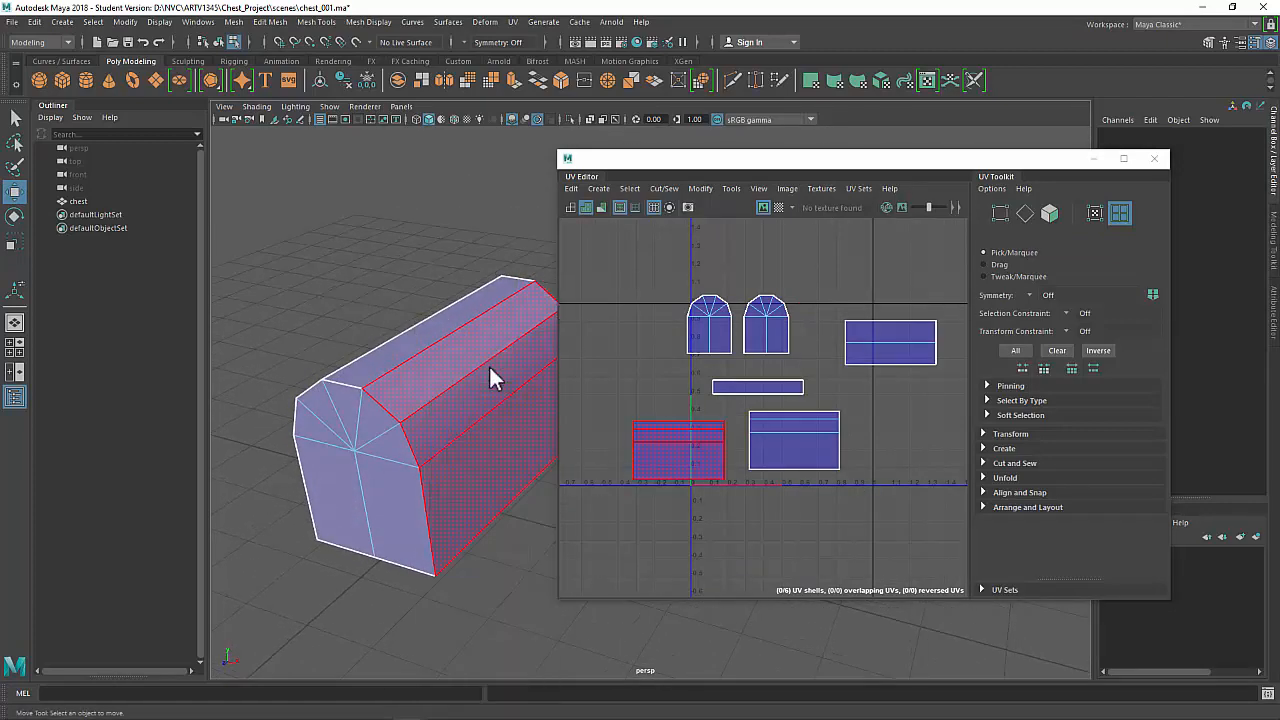
left_click_drag(480, 463, 457, 434, "alt")
left_click(472, 432)
mouse_move(472, 432)
right_mouse_down("alt")
mouse_move(314, 391)
mouse_move(329, 463)
mouse_move(420, 477)
mouse_move(358, 433)
mouse_move(443, 457)
mouse_move(429, 457)
mouse_move(455, 440)
right_mouse_up("alt")
middle_click_drag(455, 440, 400, 463, "alt")
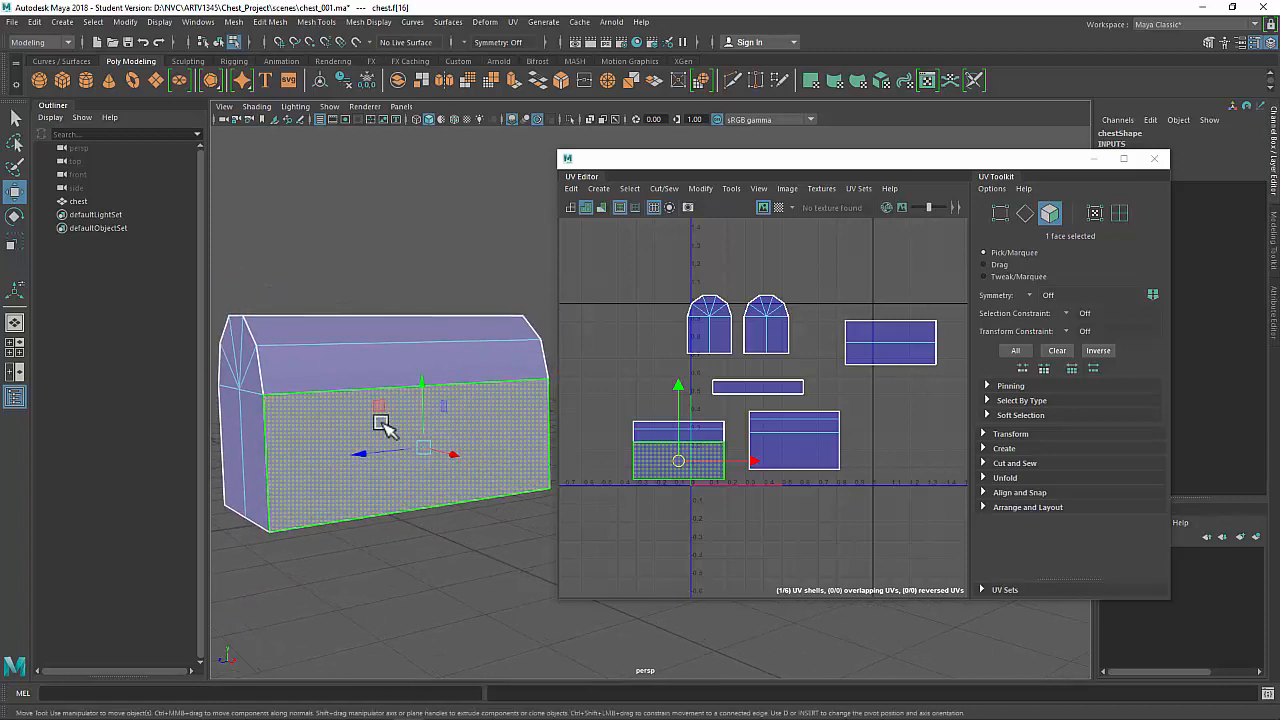
left_click_drag(280, 460, 366, 471, "alt")
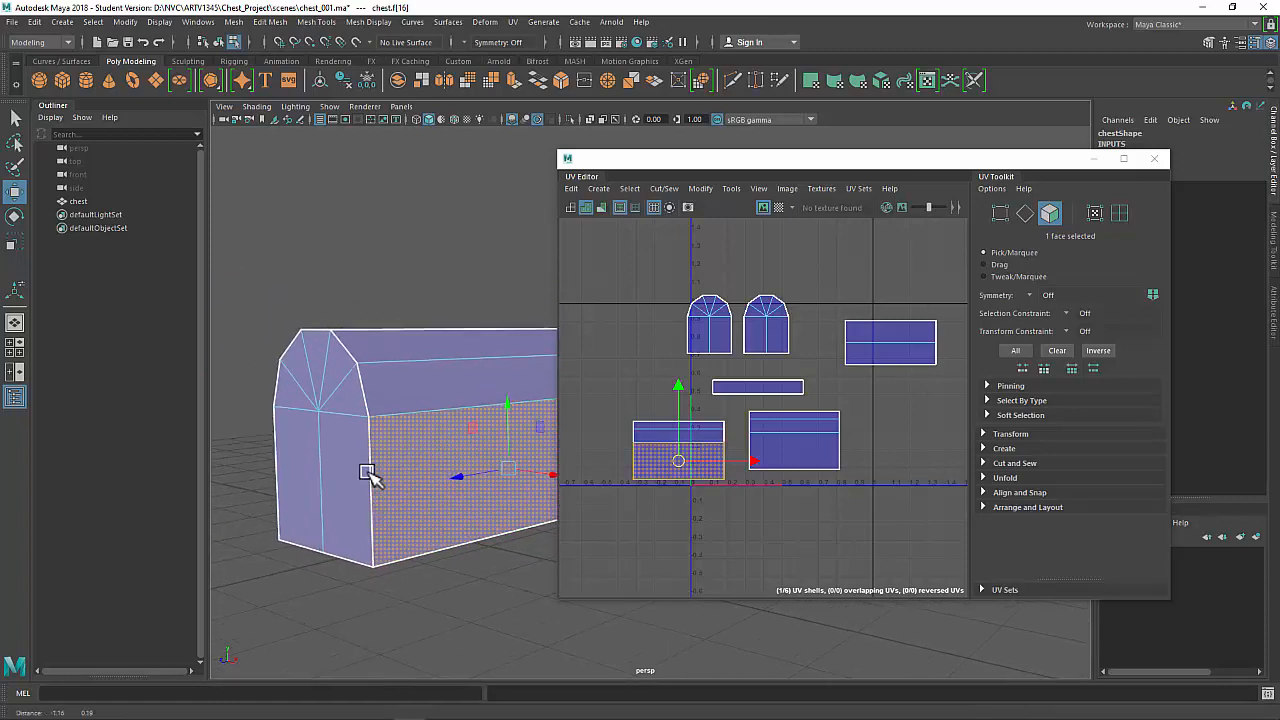
mouse_move(443, 449)
left_mouse_down("alt")
mouse_move(449, 509)
mouse_move(450, 457)
left_mouse_up("alt")
Select the five curved lid faces and the back wall face to examine how they are spread across the UV shells.
left_click(450, 452)
left_click(450, 425, "shift")
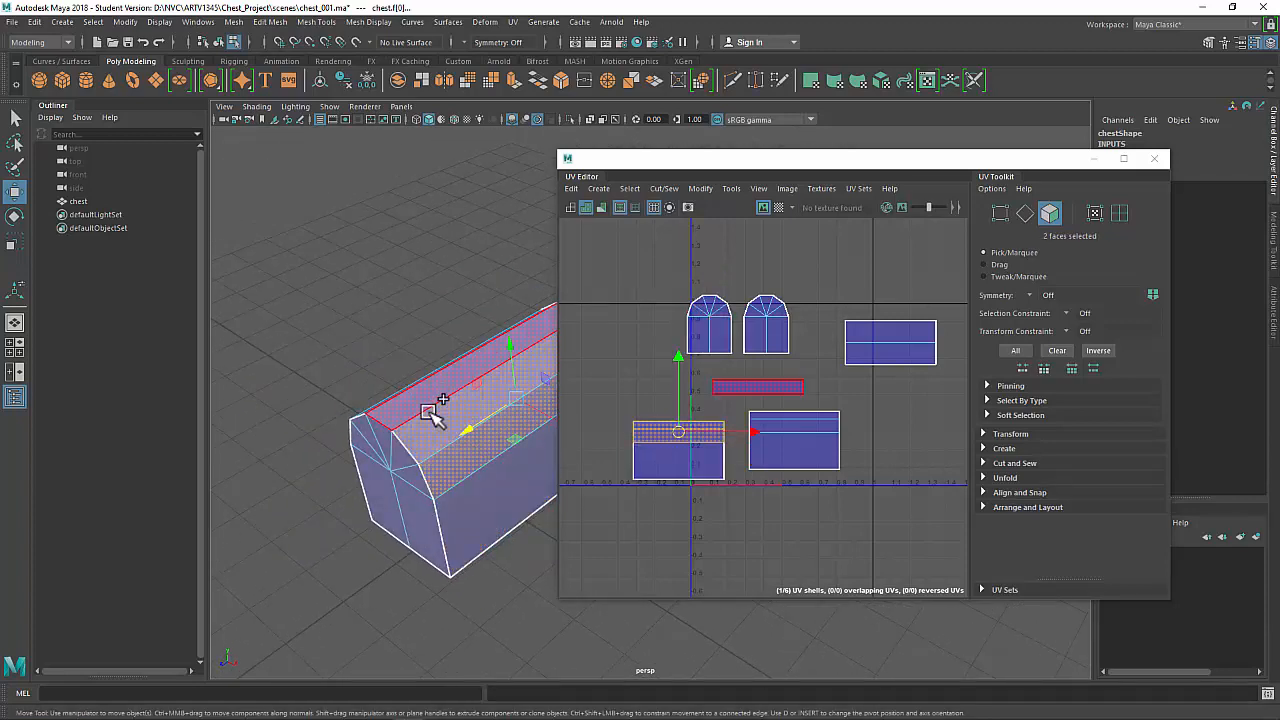
left_click(432, 406, "shift")
left_click_drag(430, 410, 484, 478, "alt")
middle_click_drag(484, 478, 372, 467, "alt")
left_click_drag(372, 467, 414, 443, "alt")
left_click(414, 452, "shift")
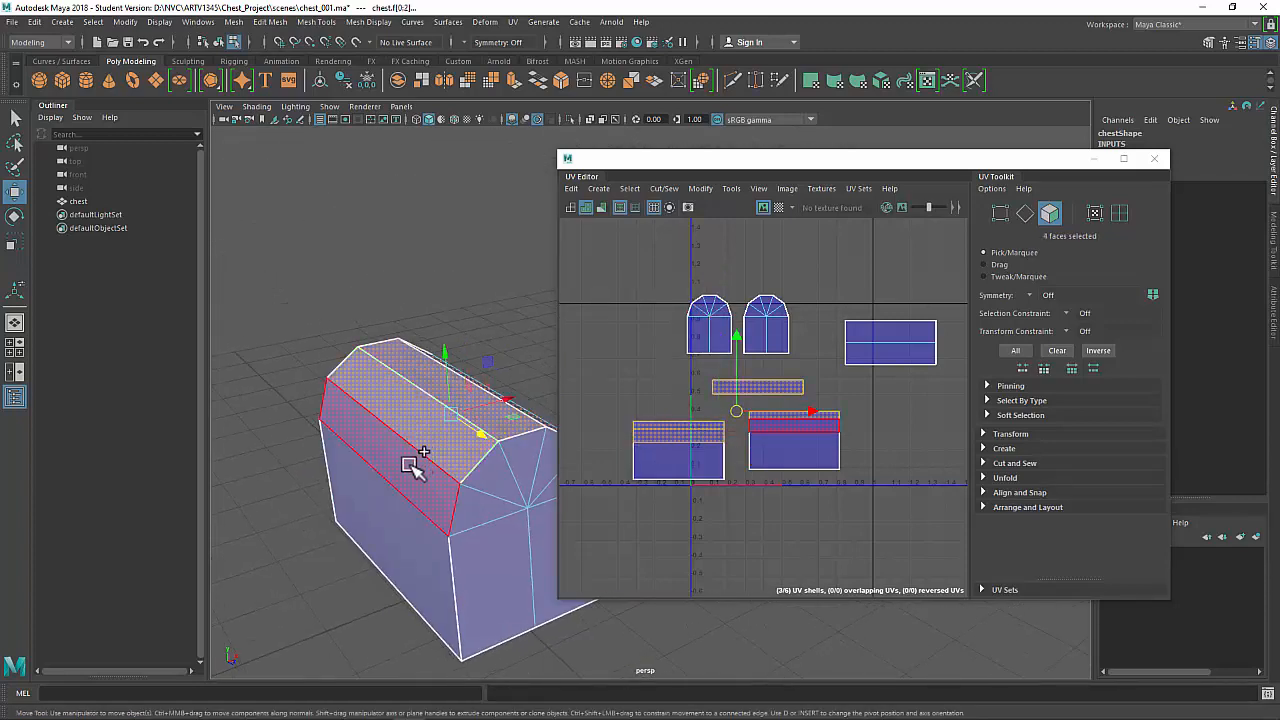
left_click(443, 429, "shift")
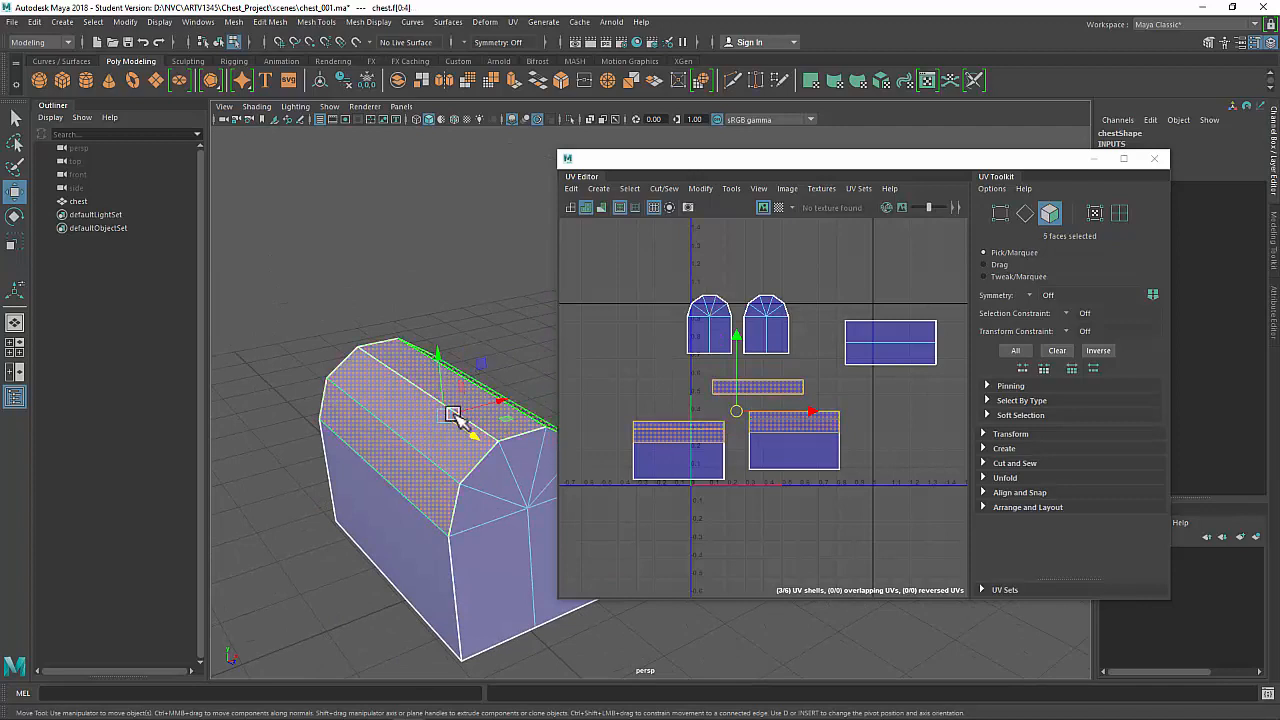
left_click_drag(400, 466, 421, 515, "alt")
left_click(453, 366)
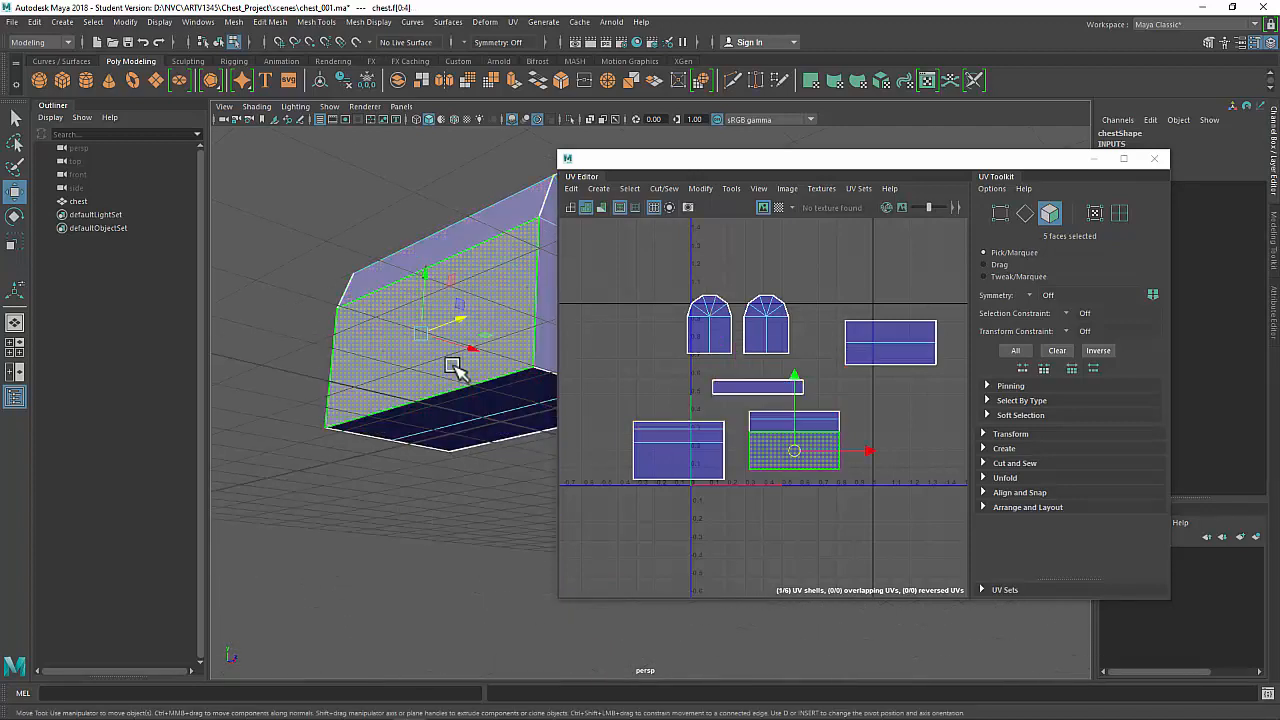
left_click_drag(453, 366, 405, 444, "alt")
left_click(757, 535)
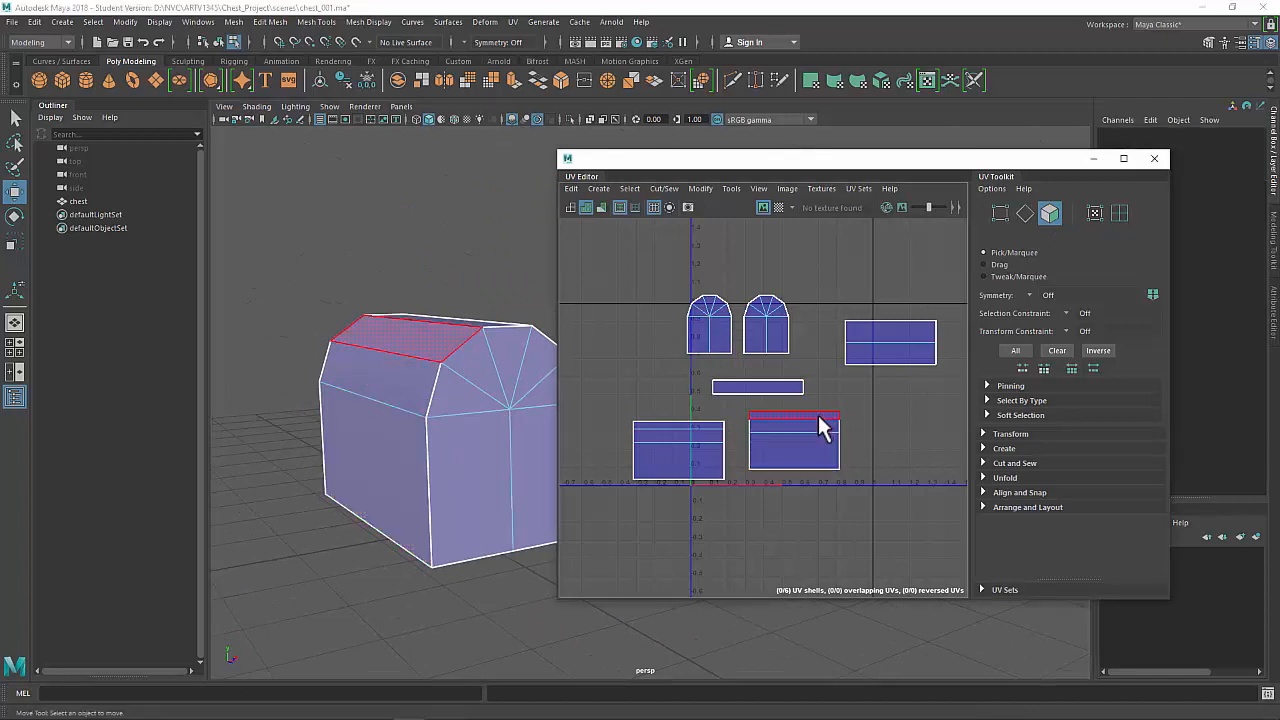
Reselect the five lid faces starting from the back-side shell, and compare their UVs with the front wall face.
left_click(790, 418)
left_click_drag(414, 400, 400, 423, "alt")
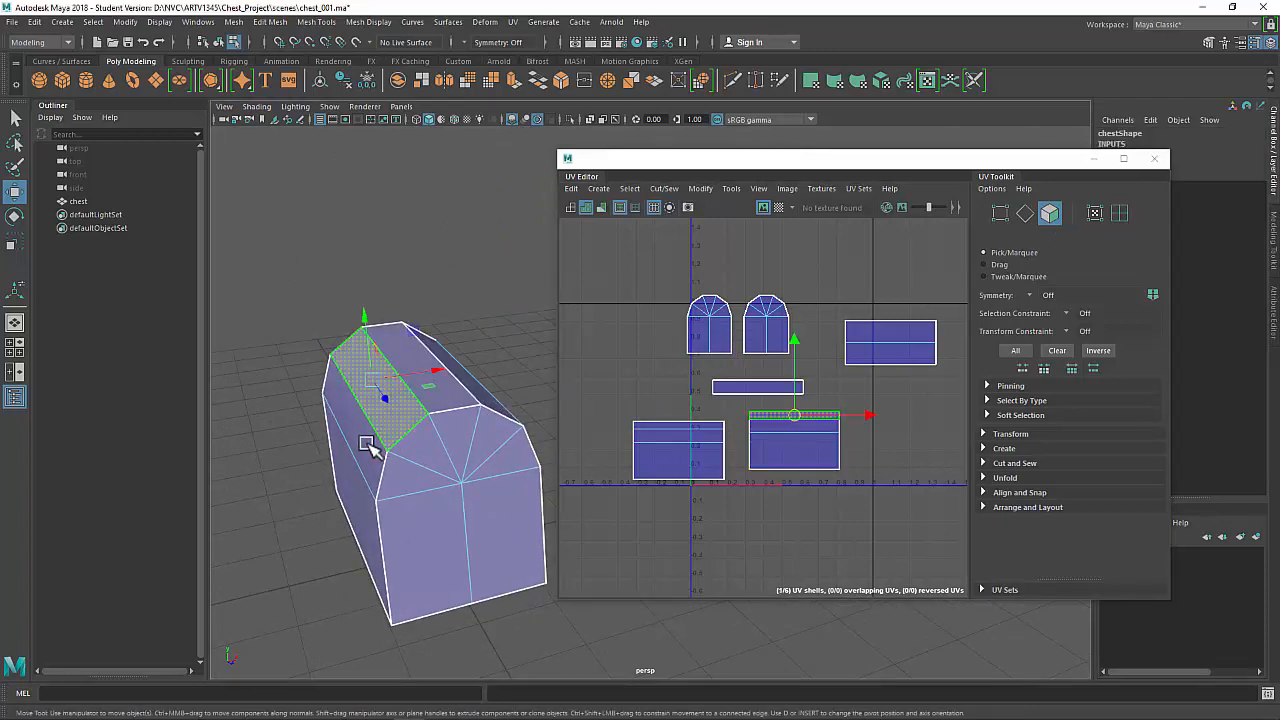
left_click(447, 406, "shift")
left_click_drag(497, 425, 398, 427, "alt")
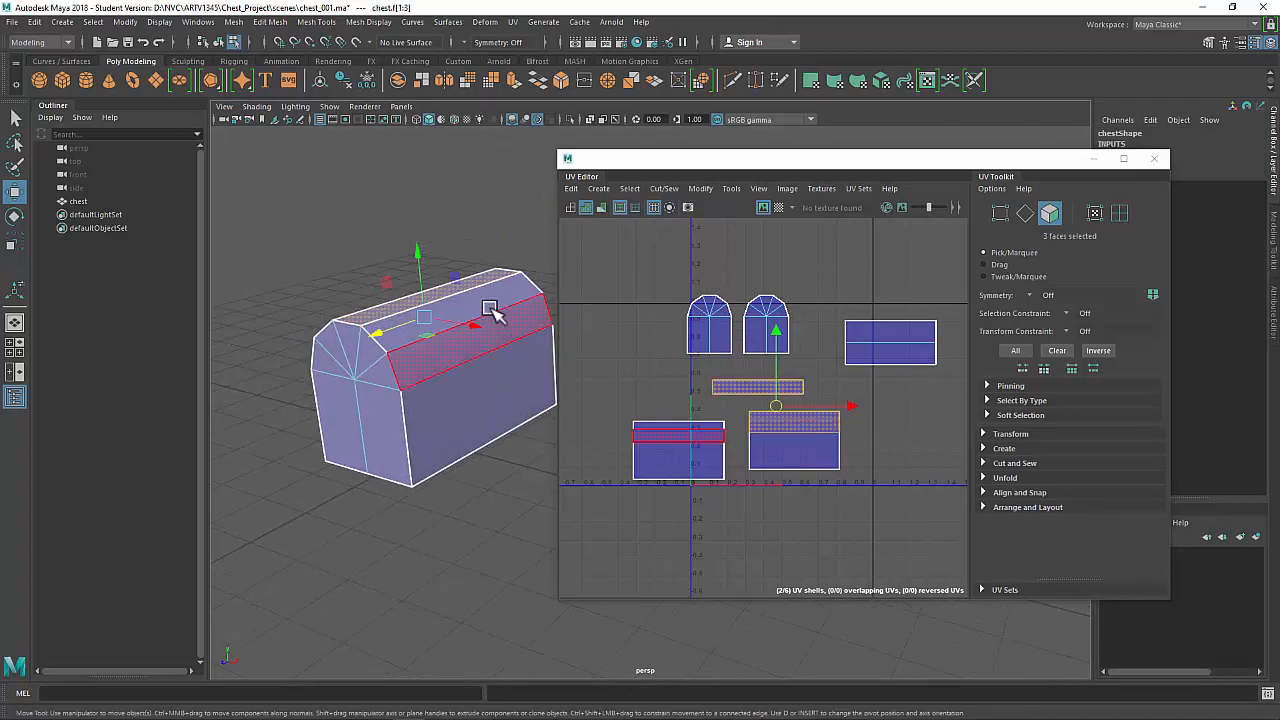
left_click(489, 306, "shift")
left_click(507, 340, "shift")
left_click_drag(443, 386, 466, 391, "alt")
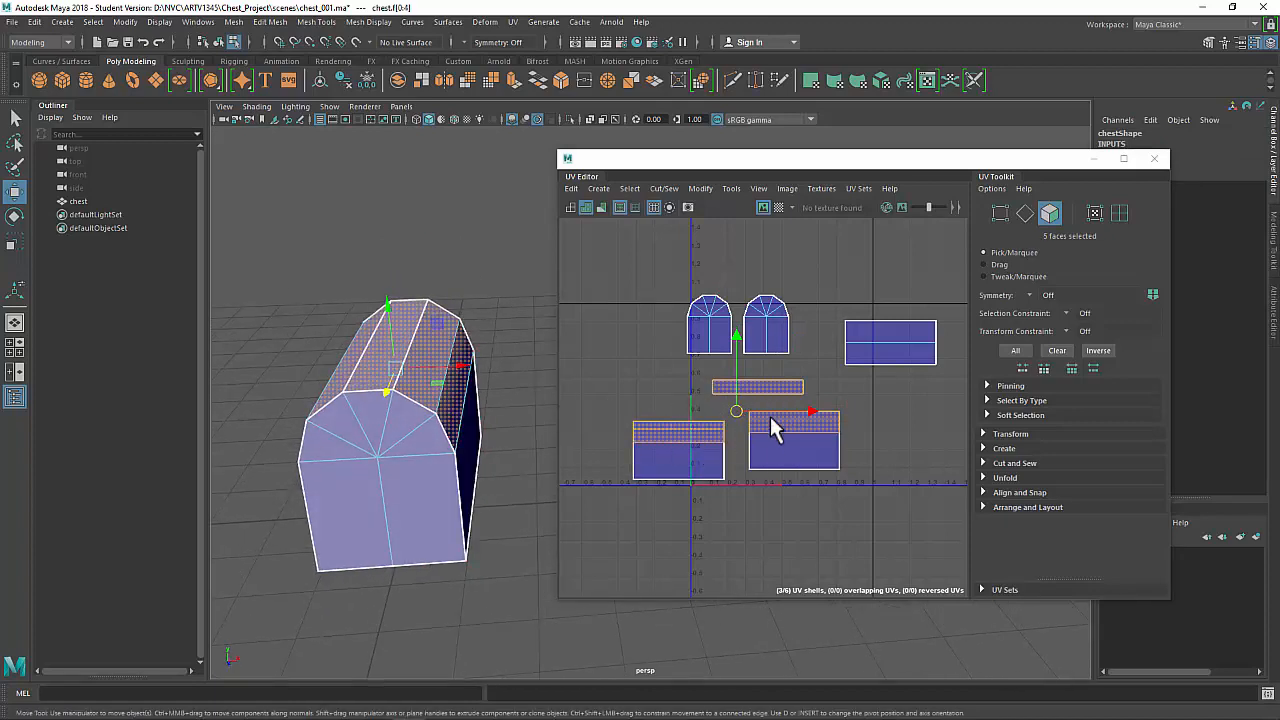
left_click(936, 402)
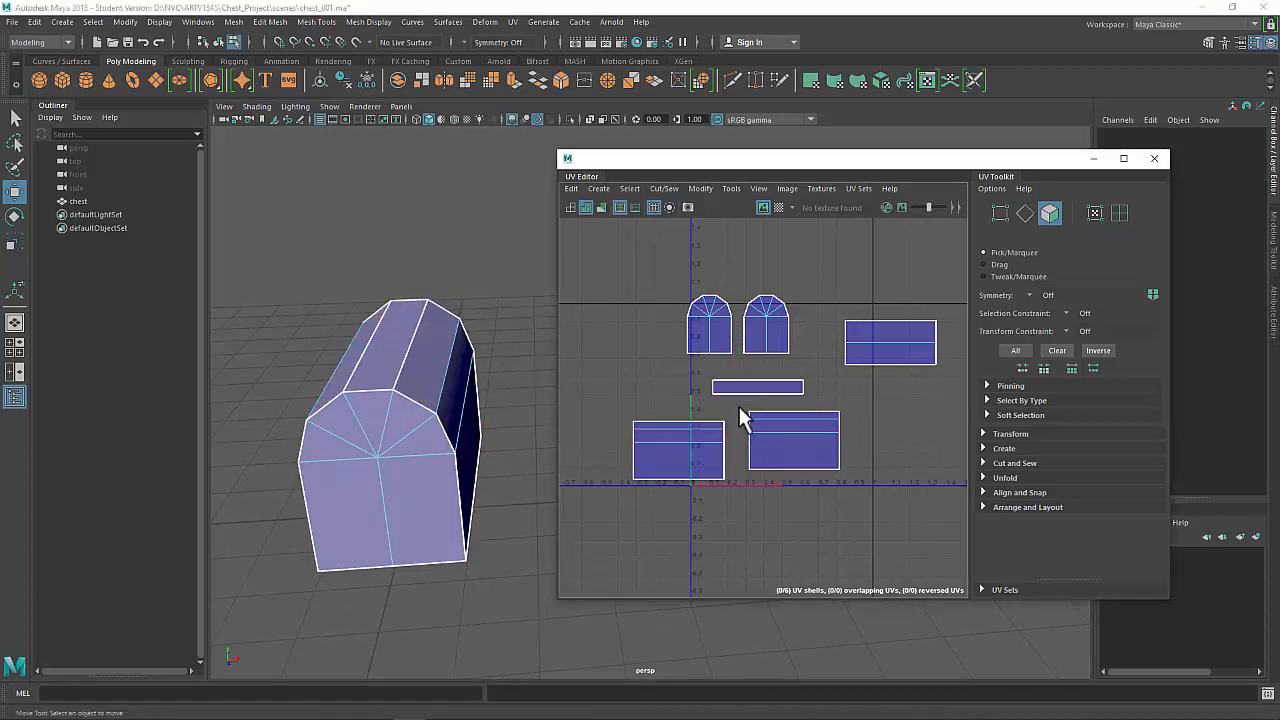
left_click(676, 460)
mouse_move(440, 430)
left_mouse_down("alt")
mouse_move(409, 409)
mouse_move(452, 418)
left_mouse_up("alt")
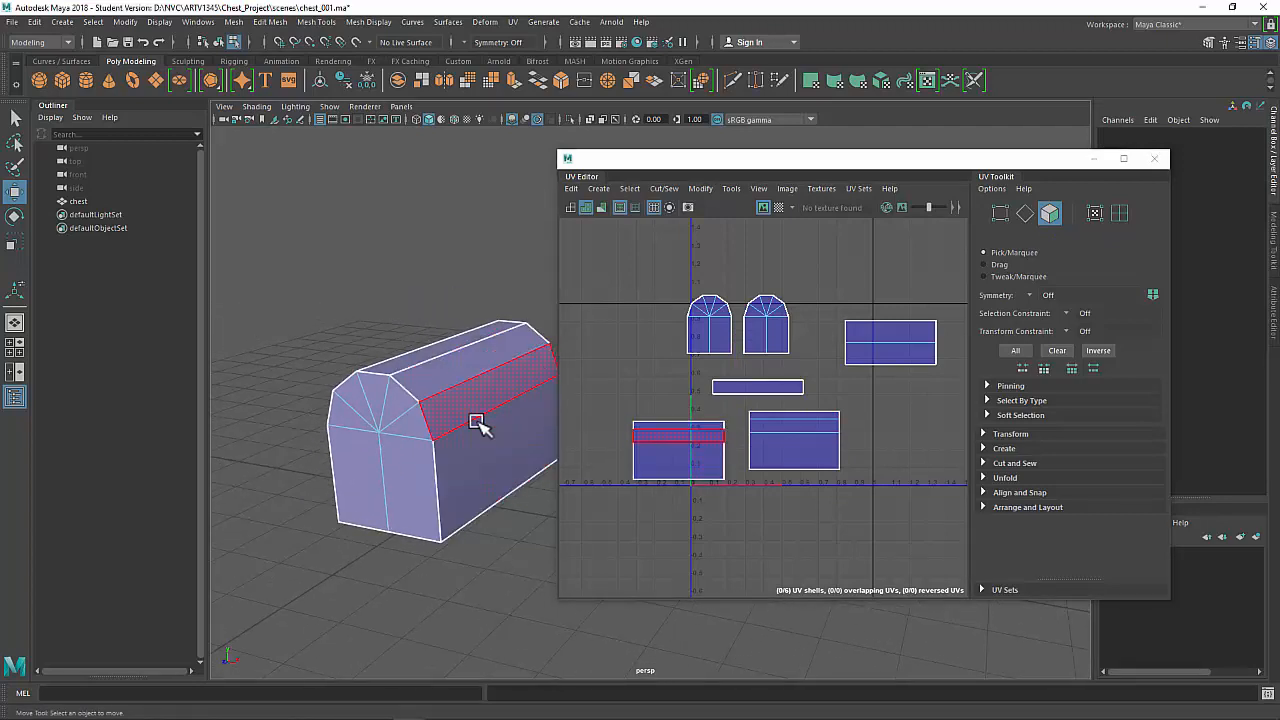
Cut the UVs along the horizontal edge between the front wall and the curved lid, and clear the selection.
right_click(478, 424)
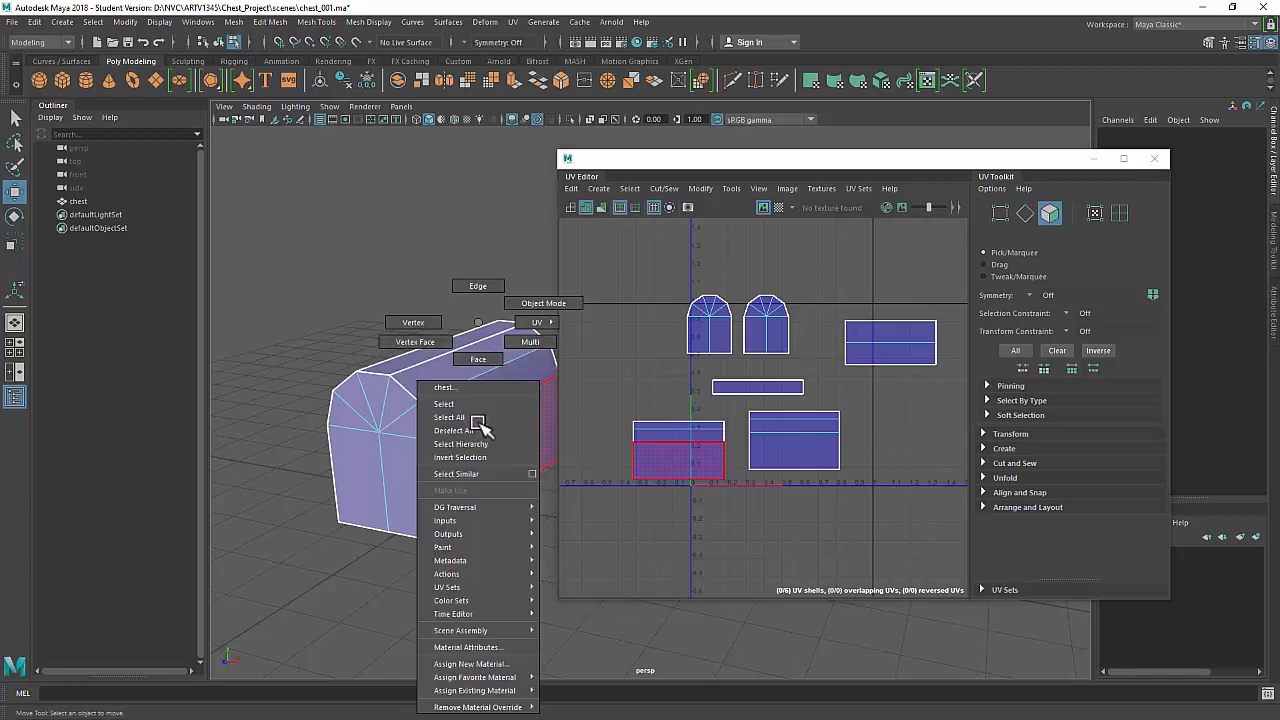
left_click(474, 298)
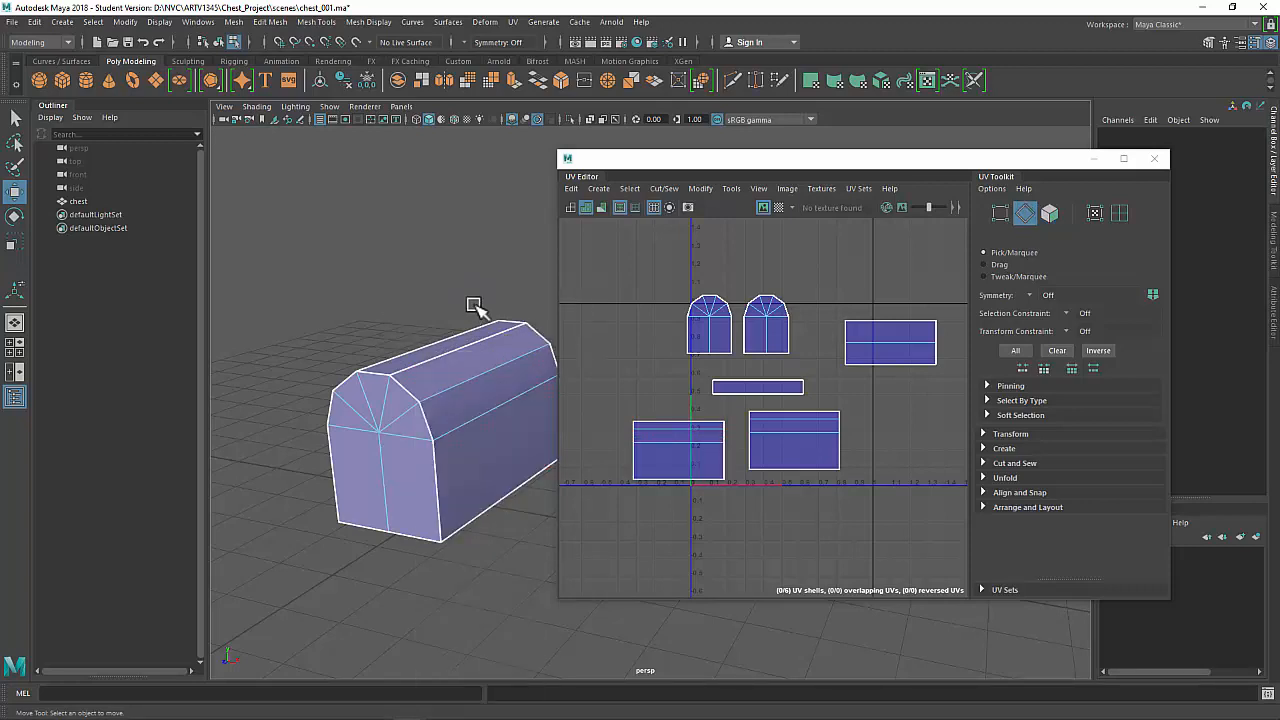
left_click(495, 418)
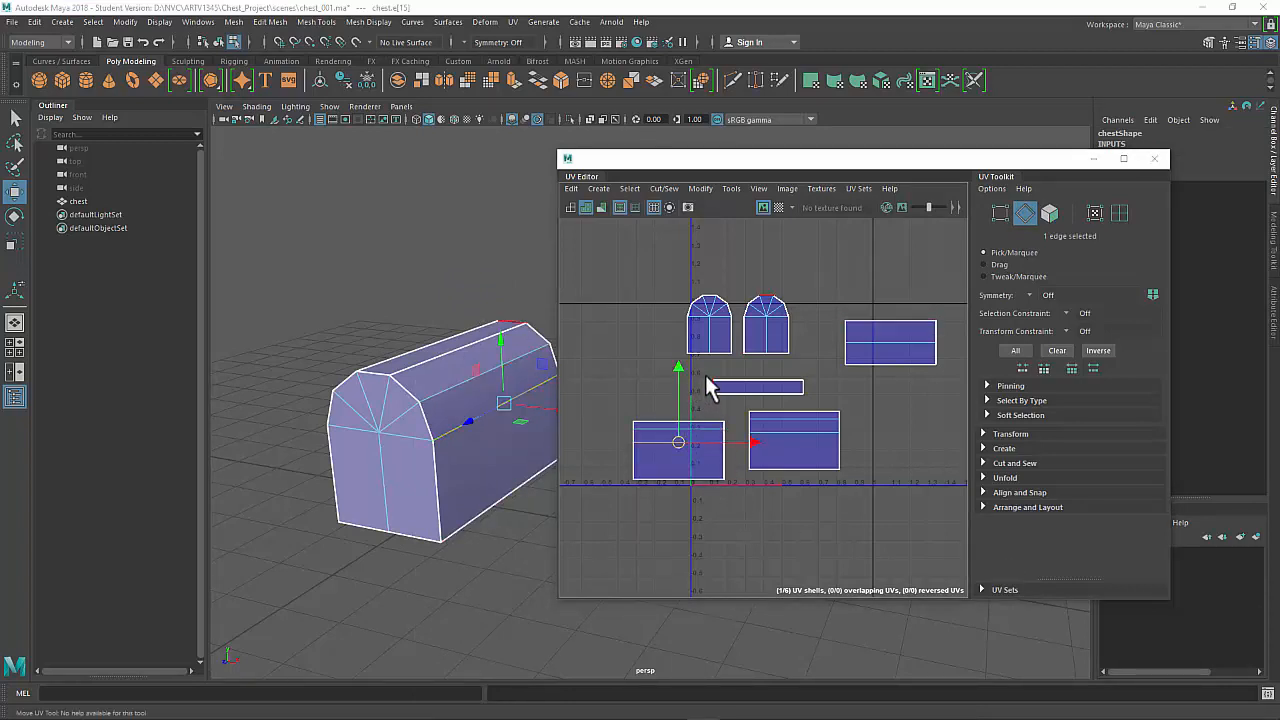
right_click_drag(706, 378, 652, 398, "shift")
right_click_drag(828, 372, 829, 370, "shift")
right_click_drag(381, 228, 381, 228, "shift")
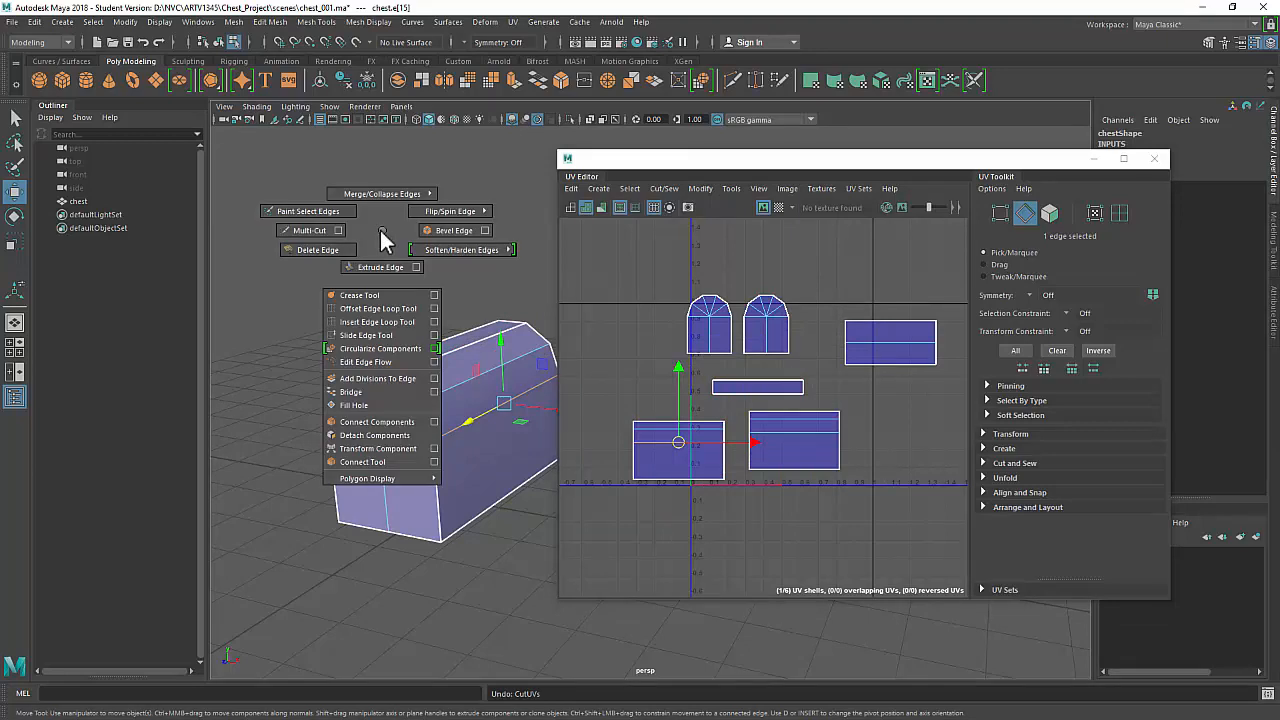
mouse_move(380, 230)
right_mouse_down("shift")
mouse_move(210, 306)
mouse_move(364, 264)
mouse_move(384, 232)
right_mouse_up("shift")
right_click_drag(857, 388, 771, 415, "shift")
left_click(665, 397)
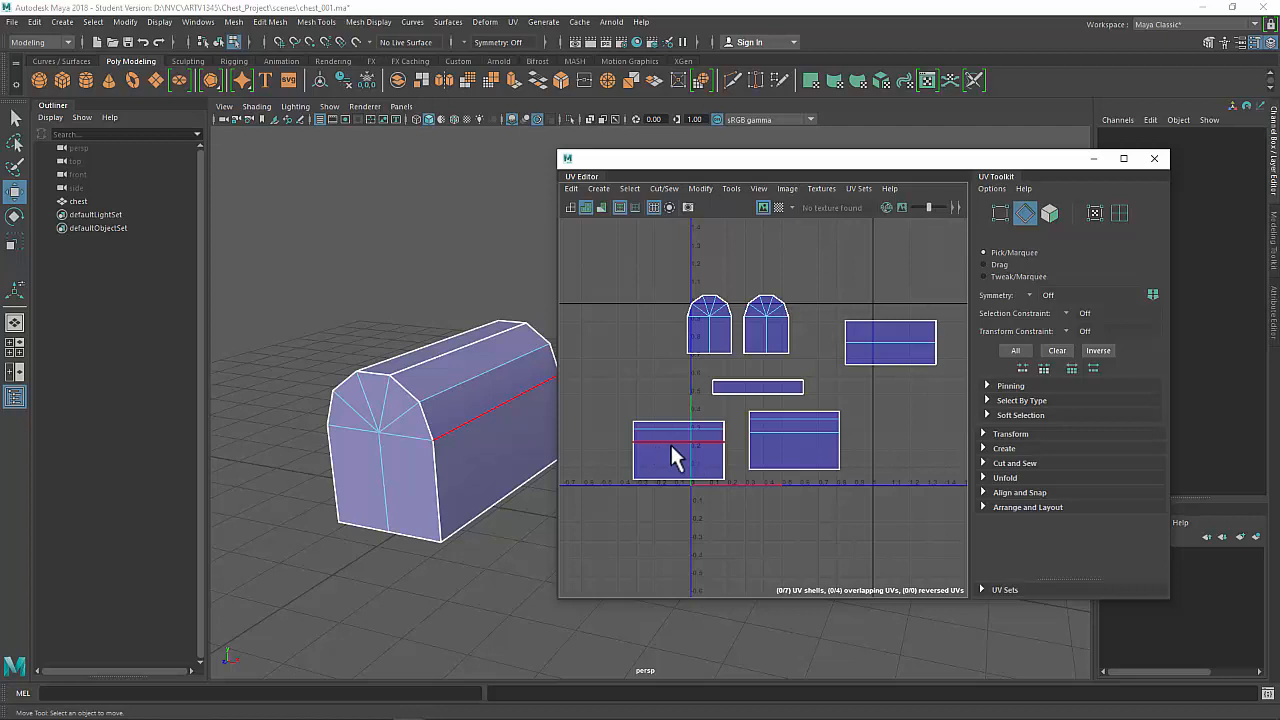
Move the cut-off front lid UV shell slightly up, away from the front wall shell, and clear the selection.
right_click_drag(668, 400, 619, 372)
left_click(674, 432)
left_click(675, 430)
left_click_drag(677, 363, 673, 384)
left_click(684, 470)
left_click(617, 378)
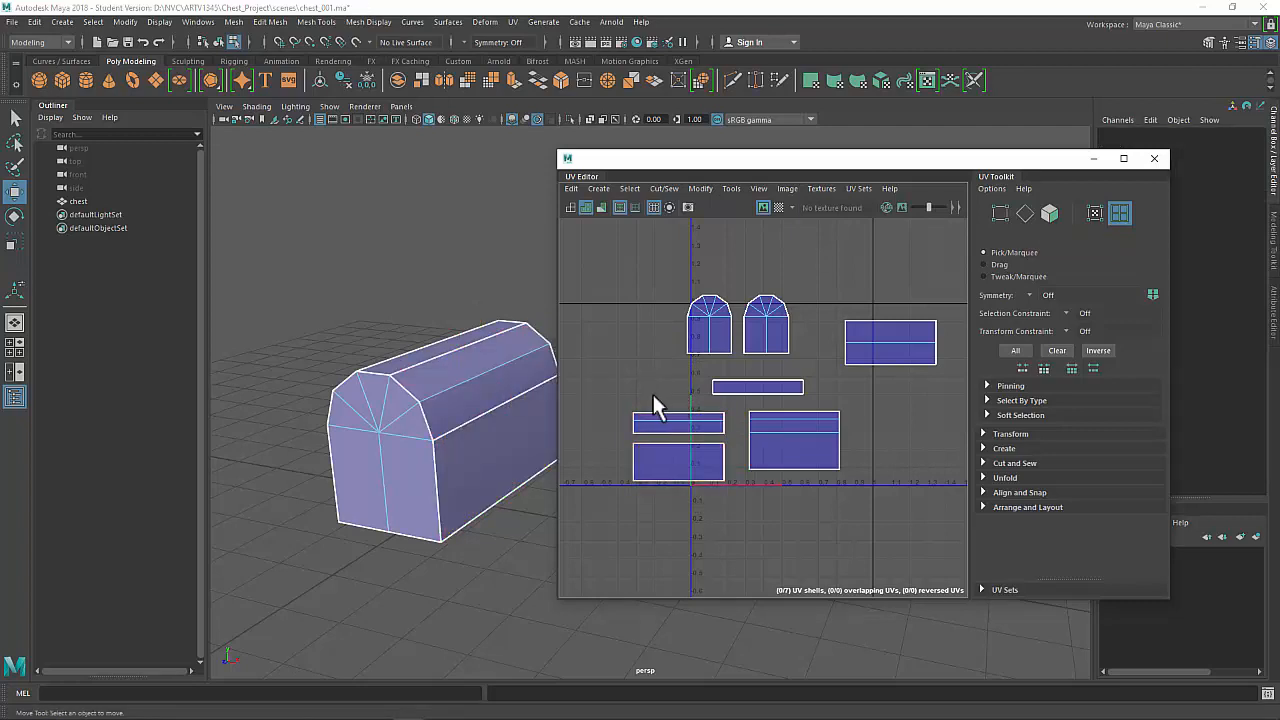
Select the long edge shared by the top lid strip and the front lid section in edge mode.
right_click_drag(653, 396, 648, 363)
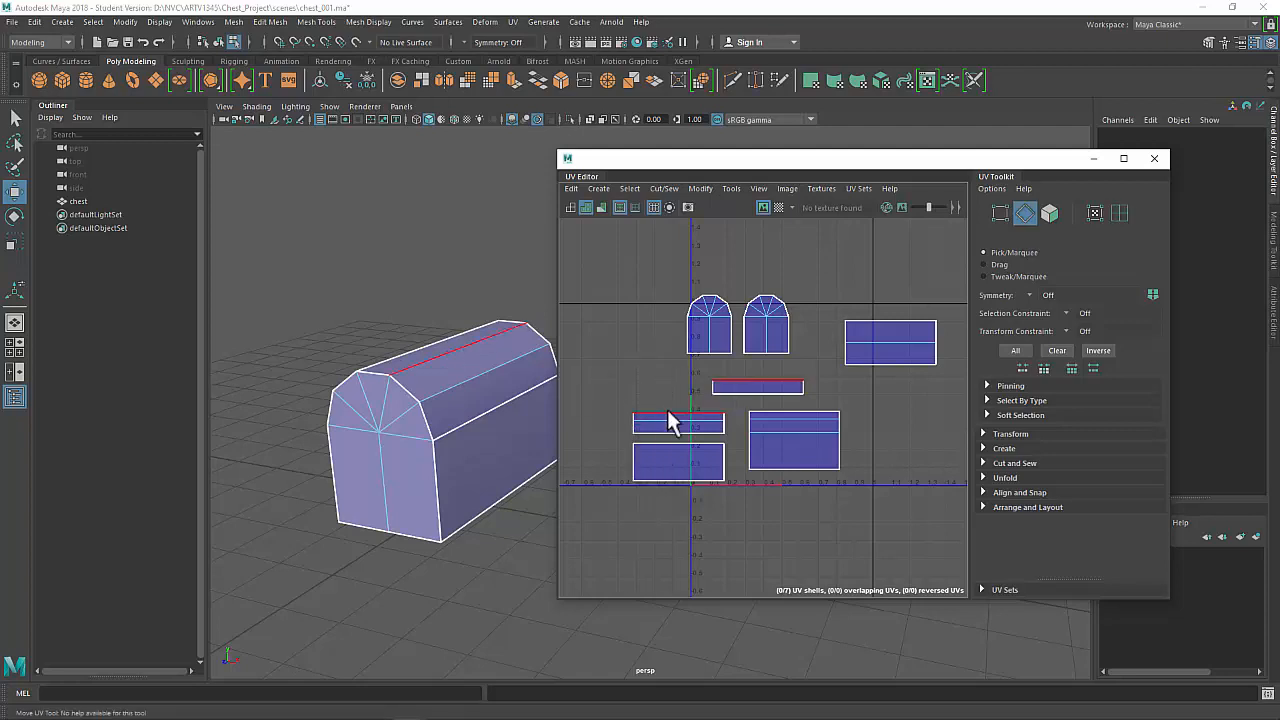
left_click_drag(491, 371, 465, 372, "alt")
right_click_drag(651, 380, 643, 345)
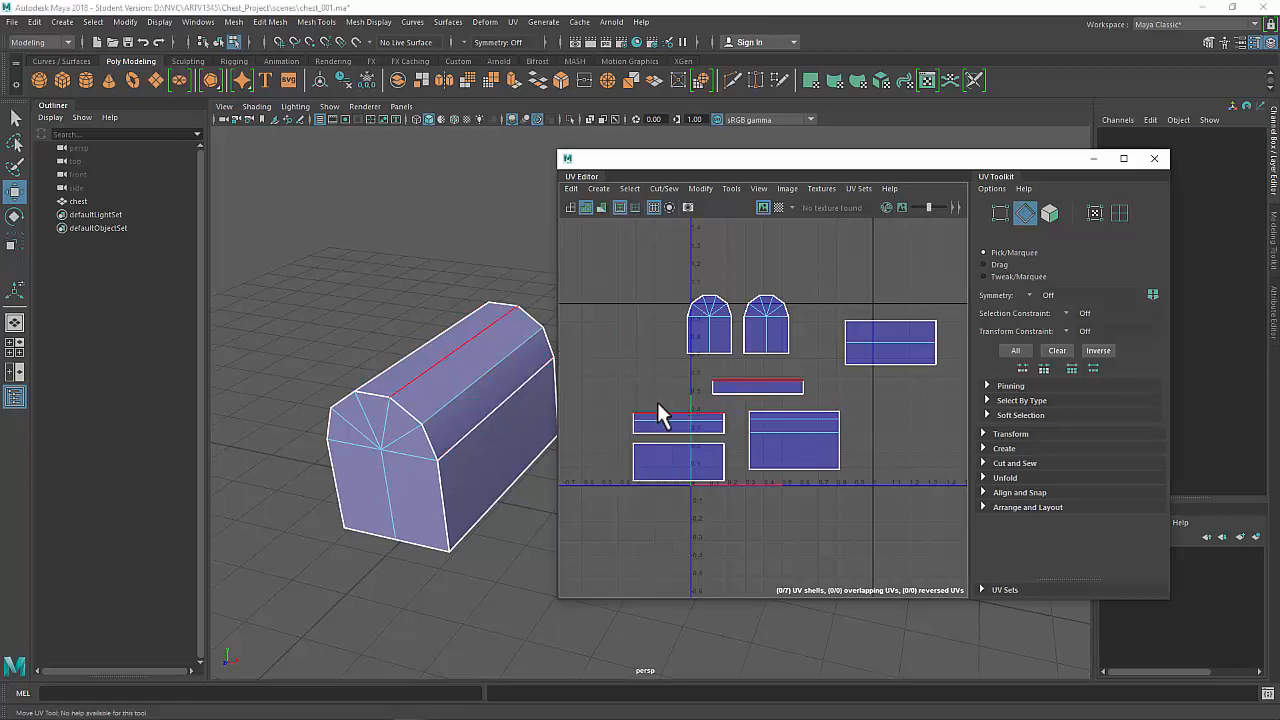
left_click(438, 360)
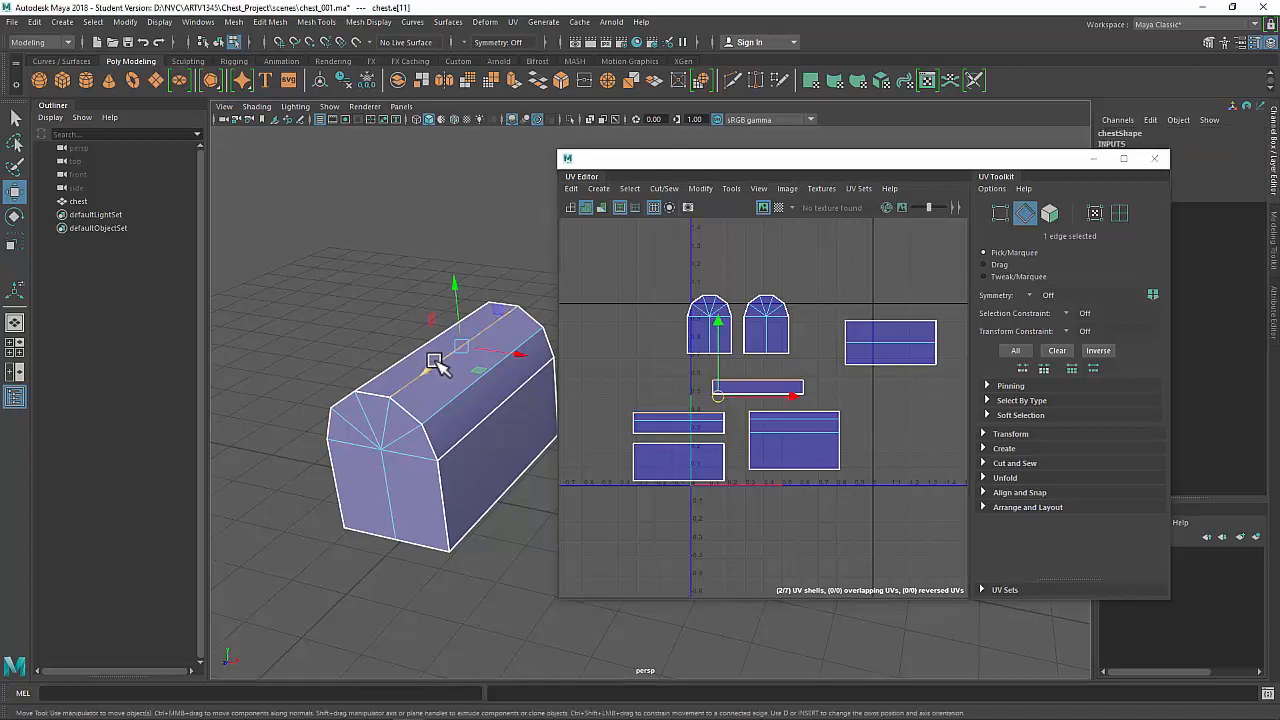
Try joining the lid shells along the selected edge with Move and Sew and with plain Sew, undoing each attempt.
right_click(663, 371, "shift")
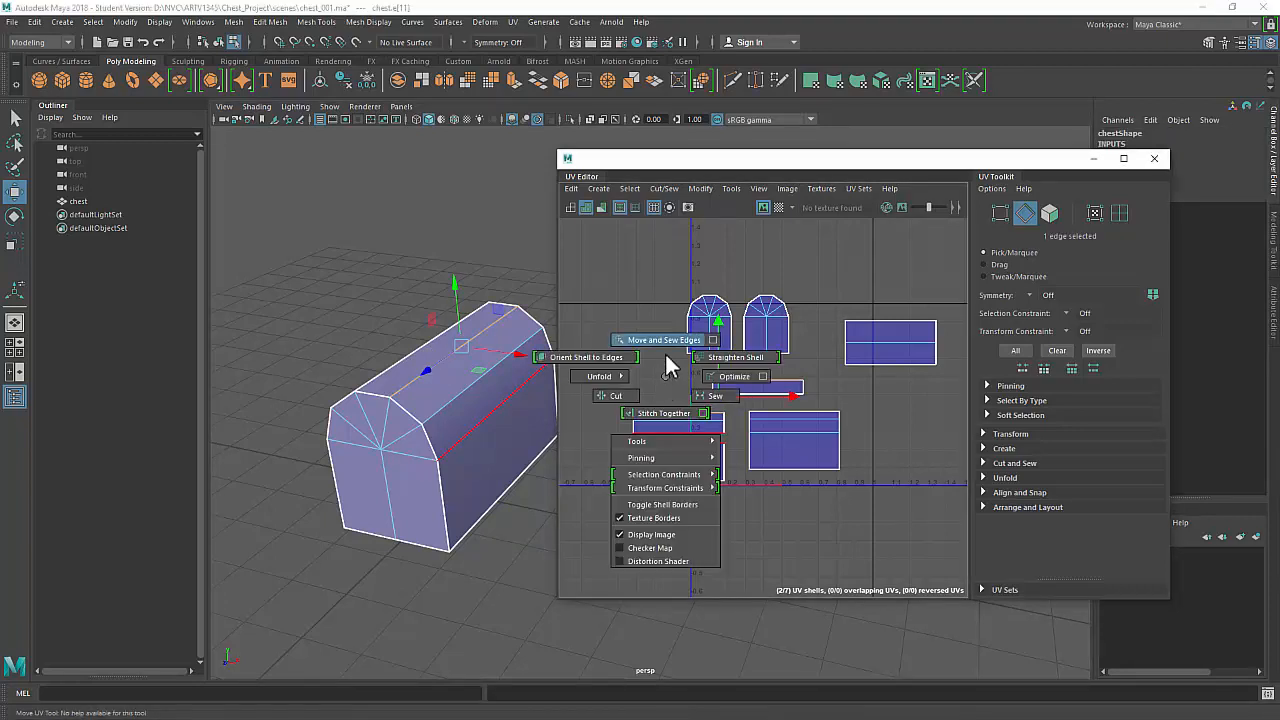
left_click(665, 345)
key("ctrl+z")
right_click(663, 368, "shift")
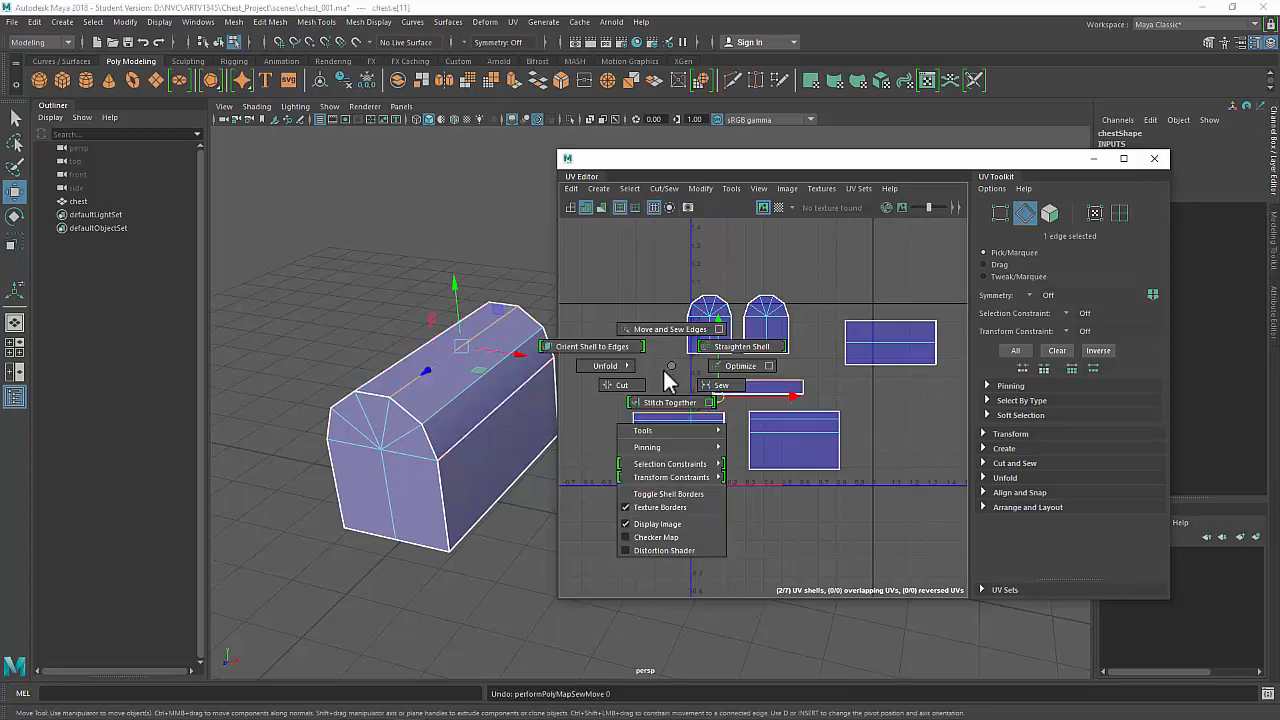
left_click(724, 386)
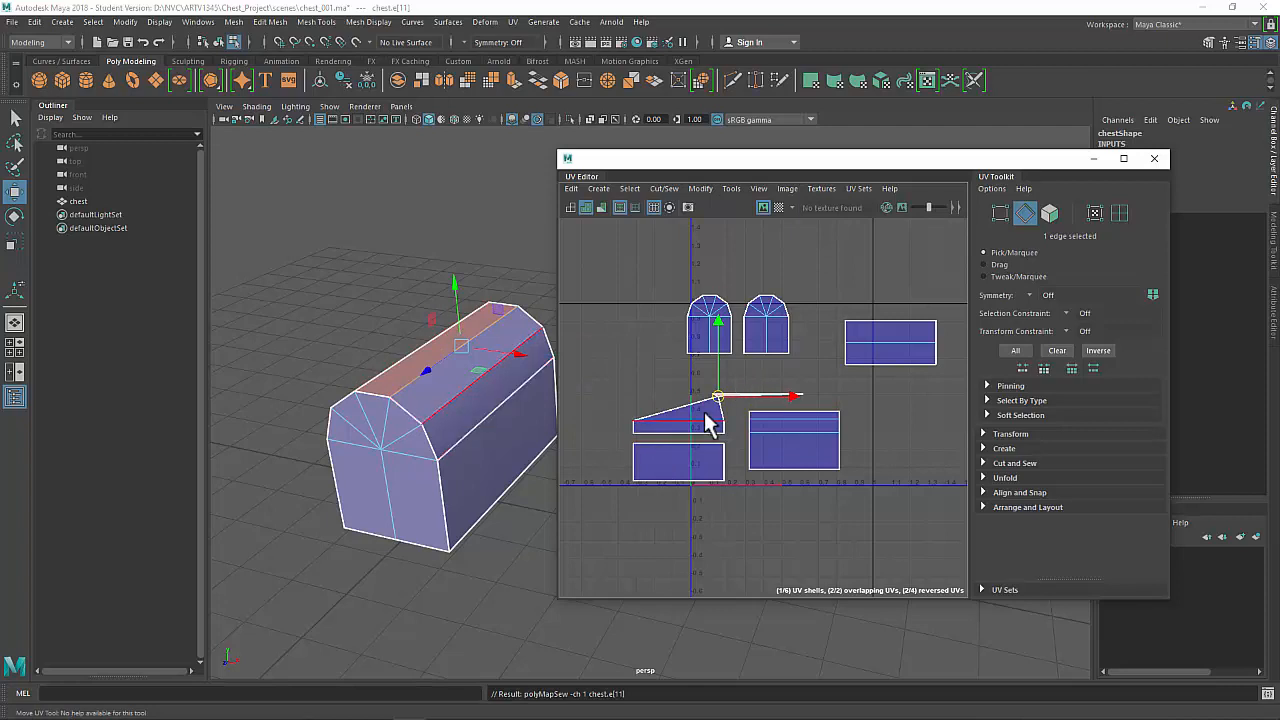
key("ctrl+z")
Join the top lid strip to the front lid shell with Move and Sew Edges.
right_click(669, 365, "shift")
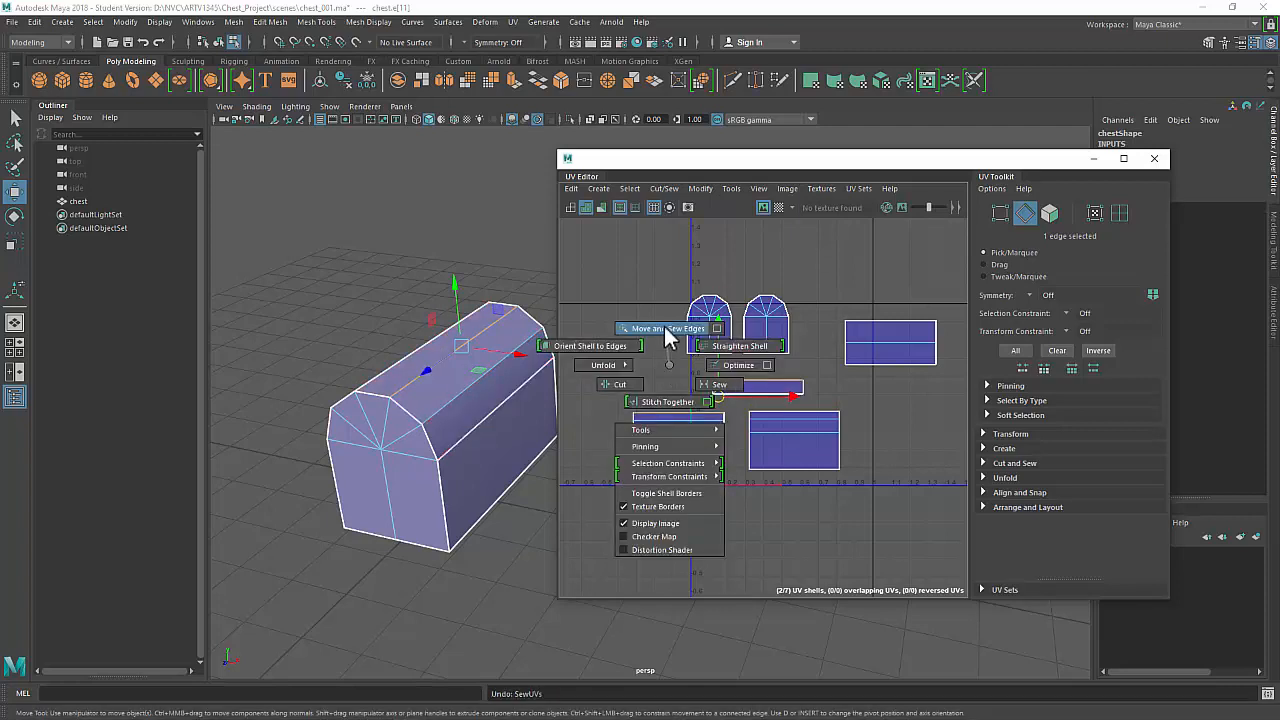
left_click(665, 327)
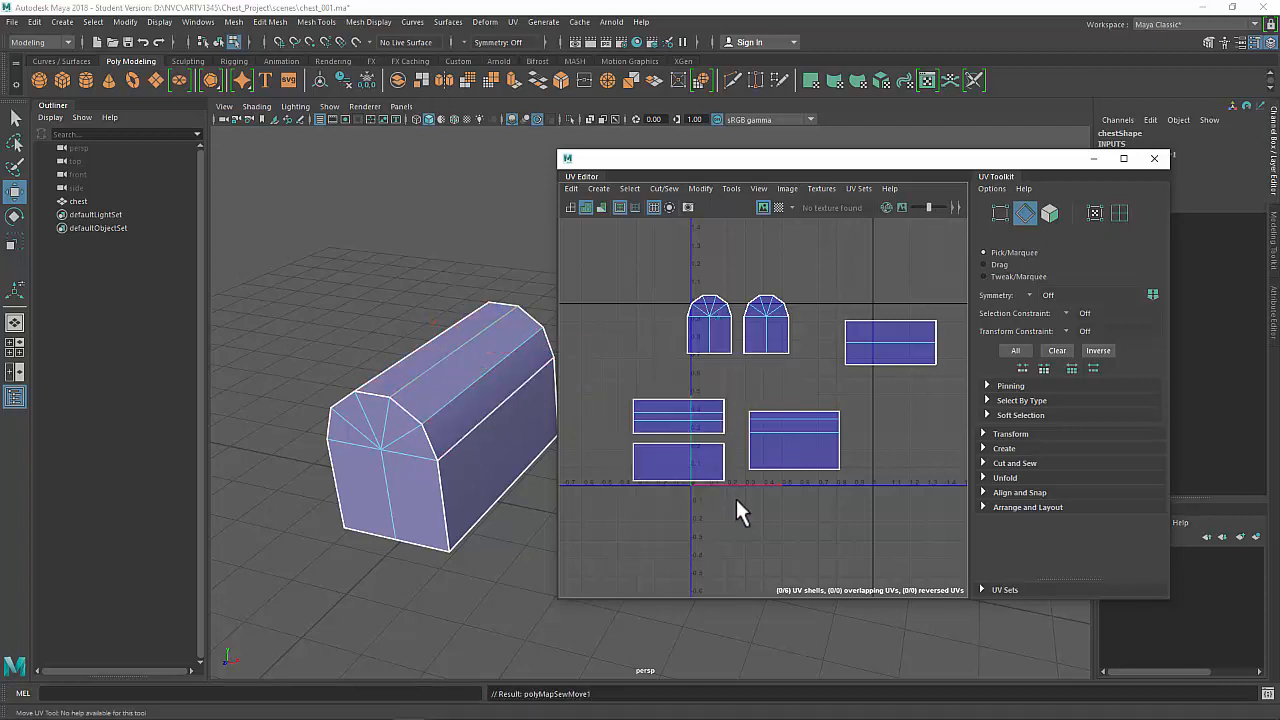
Undo the Move and Sew, and try Sew and Stitch Together on the selected lid edge, undoing each attempt.
key("ctrl+z")
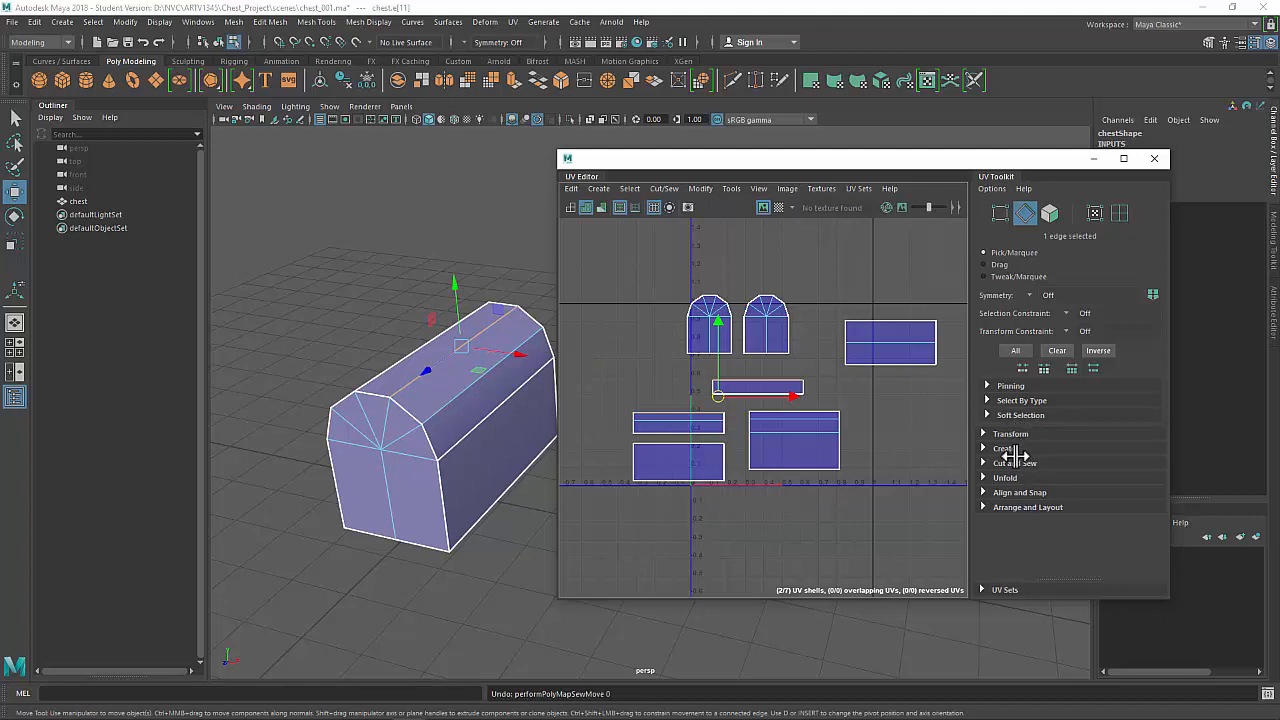
left_click(1003, 463)
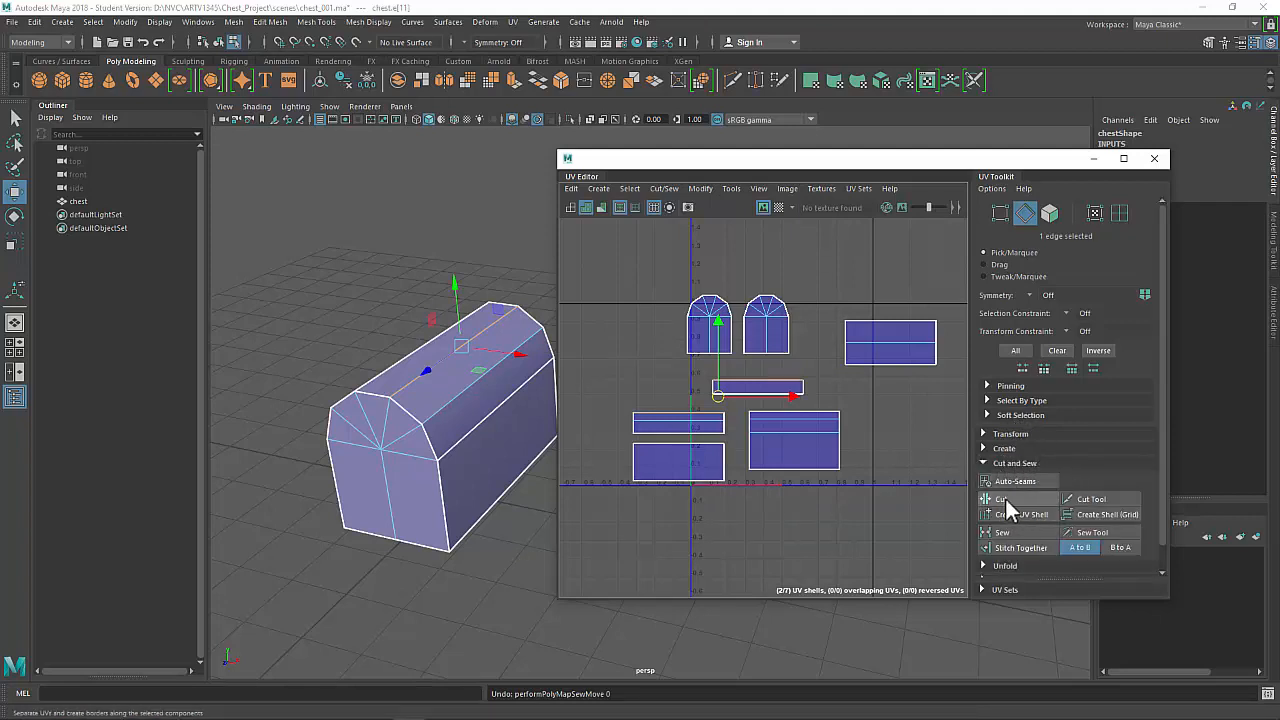
left_click(1007, 530)
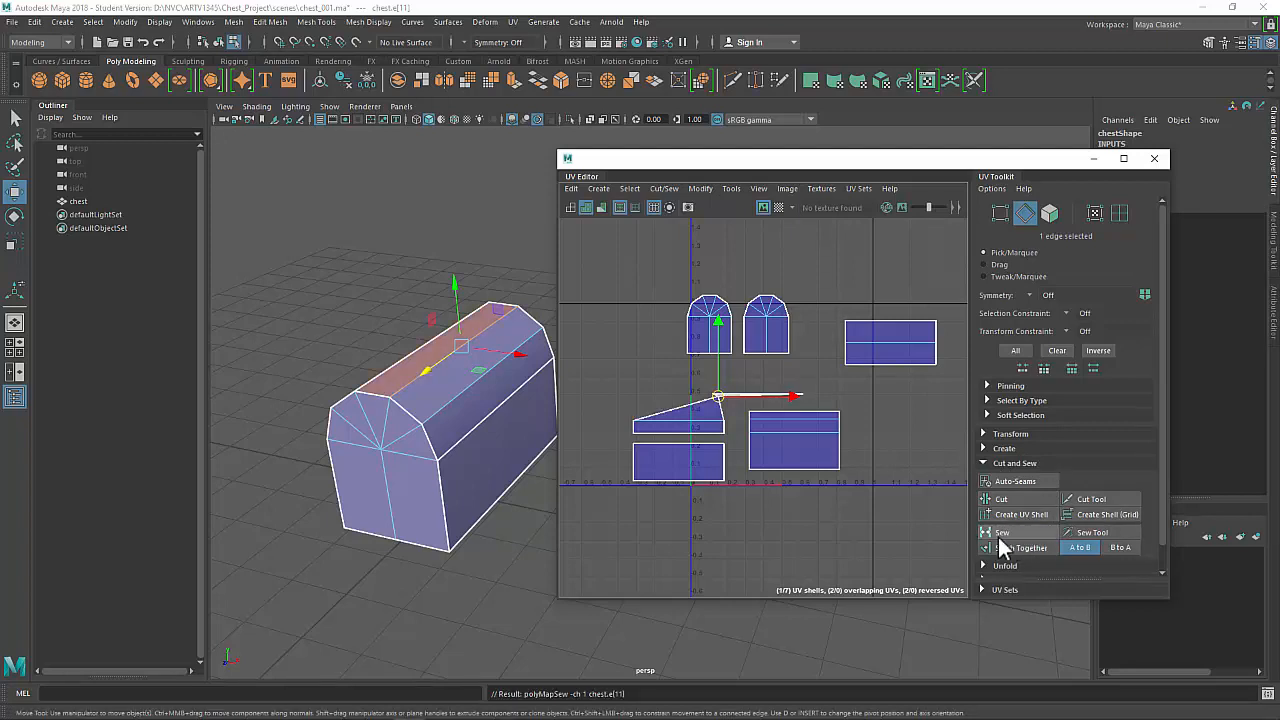
key("ctrl+z")
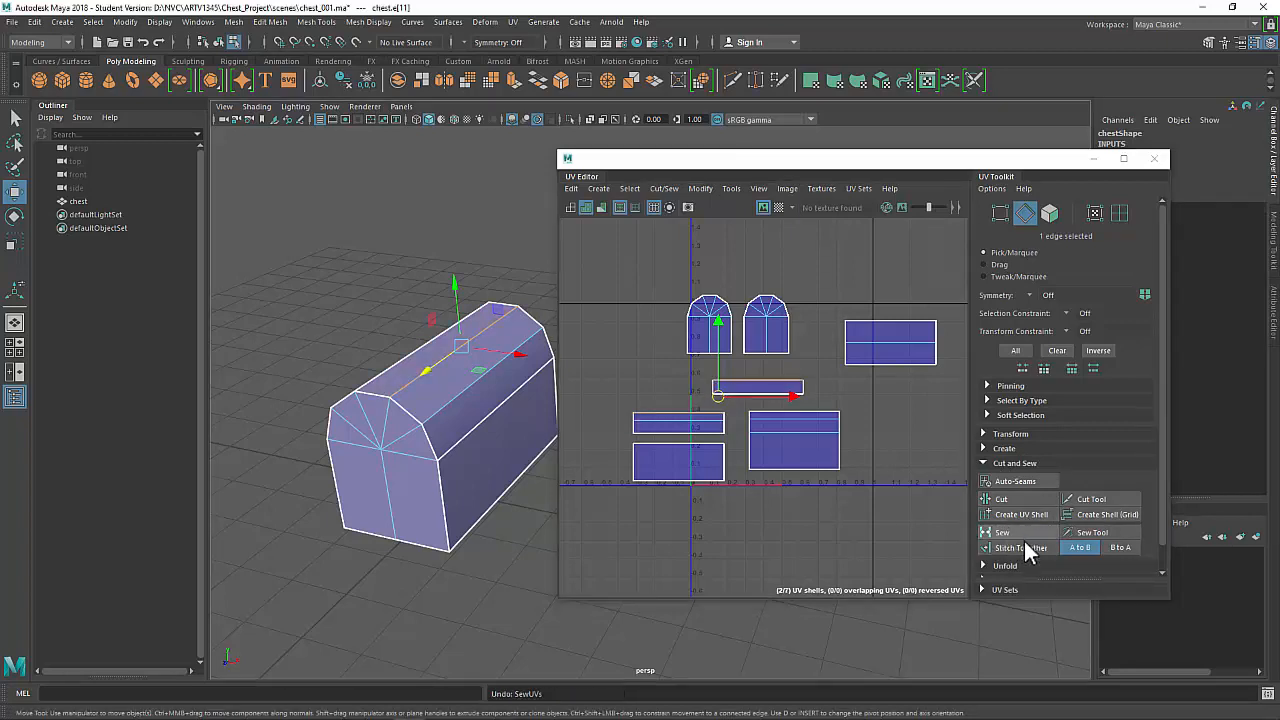
left_click(1015, 546)
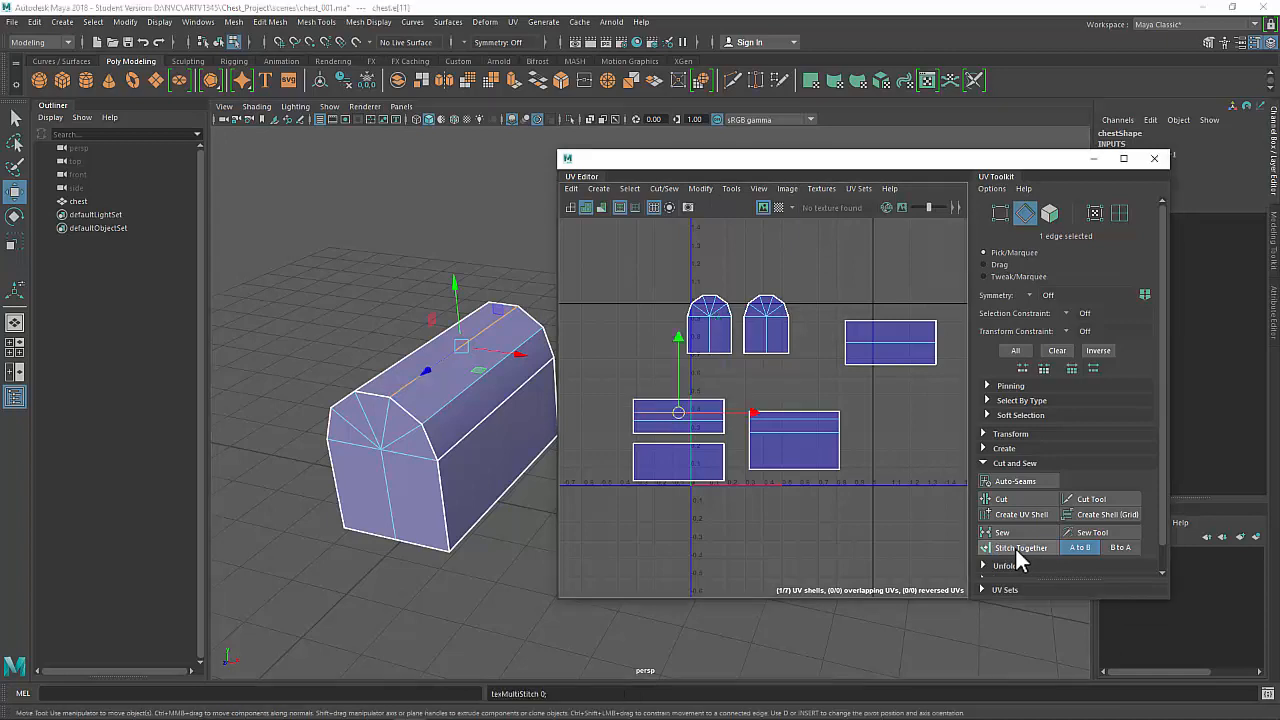
key("ctrl+z")
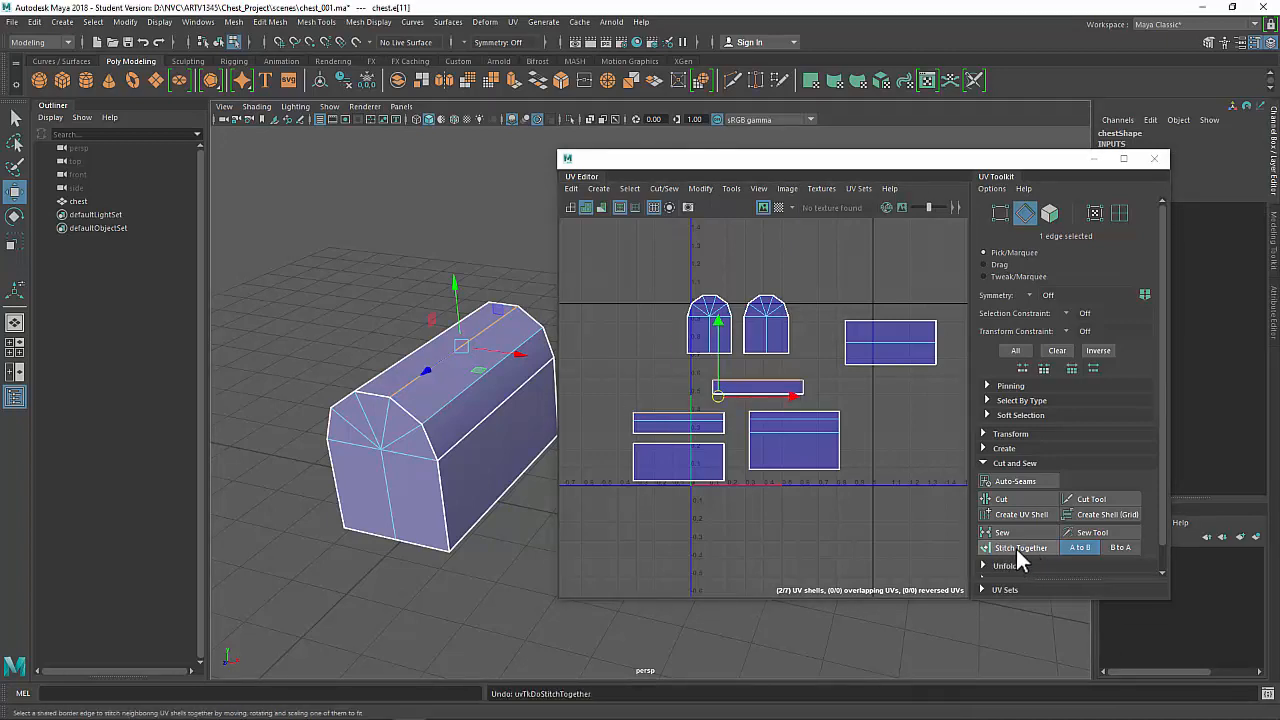
left_click(1013, 547)
key("ctrl+z")
left_click(1017, 466)
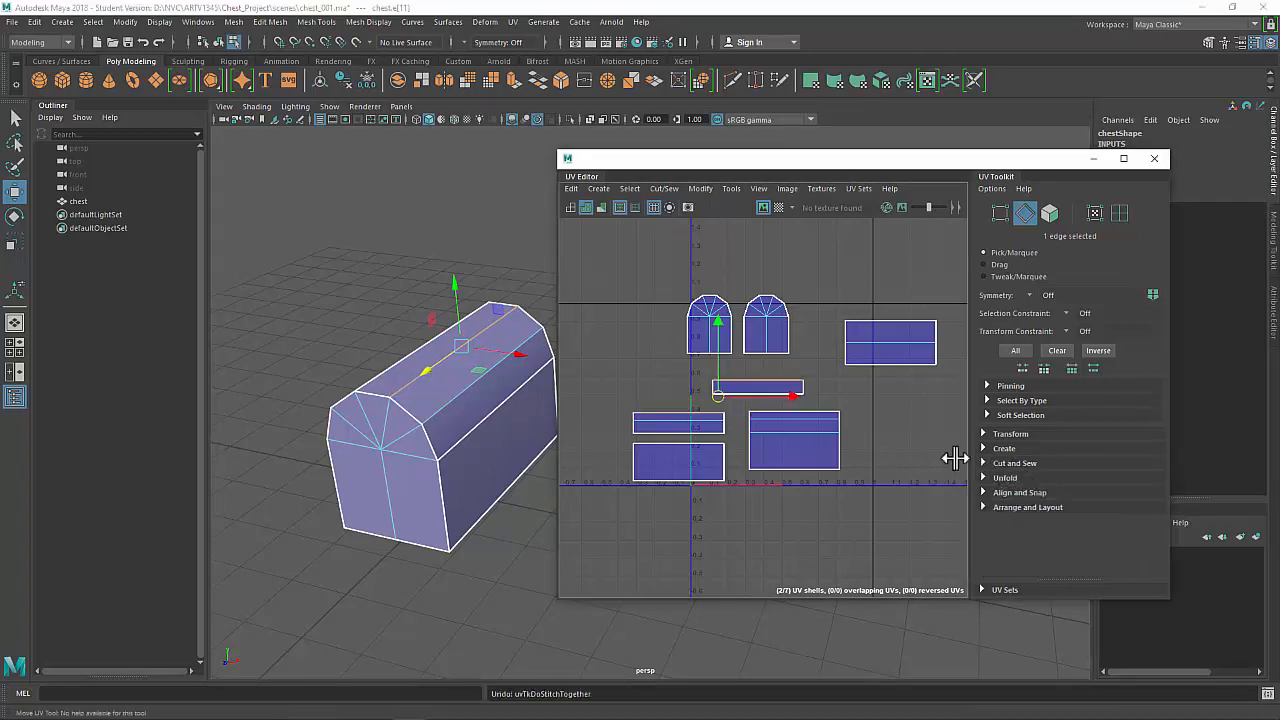
Rejoin the top lid strip to the front lid shell with Move and Sew Edges and clear the selection.
right_click_drag(654, 353, 624, 311, "shift")
left_click(590, 410)
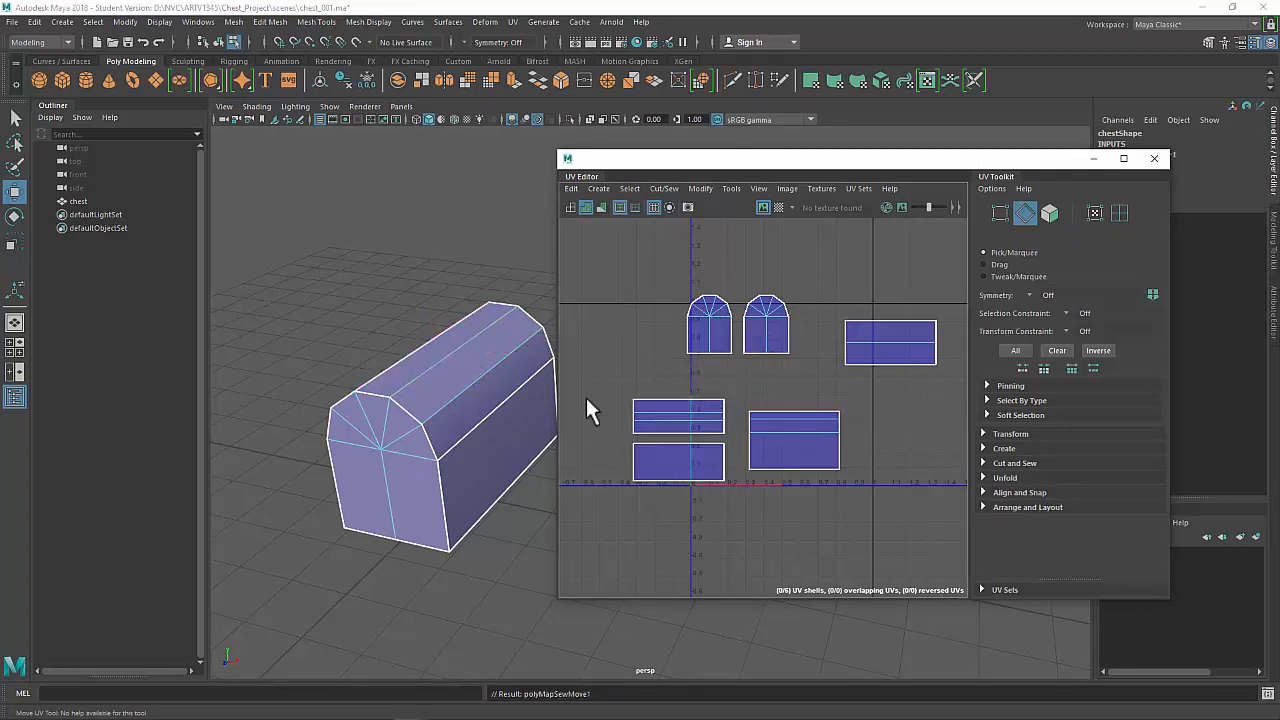
Cut the UVs along the long edge between the back lid section and the back wall of the chest.
left_click_drag(400, 446, 408, 423, "alt")
left_click(466, 398)
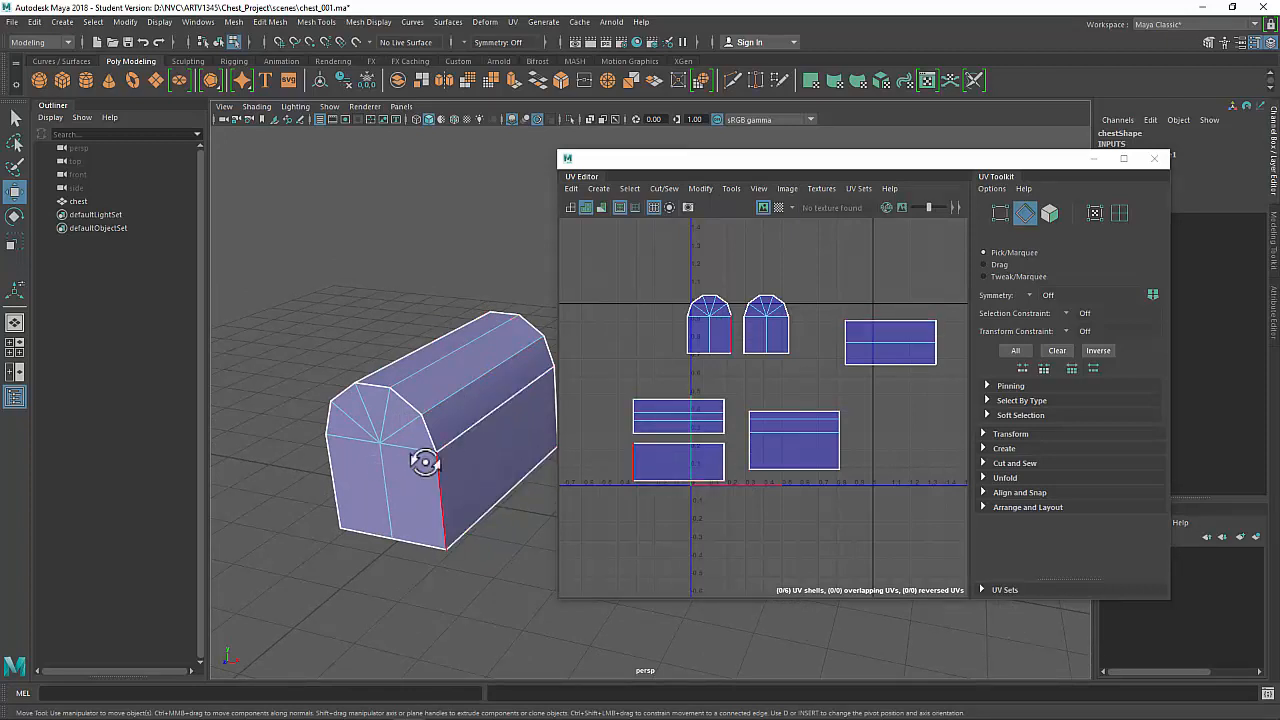
left_click_drag(423, 457, 423, 431, "alt")
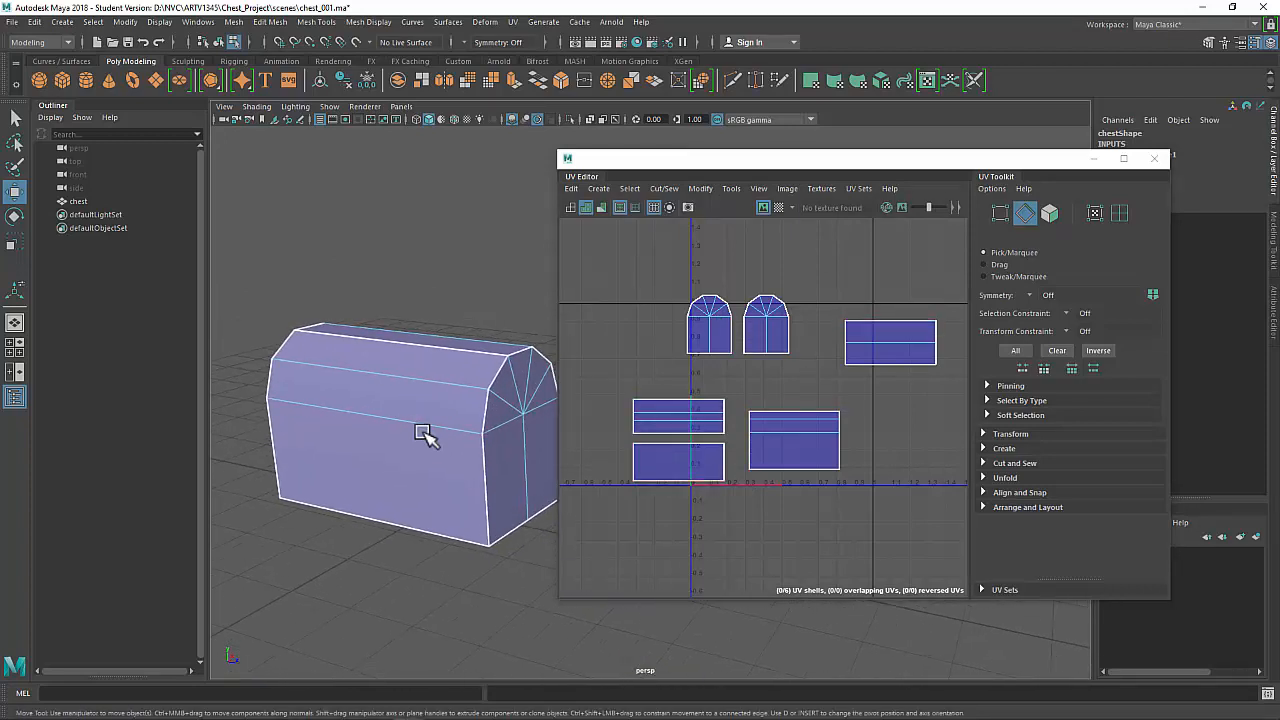
left_click(420, 428)
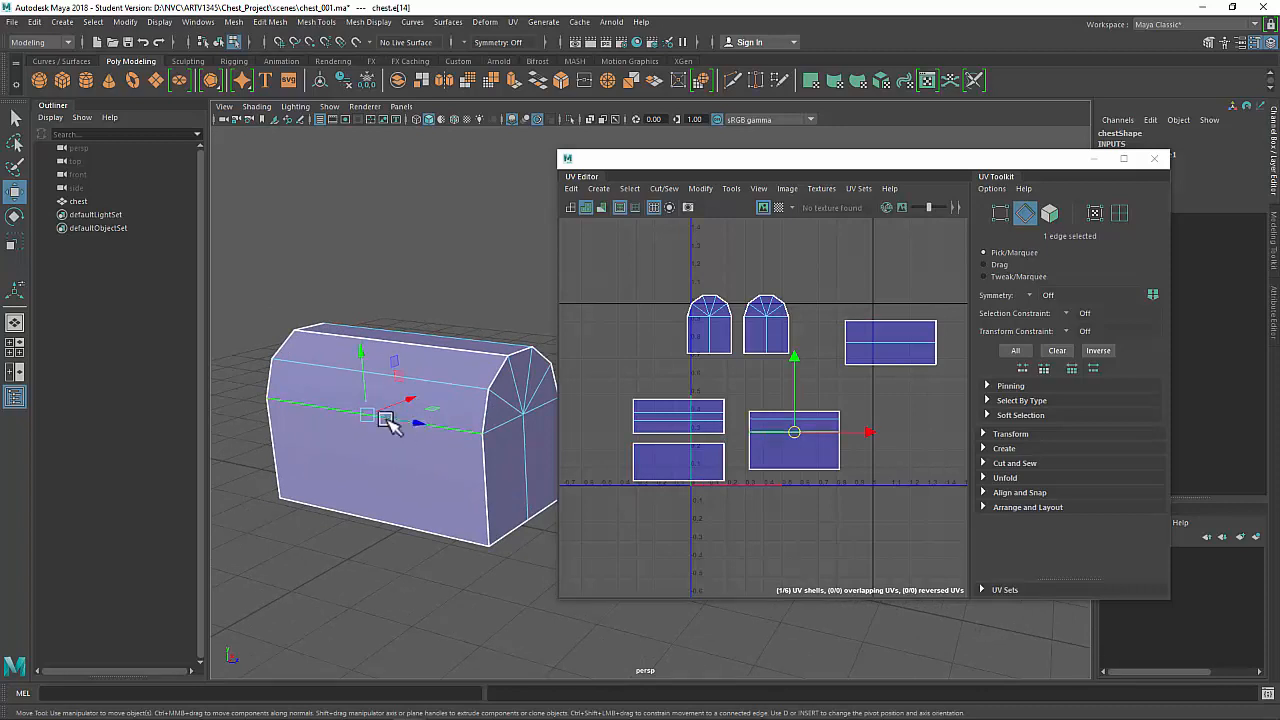
right_click(846, 382, "shift")
right_click_drag(846, 377, 797, 397, "shift")
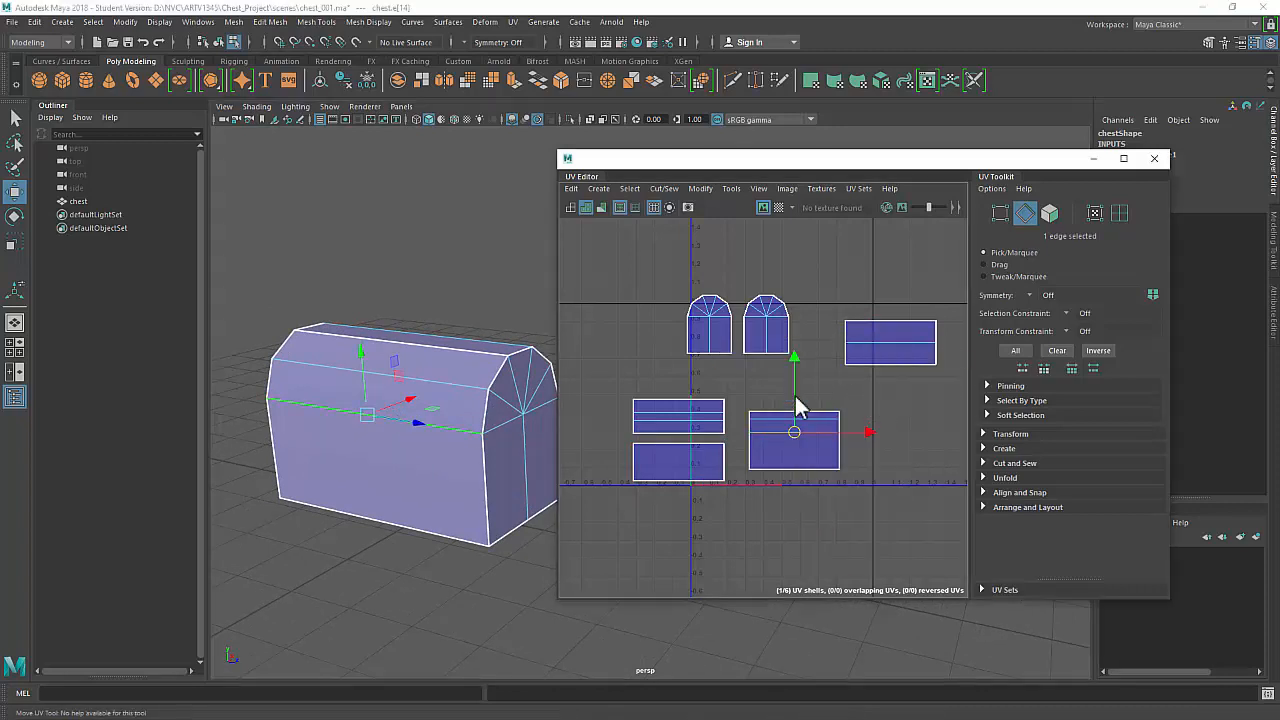
left_click(822, 450)
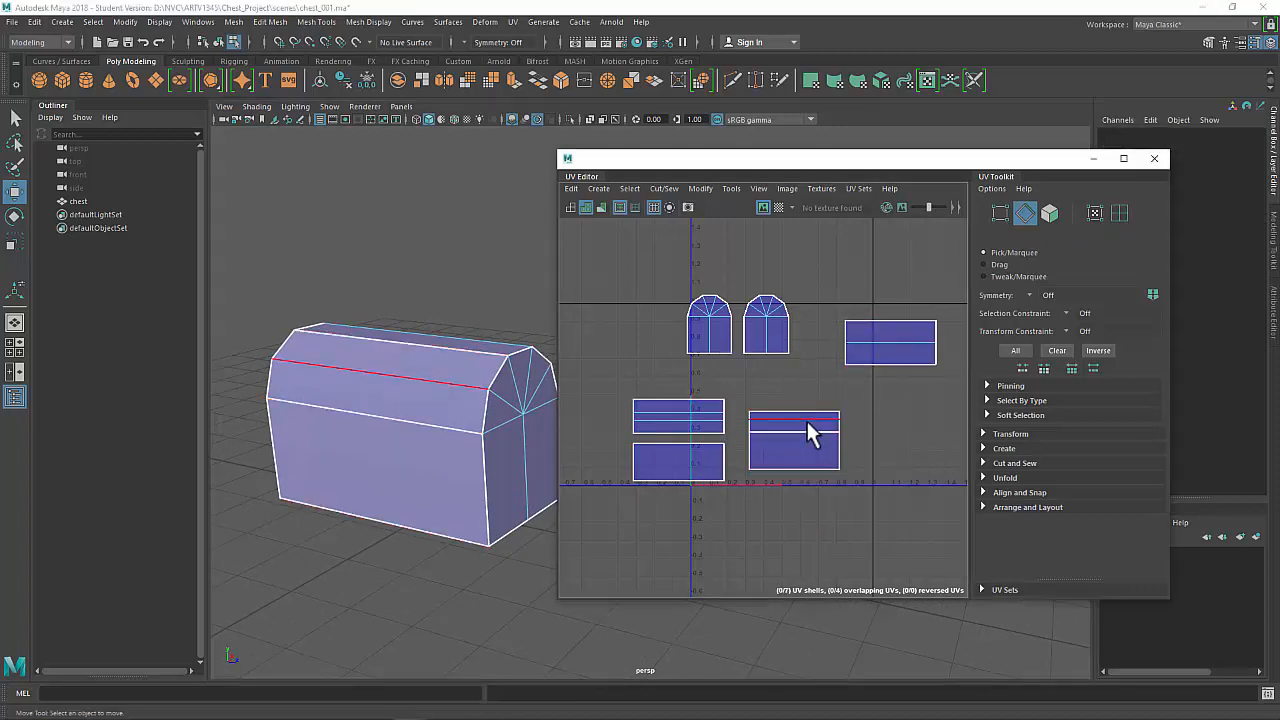
Join the back lid section to the lid shell along their shared long edge with Move and Sew Edges.
left_click_drag(360, 412, 335, 434, "alt")
left_click(391, 377)
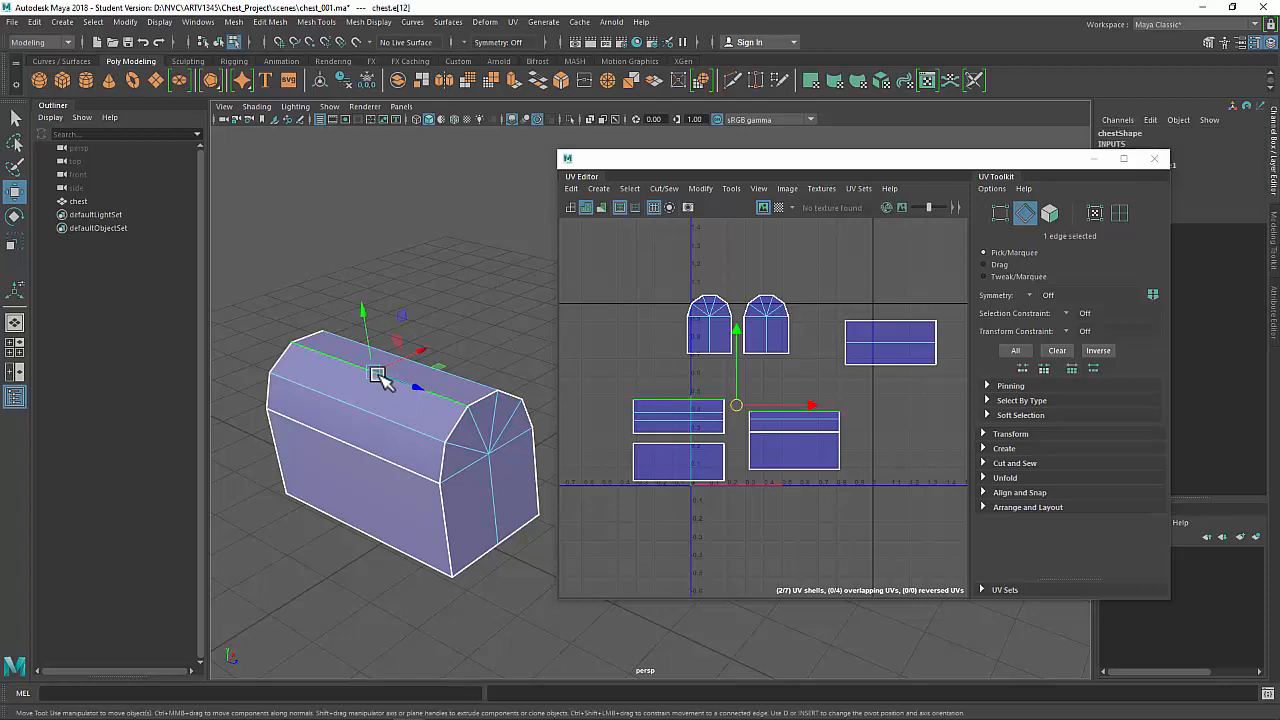
right_click_drag(818, 367, 817, 340, "shift")
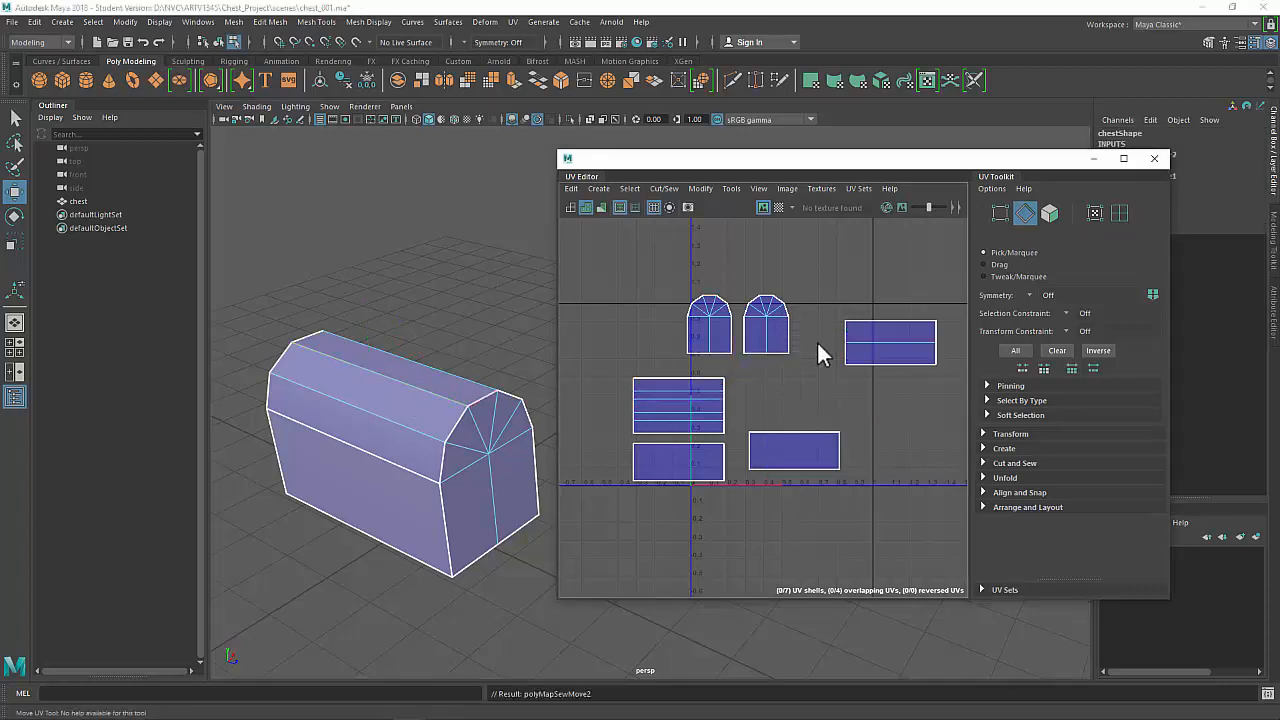
Move the complete lid UV shell slightly up, clear of the wall shell and the end-cap shells, and clear the selection.
right_click_drag(780, 404, 756, 456)
left_click(692, 416)
mouse_move(685, 407)
left_mouse_down()
mouse_move(693, 347)
mouse_move(664, 376)
mouse_move(684, 396)
mouse_move(688, 382)
left_mouse_up()
left_click_drag(457, 418, 400, 466, "alt")
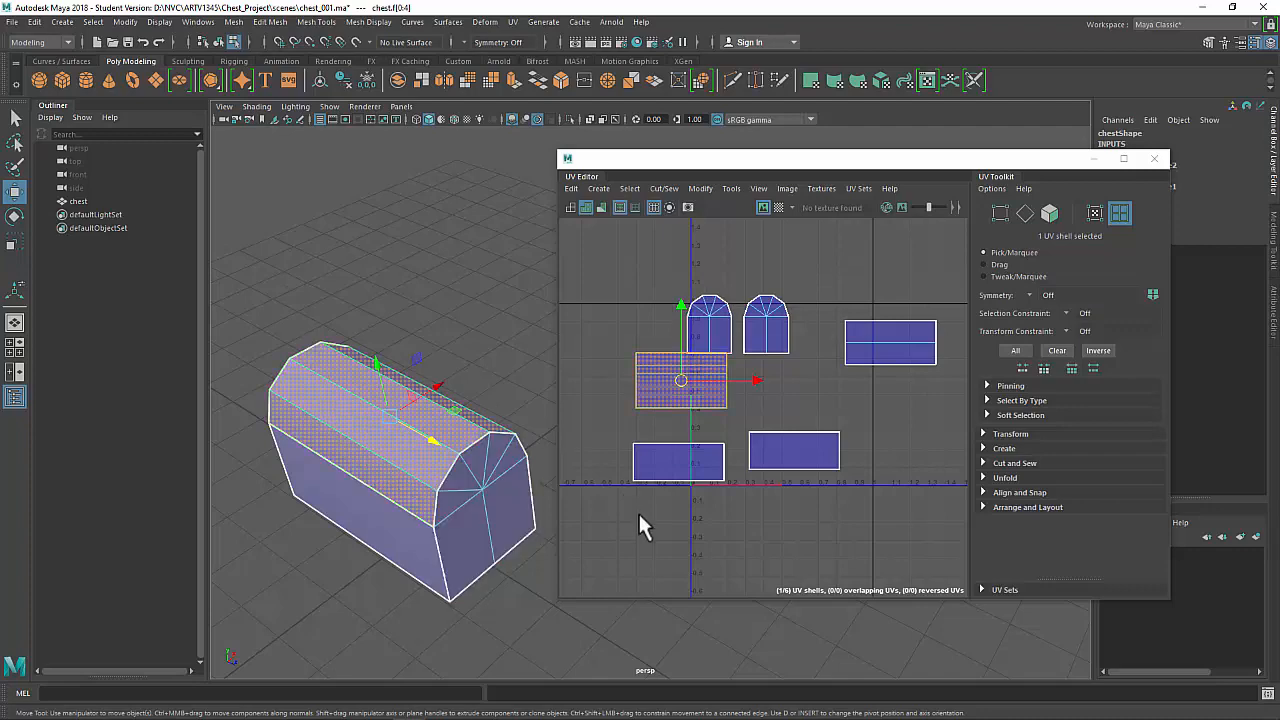
left_click(666, 523)
left_click(680, 386)
left_click_drag(679, 379, 677, 395)
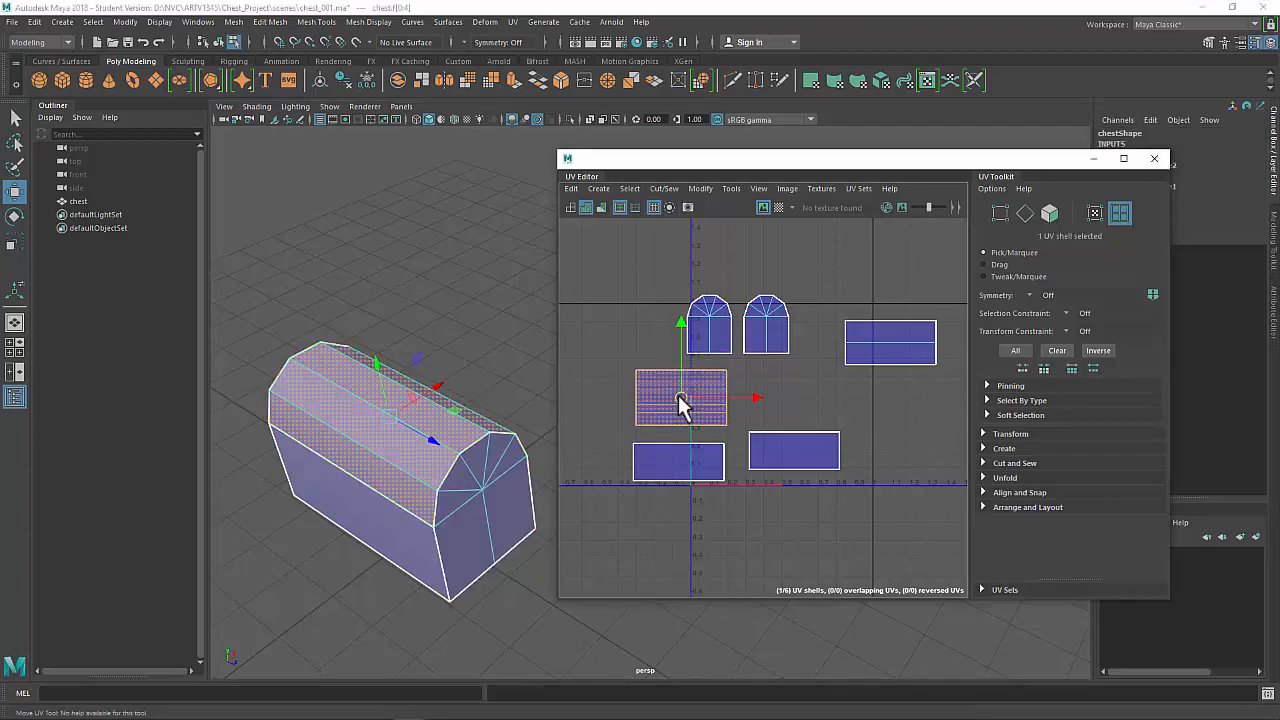
left_click(543, 530)
Apply the checker map briefly to examine texture stretching on the chest's lid and walls.
left_click_drag(473, 523, 520, 440, "alt")
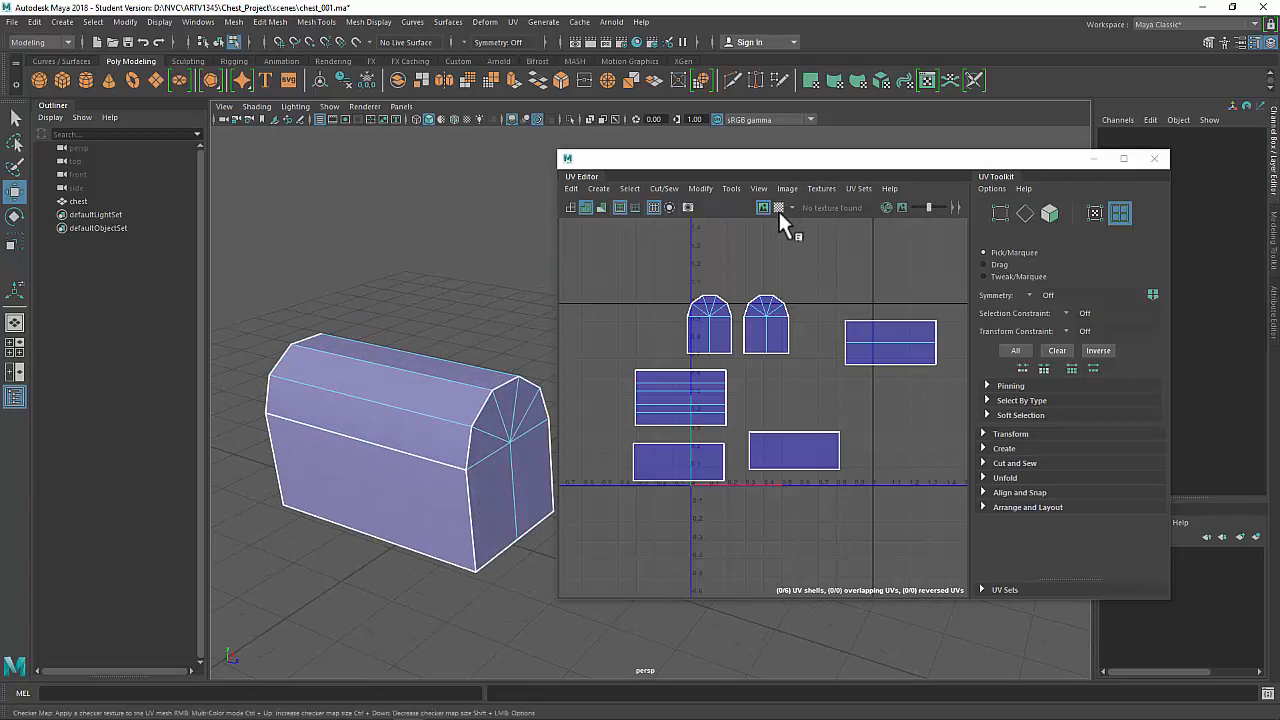
left_click(779, 207)
scroll(444, 372, "up", 2)
left_click_drag(444, 372, 446, 405, "alt")
left_click(446, 405)
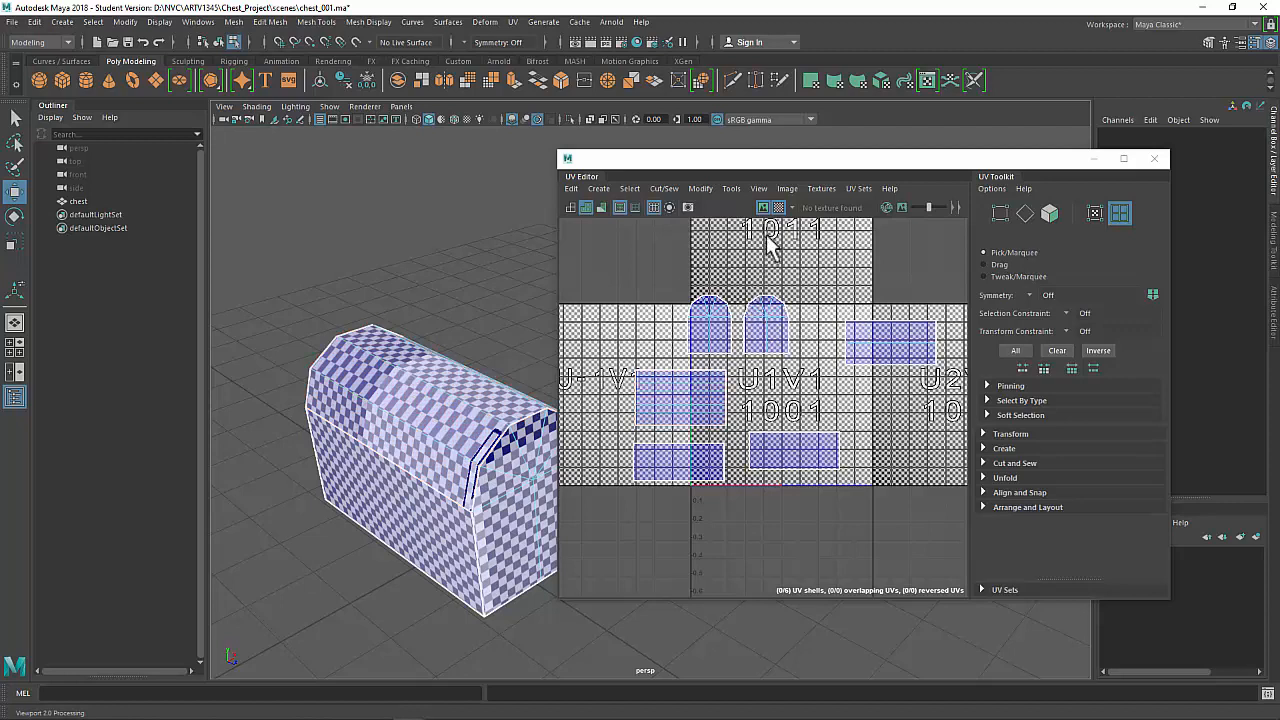
left_click(779, 207)
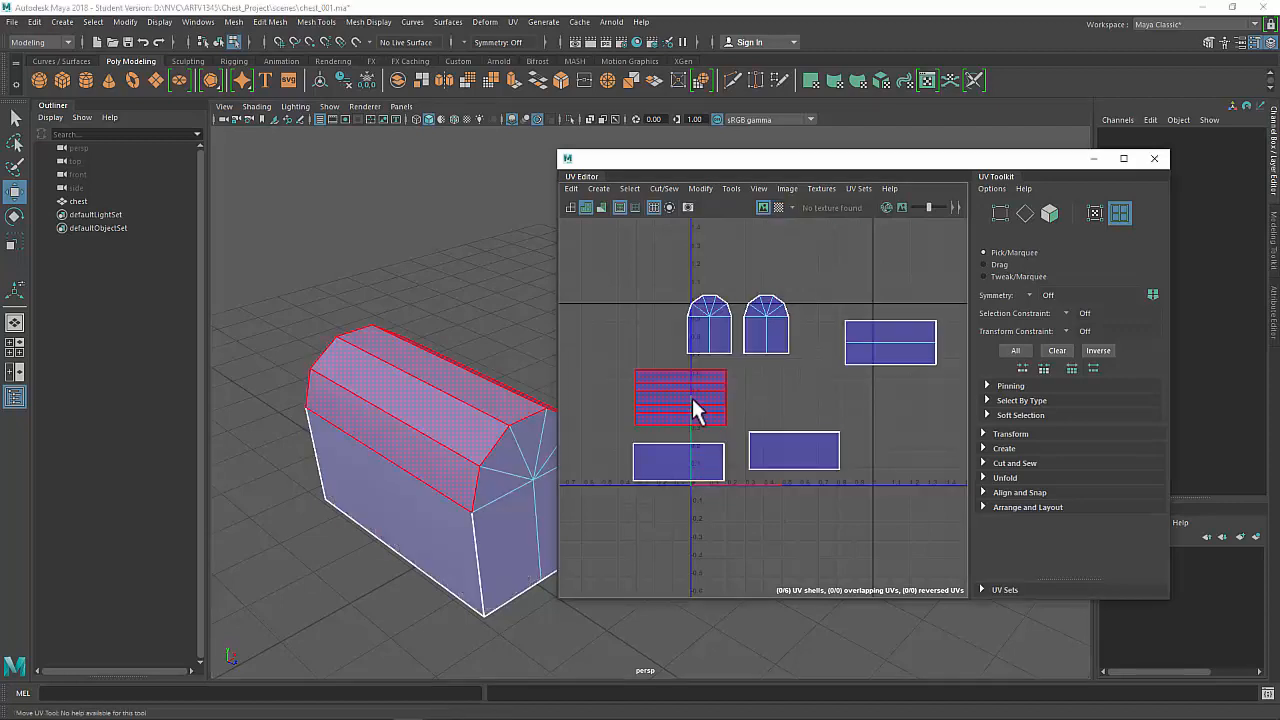
Select the lid UV shell, show the Unfold tools and compare its checker pattern with the walls.
left_click(690, 403)
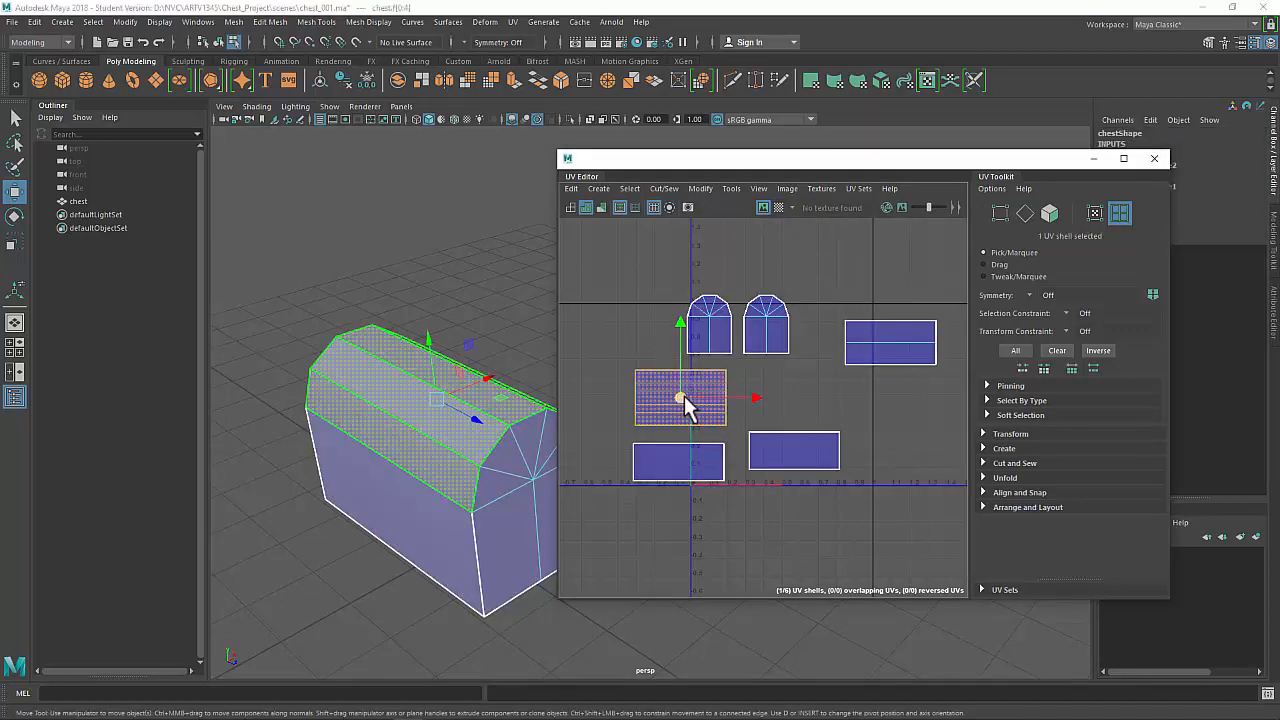
left_click(1005, 478)
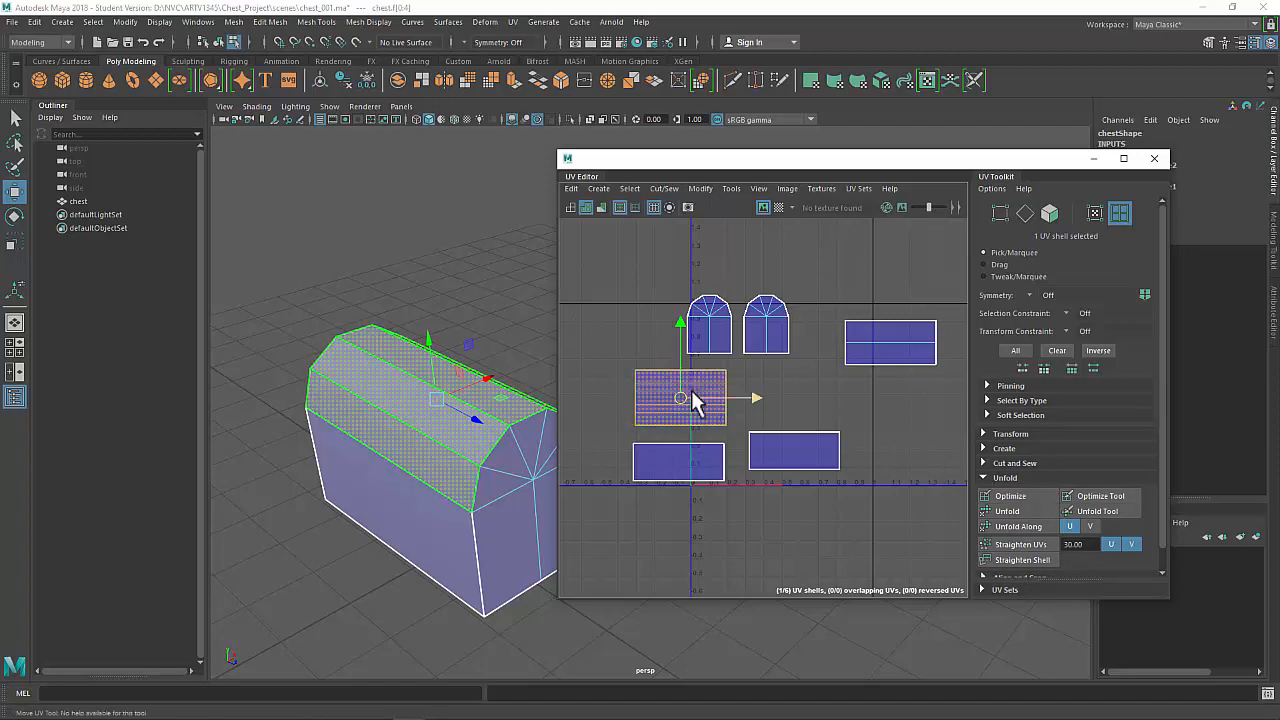
left_click(775, 208)
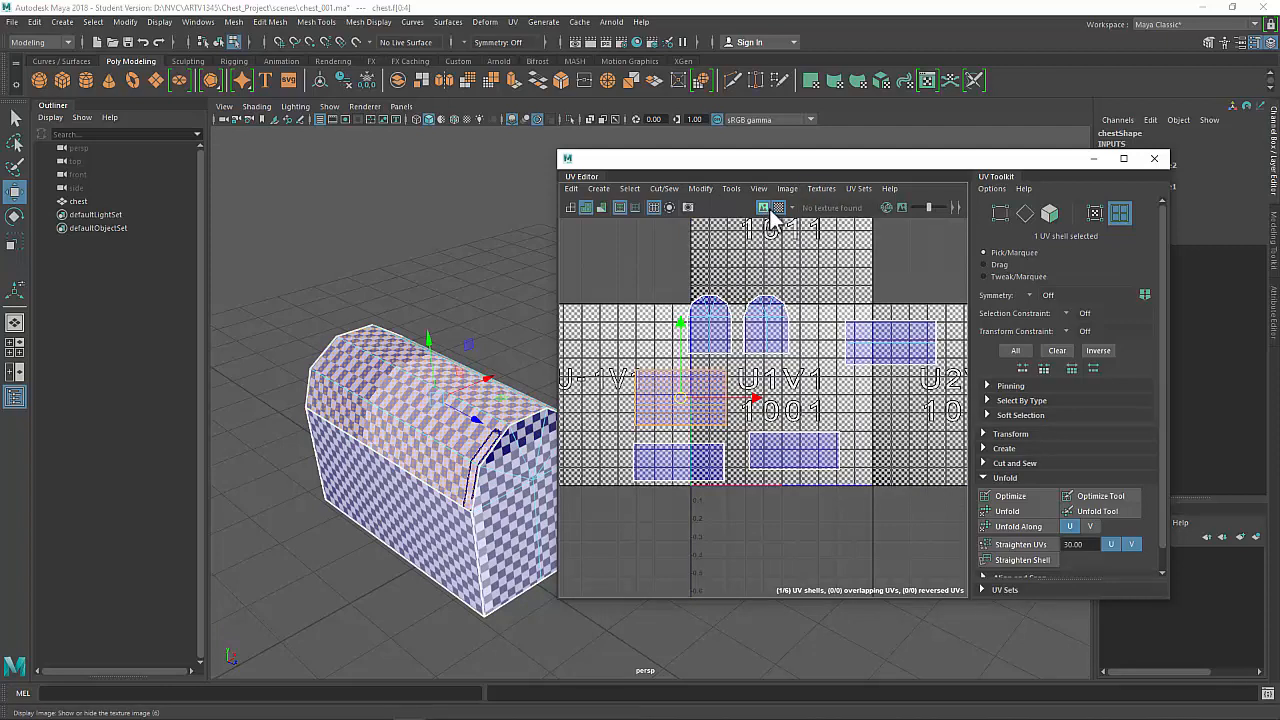
left_click(778, 207)
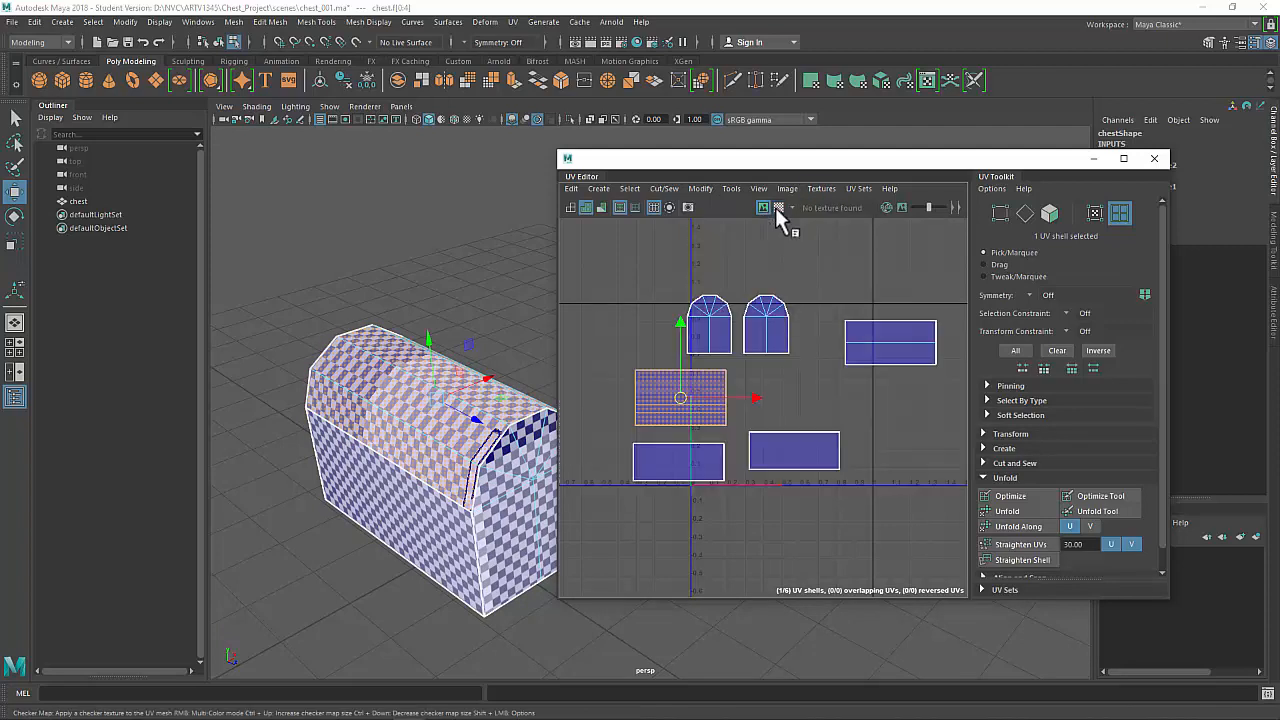
Try Optimize on the lid shell, check it with the checker map, try Unfold as well, and undo both operations.
left_click(1016, 499)
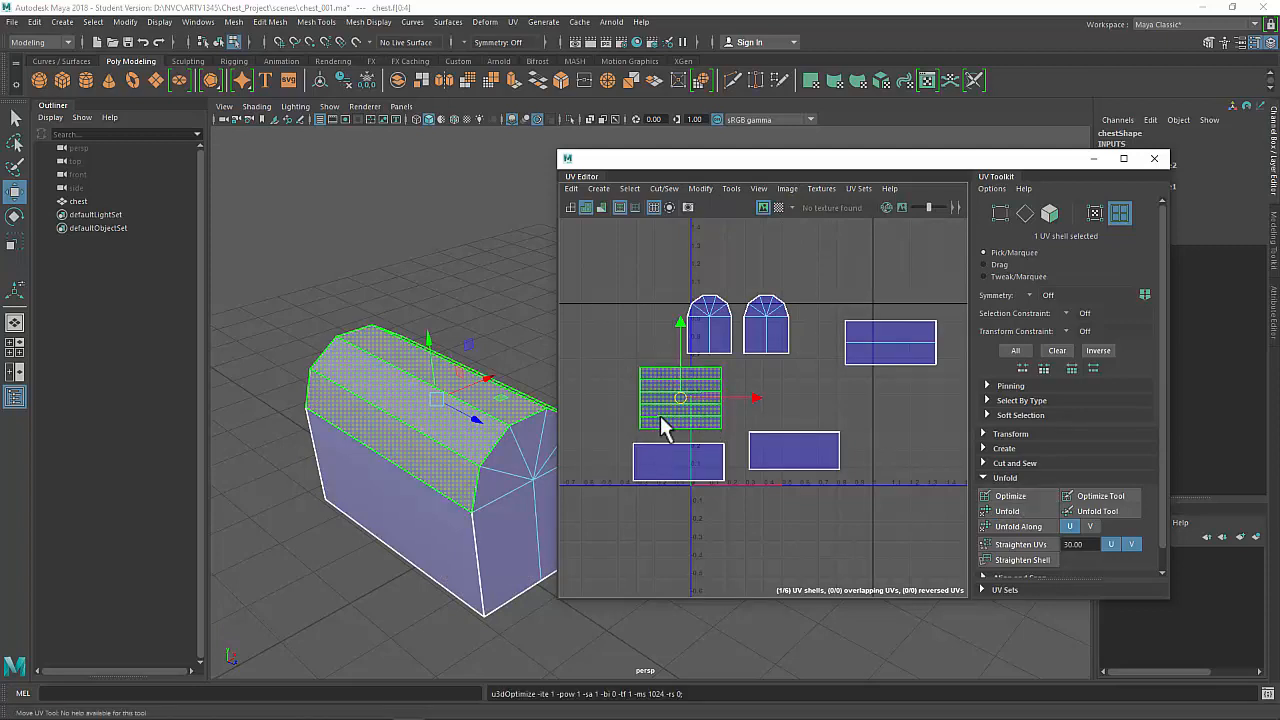
left_click(778, 207)
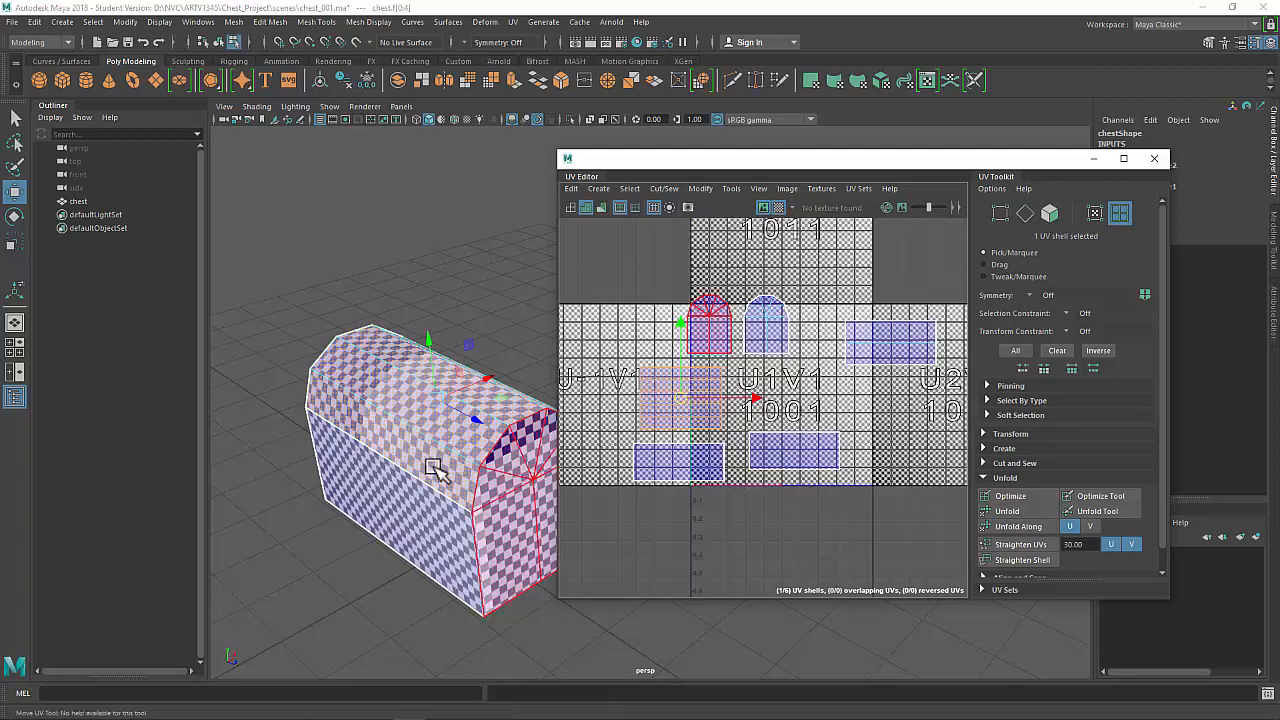
left_click(437, 470)
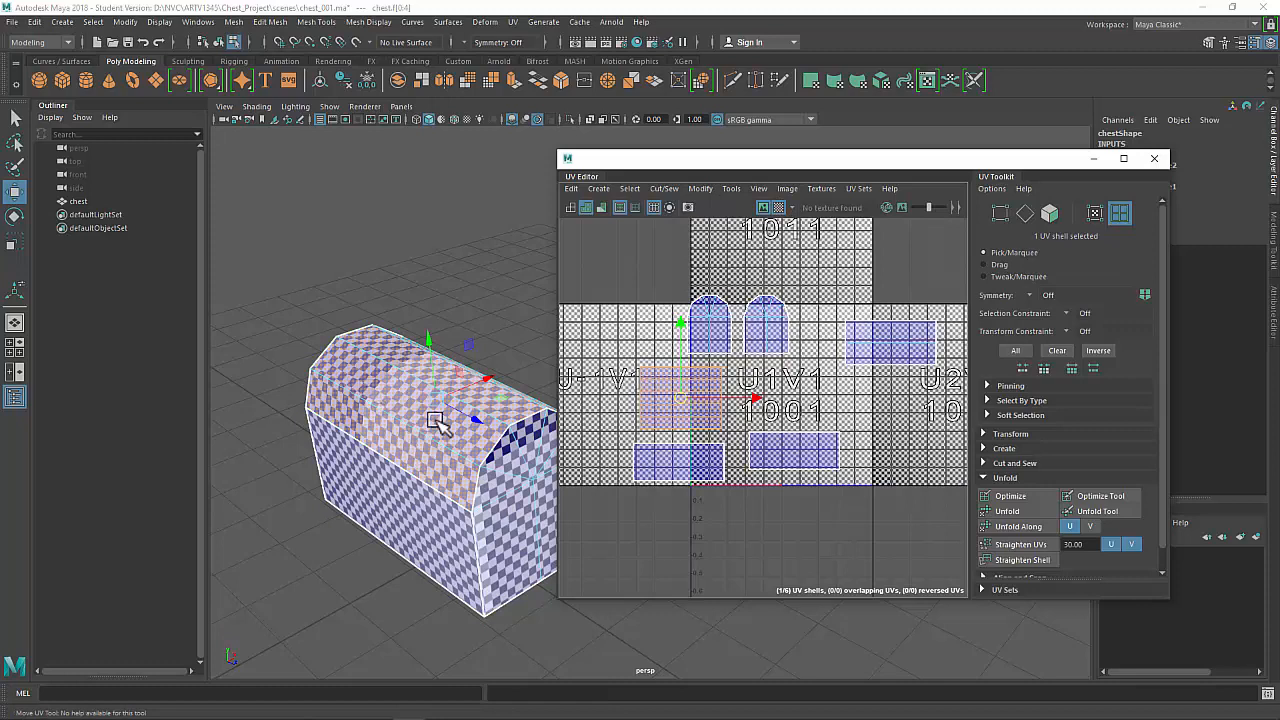
left_click(778, 206)
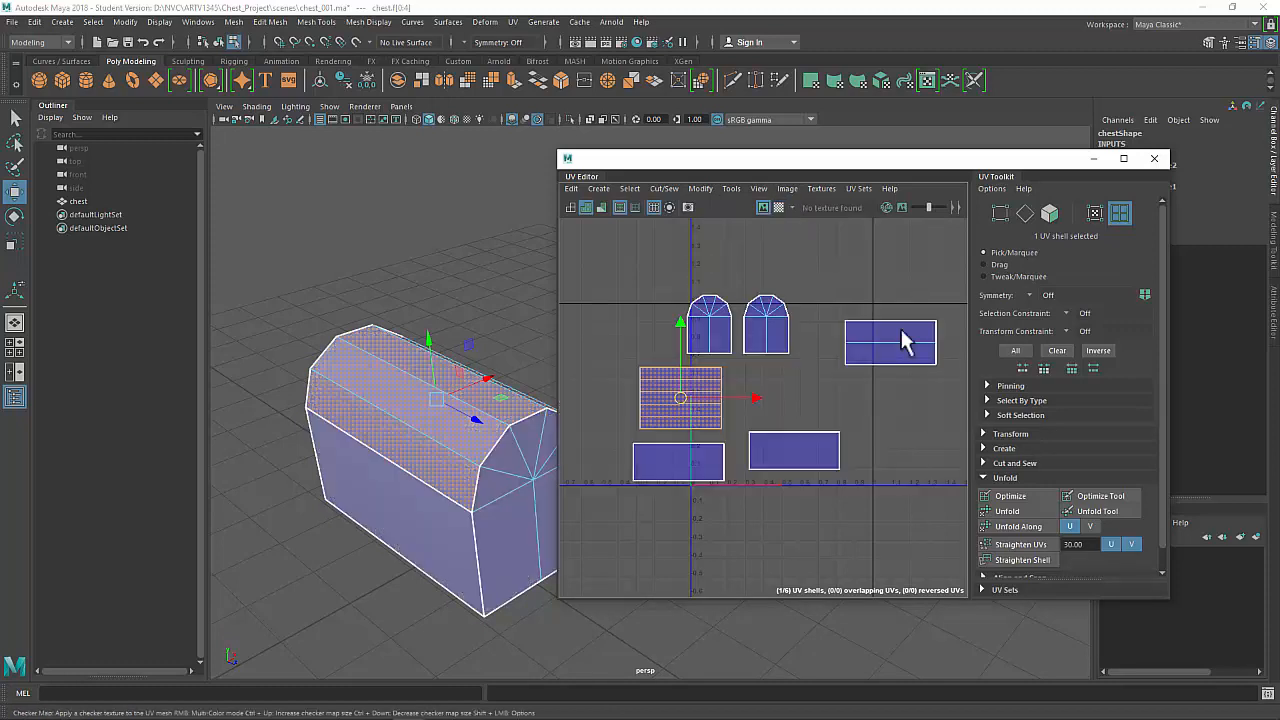
left_click(1005, 509)
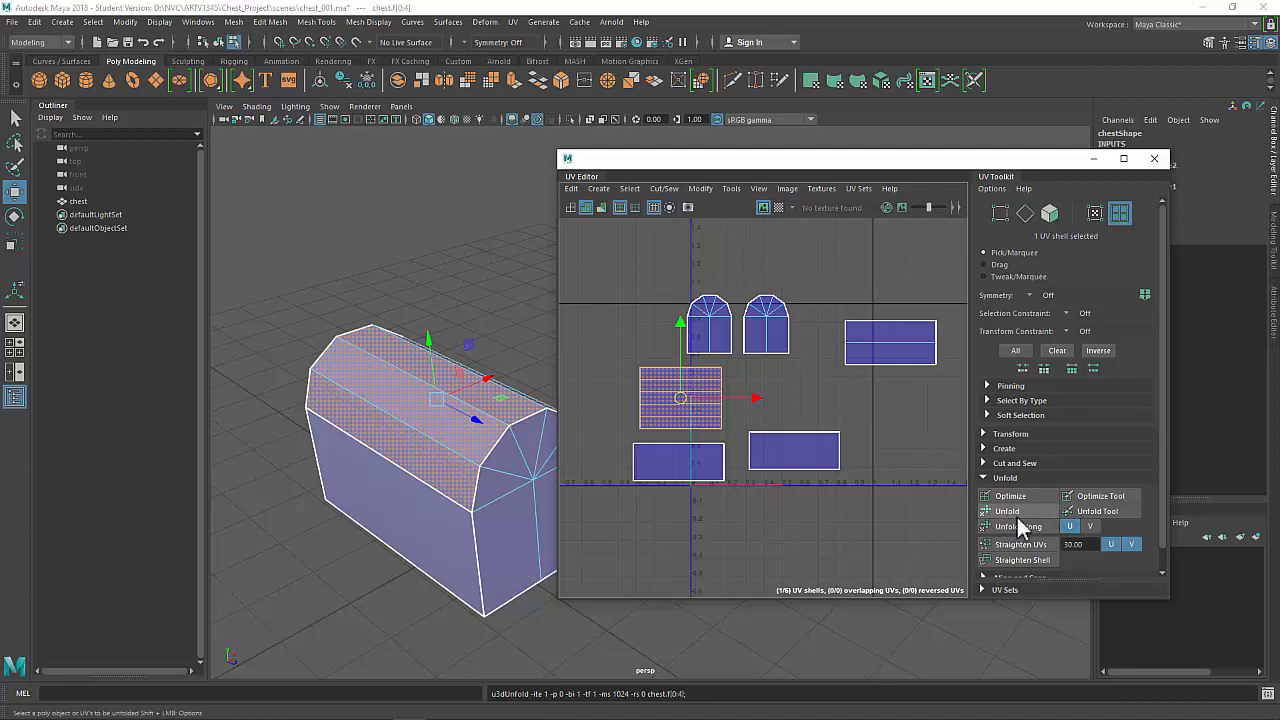
key("ctrl+z")
key("ctrl+z")
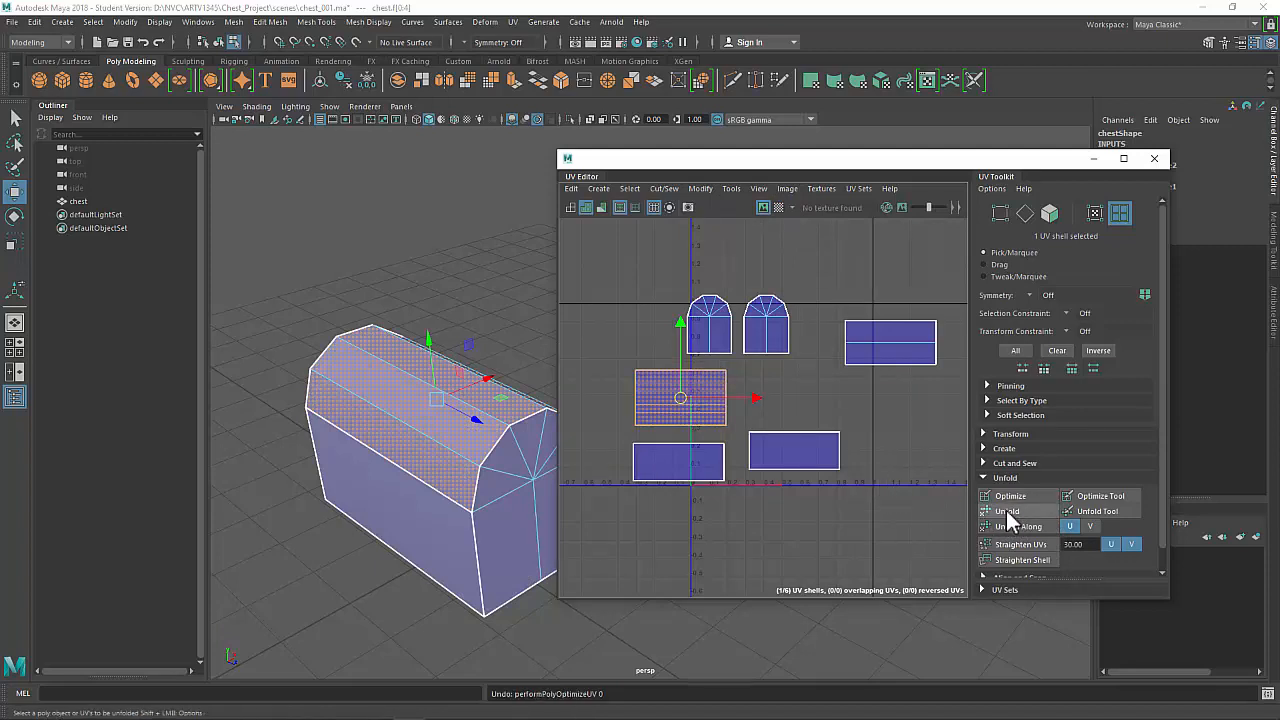
Unfold the lid UV shell, clear the selection and inspect the chest briefly with the checker map.
left_click(1007, 511)
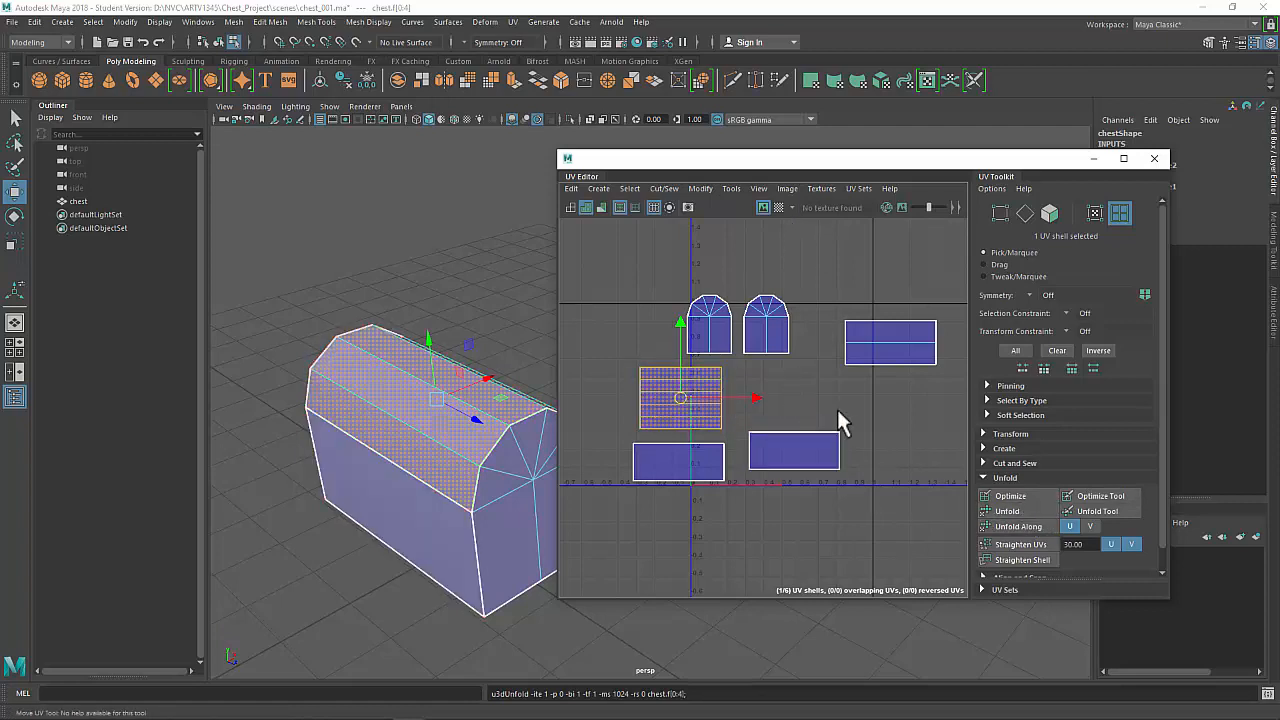
left_click(747, 372)
left_click(778, 207)
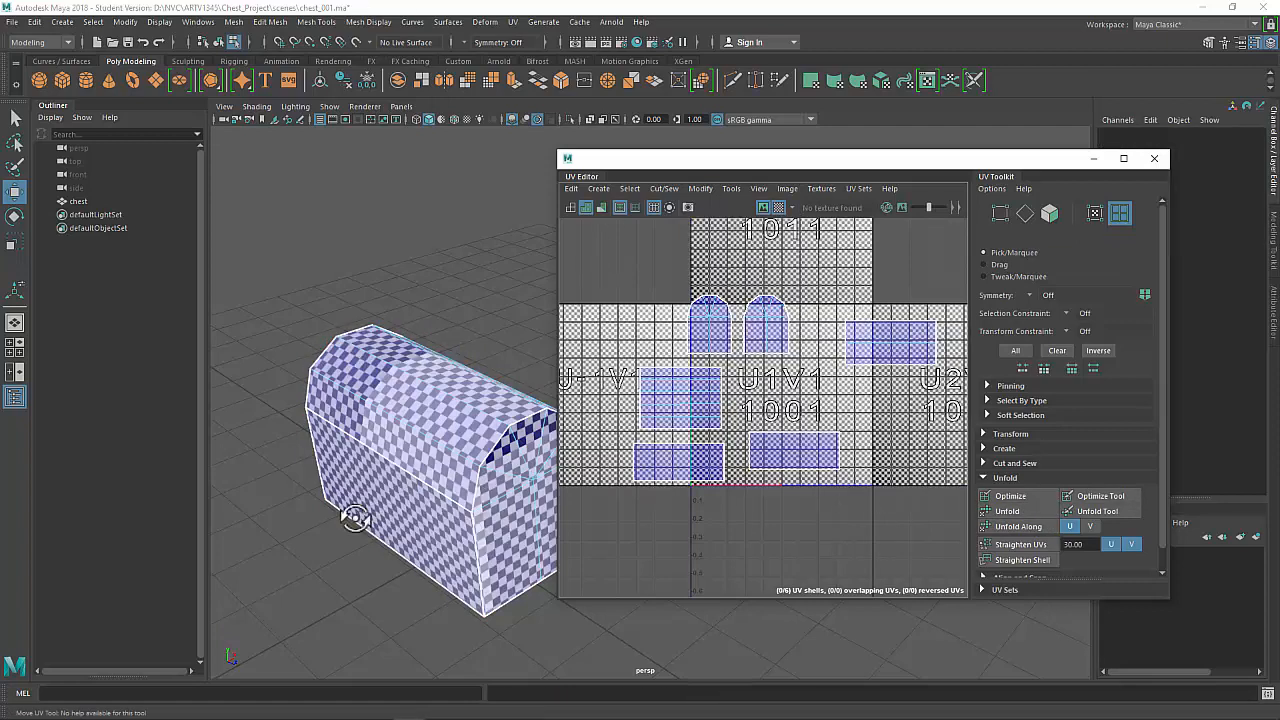
mouse_move(355, 517)
left_mouse_down("alt")
mouse_move(263, 429)
mouse_move(346, 471)
mouse_move(336, 503)
mouse_move(274, 503)
mouse_move(331, 503)
mouse_move(395, 527)
mouse_move(344, 512)
left_mouse_up("alt")
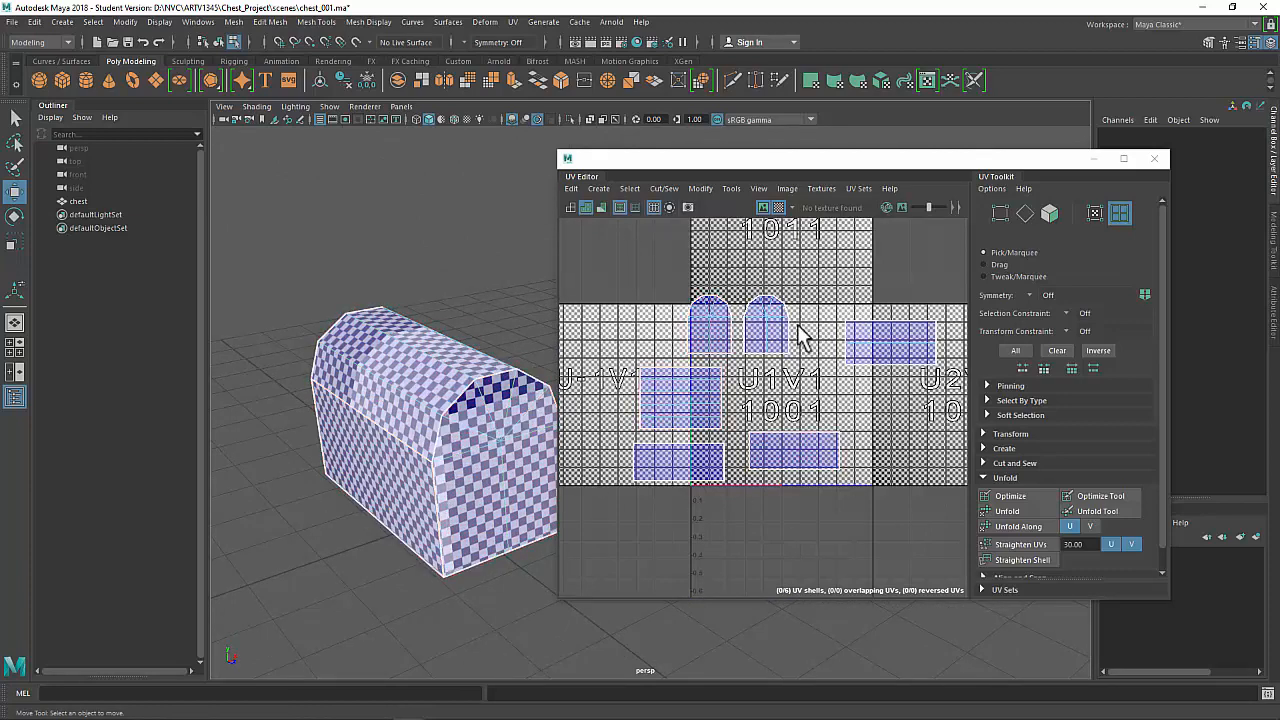
left_click(530, 482)
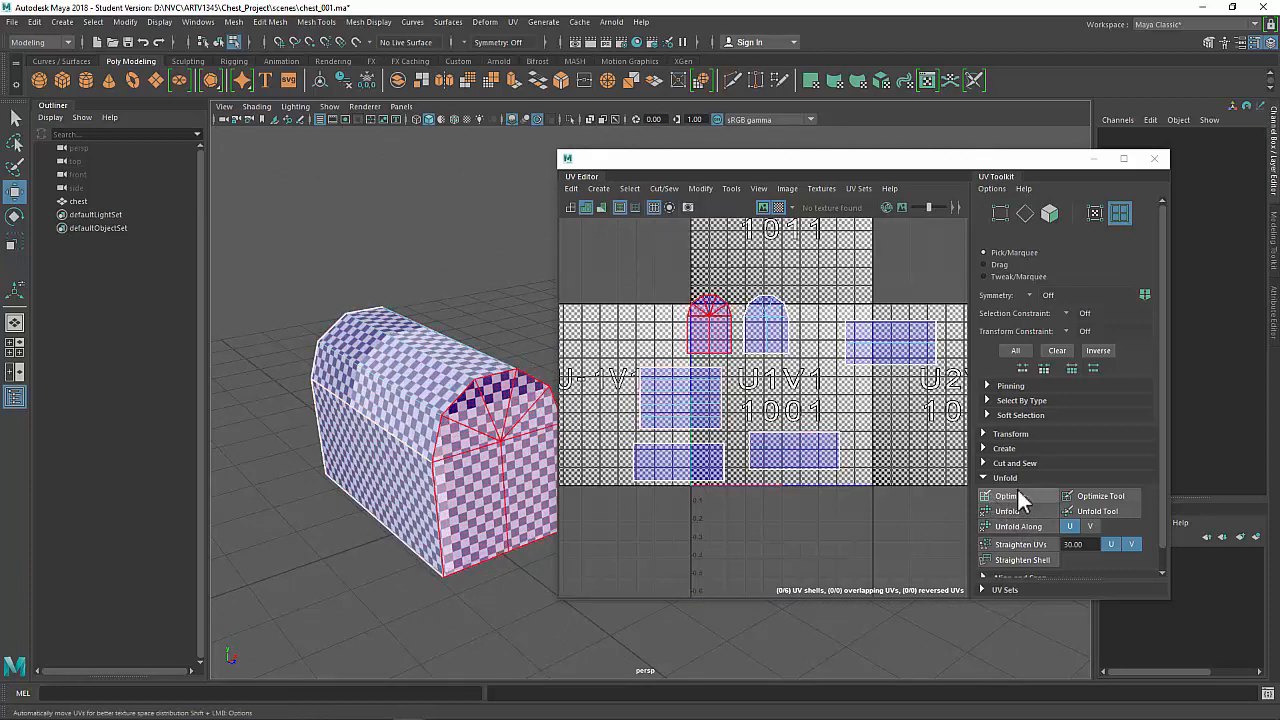
left_click(779, 208)
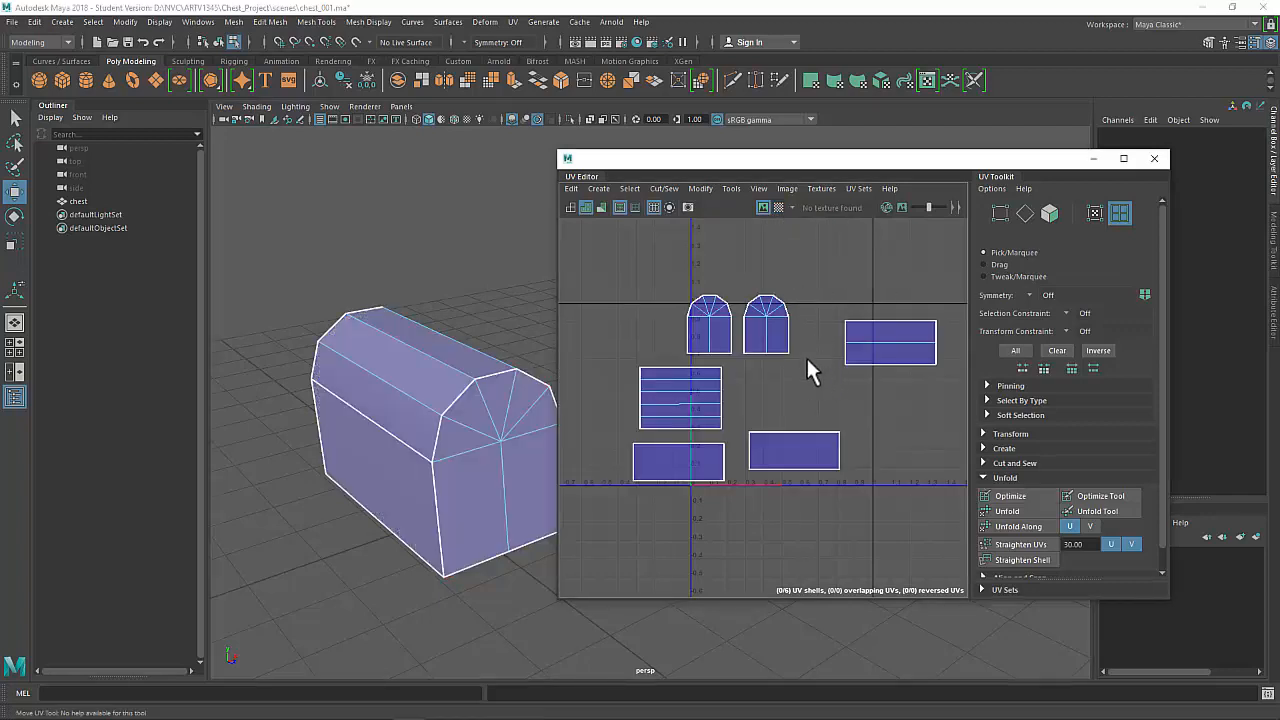
left_click_drag(726, 338, 885, 492)
left_click(884, 491)
left_click_drag(692, 297, 872, 486)
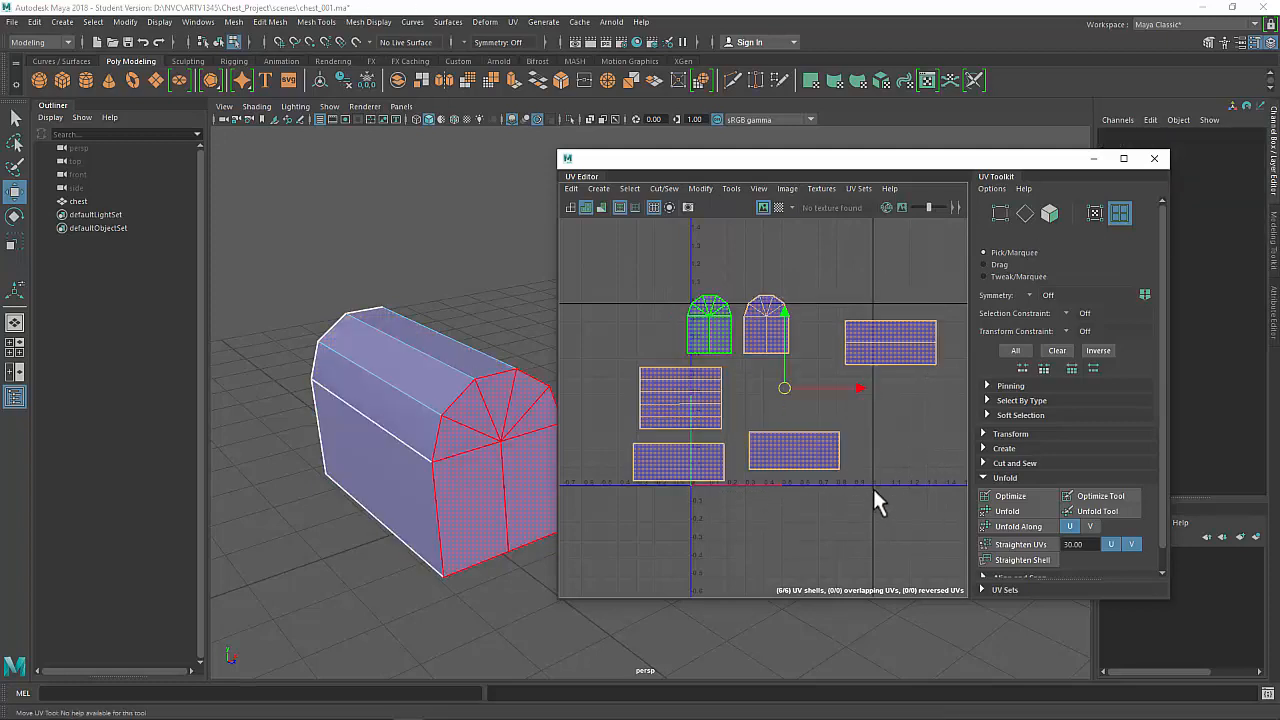
scroll(865, 459, "down", 5)
scroll(772, 385, "up", 5)
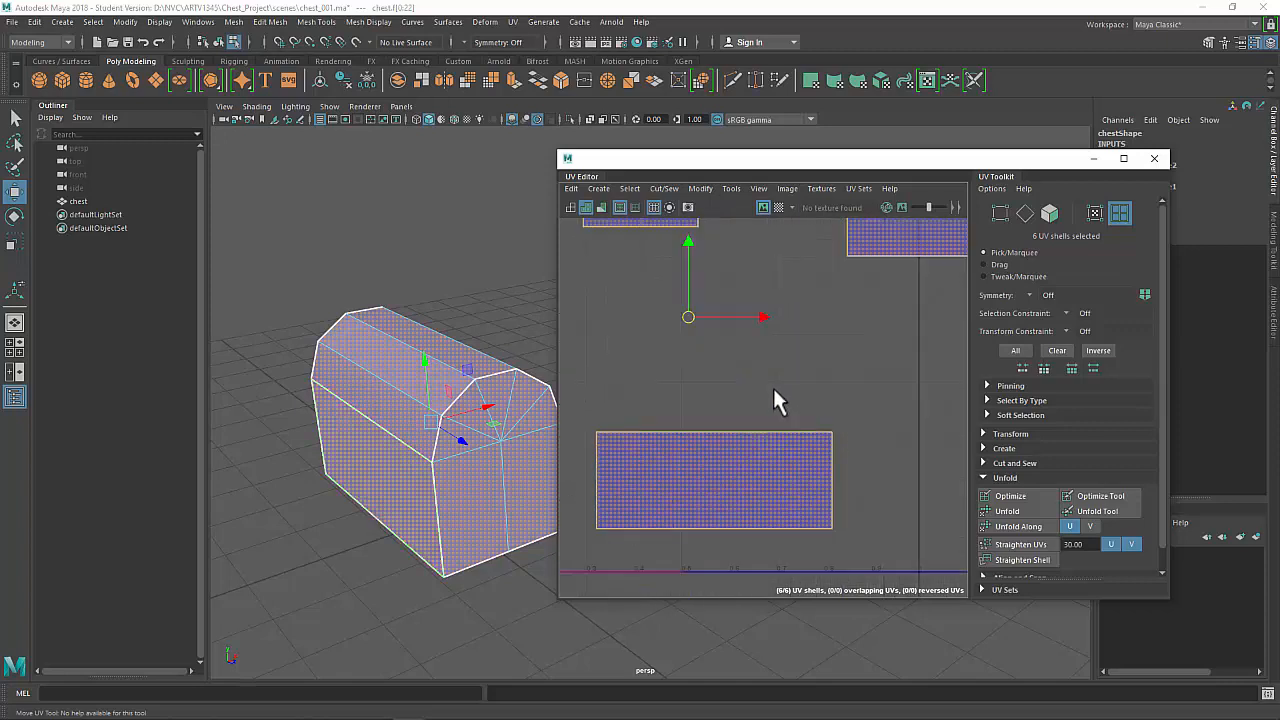
scroll(744, 372, "down", 2)
scroll(764, 402, "up", 1)
left_click(656, 285)
left_click_drag(656, 287, 887, 518)
left_click(889, 455)
Switch to UV Shell selection and move the chest's bottom shell in beside the lid shell.
scroll(880, 427, "down", 1)
right_click(859, 396)
right_click_drag(859, 396, 846, 390)
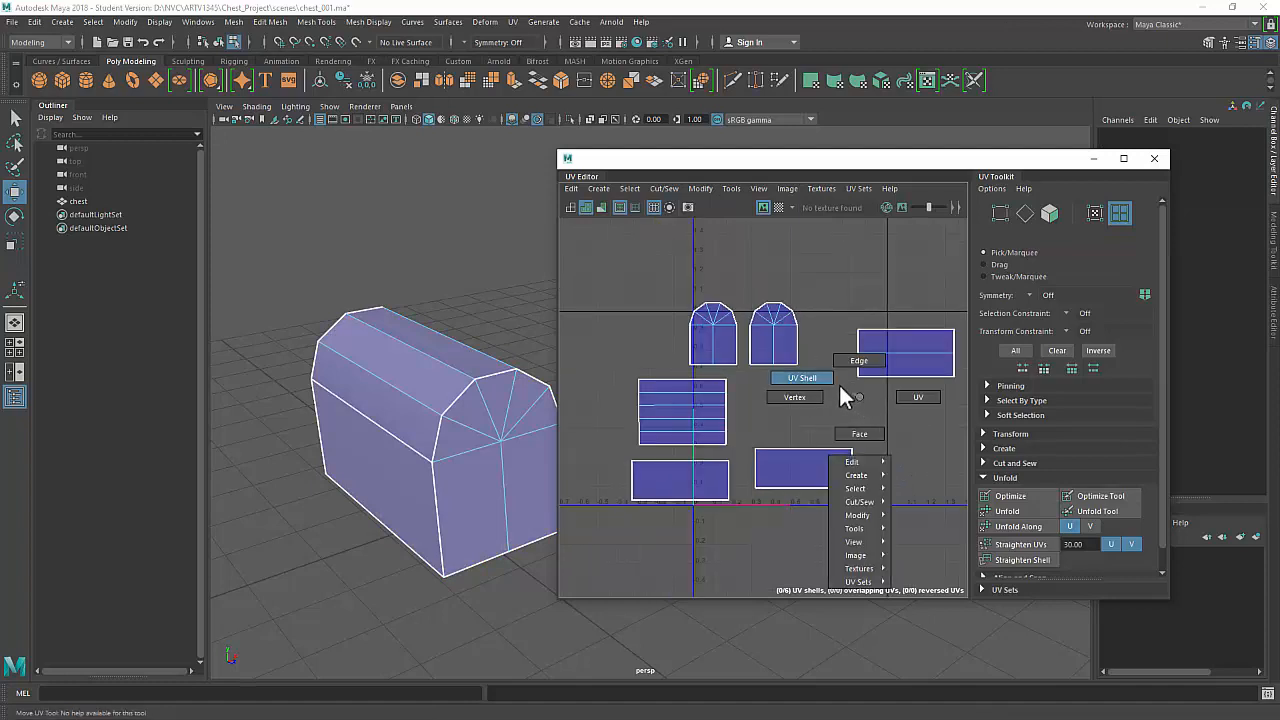
left_click(880, 358)
left_click_drag(893, 357, 788, 404)
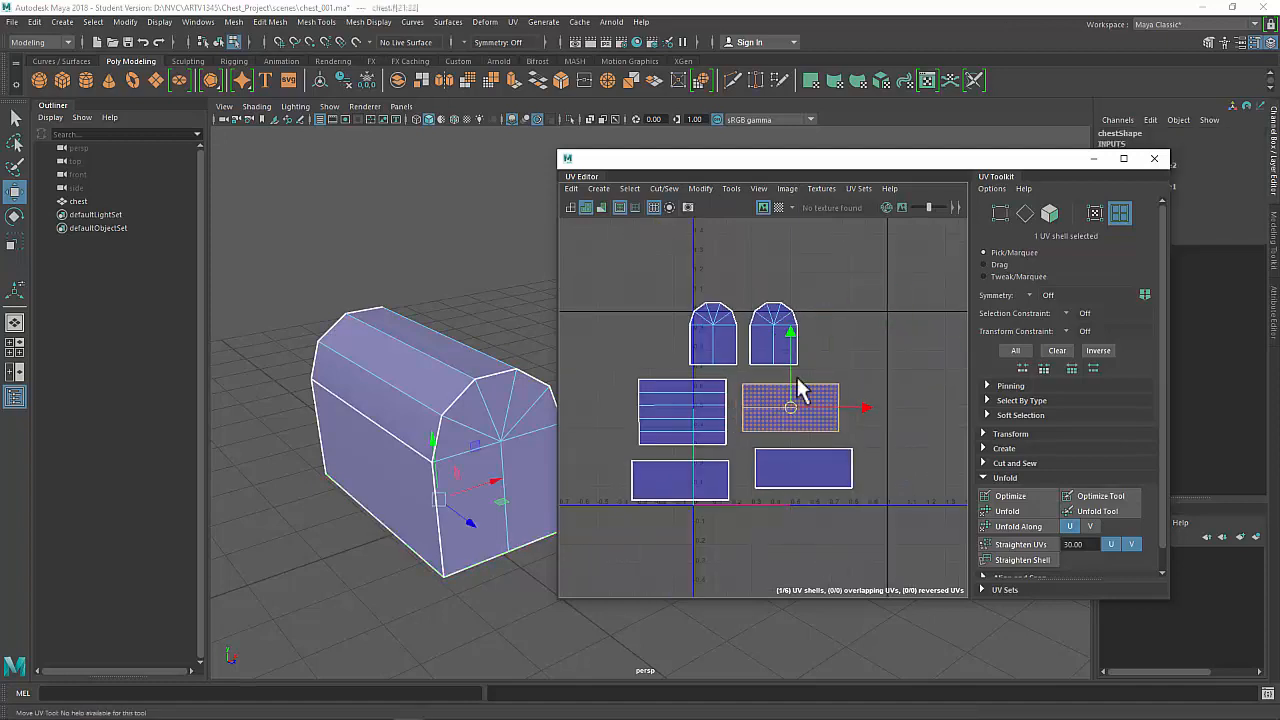
Select all the UV shells, shift them slightly up toward the tile's centre and scale them down a little.
left_click_drag(880, 254, 645, 558)
mouse_move(738, 393)
left_mouse_down()
mouse_move(782, 408)
mouse_move(755, 376)
left_mouse_up()
key("r")
key("w")
left_click(858, 609)
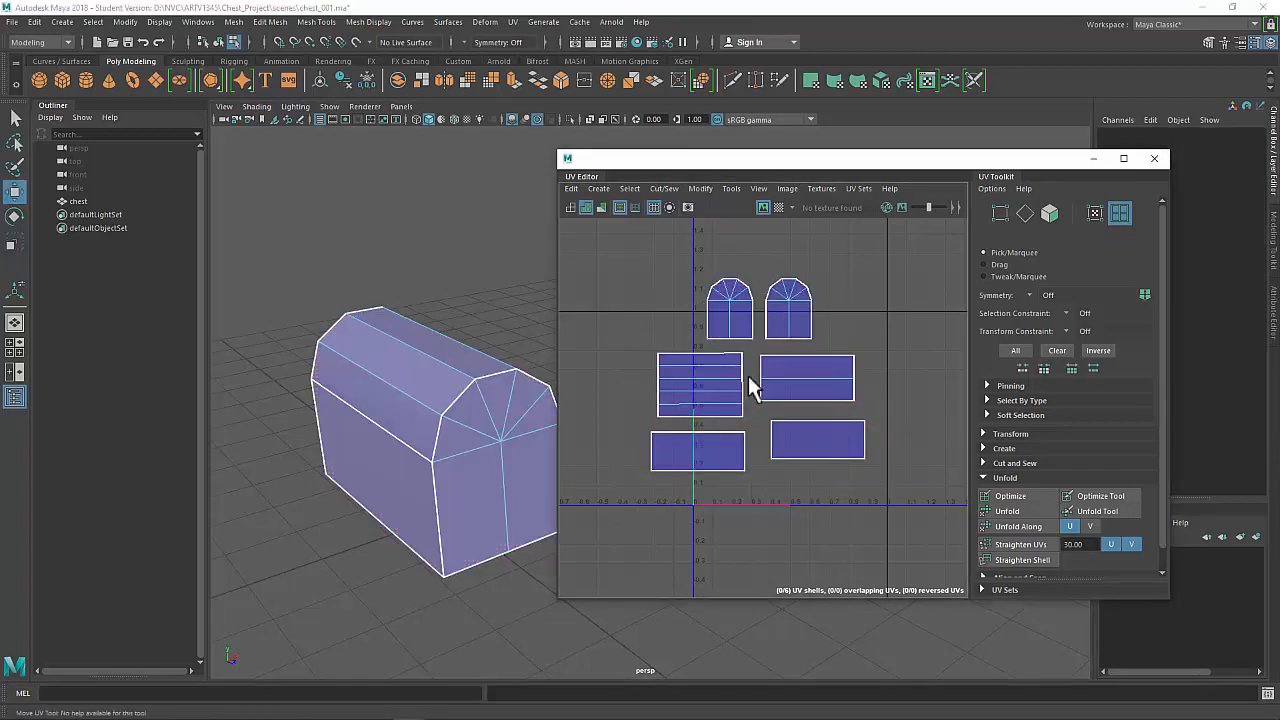
Spread out one arched end shell and the bottom shell, and line up the two side-wall shells.
left_click(725, 323)
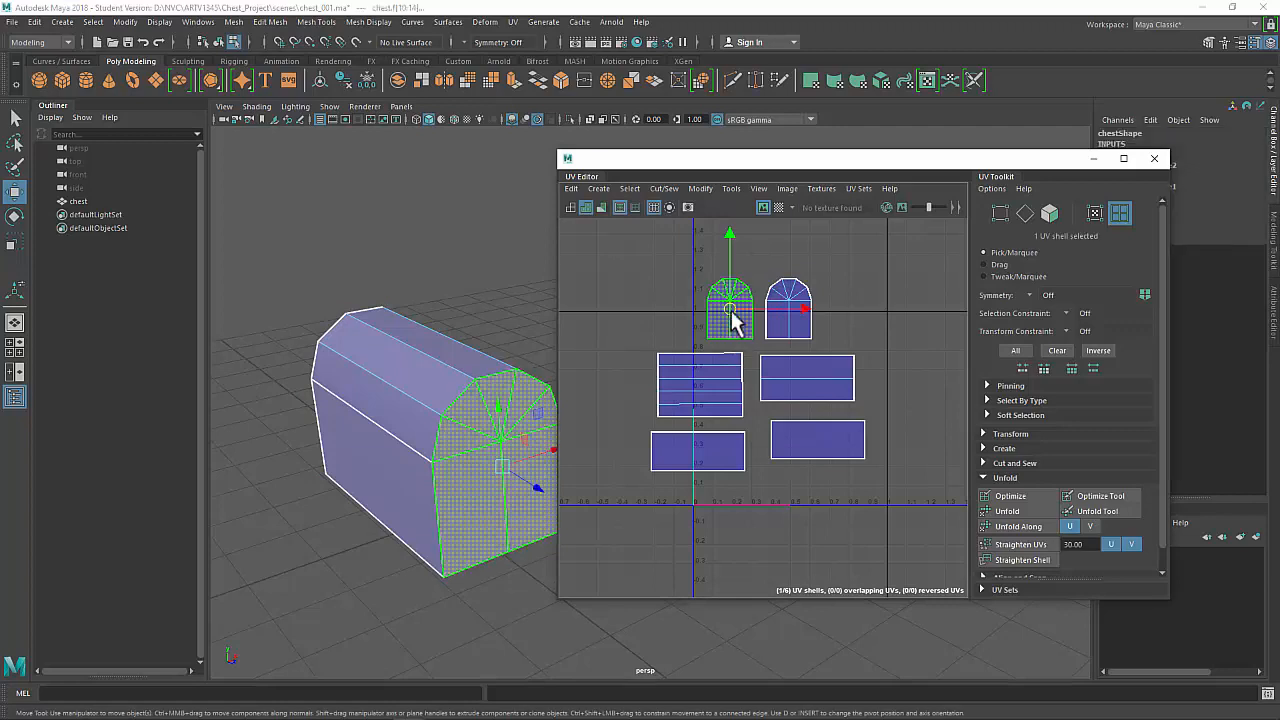
left_click_drag(730, 320, 787, 319)
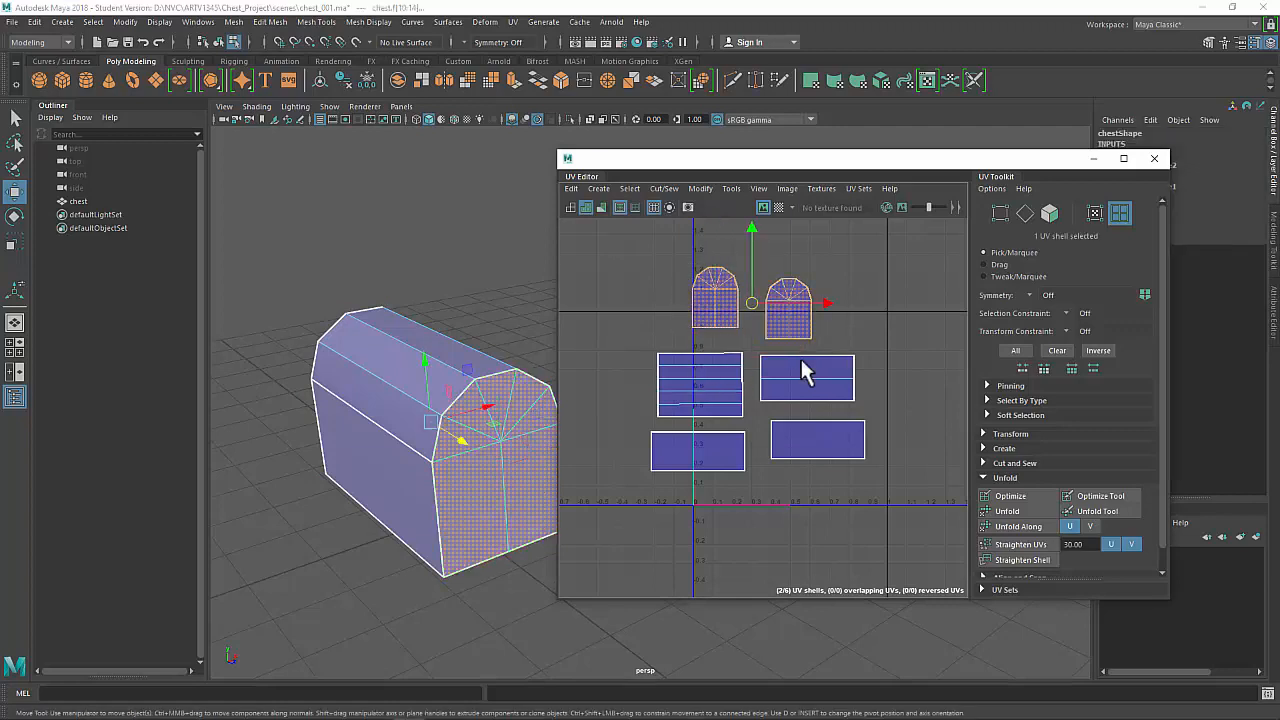
left_click_drag(742, 441, 778, 435)
left_click(752, 513)
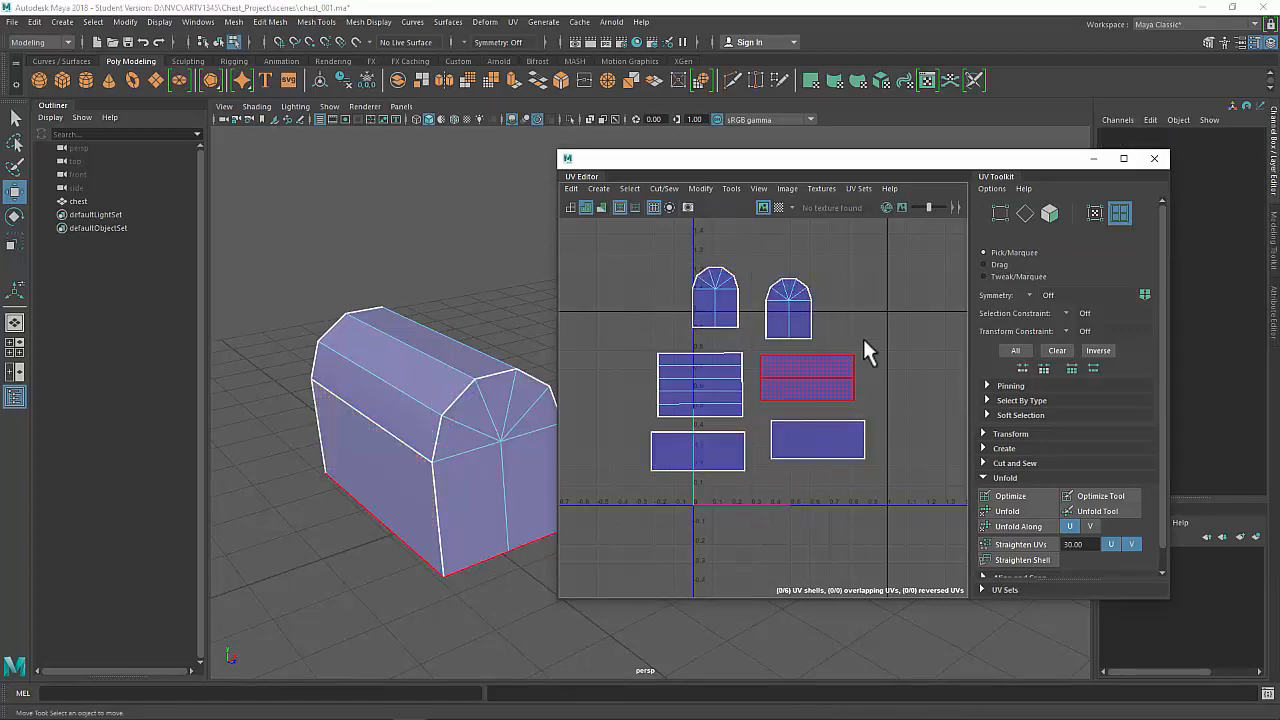
left_click(802, 382)
mouse_move(802, 382)
left_mouse_down()
mouse_move(902, 366)
mouse_move(905, 388)
mouse_move(837, 420)
mouse_move(686, 378)
mouse_move(743, 429)
mouse_move(834, 371)
mouse_move(800, 362)
left_mouse_up()
left_click(817, 443)
mouse_move(816, 445)
left_mouse_down()
mouse_move(835, 482)
mouse_move(807, 451)
left_mouse_up()
left_click(877, 518)
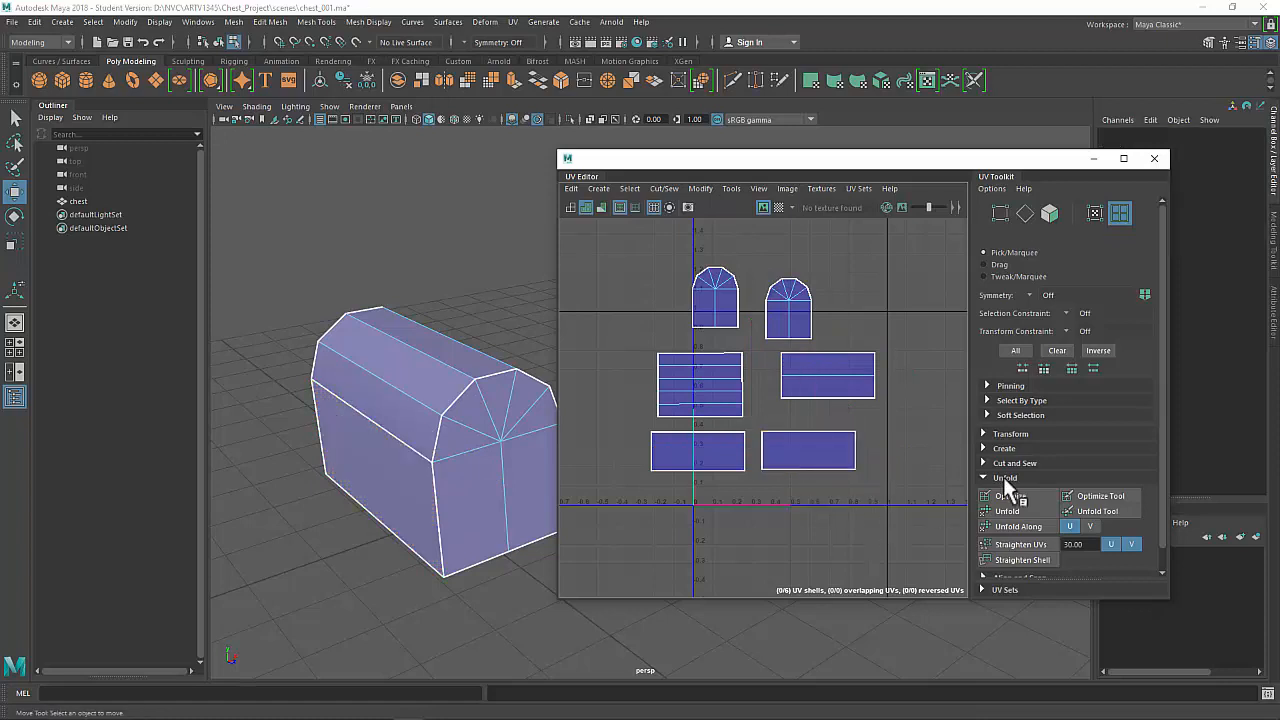
Try the automatic Layout on the whole chest's UVs and undo it.
scroll(1003, 478, "down", 1)
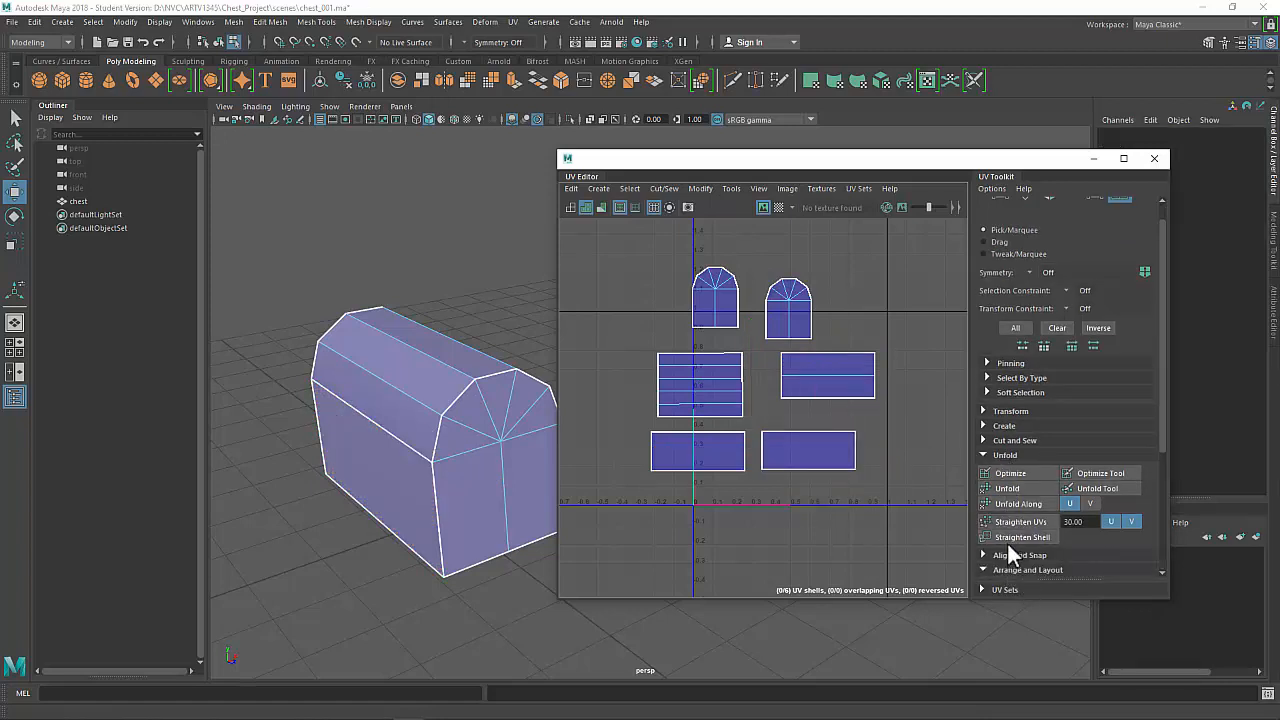
left_click(1008, 568)
scroll(1008, 541, "down", 3)
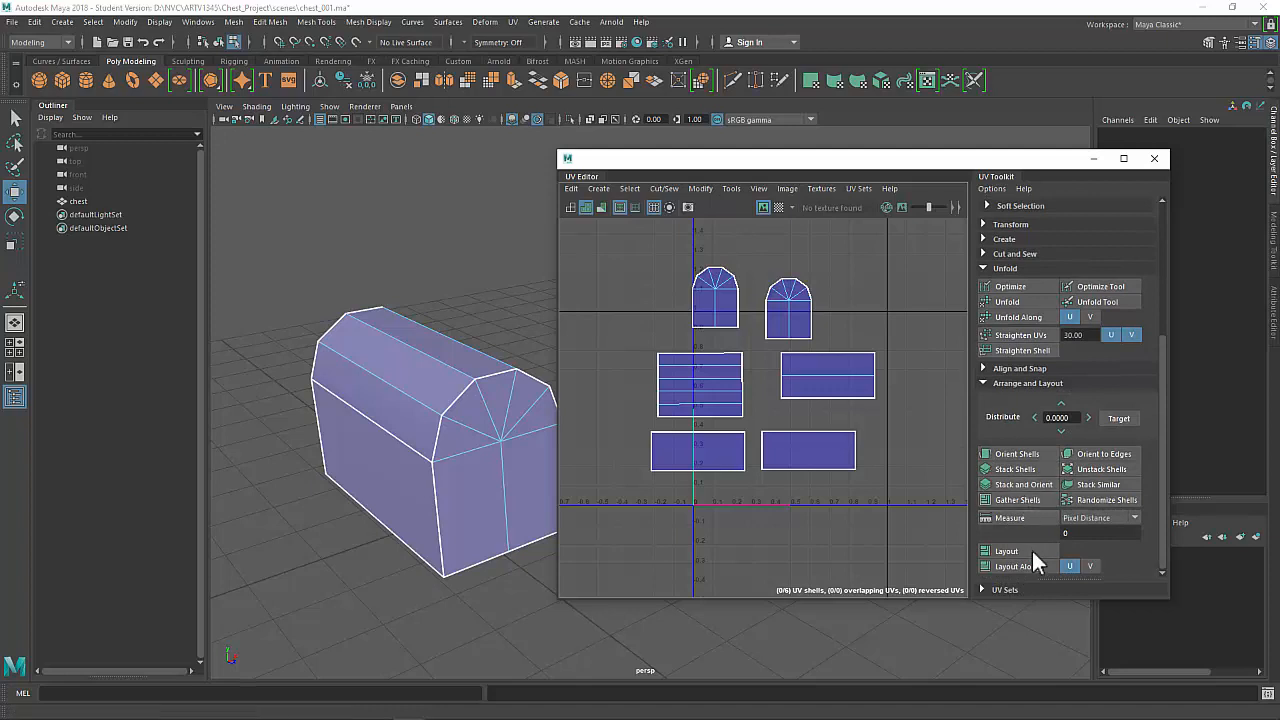
left_click(697, 383)
right_click_drag(430, 355, 517, 296)
left_click(1006, 551)
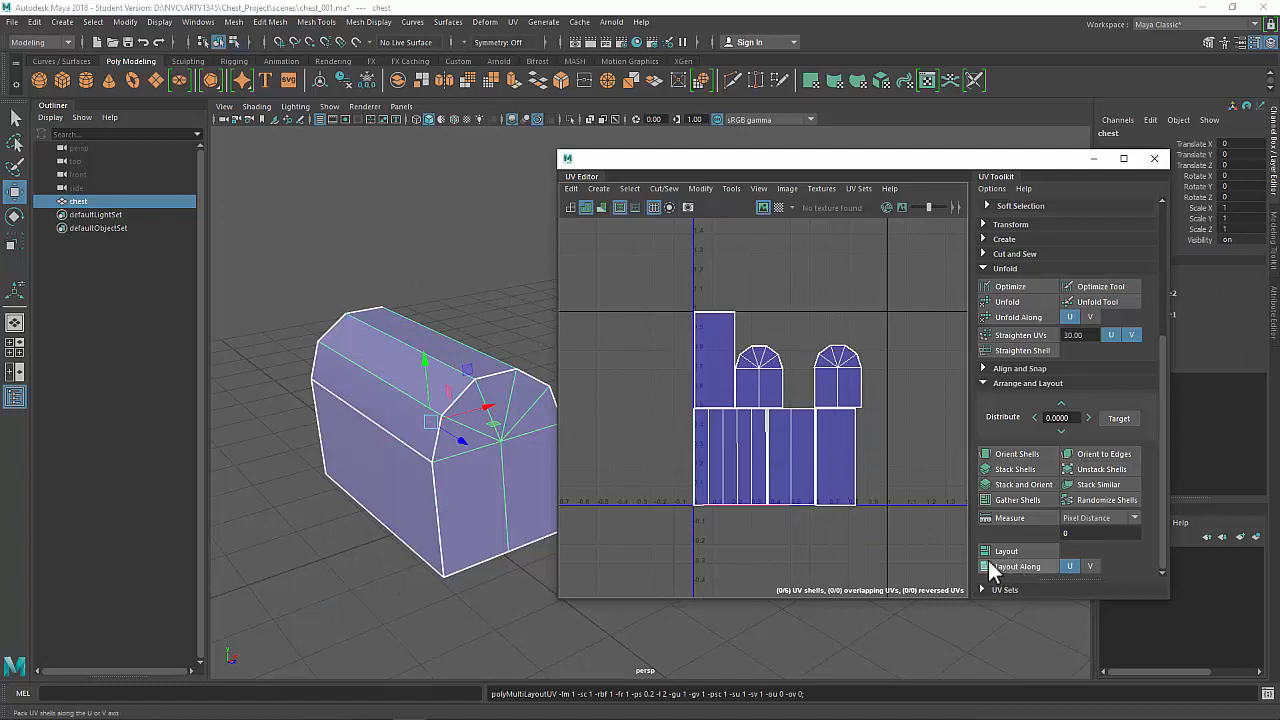
key("ctrl+z")
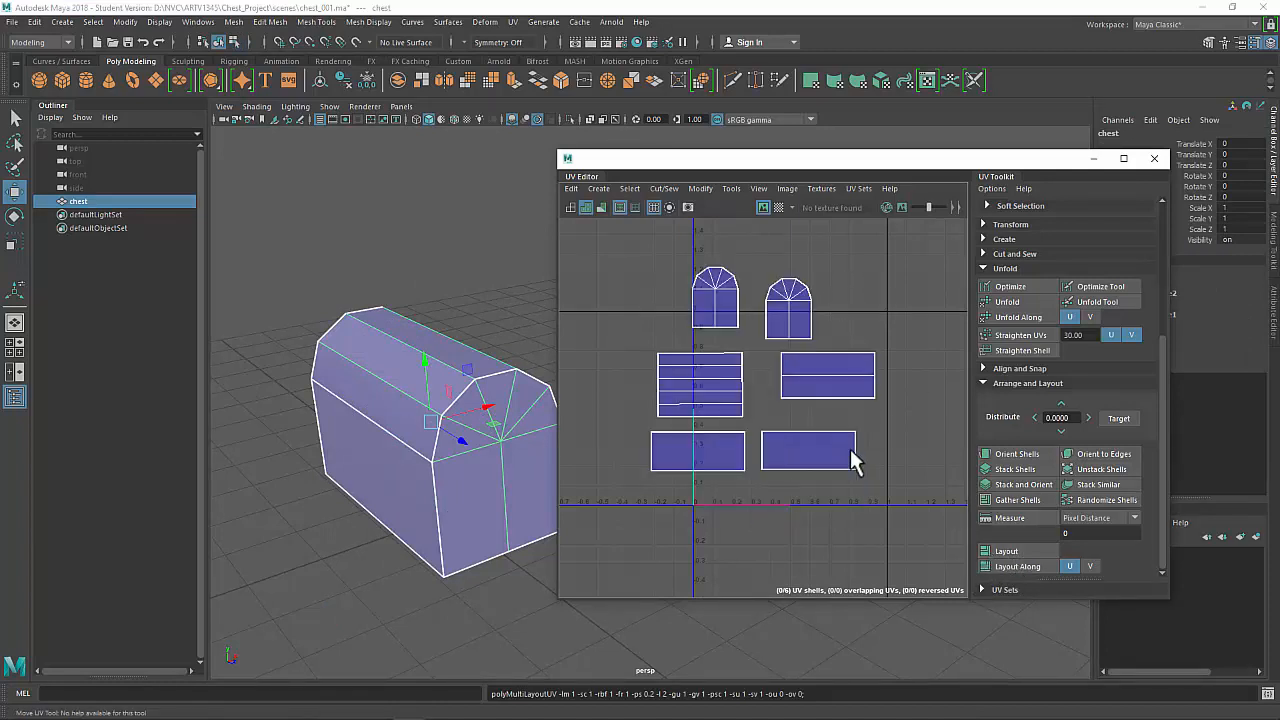
Open the Layout UVs options in two different ways and close them without applying anything.
left_click(1021, 551, "shift")
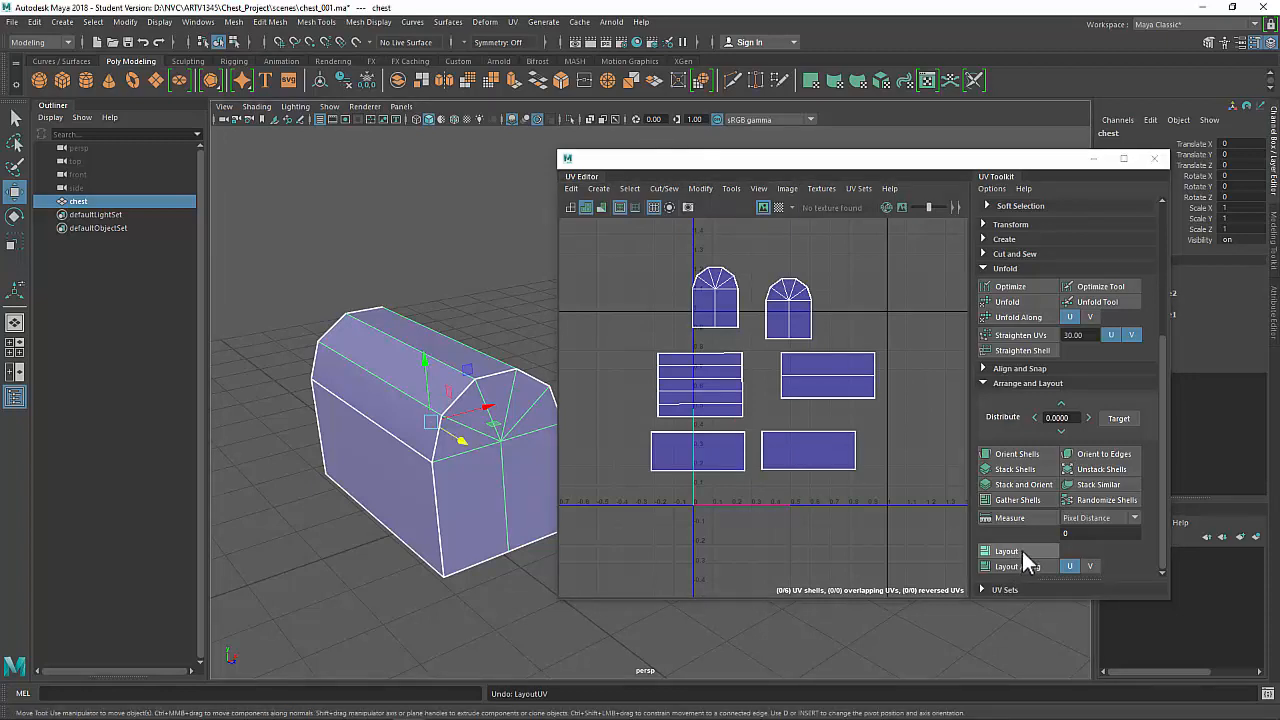
left_click(1015, 550, "shift")
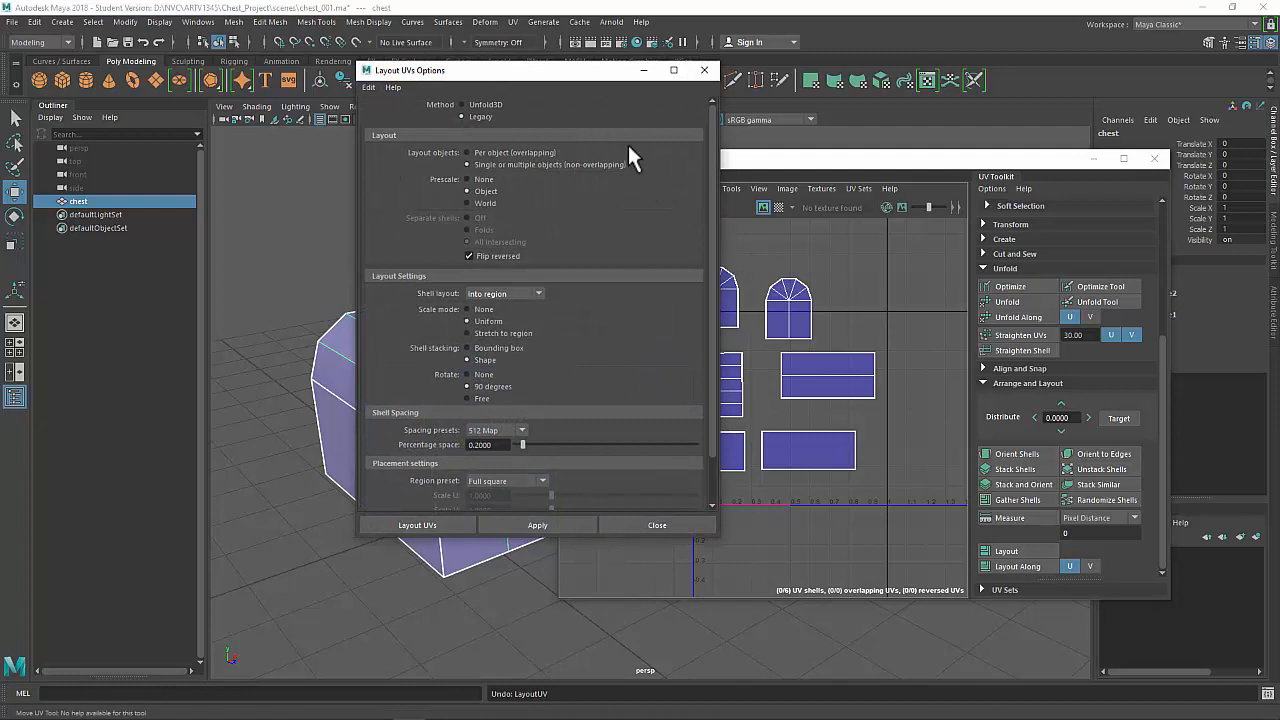
left_click(700, 71)
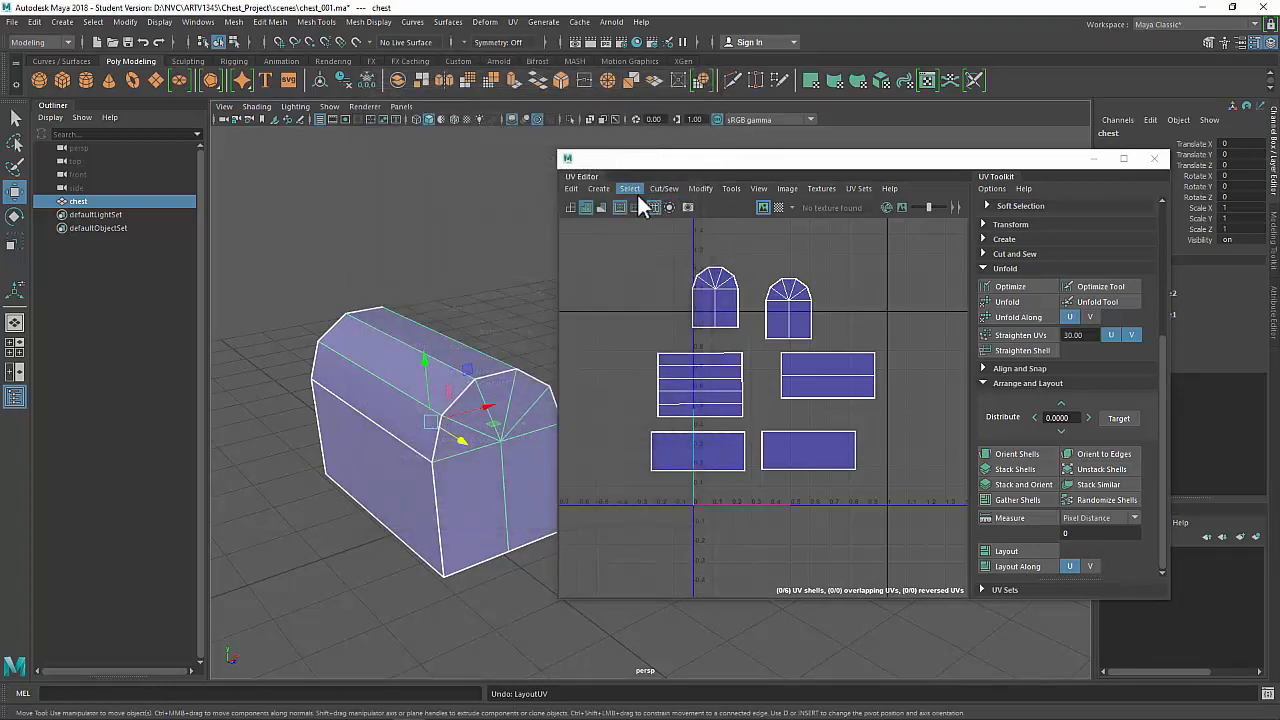
left_click(704, 189)
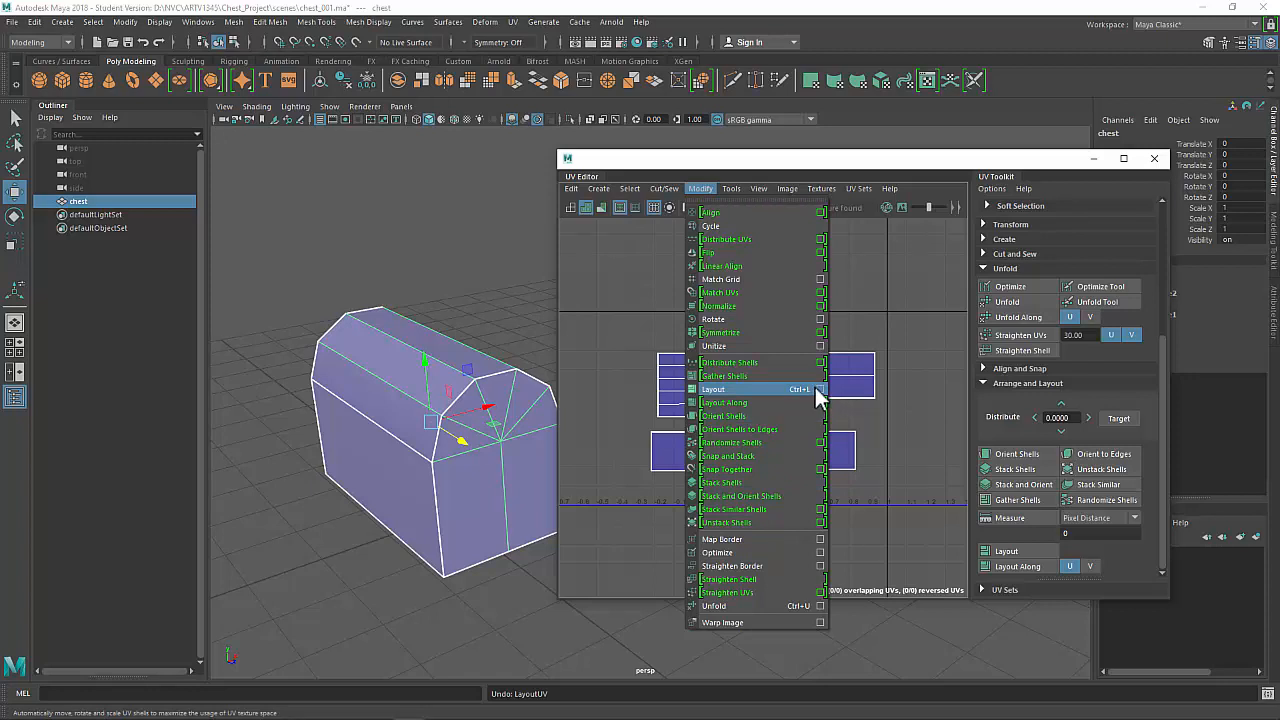
left_click(820, 389)
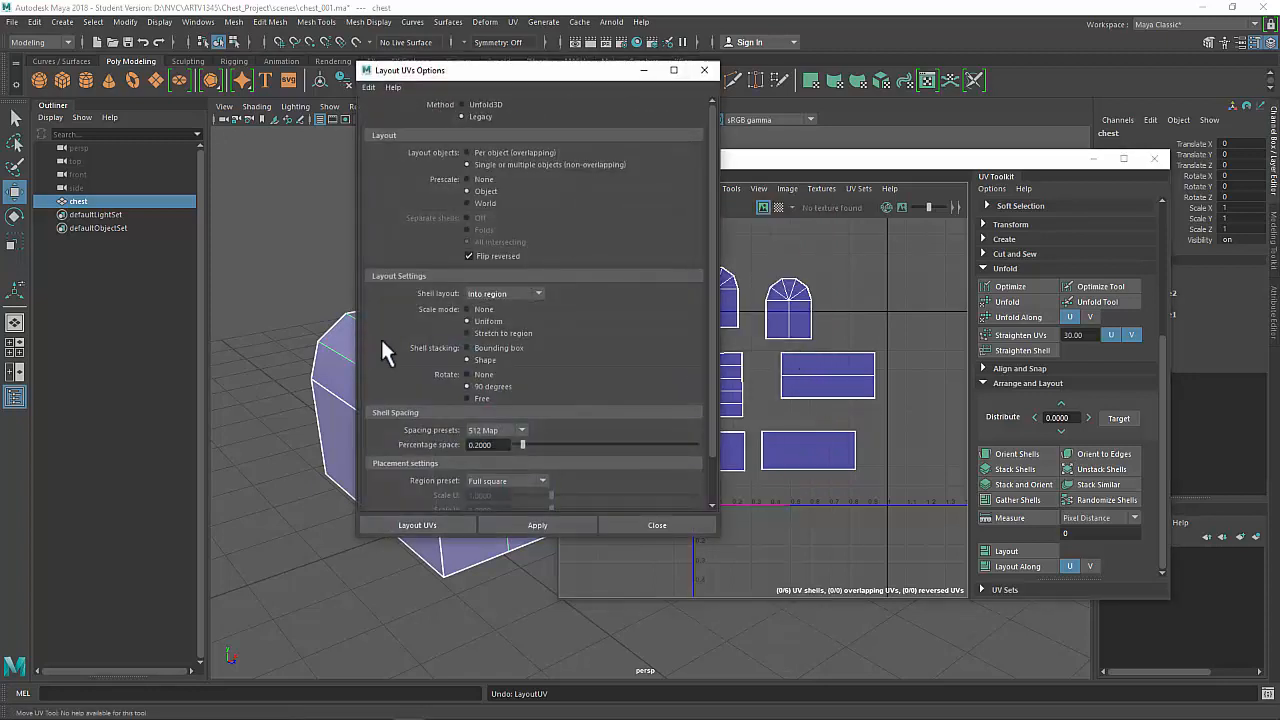
left_click(705, 70)
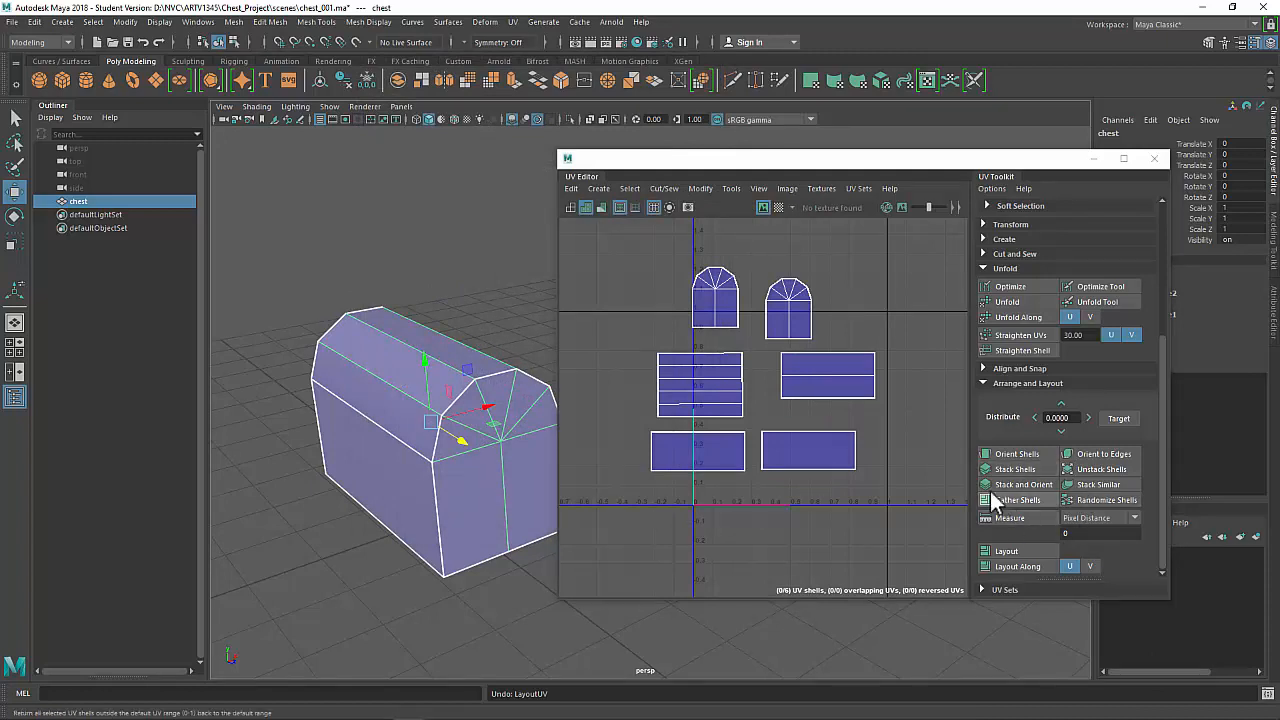
Try Layout with Rotate set to None, inspect the packed shells, undo it and close the options.
left_click(1024, 550, "shift")
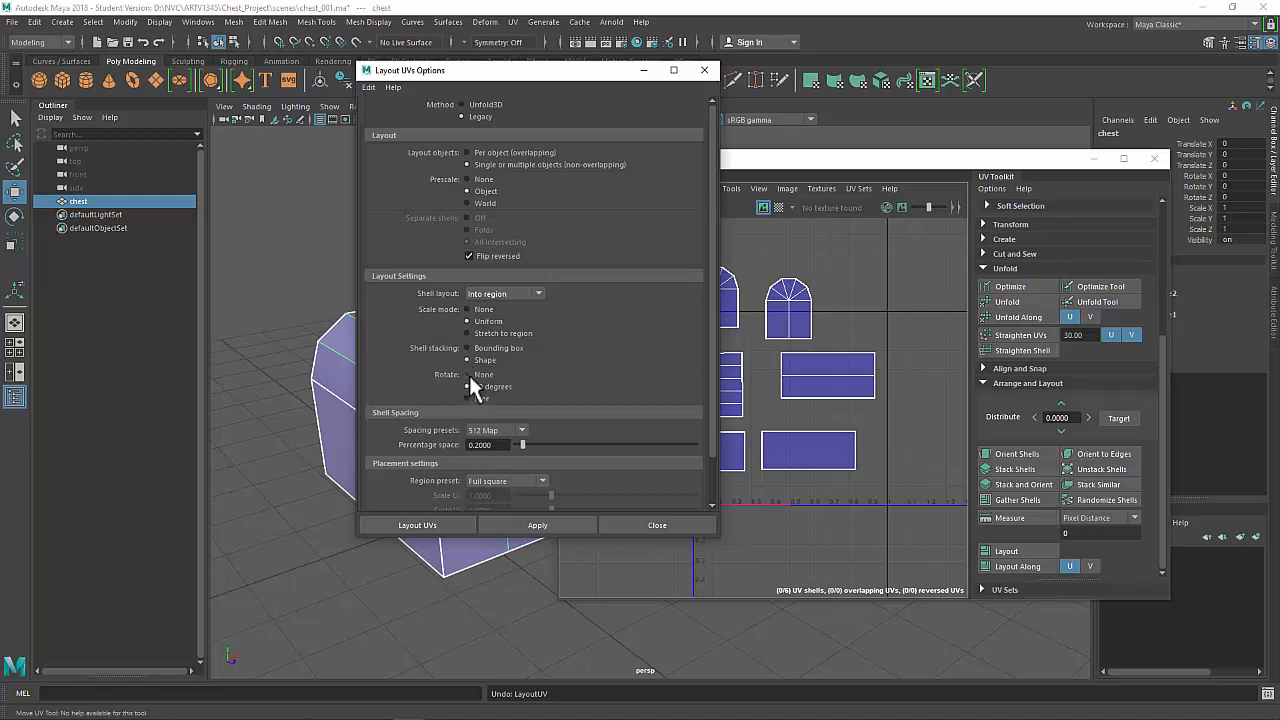
left_click(520, 526)
left_click(850, 440)
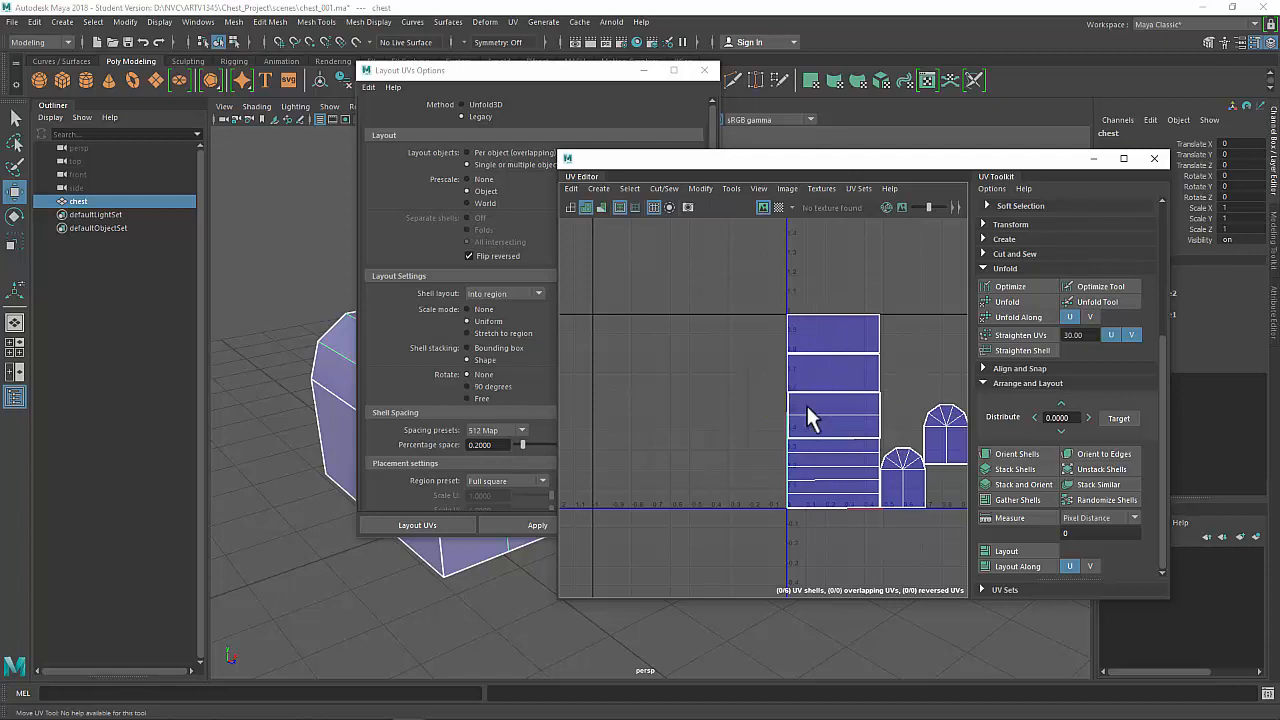
middle_click_drag(810, 418, 728, 408, "alt")
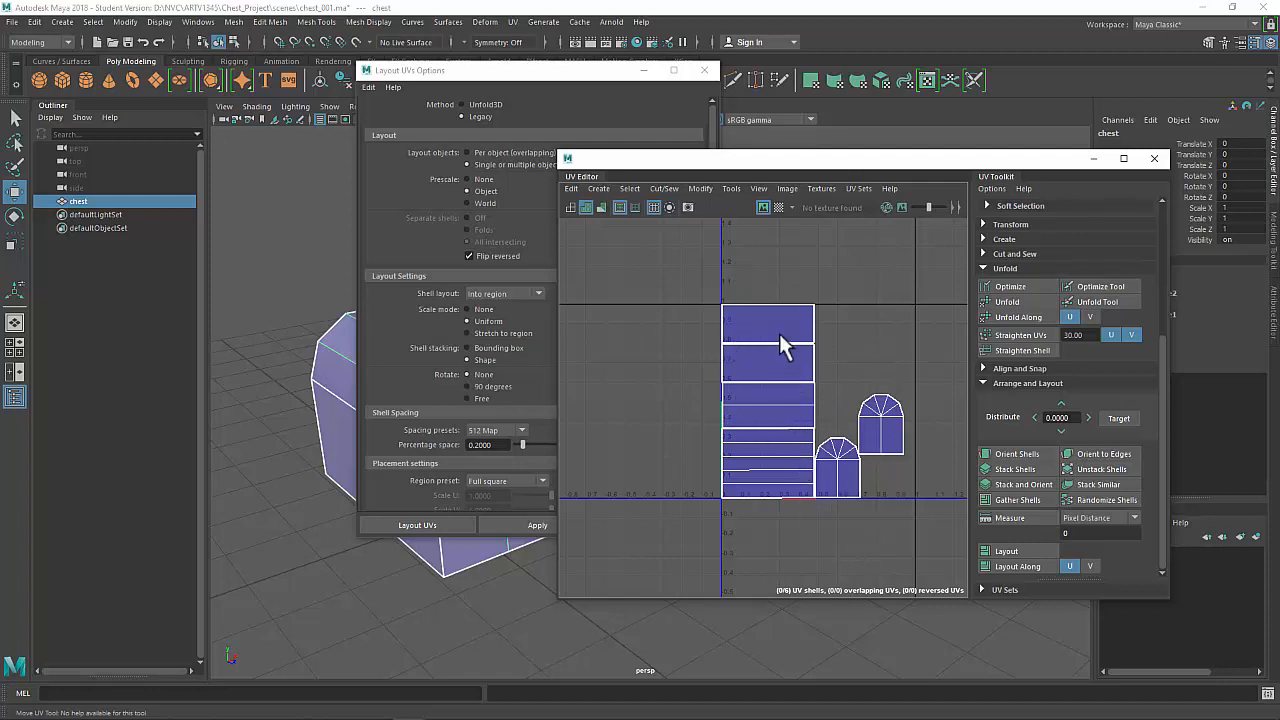
key("ctrl+z")
left_click(706, 71)
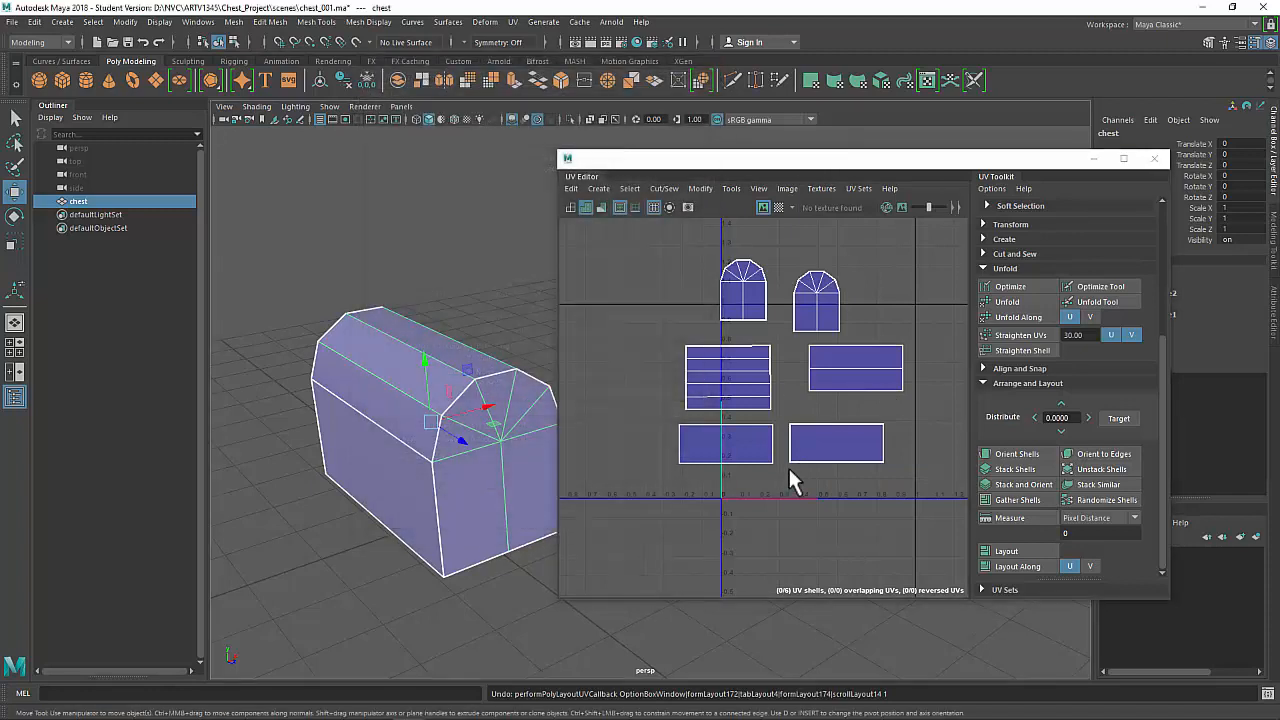
Move all shells into the 0–1 UV tile and place the two side-wall shells side by side along its lower edge.
left_click_drag(617, 247, 880, 508)
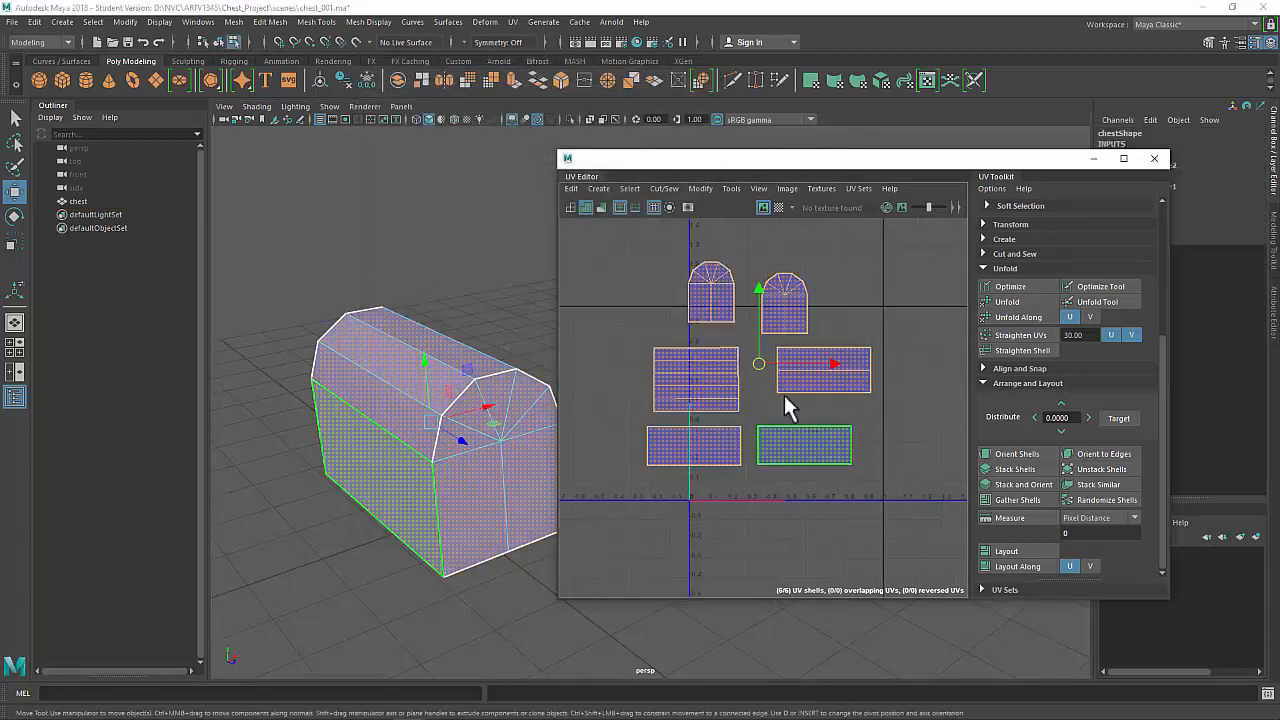
left_click_drag(762, 365, 796, 394)
left_click(741, 465)
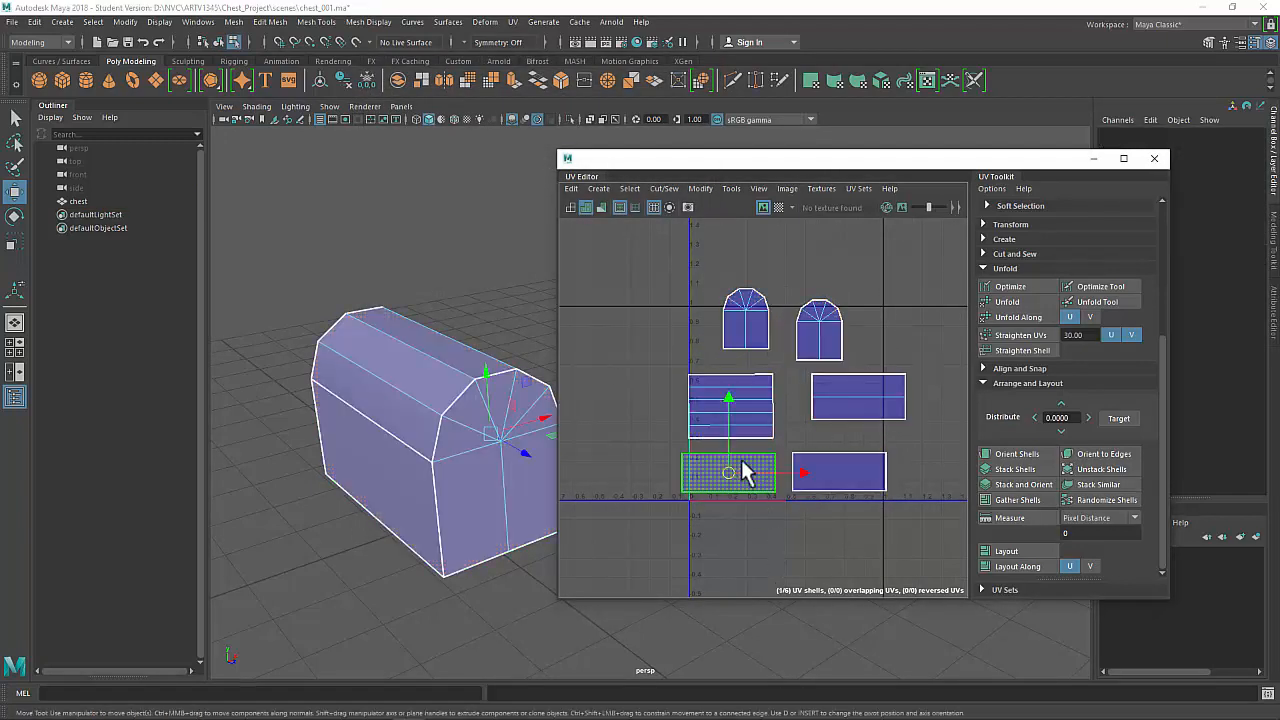
left_click_drag(732, 466, 778, 472)
left_click(810, 467, "shift")
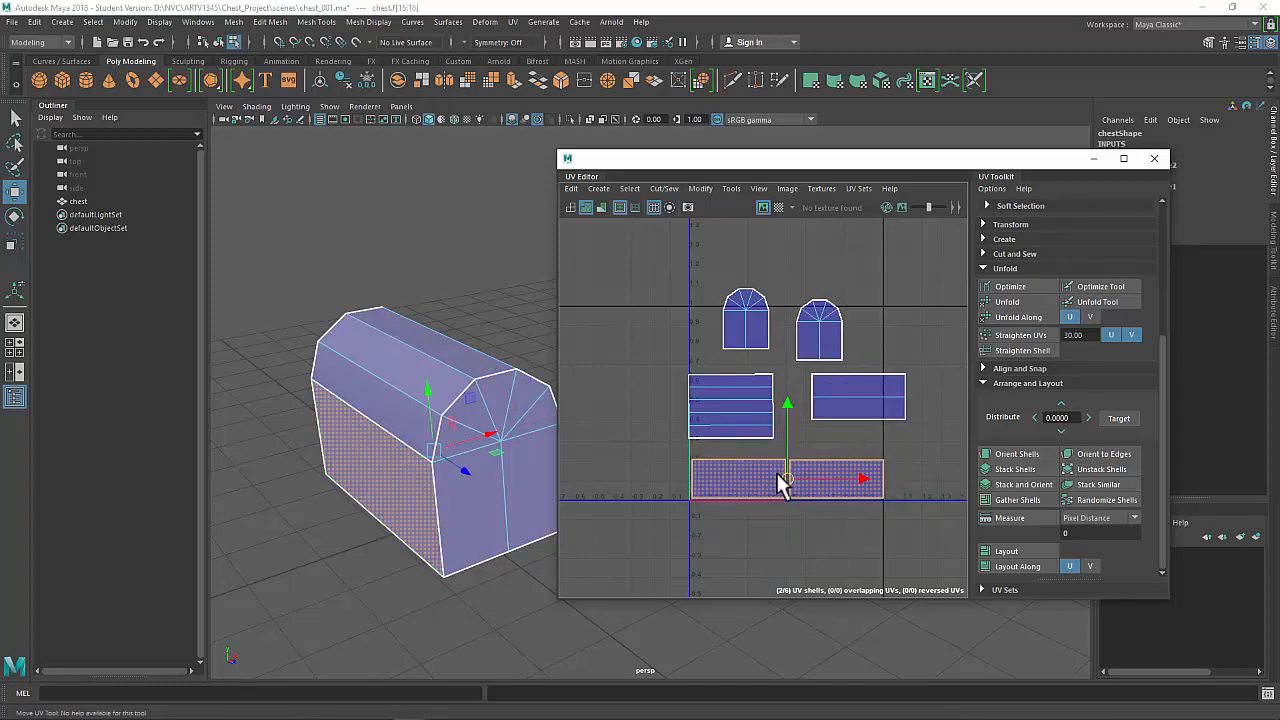
Scale all the UV shells down slightly and nudge one side-wall shell away from the other.
left_click_drag(670, 300, 900, 522)
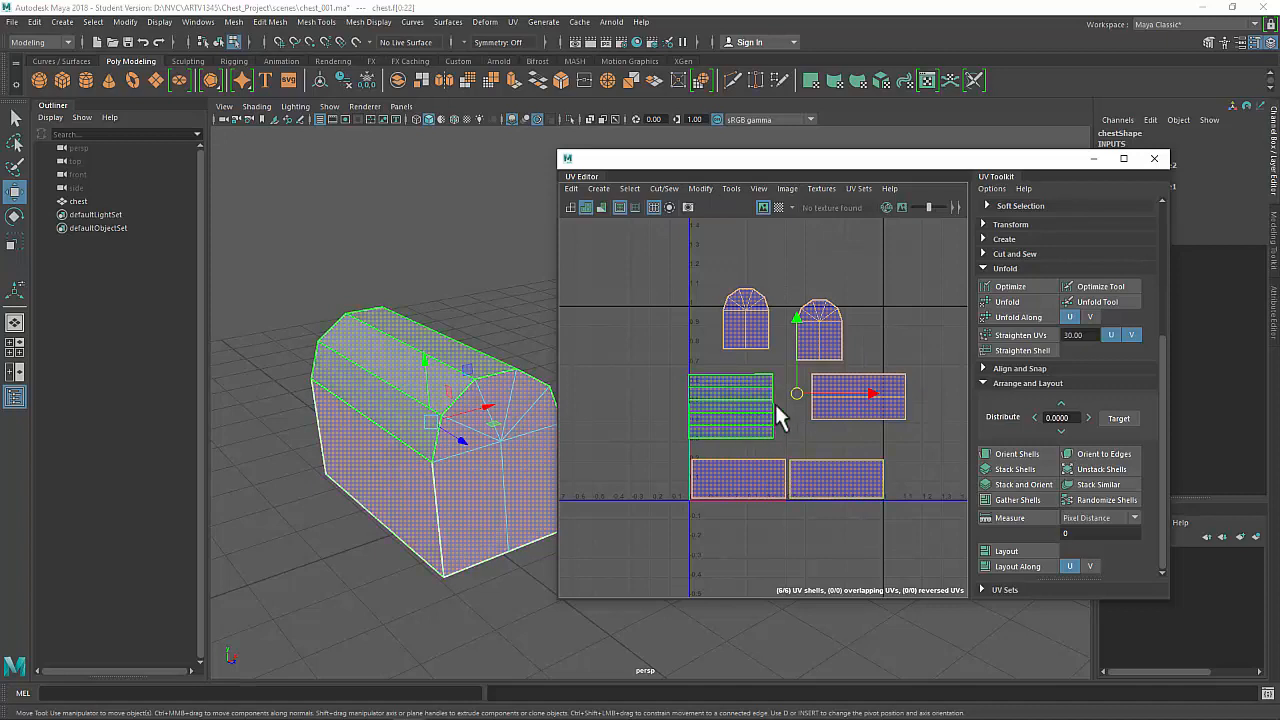
key("r")
left_click_drag(792, 395, 791, 396)
key("w")
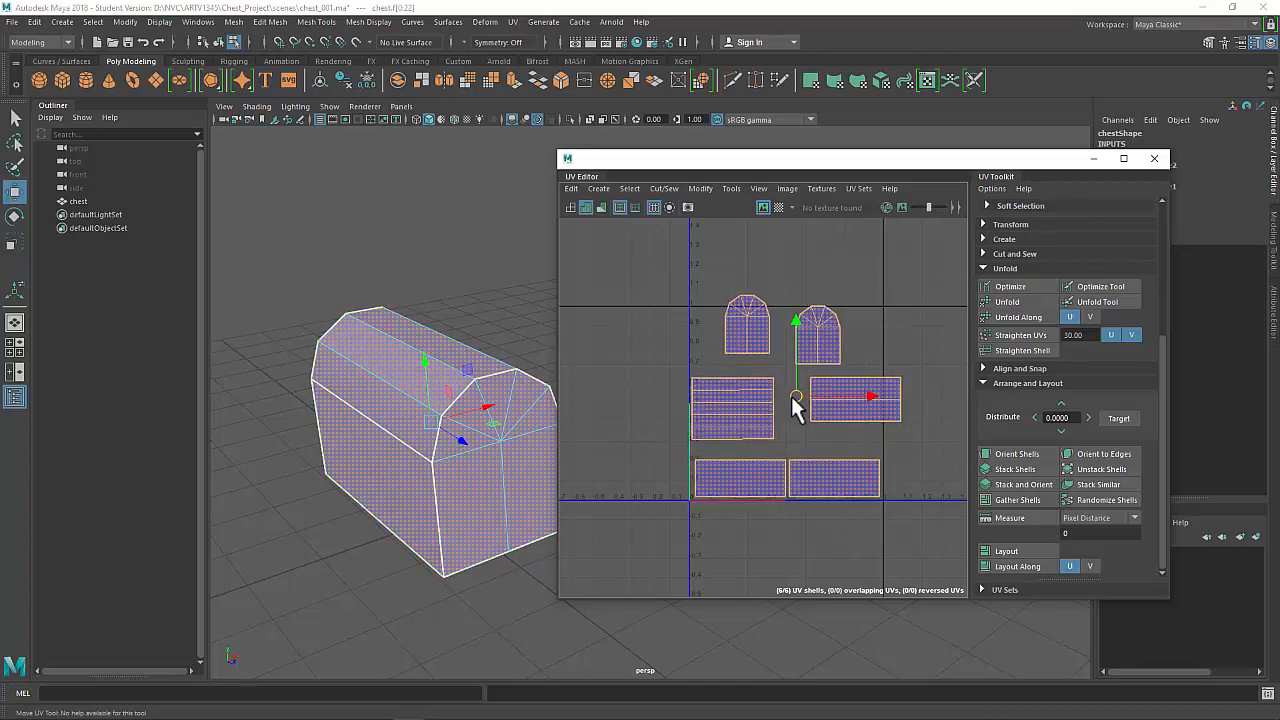
left_click(798, 450)
left_click(740, 478)
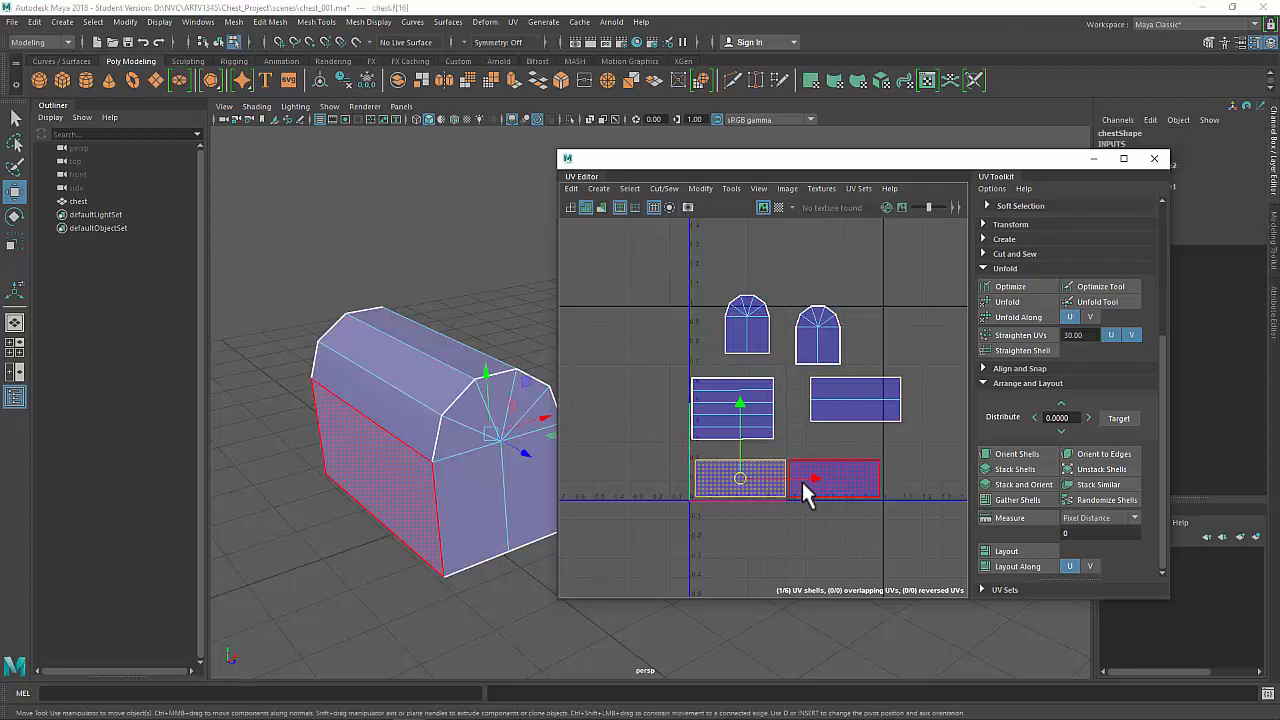
left_click_drag(808, 479, 805, 479)
left_click(771, 505)
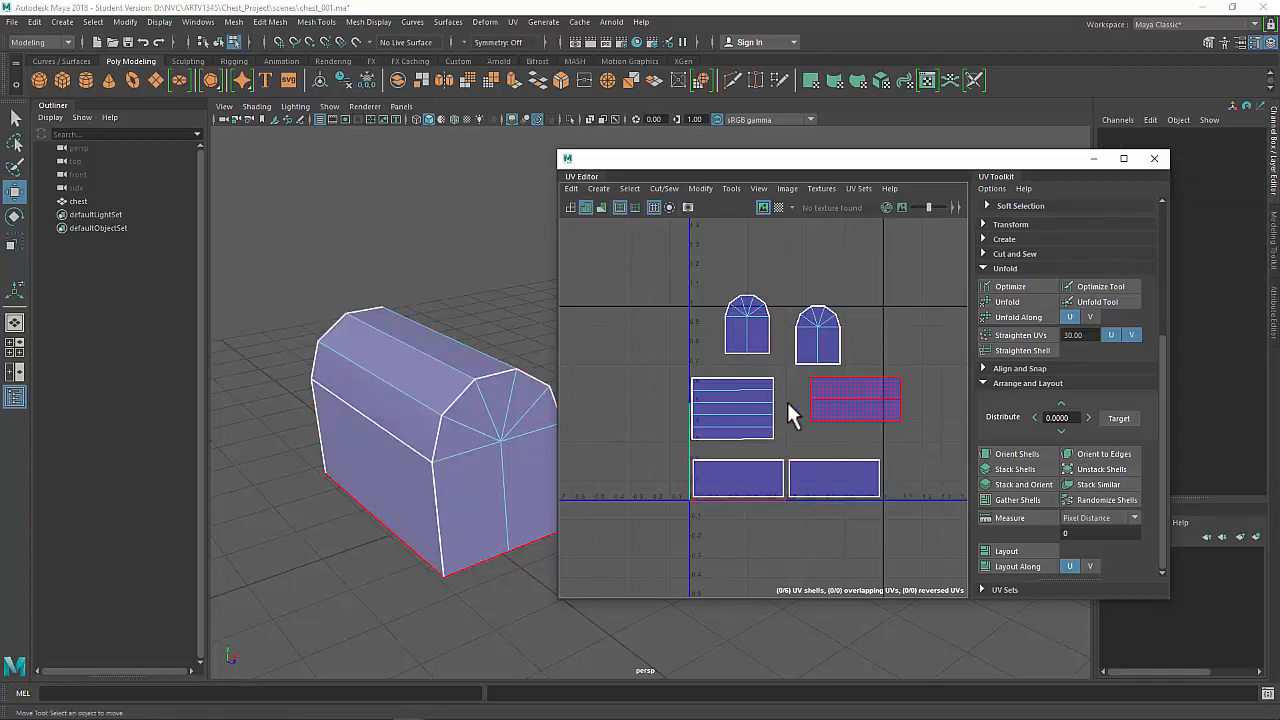
Stack the two arched end shells one above the other over the first side-wall shell.
left_click(861, 398)
left_click(814, 352)
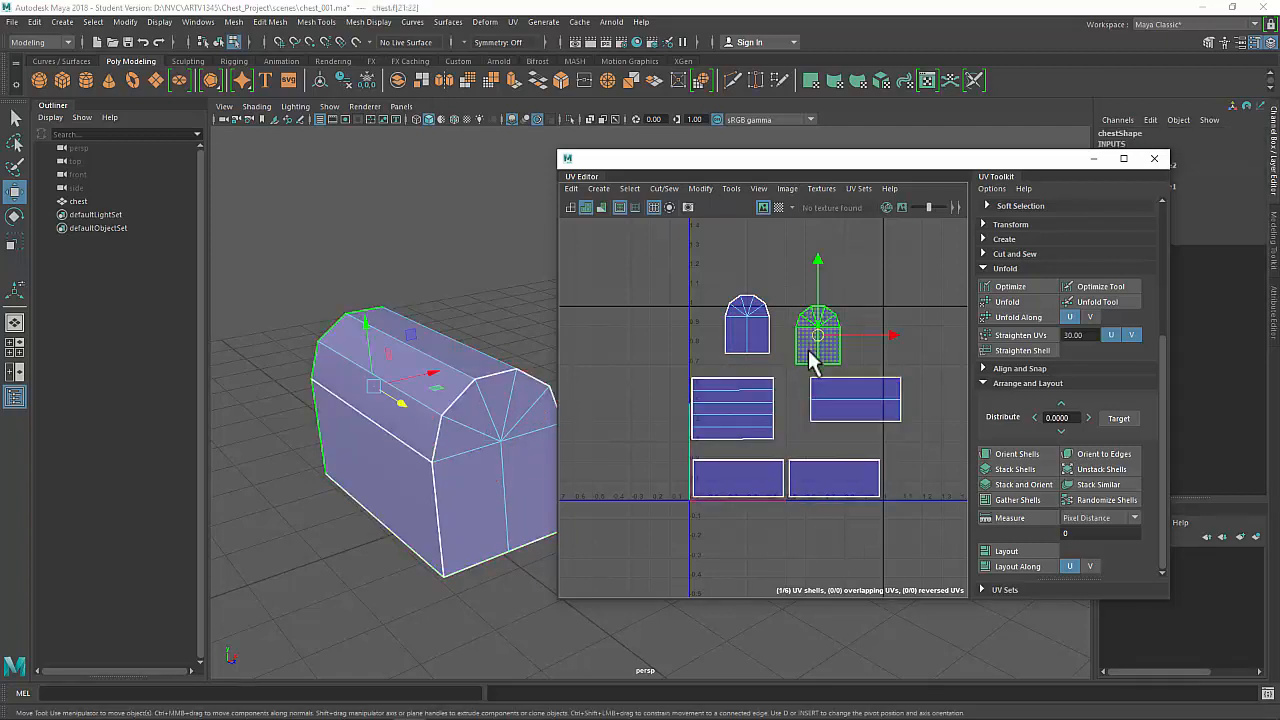
left_click_drag(812, 362, 736, 423)
left_click(748, 331)
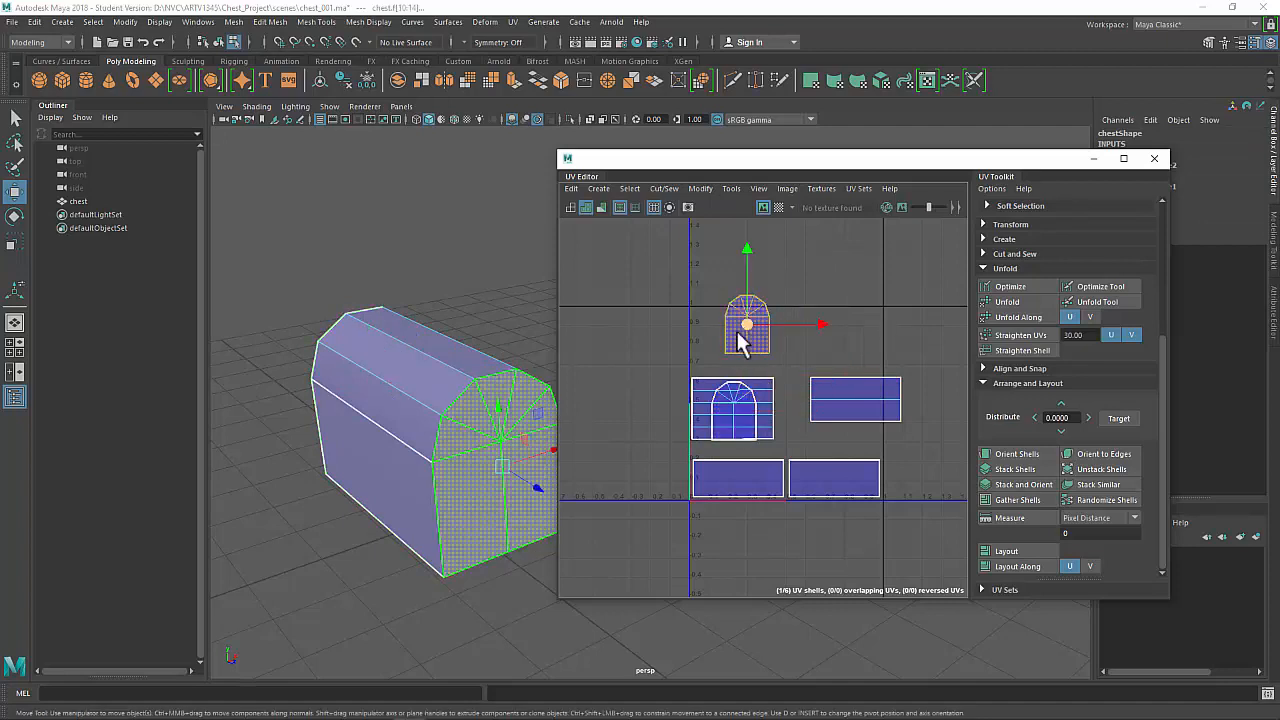
left_click_drag(736, 330, 723, 350)
Place the lid shell beside the arched ends, stack the bottom shell above it and shift both over the second side-wall shell.
left_click(767, 401)
left_click_drag(742, 410, 819, 318)
left_click(875, 397, "shift")
left_click(875, 342)
left_click(872, 368)
left_click(827, 379, "shift")
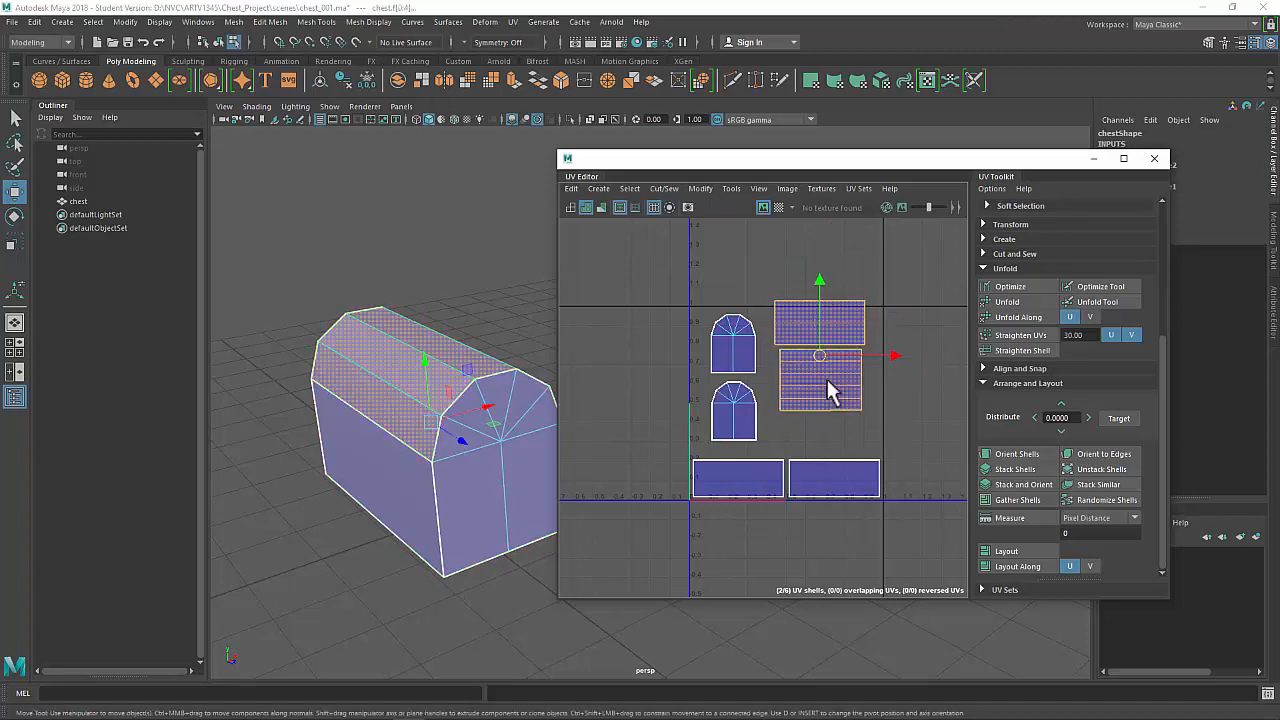
left_click_drag(826, 376, 837, 391)
left_click(764, 291)
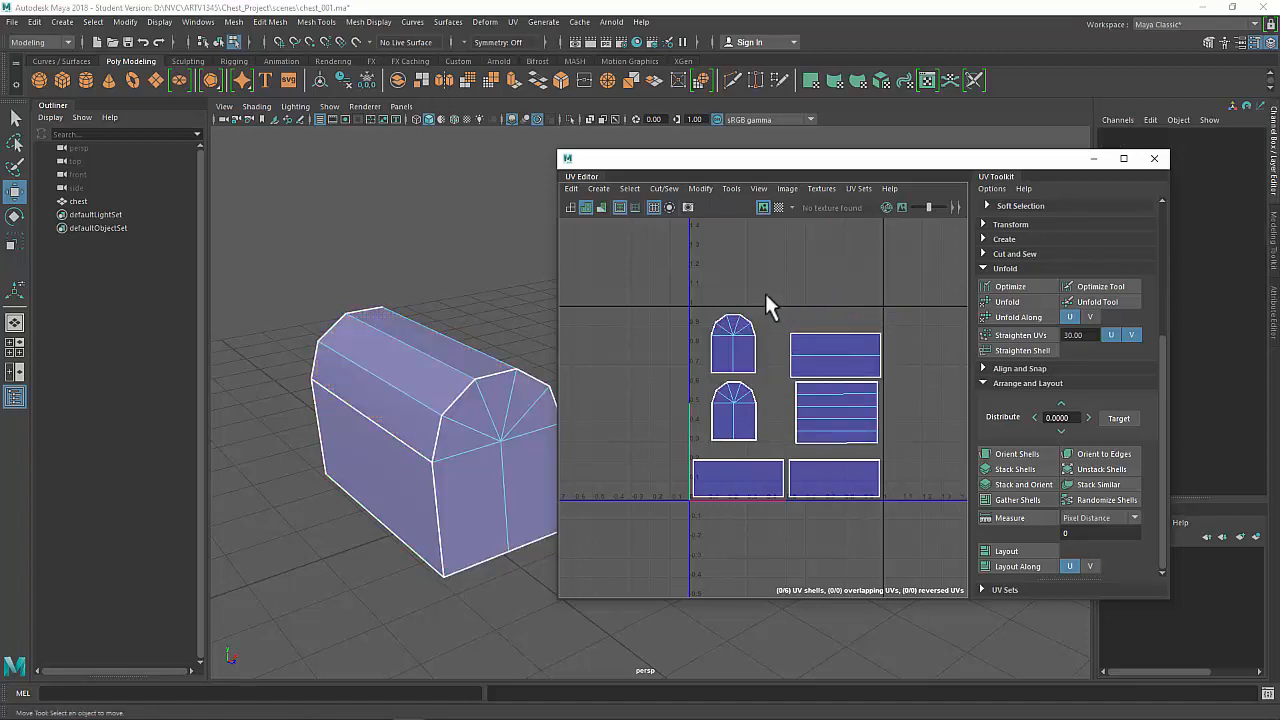
Shift the two arched end shells down slightly and move the bottom shell up toward the tile's upper edge.
left_click_drag(765, 293, 735, 387)
left_click(762, 332)
left_click(834, 363)
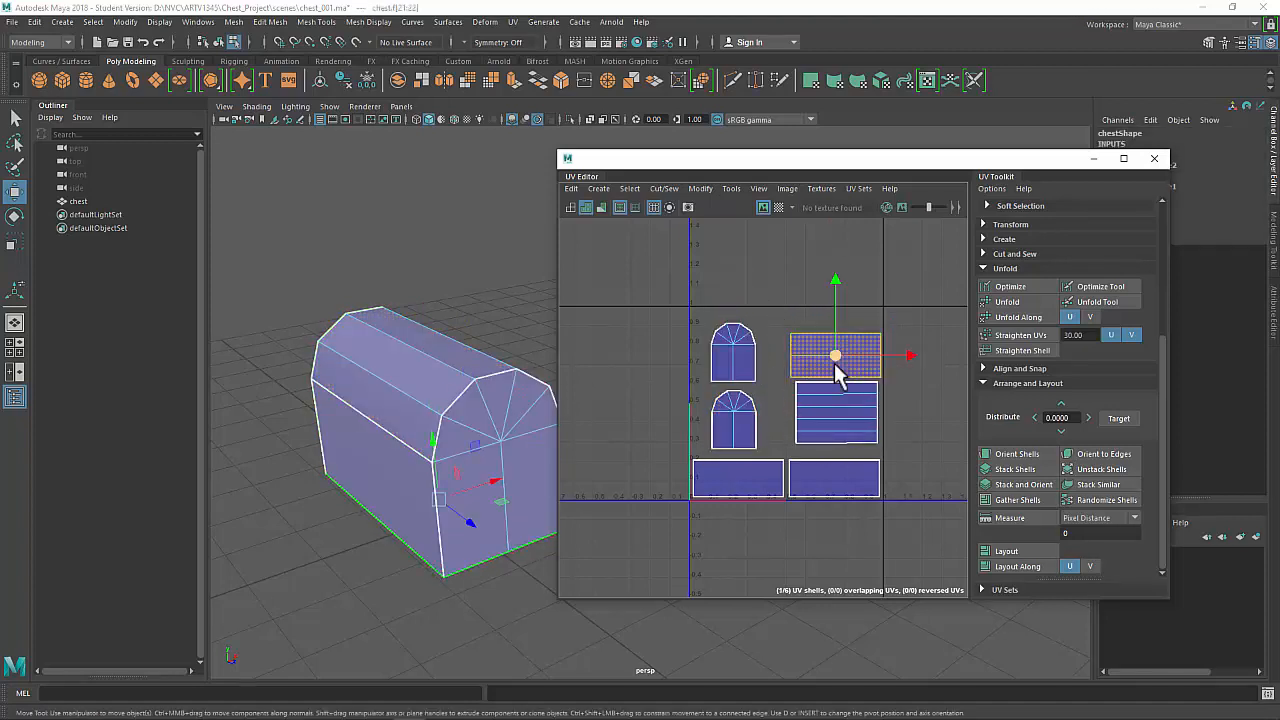
left_click_drag(834, 363, 834, 344)
Enlarge the lid shell slightly and line it up with the bottom shell above it.
left_click(840, 432)
mouse_move(834, 407)
left_mouse_down()
mouse_move(841, 391)
mouse_move(833, 405)
left_mouse_up()
key("r")
key("w")
left_click(770, 470)
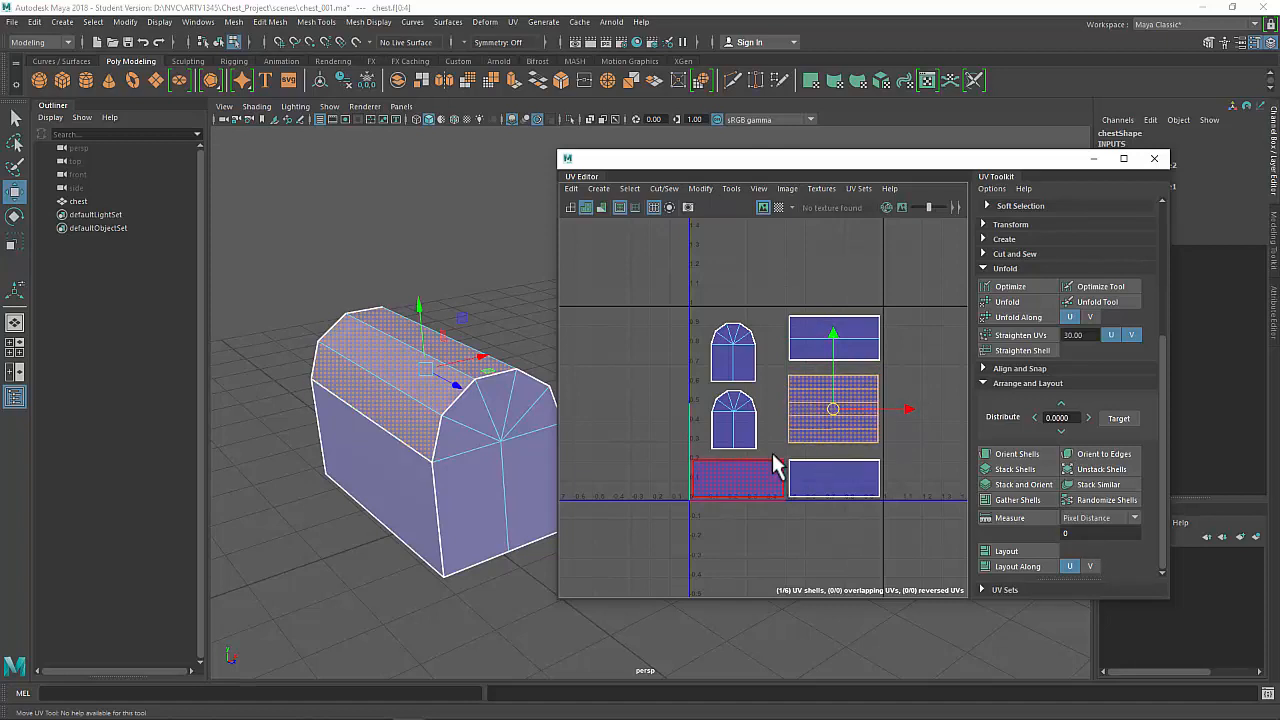
Scale all six UV shells up slightly to fill more of the 0–1 tile.
scroll(791, 402, "up", 4)
left_click_drag(650, 272, 923, 588)
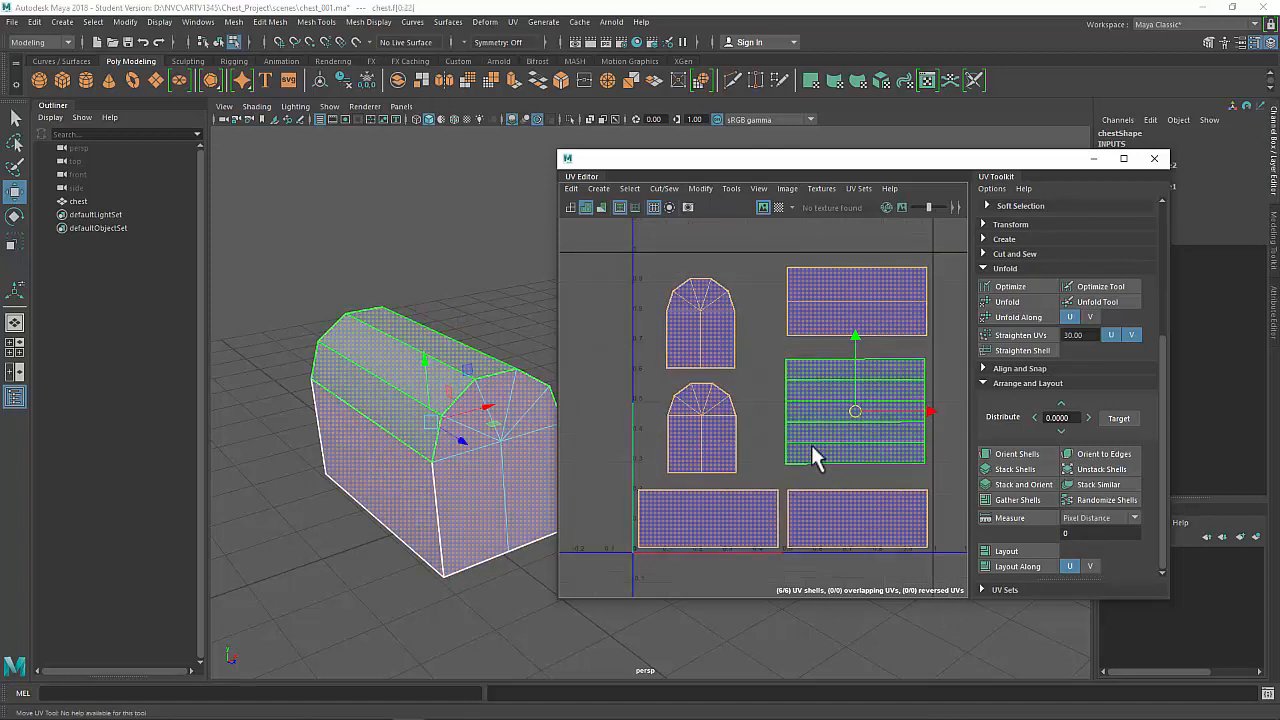
key("r")
left_click_drag(779, 405, 784, 412)
key("w")
Narrow the gap between the two side-wall shells and shift both slightly inward from the tile's borders.
left_click(800, 497)
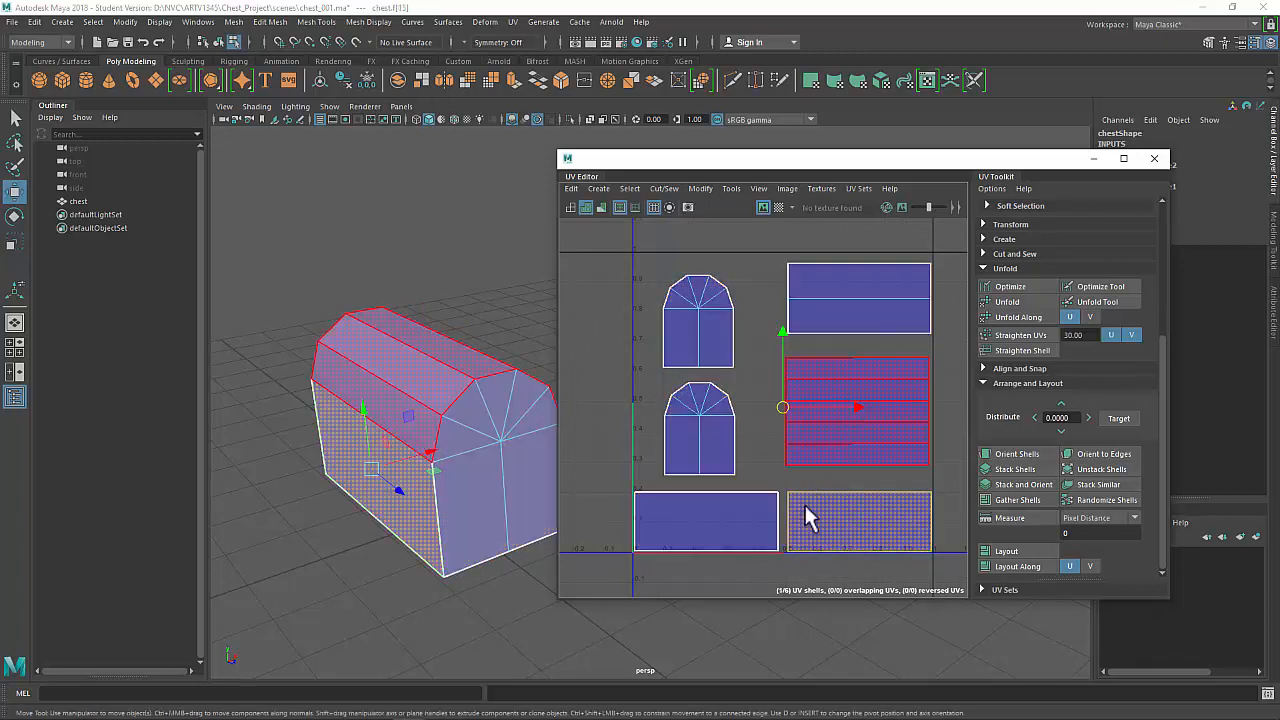
left_click(914, 515)
left_click_drag(928, 522, 924, 522)
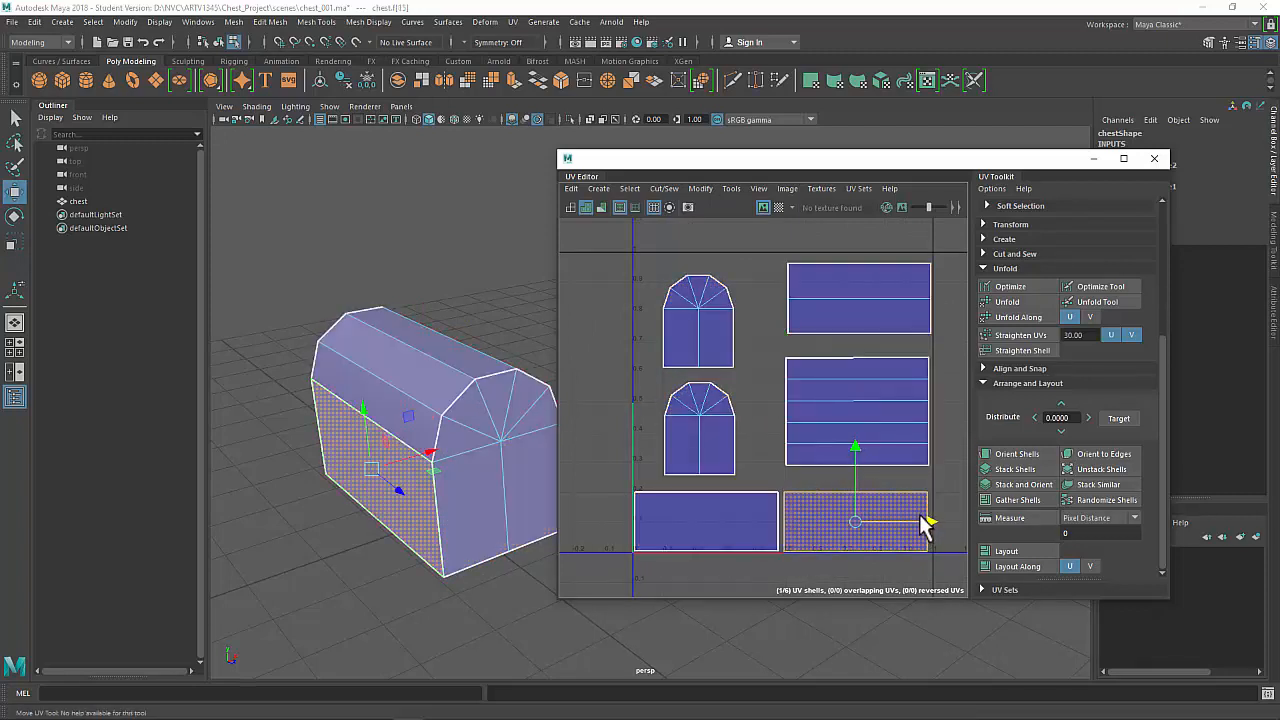
left_click(773, 510, "shift")
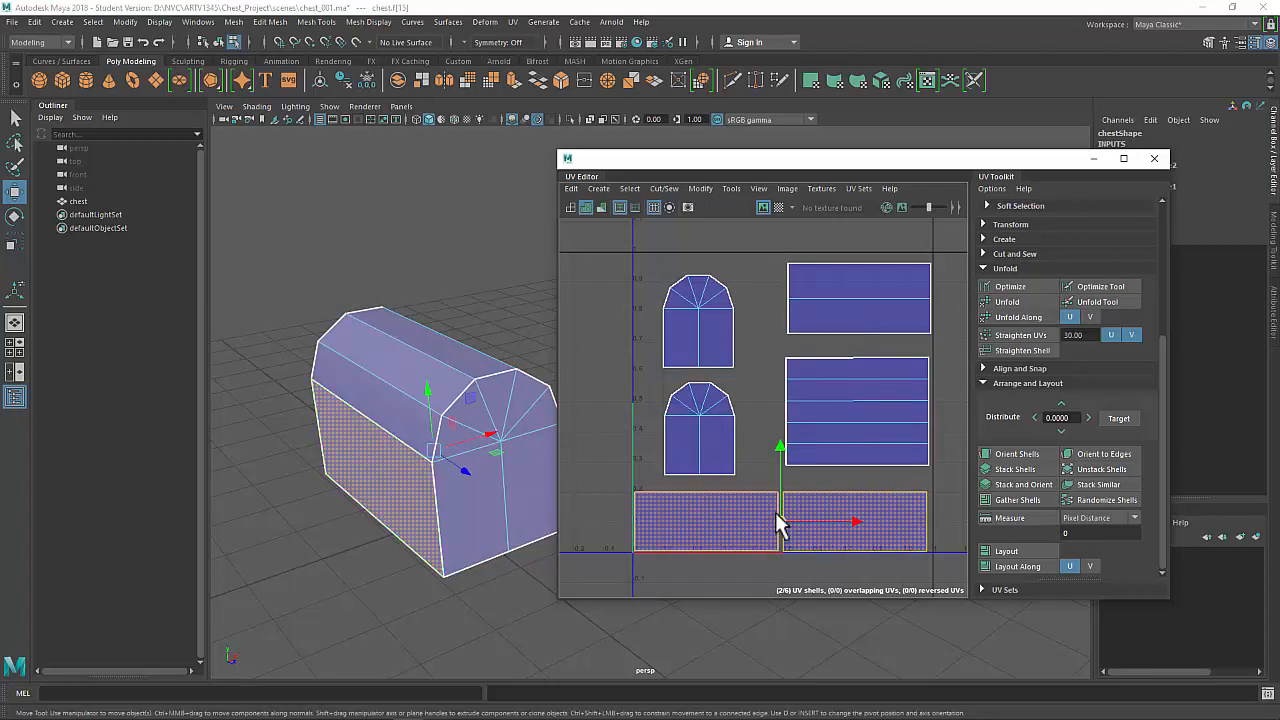
left_click_drag(775, 516, 779, 514)
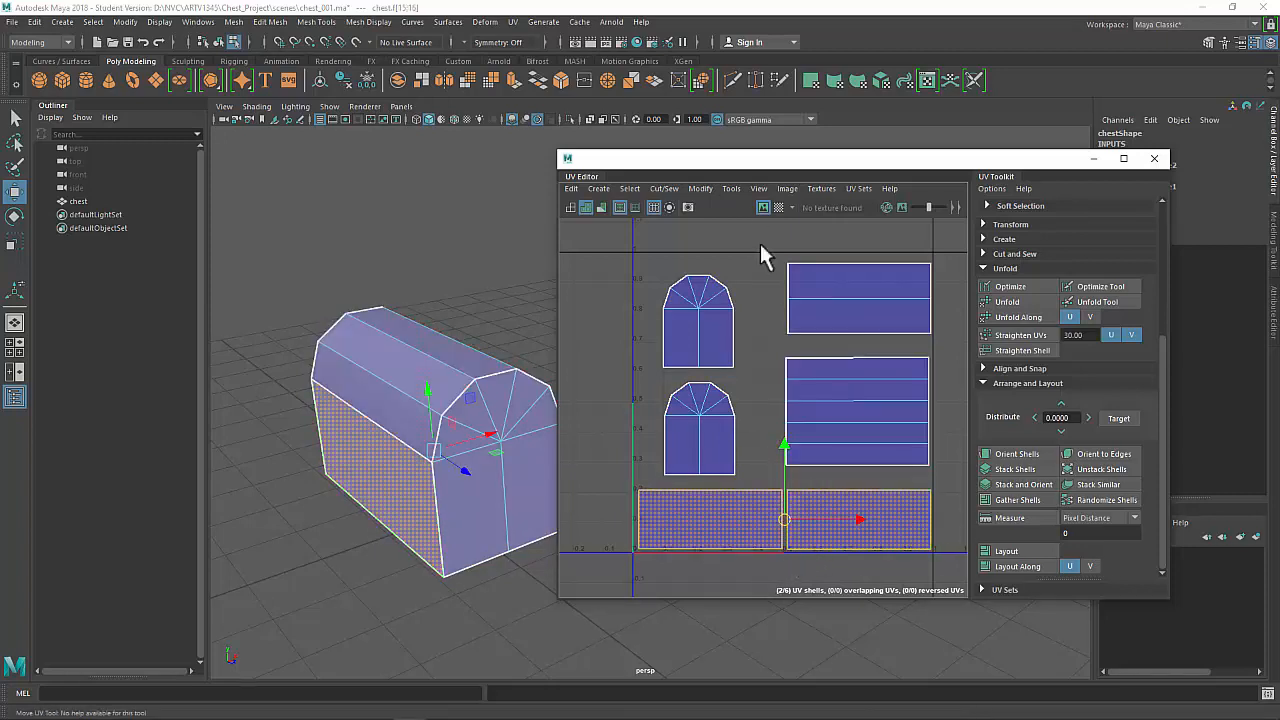
Nudge the lid and bottom shells together, slightly down and away from the tile's side border.
left_click(857, 420)
left_click(820, 331, "shift")
left_click_drag(857, 366, 851, 371)
left_click(766, 360)
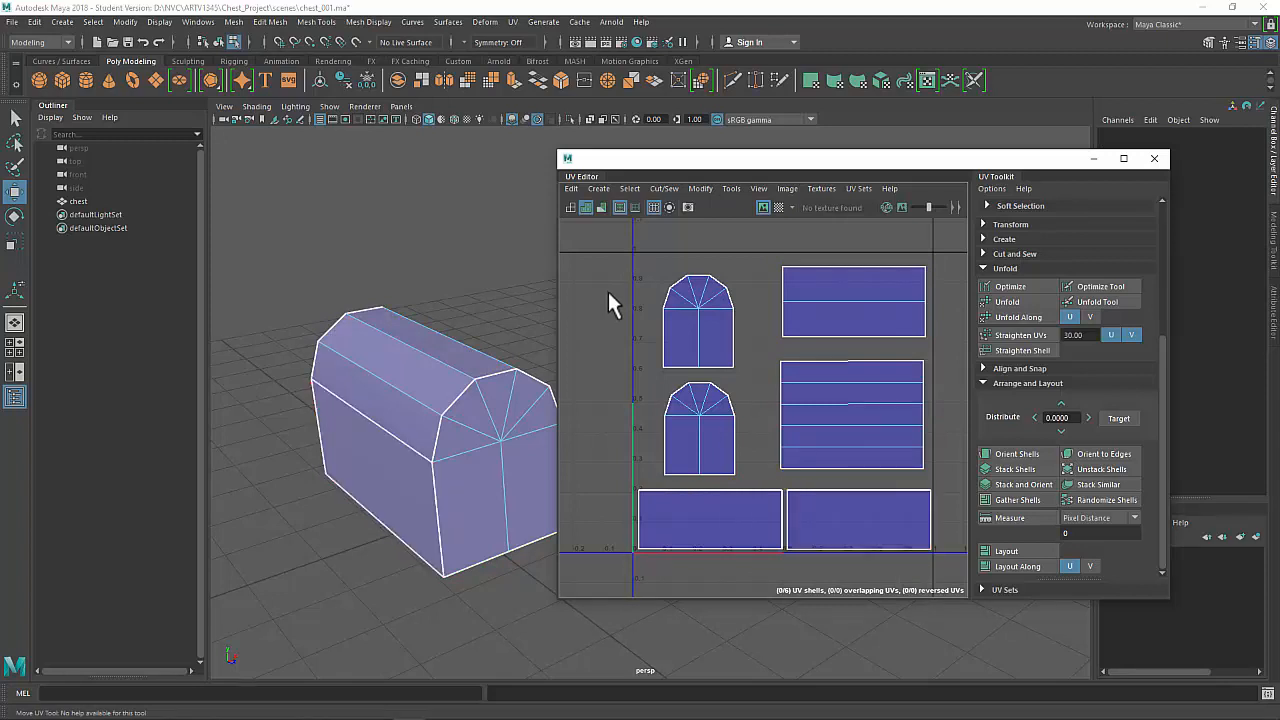
Nudge both arched end shells slightly inward and upward, keeping them aligned one above the other.
left_click(700, 425)
left_click_drag(700, 425, 704, 423)
left_click(706, 345)
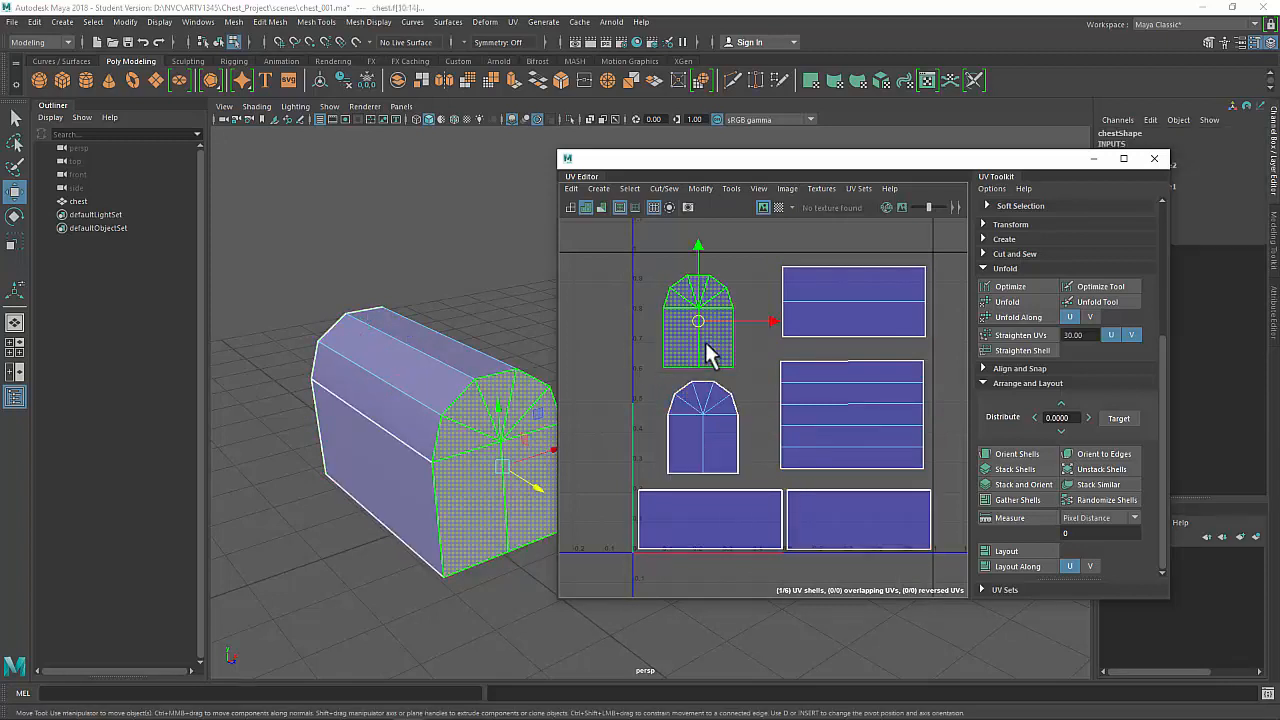
left_click_drag(702, 320, 707, 315)
left_click(721, 410)
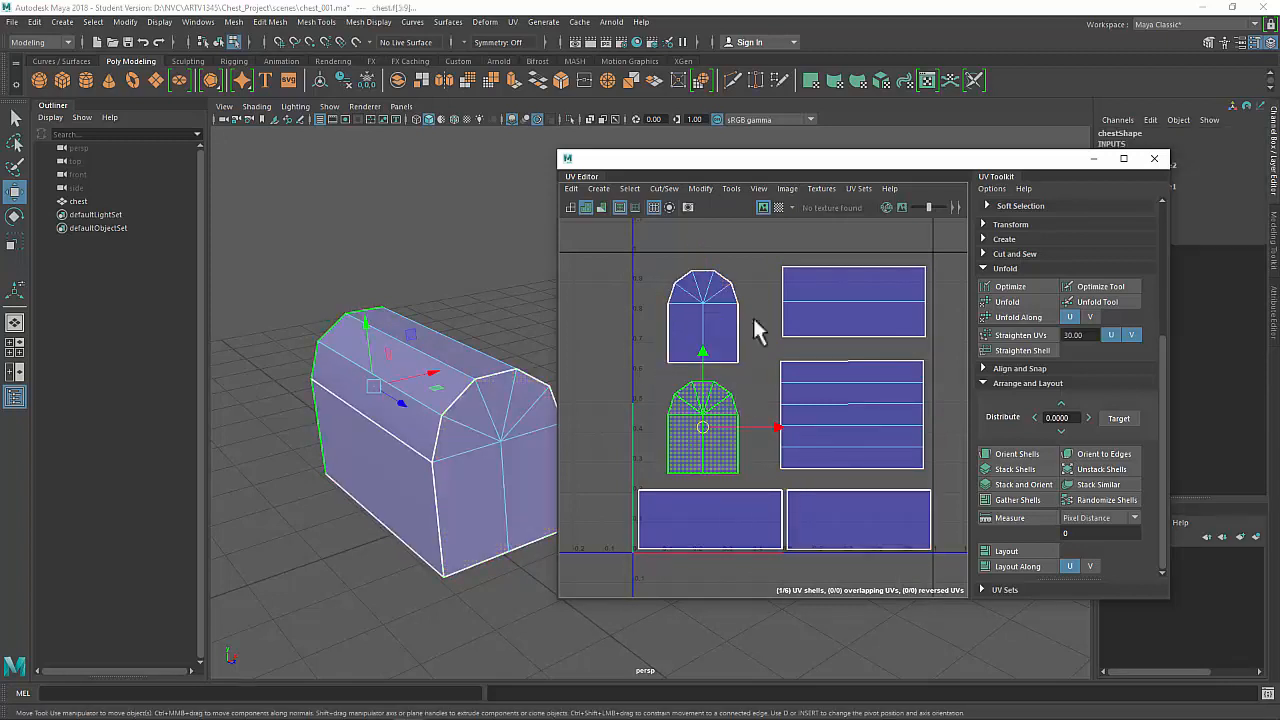
left_click(755, 316)
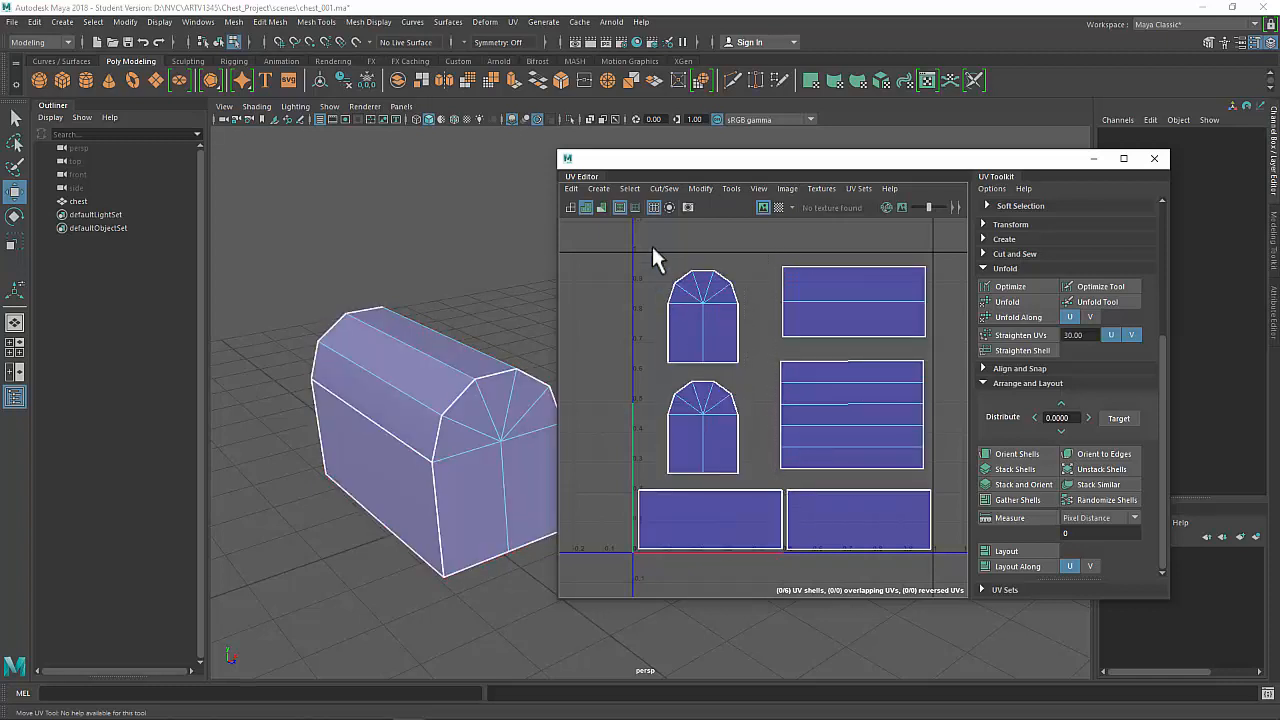
Examine the shells' spacing in the tile and check the chest for texture distortion with the checker map.
left_click_drag(642, 229, 643, 483)
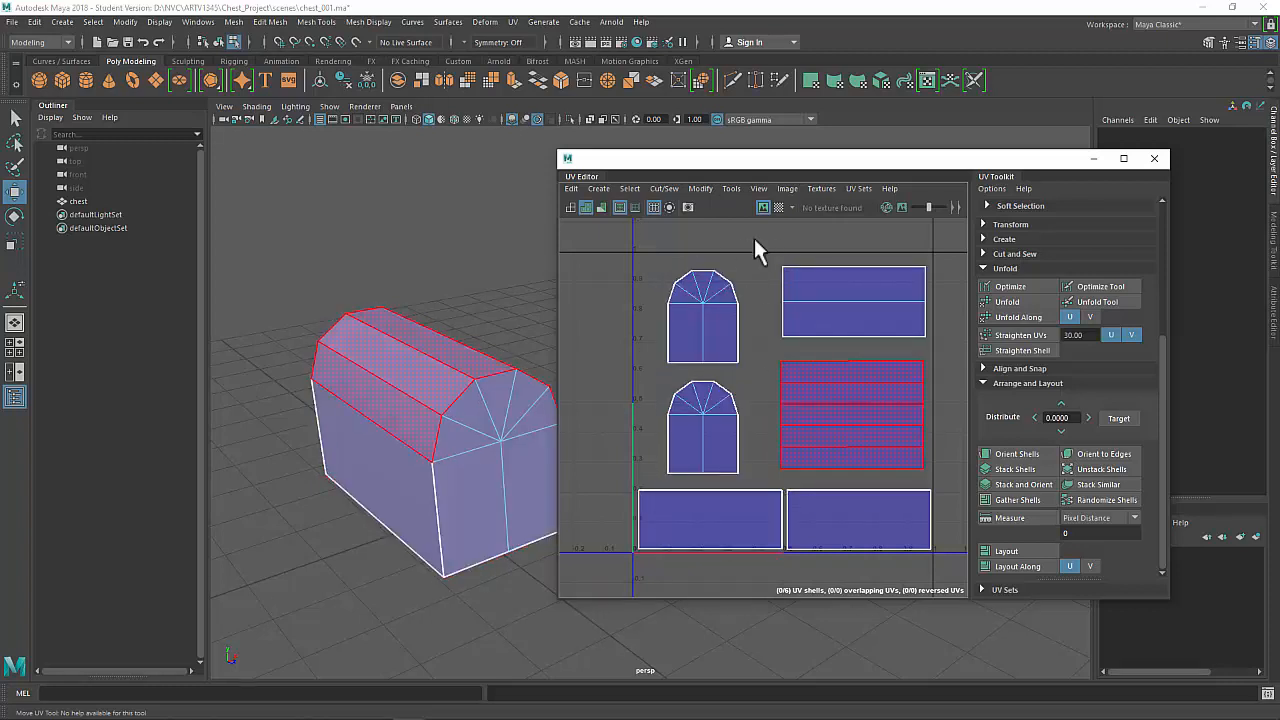
left_click_drag(953, 550, 575, 240)
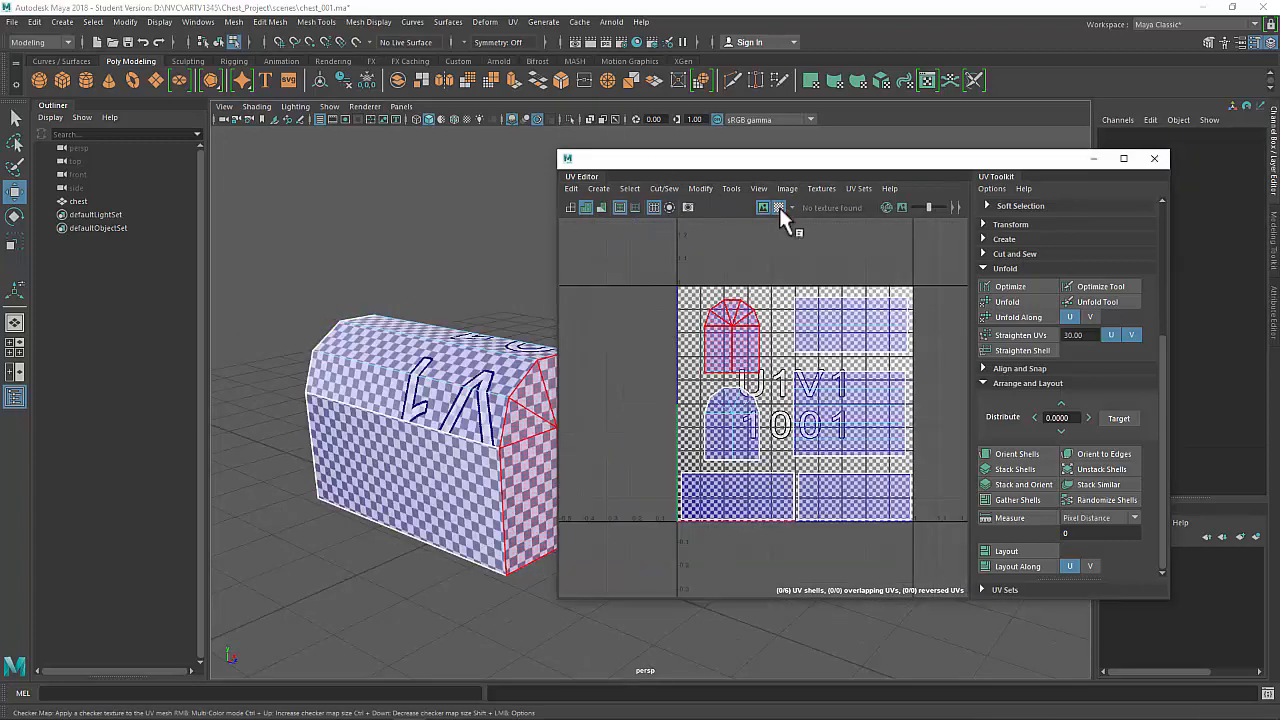
left_click(779, 208)
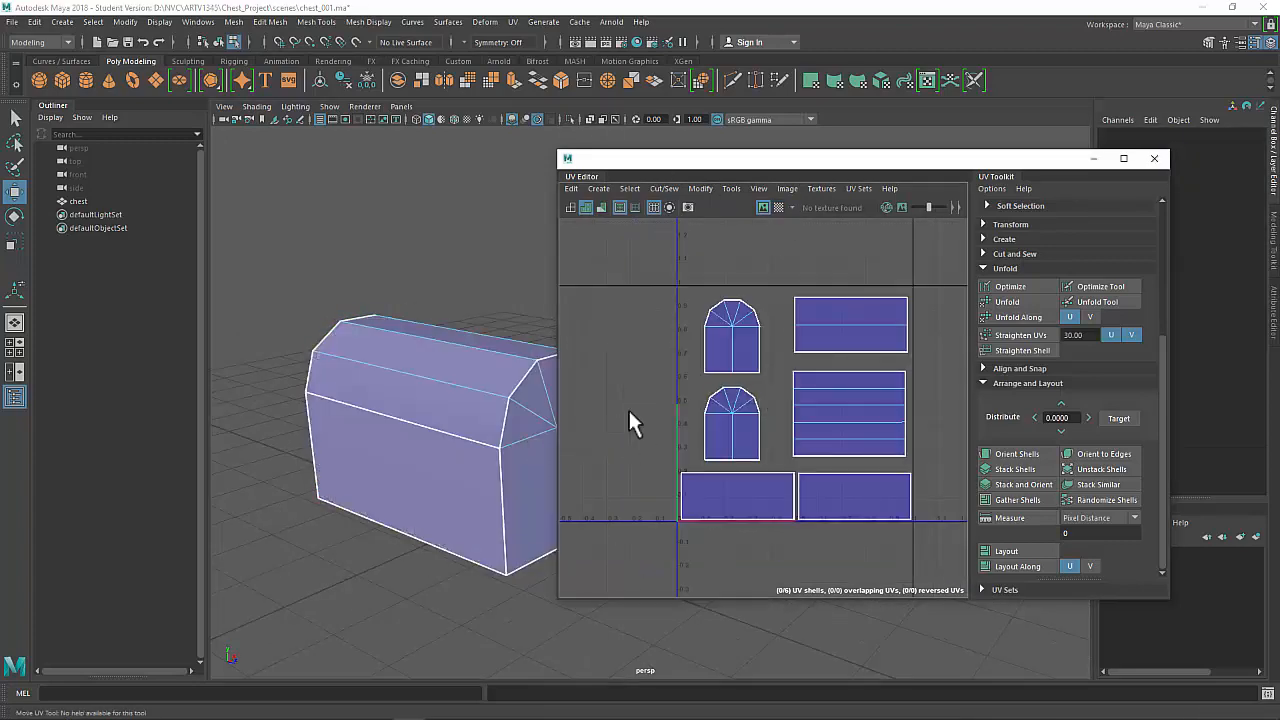
left_click(779, 207)
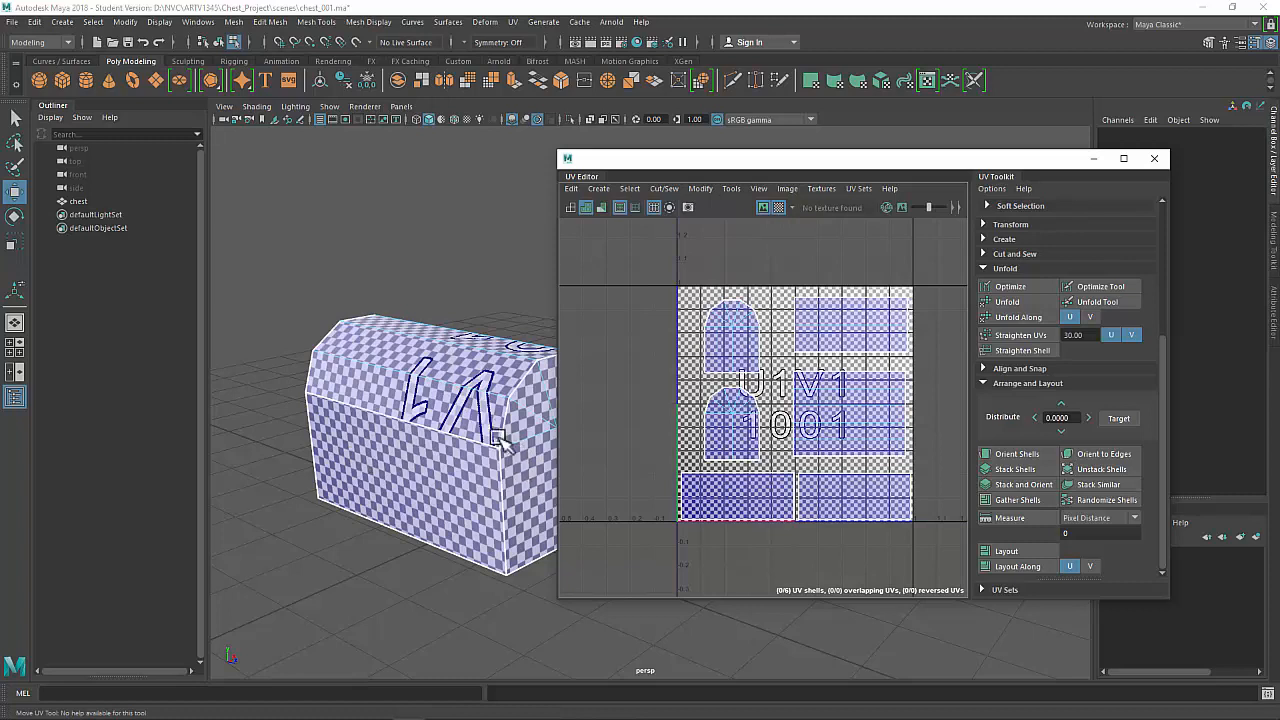
left_click(779, 207)
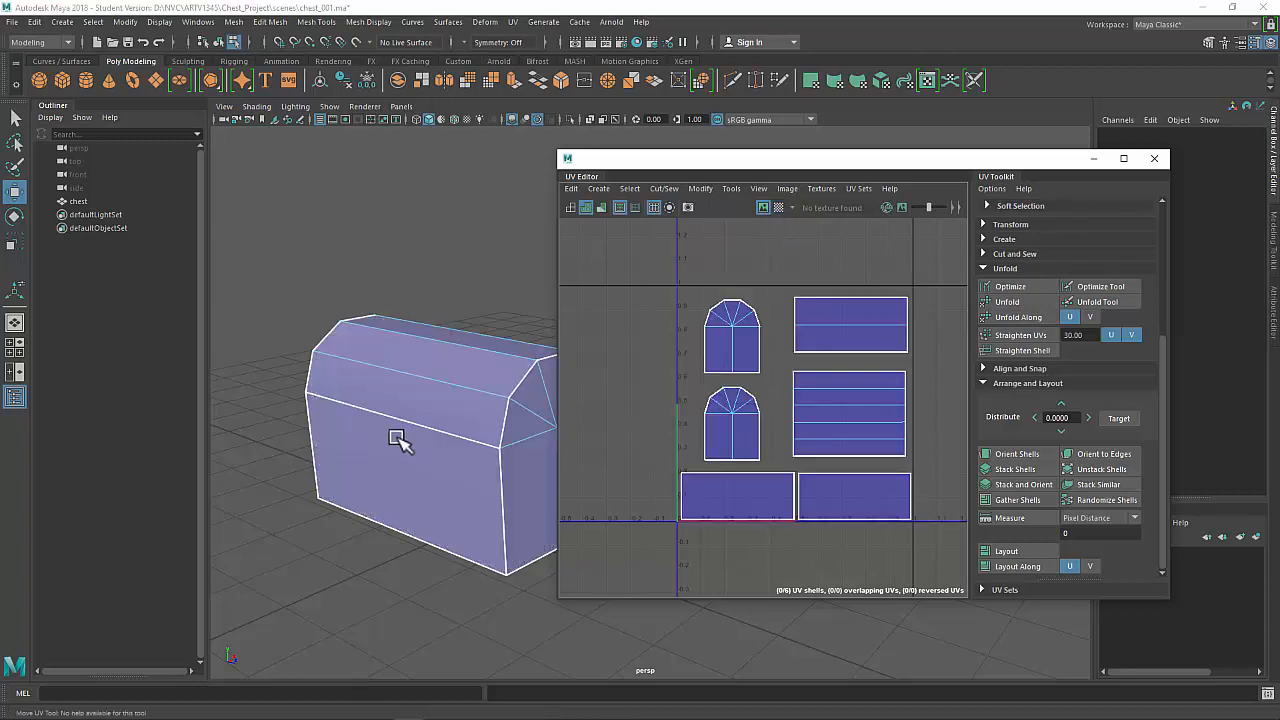
left_click_drag(670, 273, 917, 527)
left_click(676, 505)
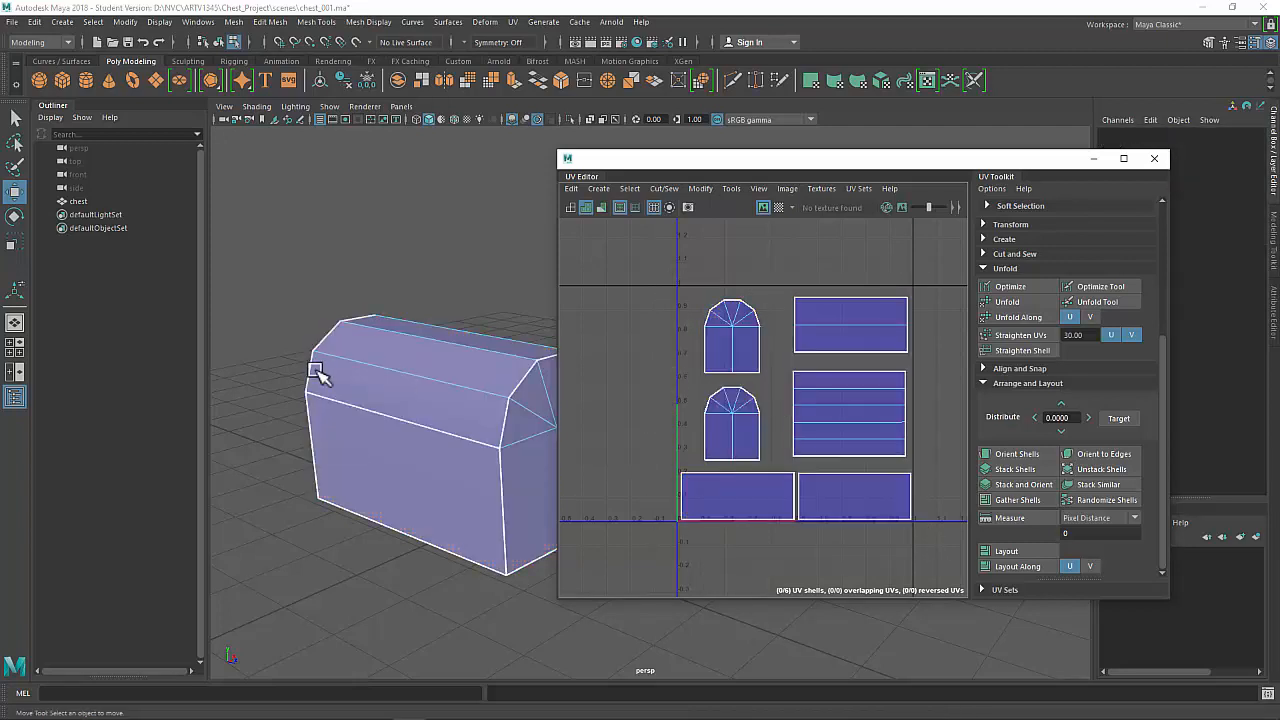
Return to object mode with the whole chest selected and open the UV Snapshot options.
right_click_drag(317, 322, 389, 270)
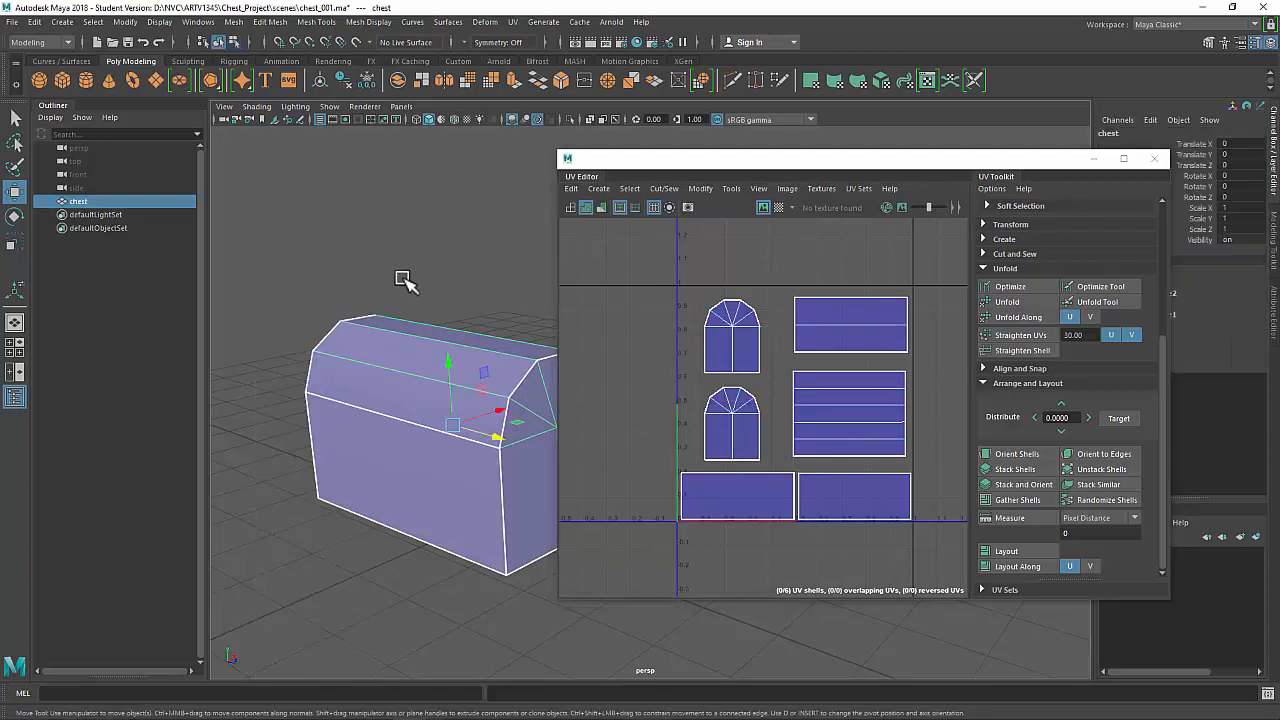
left_click(476, 310)
left_click(468, 529)
left_click(789, 189)
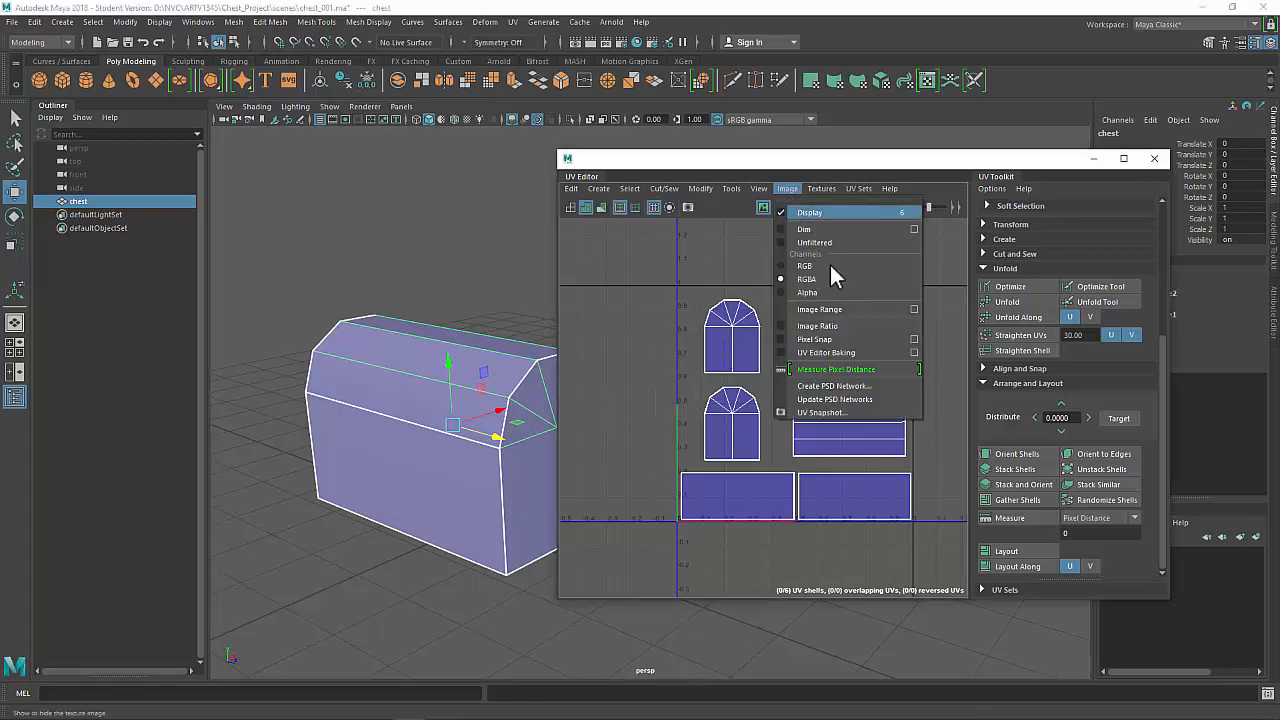
left_click(827, 413)
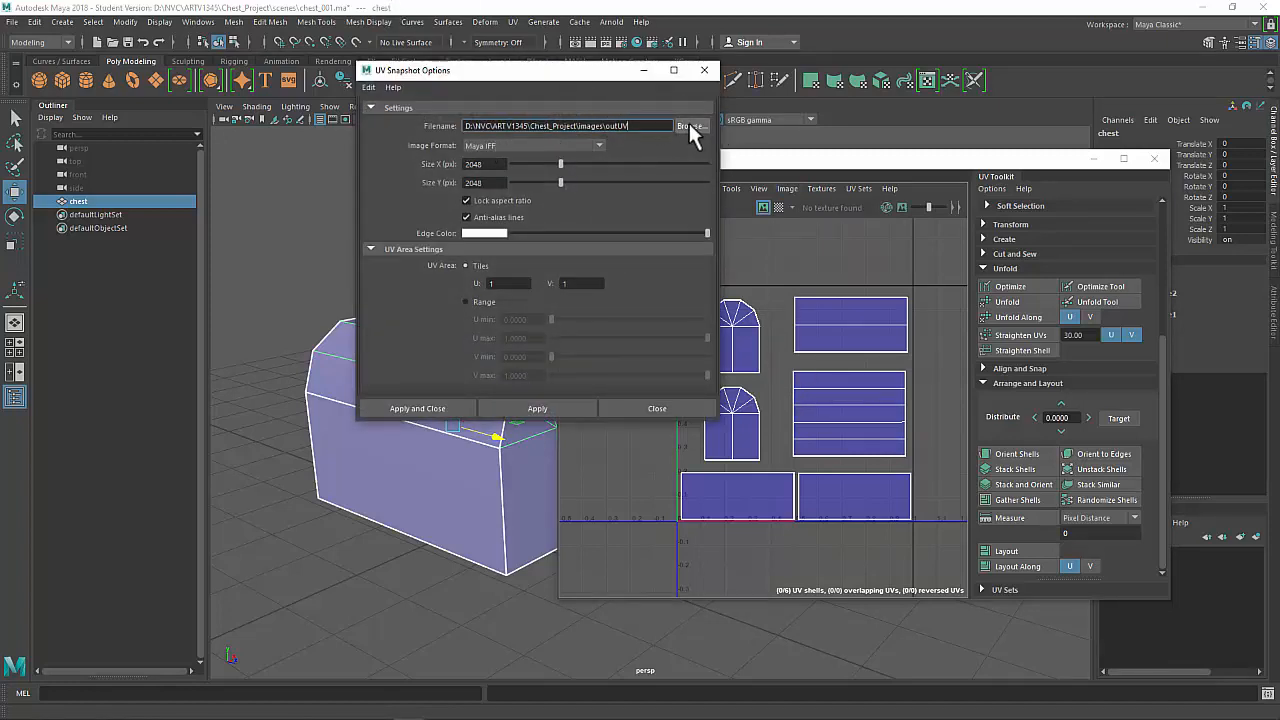
Set the UV snapshot's file name to chest_uv in the project's images folder.
left_click_drag(634, 126, 592, 126)
left_click(584, 129)
double_click(582, 126)
left_click(640, 127)
double_click(583, 126)
left_click(632, 127)
left_click_drag(640, 127, 615, 127)
left_click(688, 126)
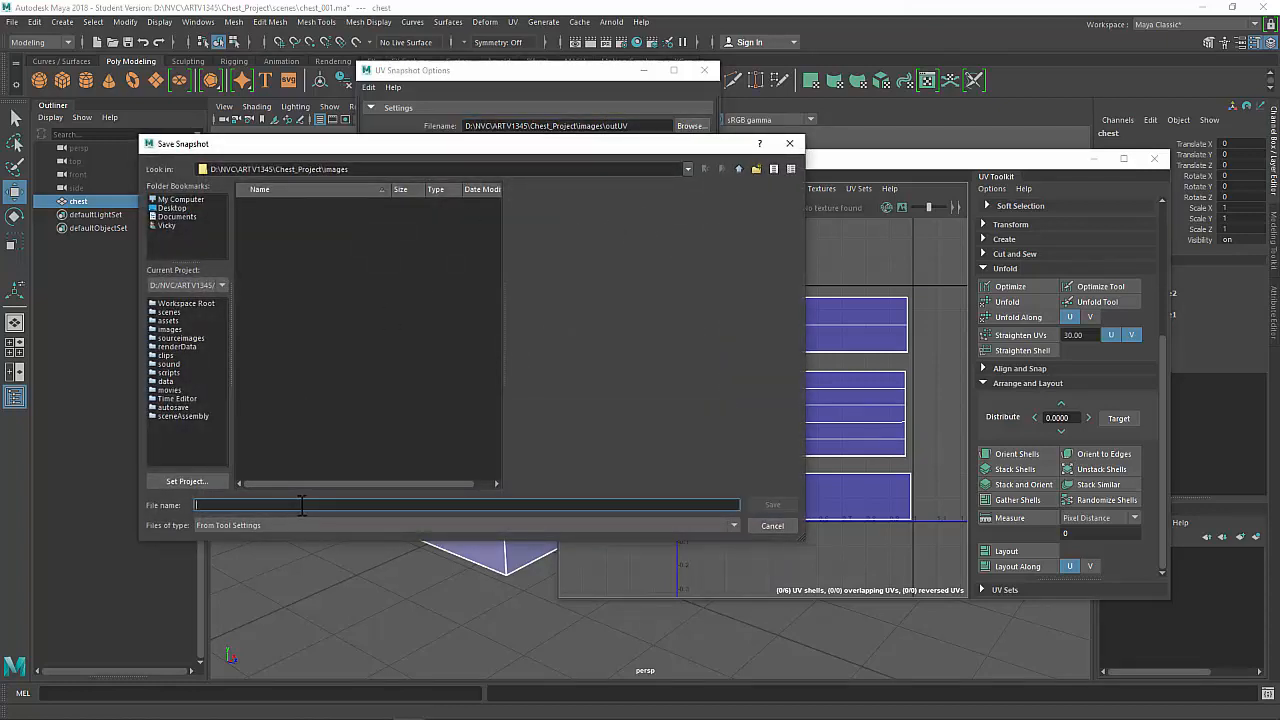
type("chest_uv")
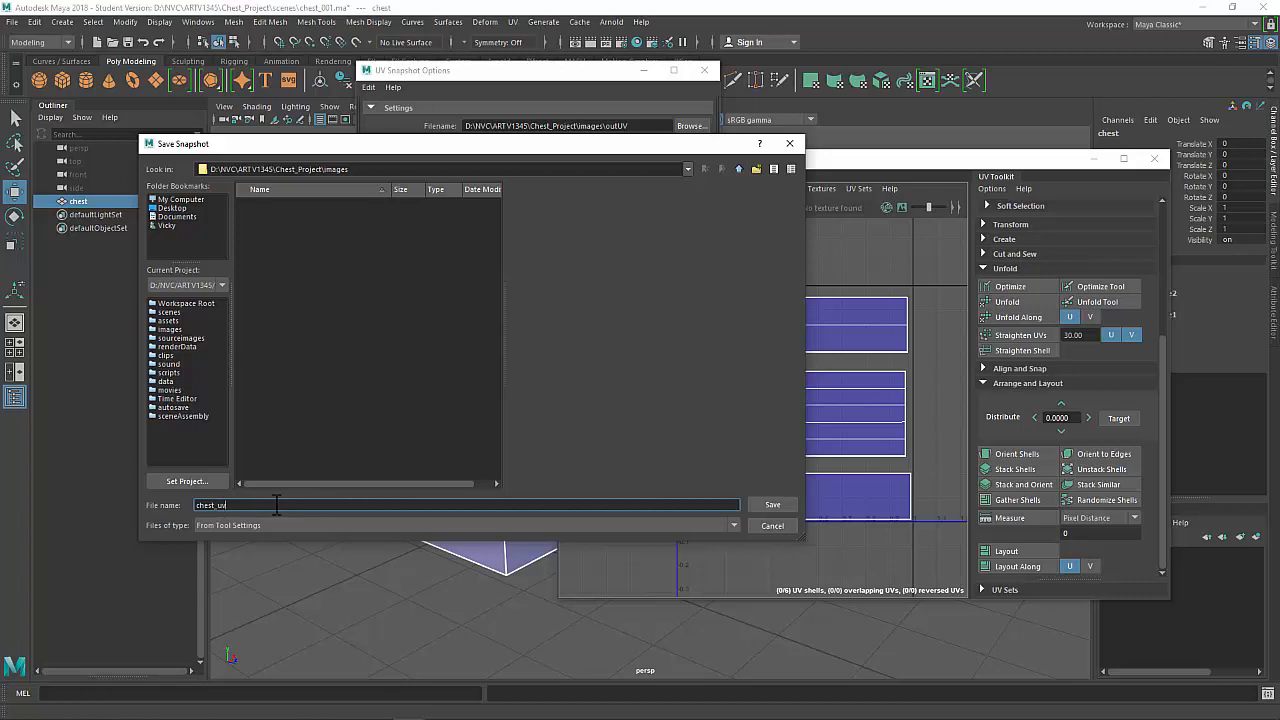
left_click(765, 506)
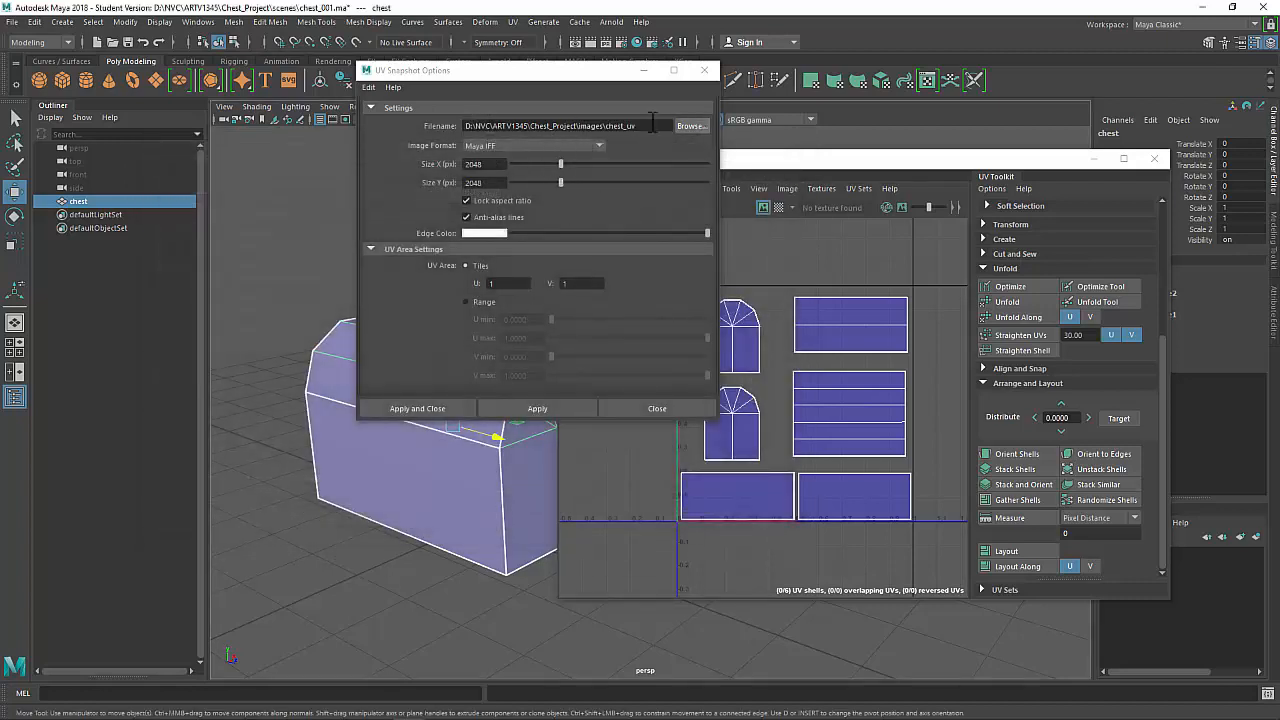
Export the UV snapshot as a JPEG at 1024 × 1024 px.
left_click(545, 144)
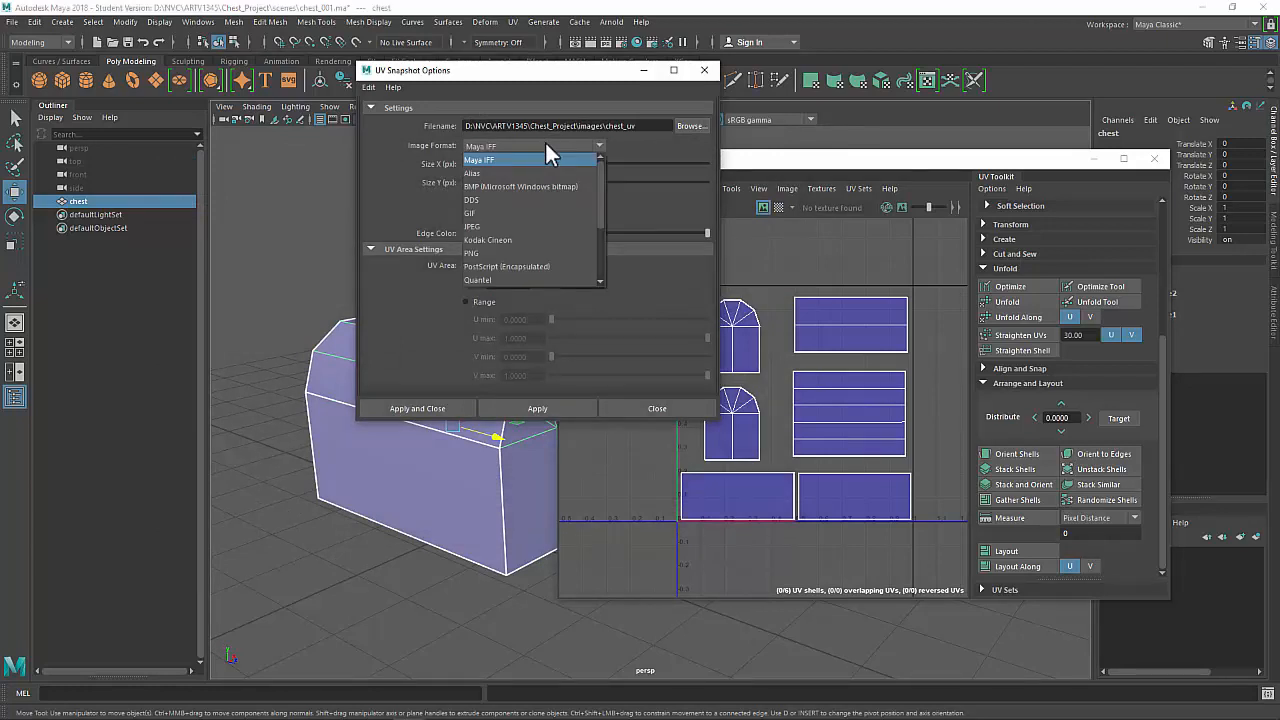
left_click(510, 227)
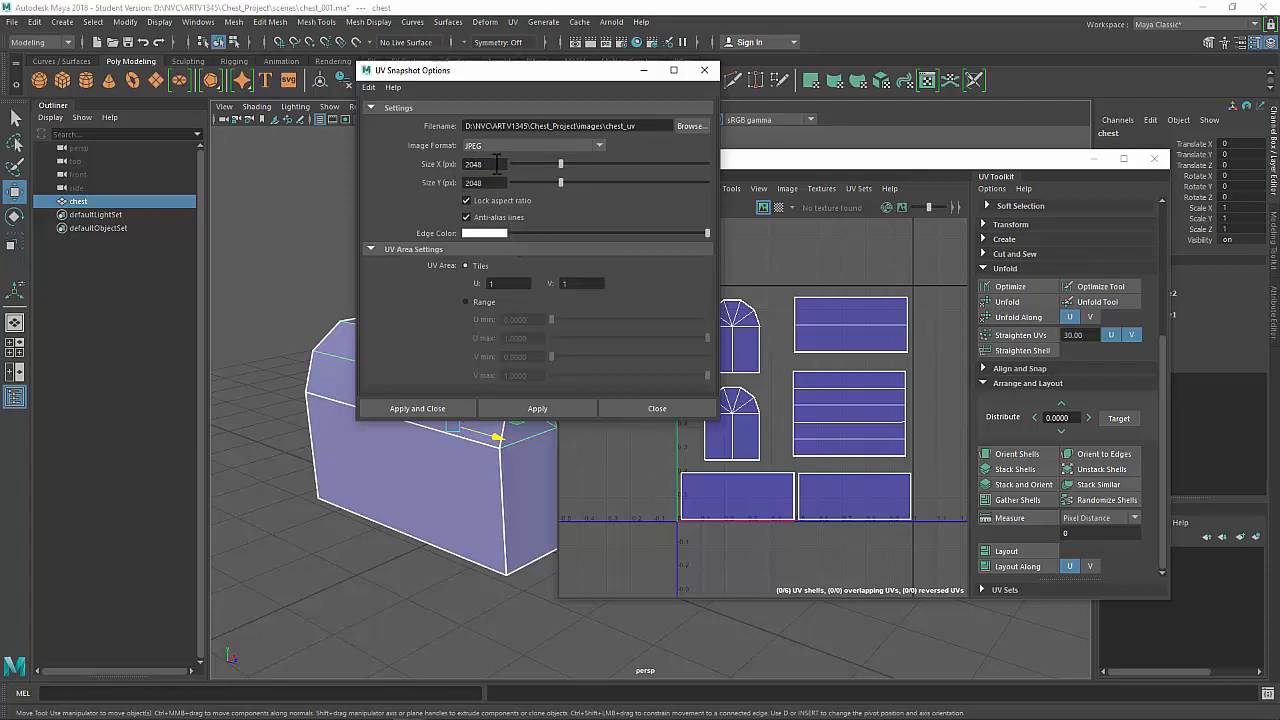
left_click(497, 164)
left_click(492, 183)
double_click(474, 164)
key("Return")
type("512")
key("Return")
type("2")
type("1024")
left_click(485, 182)
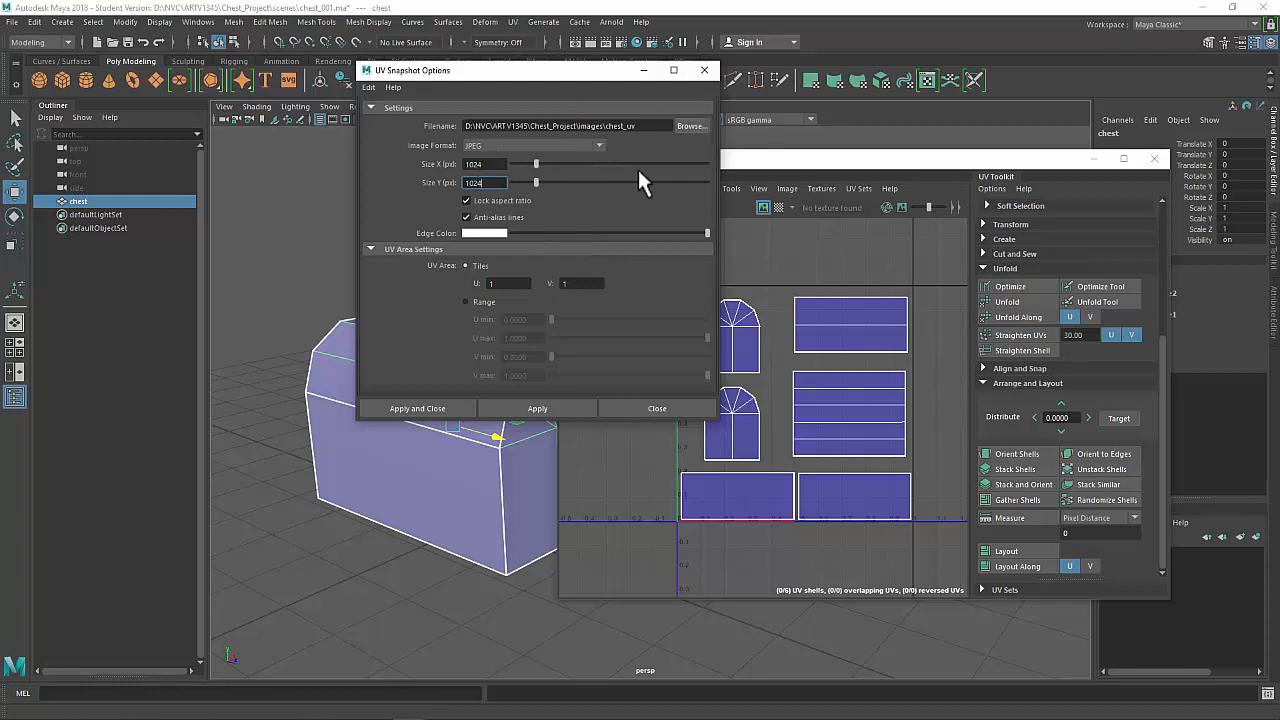
left_click(455, 410)
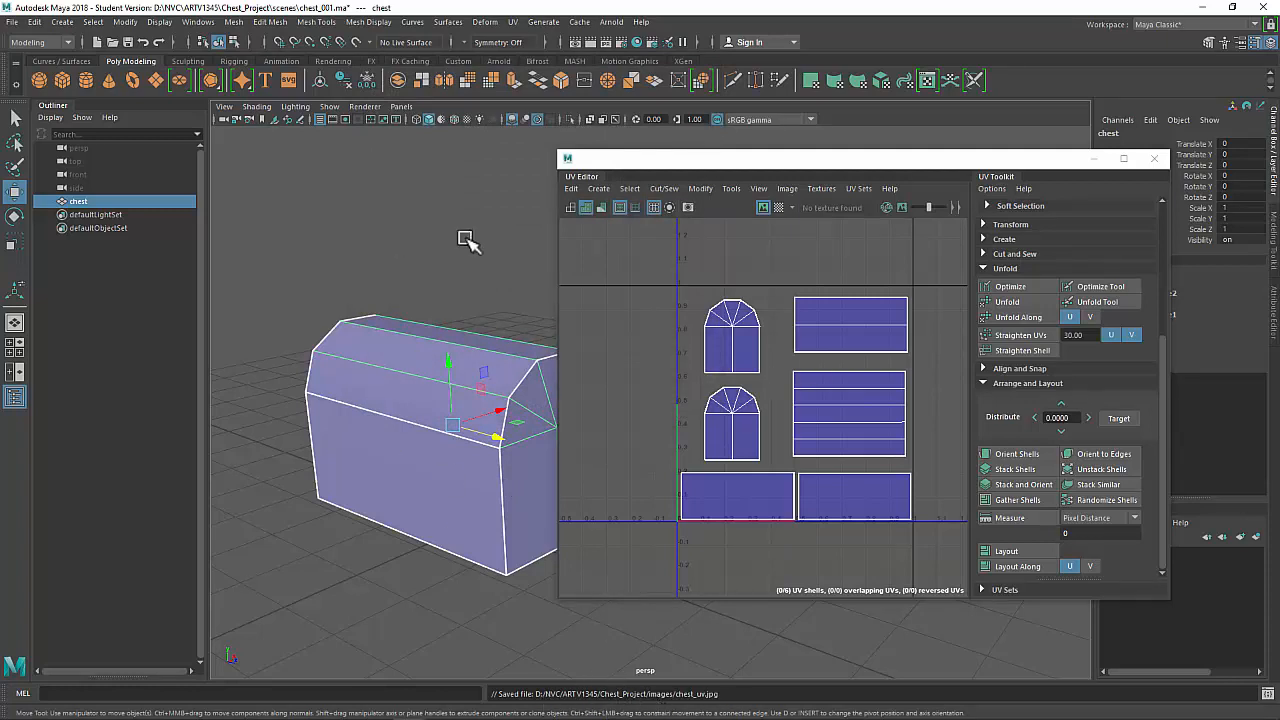
Deselect the chest and view the exported chest_uv.jpg in the Chest_Project images folder in File Explorer.
right_click_drag(443, 349, 495, 283)
left_click(452, 251)
key("alt+Tab")
left_click_drag(480, 126, 526, 123)
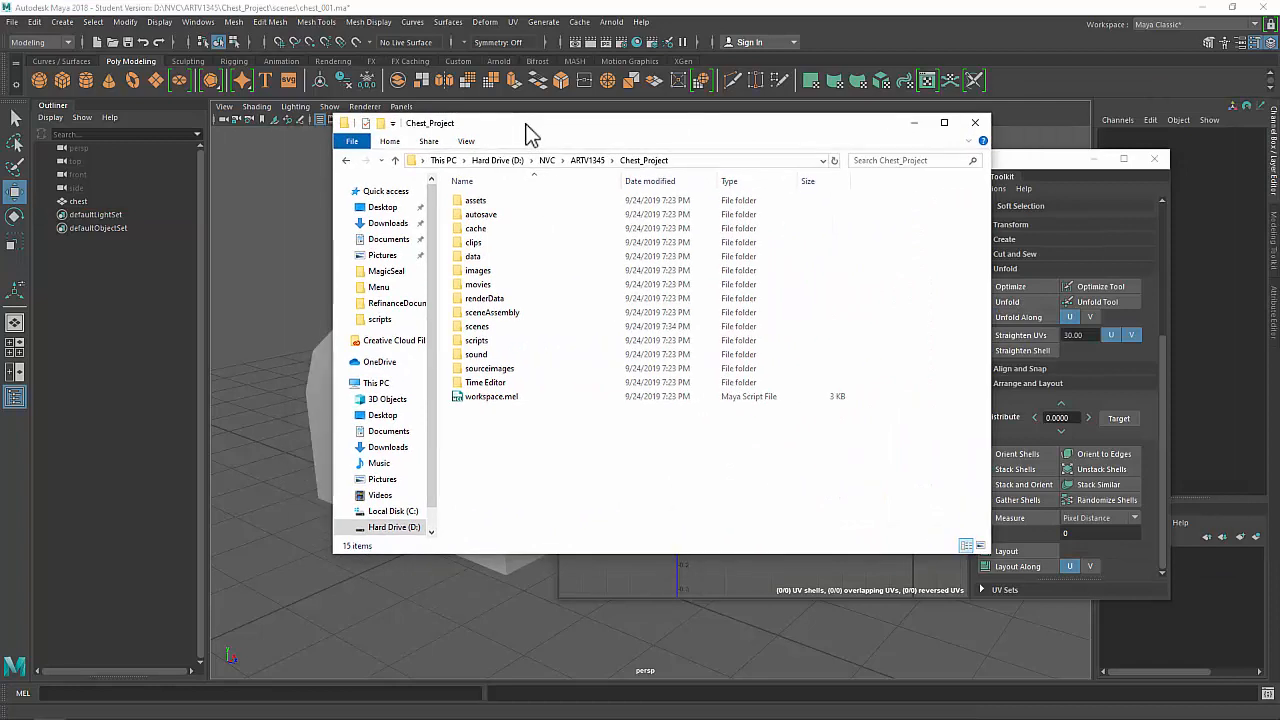
left_click(481, 274)
double_click(481, 274)
left_click(504, 246)
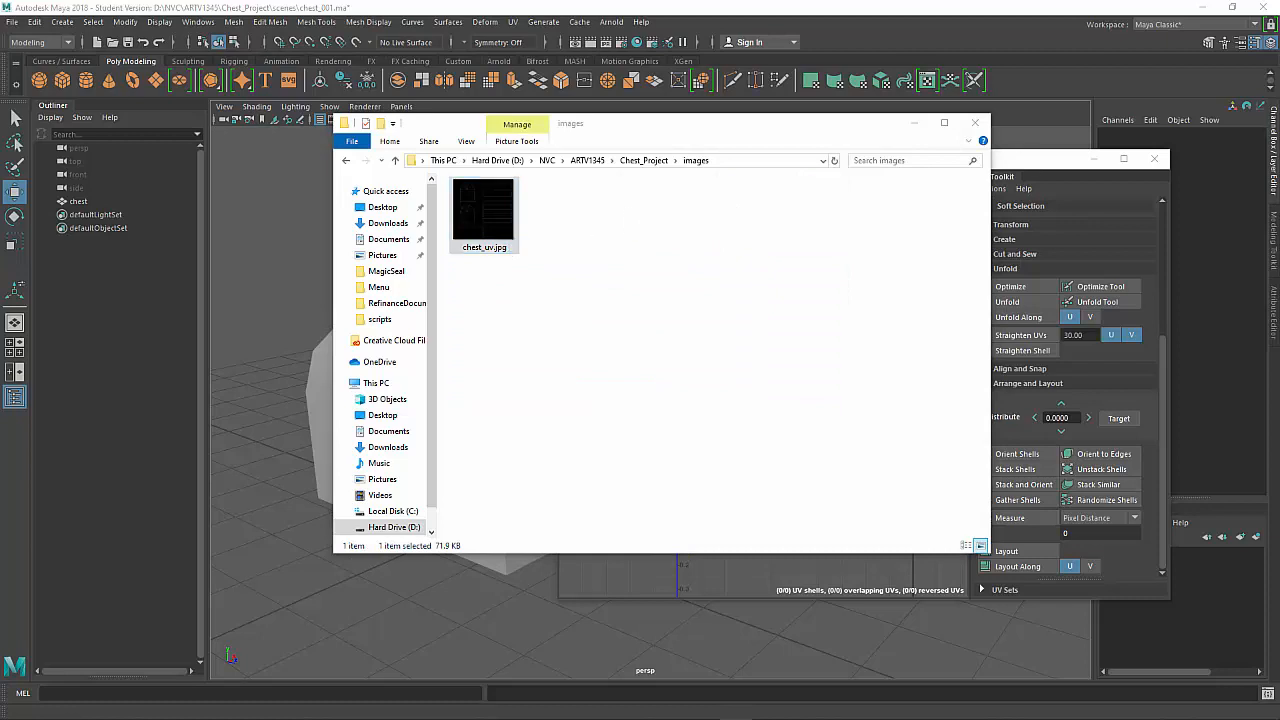
key("Return")
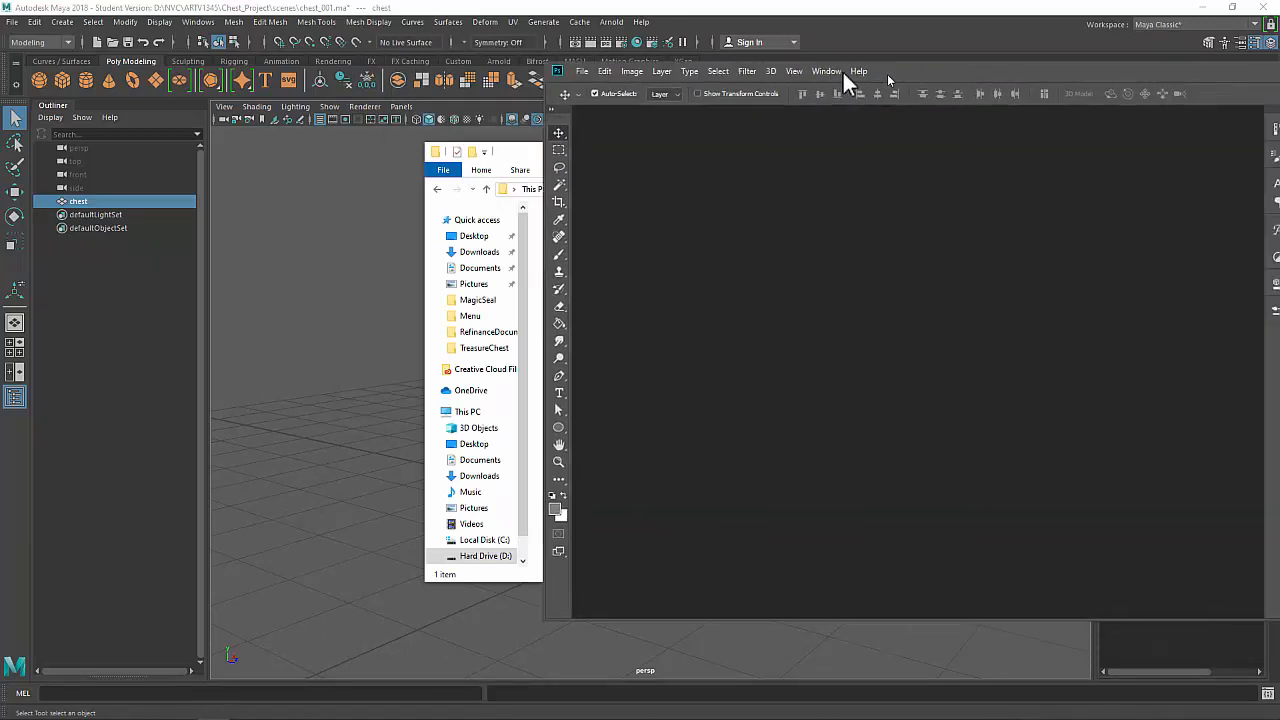
Switch to Photoshop, maximize its window and open chest_uv.jpg from the project's images folder.
left_click_drag(842, 70, 441, 94)
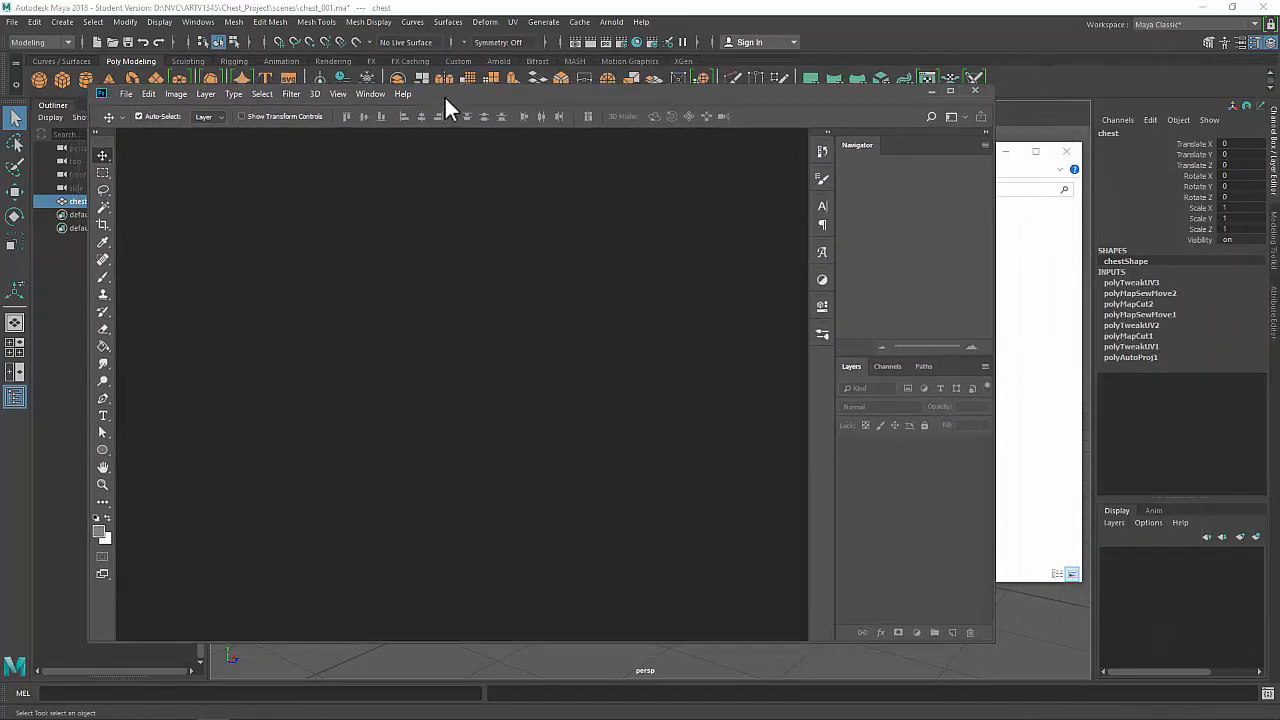
left_click(1054, 430)
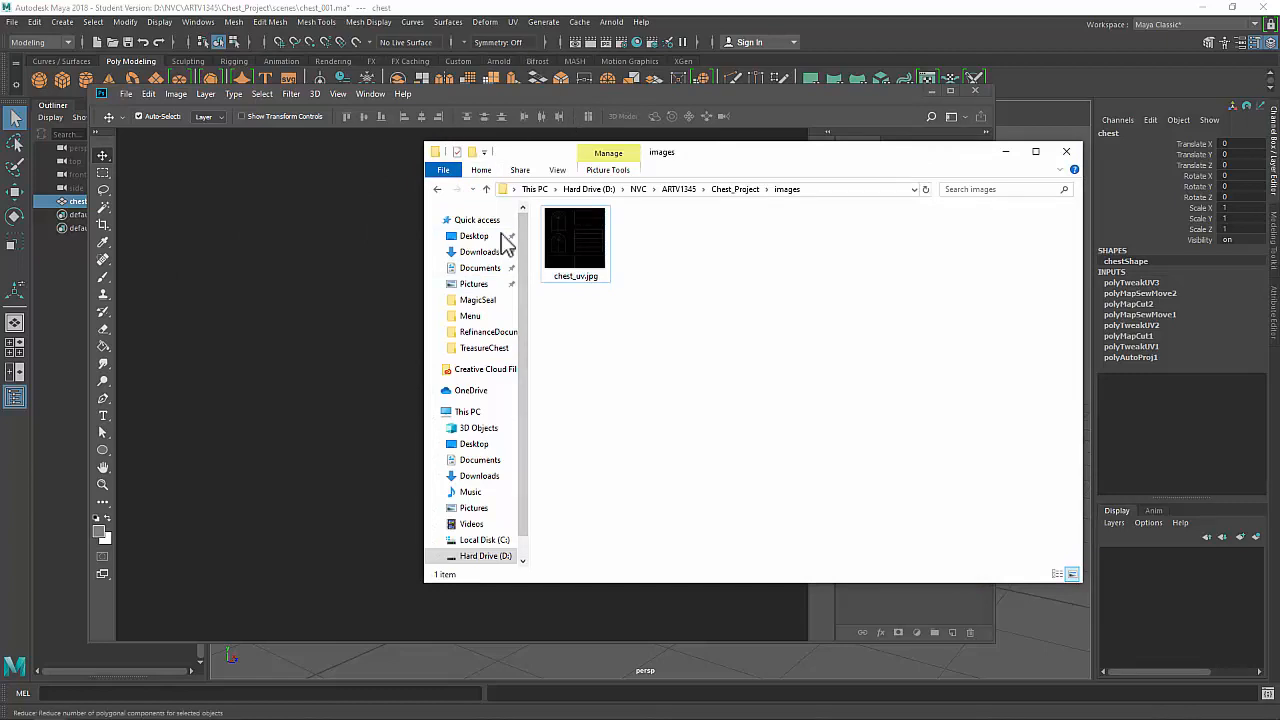
left_click(465, 91)
double_click(571, 91)
left_click(36, 8)
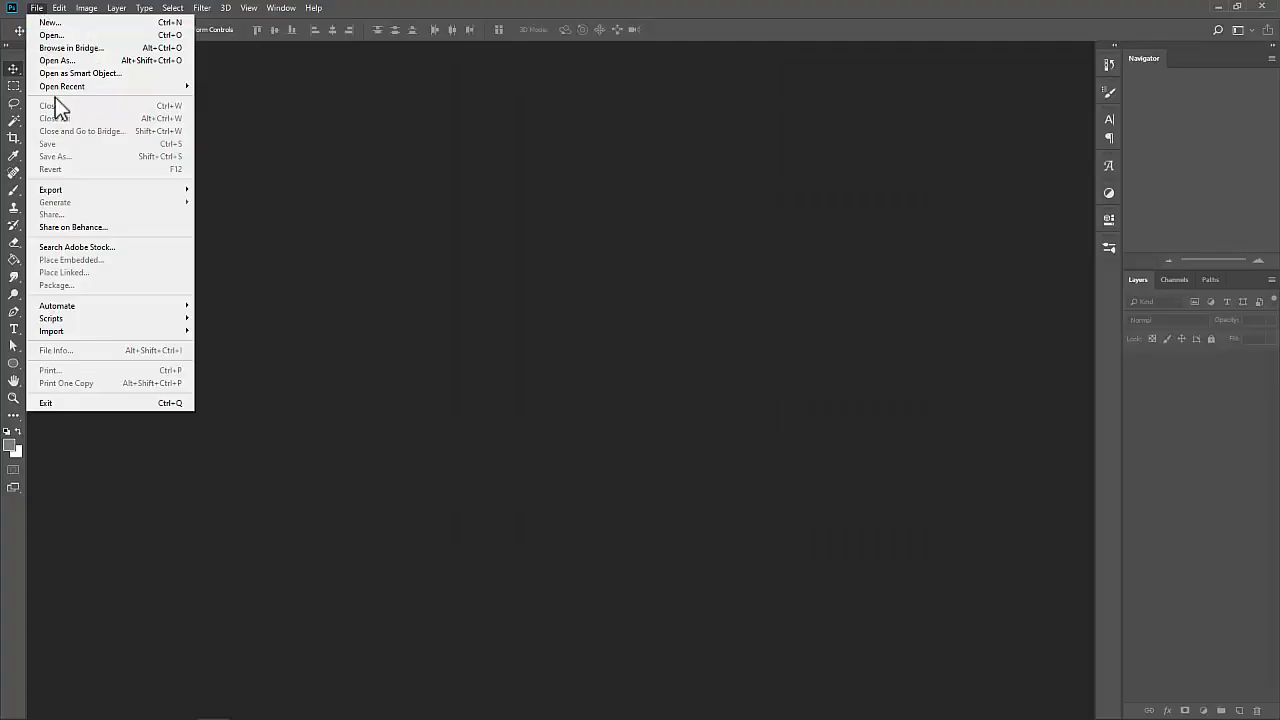
left_click(62, 40)
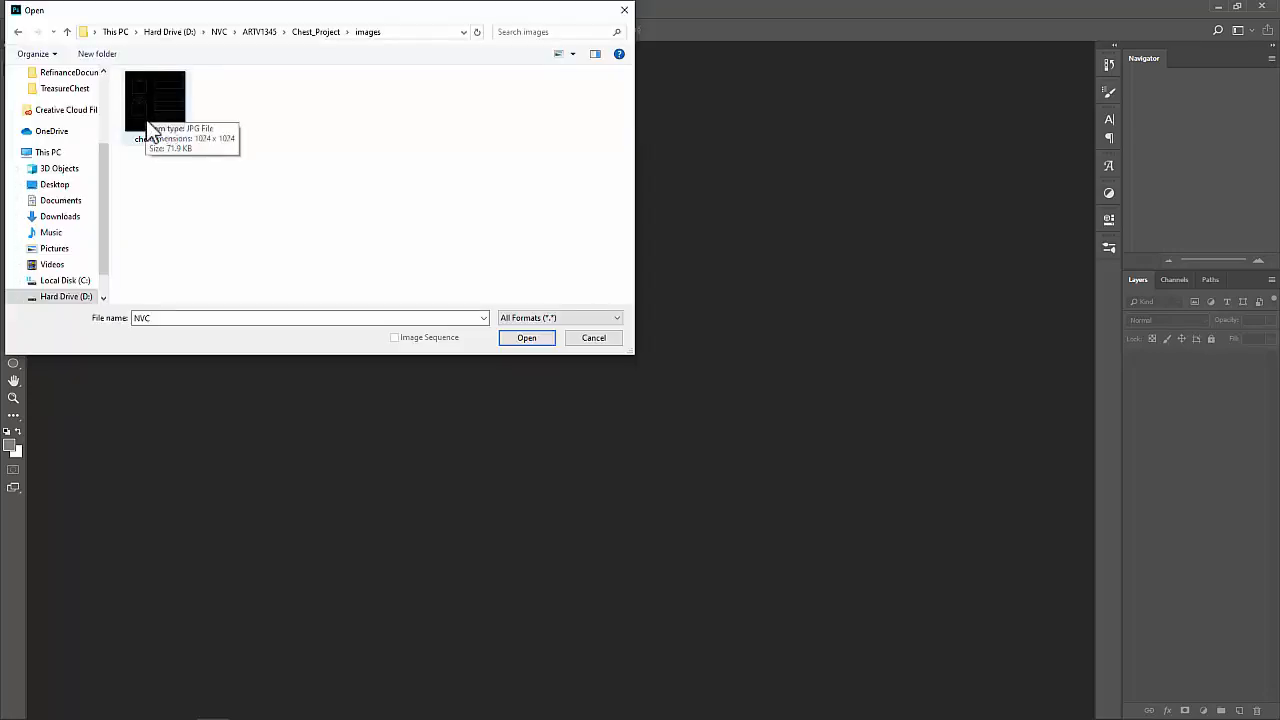
left_click(148, 120)
left_click(512, 341)
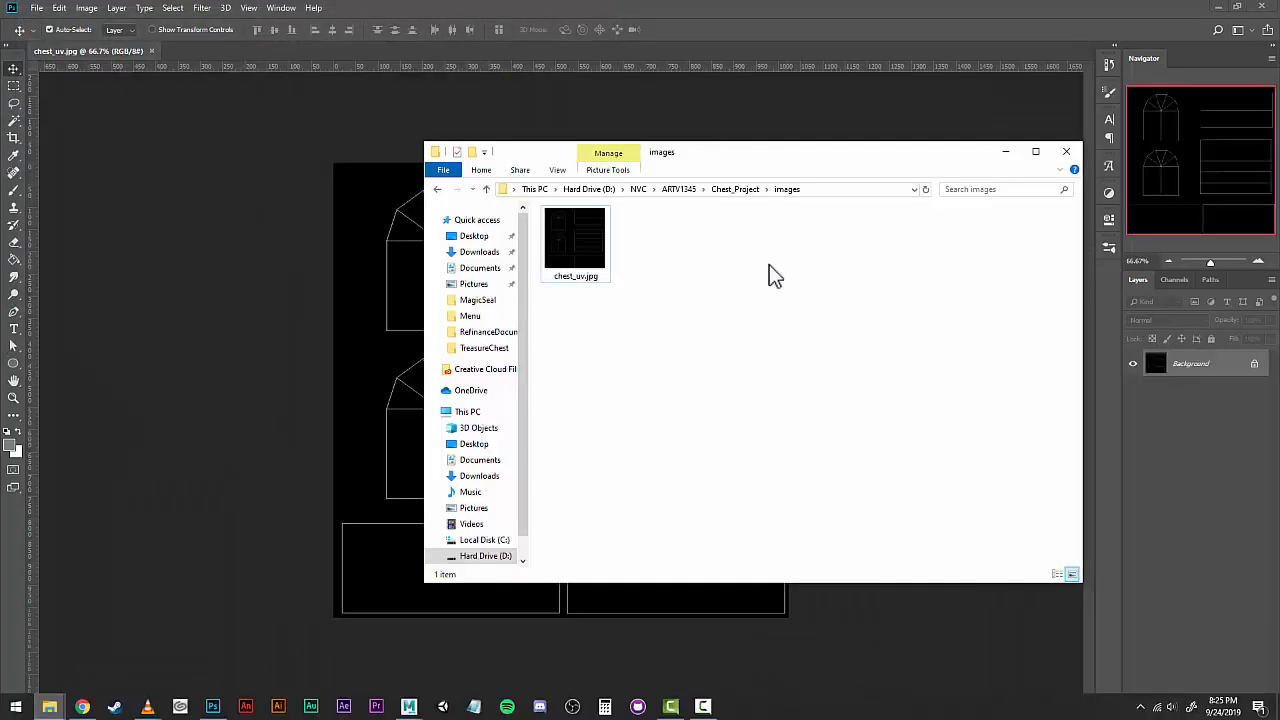
Begin saving the open UV image under a new name in the Chest_Project sourceimages folder.
left_click_drag(590, 255, 466, 176)
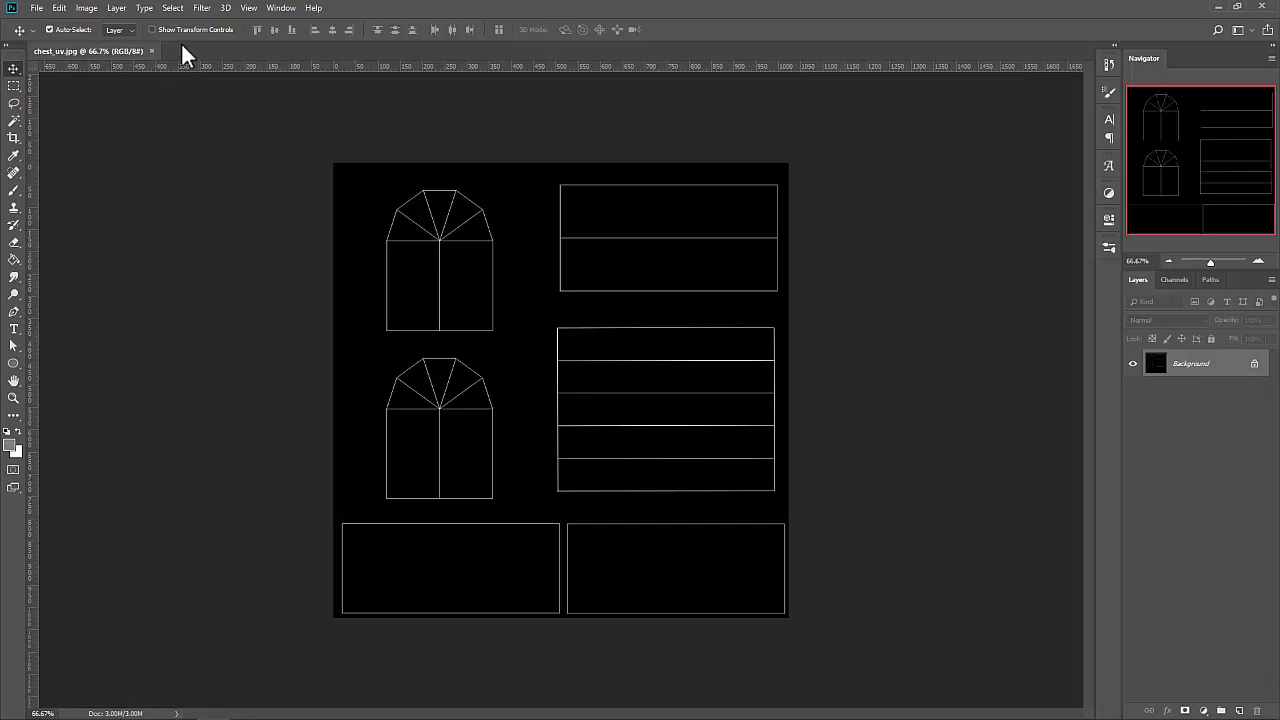
left_click(38, 9)
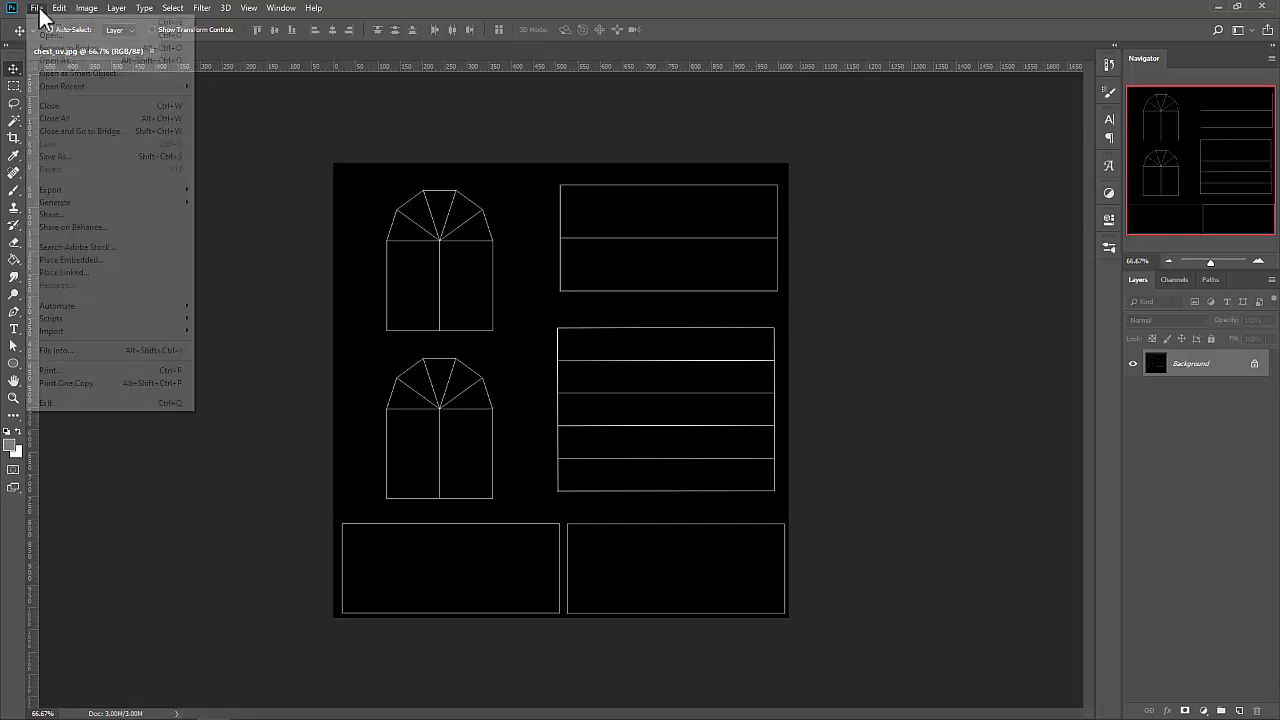
left_click(81, 156)
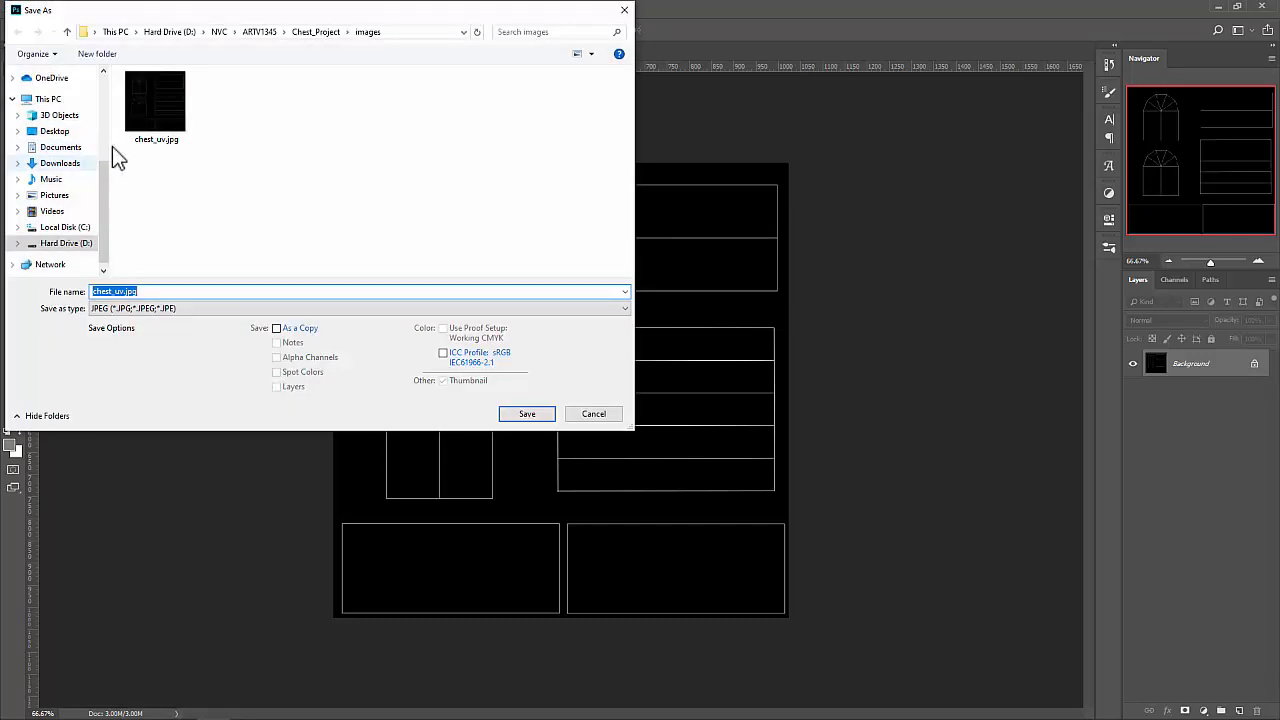
left_click(325, 31)
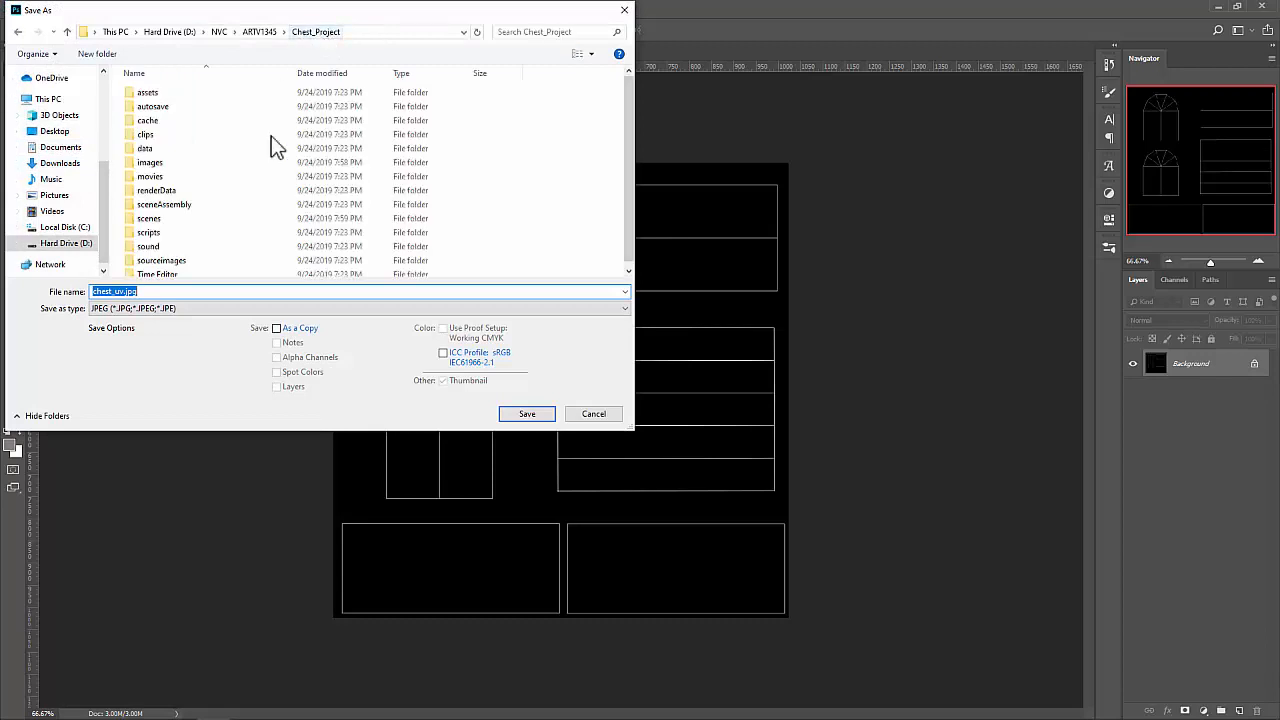
double_click(186, 252)
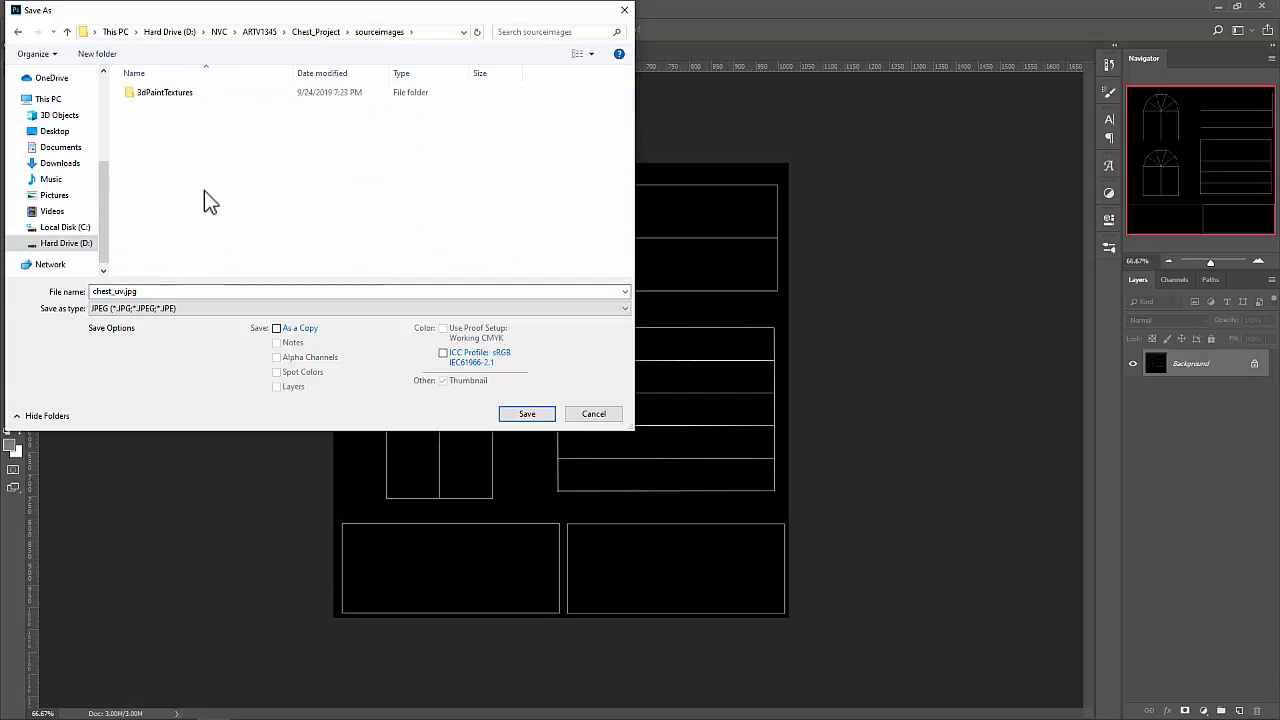
Name the file chest_diffuse and save it in the Photoshop PSD format.
left_click(150, 291)
left_click(170, 291)
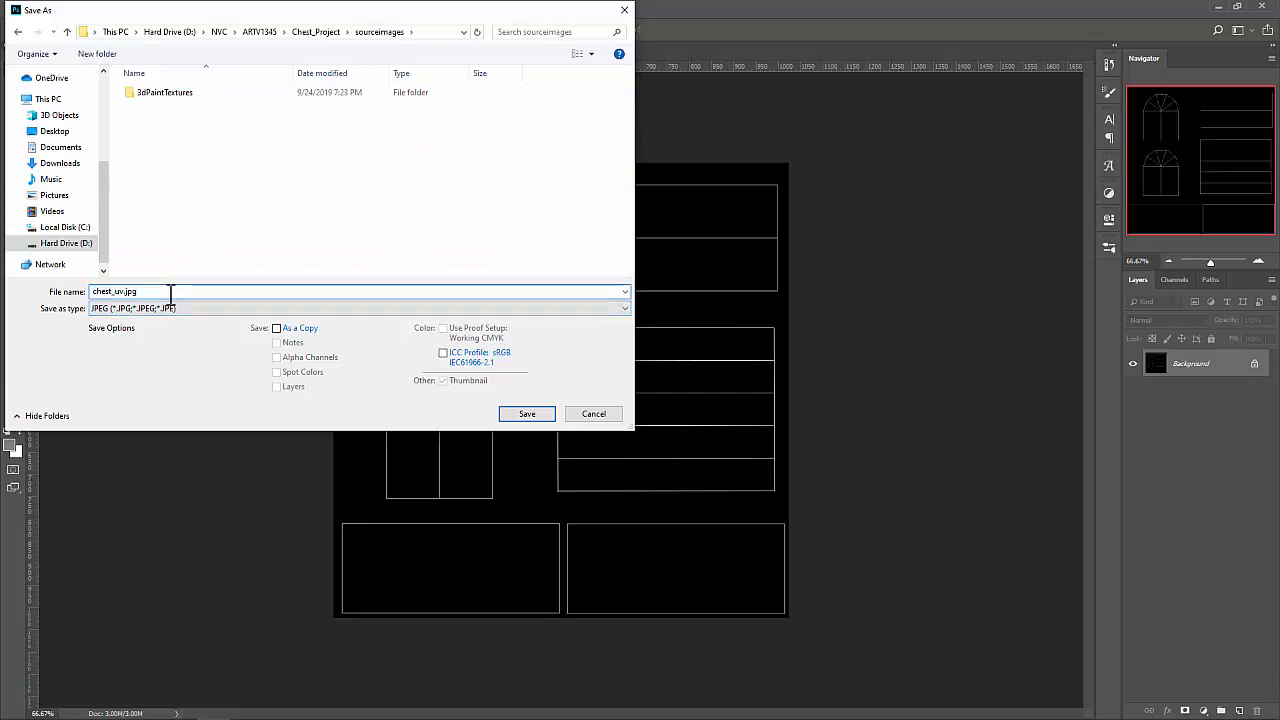
key("BackSpace")
key("BackSpace")
key("BackSpace")
left_click_drag(139, 291, 114, 287)
left_click(160, 289)
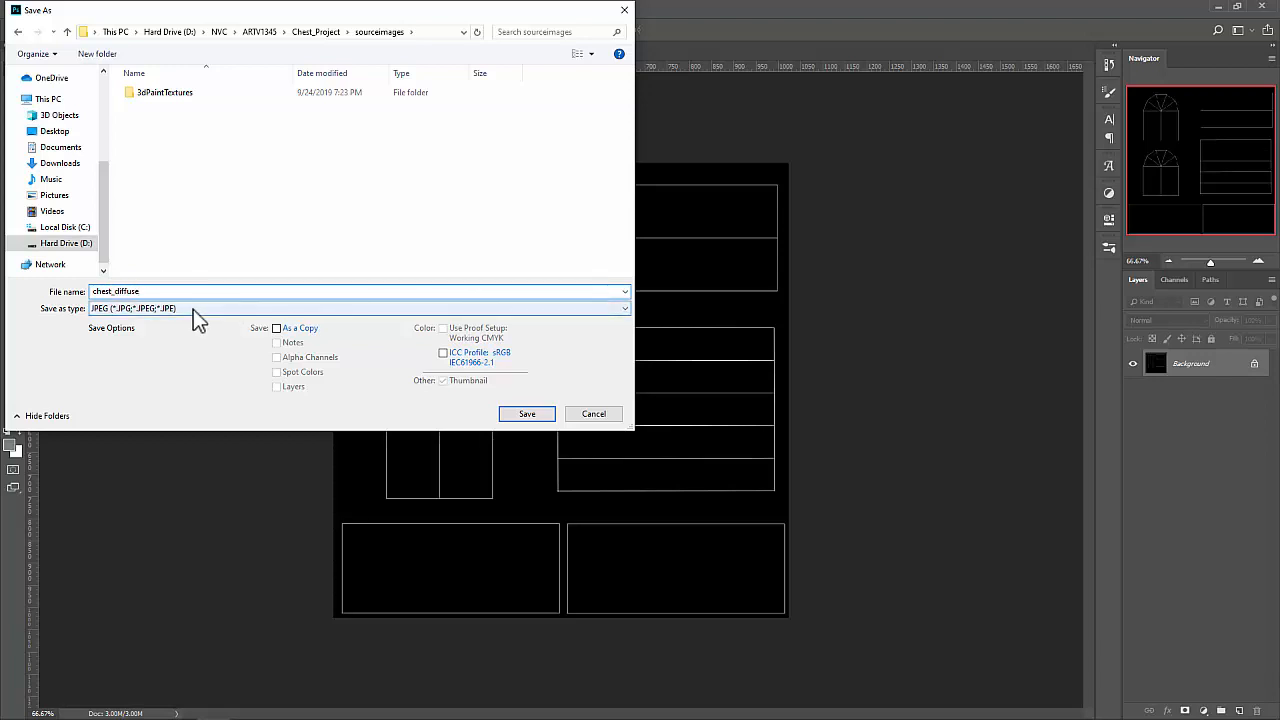
left_click(193, 309)
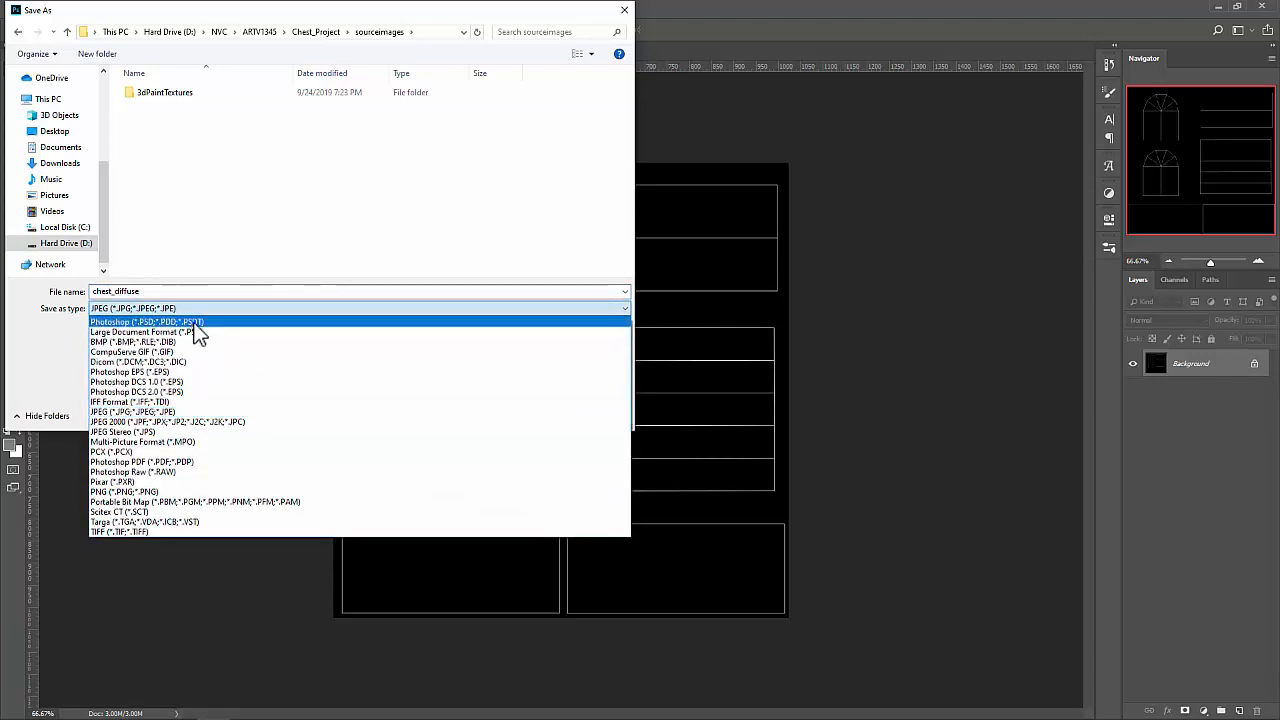
left_click(196, 322)
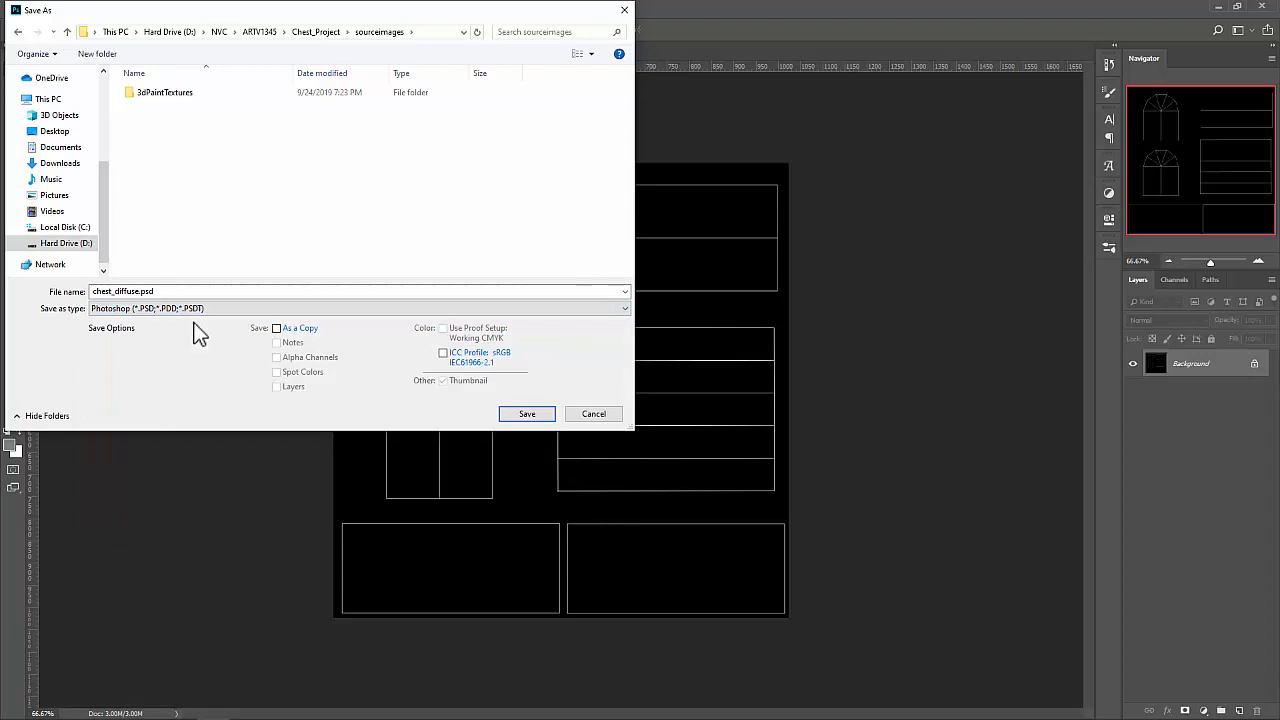
left_click(526, 415)
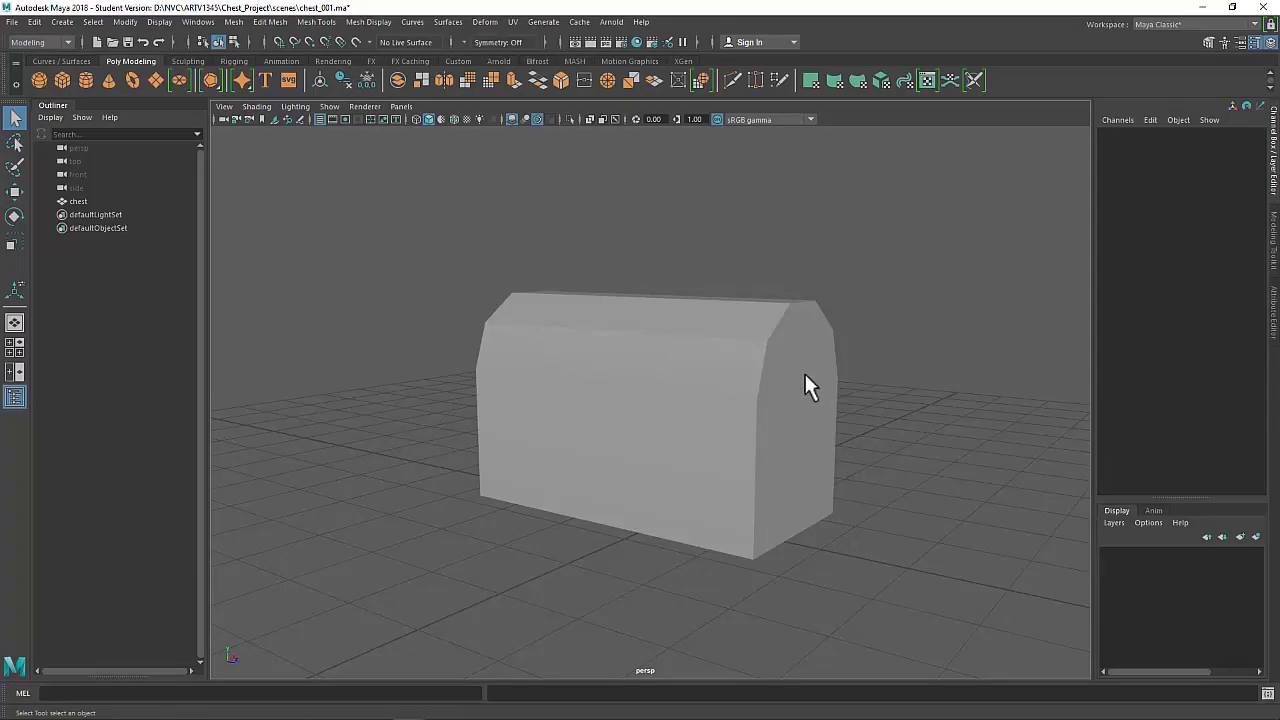
Switch to Maya and assign a new Lambert material to the chest.
left_click(804, 375)
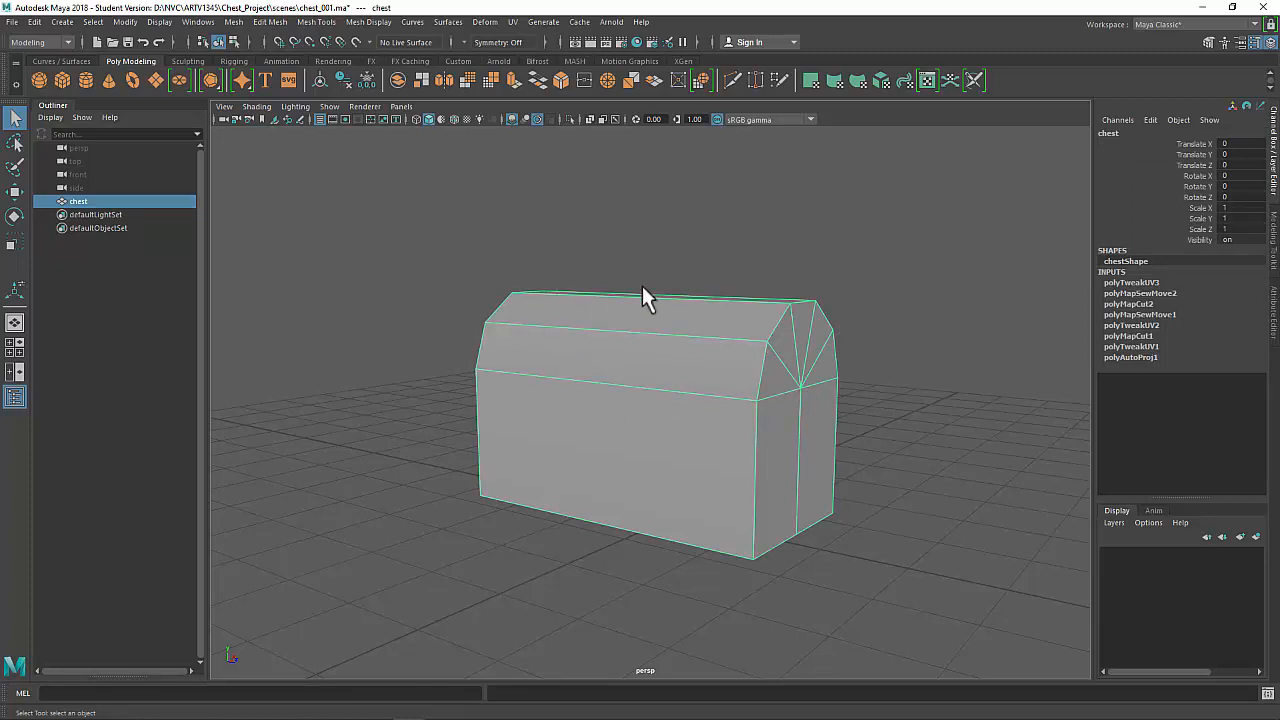
right_click(695, 311)
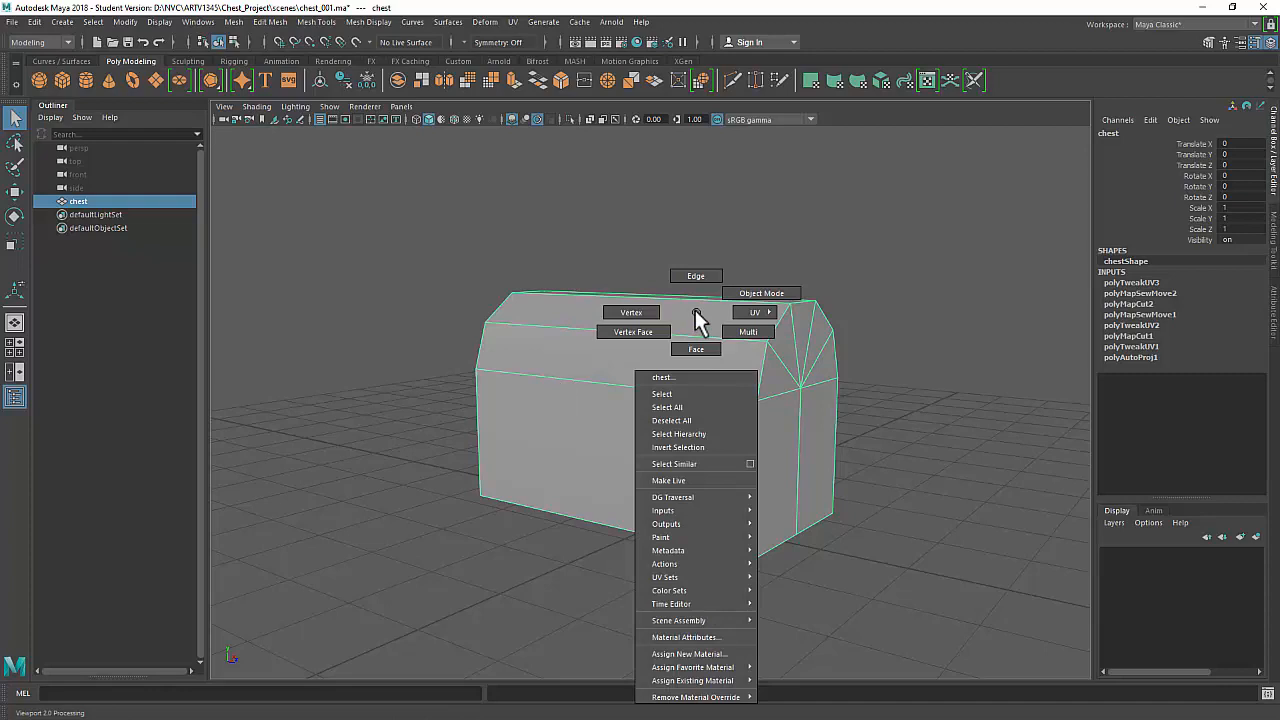
left_click(720, 653)
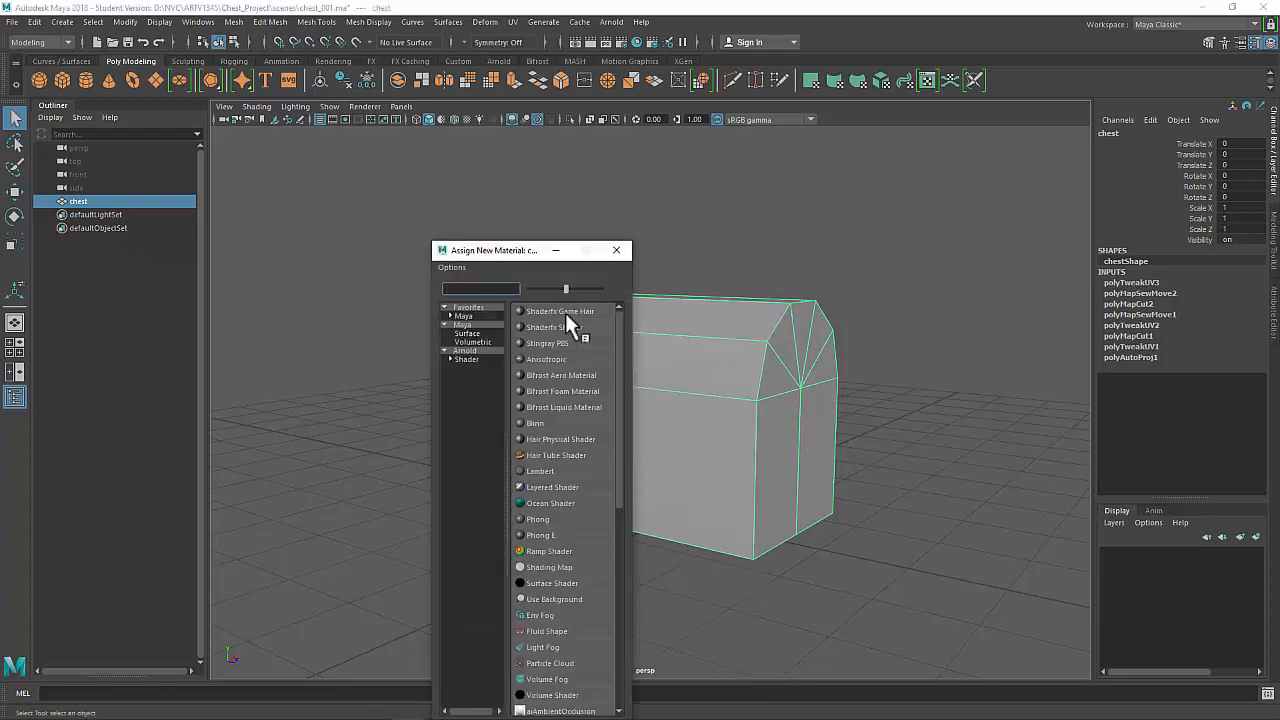
left_click_drag(502, 258, 477, 163)
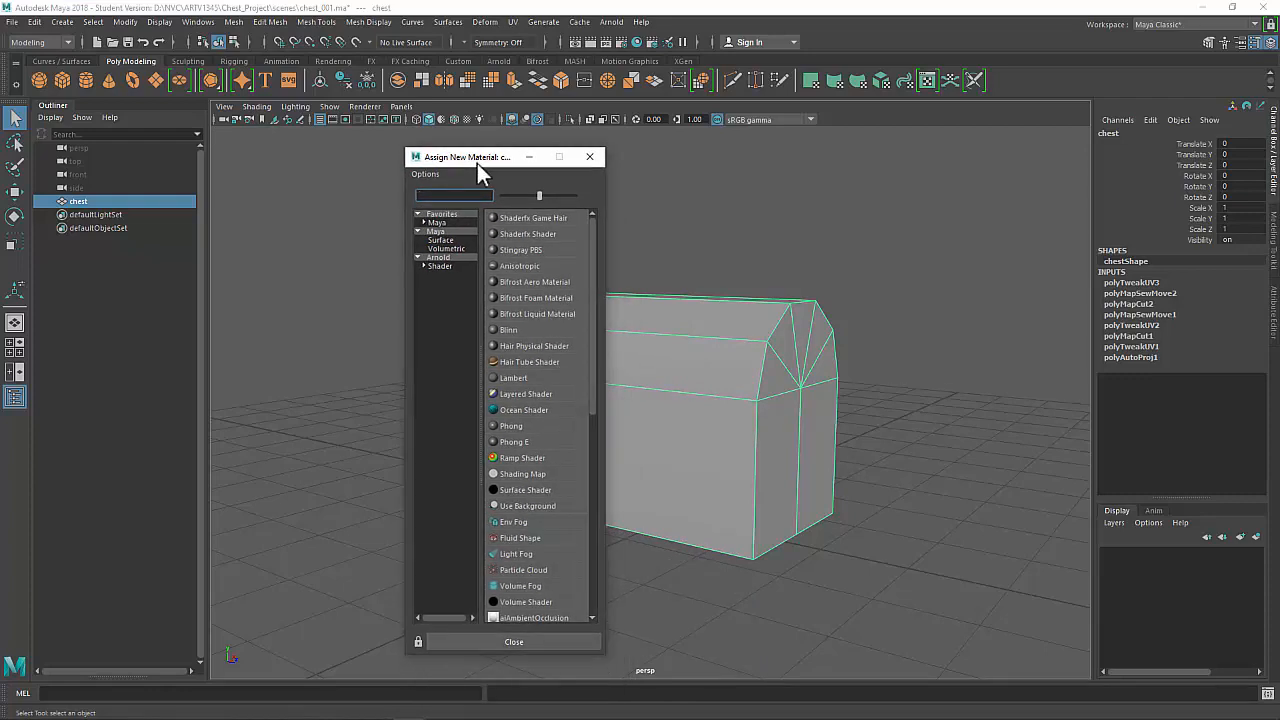
left_click(511, 378)
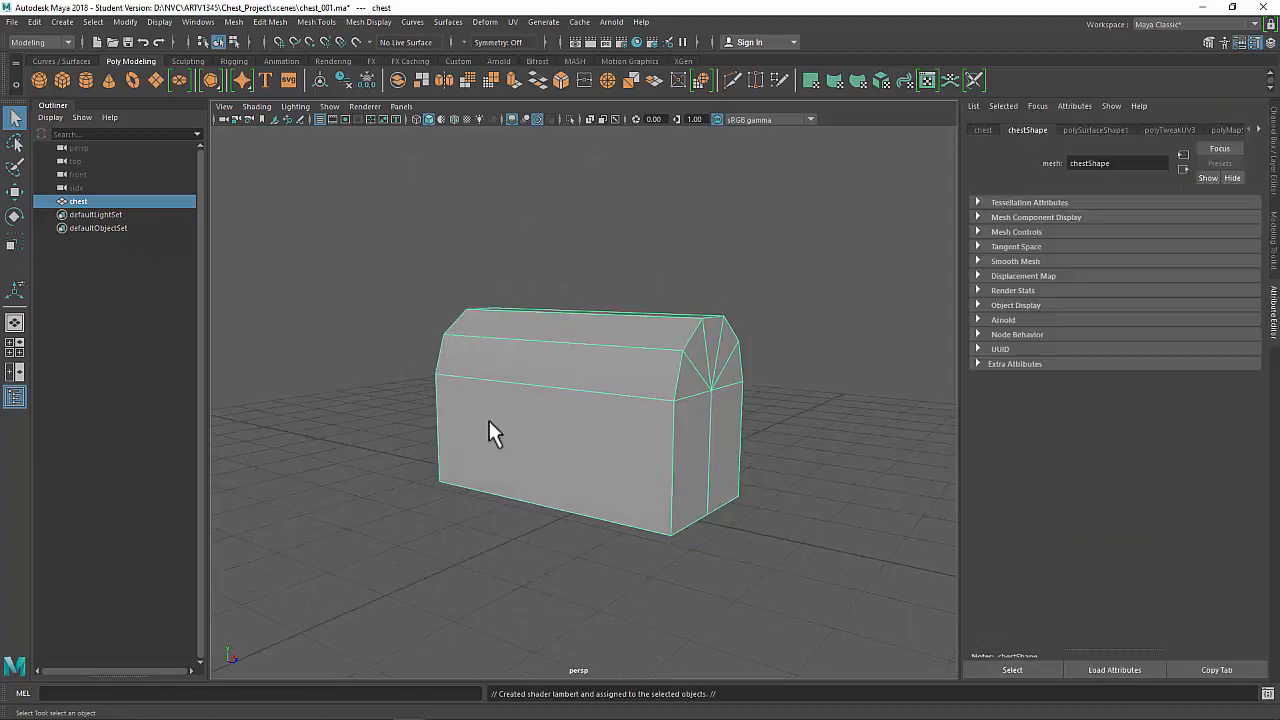
Review the chest's construction history nodes and delete its history.
left_click_drag(534, 386, 553, 409, "alt")
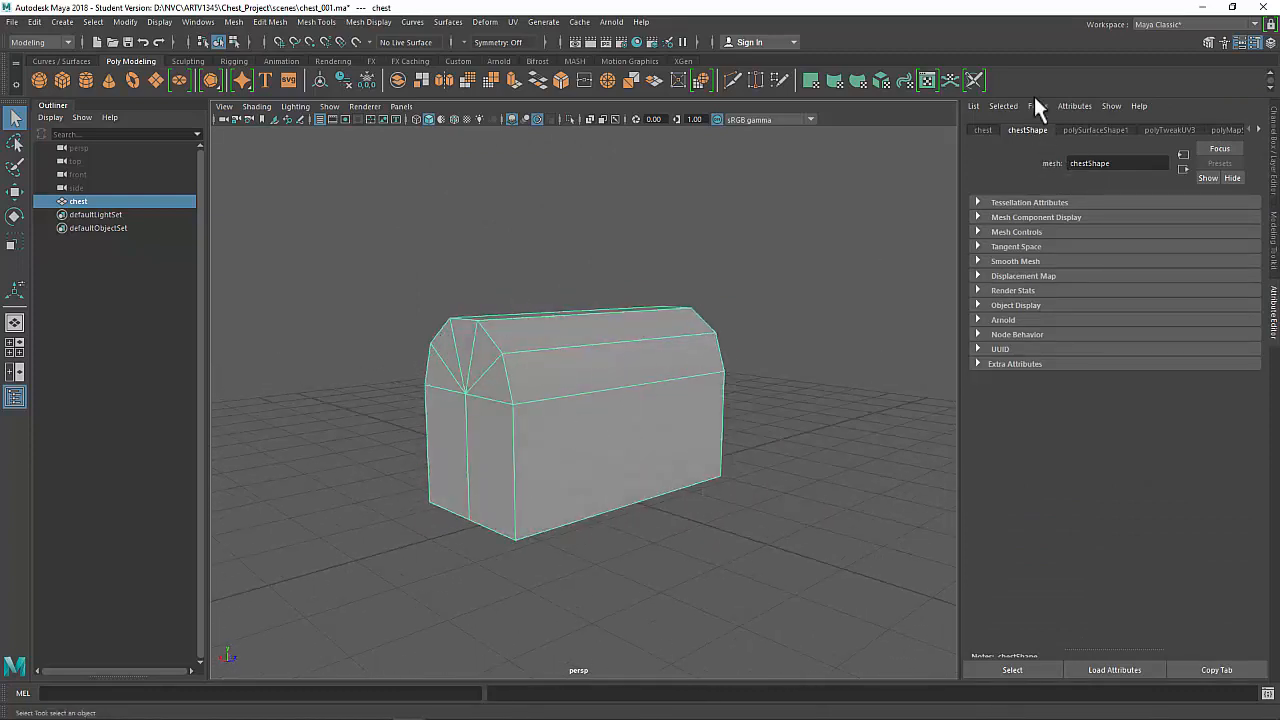
left_click(1257, 129)
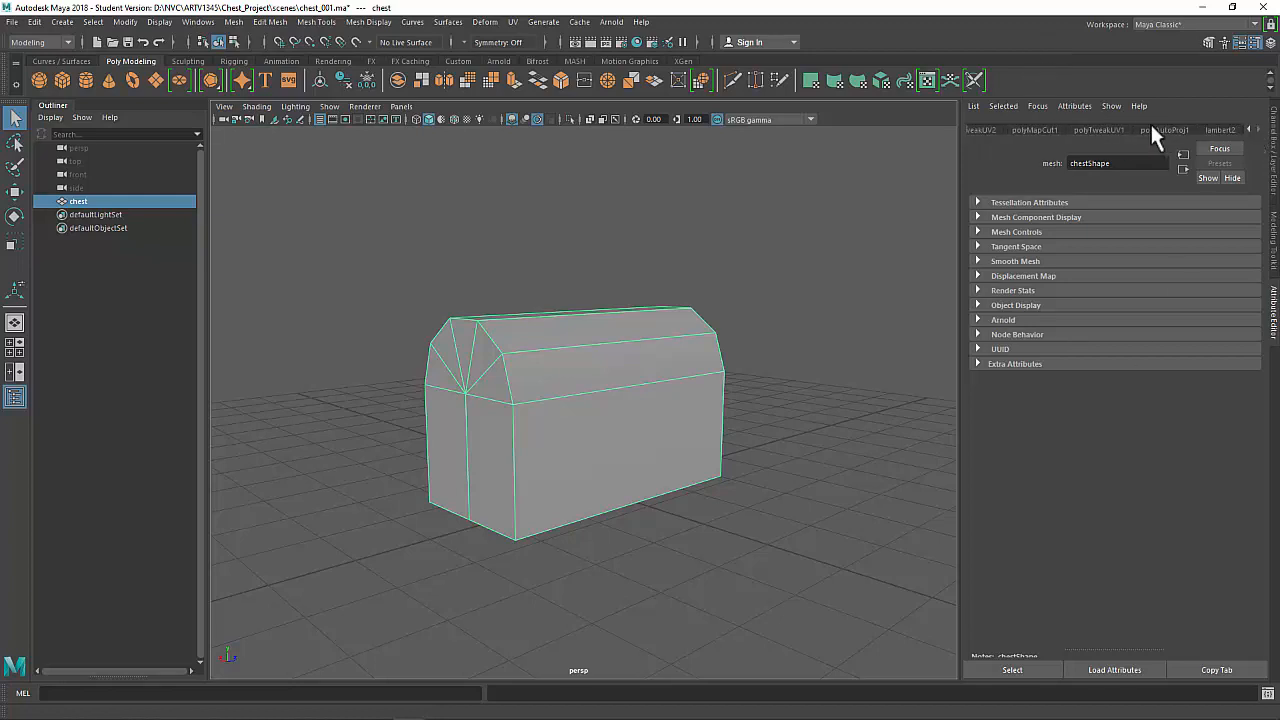
left_click(1248, 129)
left_click(1248, 129)
left_click(1272, 150)
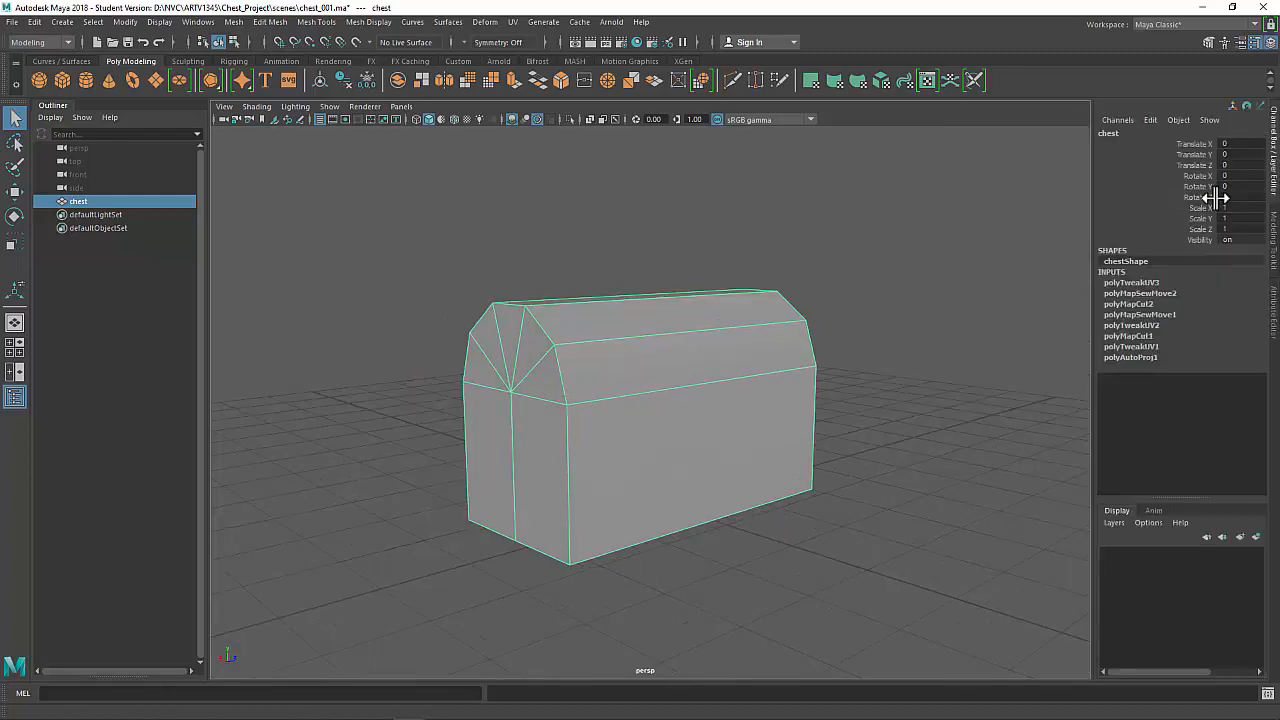
left_click(1272, 312)
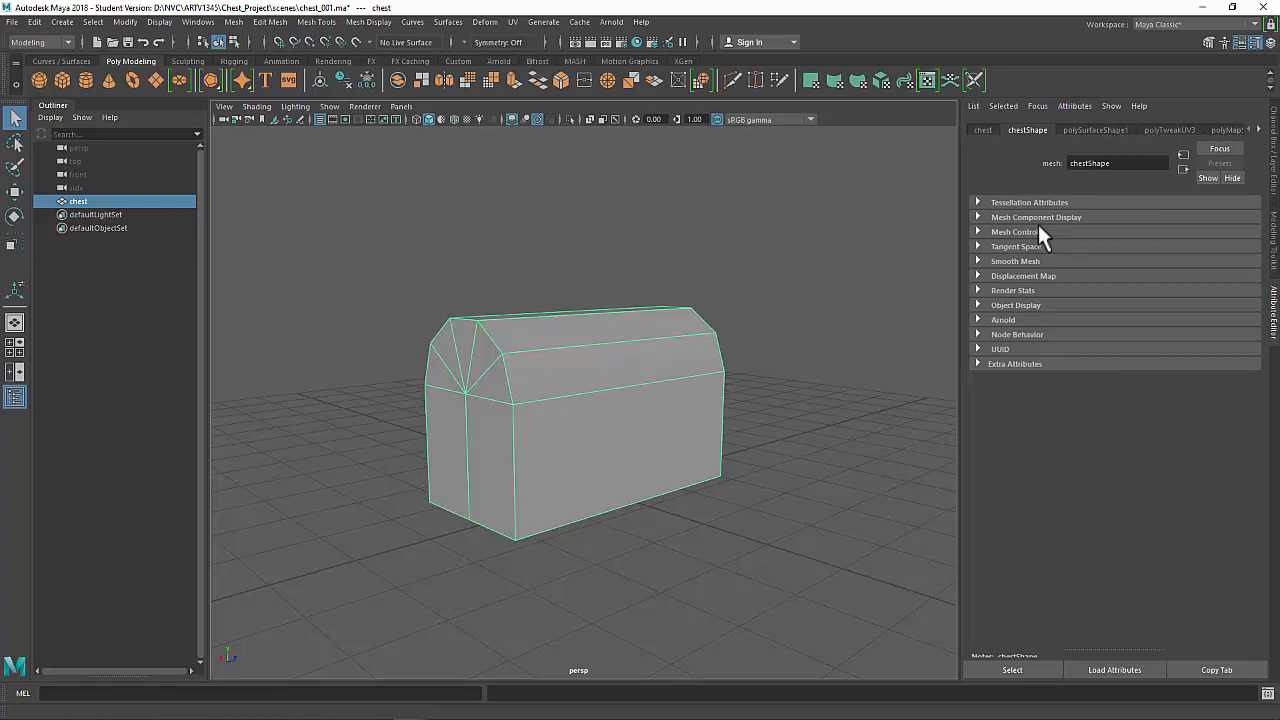
left_click(1273, 182)
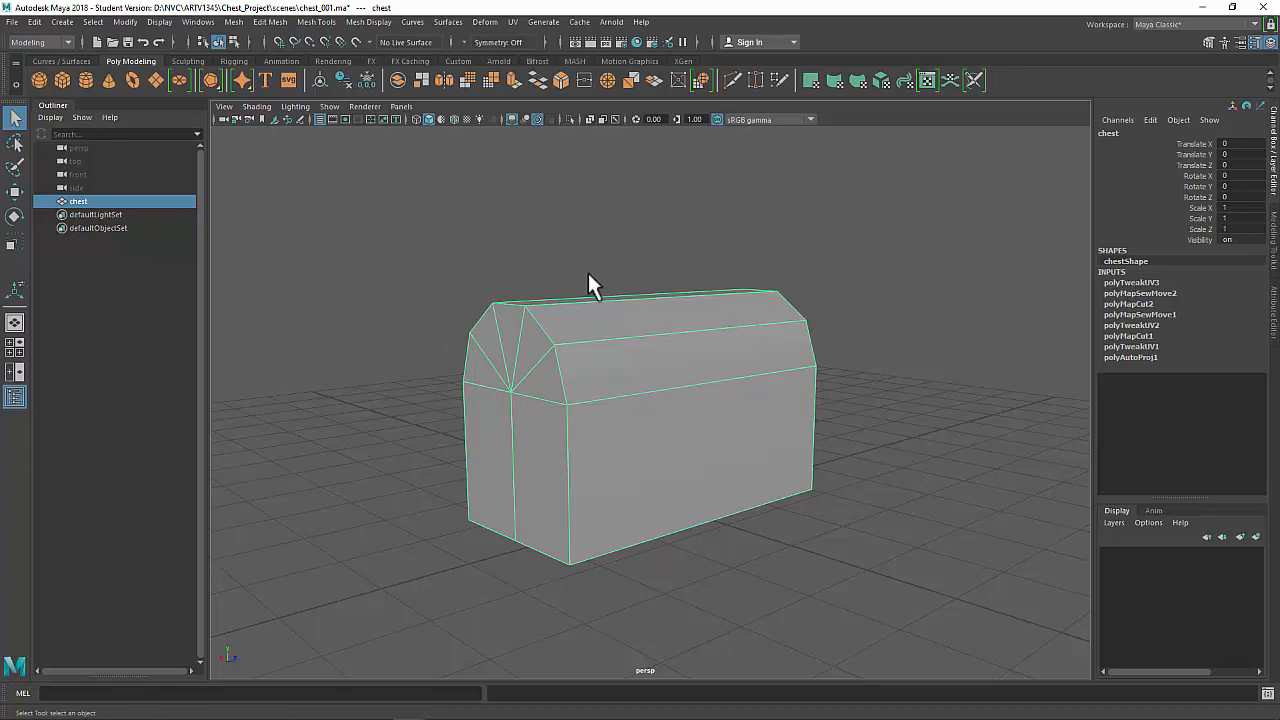
left_click(346, 82)
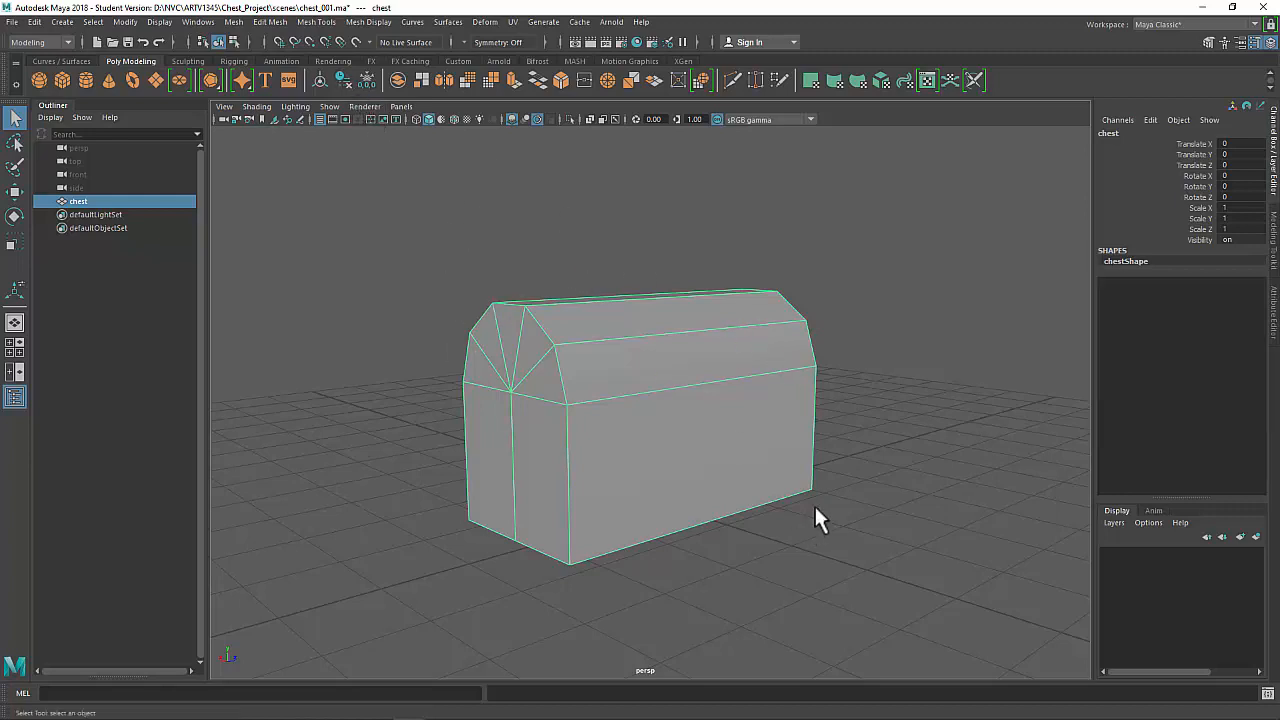
Rename the chest's Lambert material to chest_mat.
left_click(1273, 326)
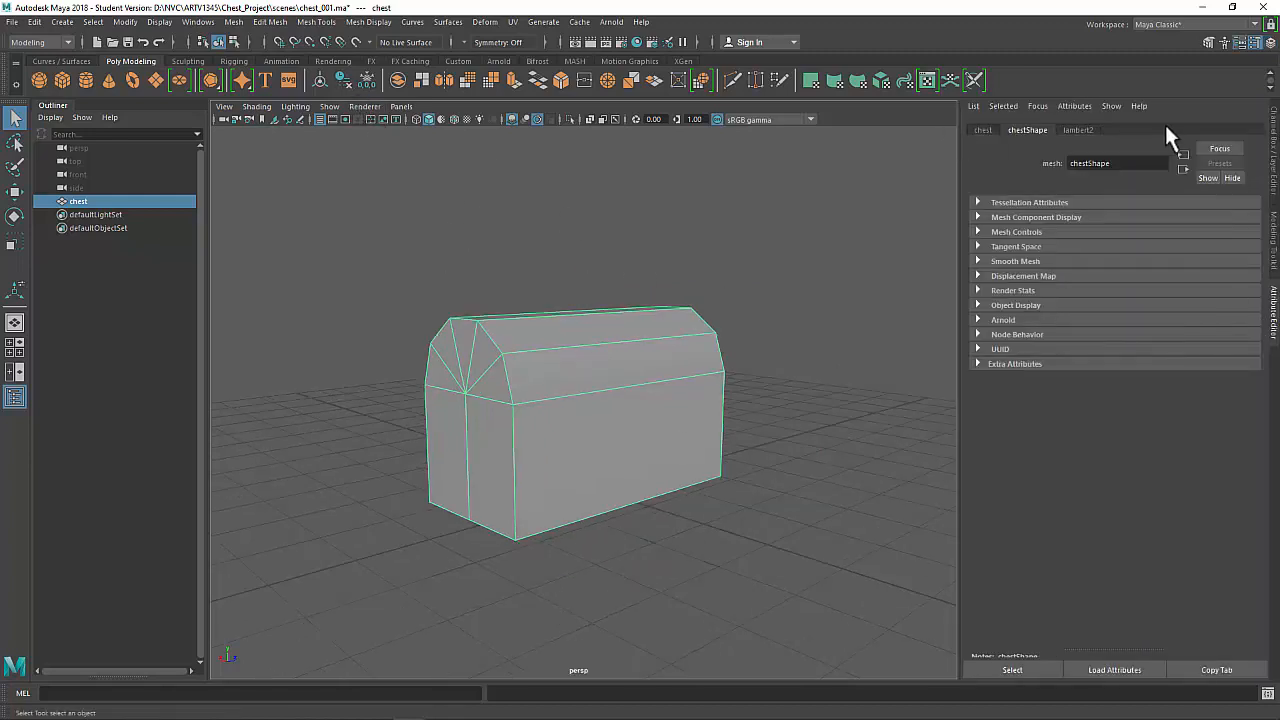
left_click(1078, 130)
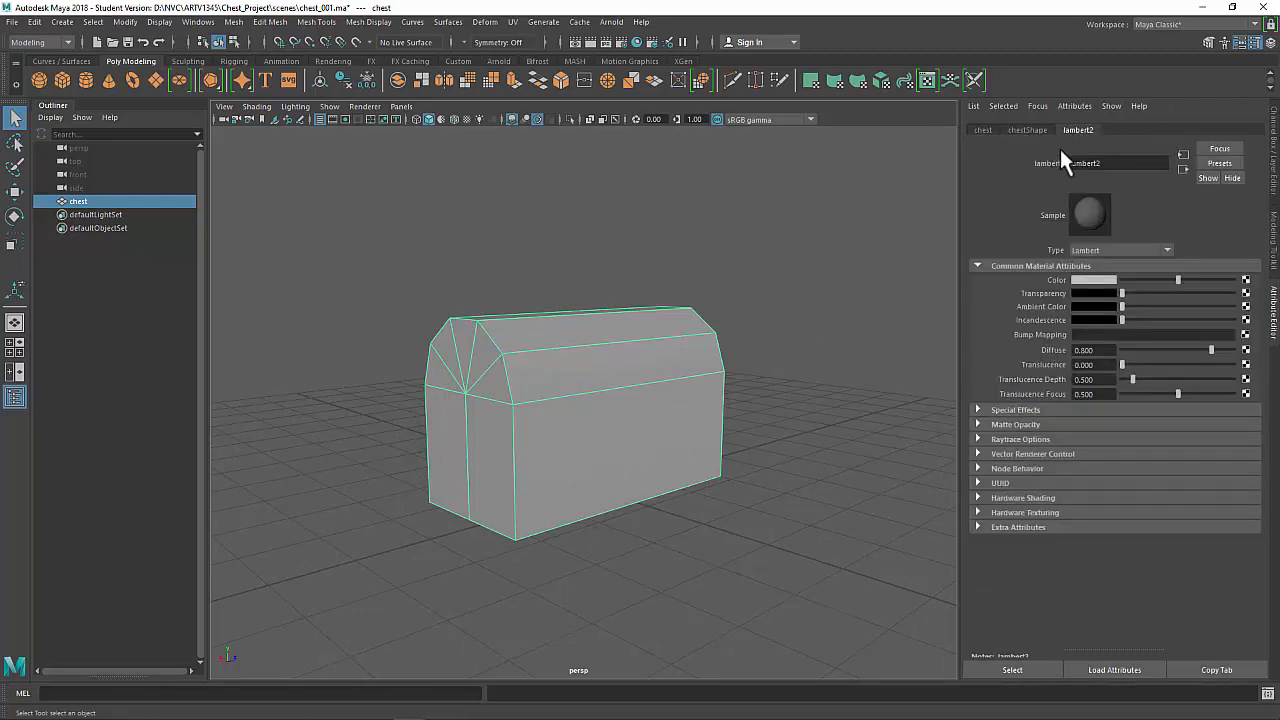
double_click(1123, 170)
type("chest_mat")
key("Return")
Connect a File texture to chest_mat's color and load chest_diffuse.psd from the sourceimages folder.
left_click(1245, 280)
left_click_drag(522, 254, 697, 171)
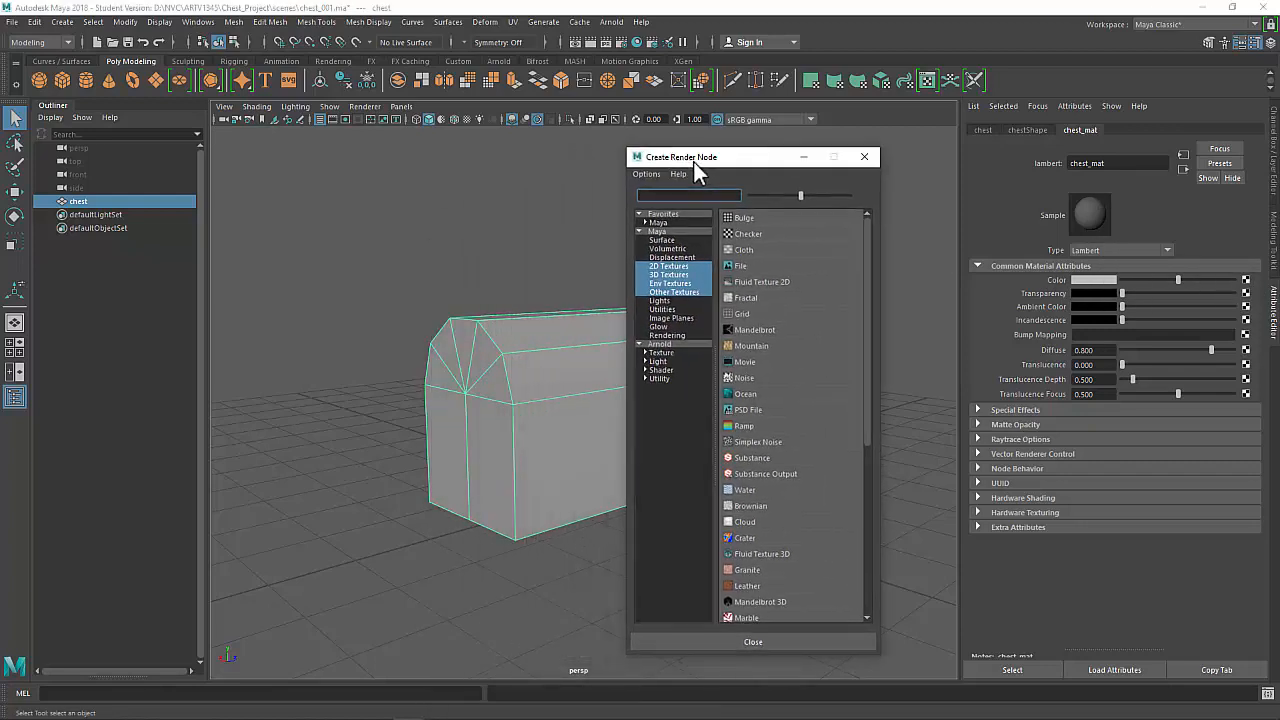
left_click(738, 263)
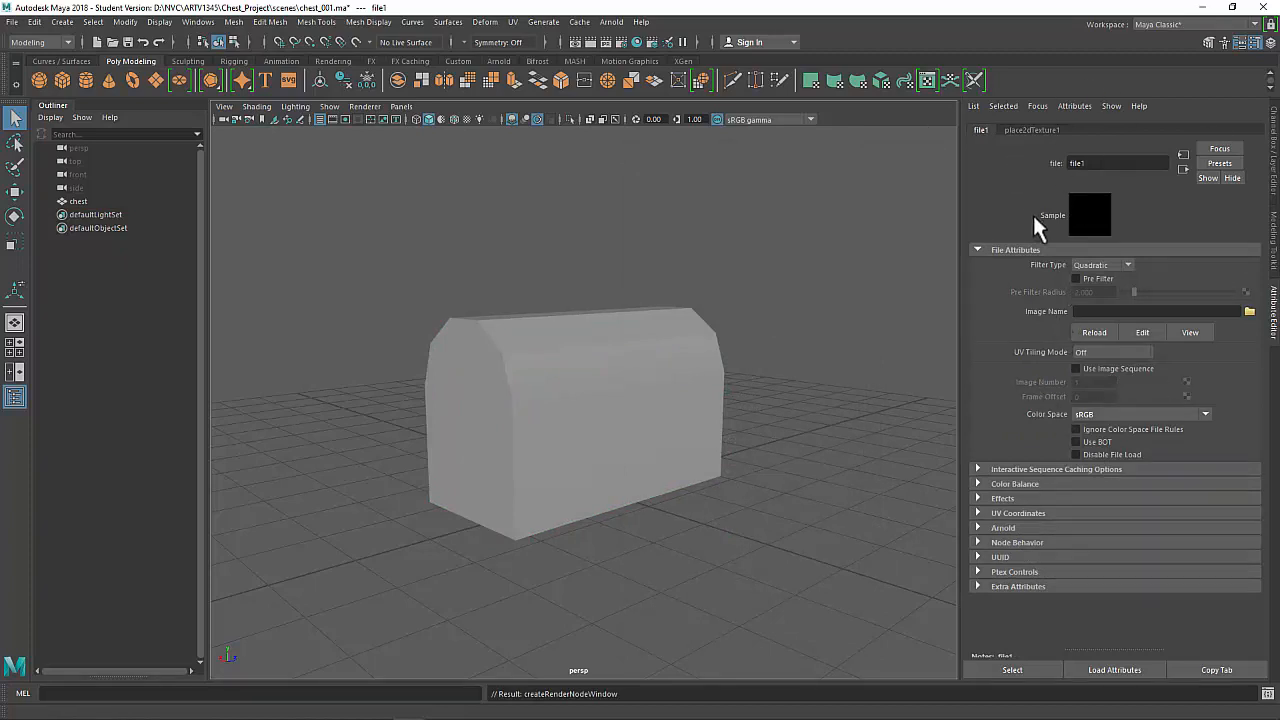
left_click(1249, 312)
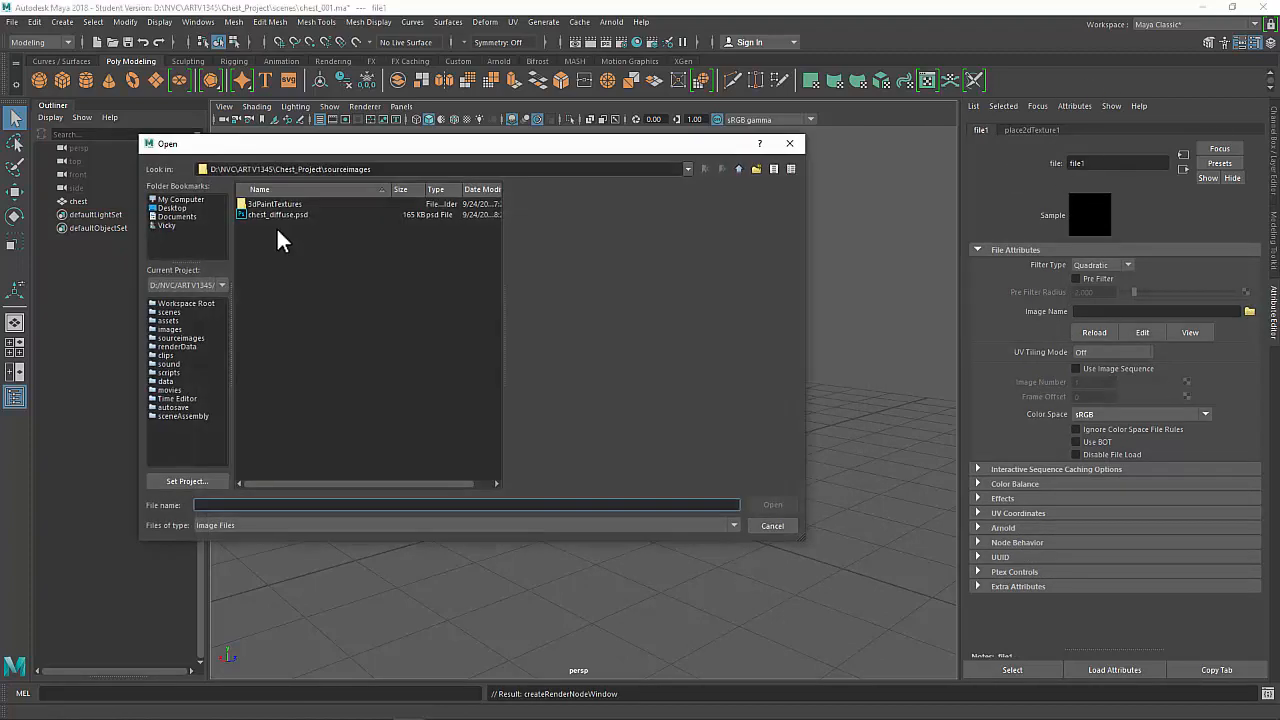
left_click(370, 169)
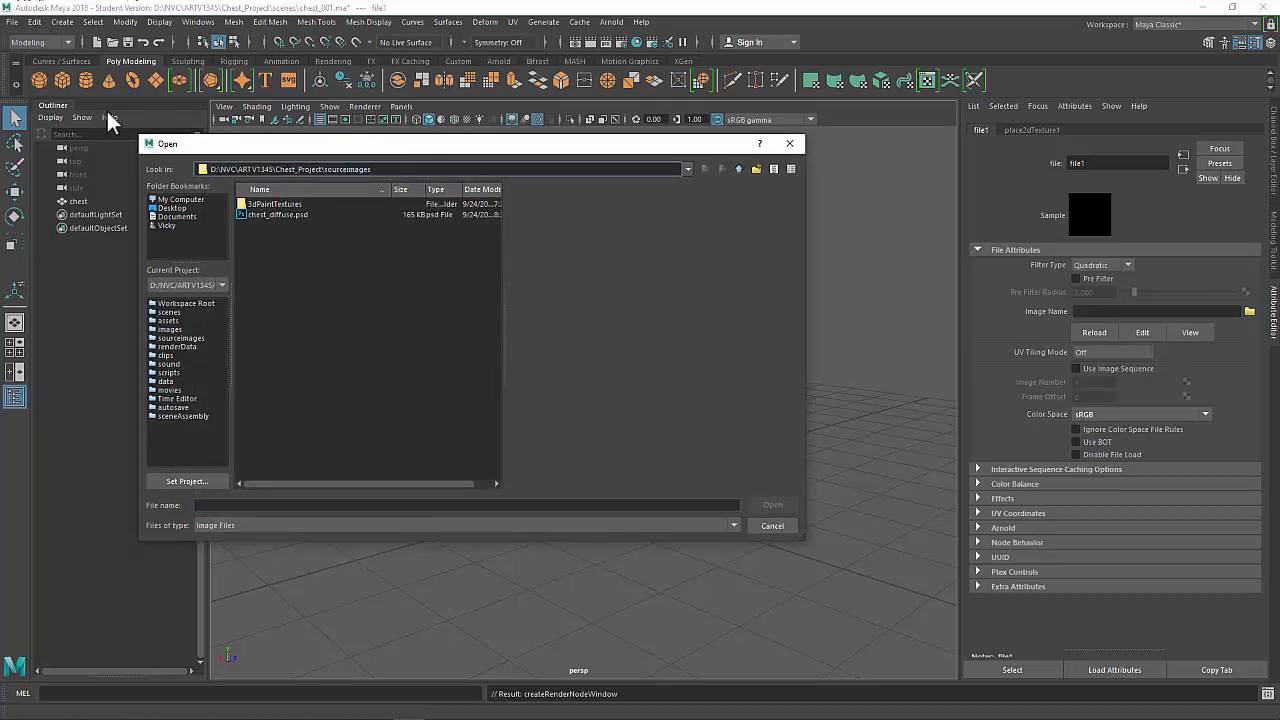
left_click(300, 214)
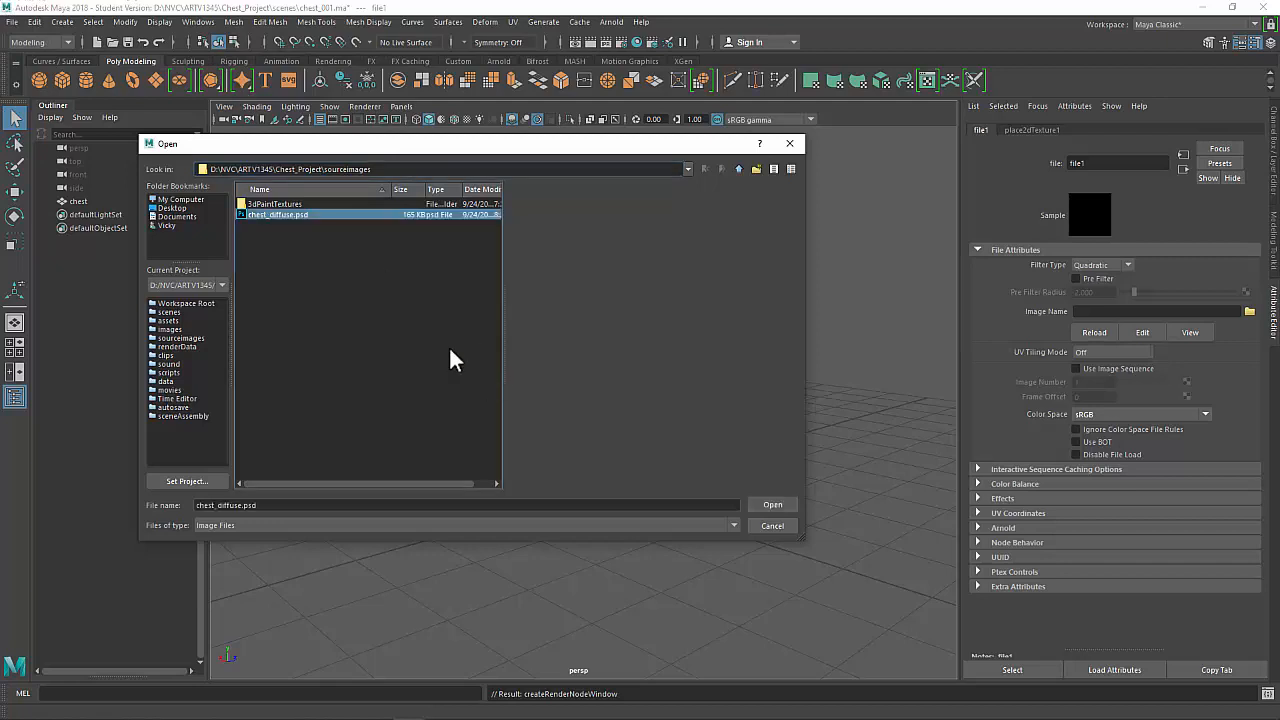
left_click(760, 507)
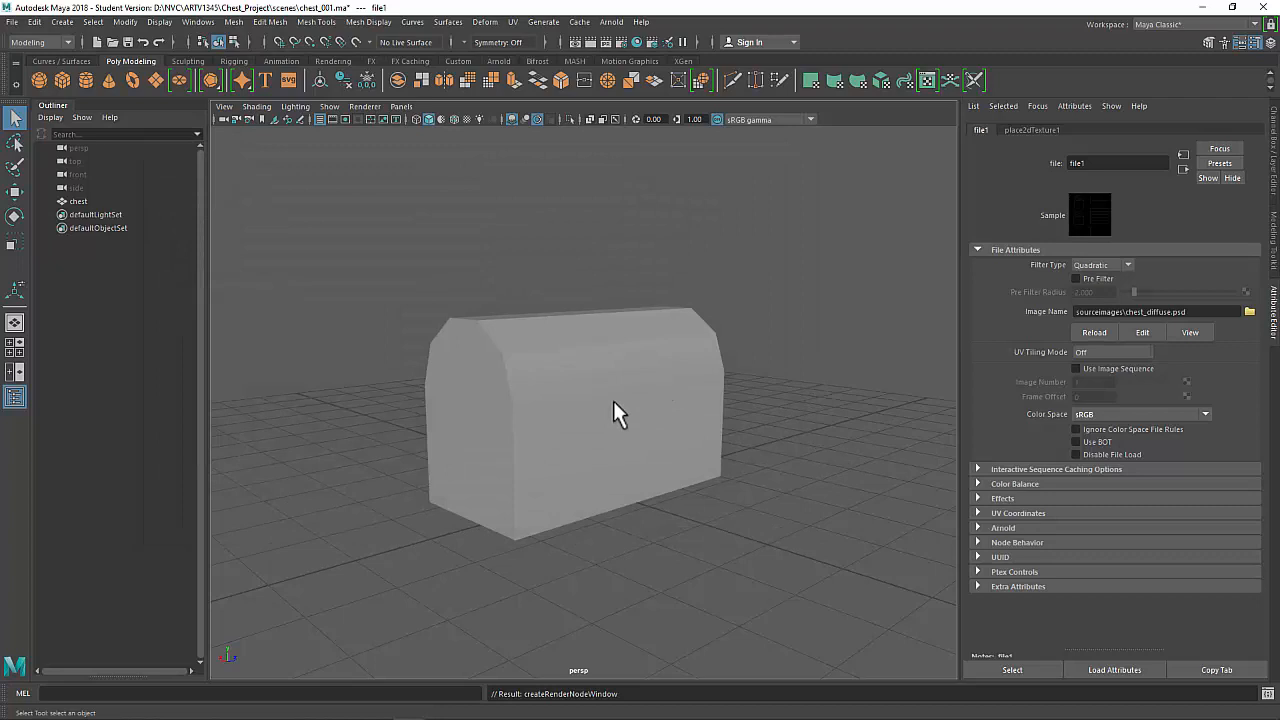
Compare the plain and textured viewport displays, leave texture maps shown, and select the chest to view its material.
key("6")
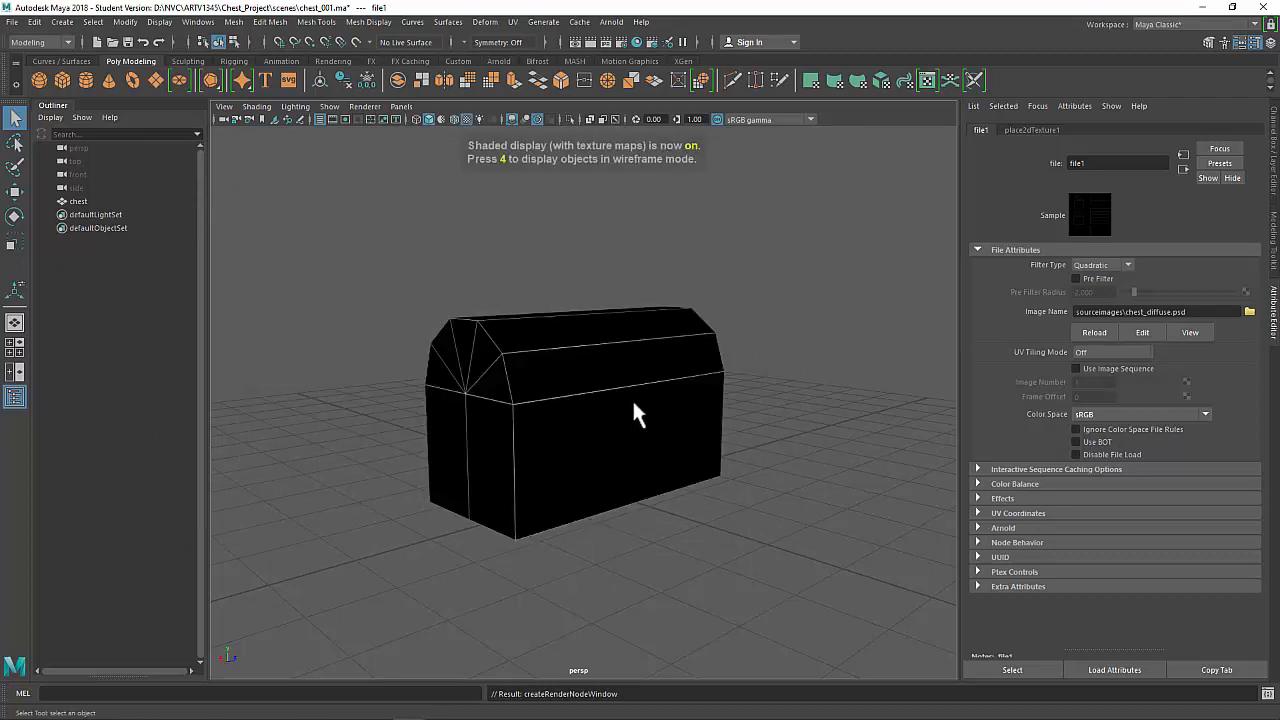
key("4")
key("5")
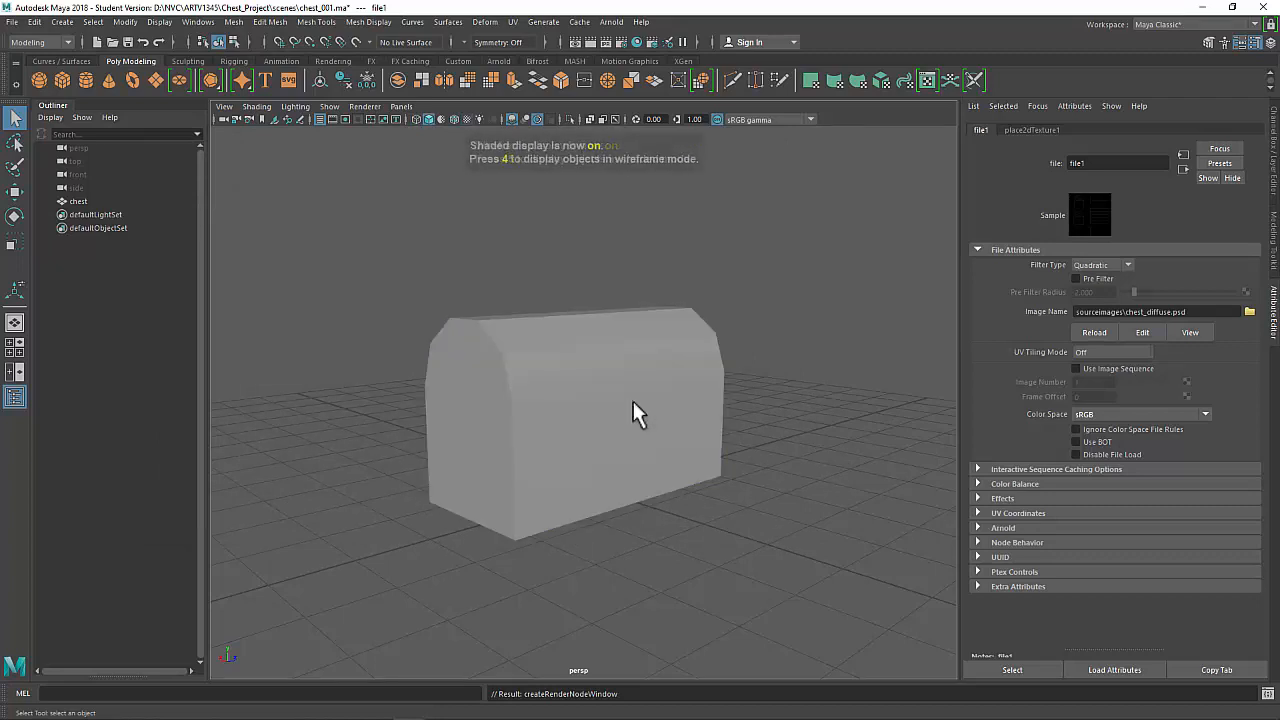
key("6")
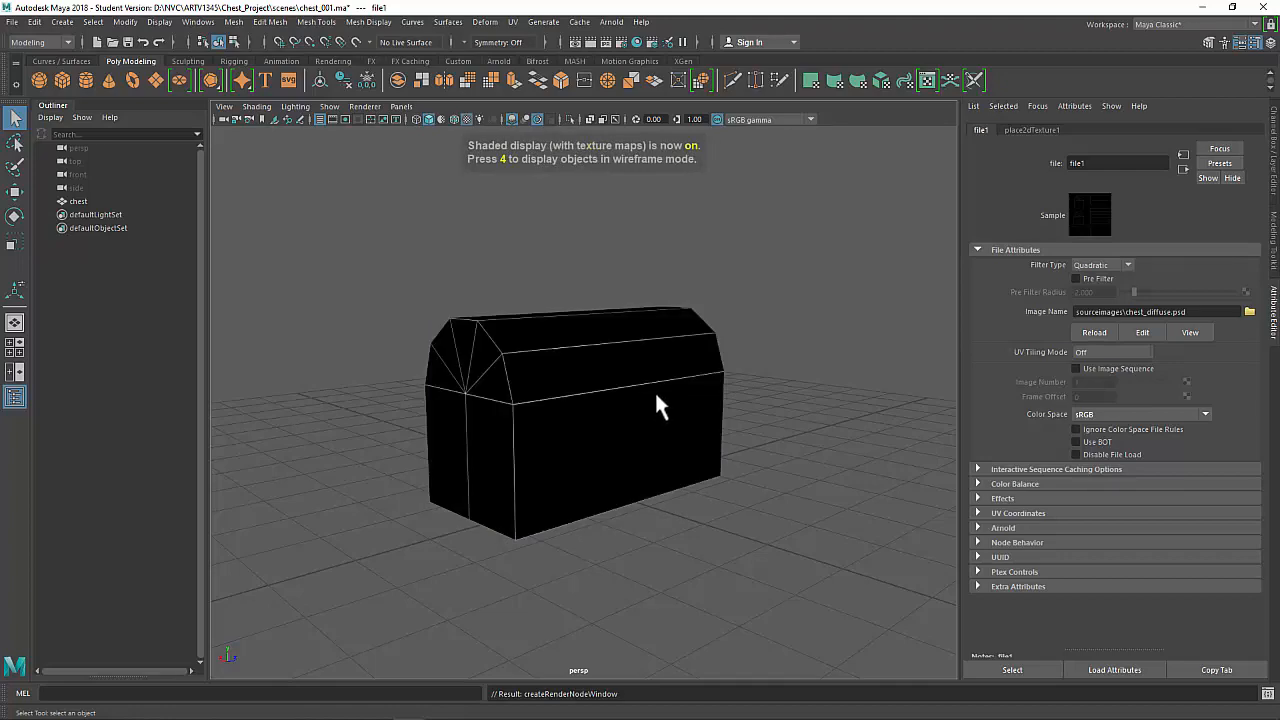
left_click_drag(656, 396, 816, 405, "alt")
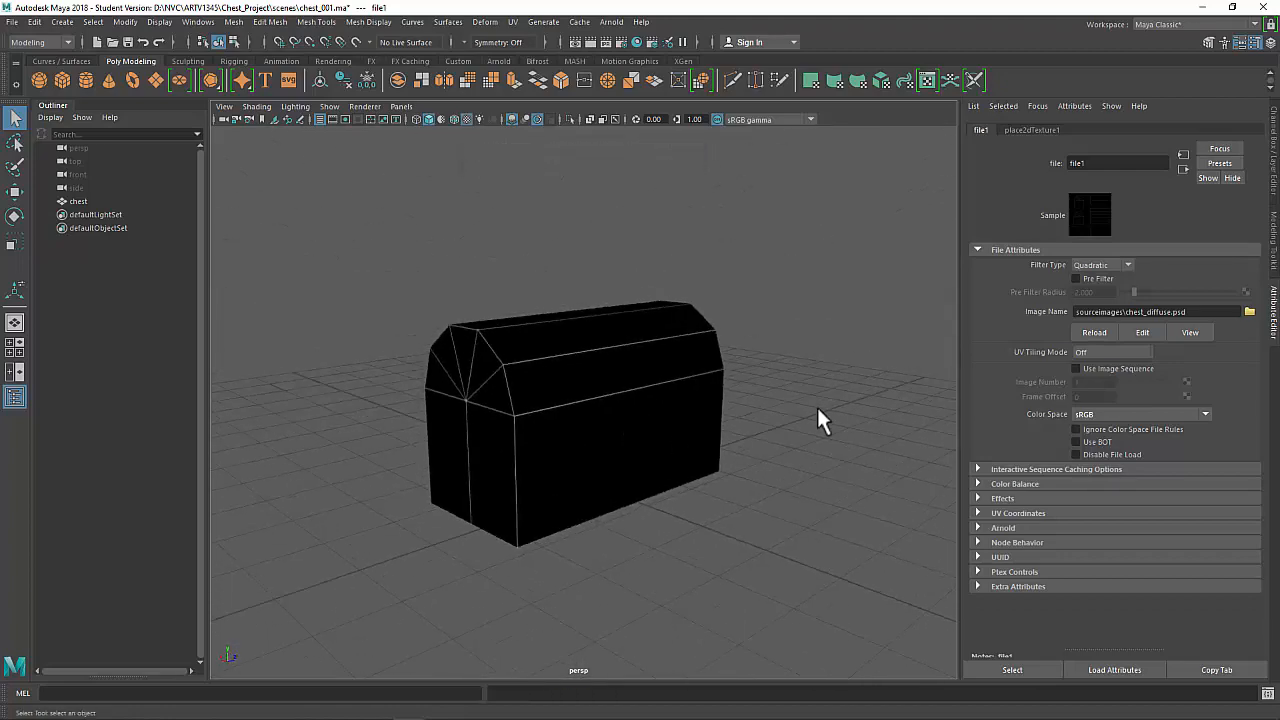
left_click(817, 409)
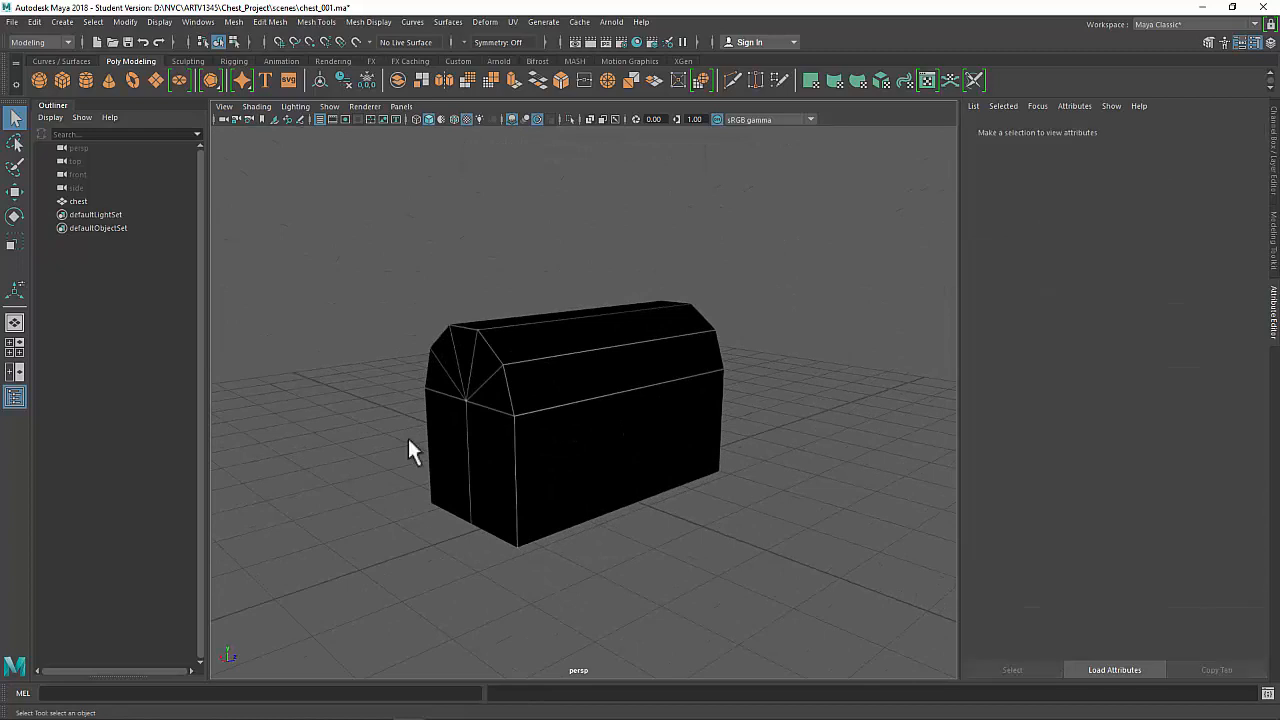
left_click(652, 376)
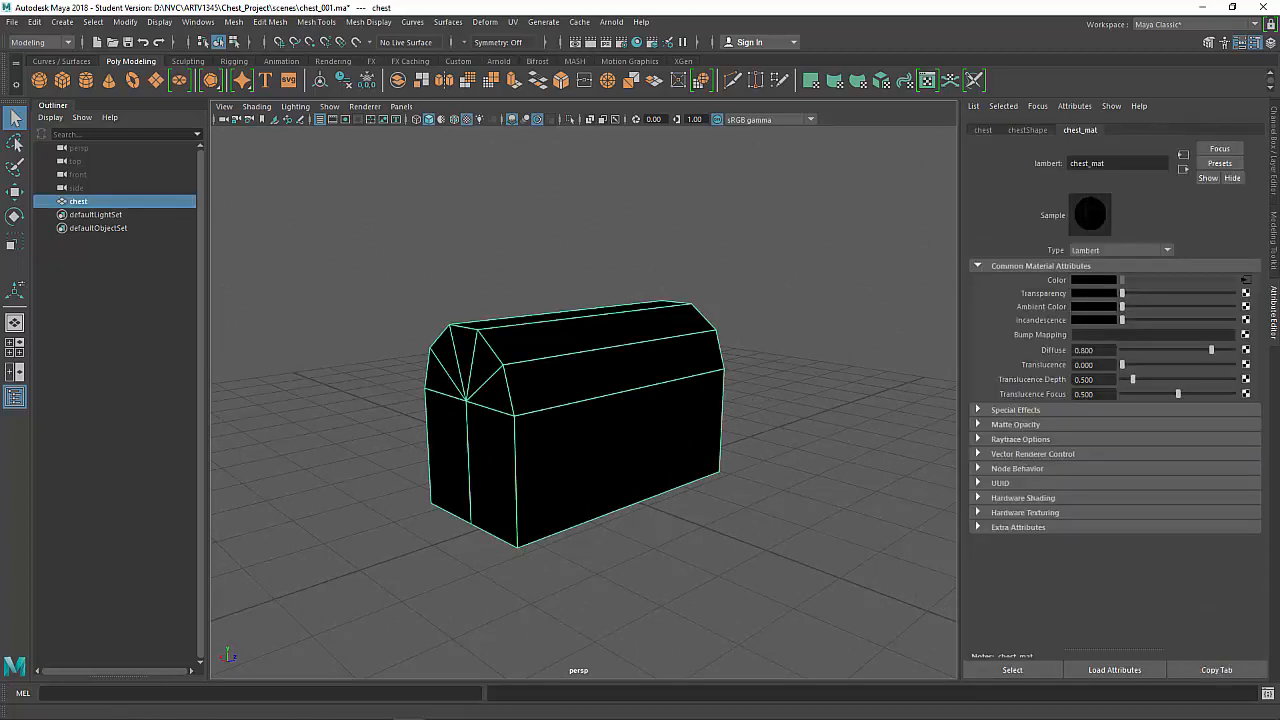
Open the settings of the File texture connected to chest_mat's color to see its image reload option.
left_click(1245, 281)
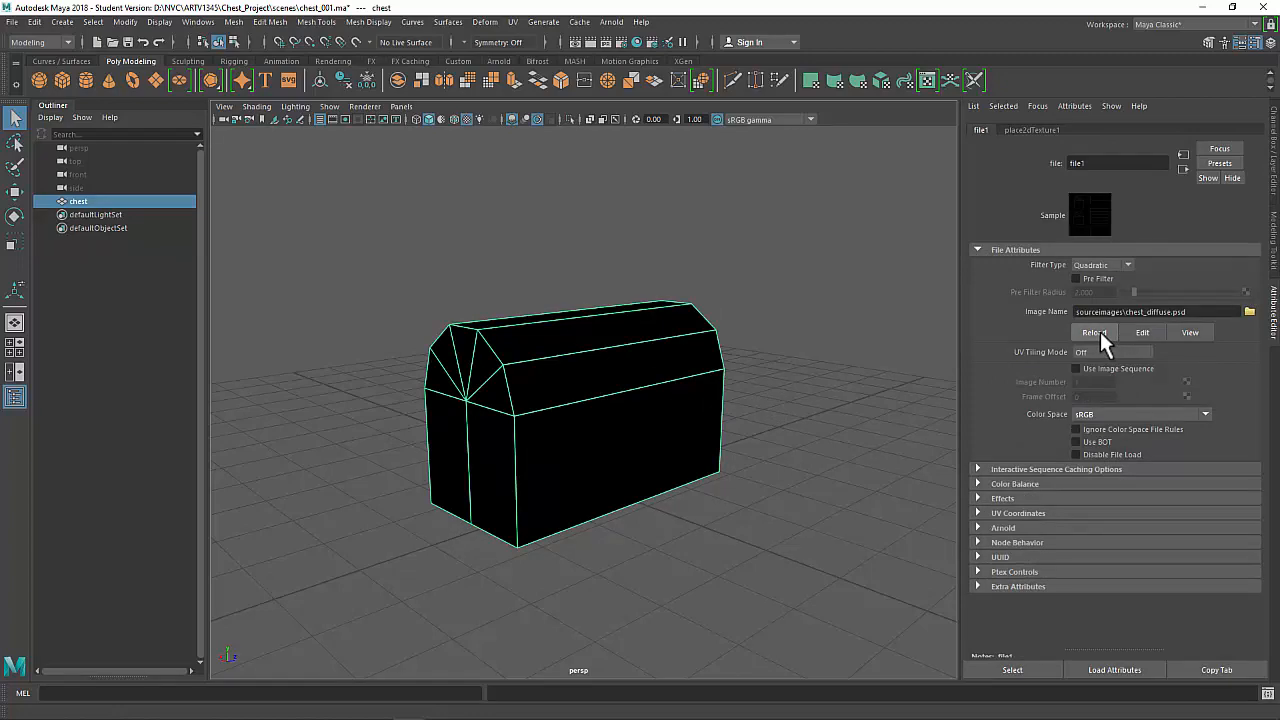
left_click_drag(640, 352, 697, 354, "alt")
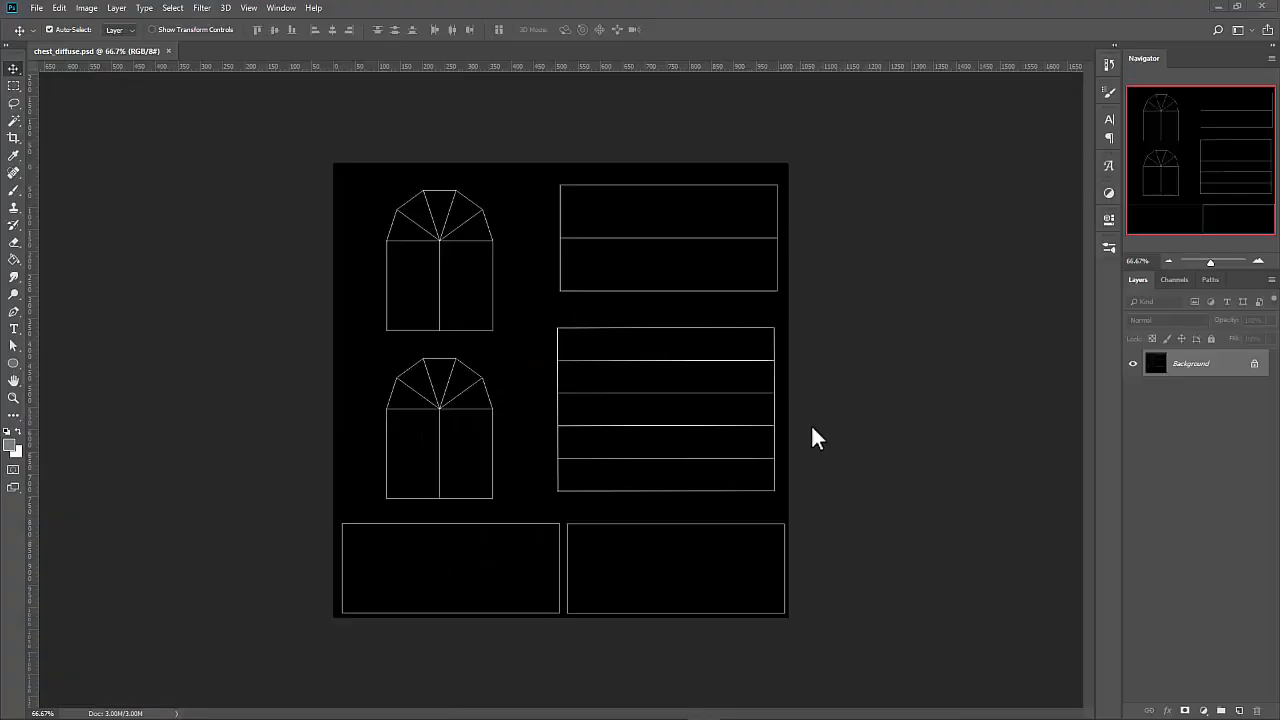
In Photoshop, unlock chest_diffuse.psd's Background layer and rename it uv.
left_click(1256, 364)
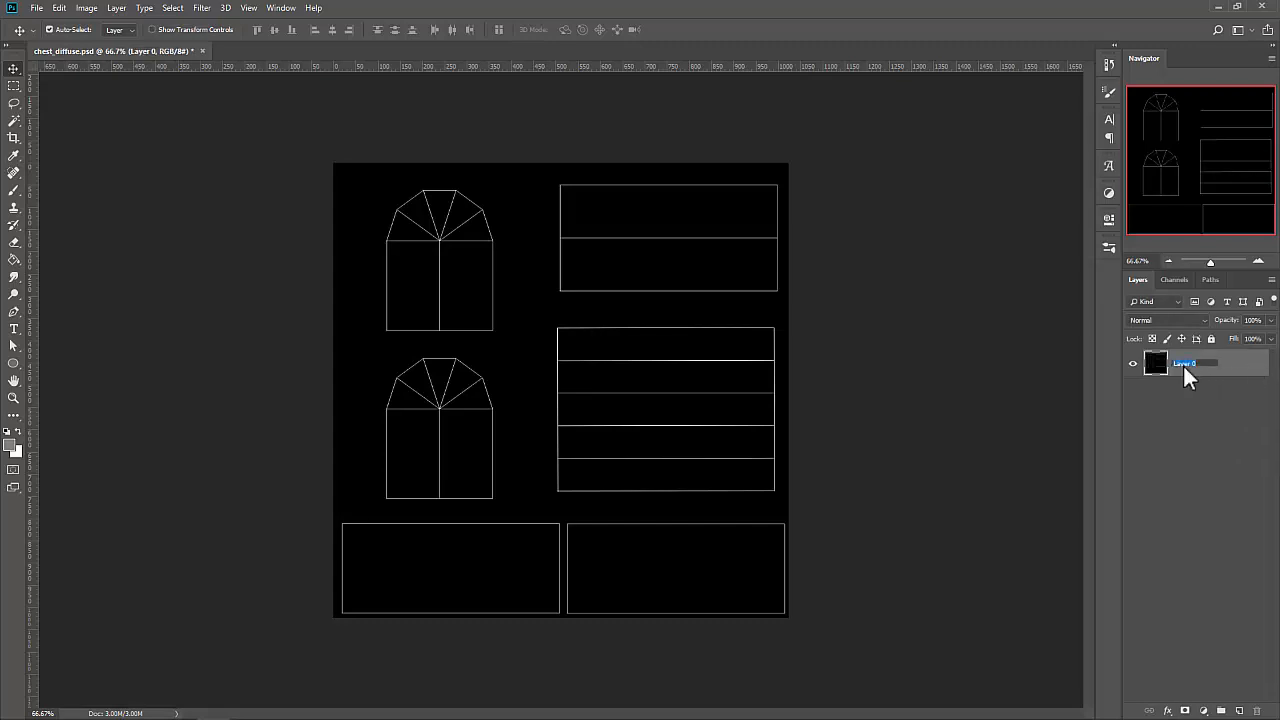
type("uv")
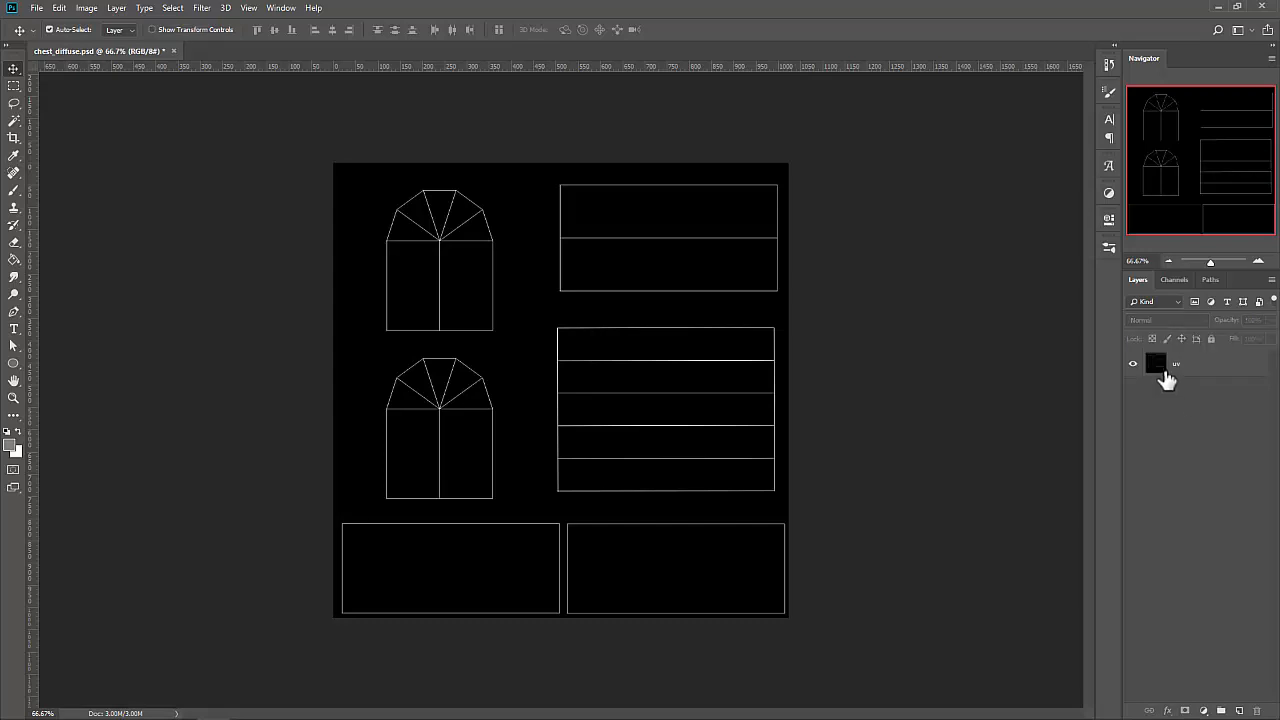
key("Return")
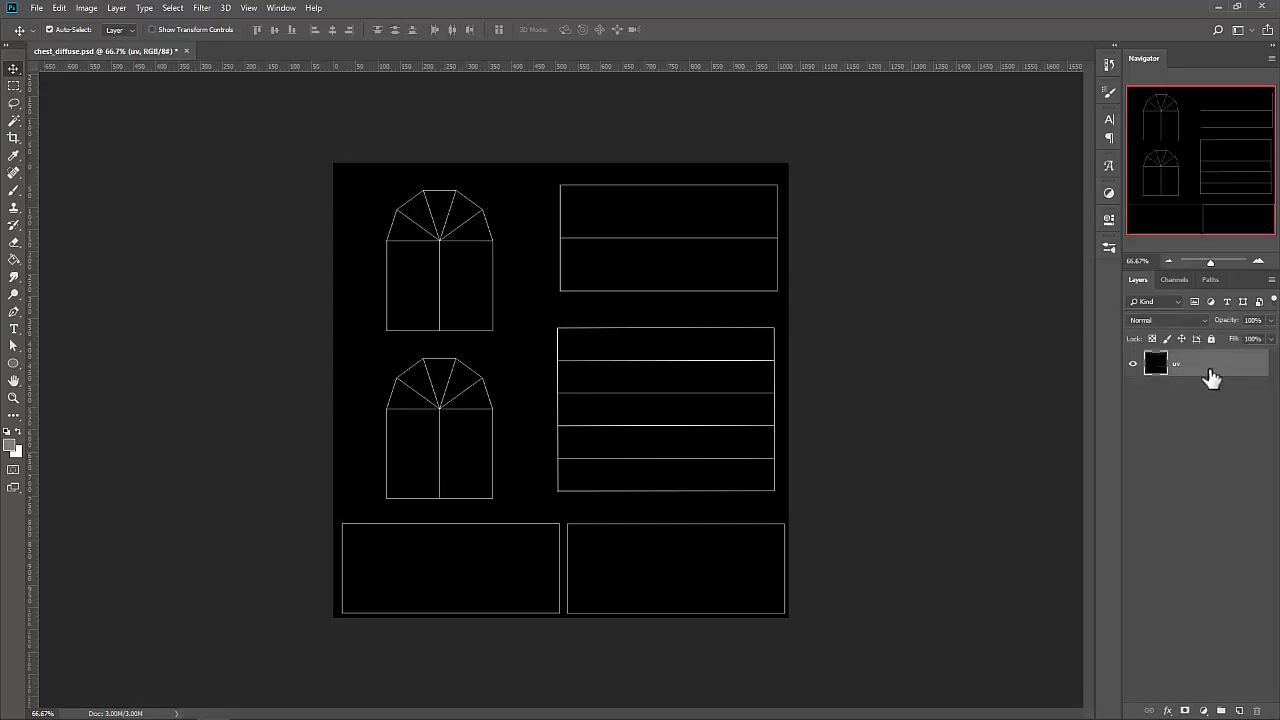
Invert the uv layer's colors and set its blend mode to Multiply.
left_click(87, 8)
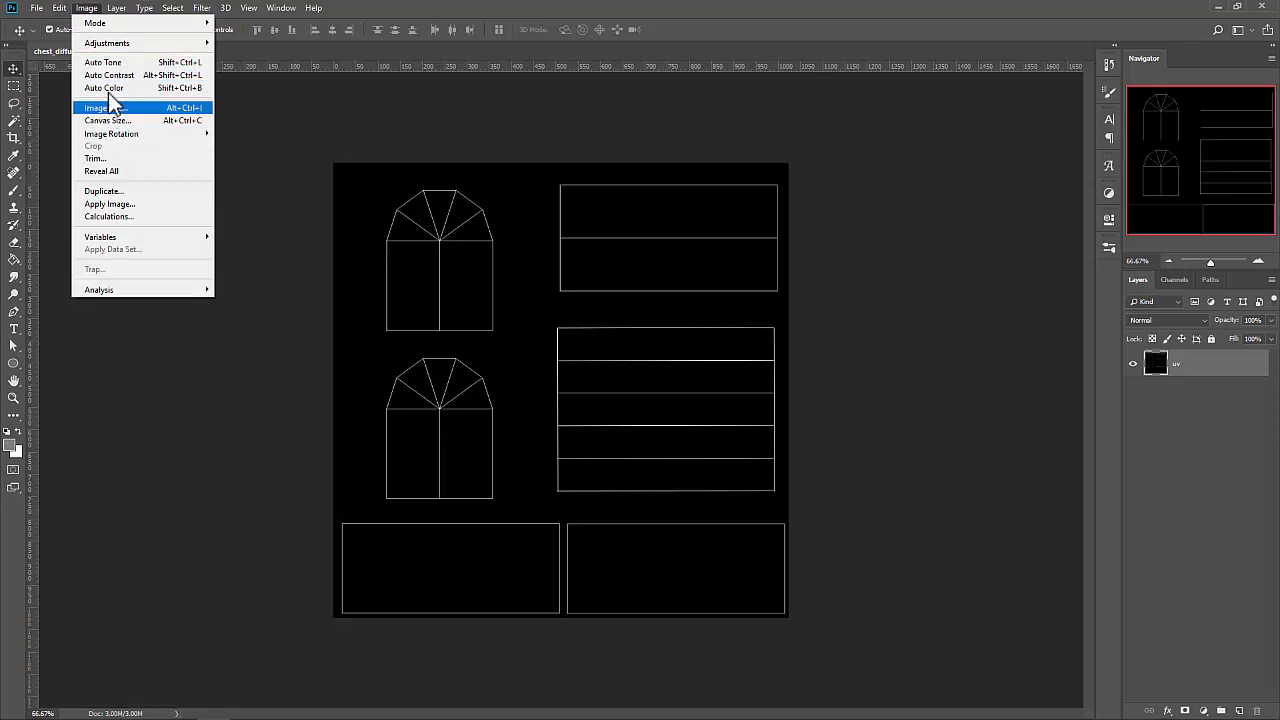
mouse_move(118, 43)
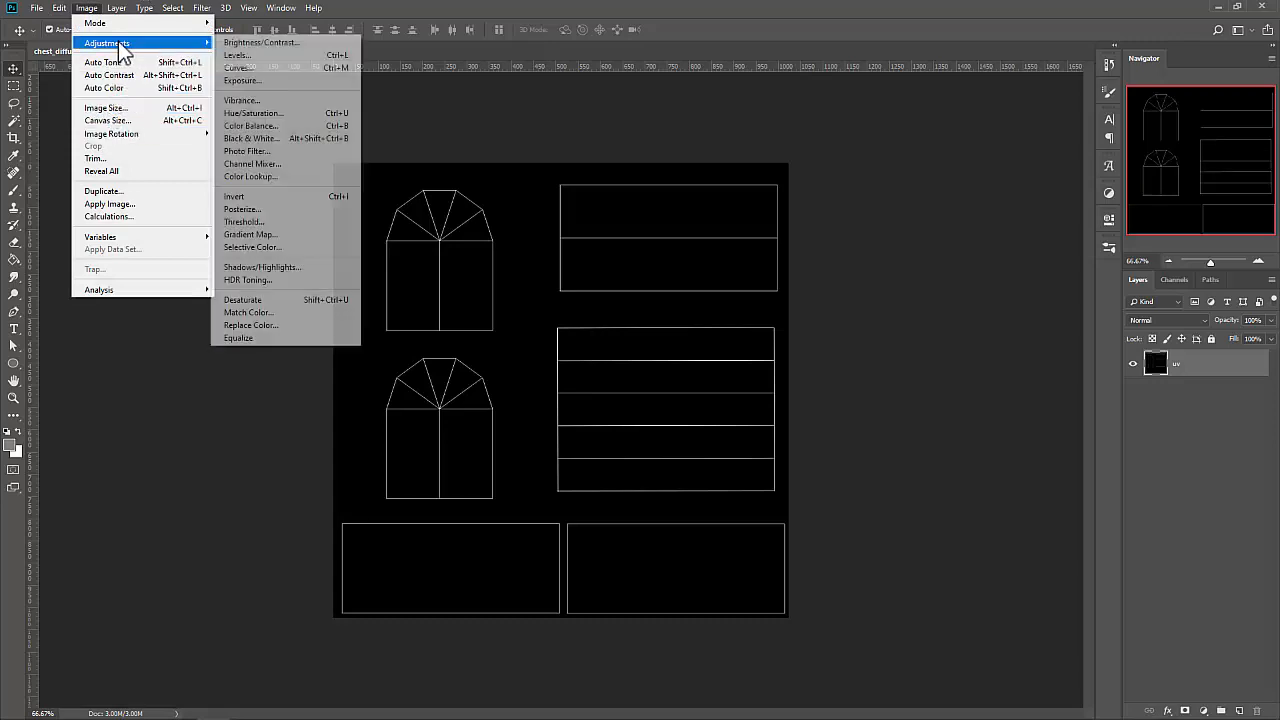
left_click(275, 196)
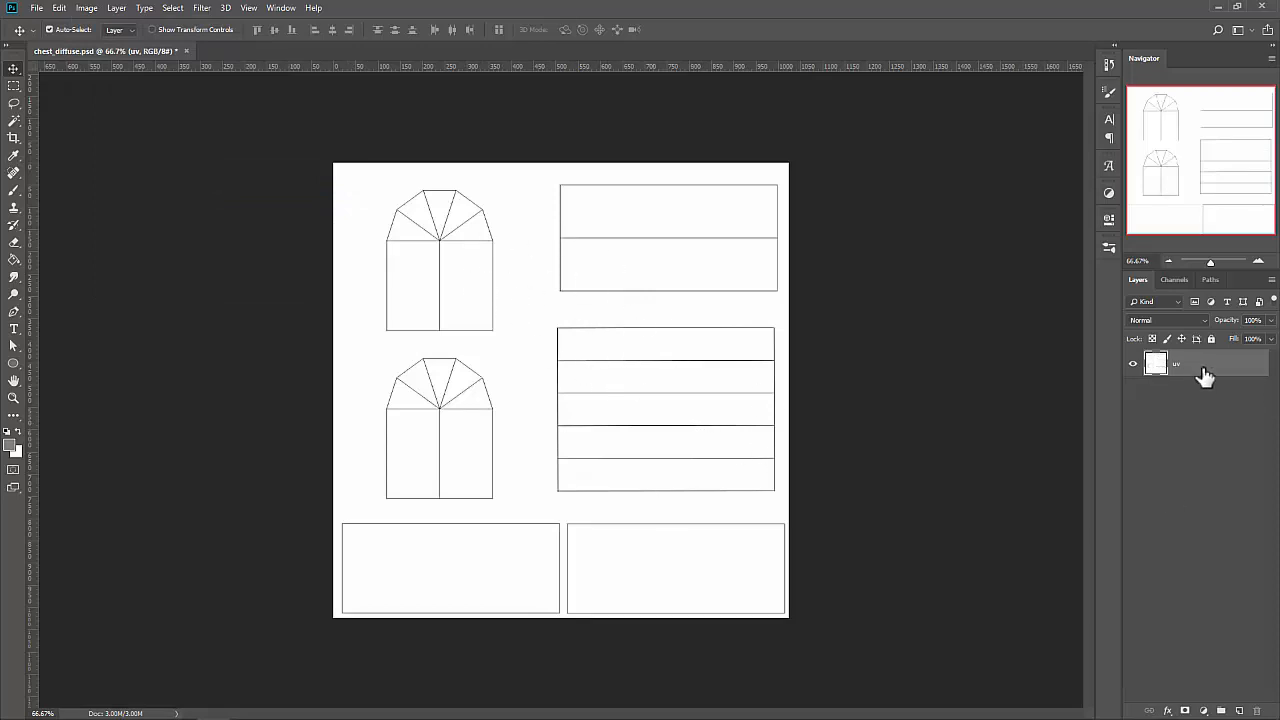
left_click(1140, 321)
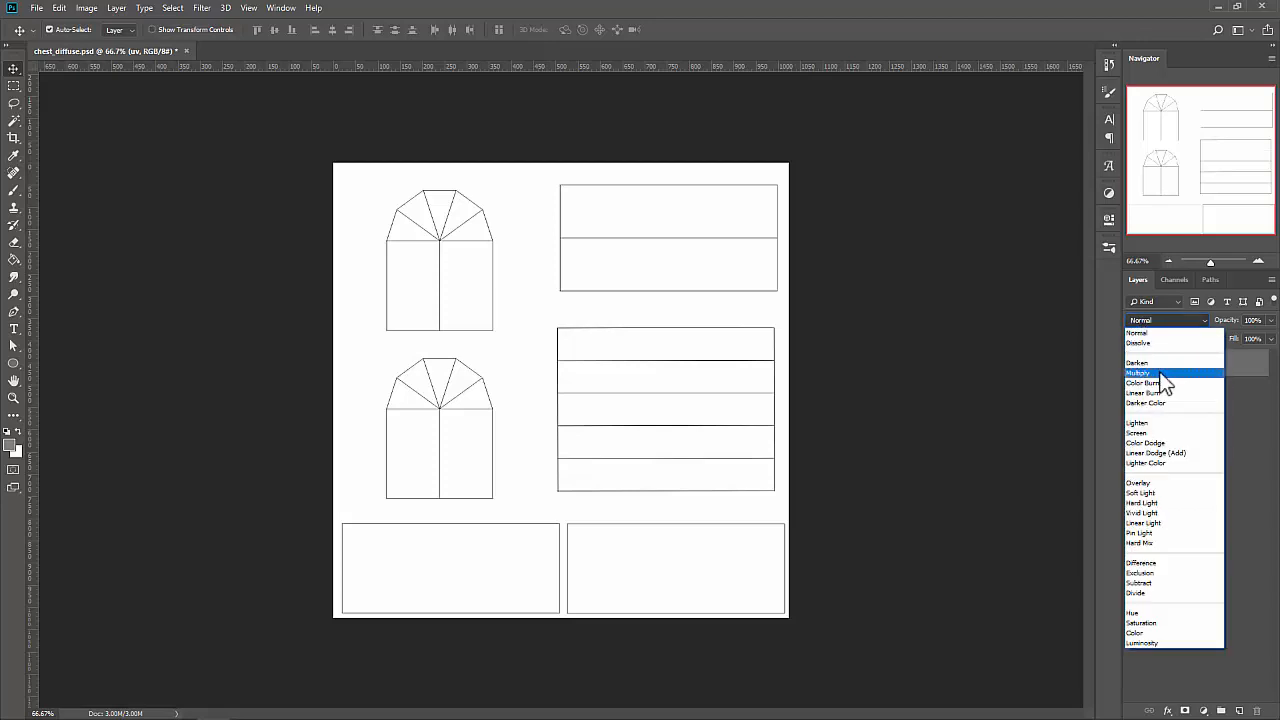
left_click(1140, 373)
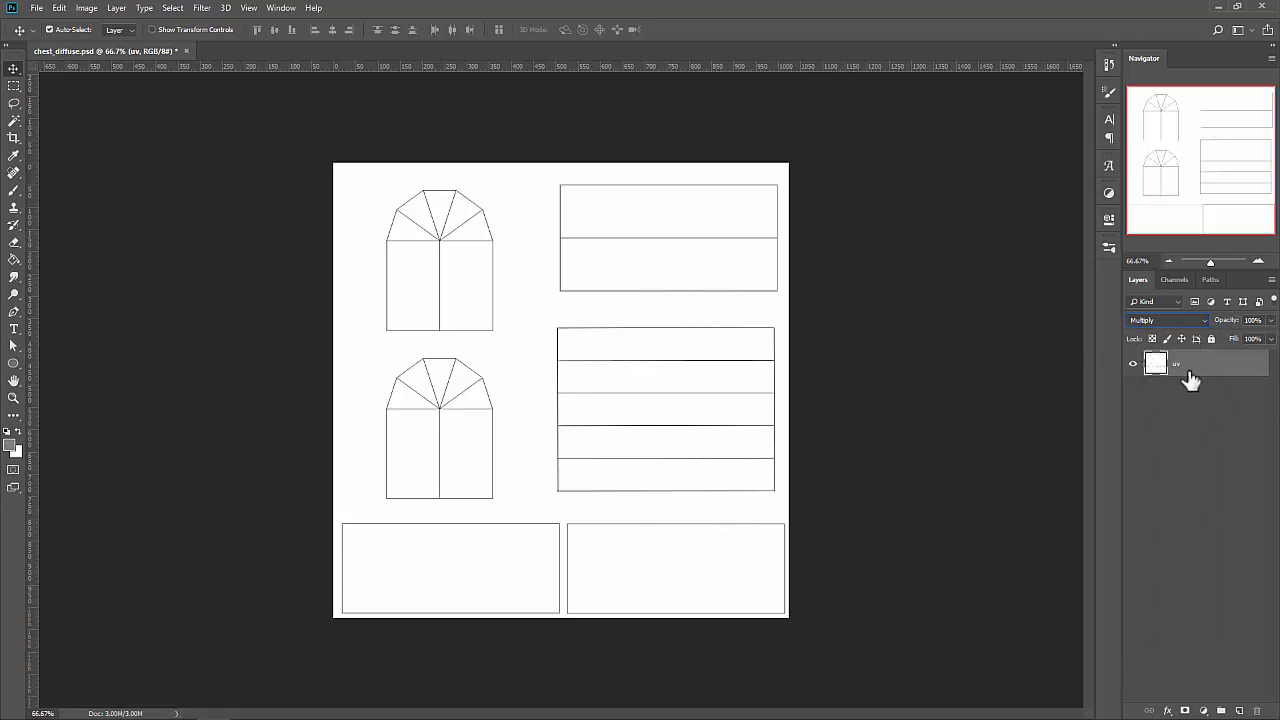
Paint test strokes on a new layer beneath uv, compare them with uv hidden and shown, and delete the test layer.
left_click(1240, 710)
left_click_drag(1183, 365, 1180, 417)
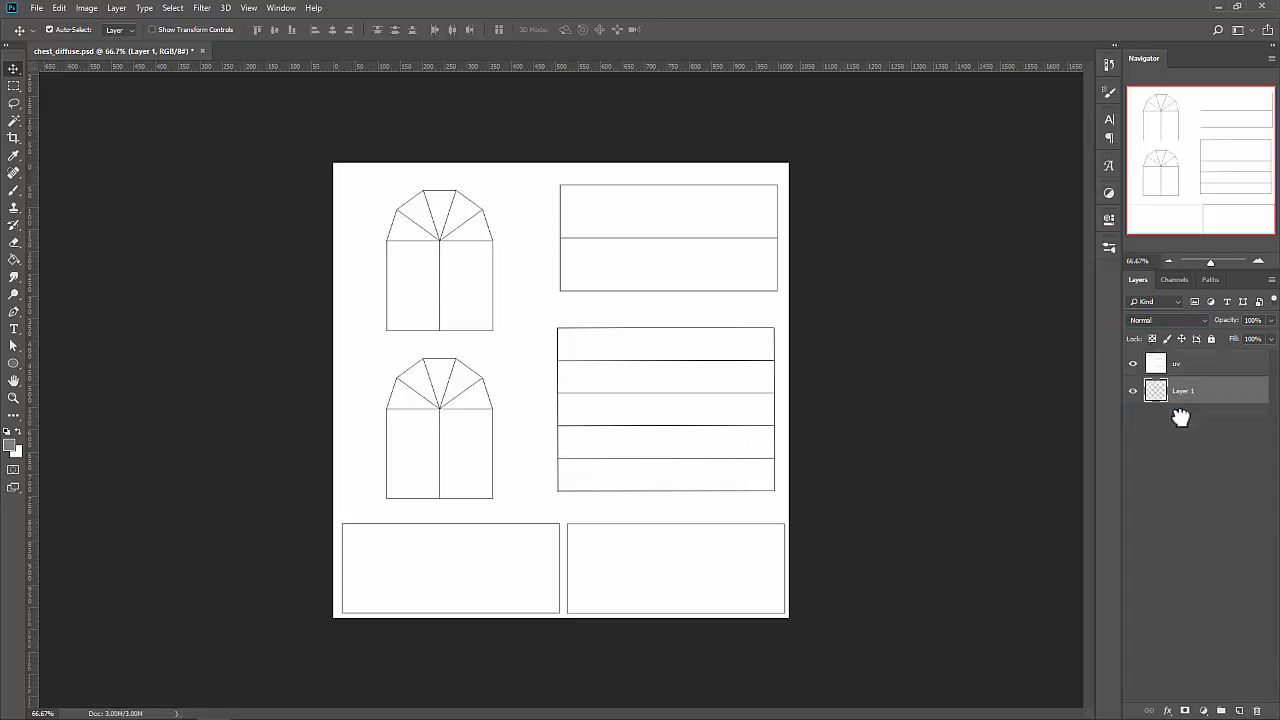
key("b")
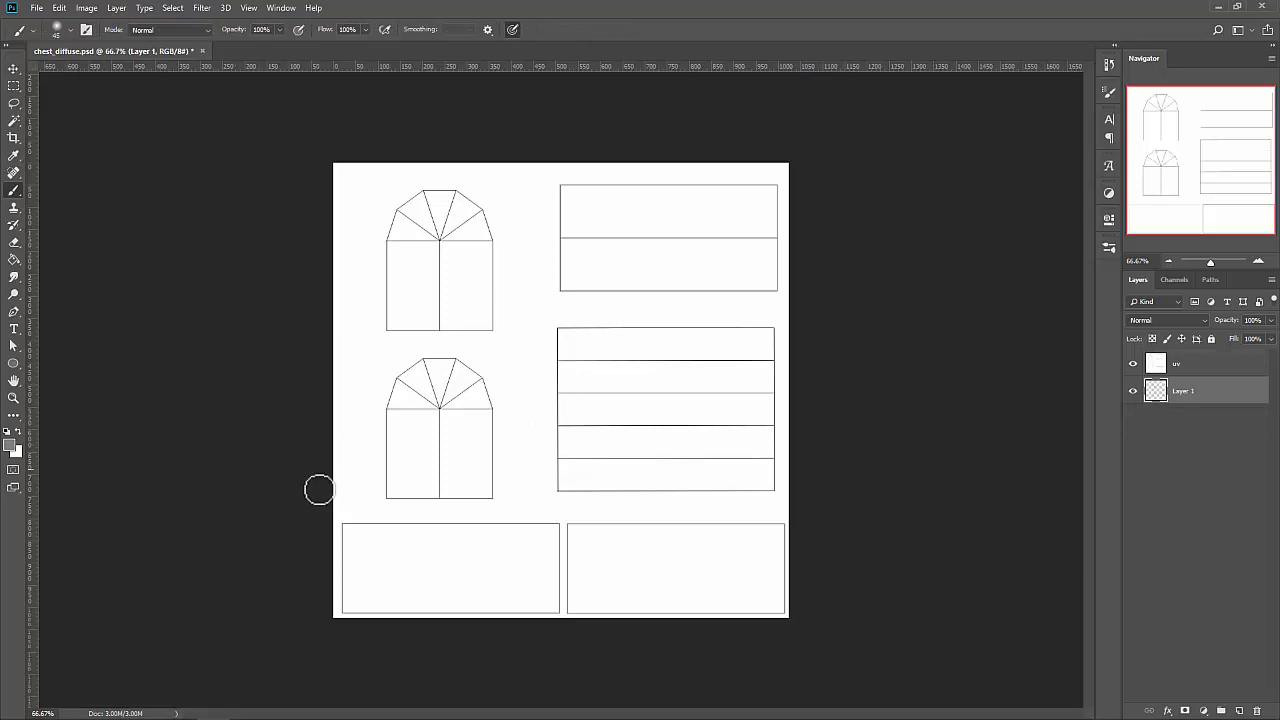
mouse_move(405, 515)
left_mouse_down()
mouse_move(406, 409)
mouse_move(457, 240)
mouse_move(637, 246)
mouse_move(571, 435)
mouse_move(577, 351)
mouse_move(617, 417)
mouse_move(475, 340)
left_mouse_up()
left_click(1133, 365)
left_click(1133, 365)
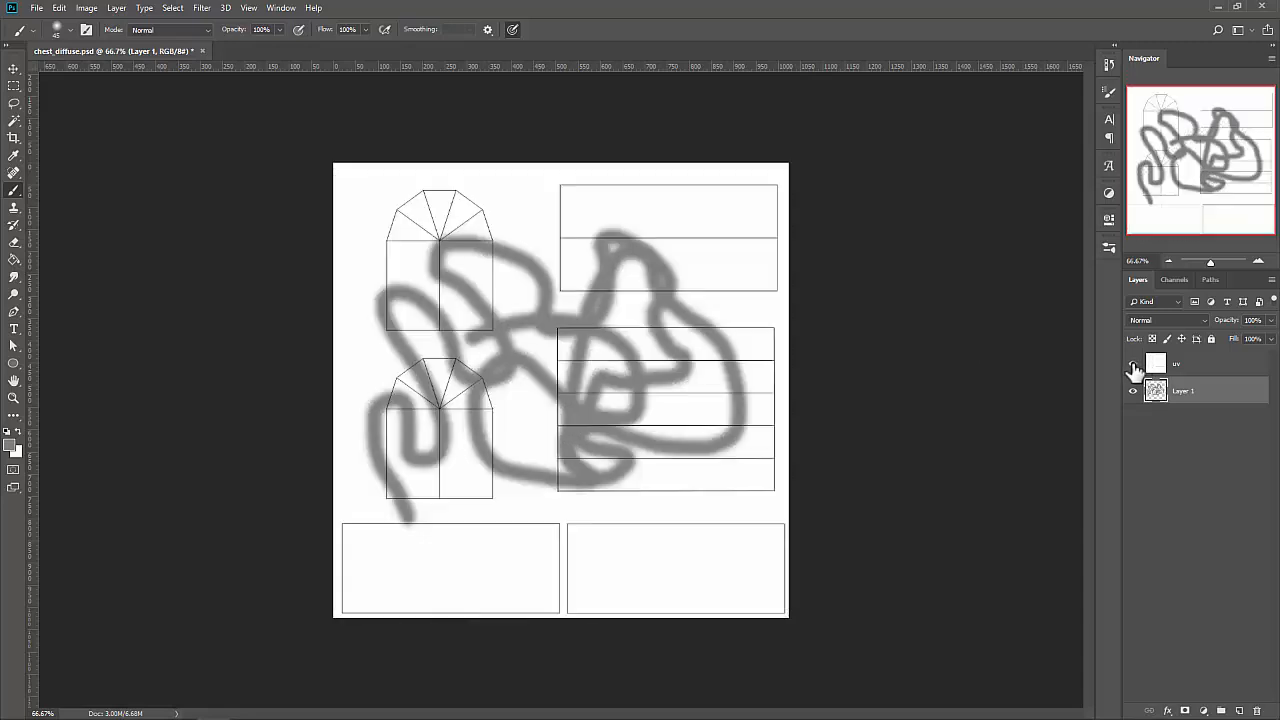
left_click(1133, 365)
left_click(1133, 365)
mouse_move(404, 234)
left_mouse_down()
mouse_move(477, 214)
mouse_move(437, 206)
mouse_move(490, 305)
mouse_move(449, 291)
mouse_move(583, 389)
mouse_move(495, 455)
left_mouse_up()
left_click(1133, 365)
left_click(1133, 365)
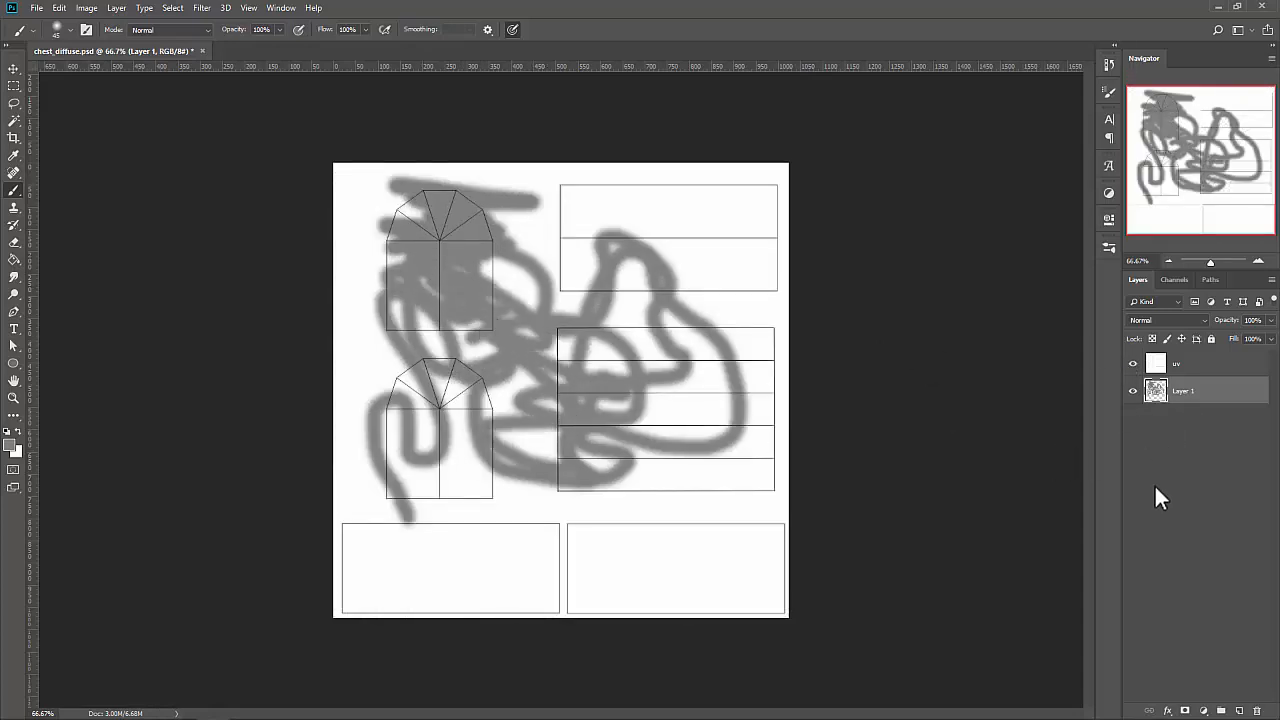
left_click(1255, 710)
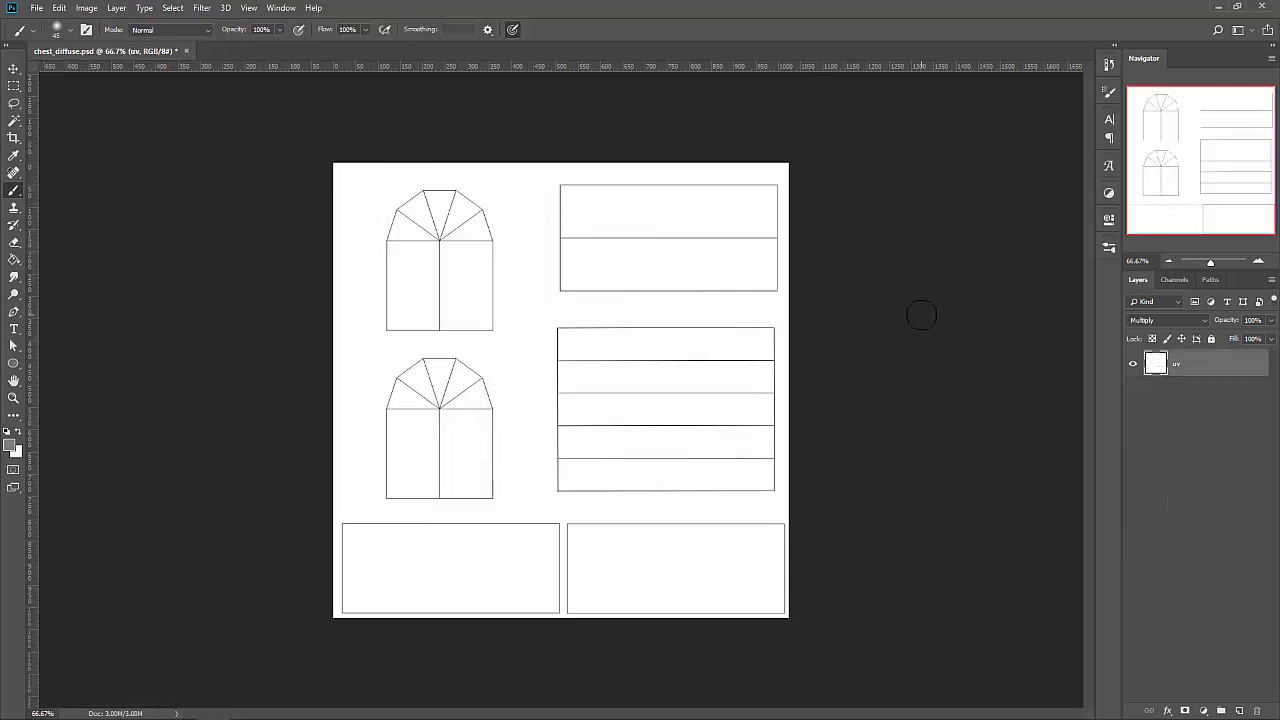
Add a new layer beneath uv and fill it with dark brown #3e2402 using the Paint Bucket.
left_click(1240, 711)
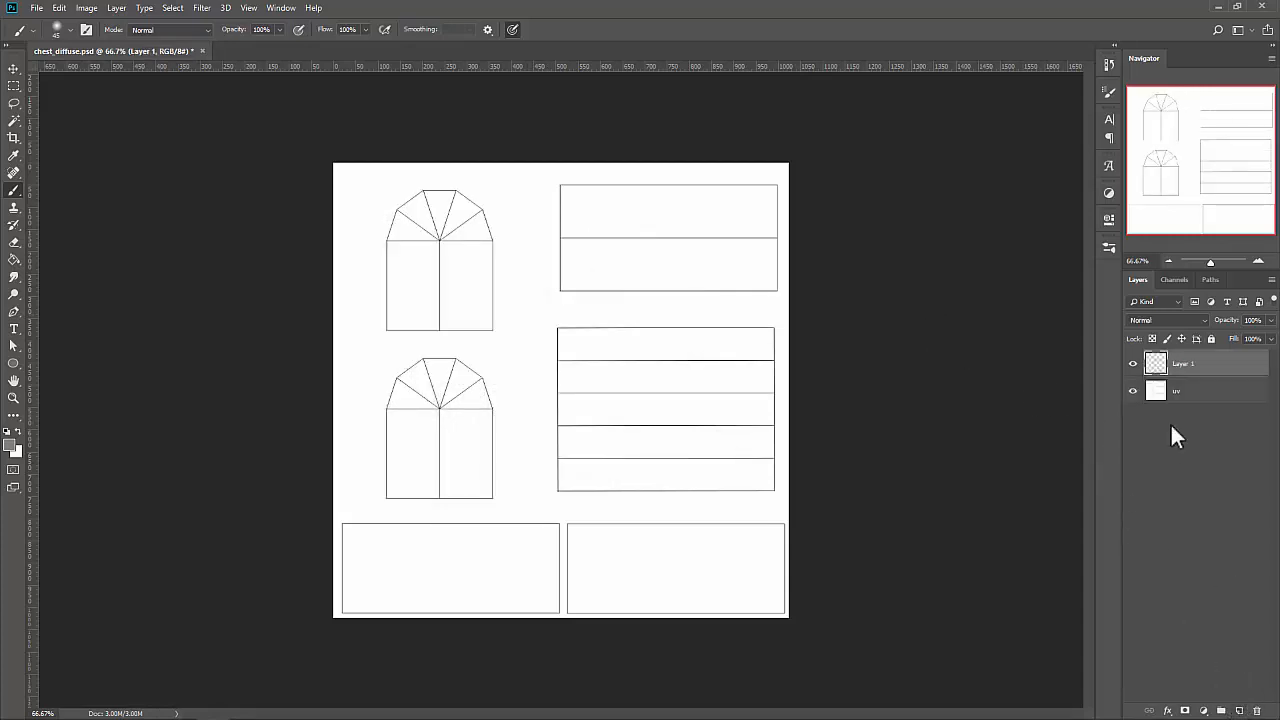
left_click_drag(1186, 366, 1183, 412)
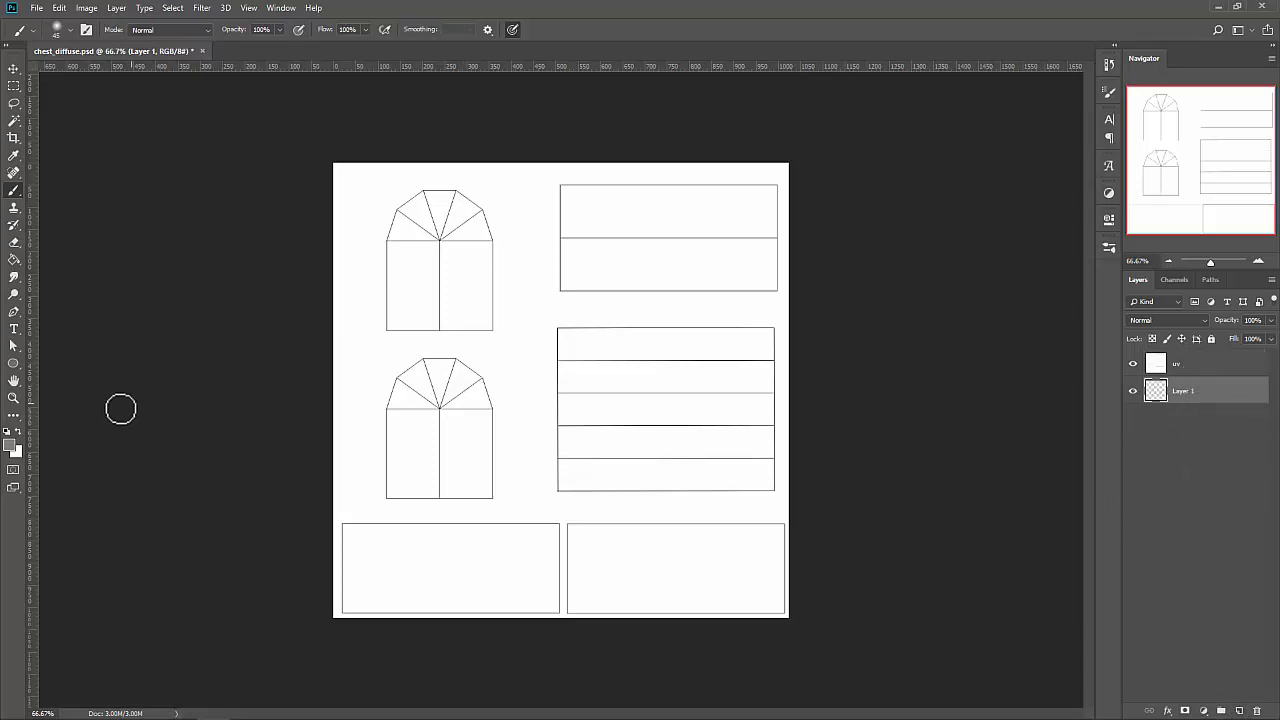
left_click(11, 443)
left_click_drag(1030, 470, 1051, 485)
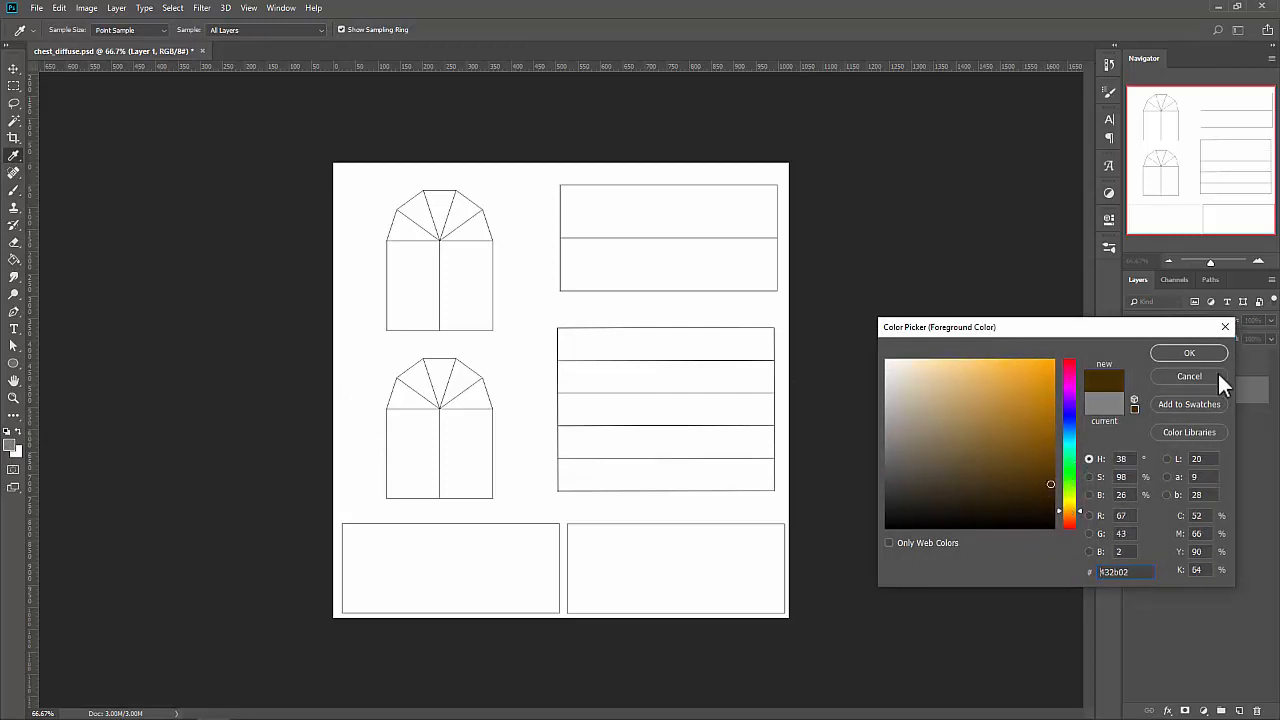
left_click(1195, 354)
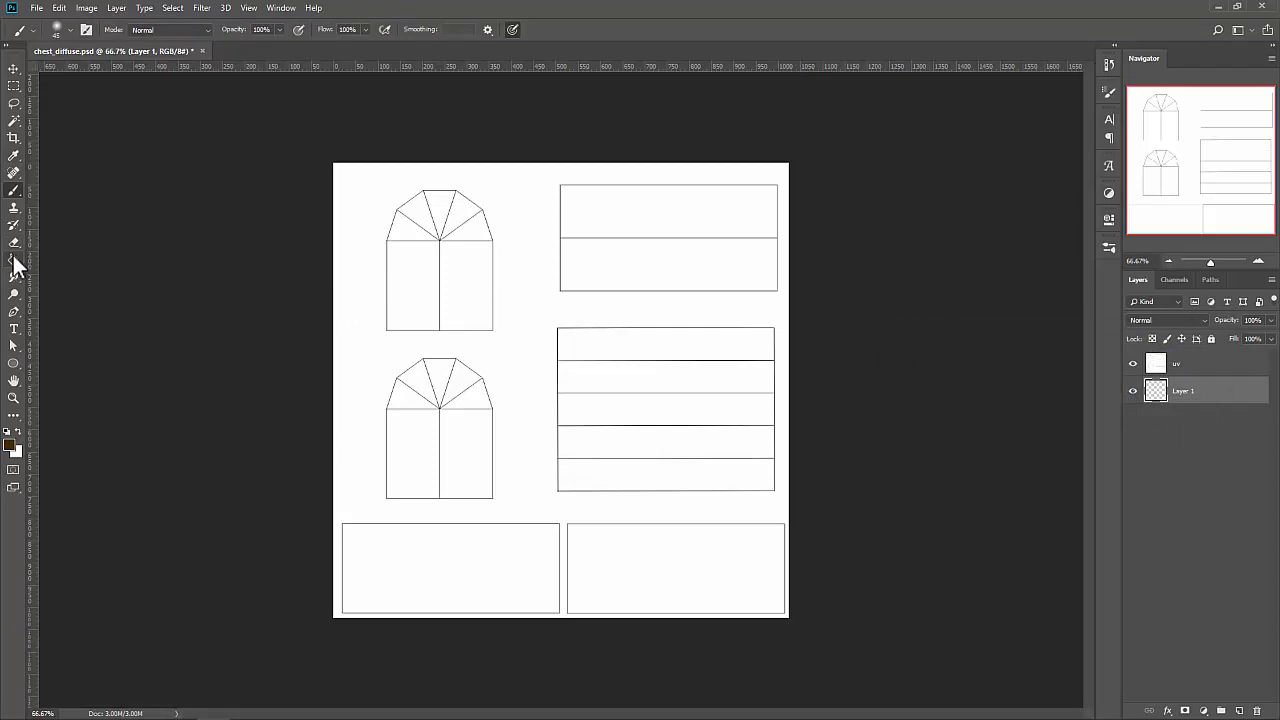
left_click(11, 444)
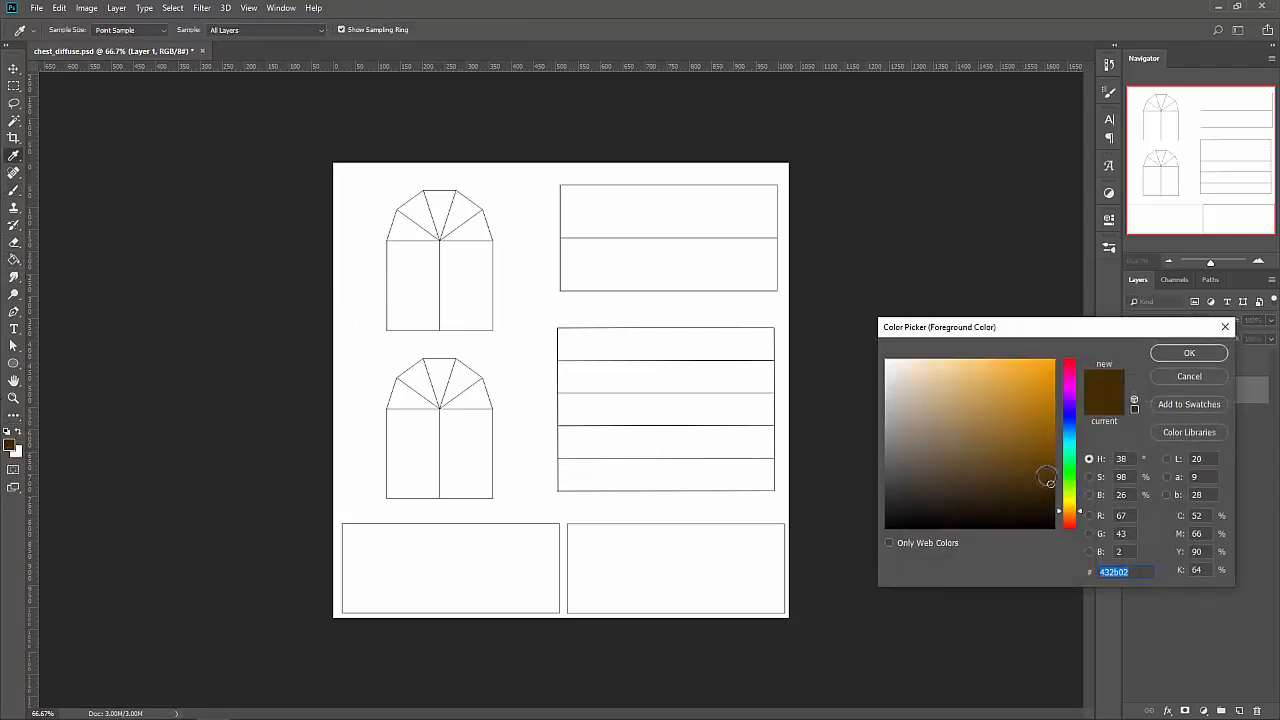
key("Return")
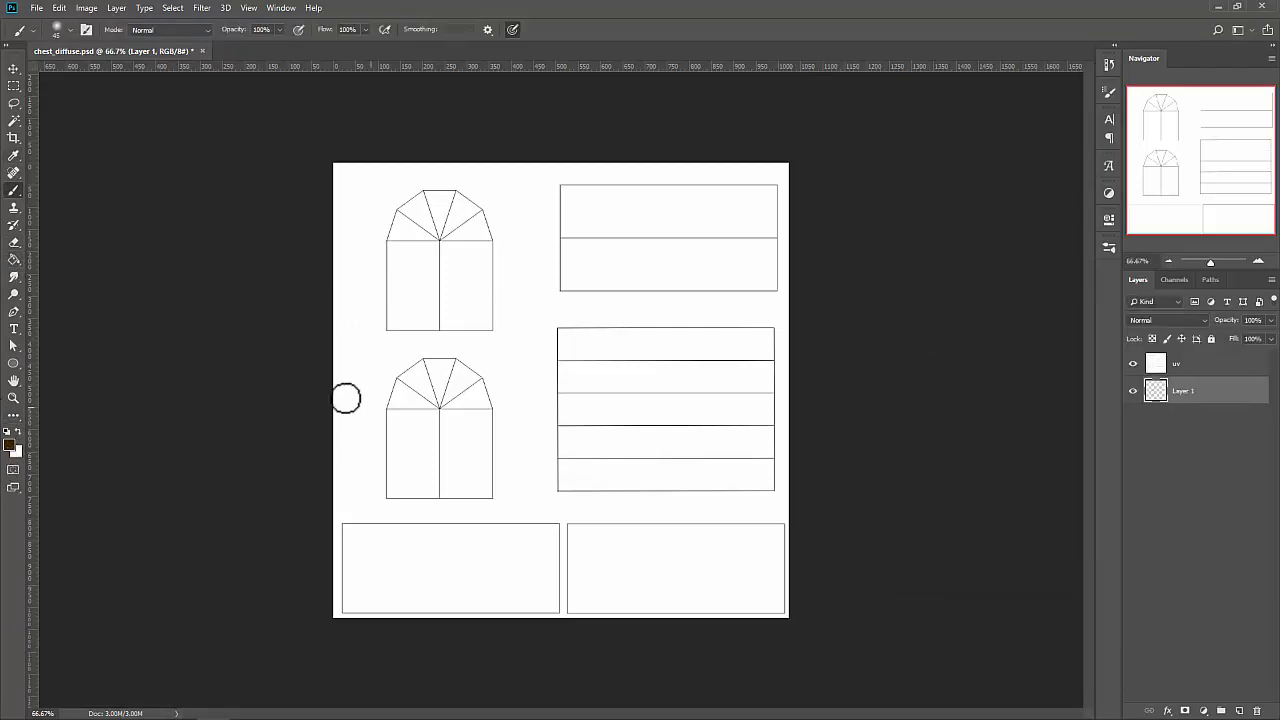
left_click(13, 259)
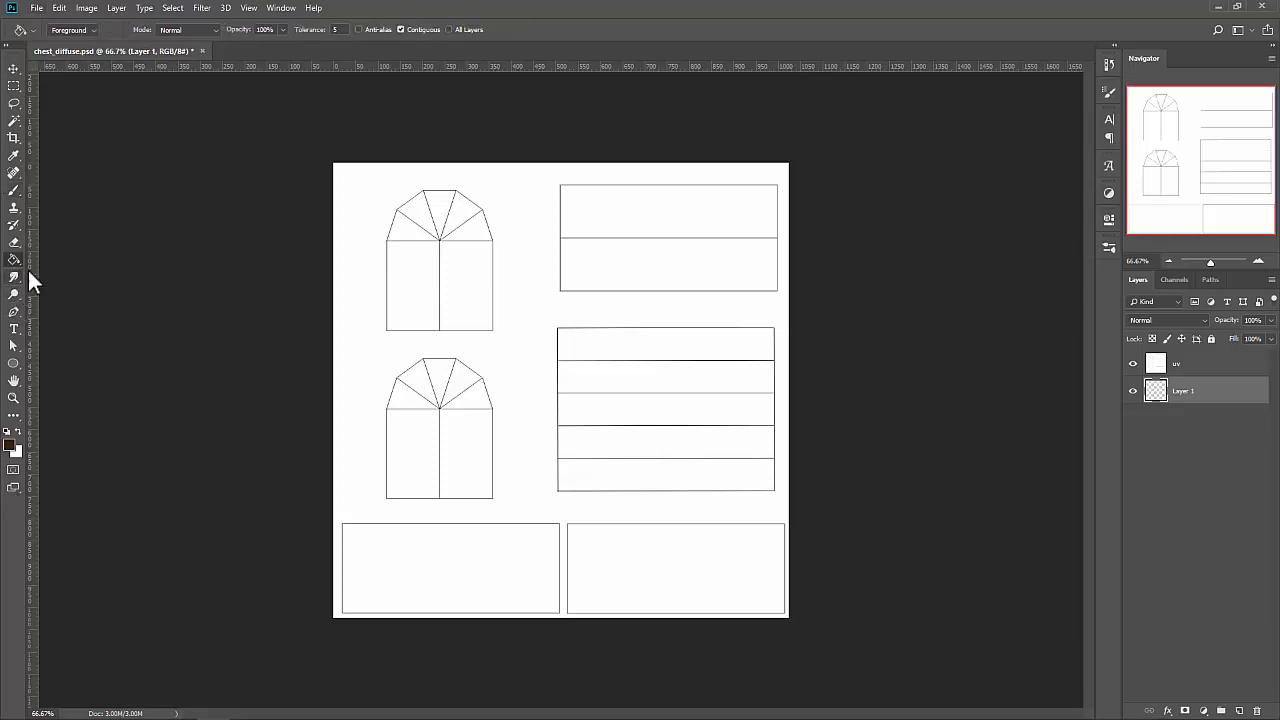
left_click(493, 375)
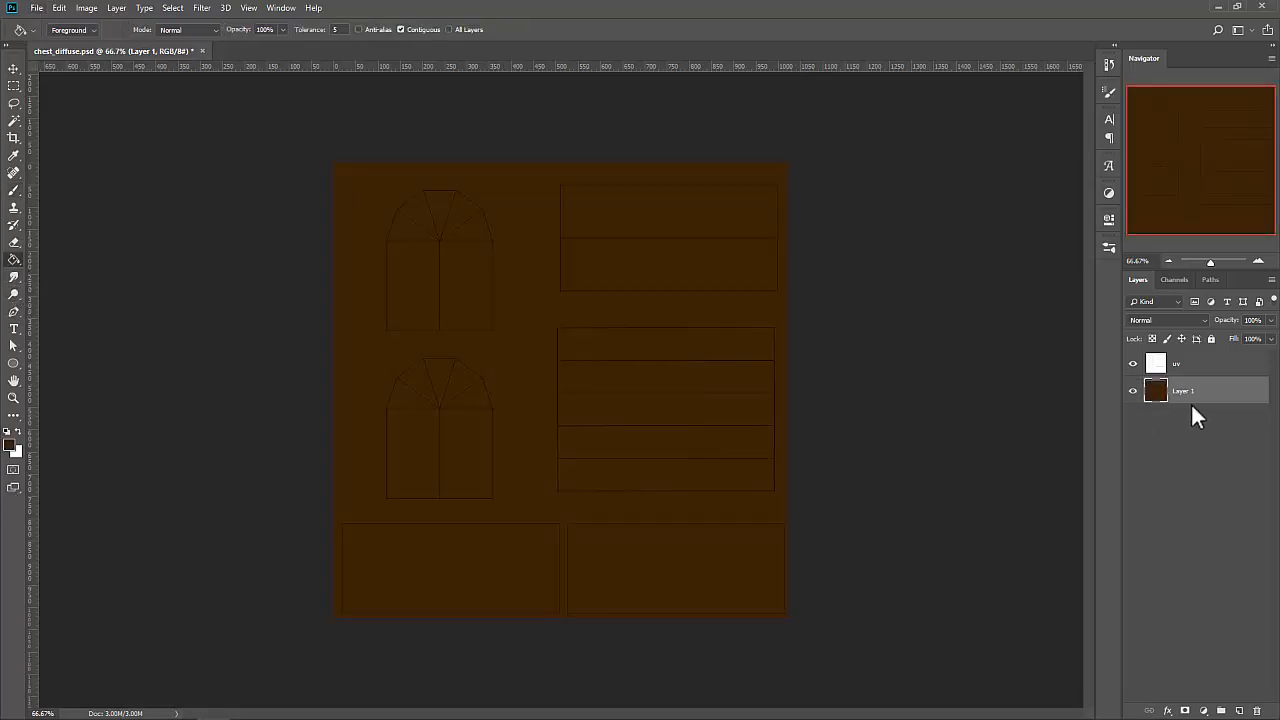
Rename the brown layer base and add a new empty layer between it and uv.
double_click(1185, 391)
type("base")
key("Return")
left_click(1239, 711)
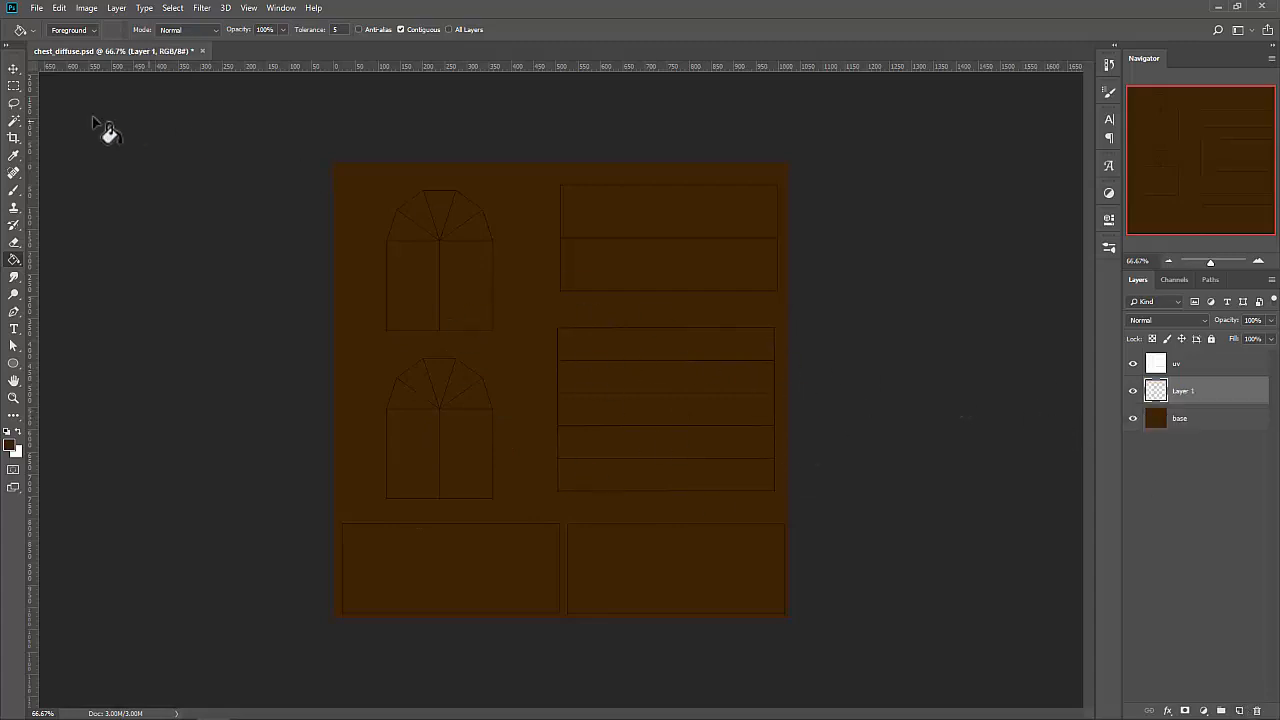
left_click(14, 86)
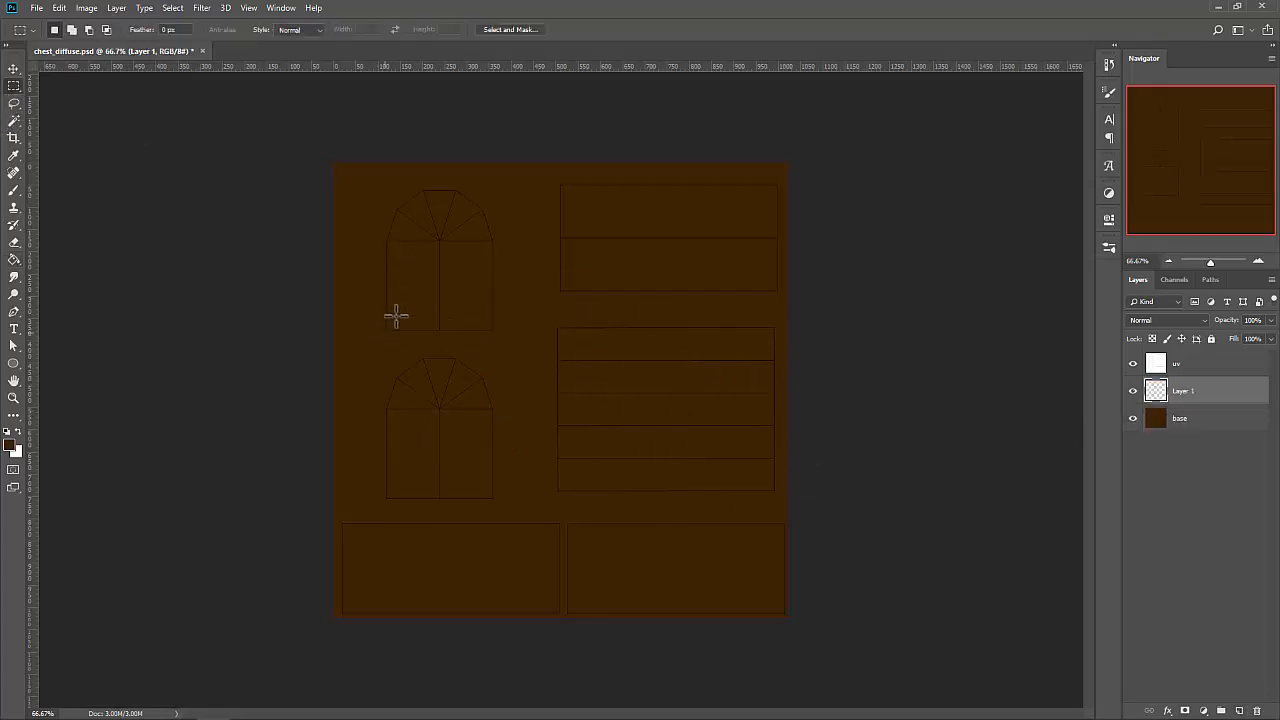
left_click_drag(384, 338, 506, 184)
key("ctrl+d")
left_click_drag(503, 261, 384, 234)
left_click_drag(492, 199, 474, 330)
Select a rectangular area around the upper arched UV shell with the Rectangular Marquee and subtract narrow strips from its edges.
right_click(13, 88)
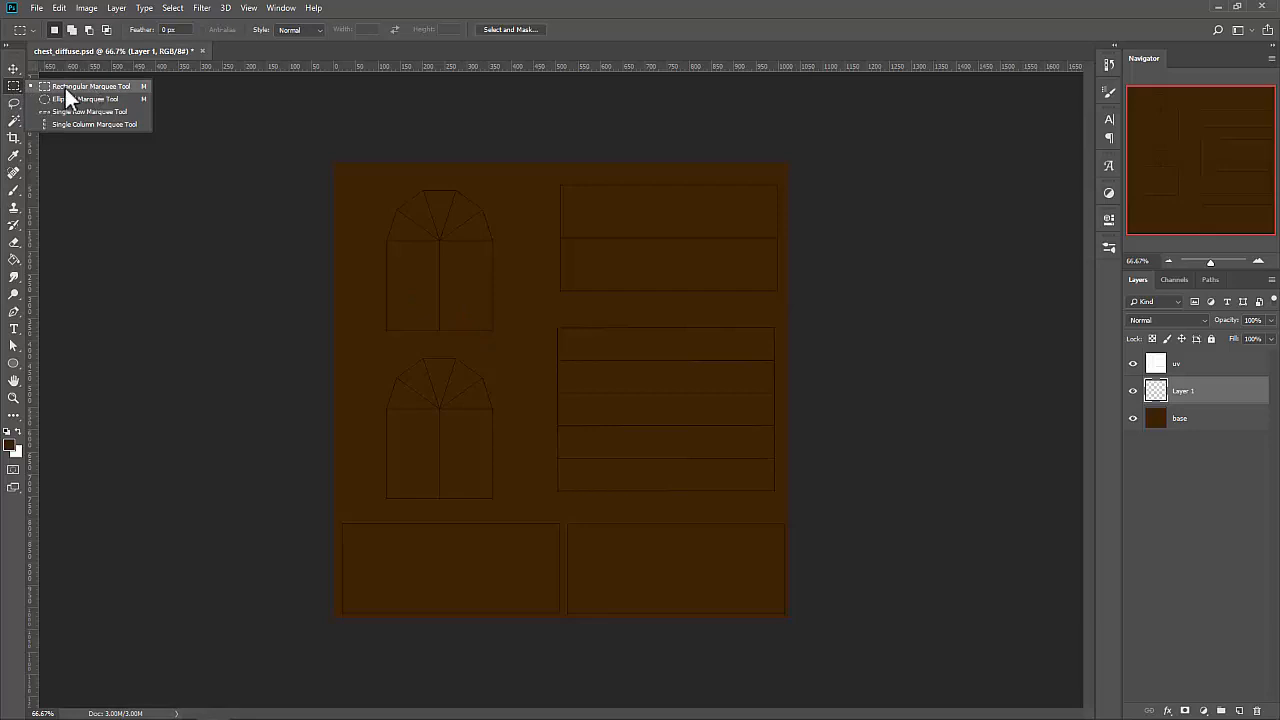
left_click(60, 87)
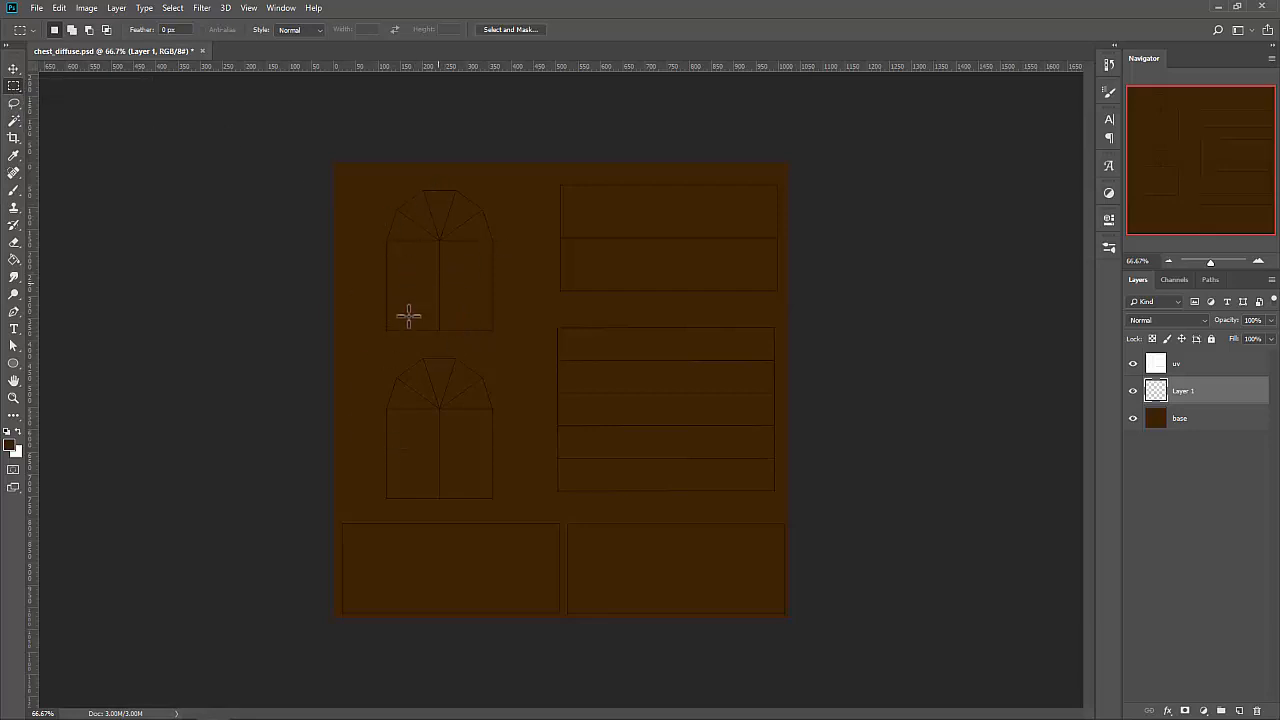
left_click_drag(375, 344, 503, 181)
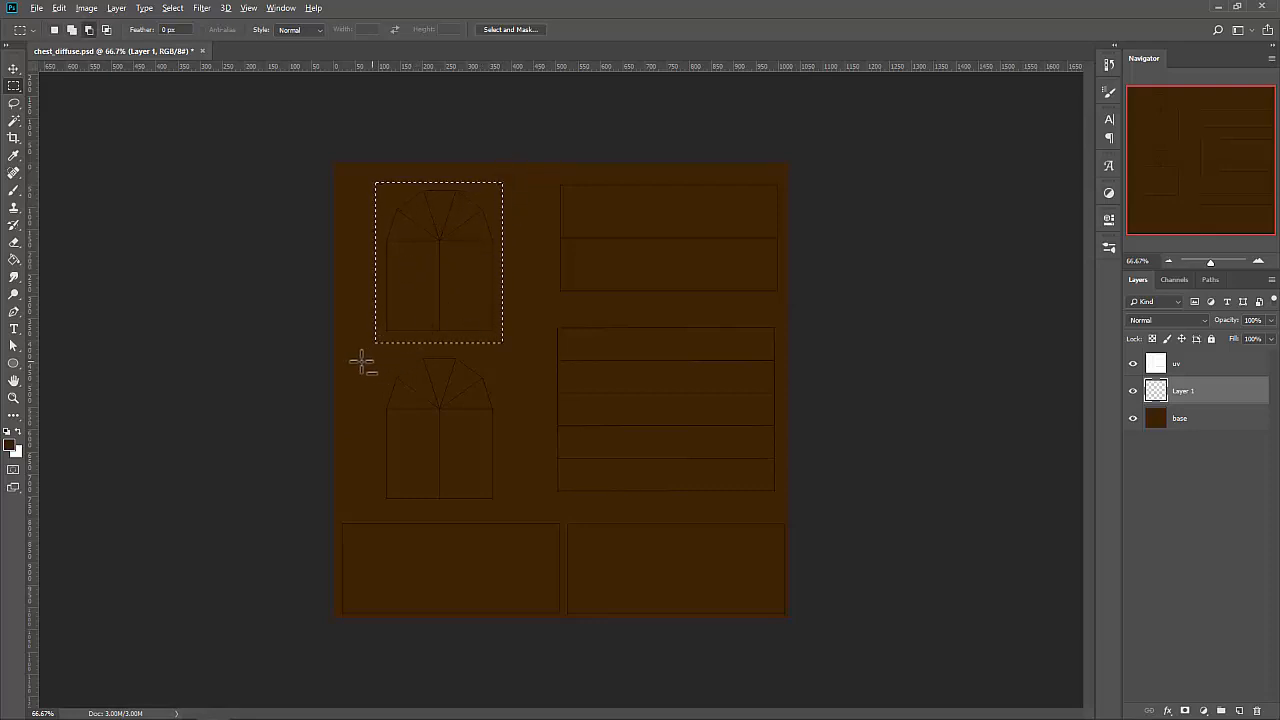
left_click_drag(358, 362, 403, 181, "alt")
key("ctrl+d")
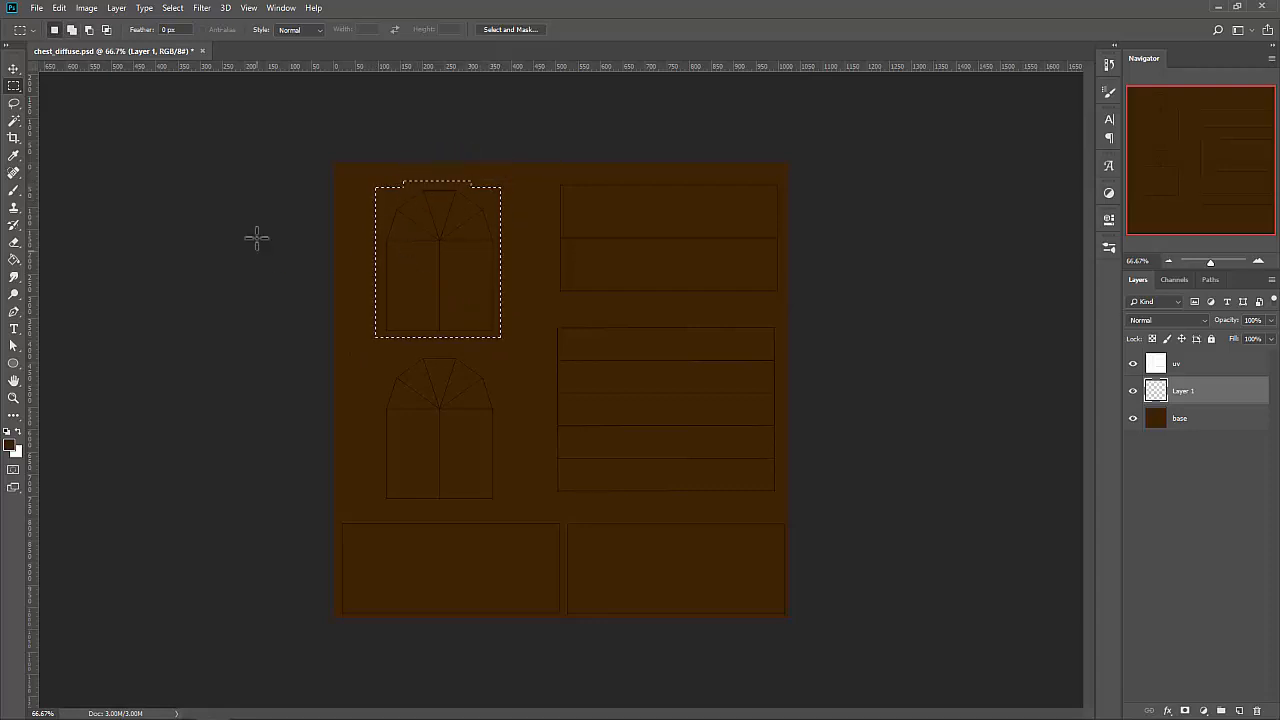
Fill the selection around the upper arched shell with golden yellow on the new layer and deselect it.
key("i")
left_click(10, 444)
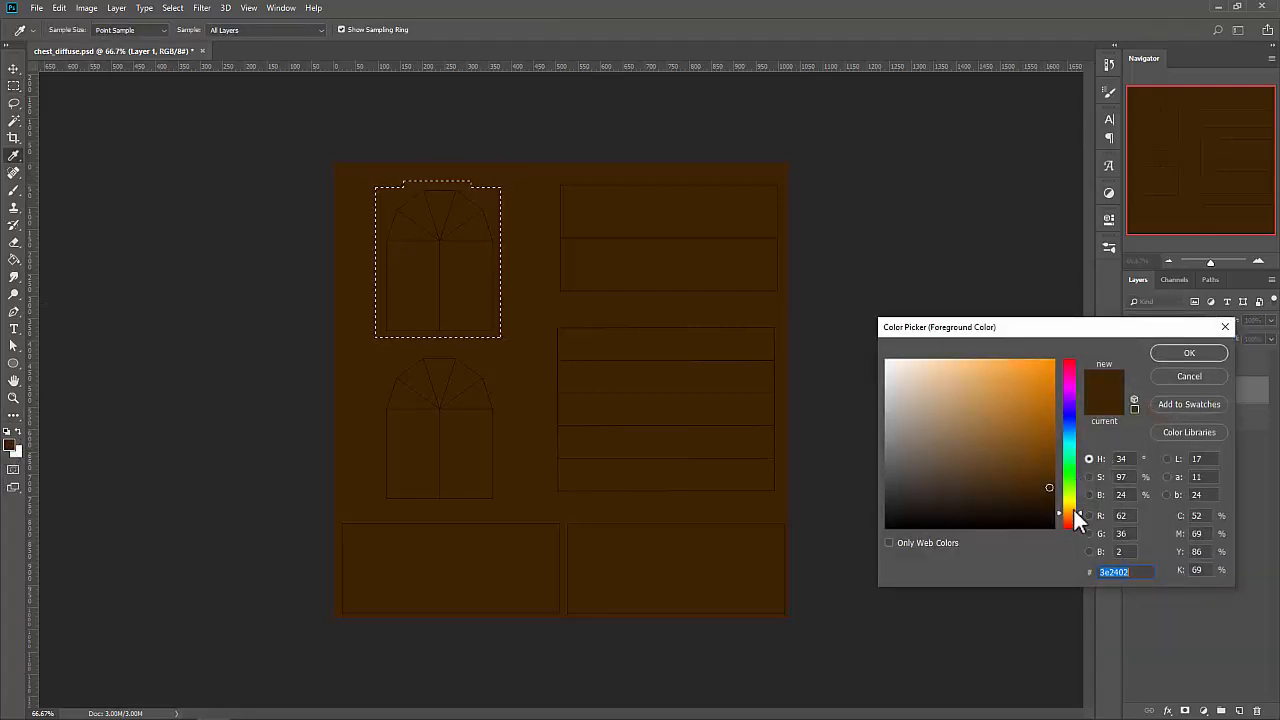
left_click_drag(1074, 516, 1073, 500)
left_click_drag(1050, 408, 1069, 352)
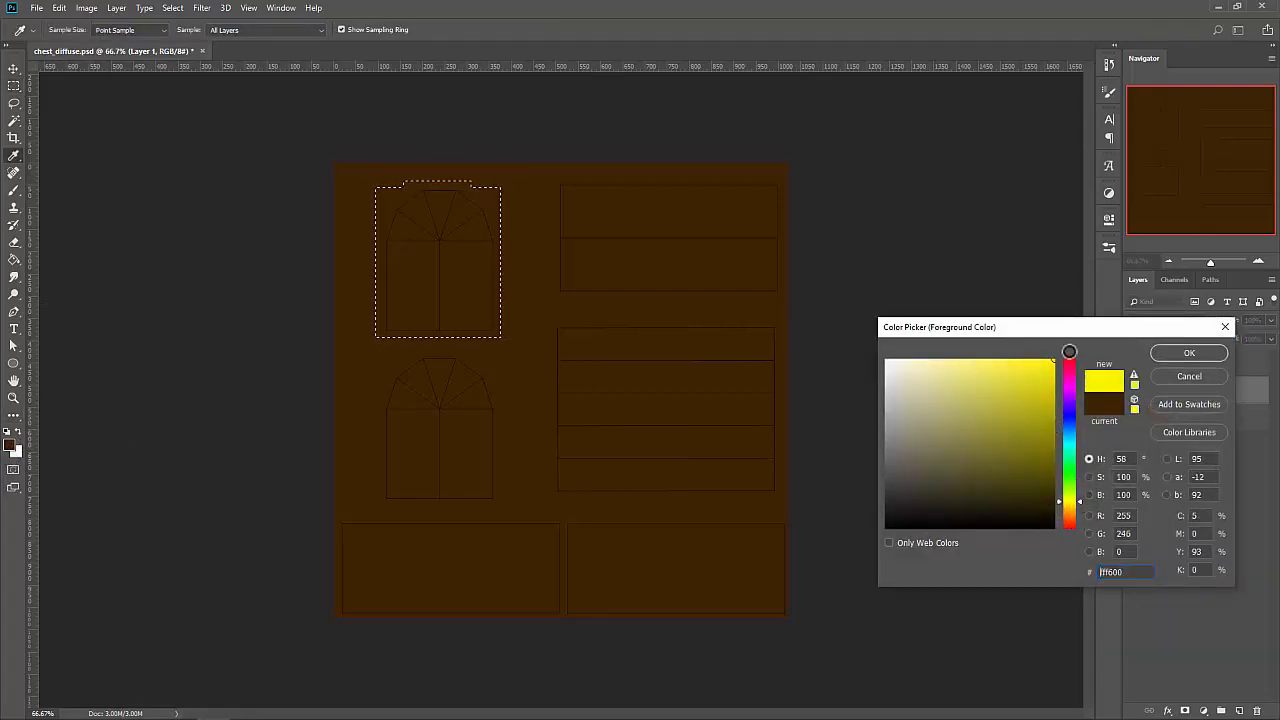
left_click(1073, 504)
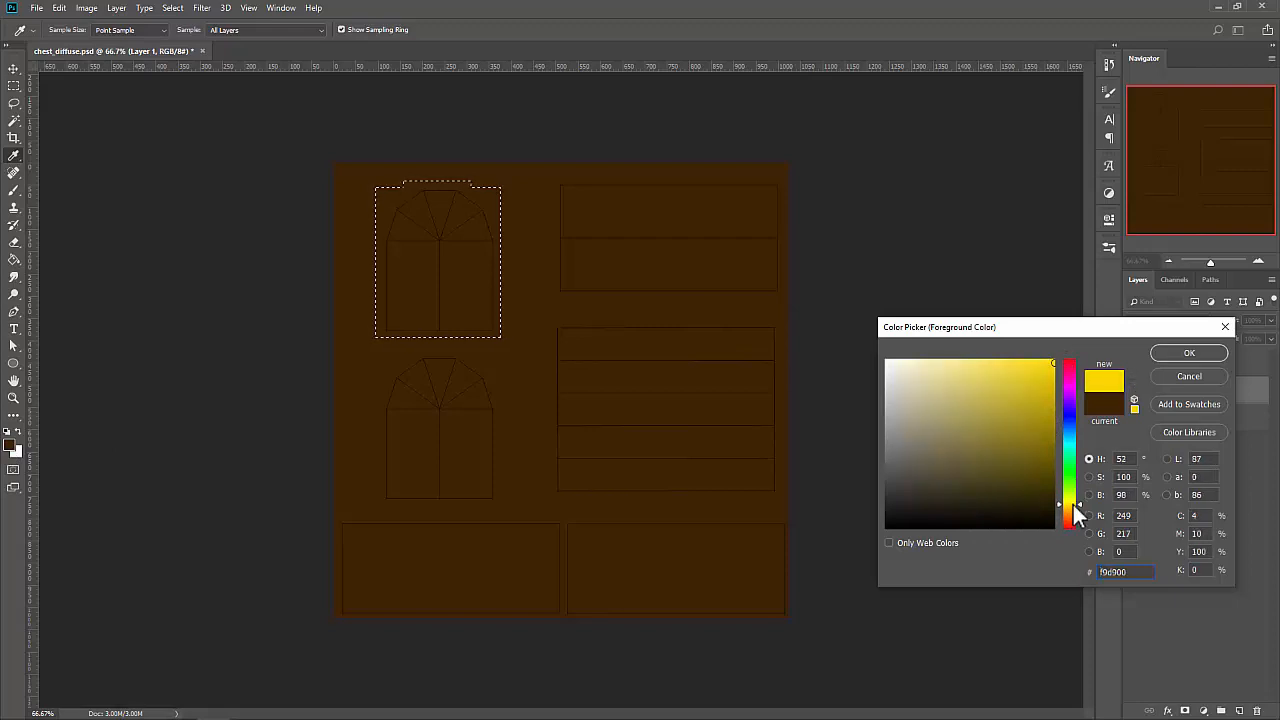
left_click(1170, 356)
left_click(14, 260)
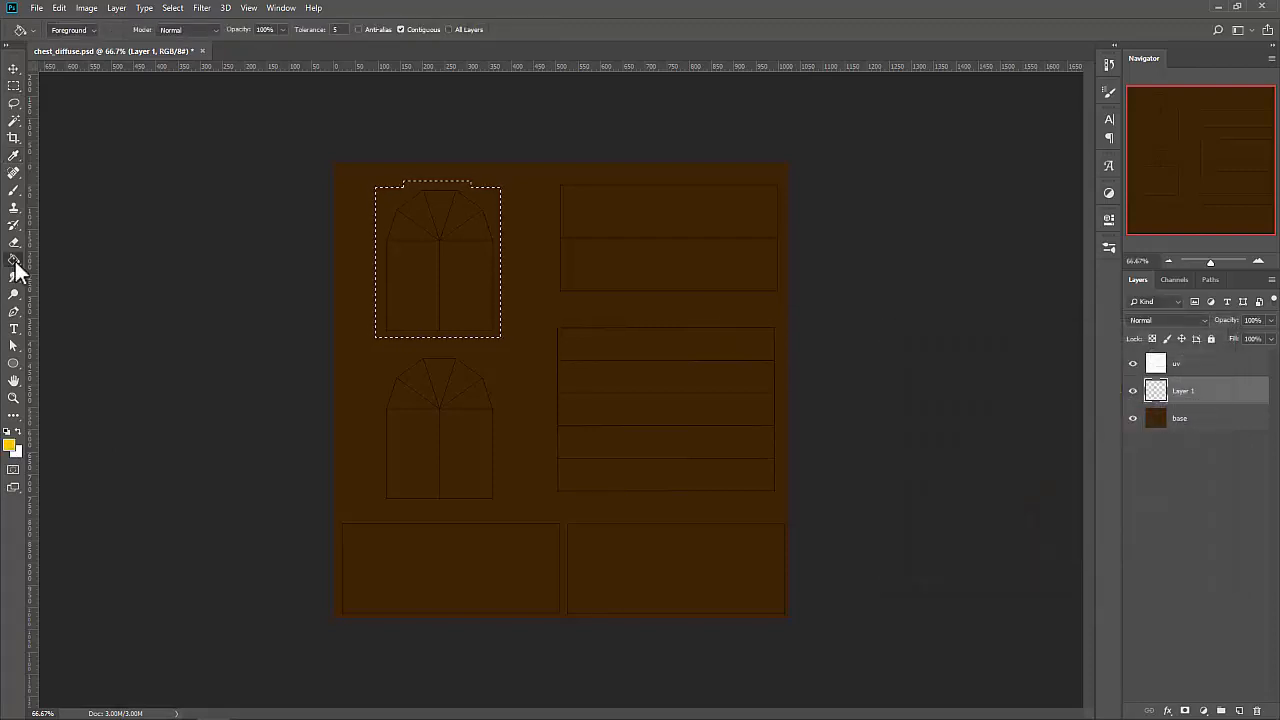
left_click(476, 287)
key("ctrl+d")
Switch from the Rectangular to the Elliptical Marquee tool for working on the upper arched shell.
key("m")
key("ctrl+plus")
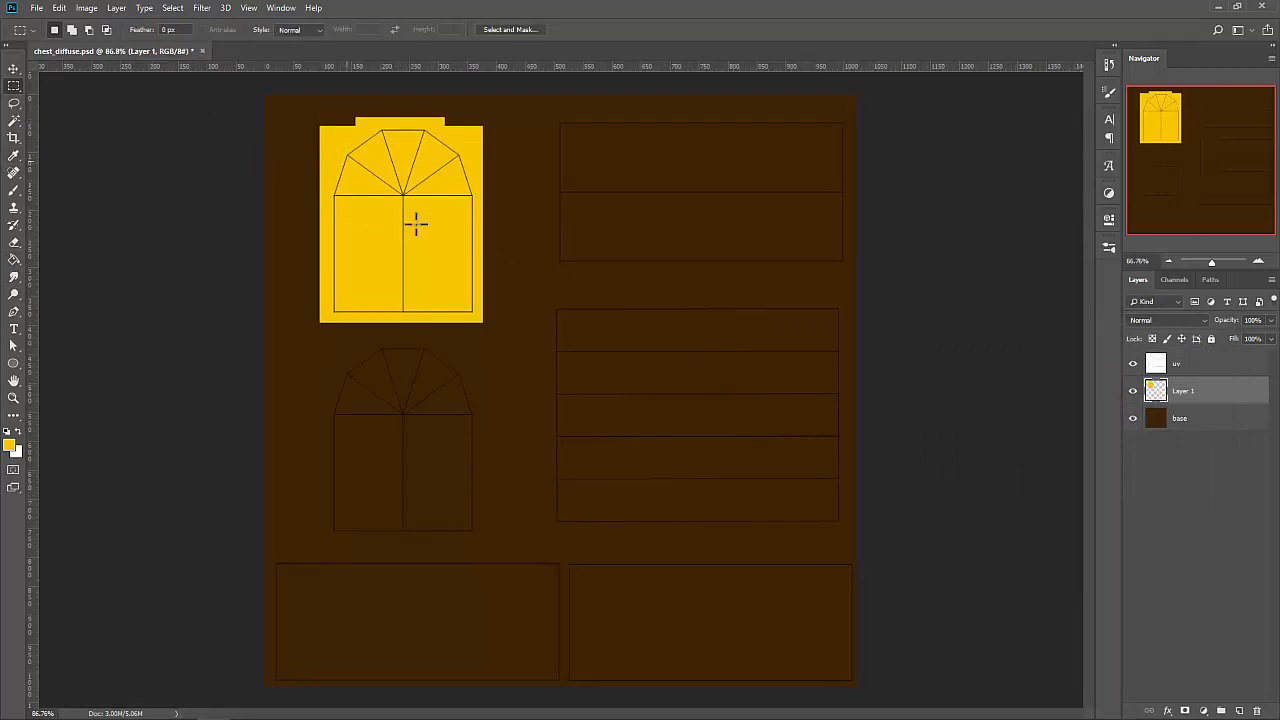
right_click(13, 87)
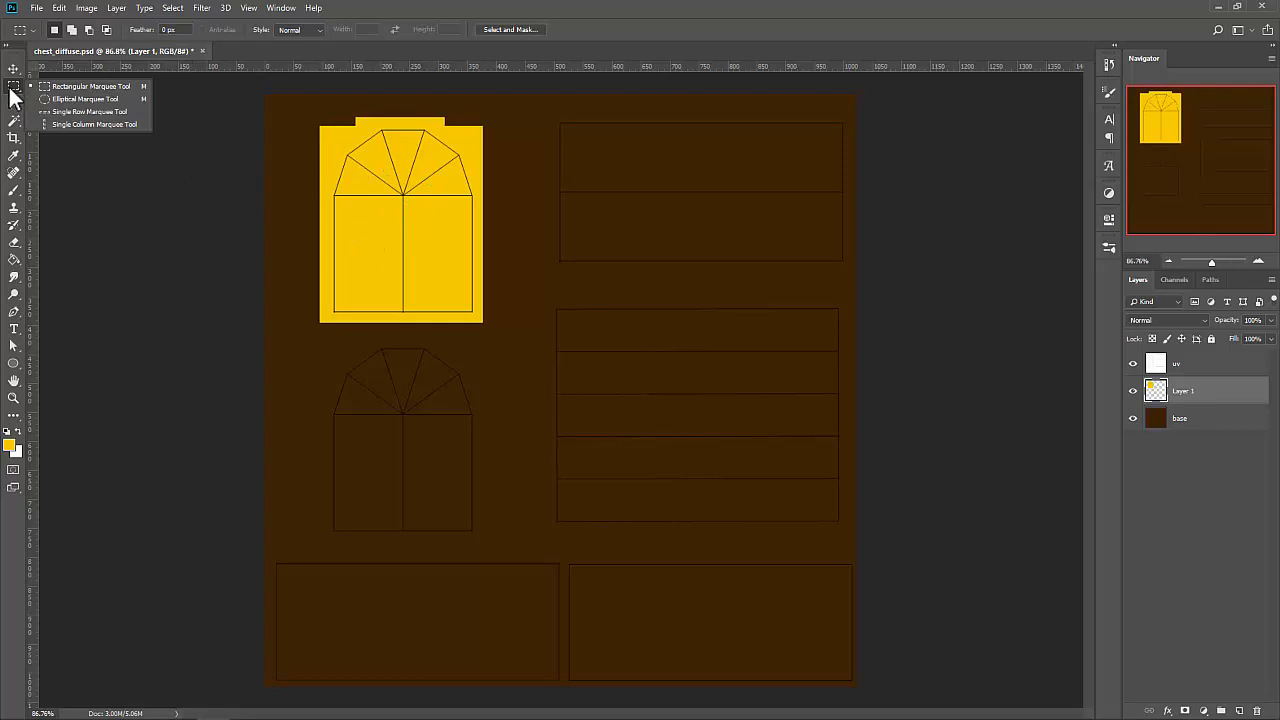
left_click(64, 97)
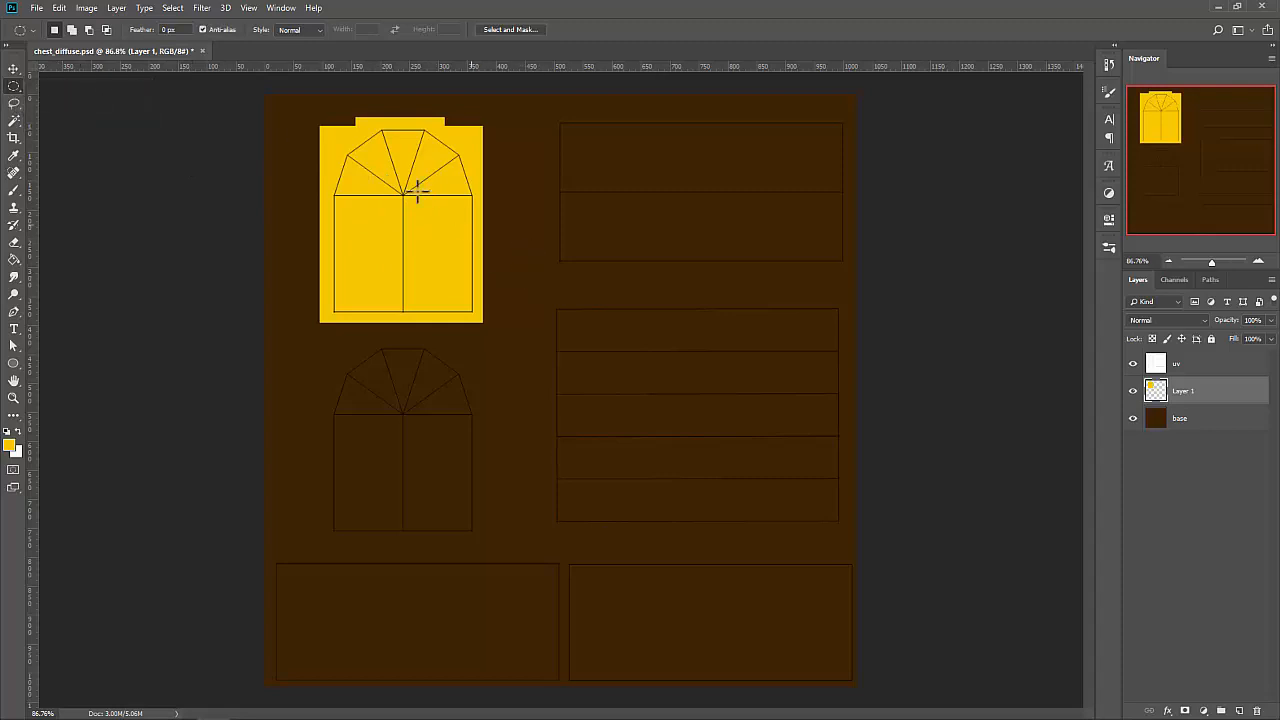
left_click_drag(414, 191, 468, 304)
left_click_drag(371, 182, 450, 262)
key("ctrl+d")
key("z")
left_click_drag(397, 191, 506, 317)
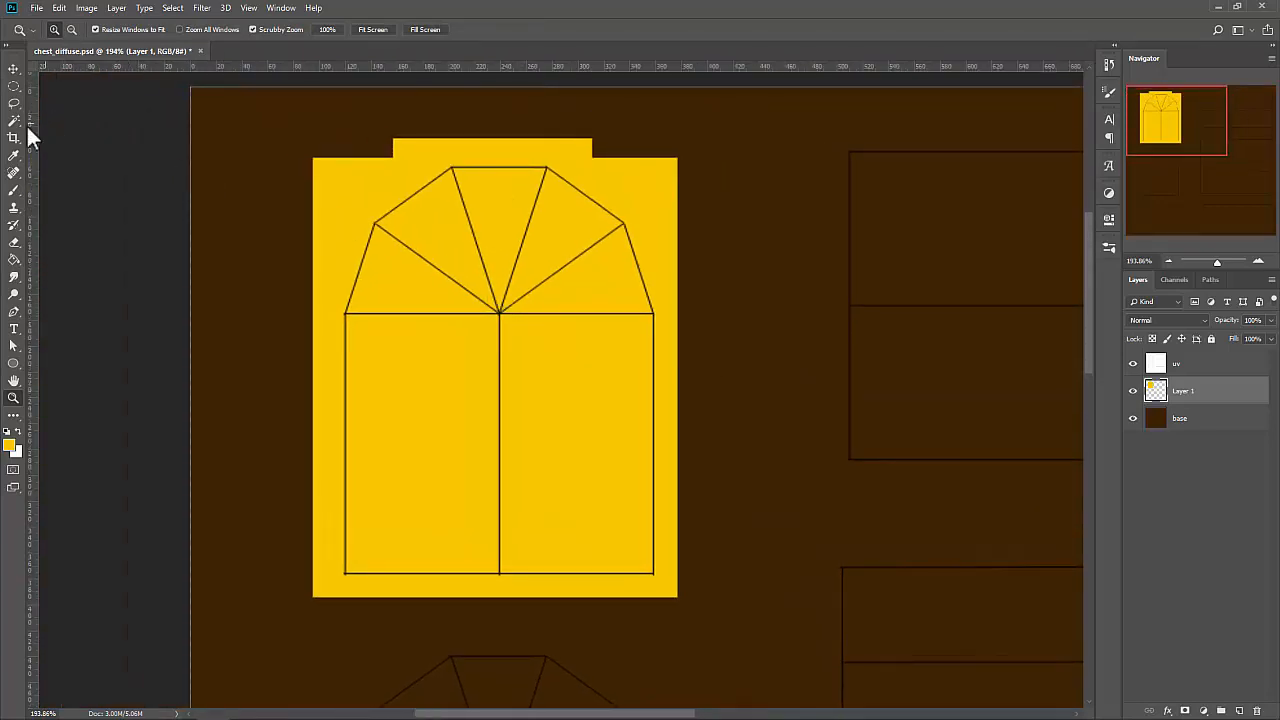
left_click(14, 86)
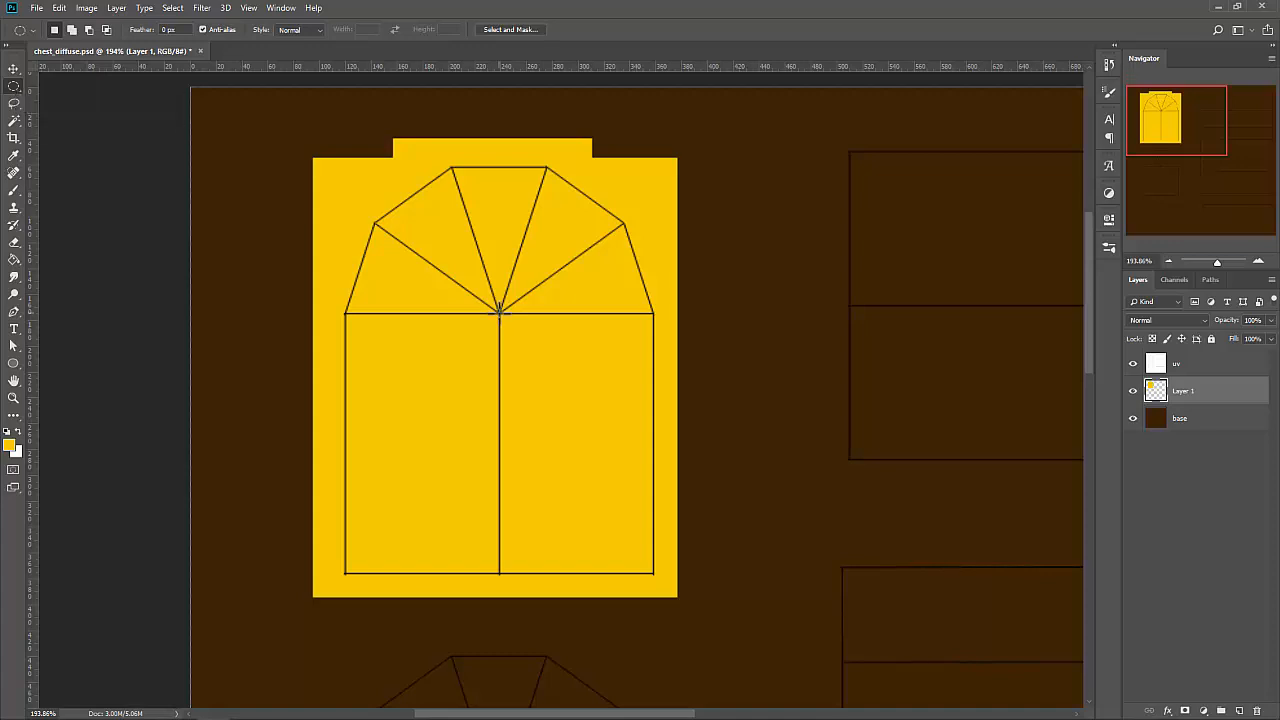
left_click_drag(500, 313, 550, 280)
left_click_drag(604, 366, 496, 316)
left_click_drag(640, 414, 727, 503)
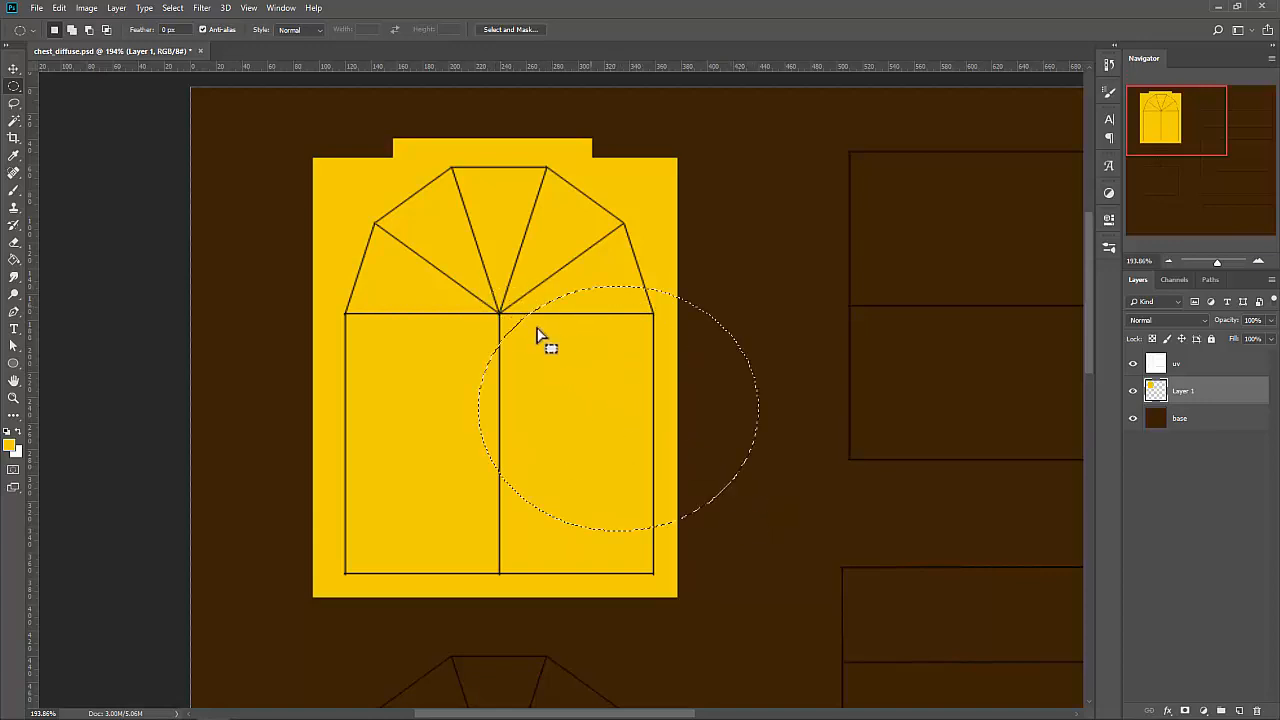
left_click(496, 313)
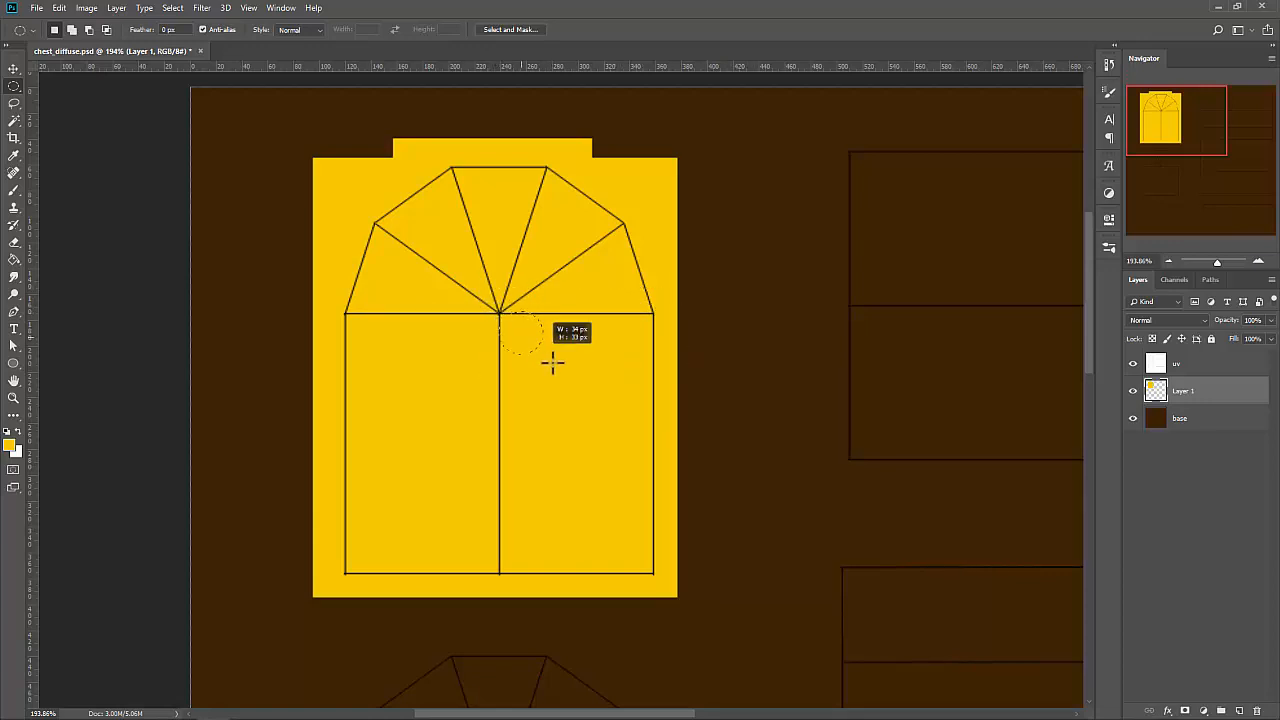
Delete a circle about 168 px across from the yellow fill, centred where the upper arch's spokes meet, and deselect it.
mouse_move(581, 380)
left_mouse_down("alt")
mouse_move(631, 426)
mouse_move(574, 374)
mouse_move(554, 431)
mouse_move(672, 427)
mouse_move(503, 322)
mouse_move(569, 411)
mouse_move(523, 337)
mouse_move(586, 408)
mouse_move(543, 346)
mouse_move(520, 357)
mouse_move(574, 394)
mouse_move(546, 343)
mouse_move(551, 383)
mouse_move(584, 369)
mouse_move(568, 363)
mouse_move(652, 420)
left_mouse_up("alt")
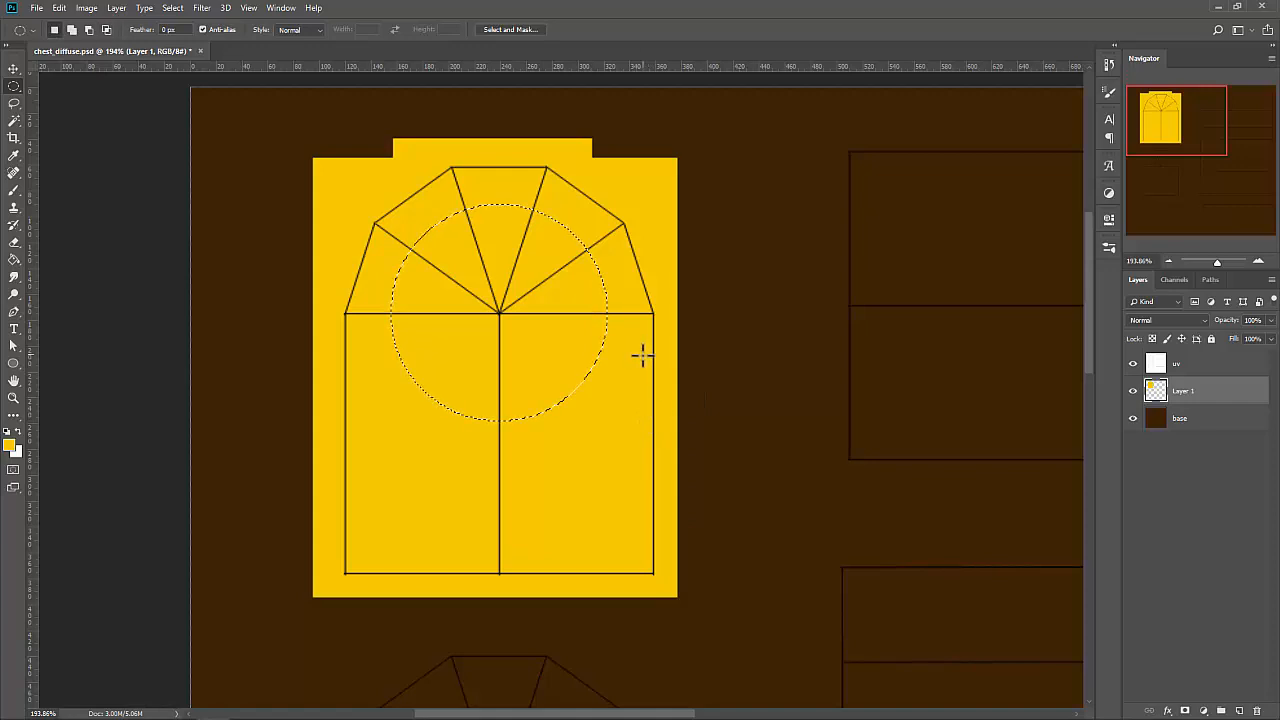
key("Delete")
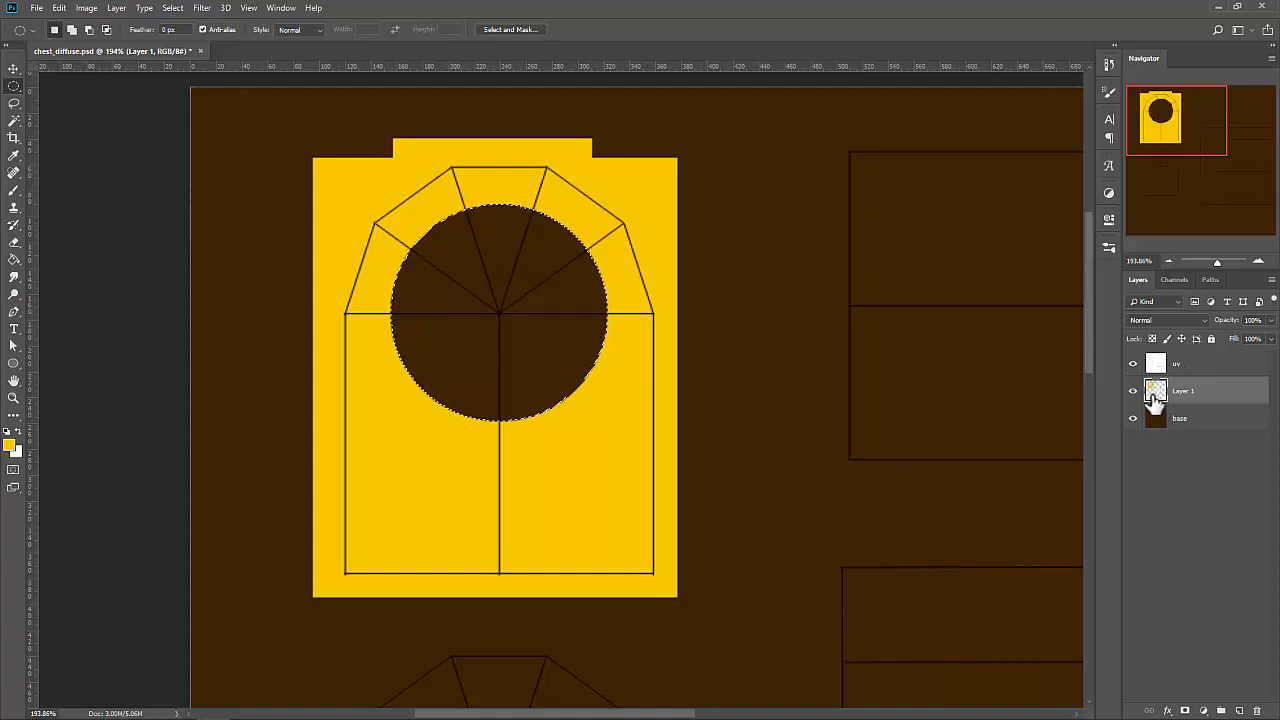
key("ctrl+d")
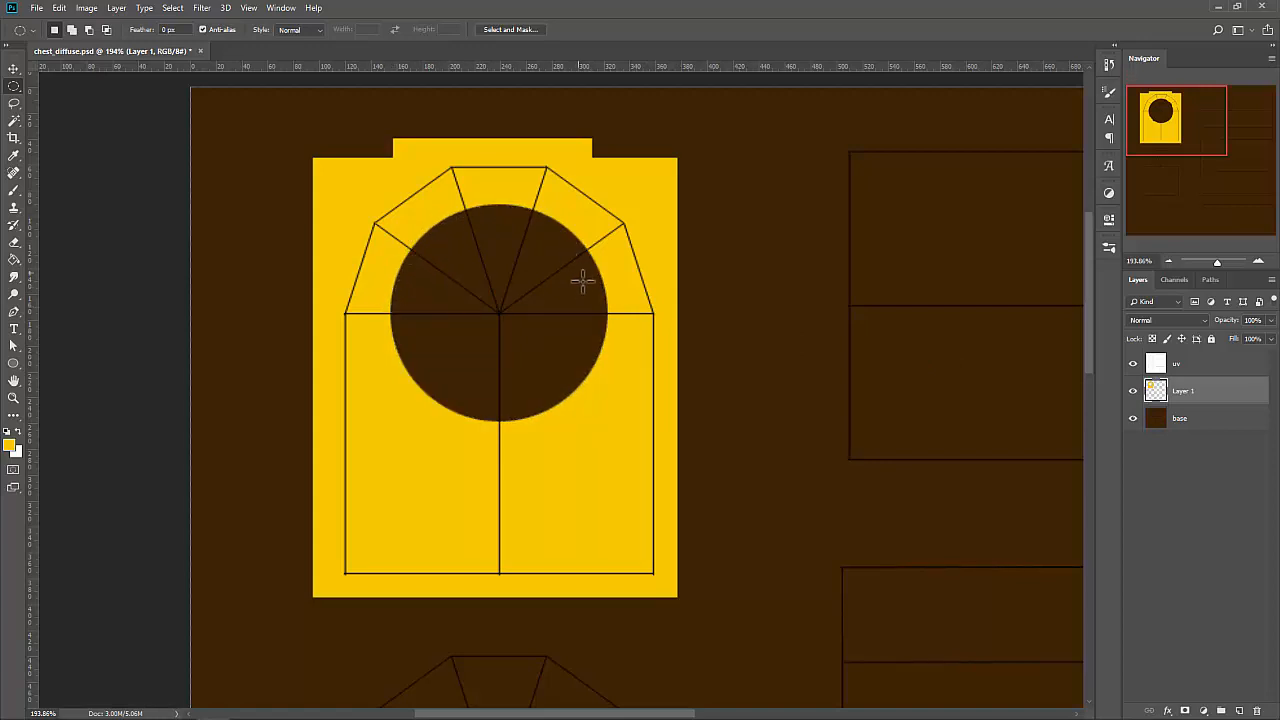
Delete a rectangle as wide as the circular hole, from its horizontal centre line to just above the shell's lower edge, and deselect it.
right_click(14, 87)
left_click(65, 88)
left_click_drag(391, 315, 606, 535)
key("z")
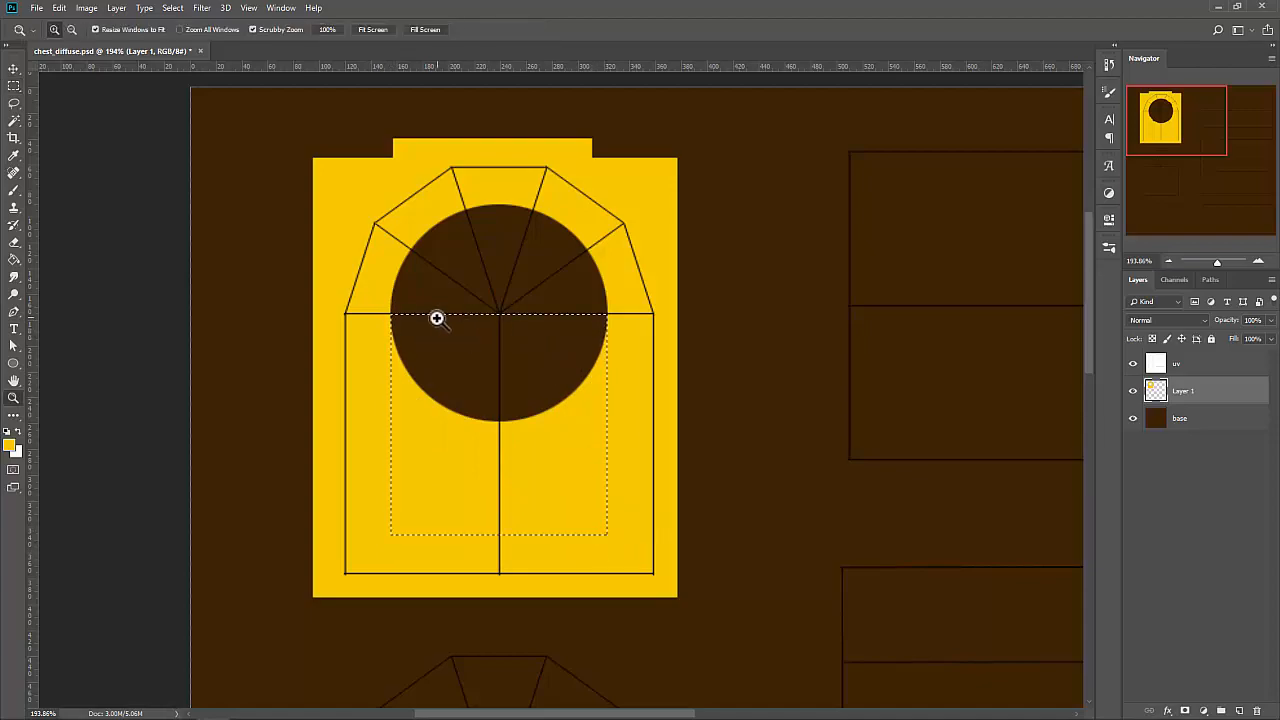
left_click_drag(437, 317, 495, 402)
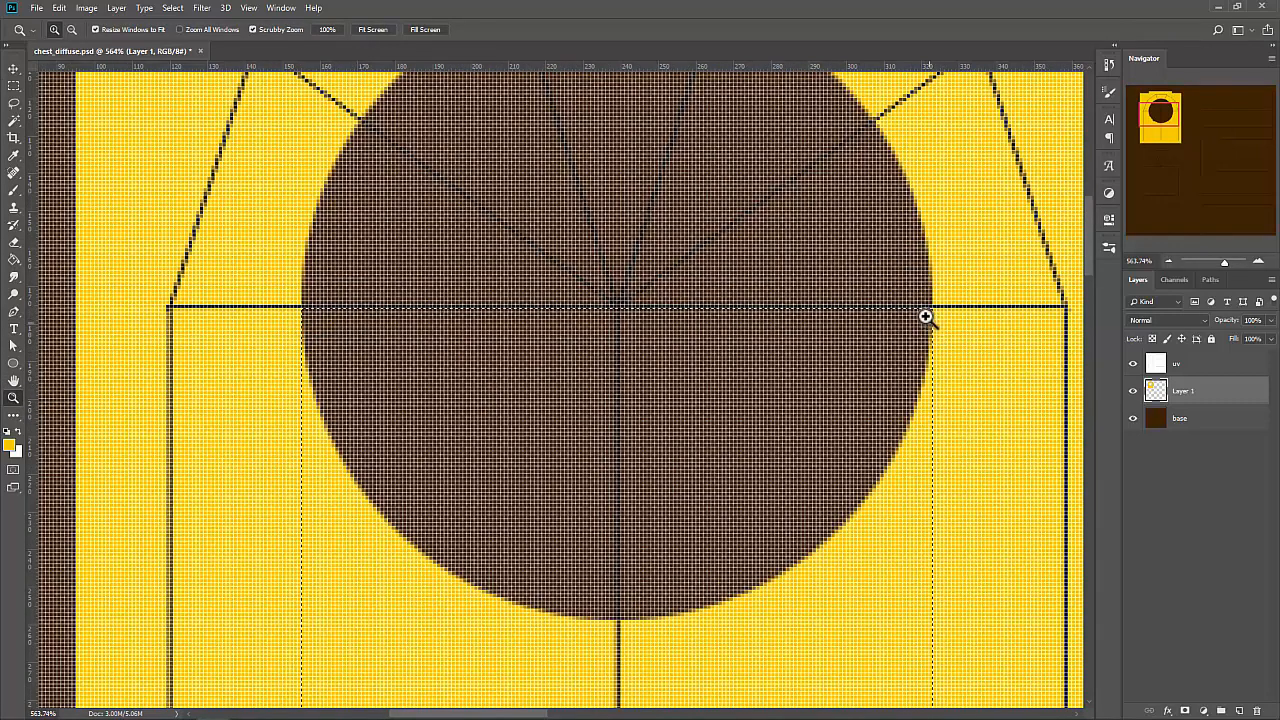
scroll(700, 400, "down", 1, "alt")
left_click_drag(694, 401, 737, 457)
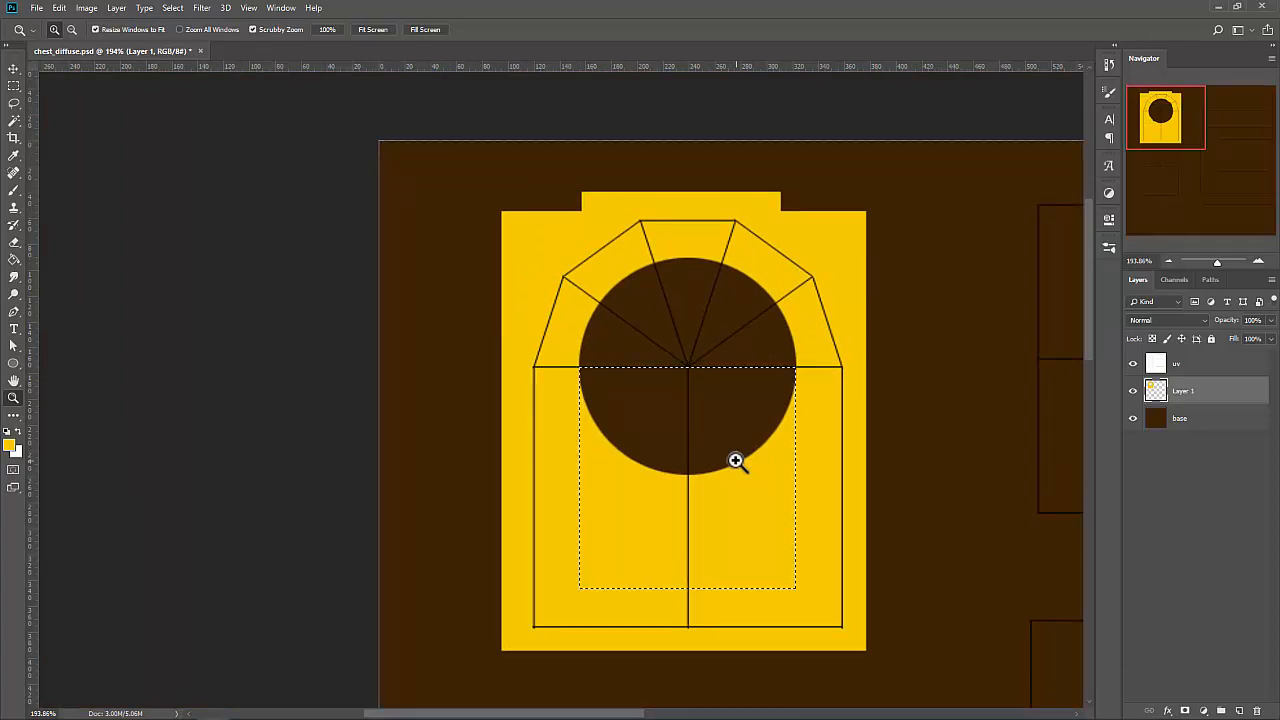
key("Delete")
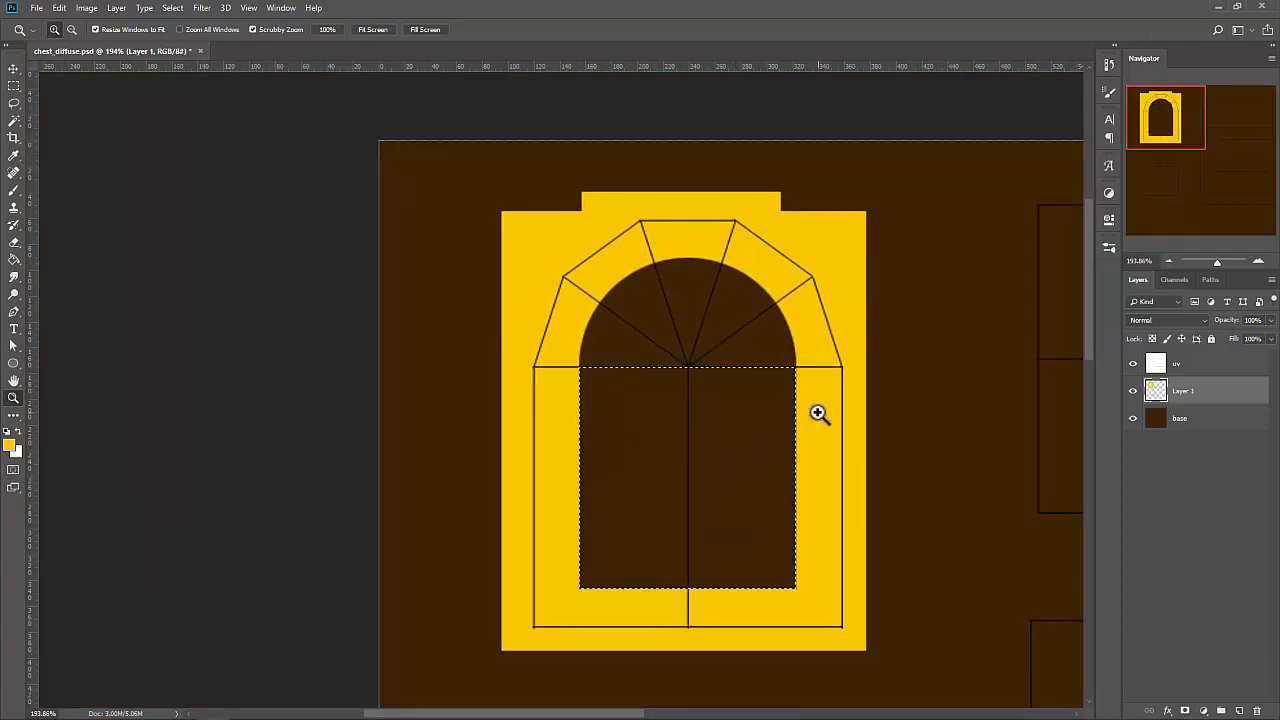
key("ctrl+d")
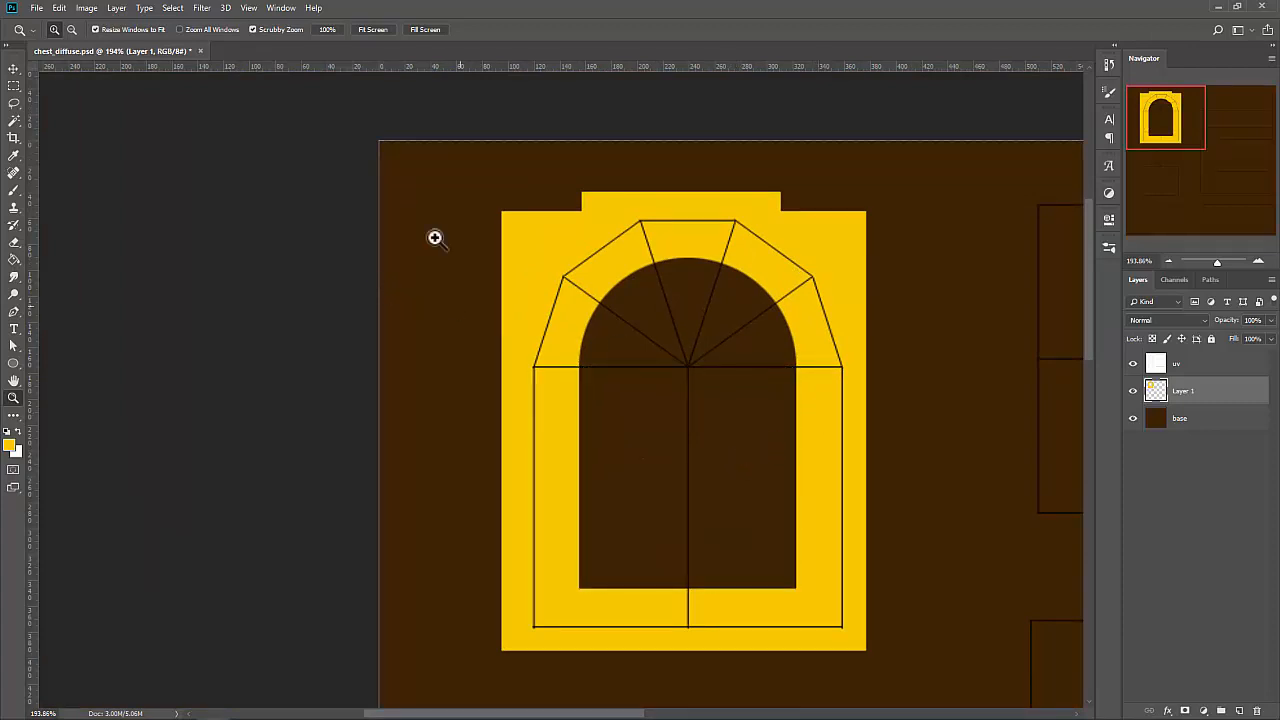
left_click(172, 8)
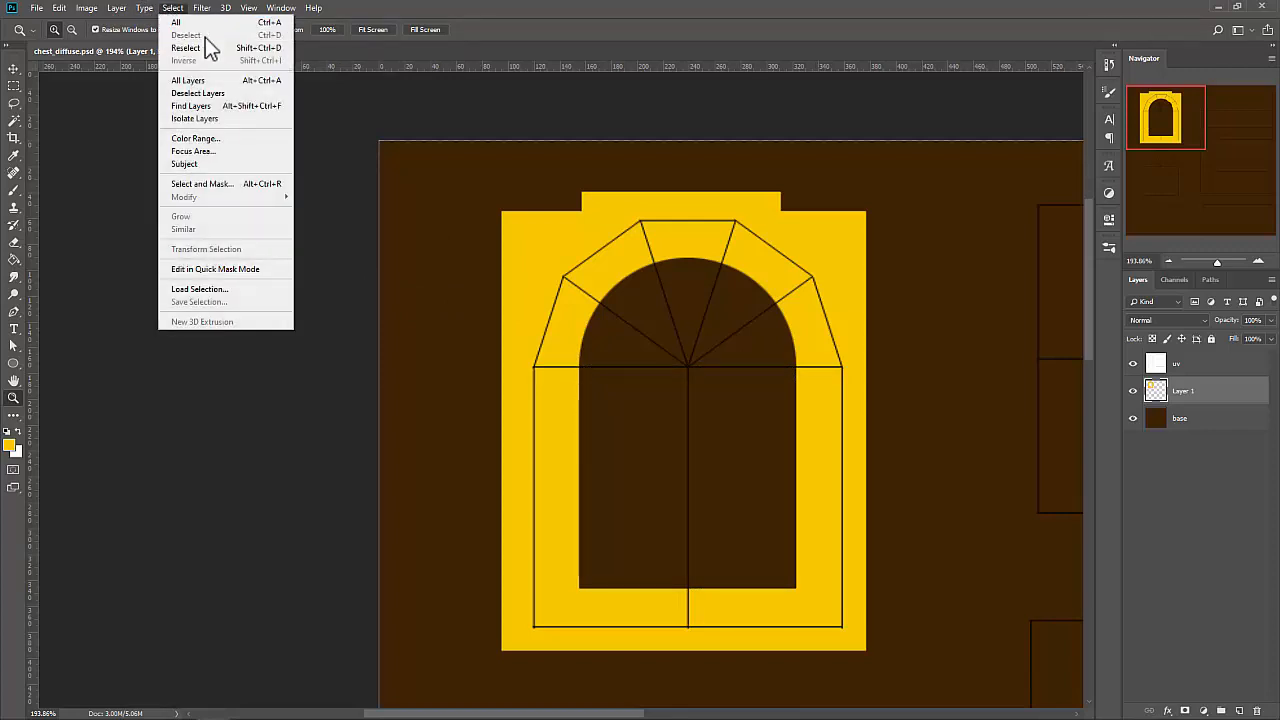
left_click(488, 12)
Open the layer style options of the yellow frame's Layer 1.
scroll(603, 315, "down", 4)
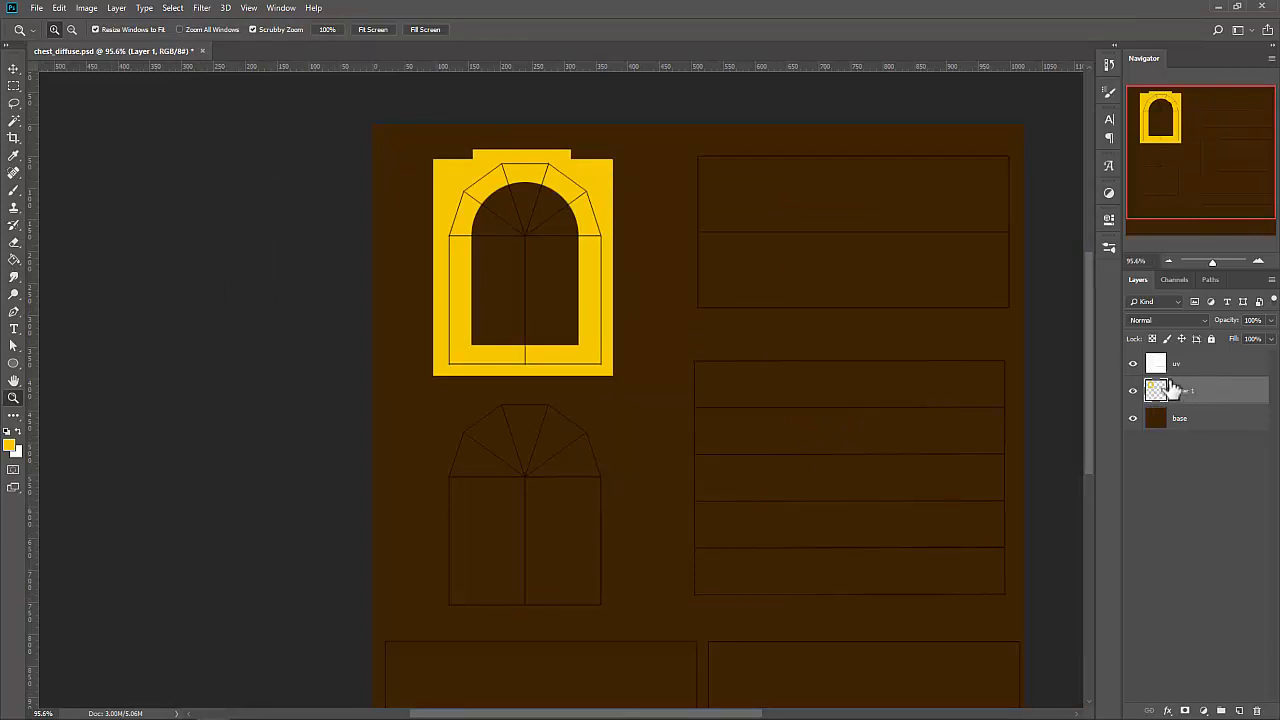
double_click(1225, 395)
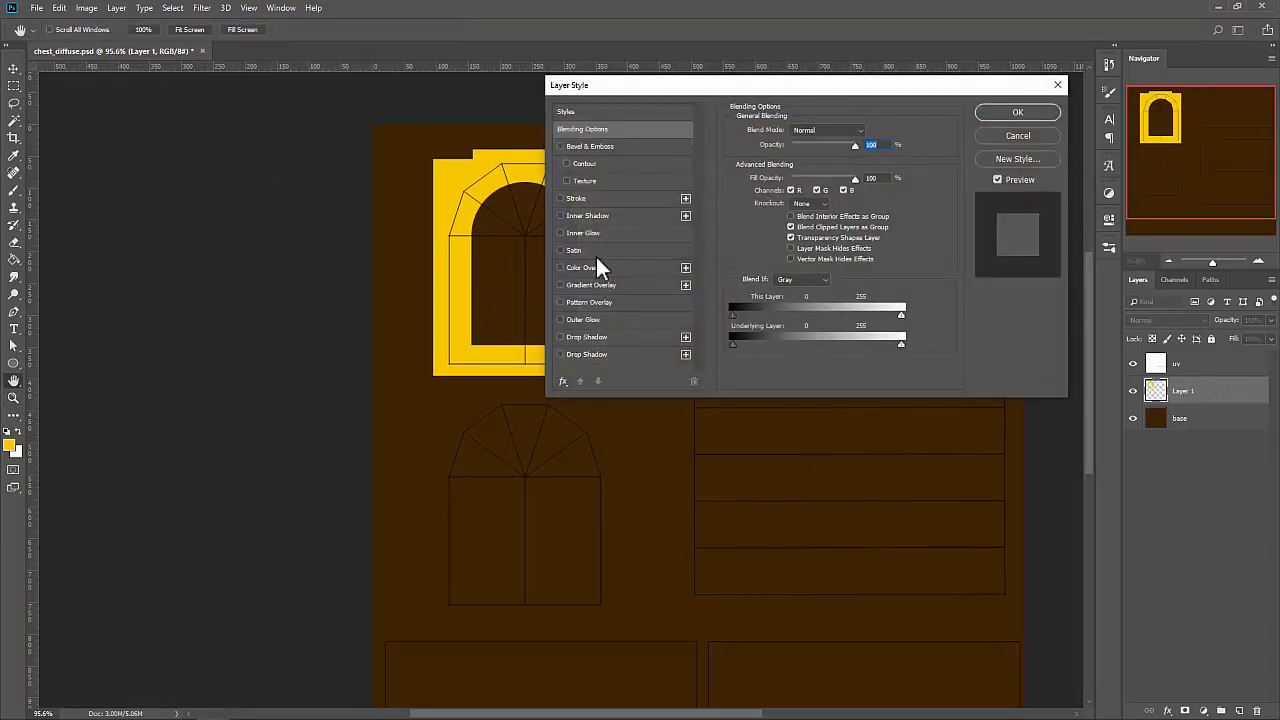
Try a Bevel & Emboss effect with default settings on Layer 1 and disable it again.
left_click(591, 145)
left_click_drag(620, 90, 744, 125)
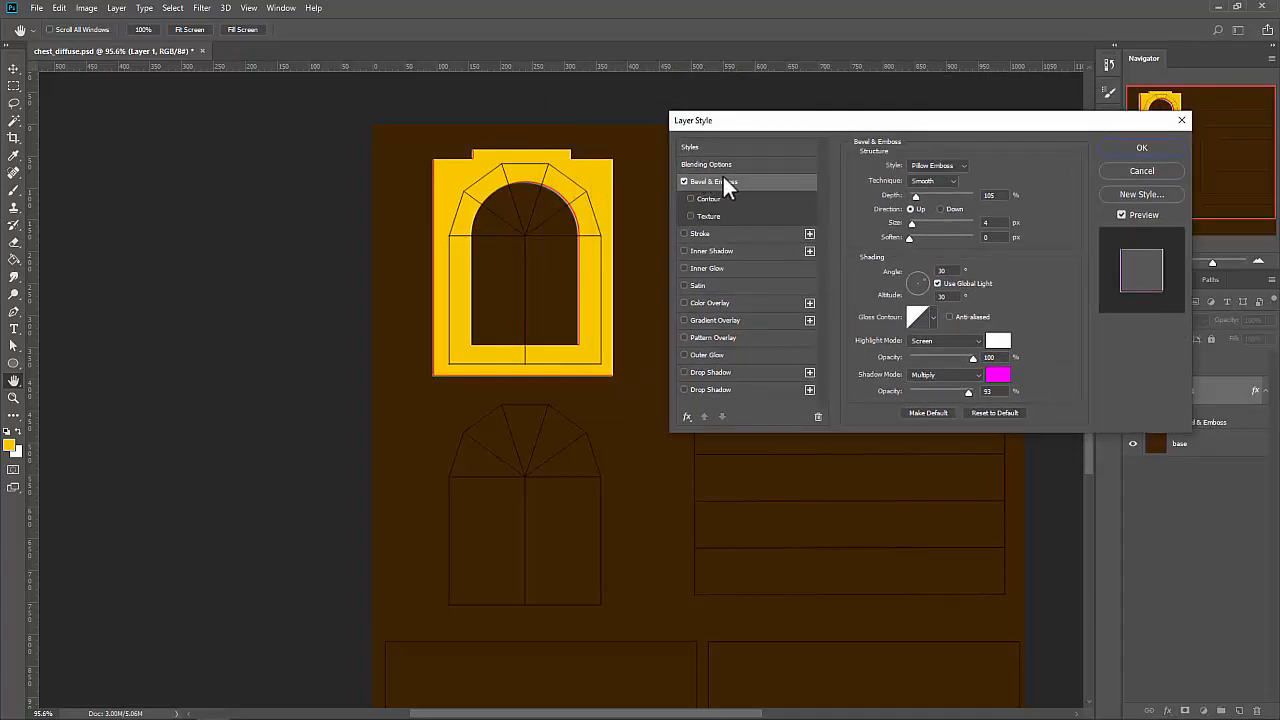
left_click(1017, 412)
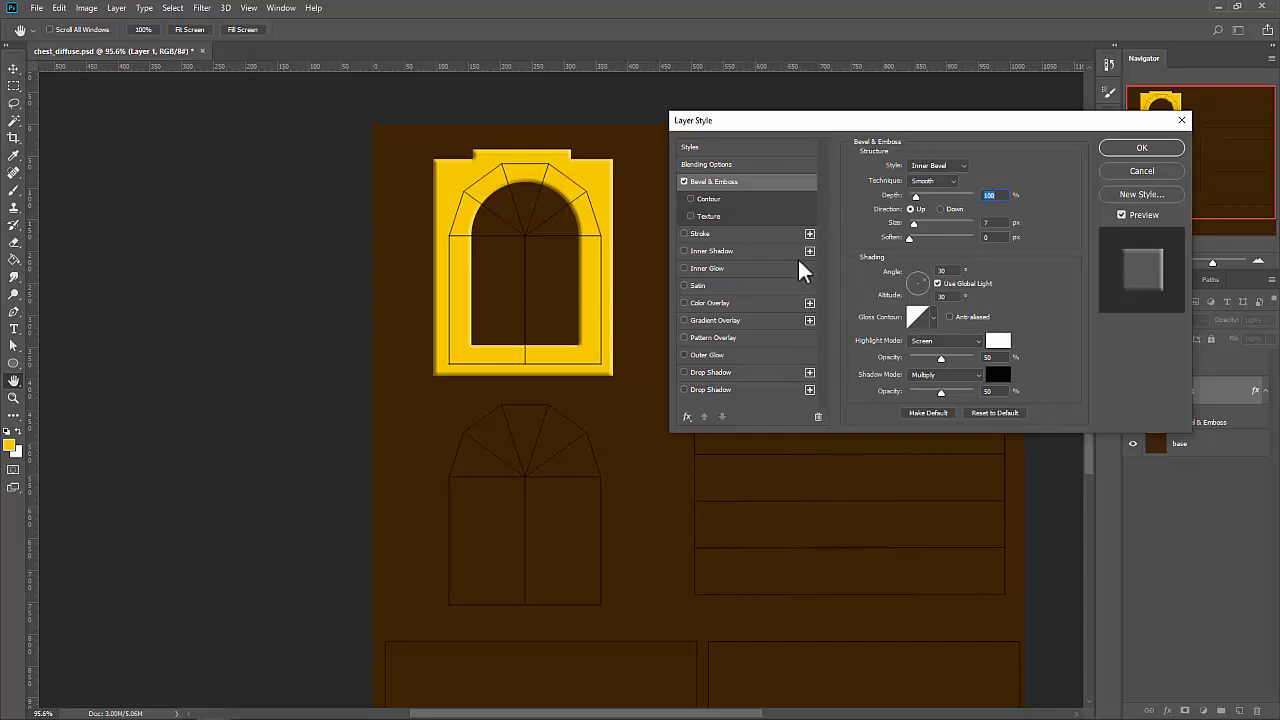
left_click(684, 181)
left_click(687, 182)
left_click(684, 181)
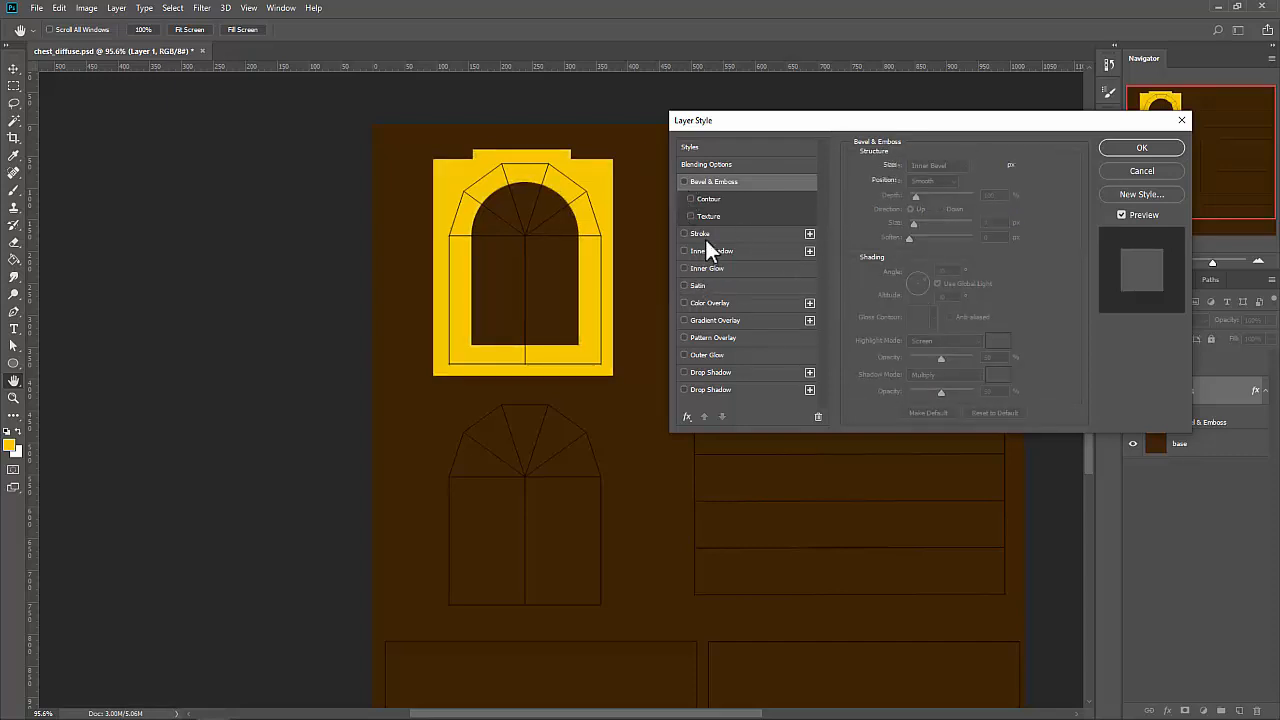
Try the Stroke, Outer Glow, Drop Shadow and Inner Shadow effects on Layer 1 and leave them all disabled.
left_click(700, 234)
left_click(684, 234)
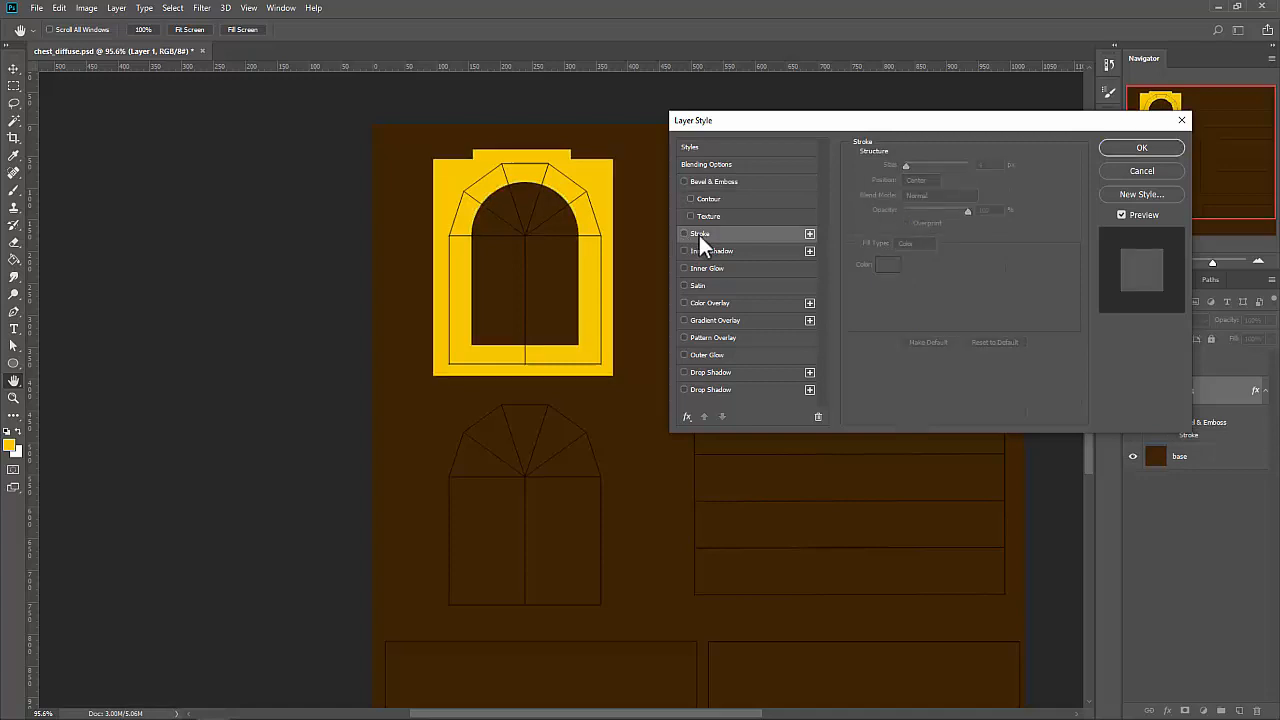
left_click(686, 355)
left_click(686, 355)
left_click(687, 371)
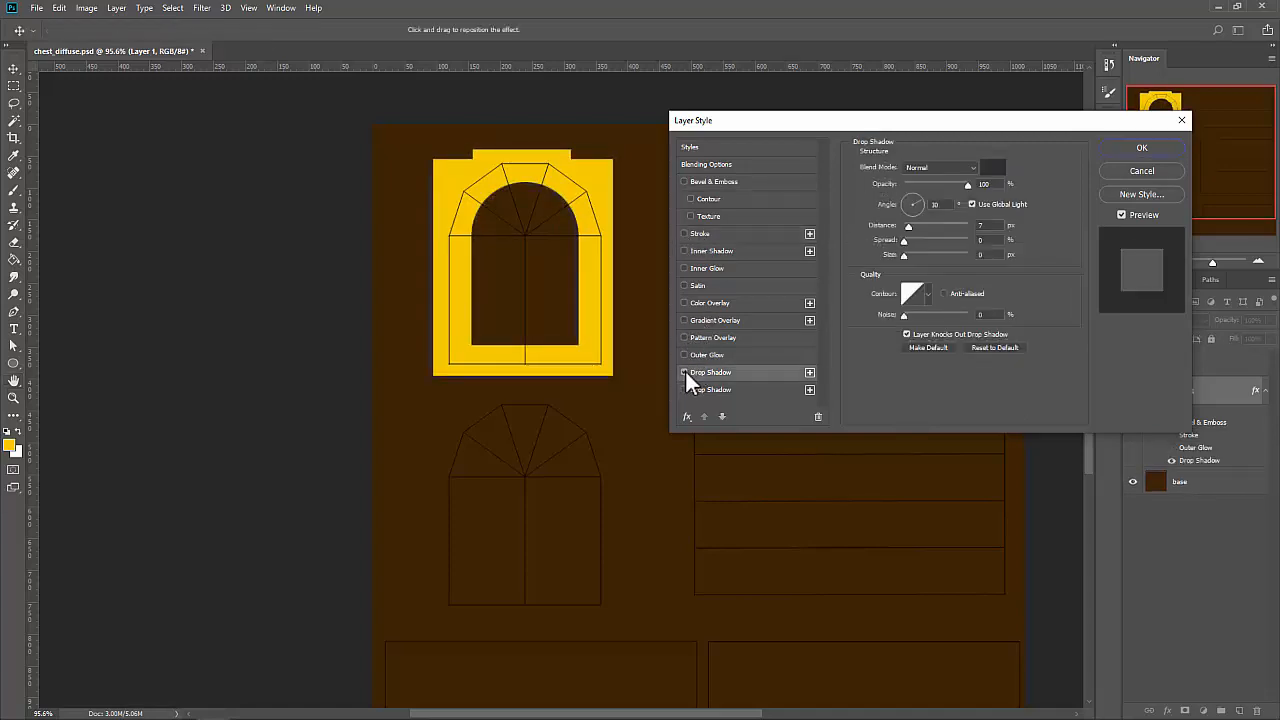
left_click(685, 371)
left_click(685, 389)
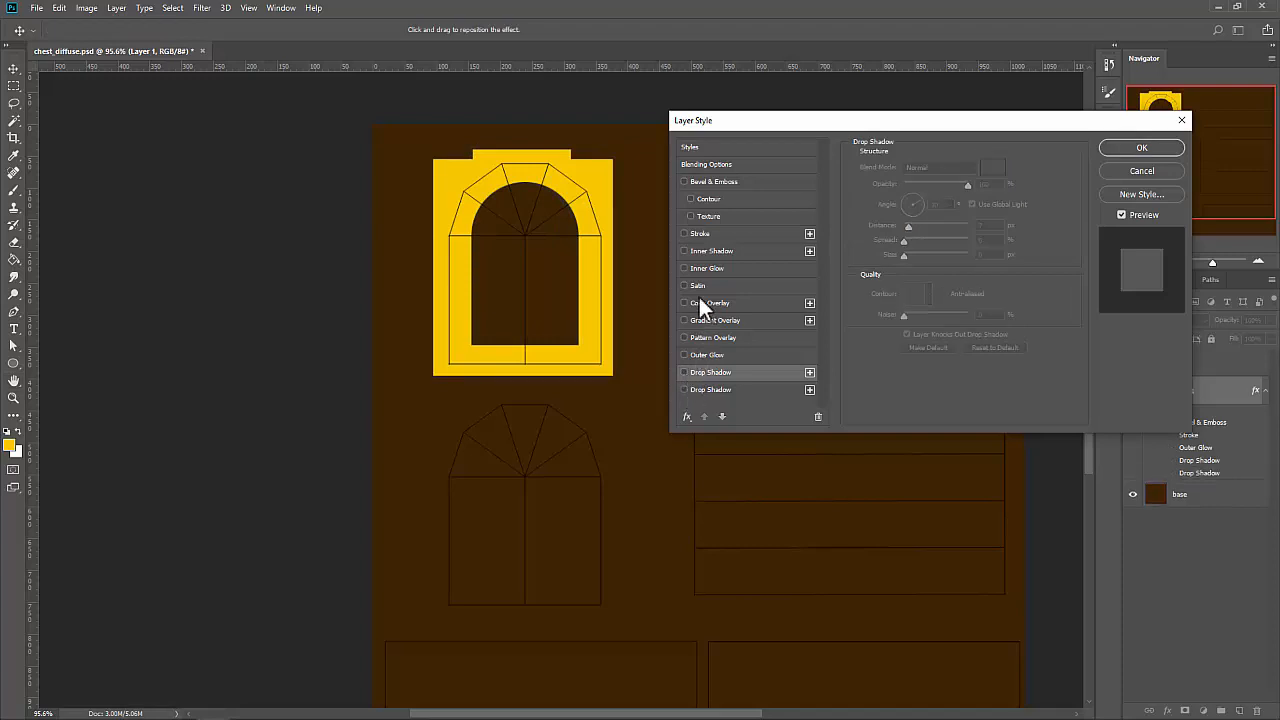
left_click(684, 251)
left_click(687, 250)
left_click(684, 372)
left_click(684, 372)
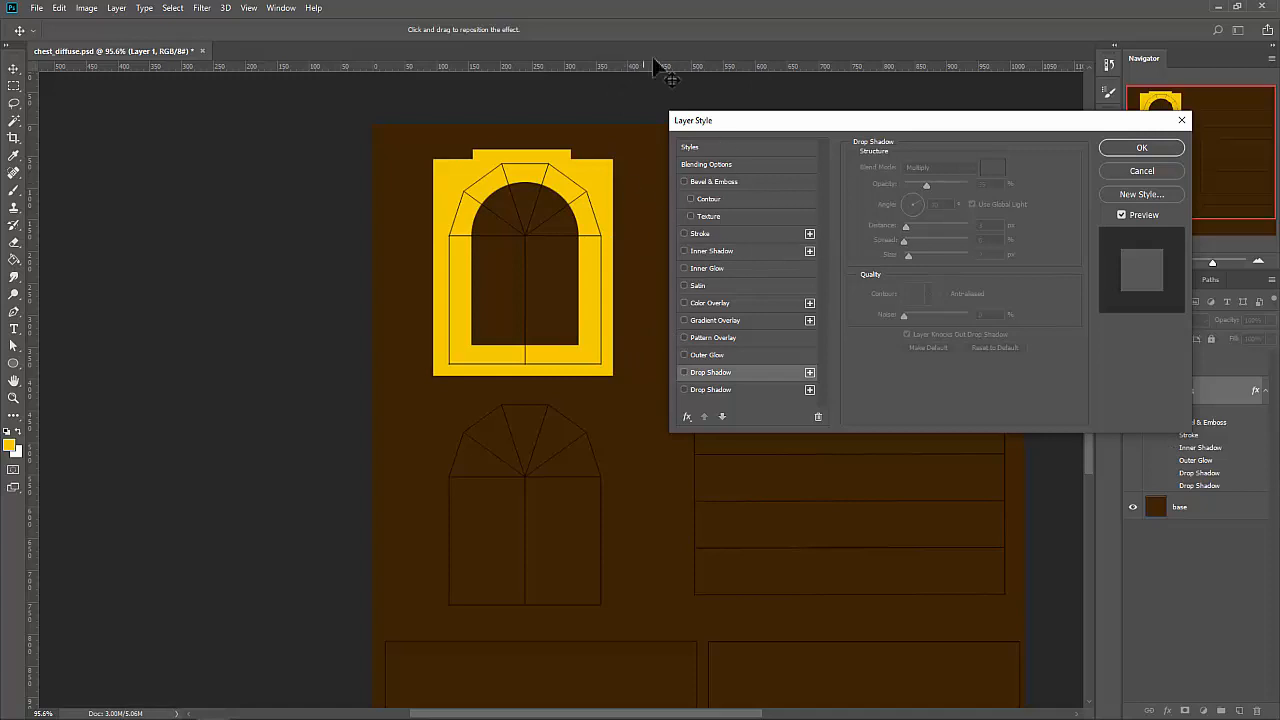
Enable a Stroke effect on the yellow frame with a darker golden orange colour and a size of 5 px.
left_click(743, 233)
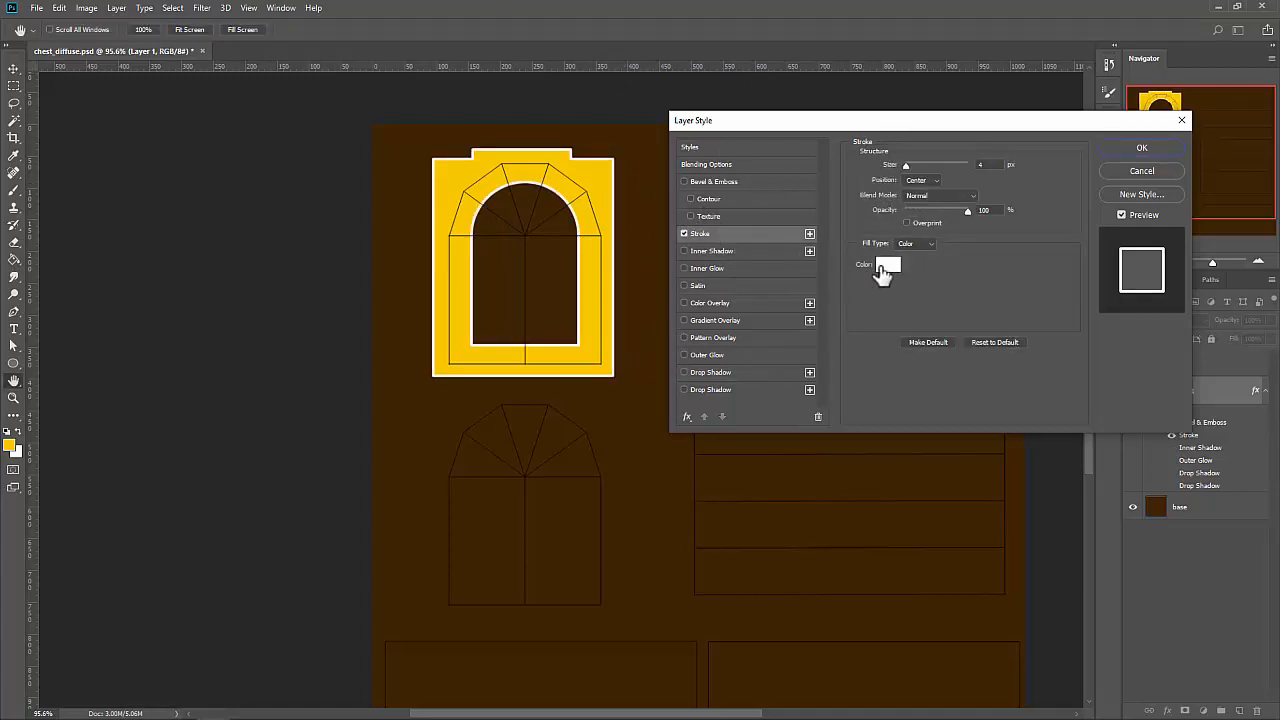
left_click(887, 265)
left_click_drag(1064, 508, 1073, 508)
left_click_drag(1054, 436, 1048, 389)
key("Return")
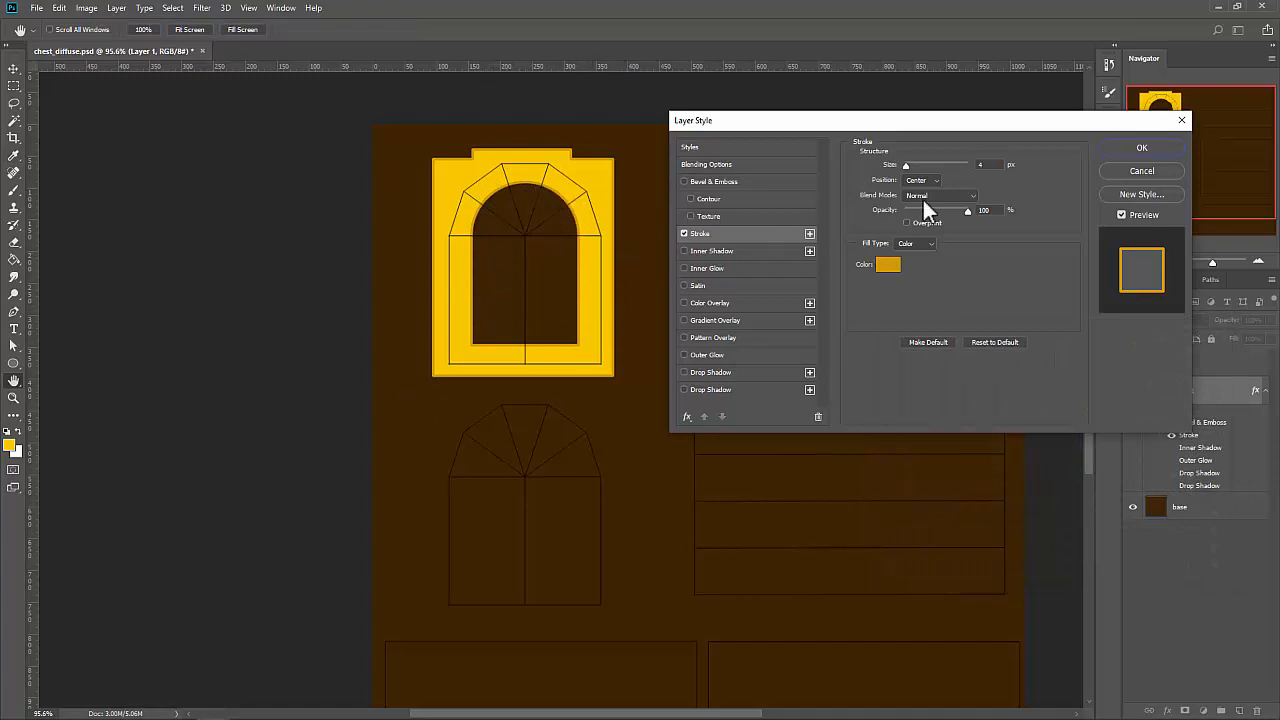
left_click_drag(914, 165, 907, 167)
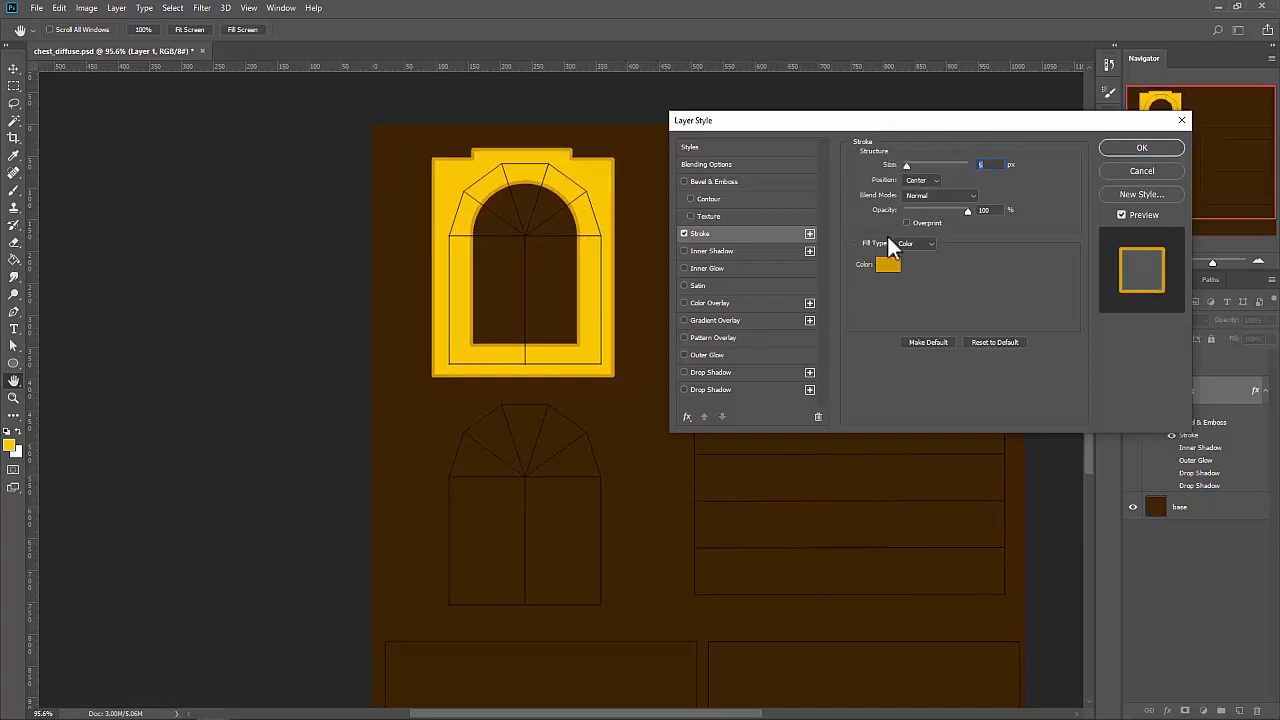
Compare the Outside and Inside stroke positions, set the position back to Center, and apply the layer style.
left_click(919, 182)
left_click(918, 190)
left_click(921, 180)
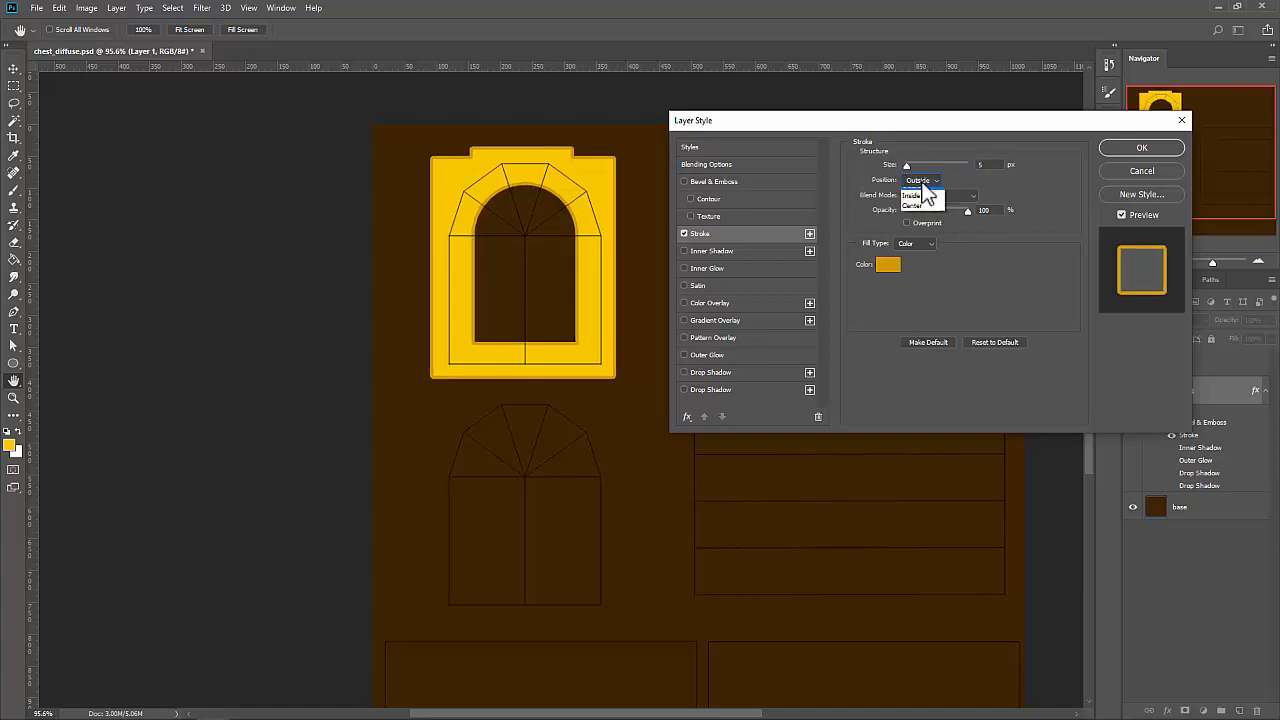
left_click(919, 195)
left_click(926, 182)
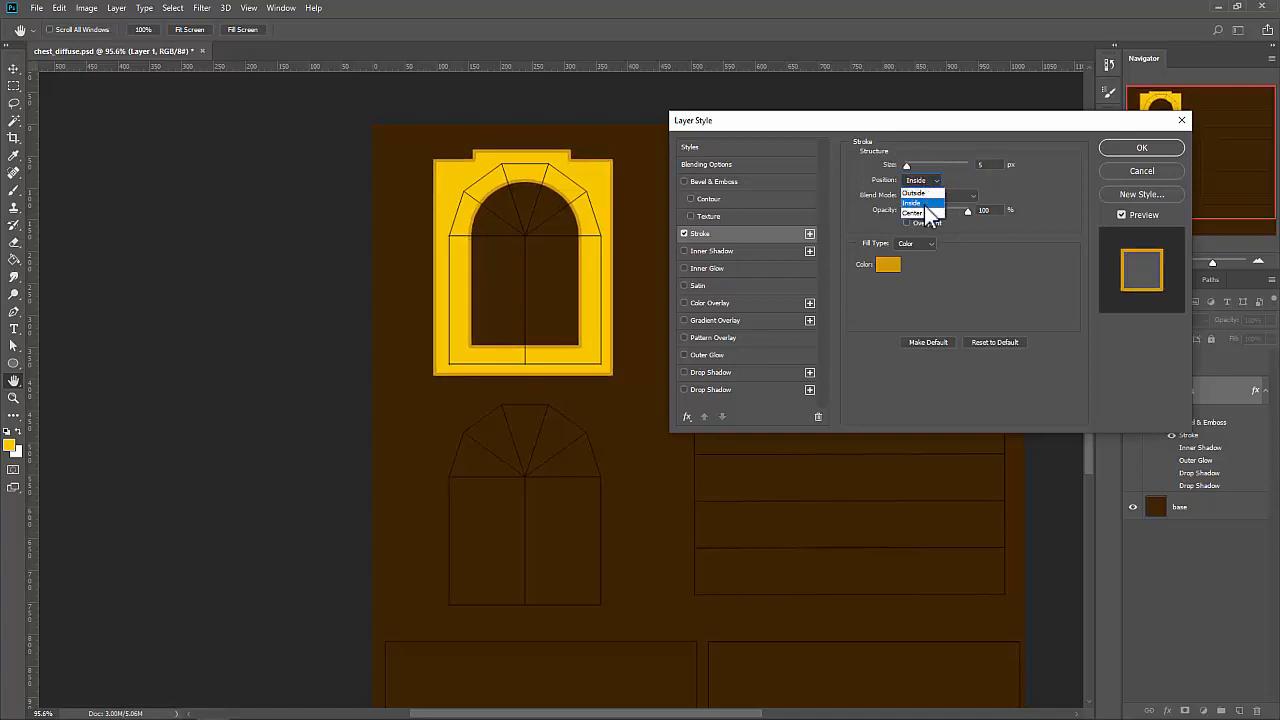
left_click(921, 212)
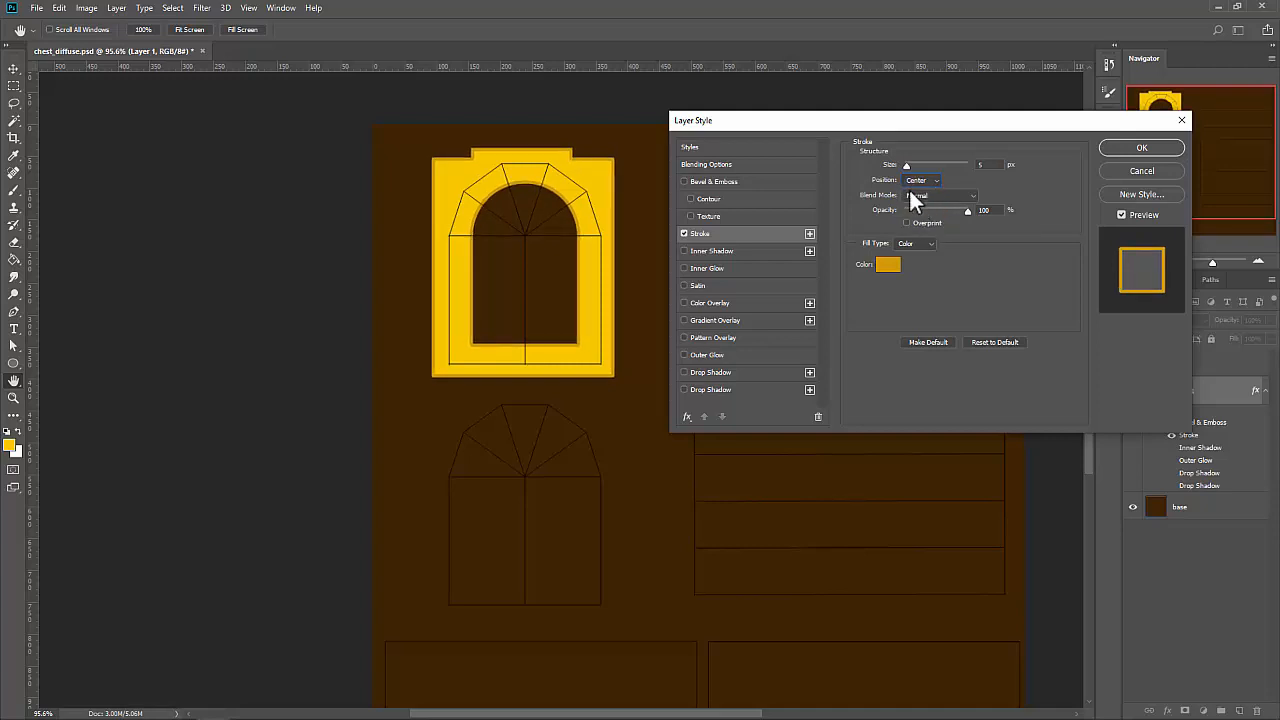
left_click_drag(909, 162, 907, 170)
left_click(1120, 149)
Select a thin horizontal strip across the frame opening just below the arch's base line and fill it with golden yellow.
key("z")
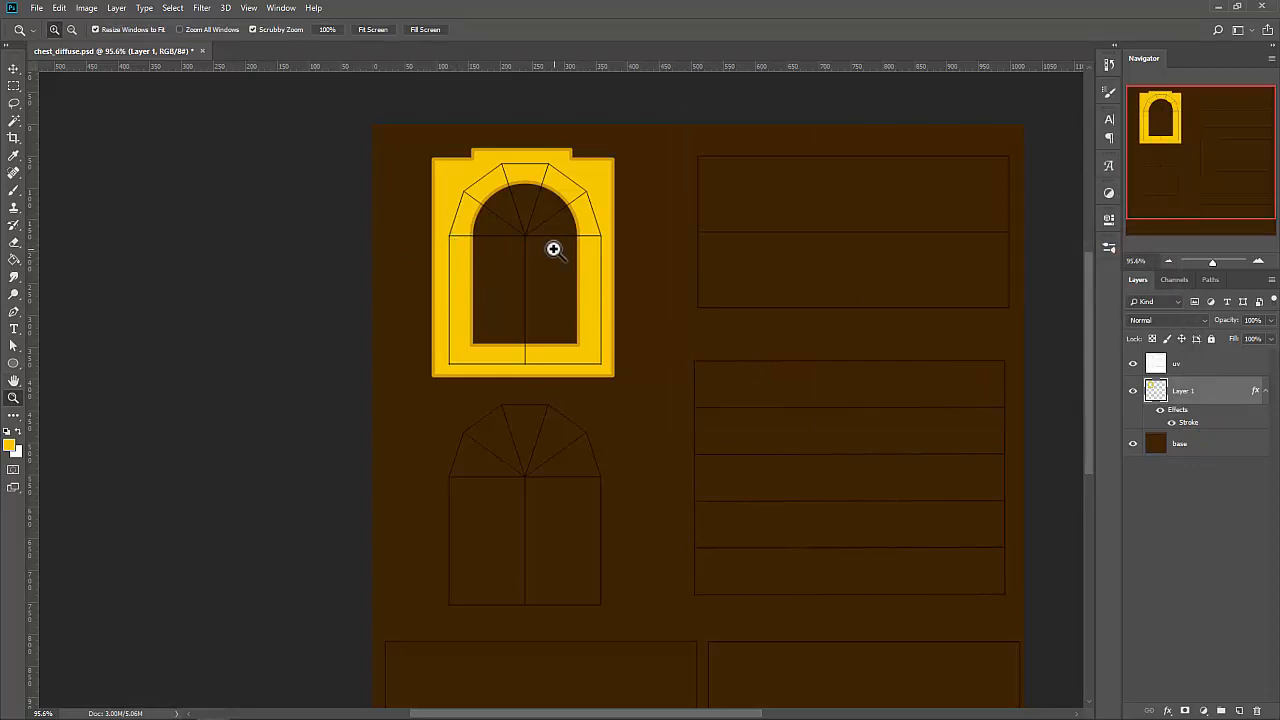
key("m")
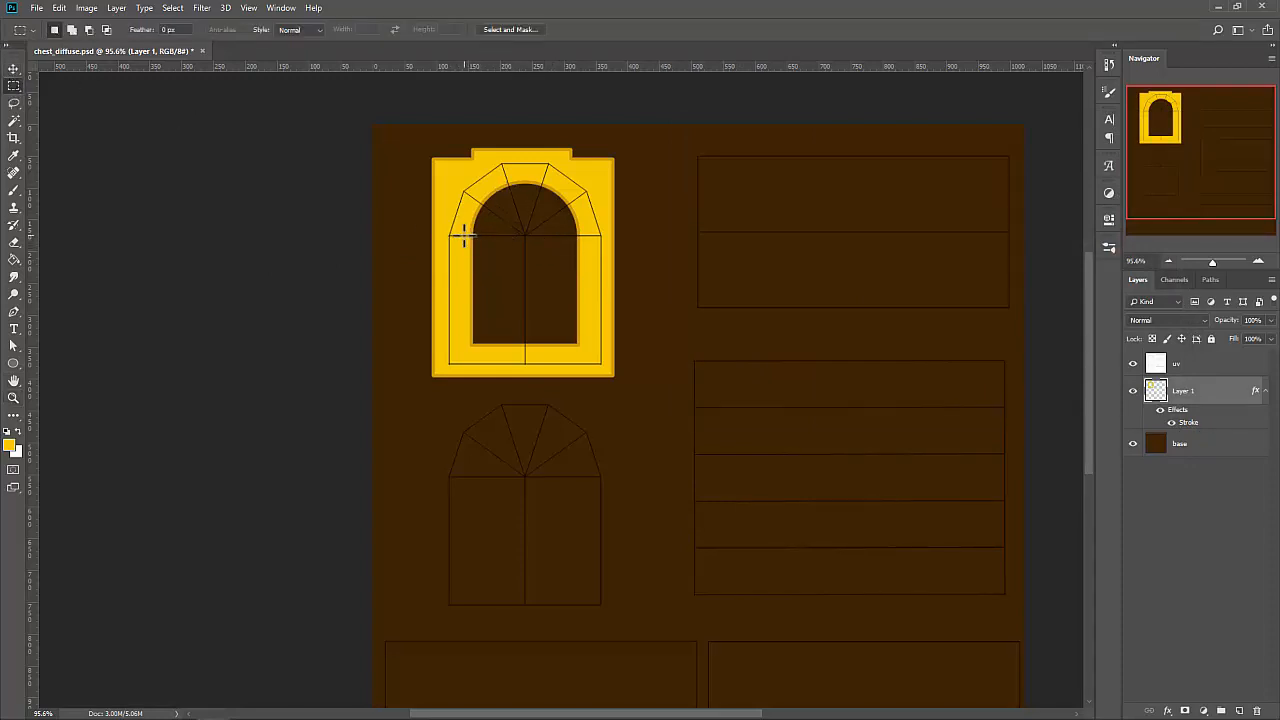
left_click_drag(464, 236, 587, 253)
left_click(14, 258)
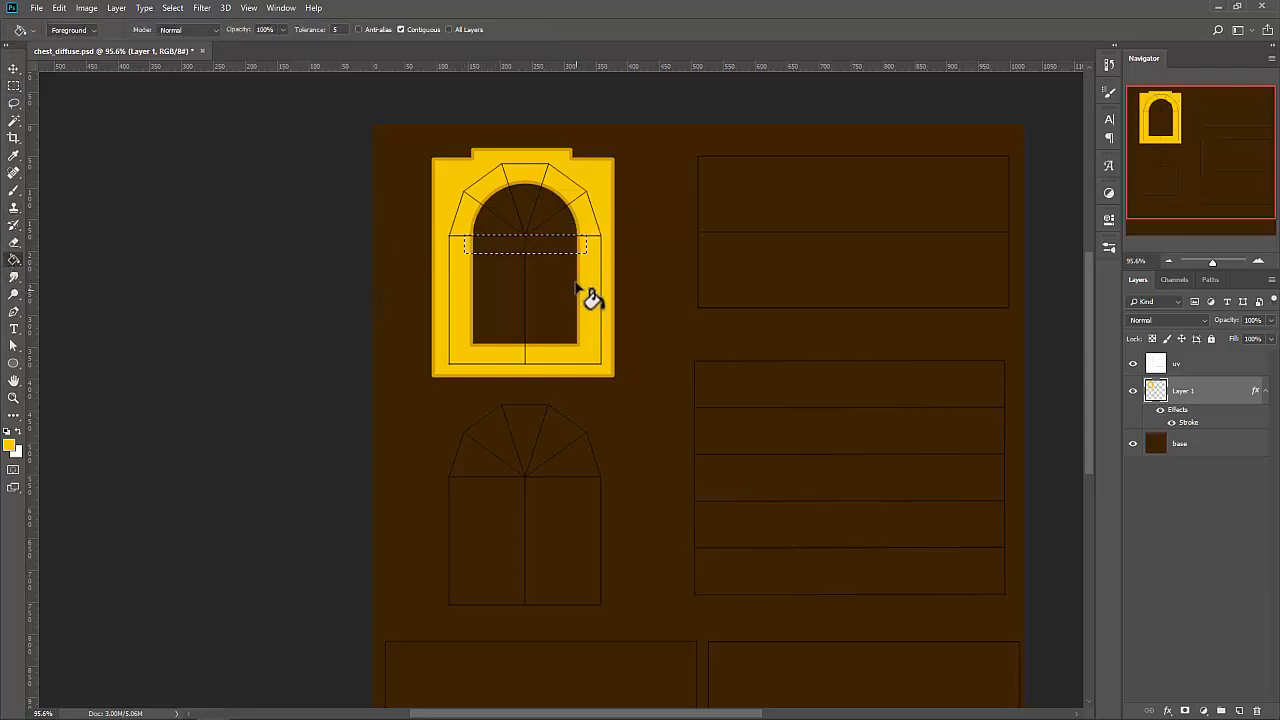
left_click(558, 248)
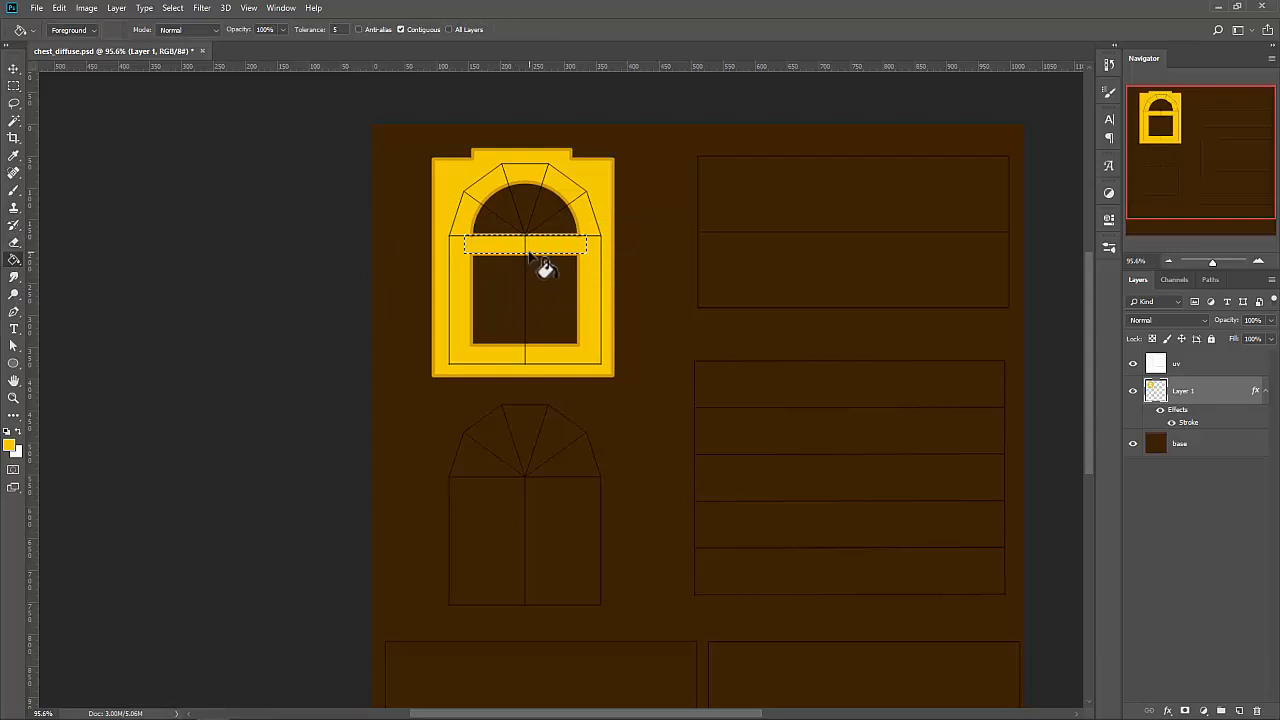
Clear the strip selection and toggle Layer 1's effects off and on to compare the golden frame with and without its stroke.
key("ctrl+d")
left_click(1162, 414)
left_click(1162, 414)
left_click(1162, 414)
left_click(1162, 414)
left_click(1162, 414)
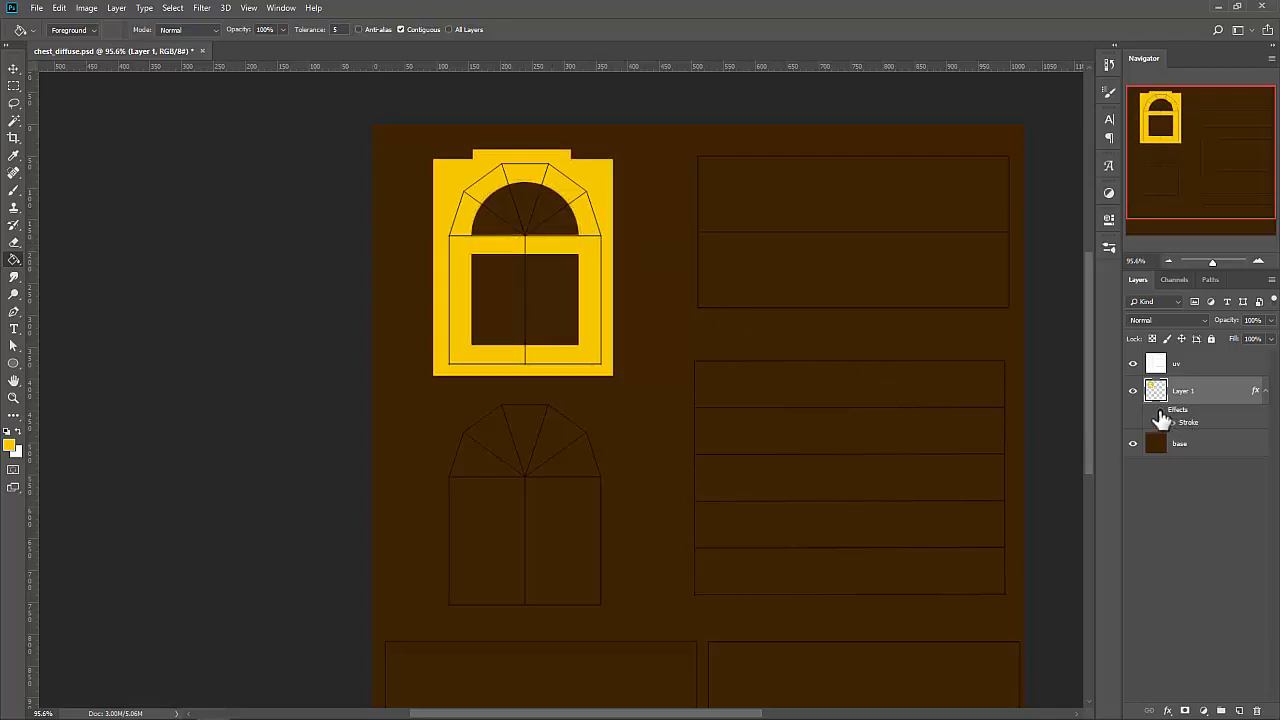
left_click(1162, 414)
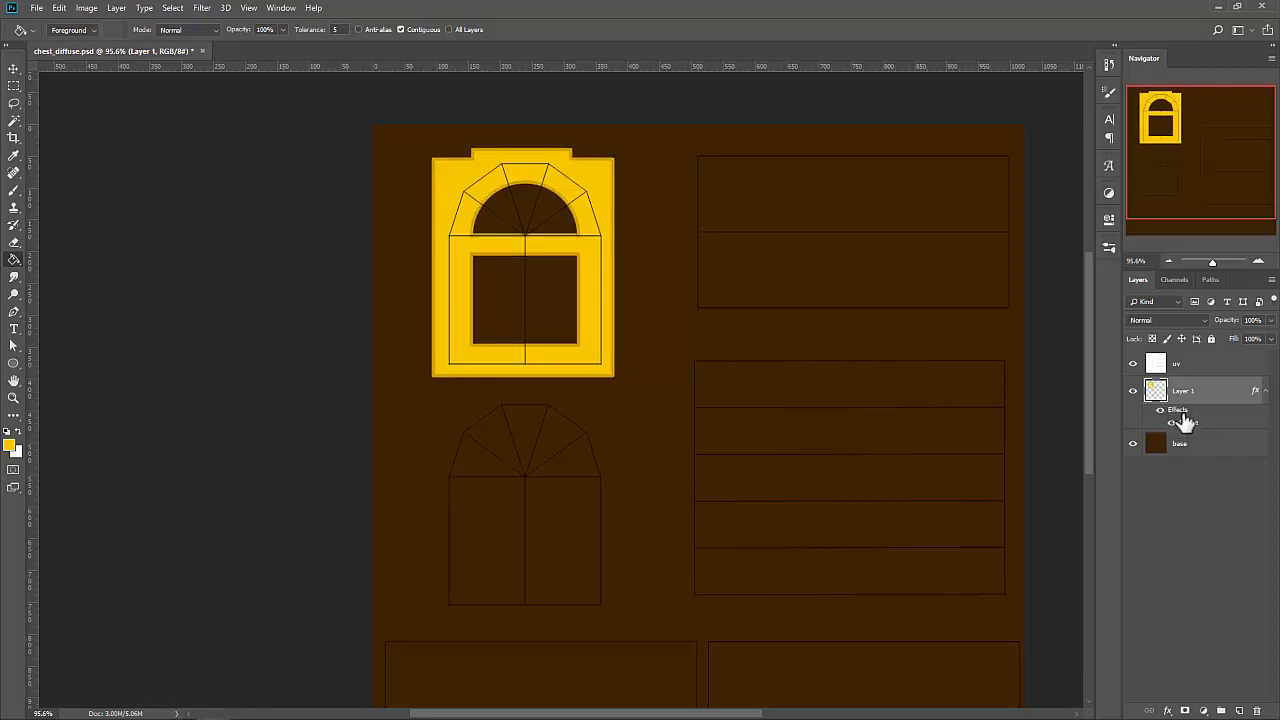
Review Layer 1's Stroke settings, accept the layer style as it is, and save chest_diffuse.psd with Maximize Compatibility enabled.
double_click(1172, 411)
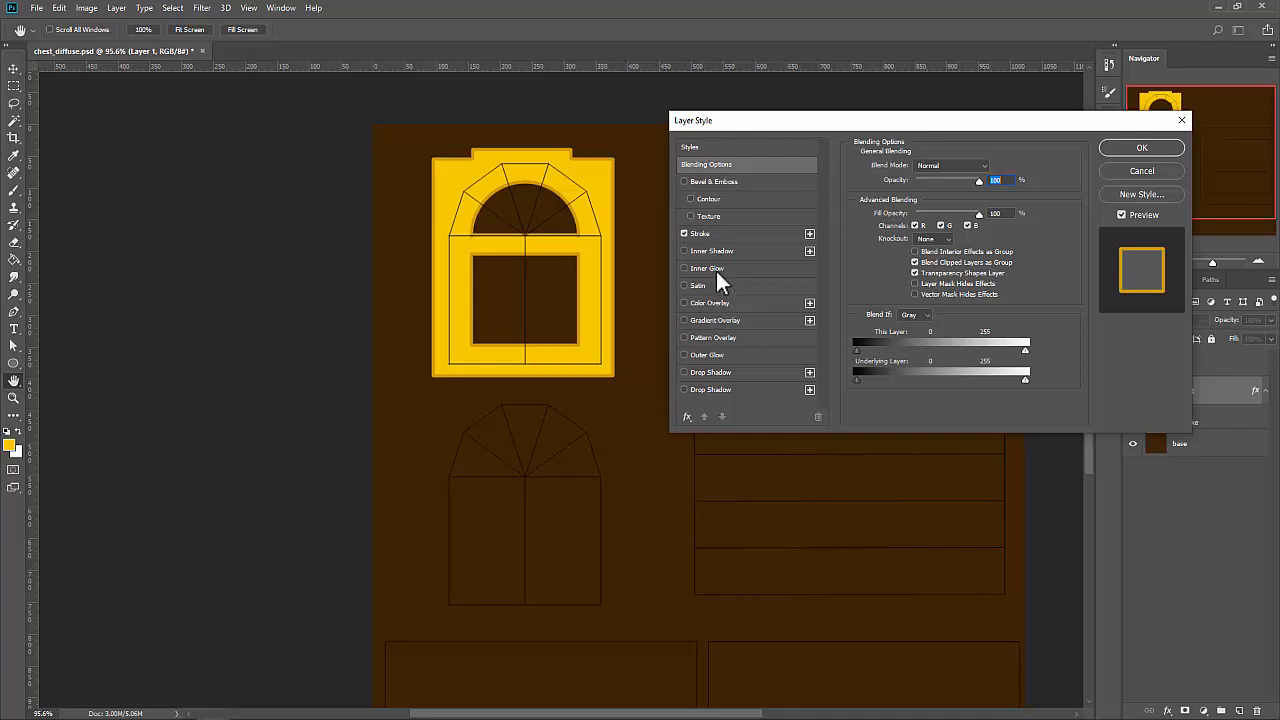
left_click(713, 231)
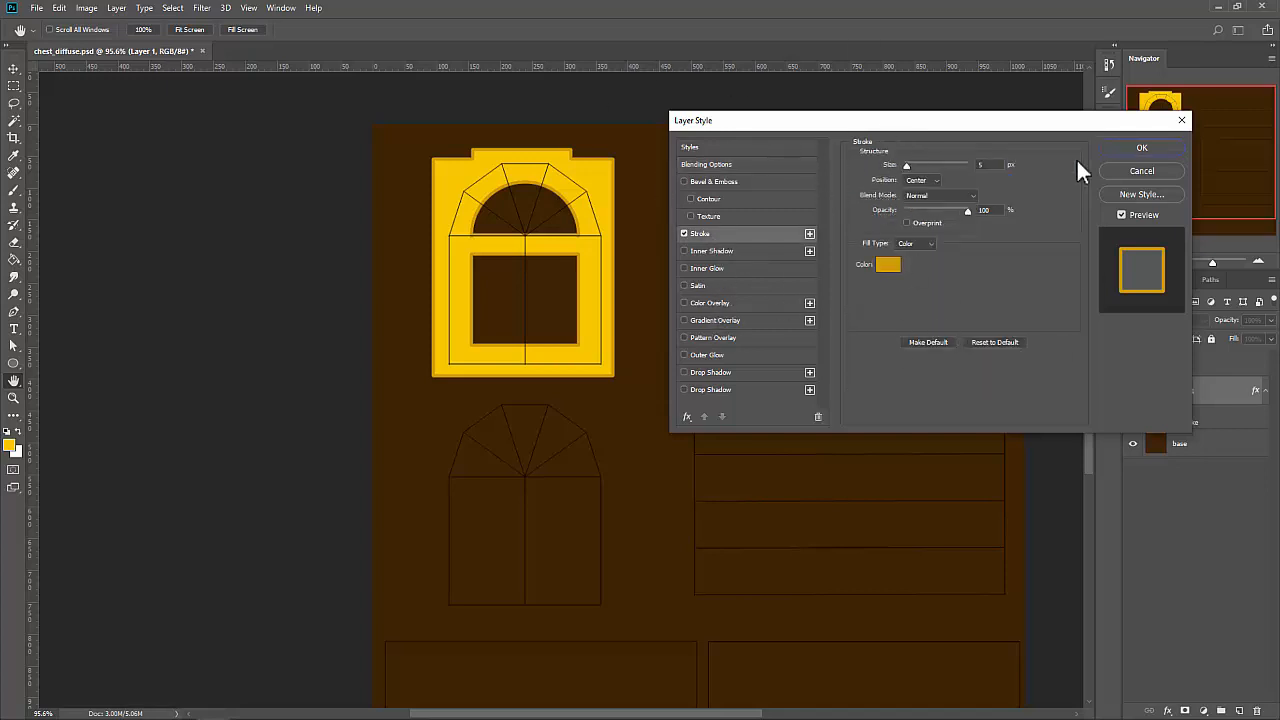
left_click(1141, 147)
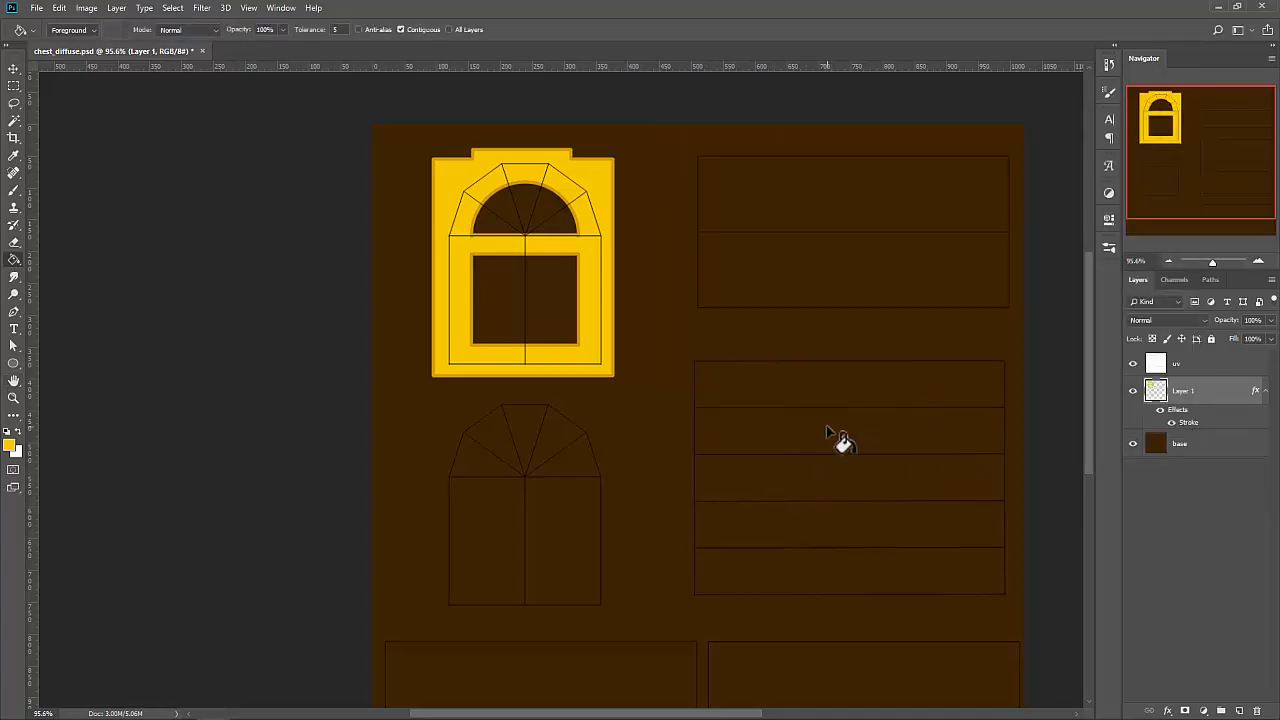
key("ctrl+s")
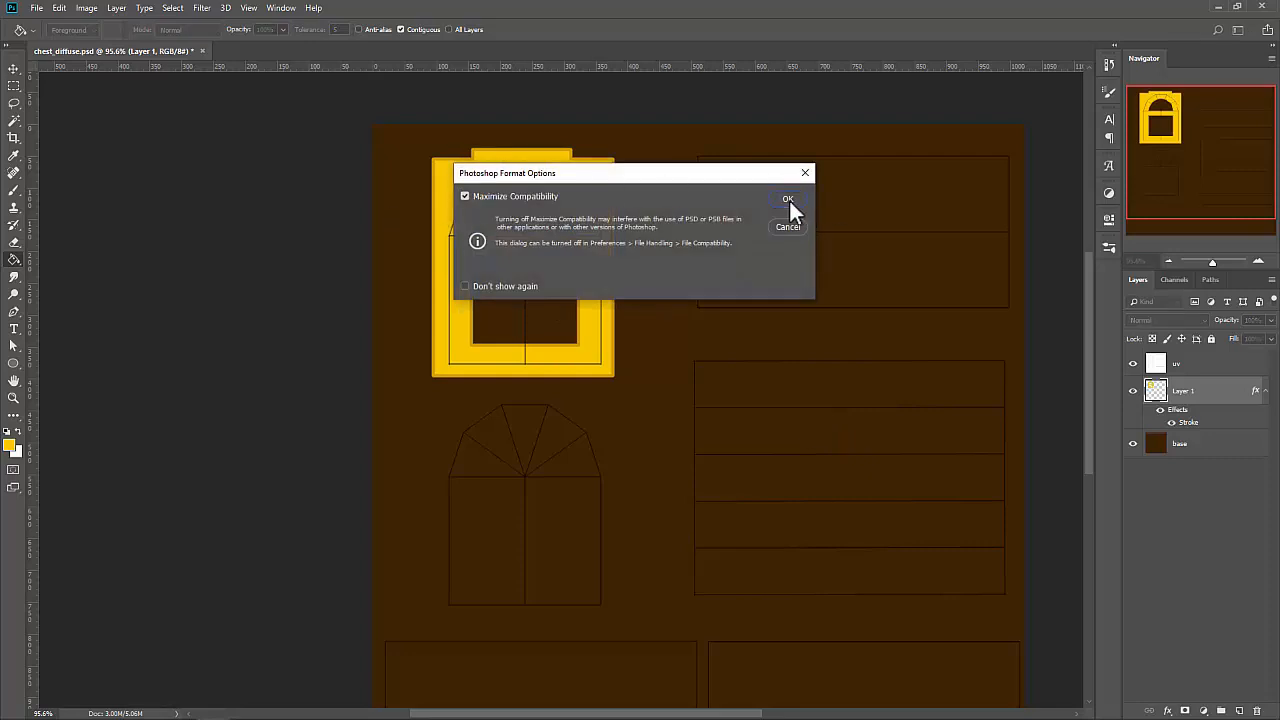
left_click(787, 199)
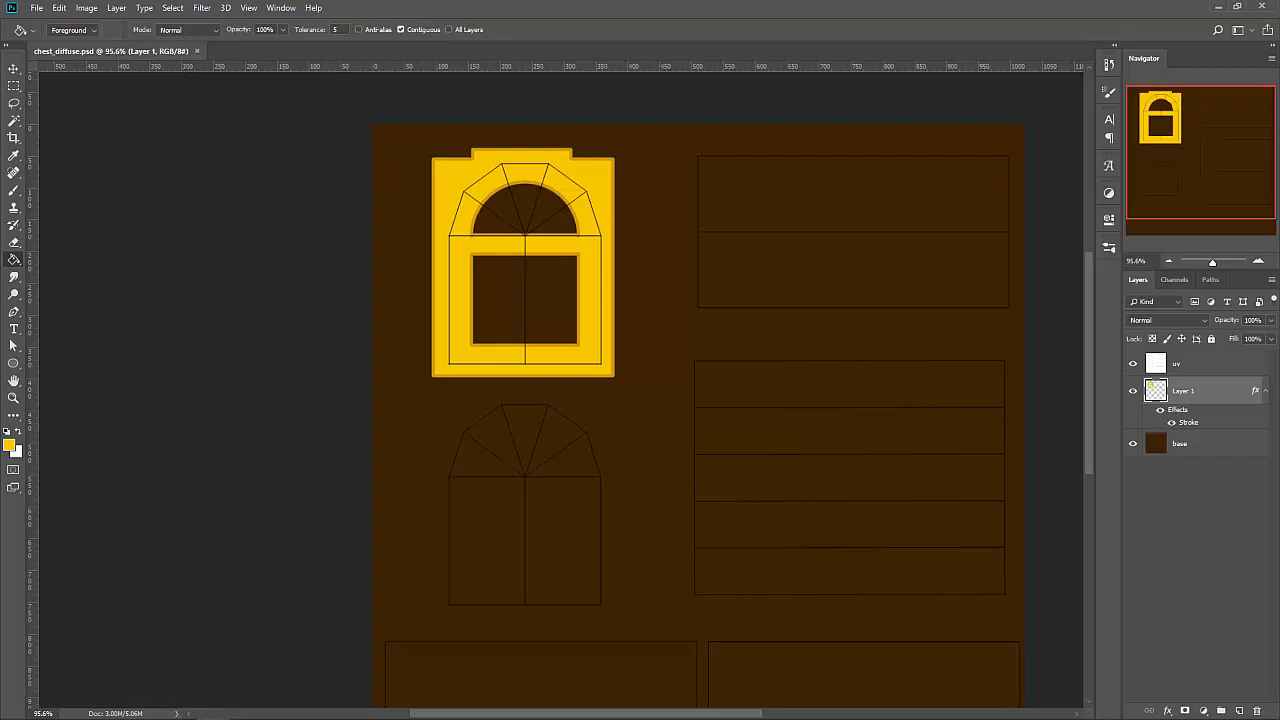
Switch to Maya, reload the chest_diffuse.psd texture on the chest's material and inspect the yellow trim on the chest's end.
key("alt+Tab")
left_click(580, 368)
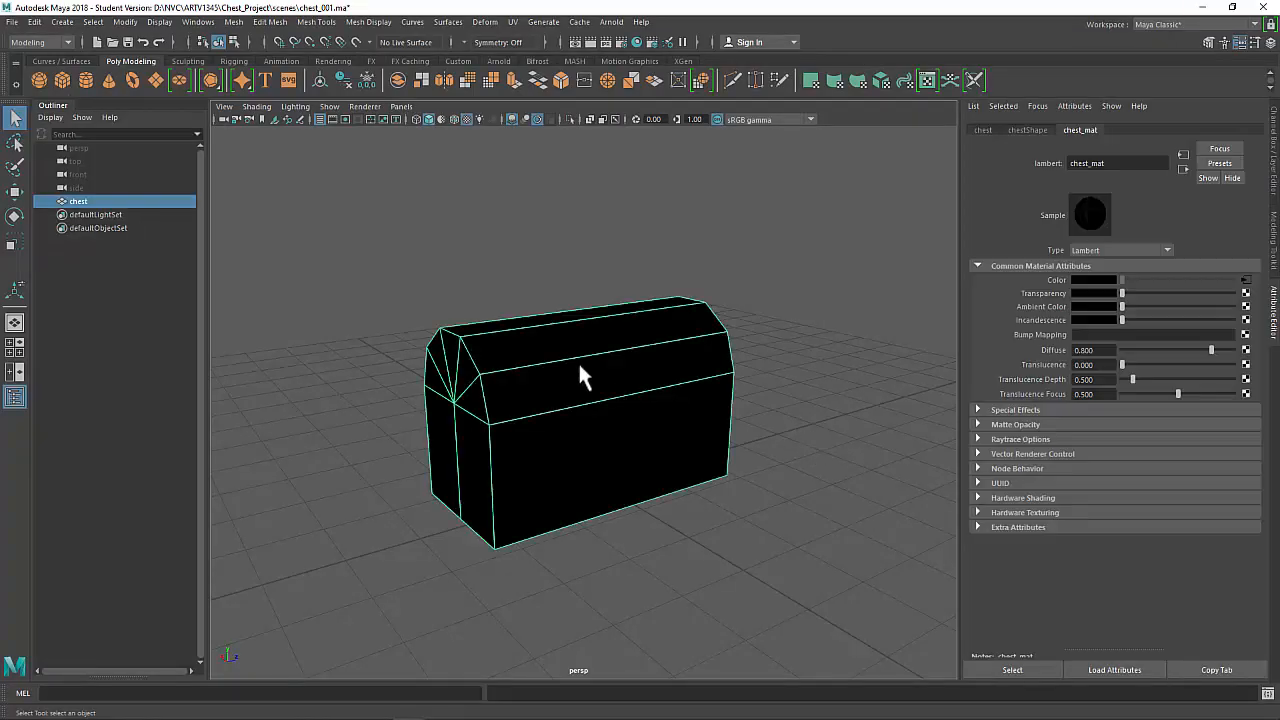
left_click(1246, 280)
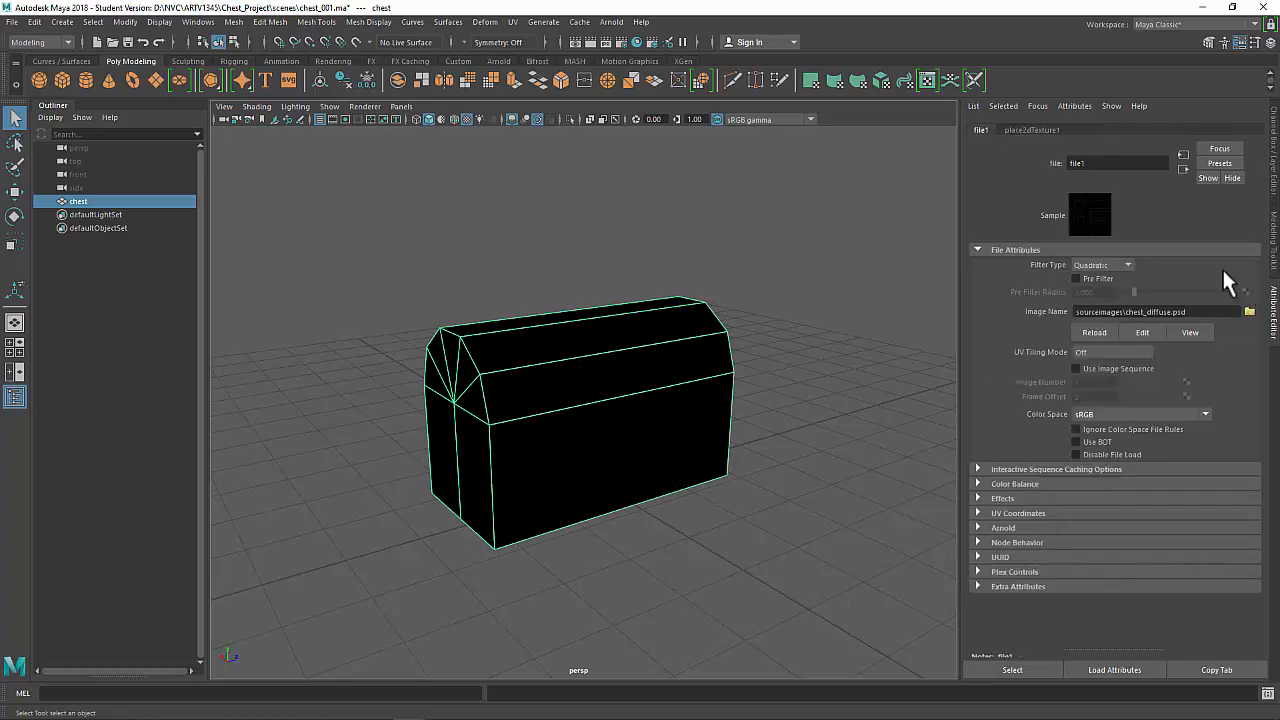
left_click(1088, 332)
left_click(787, 439)
left_click_drag(787, 439, 542, 432, "alt")
scroll(514, 371, "up", 4)
left_click_drag(522, 377, 610, 364, "alt")
scroll(607, 358, "up", 2)
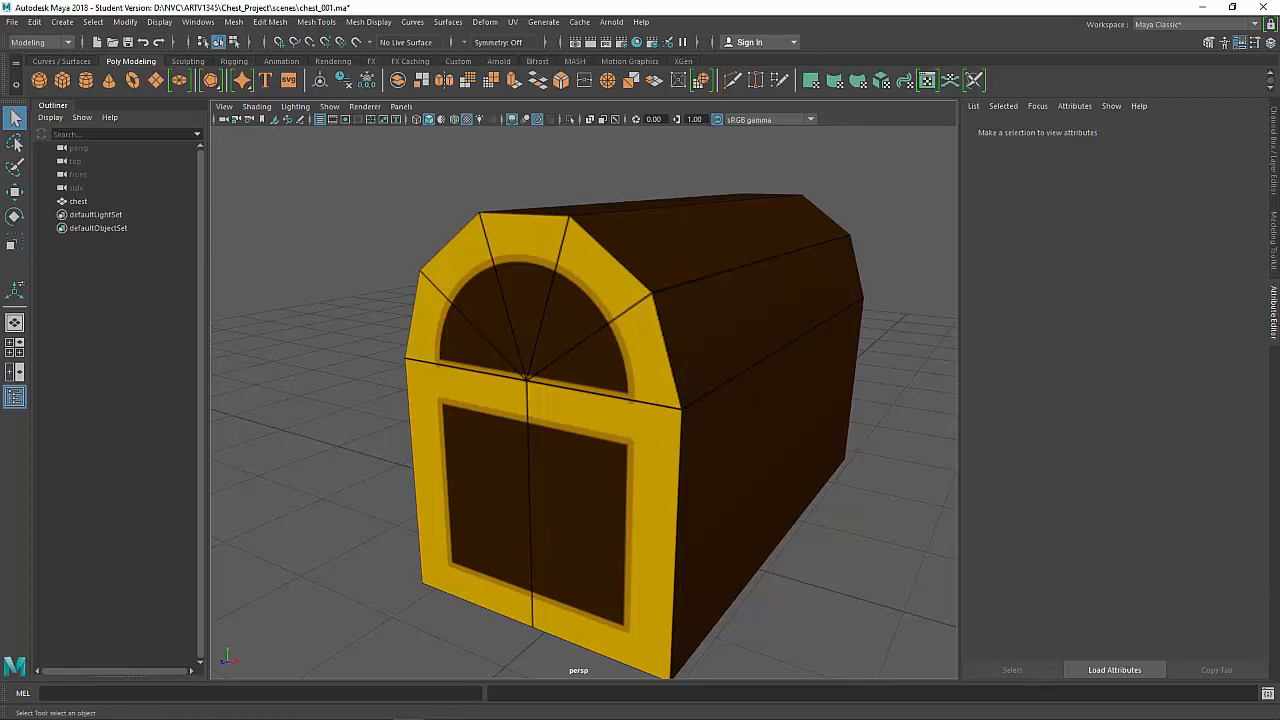
Switch to Photoshop, hide the uv layer and save chest_diffuse.psd.
key("alt+Tab")
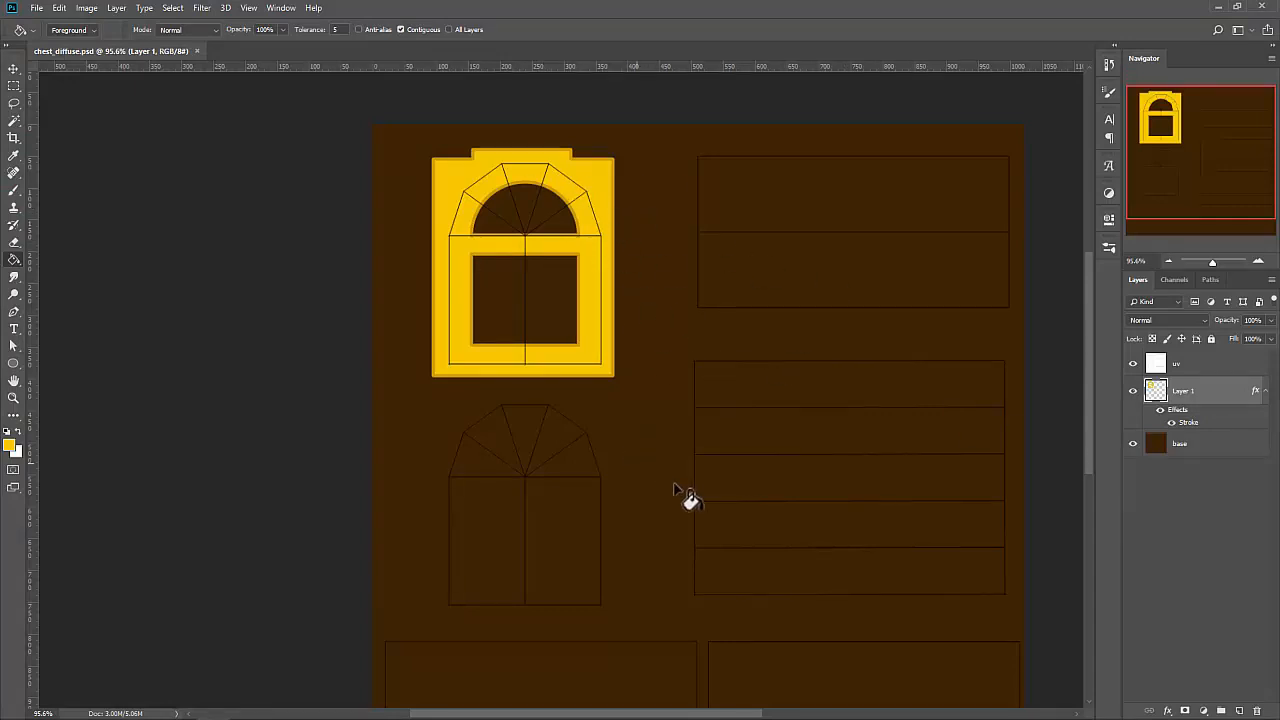
left_click(1134, 366)
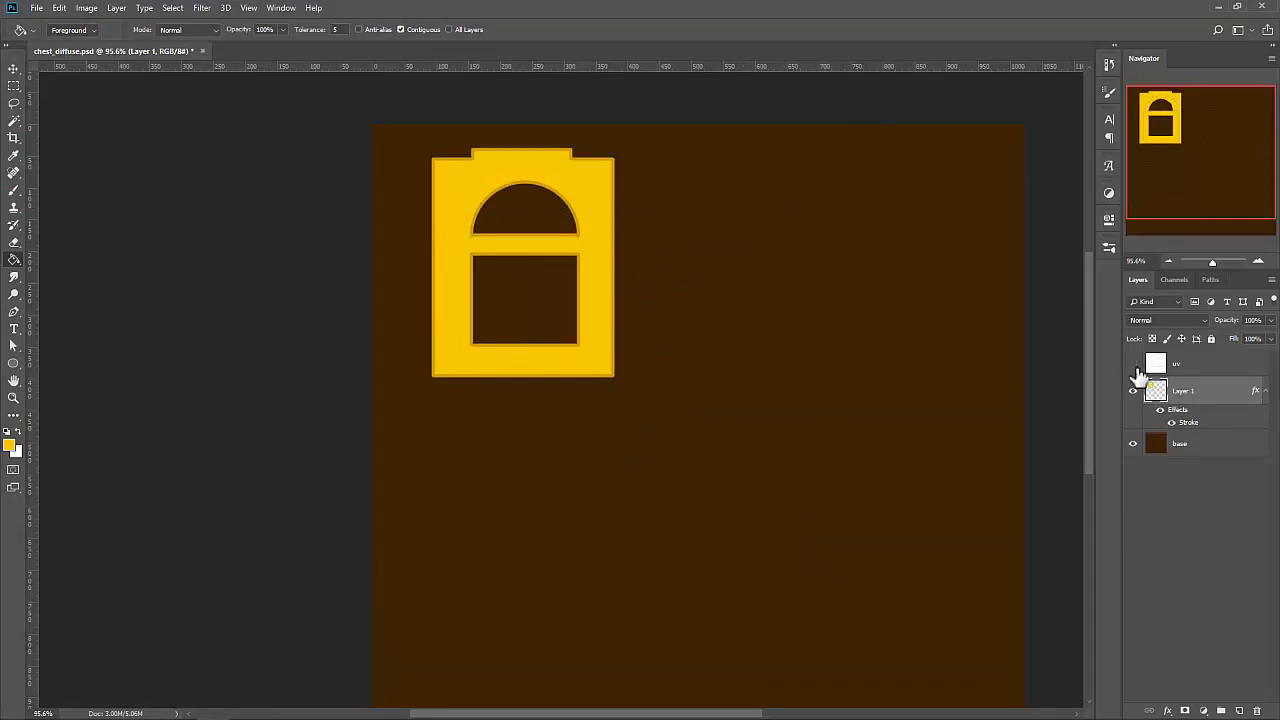
left_click(1134, 366)
left_click(1134, 366)
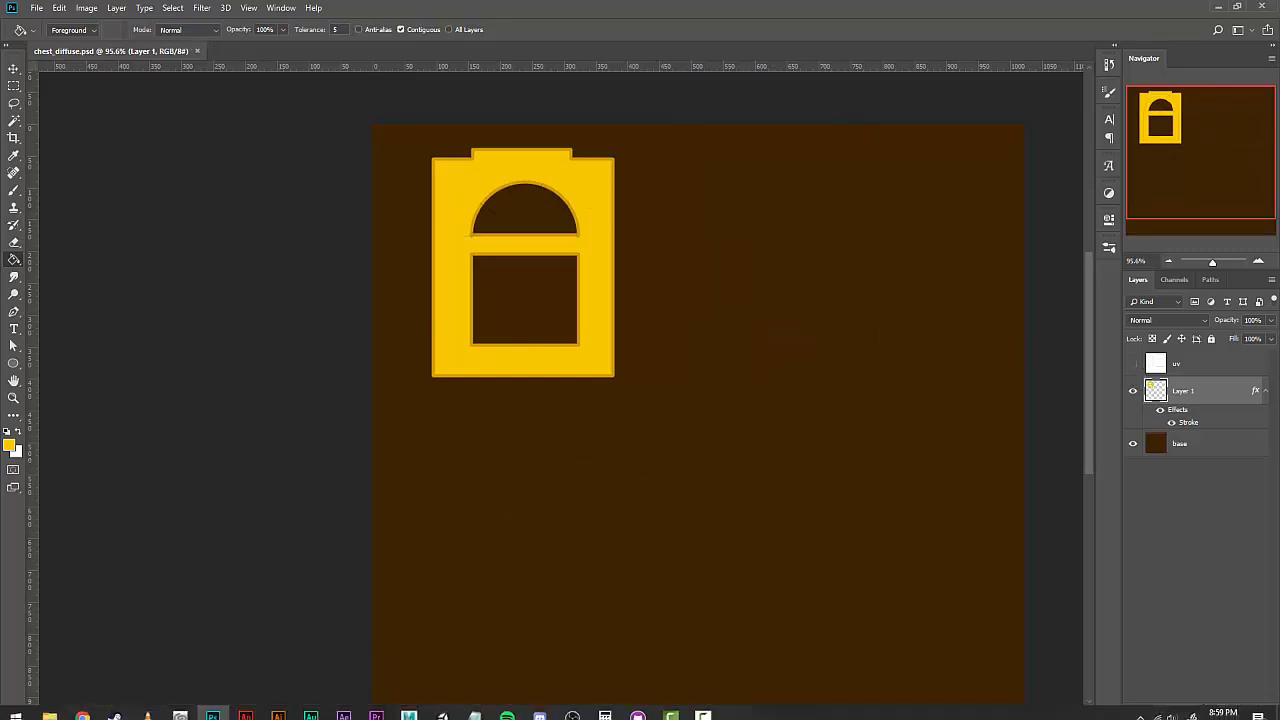
Switch to Maya and reload the chest's color texture file so it displays without the UV lines.
mouse_move(409, 700)
left_click(477, 650)
left_click(731, 385)
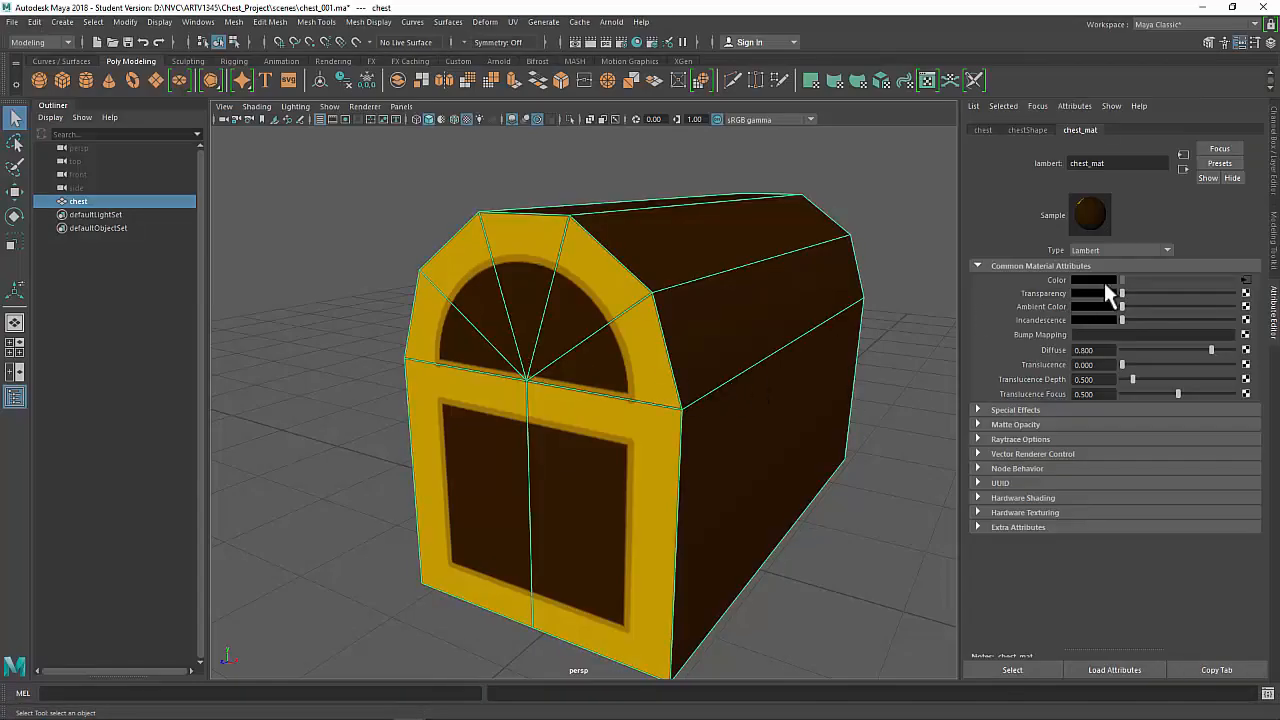
left_click(1245, 281)
left_click(1103, 329)
left_click(820, 524)
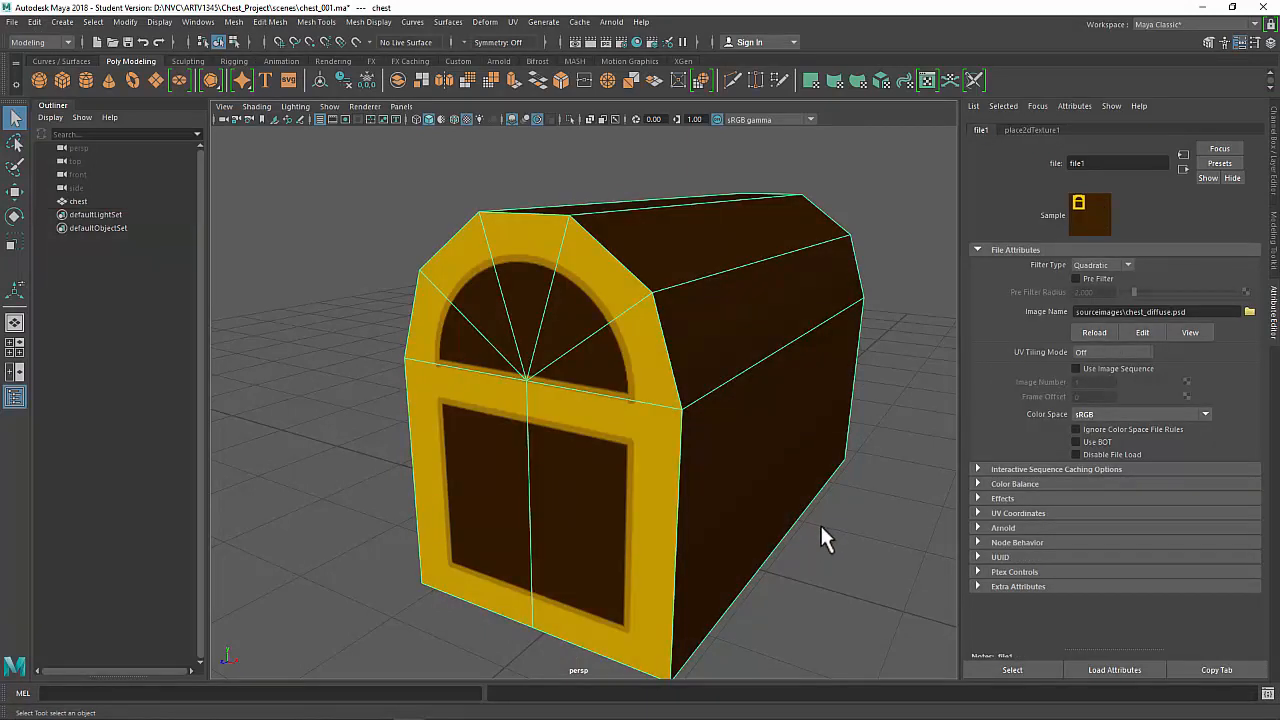
left_click_drag(720, 523, 850, 515, "alt")
Switch back to Photoshop and show the uv layer again with the whole texture in view.
left_click(1201, 7)
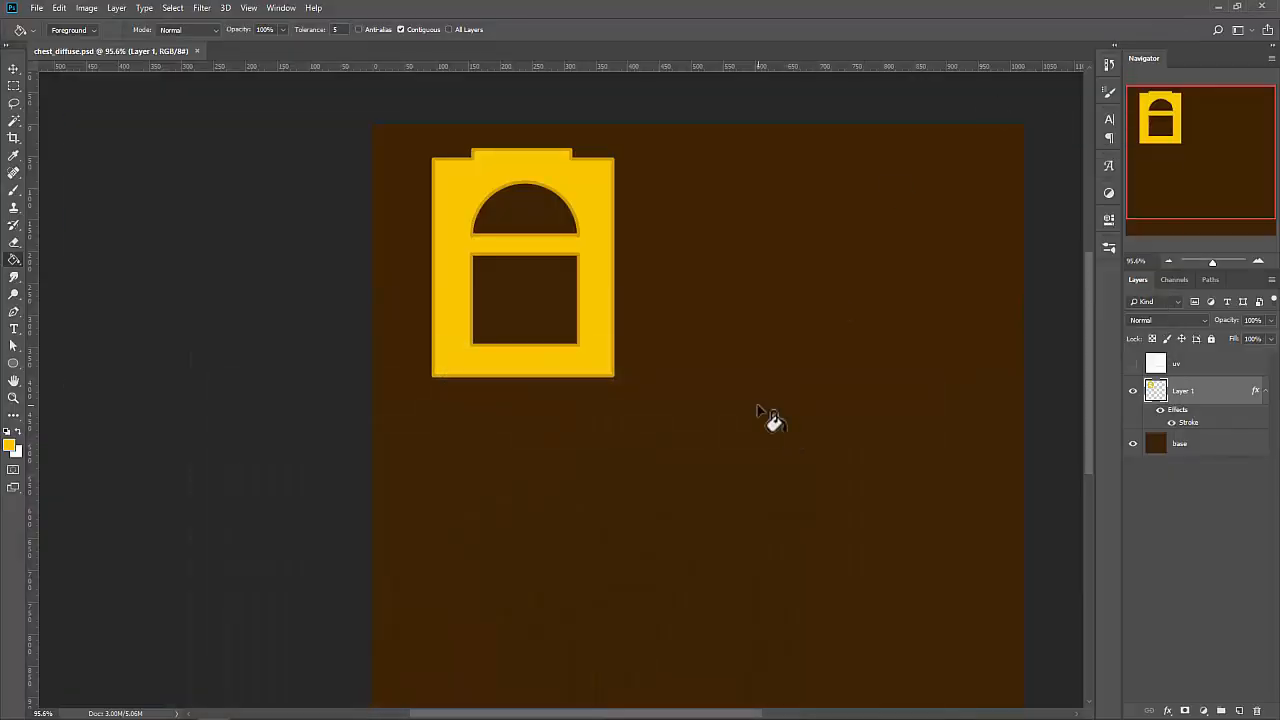
left_click(1133, 363)
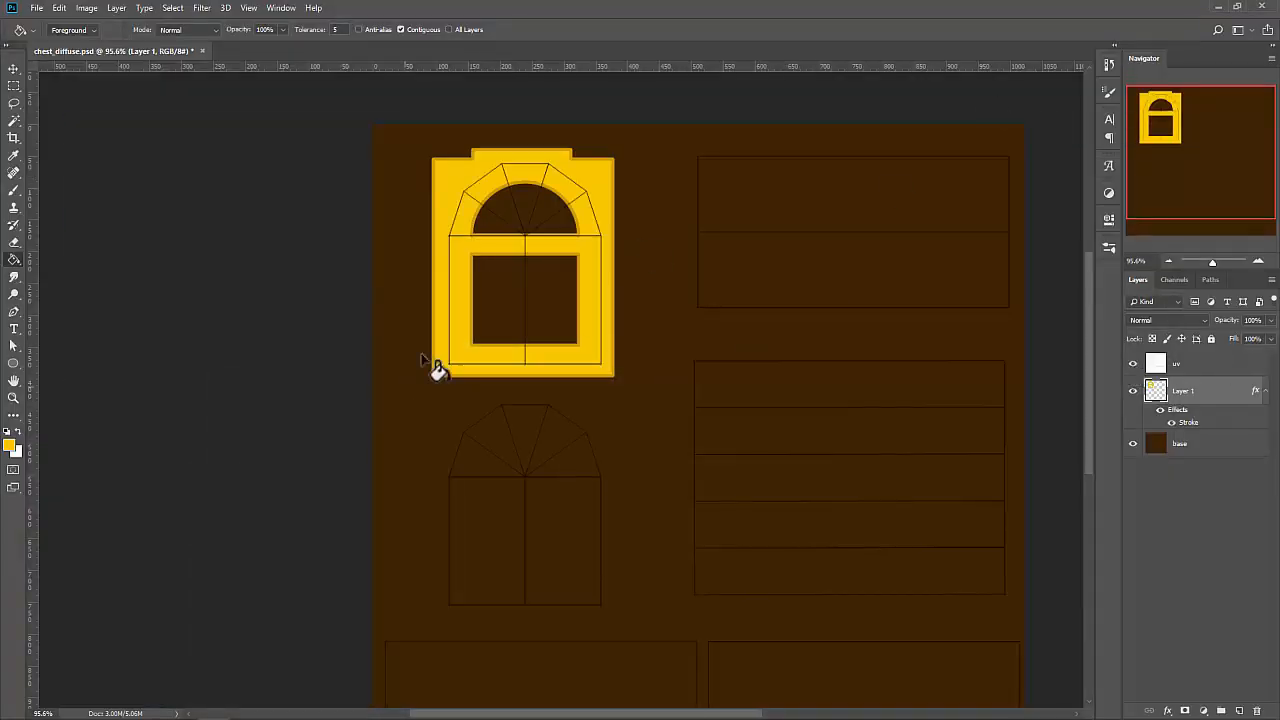
key("z")
left_click_drag(614, 391, 600, 446)
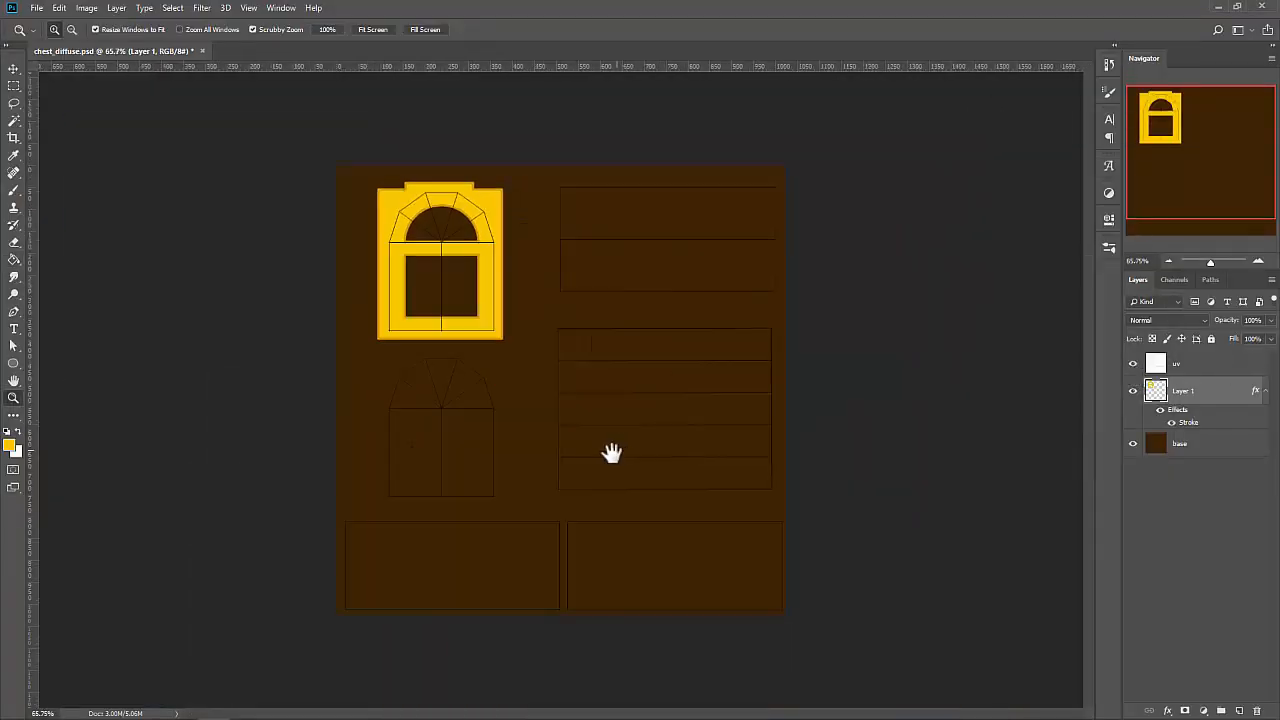
mouse_move(435, 344)
left_mouse_down()
mouse_move(460, 363)
mouse_move(442, 365)
left_mouse_up()
Duplicate Layer 1, which holds the yellow arched frame, within chest_diffuse.psd.
key("v")
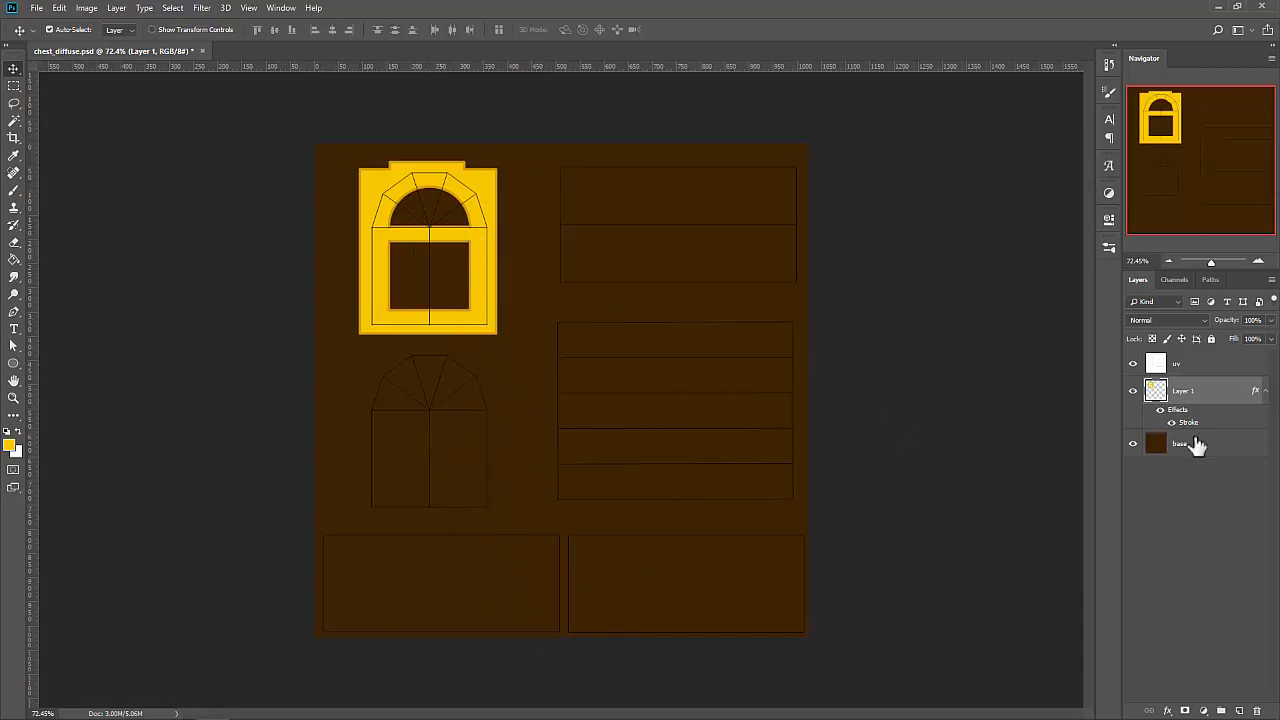
right_click(1218, 401)
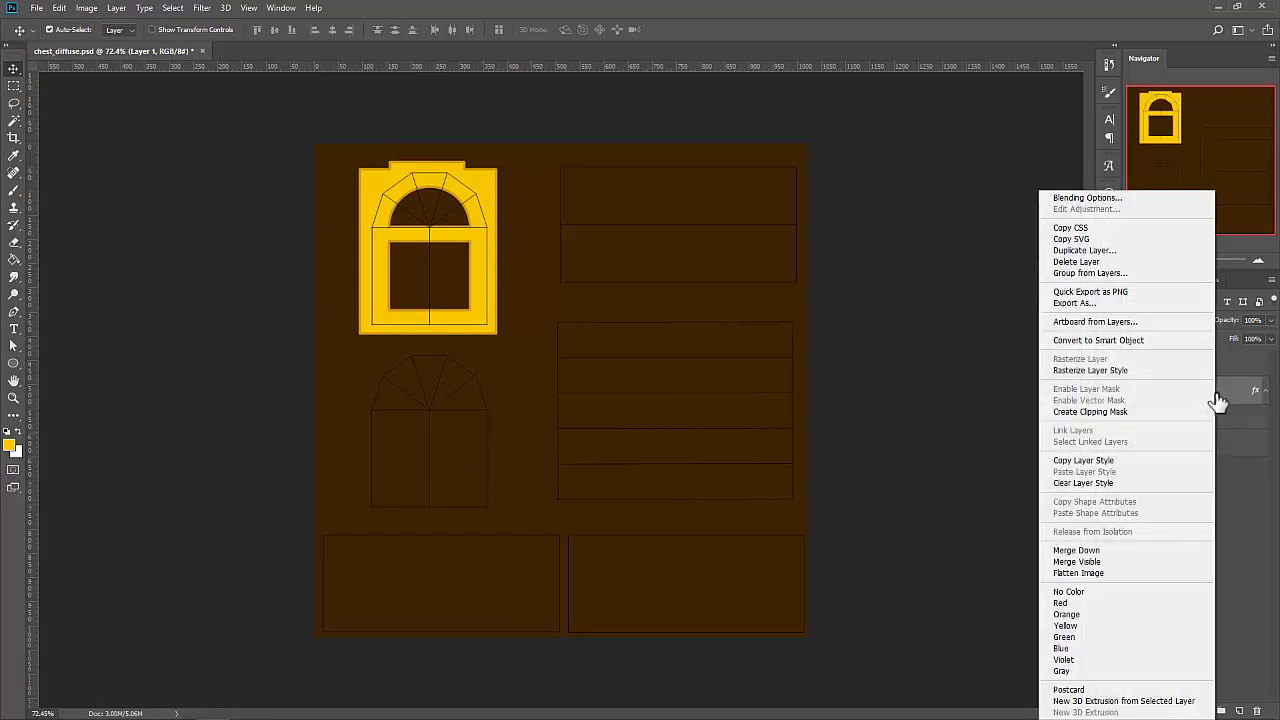
left_click(1100, 251)
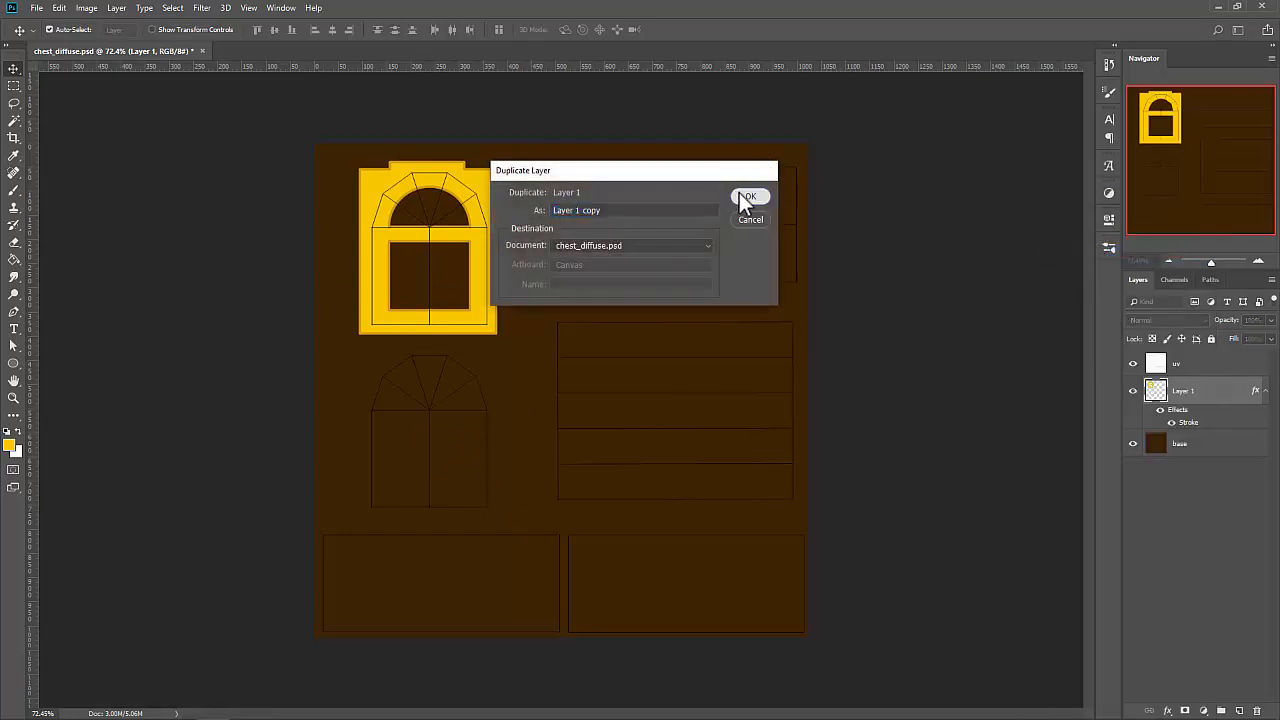
left_click(741, 194)
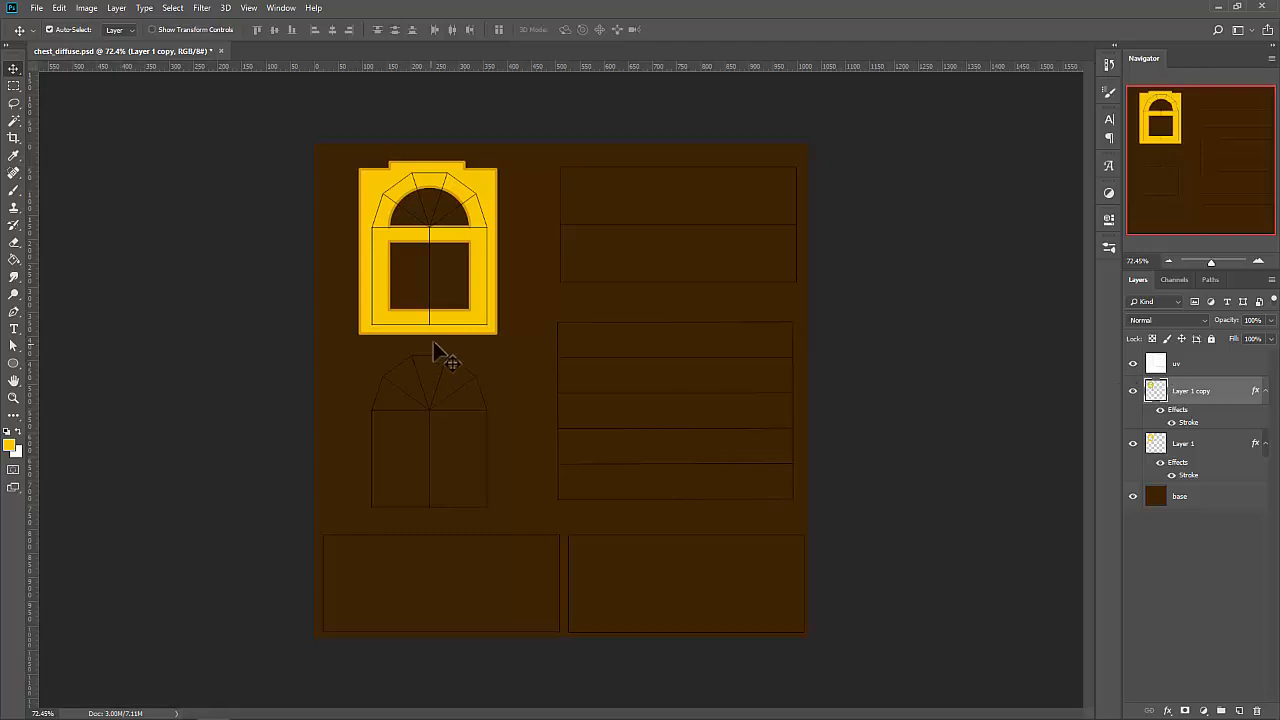
Lock the uv layer completely against accidental moves.
left_click_drag(445, 332, 434, 495)
key("ctrl+z")
left_click_drag(626, 380, 517, 274)
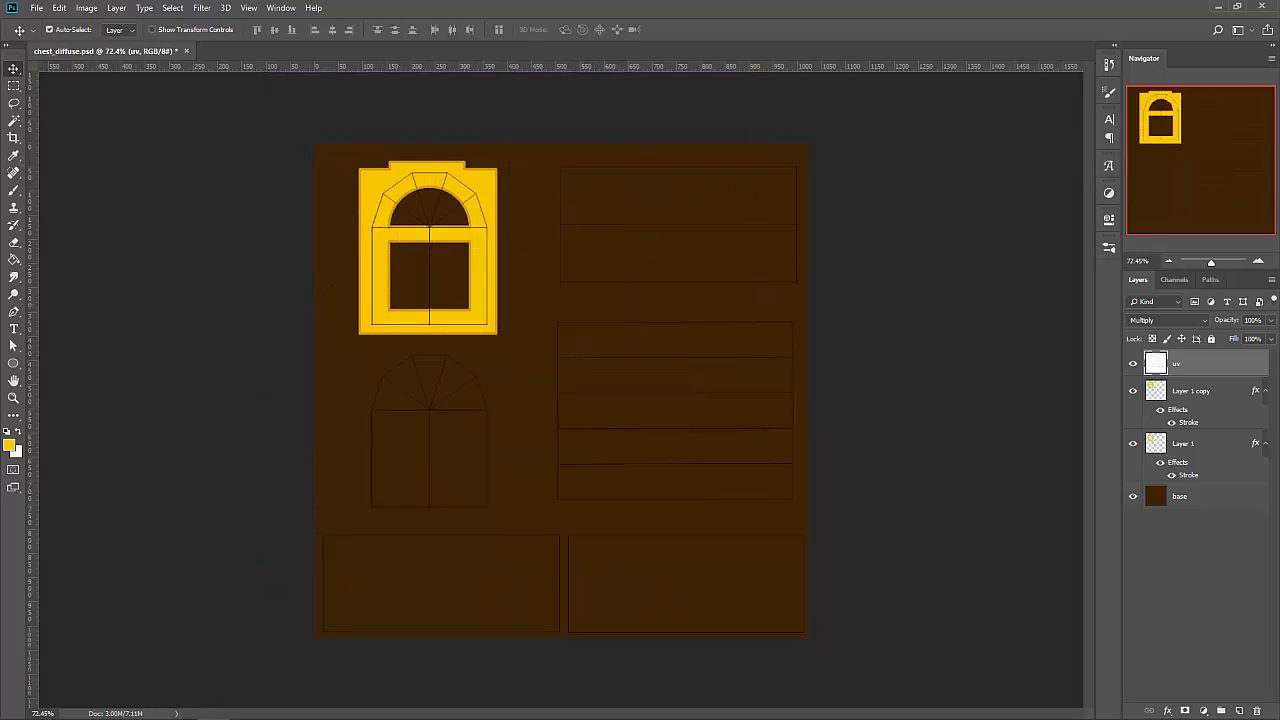
left_click(1211, 339)
left_click_drag(629, 340, 593, 321)
key("ctrl+z")
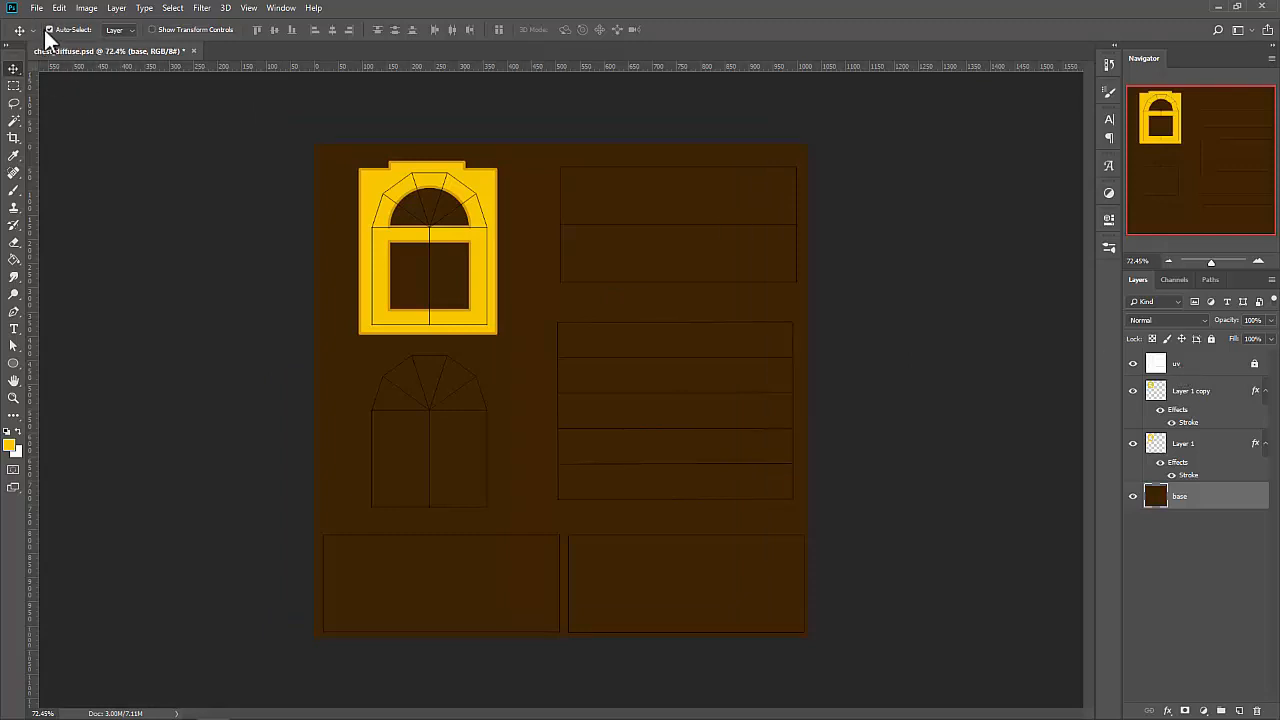
Test the Move tool's Auto-Select by alternately picking the yellow frame and the brown background.
left_click(486, 329)
left_click(562, 318)
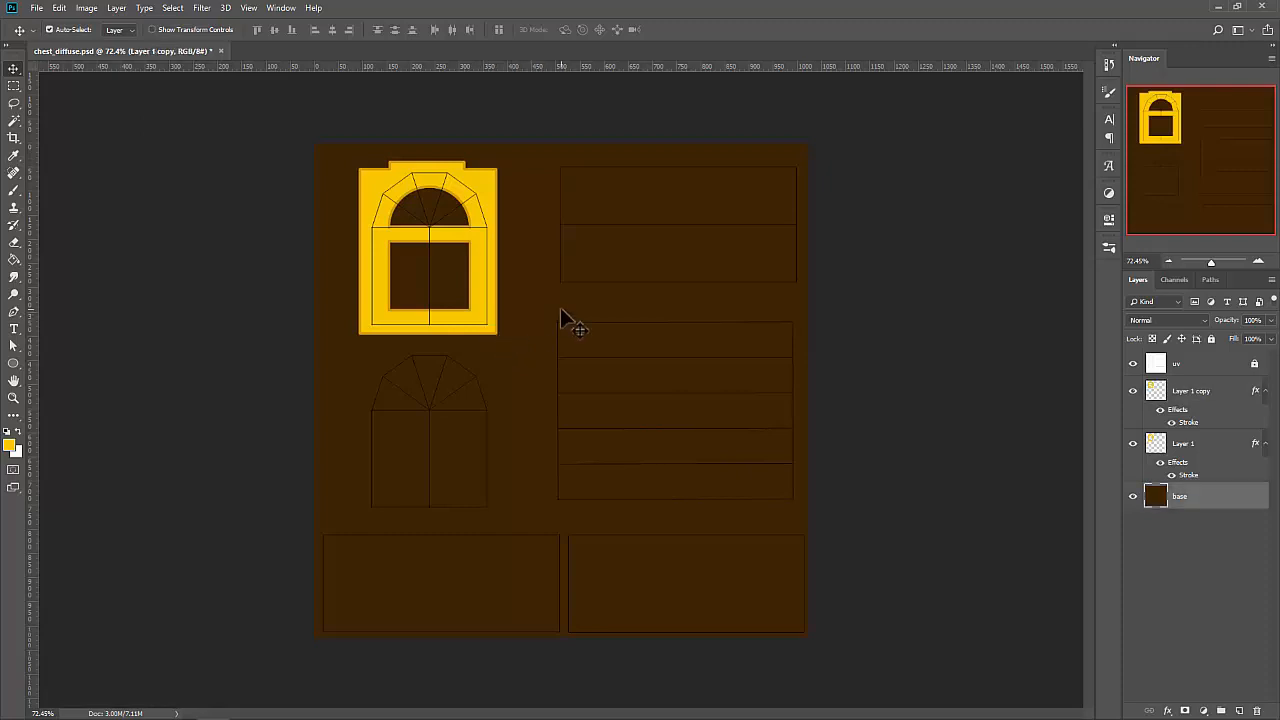
left_click(498, 331)
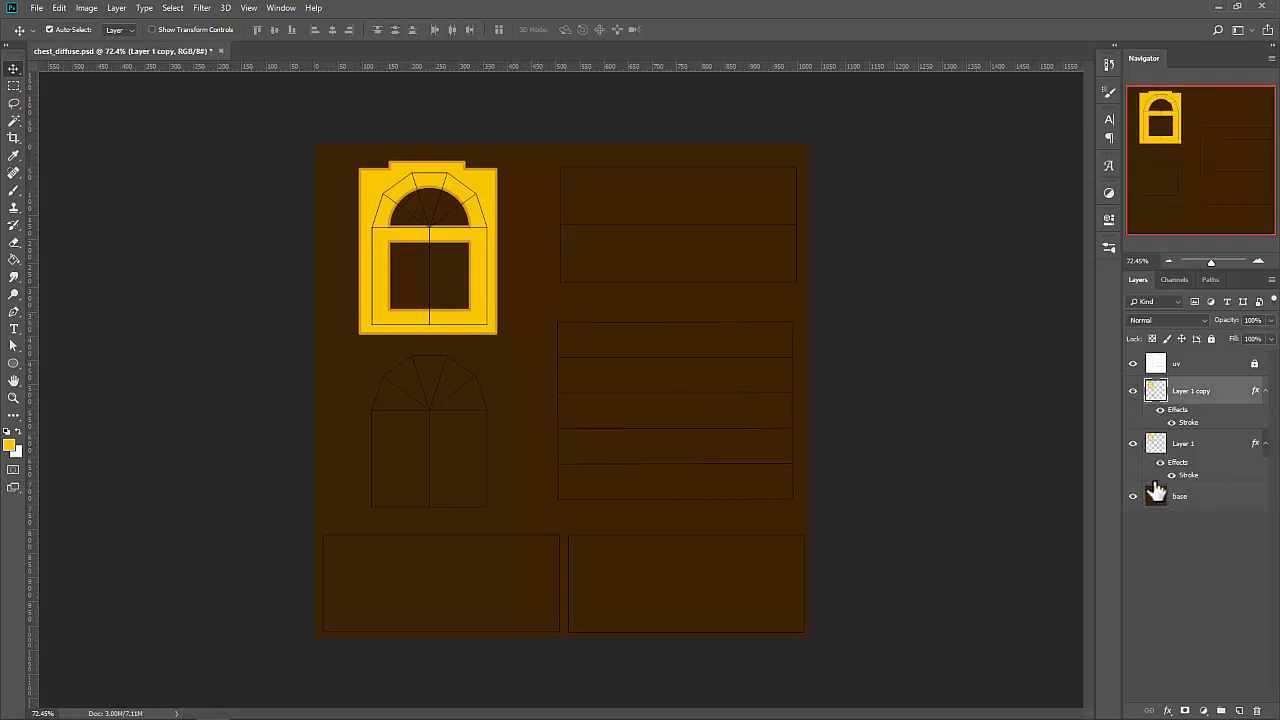
left_click(530, 271)
left_click(491, 277)
left_click(607, 275)
left_click(491, 274)
Move the duplicated arched frame 379 px straight down onto the second arched UV shell.
left_click(1192, 366)
left_click(476, 246)
left_click_drag(476, 253, 500, 435, "shift")
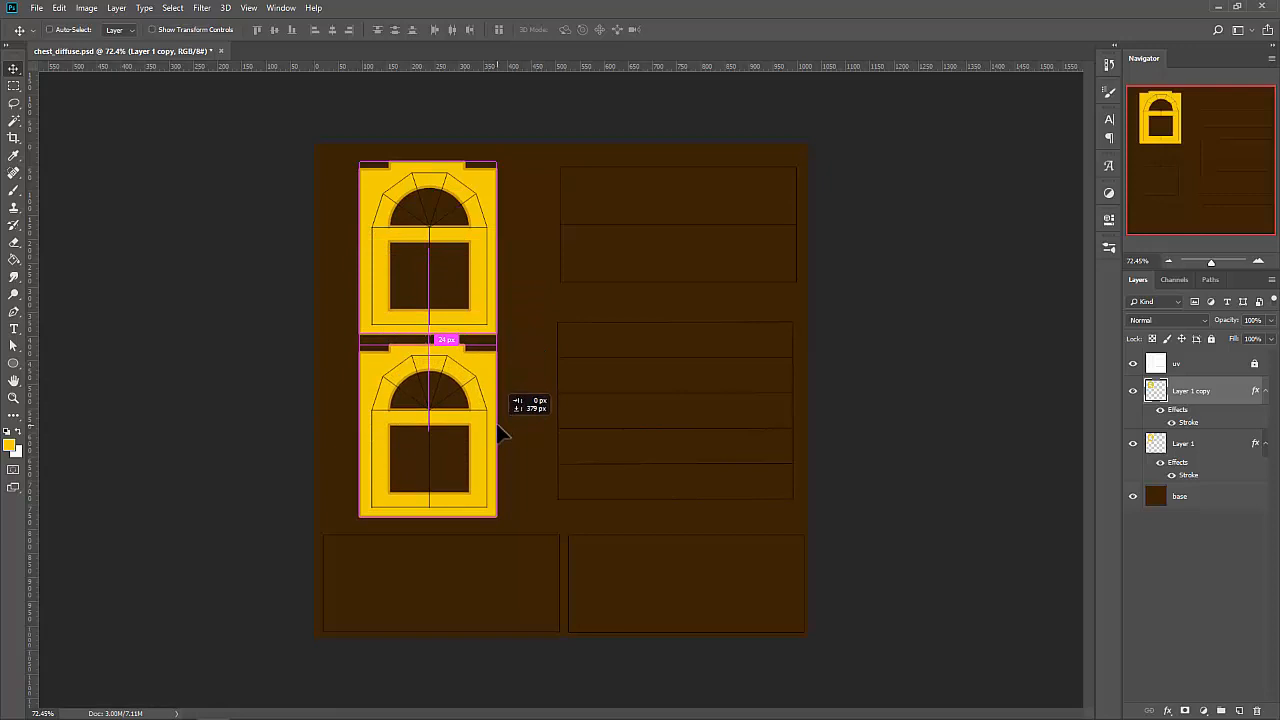
left_click_drag(502, 433, 503, 433, "shift")
key("ctrl+j")
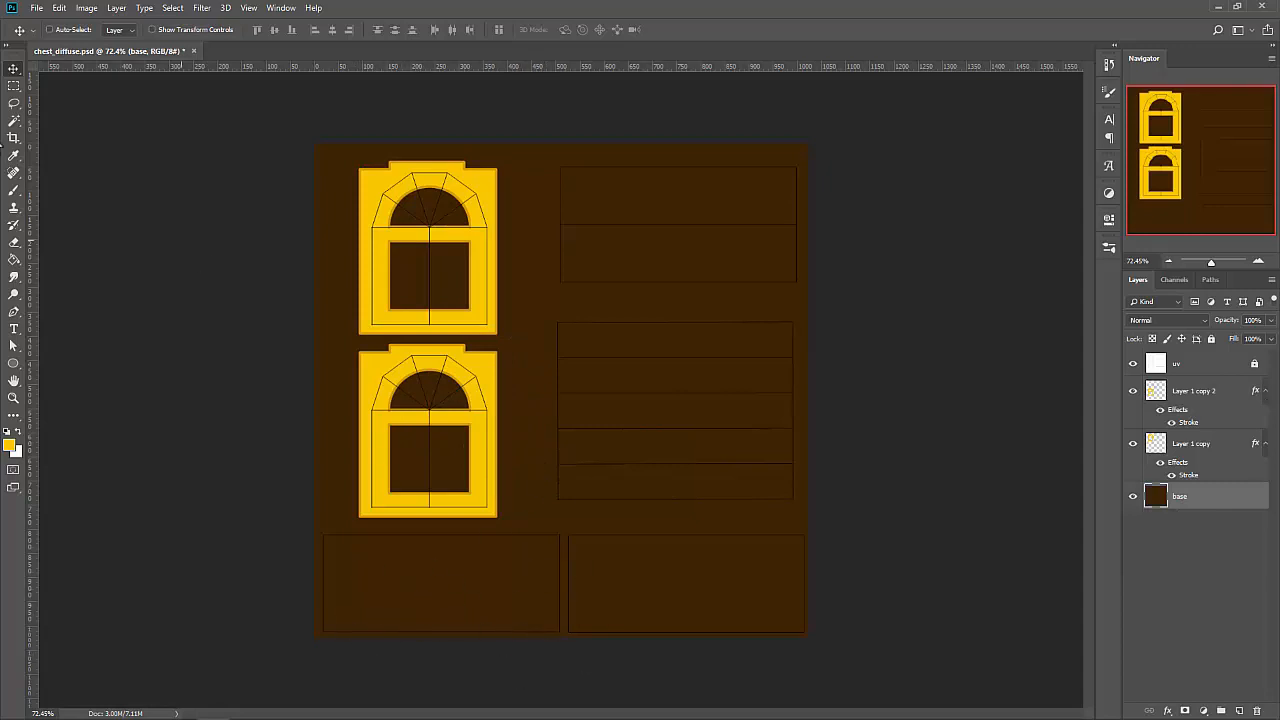
Add a new layer above base and fill a rectangle slightly larger than the lower-left UV shell with yellow.
left_click(14, 85)
left_click(1240, 710)
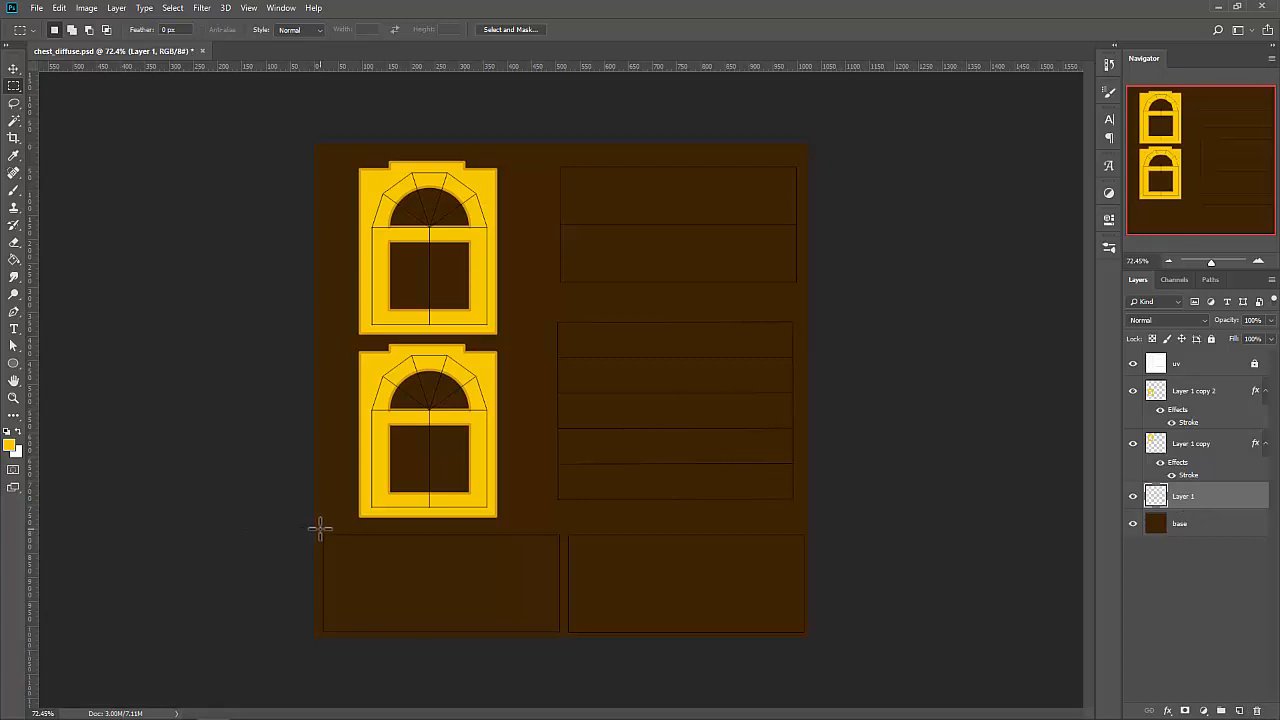
left_click_drag(320, 529, 563, 641)
left_click(14, 259)
left_click(344, 594)
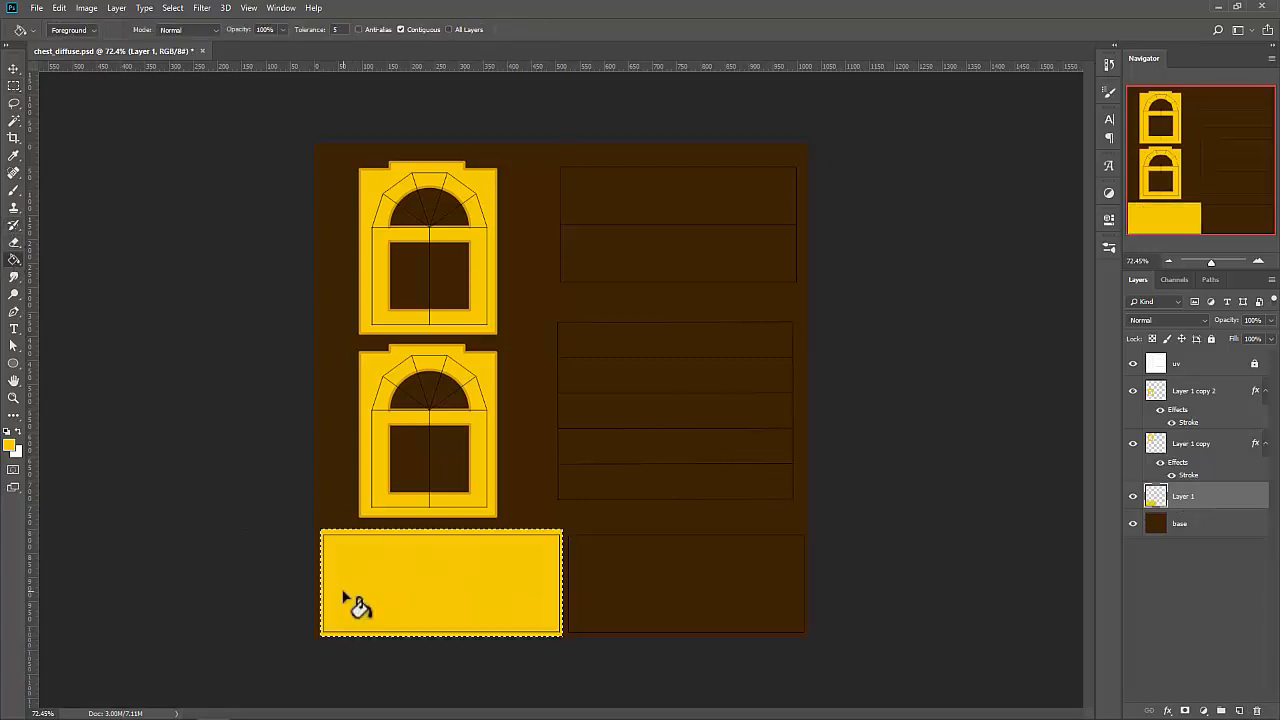
Delete an inset rectangular area from the yellow rectangle to leave a frame around the lower-left UV shell.
left_click(14, 85)
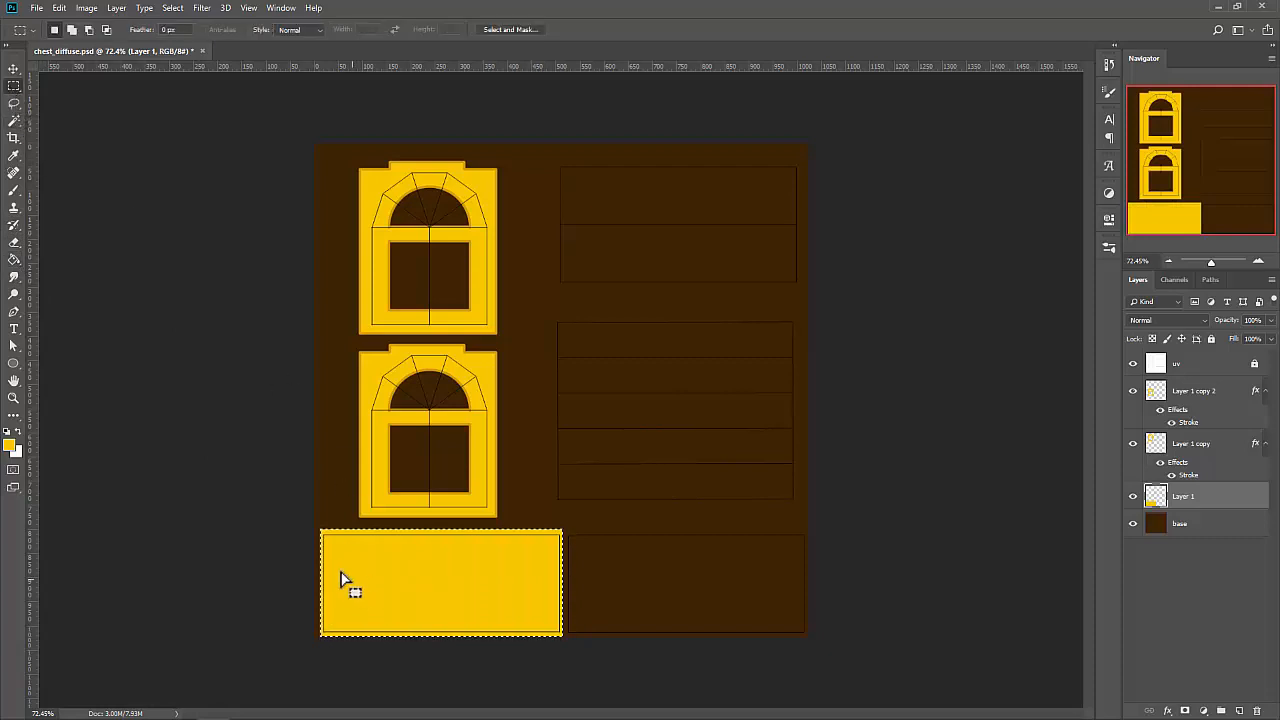
key("ctrl+d")
left_click_drag(348, 551, 545, 614)
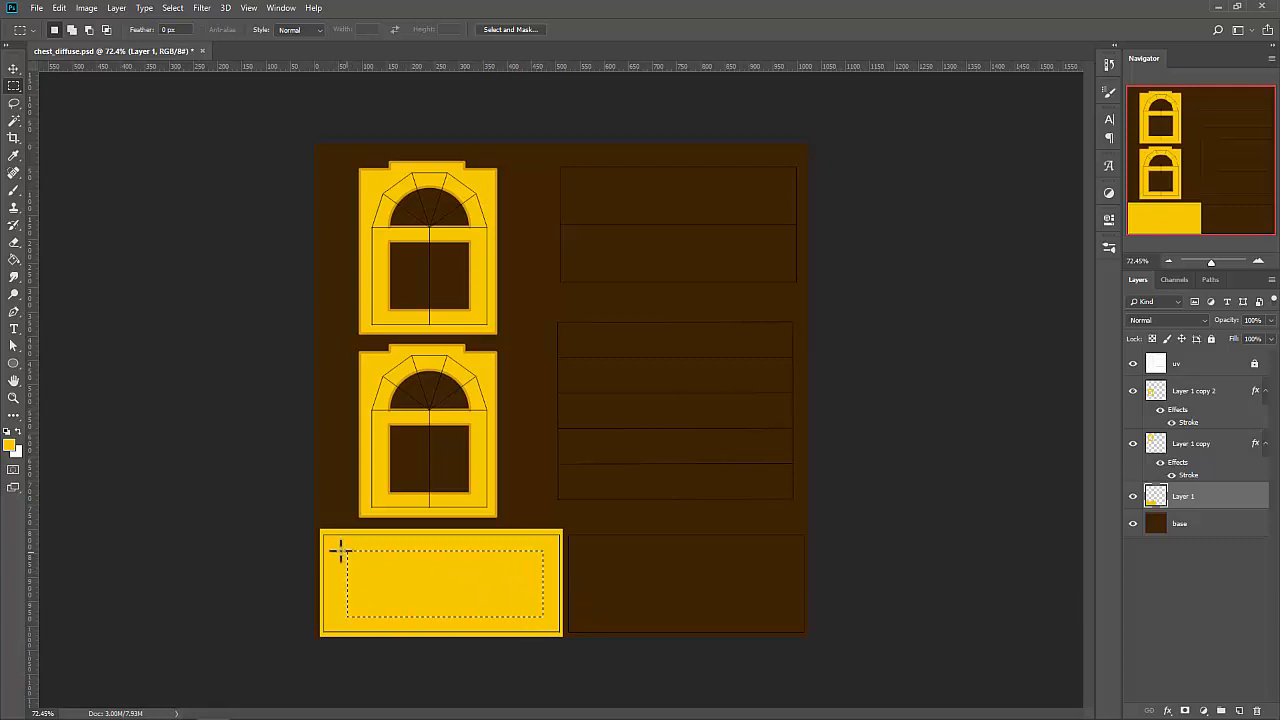
left_click_drag(339, 550, 543, 614)
key("Delete")
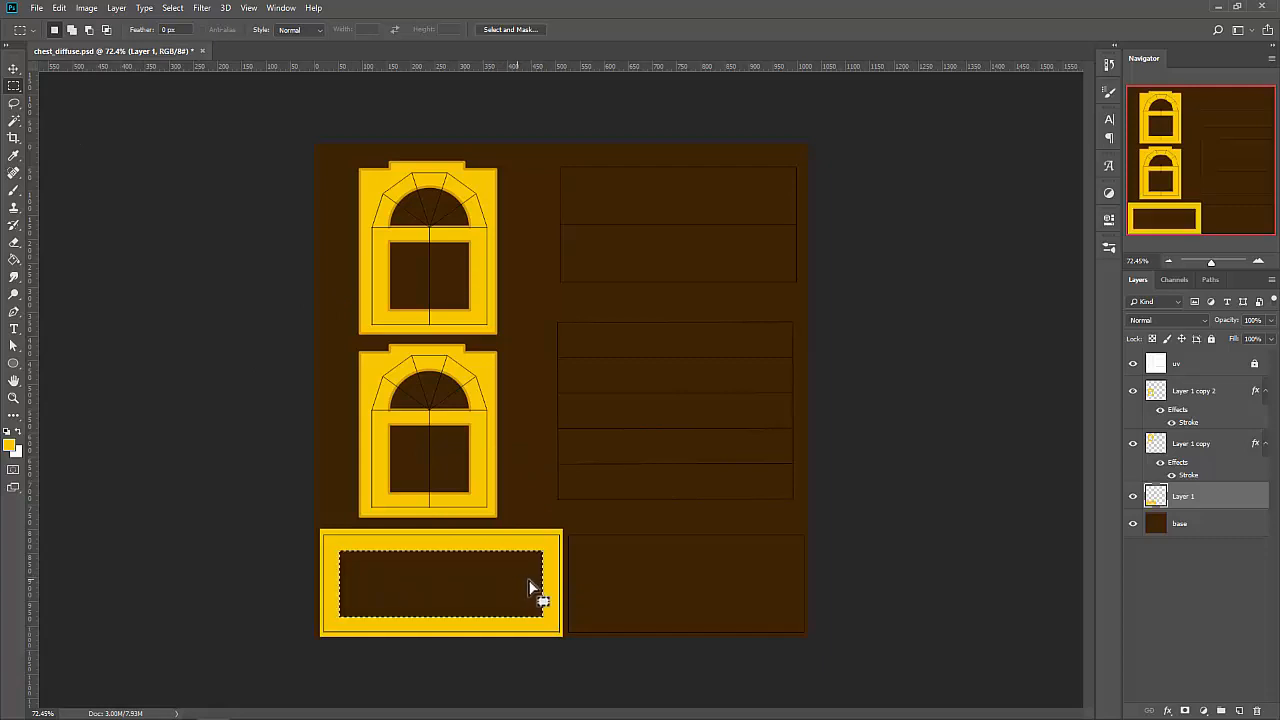
key("ctrl+d")
Copy the Stroke layer style from an arched frame's layer and apply it to the new rectangular frame on Layer 1.
left_click(1133, 444)
left_click(1133, 444)
right_click(1184, 468)
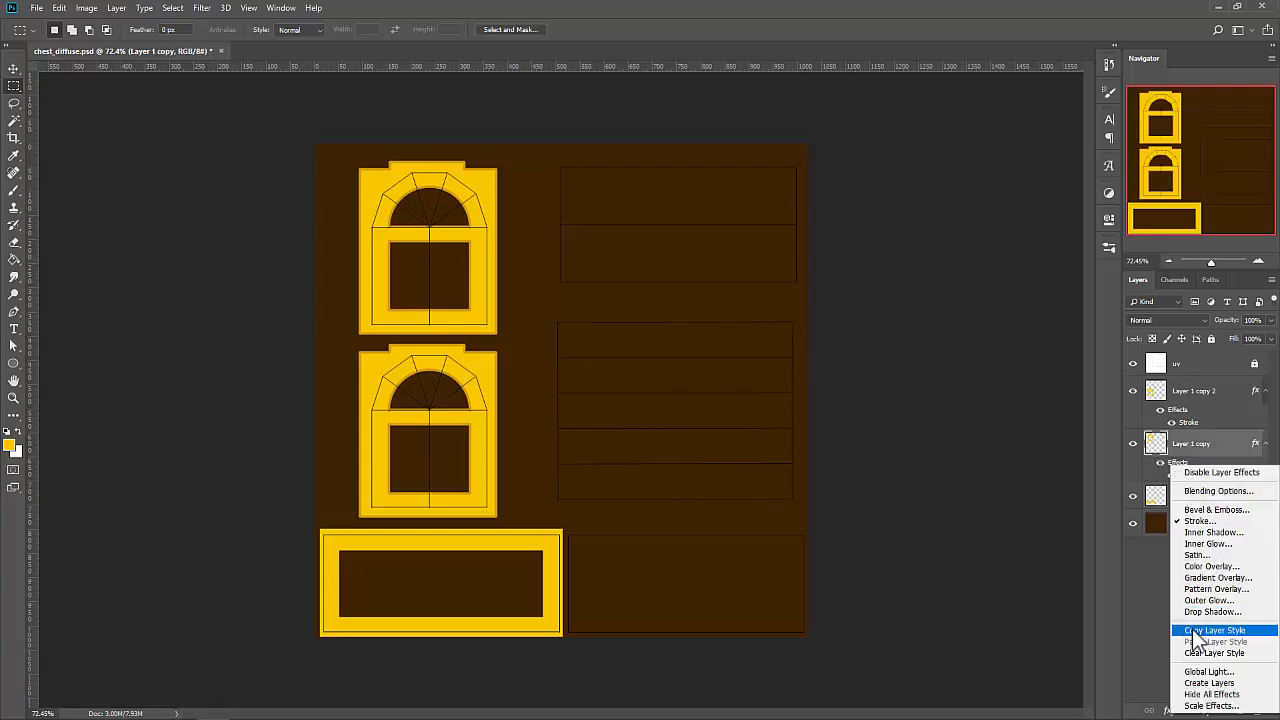
left_click(1212, 630)
right_click(1194, 497)
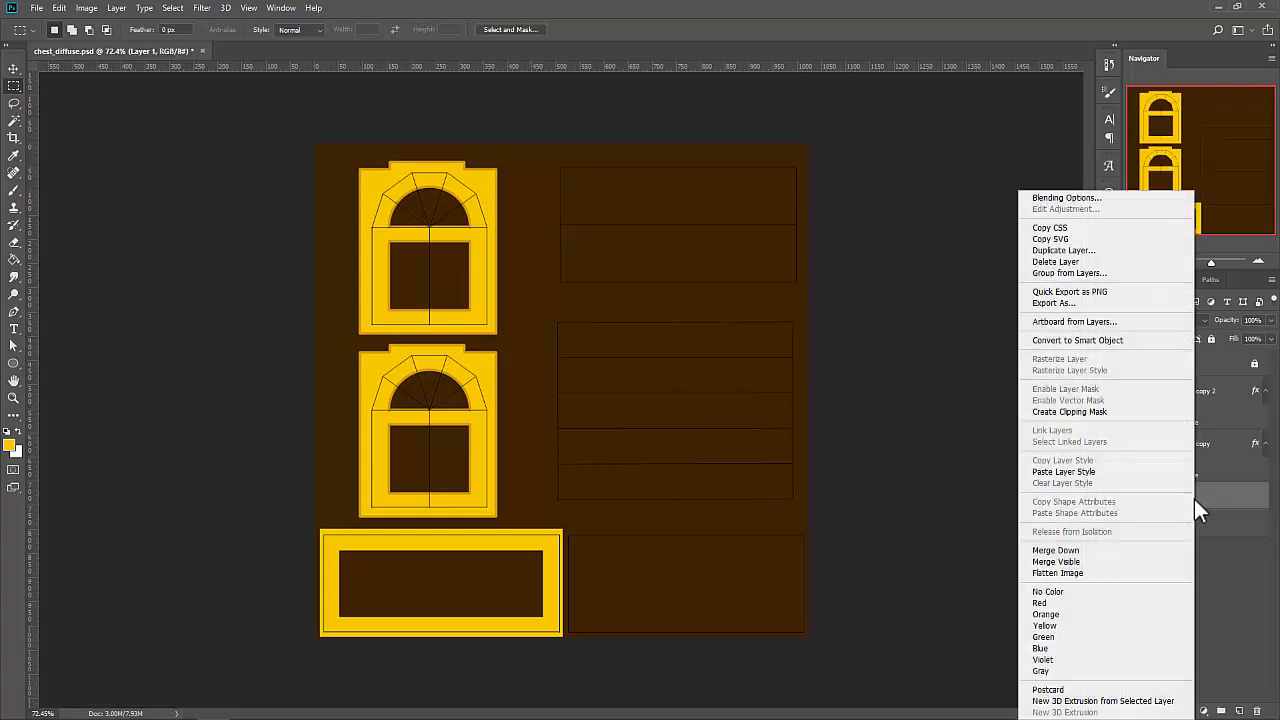
left_click(1084, 474)
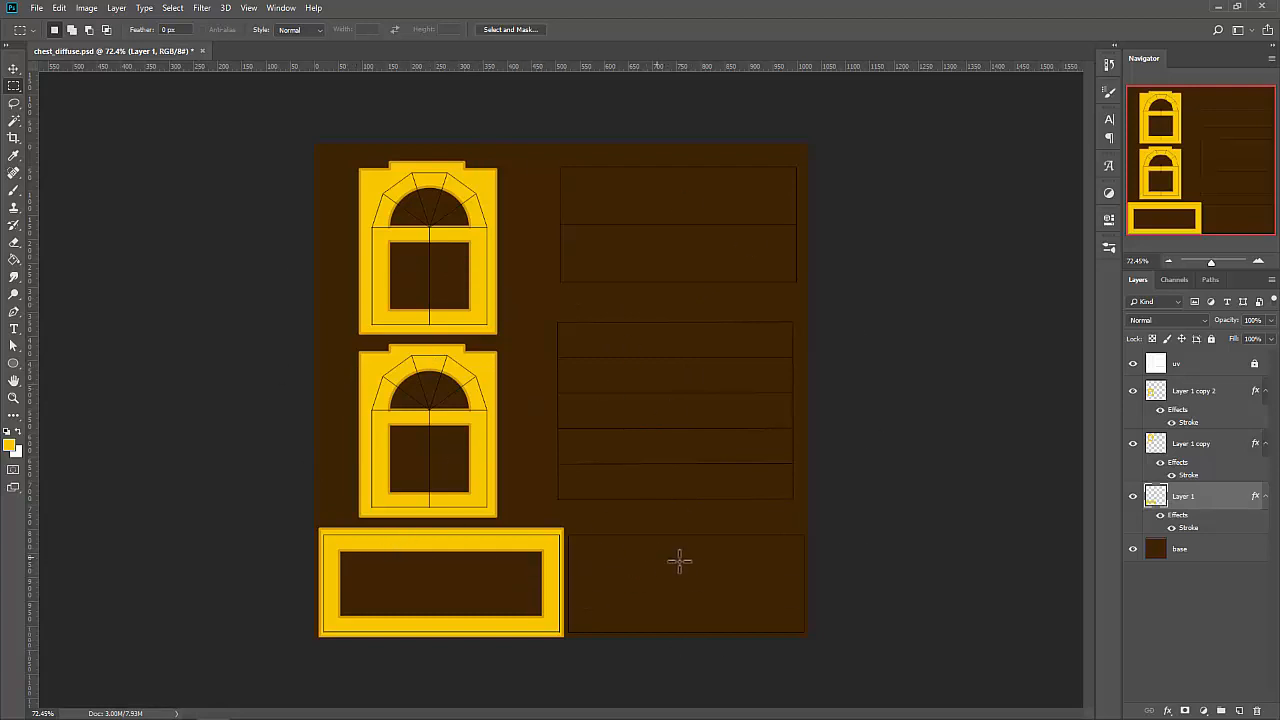
Duplicate the rectangular frame's layer and move the copy across onto the lower-right UV shell.
right_click(1190, 514)
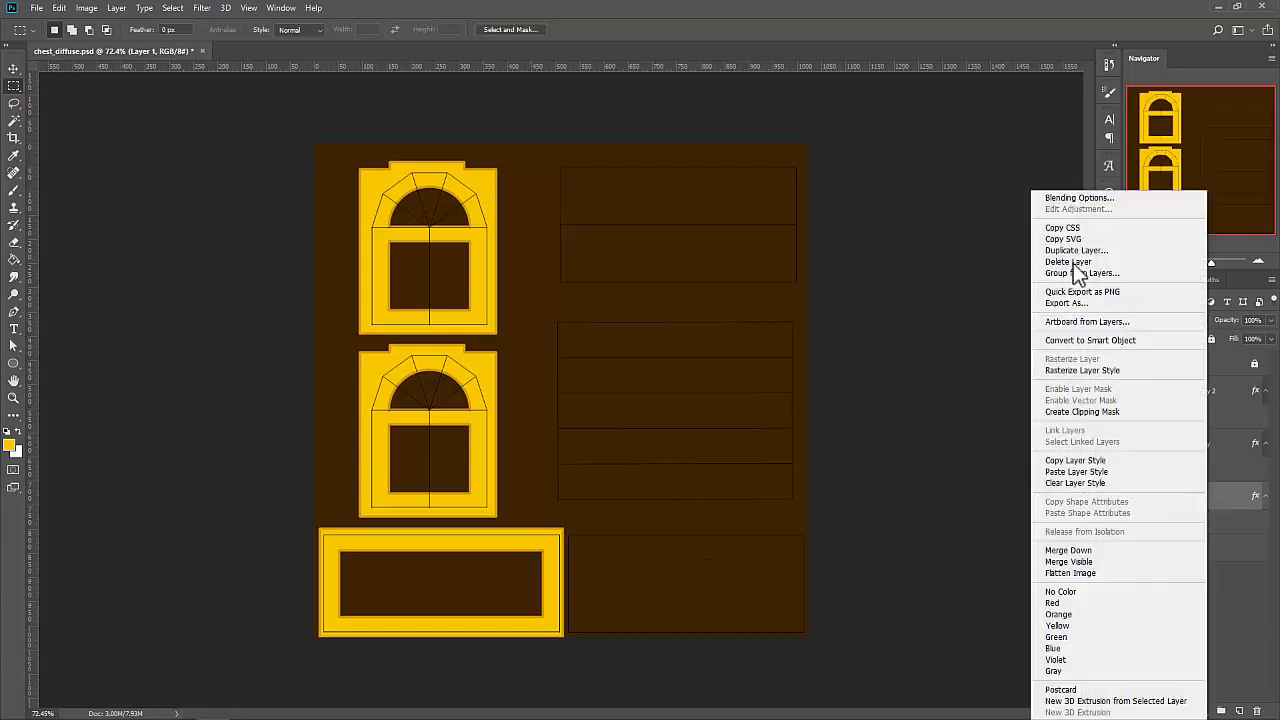
left_click(1073, 250)
left_click(751, 200)
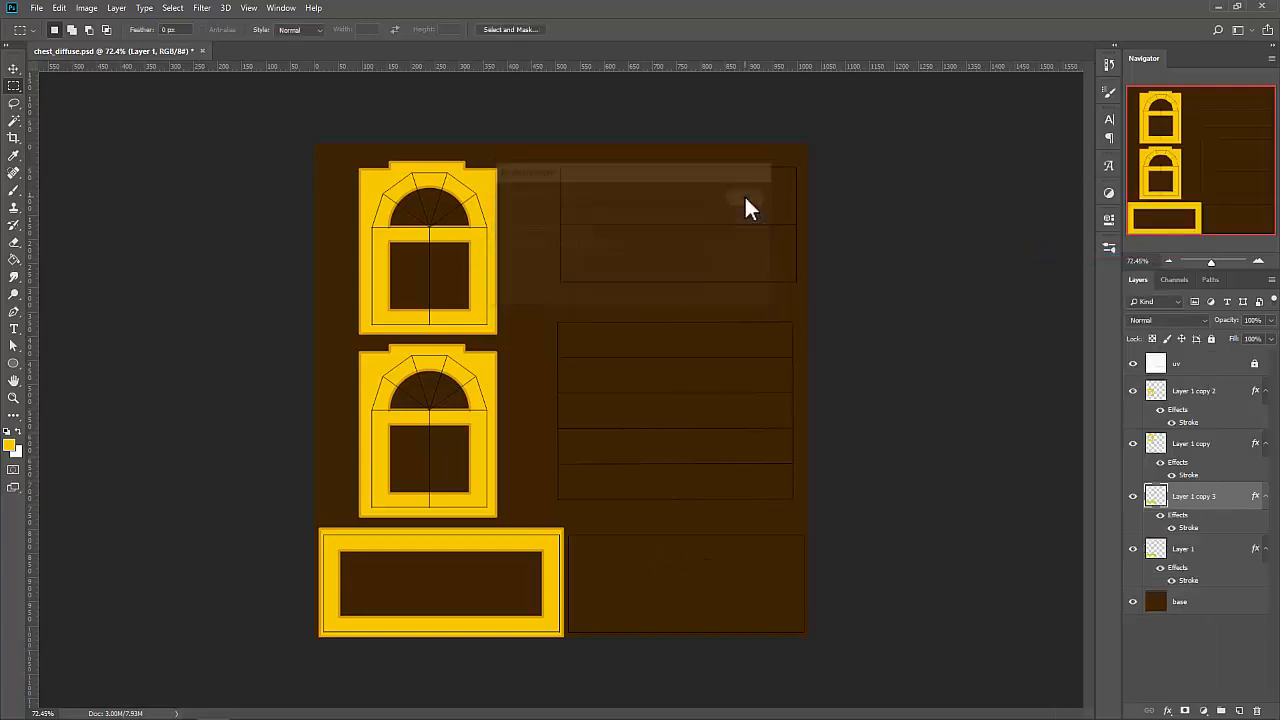
key("v")
left_click_drag(540, 543, 788, 543)
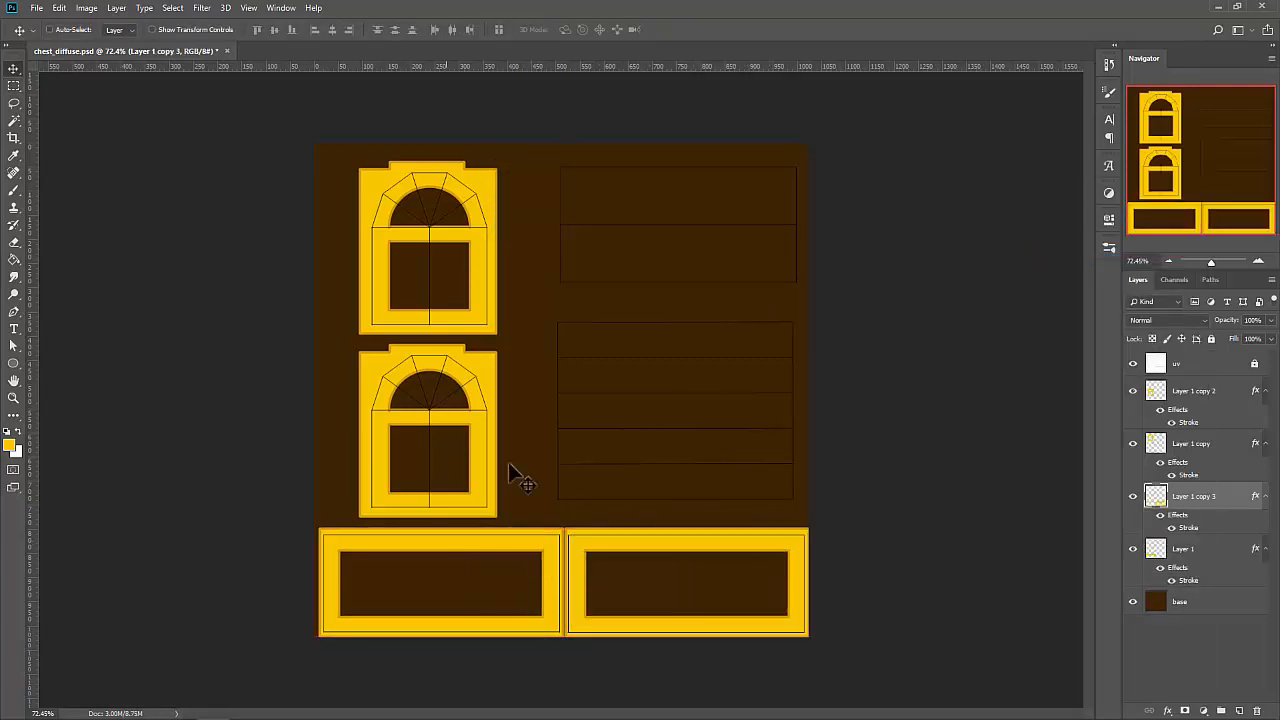
key("b")
mouse_move(503, 357)
left_mouse_down()
mouse_move(486, 349)
mouse_move(528, 427)
mouse_move(470, 350)
mouse_move(512, 445)
left_mouse_up()
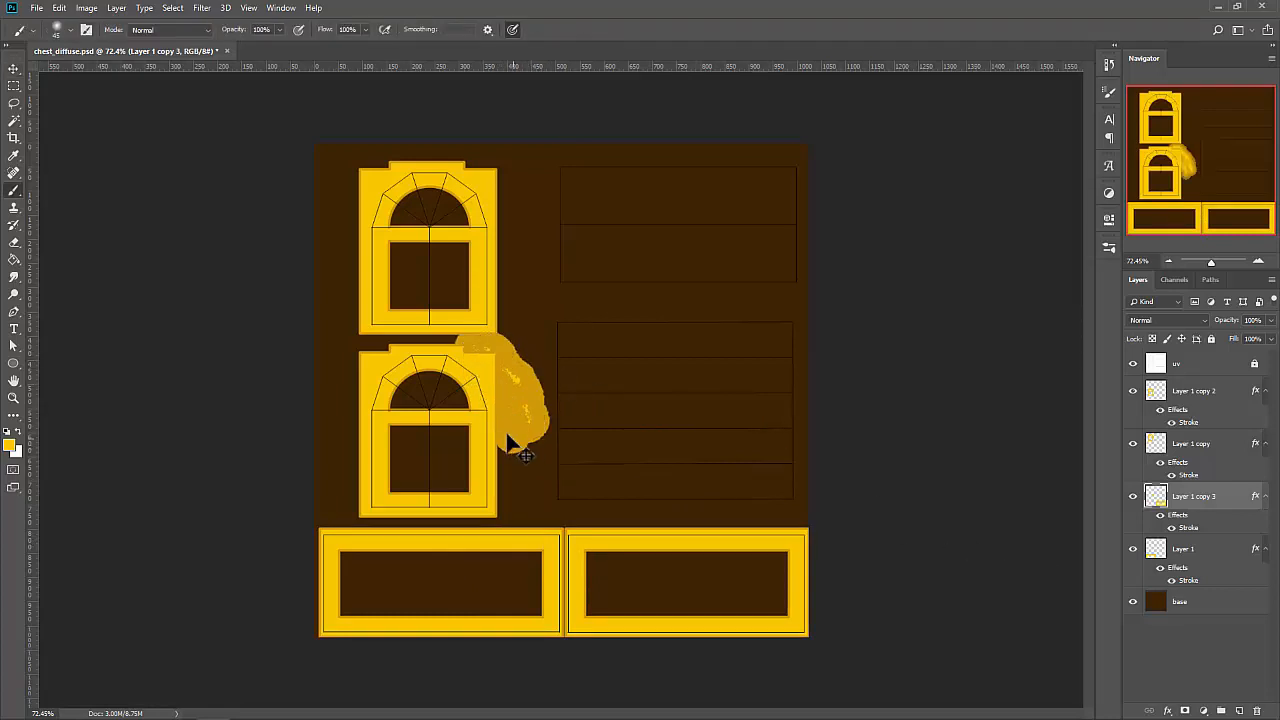
key("ctrl+z")
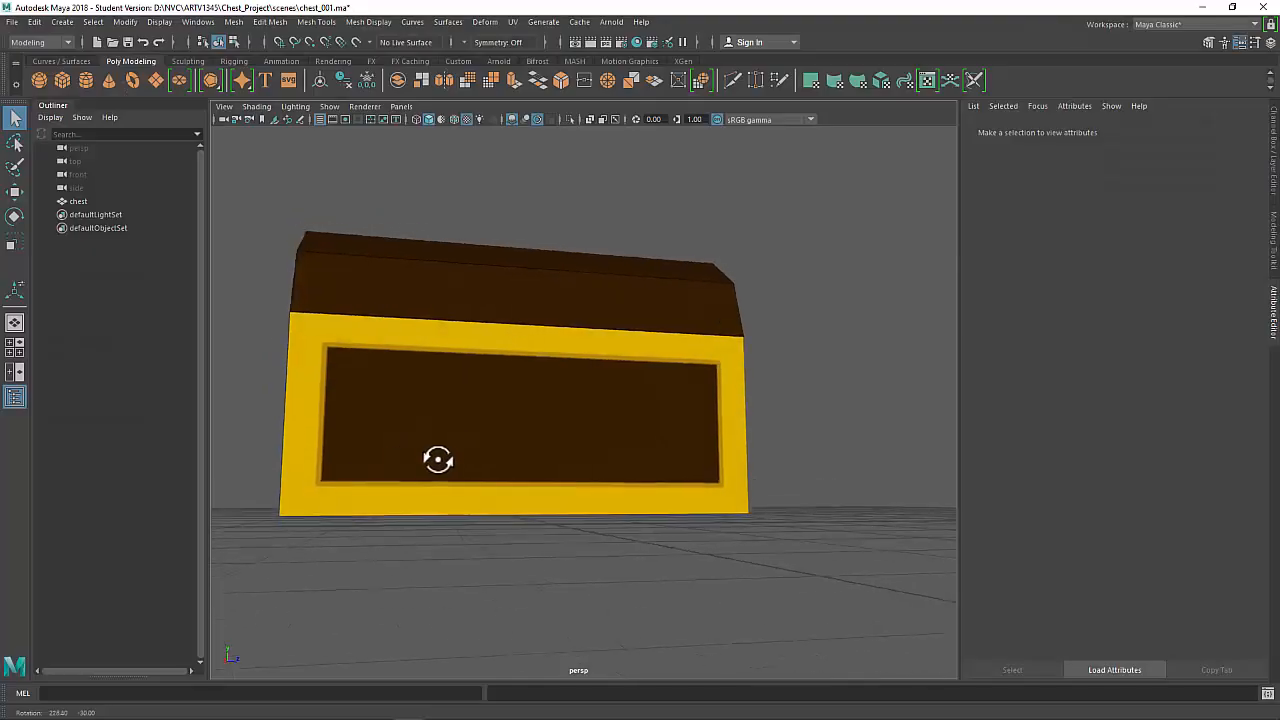
Inspect the rectangular yellow trim on the chest's long sides in Maya.
left_click_drag(437, 374, 593, 484, "alt")
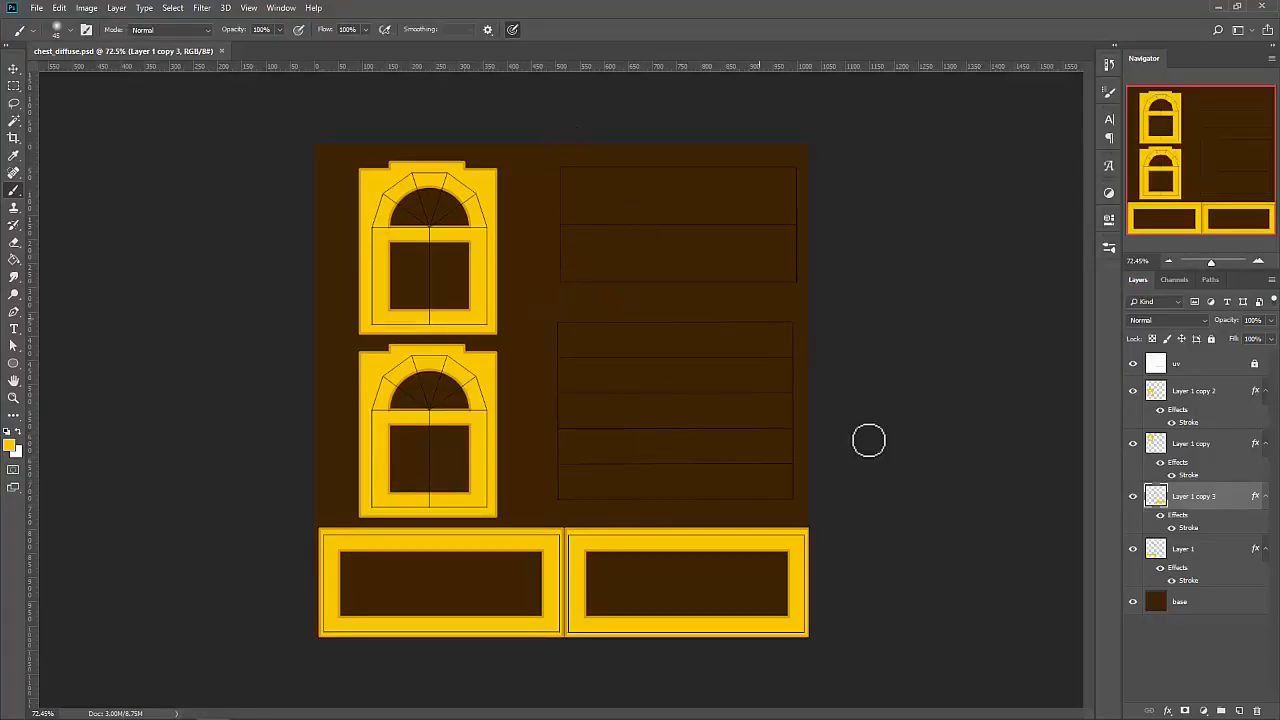
On a new layer, fill a yellow rectangle over the upper-right UV shell and delete an inset area to leave a frame.
left_click(1238, 710)
key("m")
mouse_move(551, 157)
left_mouse_down()
mouse_move(646, 246)
mouse_move(804, 290)
left_mouse_up()
key("alt+BackSpace")
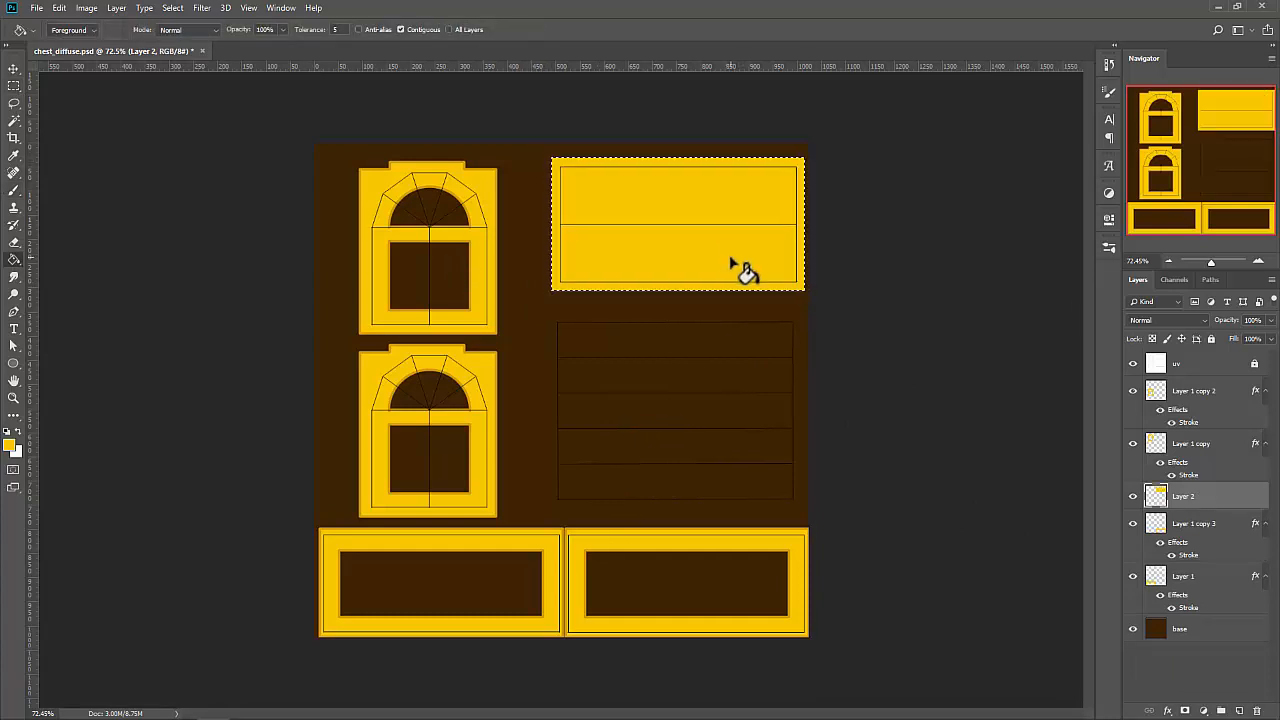
key("ctrl+d")
left_click_drag(568, 171, 782, 276)
key("Delete")
key("ctrl+d")
Fill a yellow rectangle over the five-strip UV shell and cut out its inset centre to leave a frame.
left_click_drag(548, 314, 800, 506)
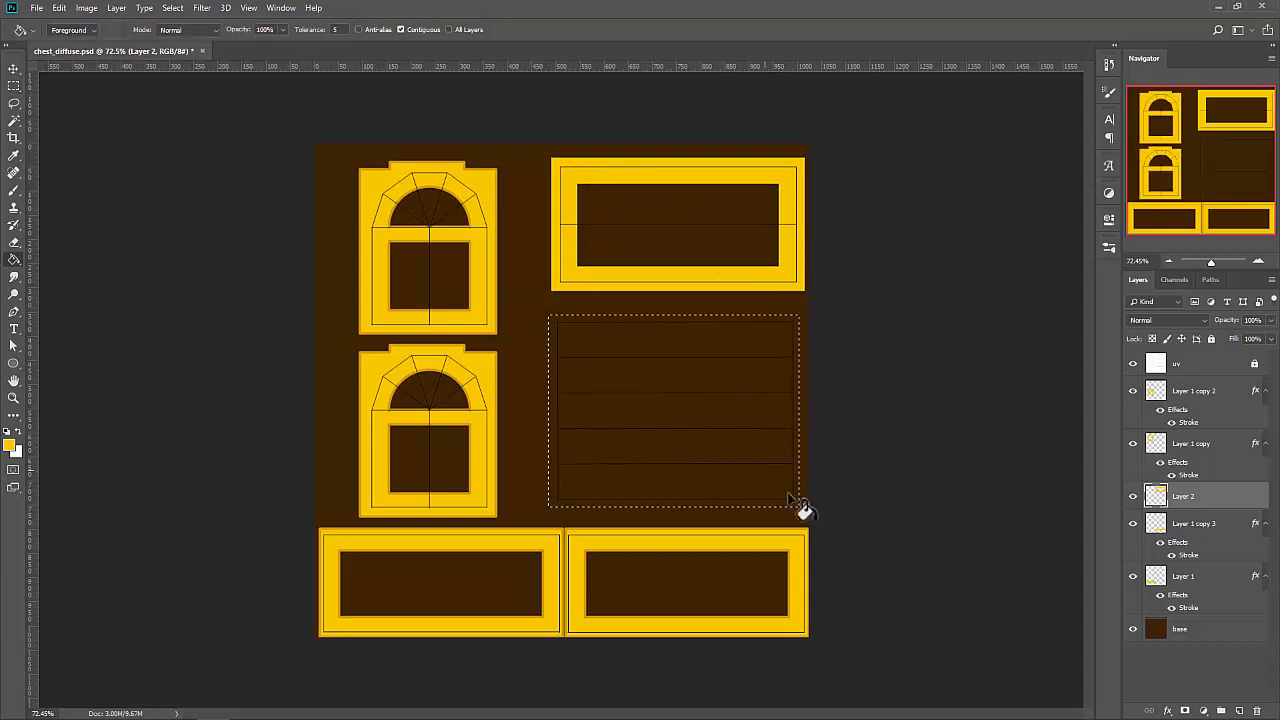
key("alt+BackSpace")
left_click_drag(578, 342, 777, 481)
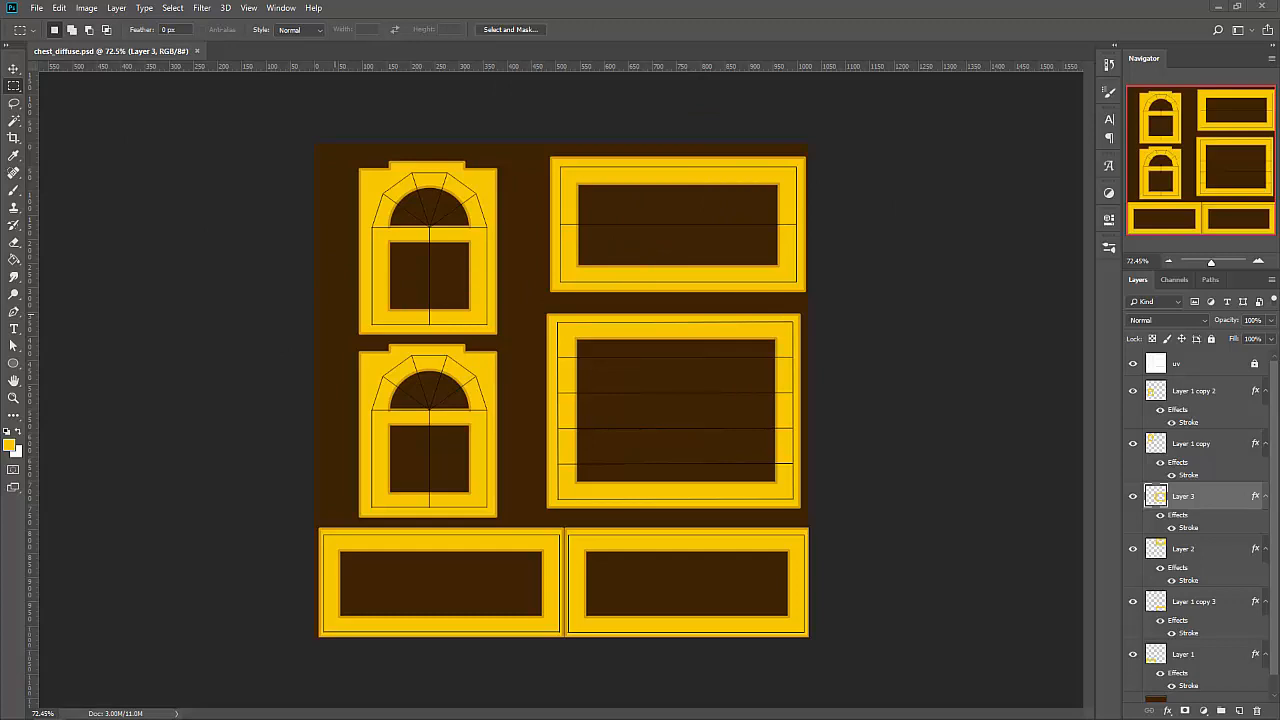
Place MetalBase0128_2_S.jpg from the sourceimages folder into the document and scale it to about 120% so it covers the canvas.
left_click_drag(1279, 230, 884, 182)
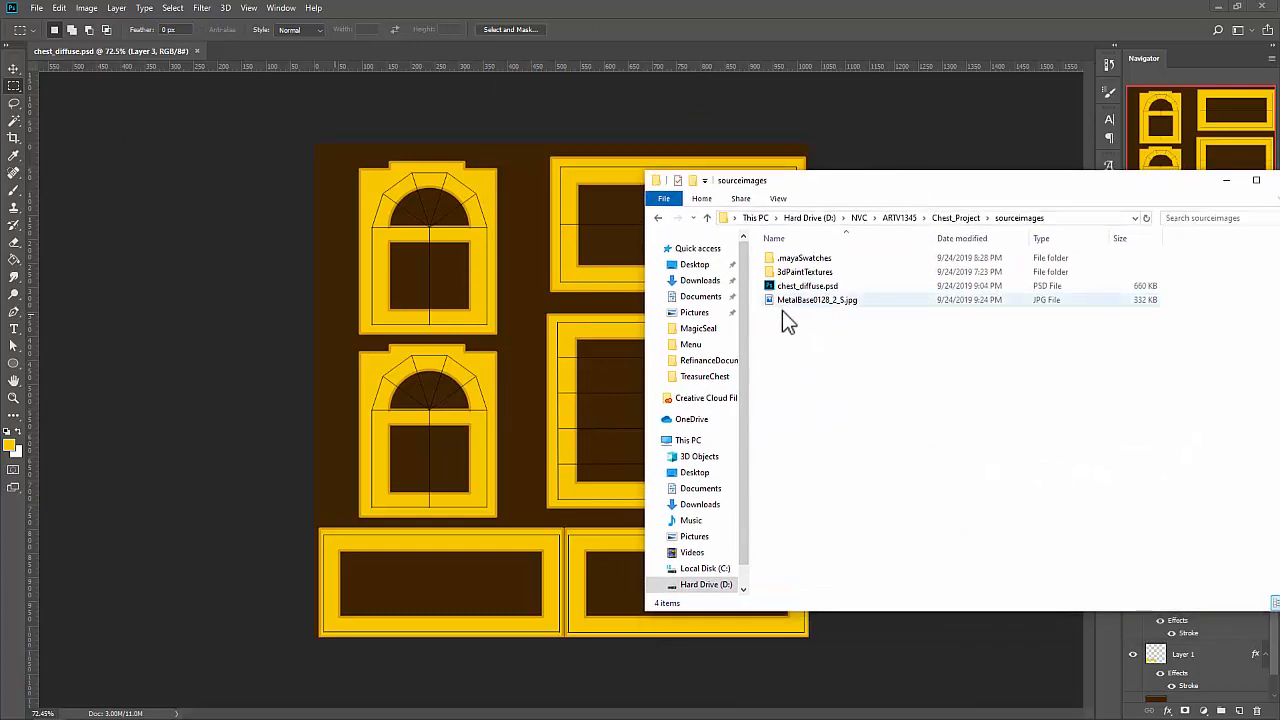
left_click_drag(803, 302, 405, 275)
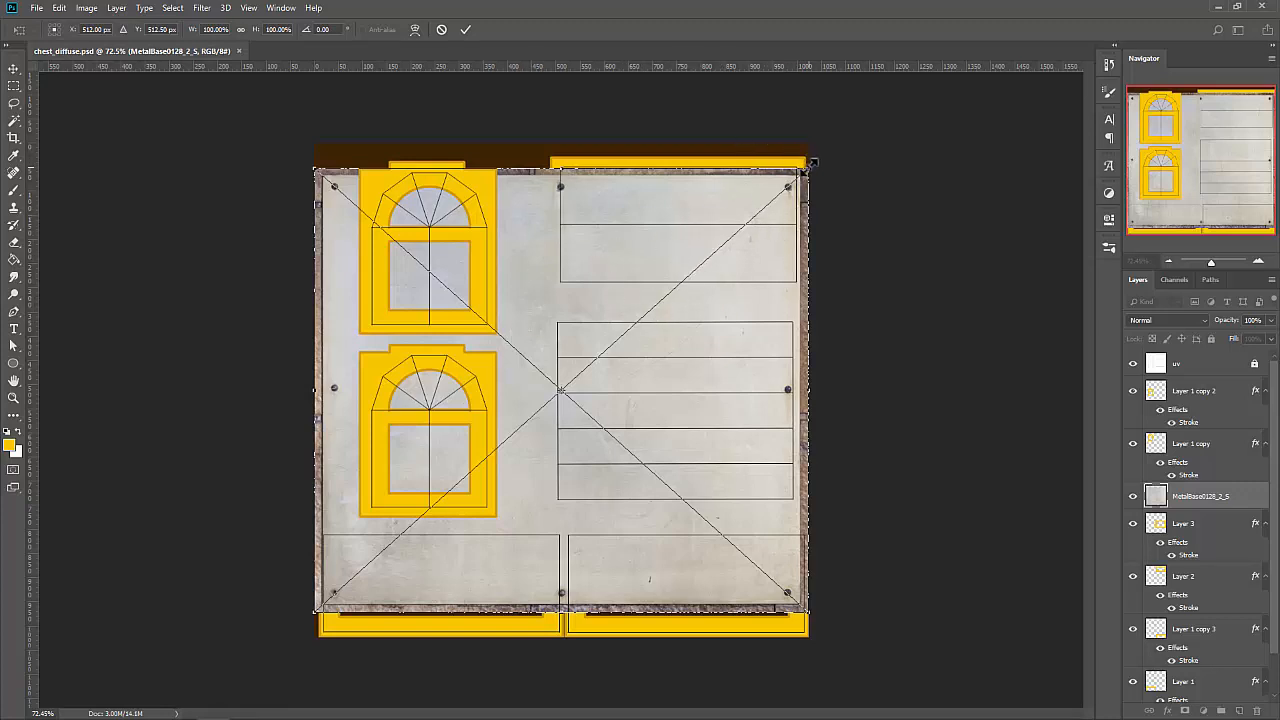
left_click_drag(815, 161, 855, 140)
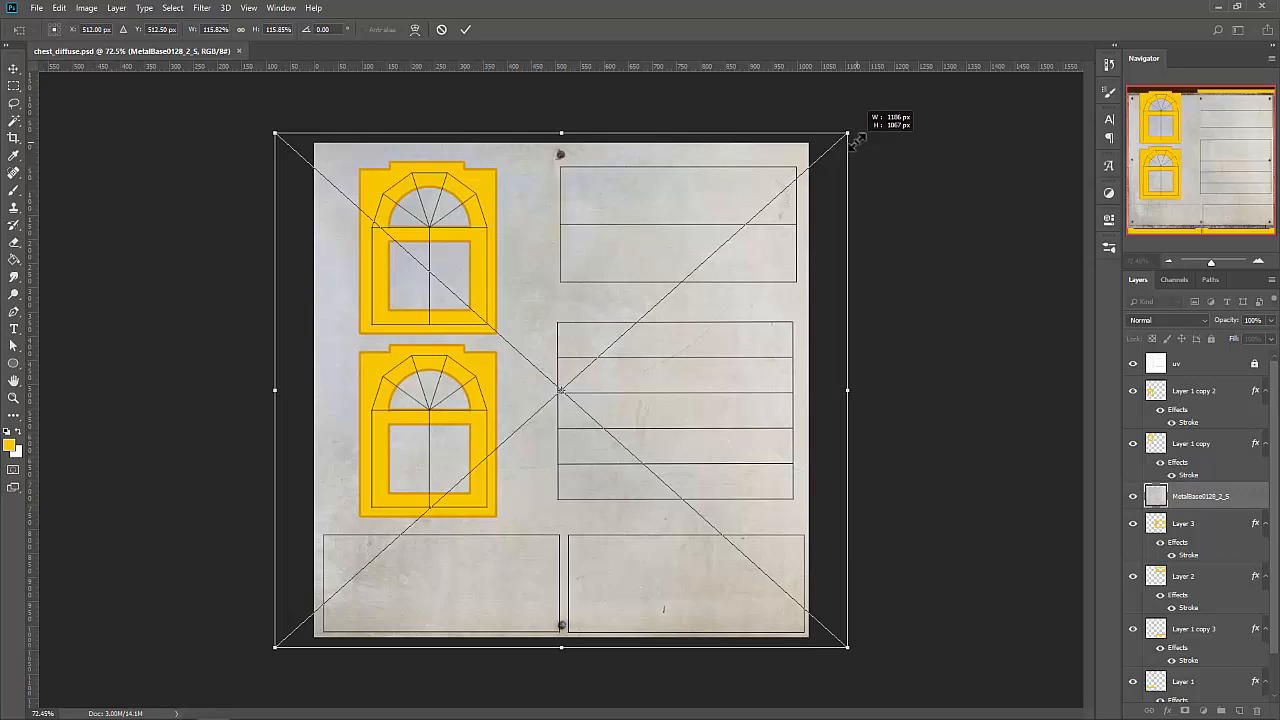
left_click_drag(855, 140, 867, 128, "alt")
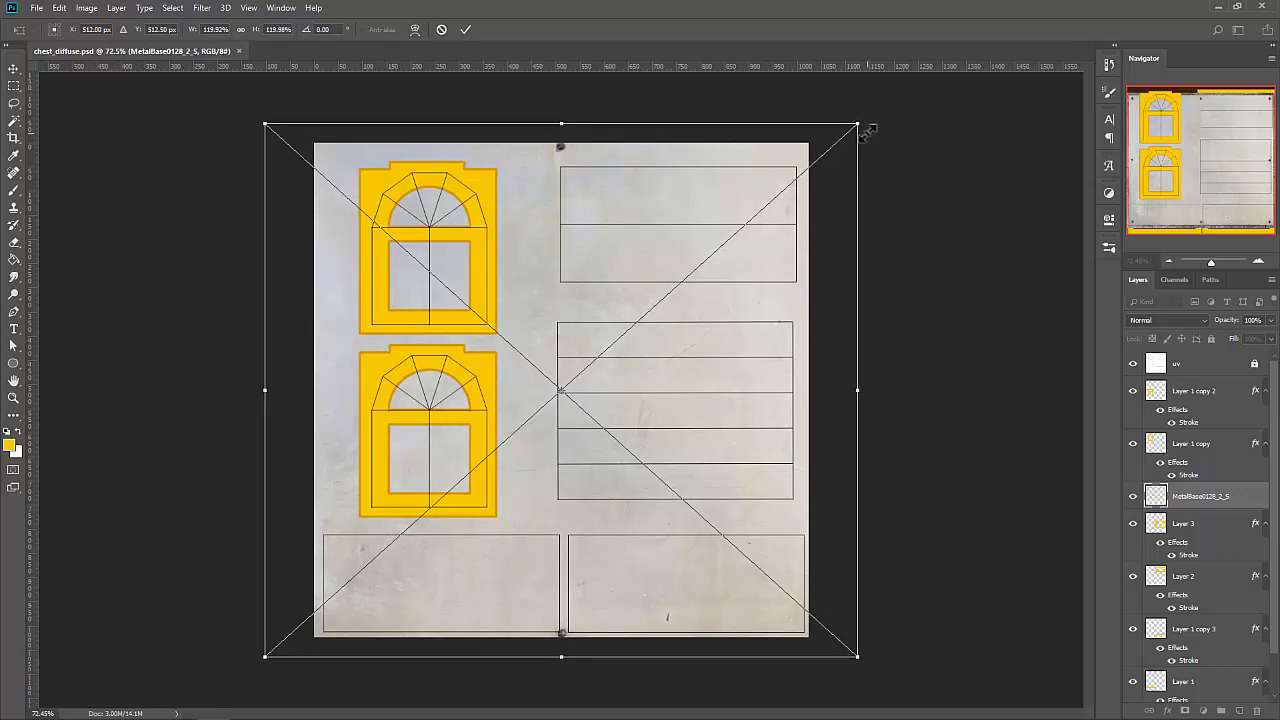
key("m")
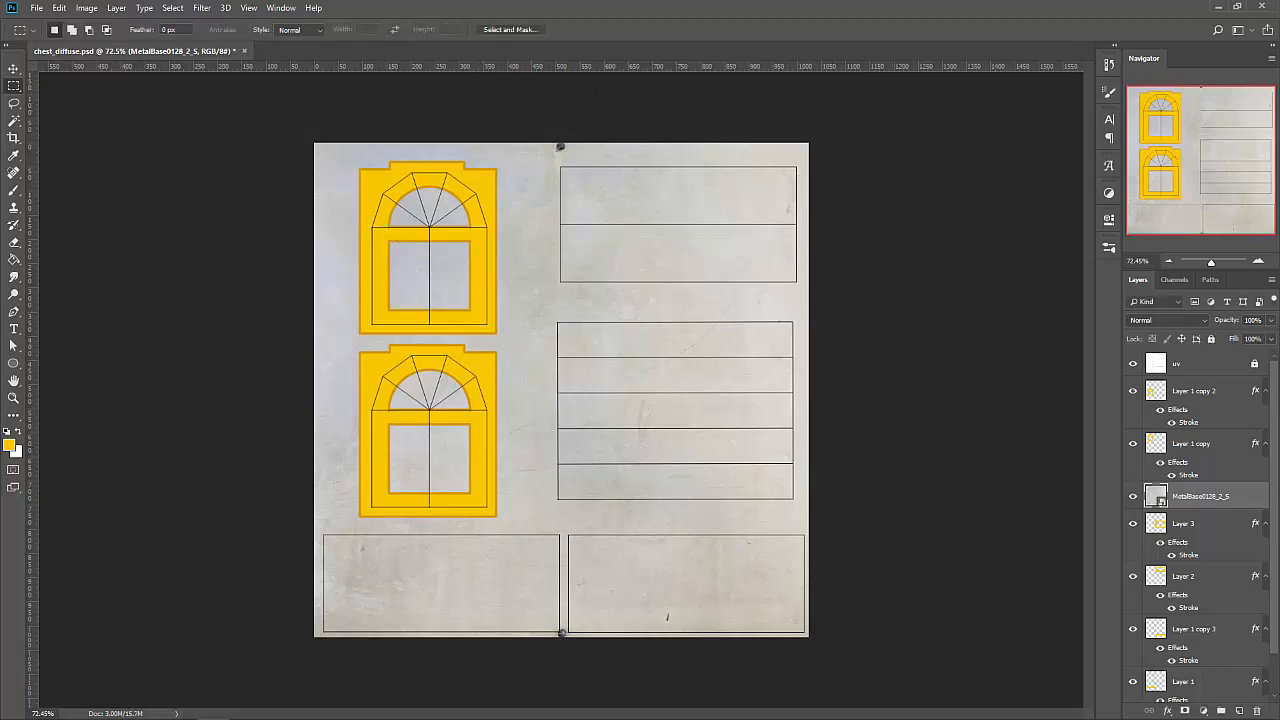
Switch to the browser and look through the Metal and Bare Metal photo textures on textures.com.
left_click_drag(1279, 190, 614, 2)
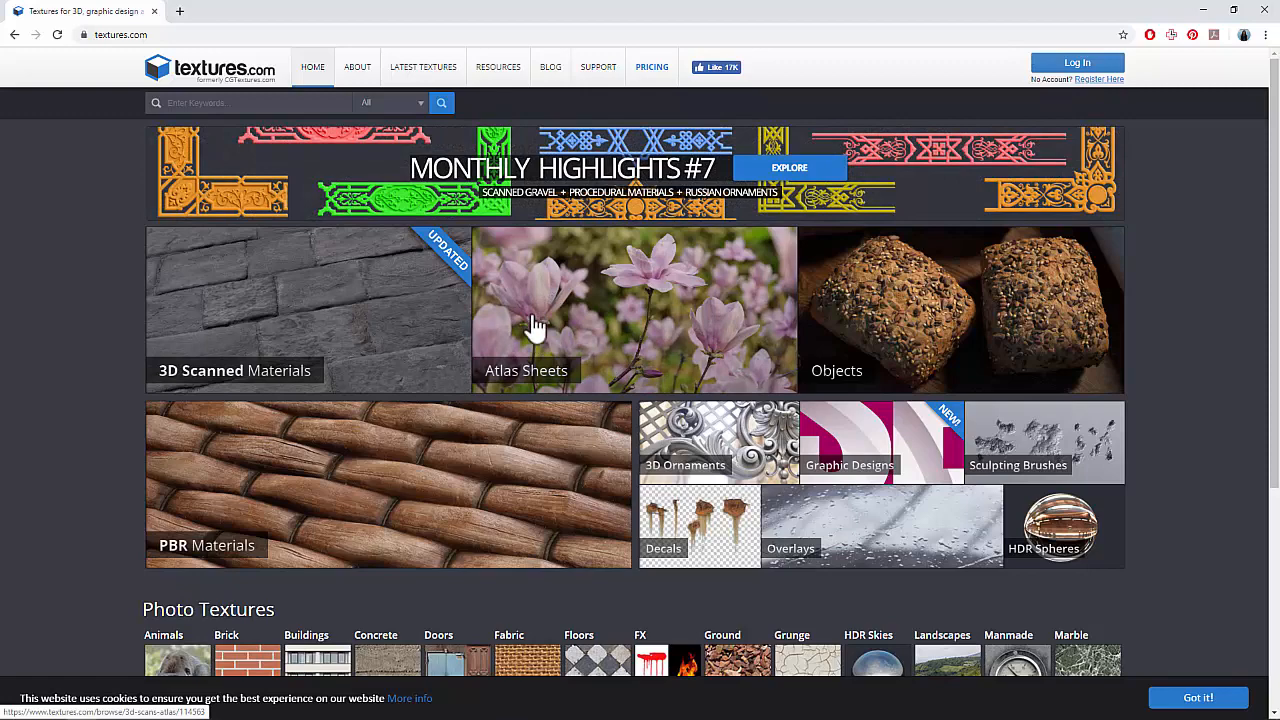
scroll(531, 330, "down", 2)
scroll(531, 333, "down", 2)
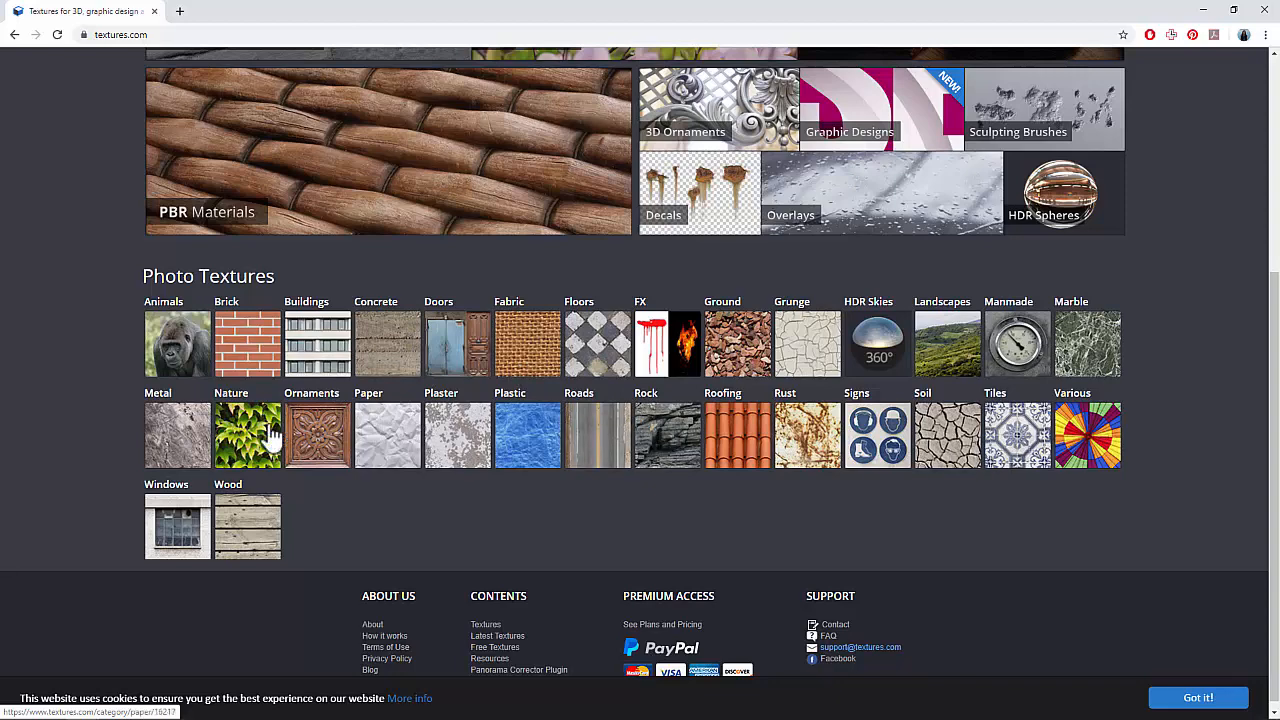
left_click(186, 438)
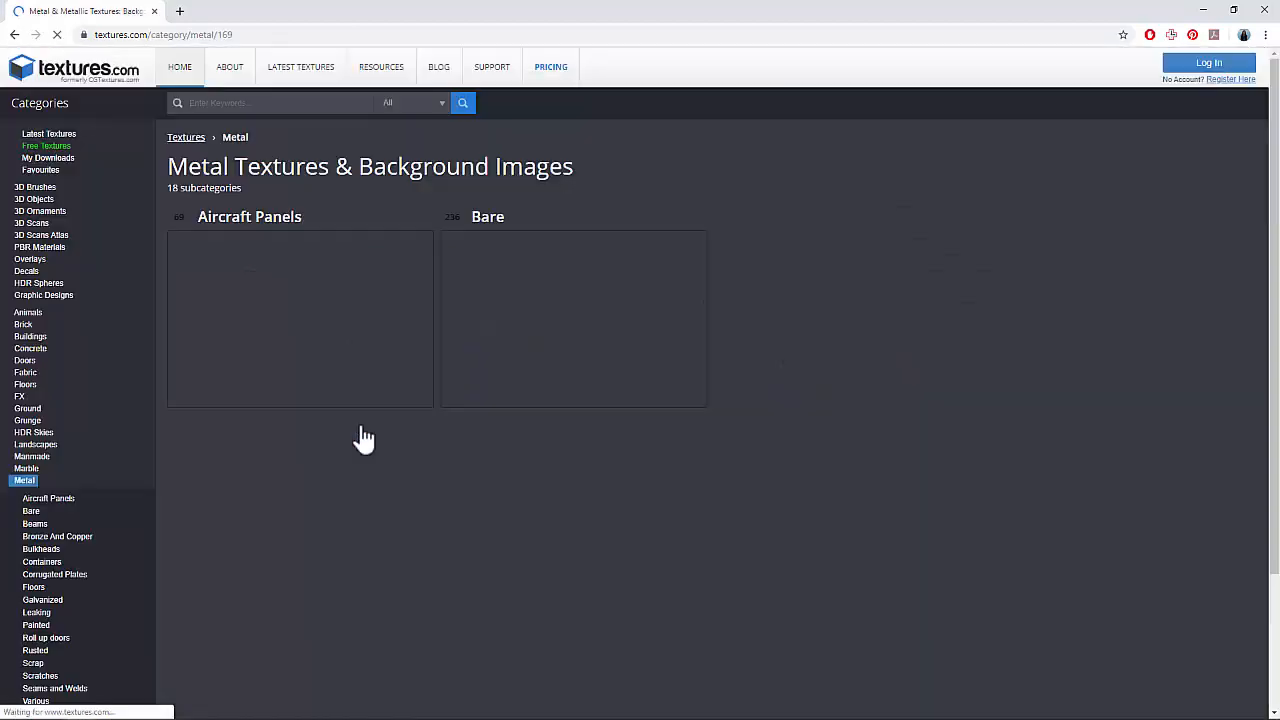
scroll(603, 390, "down", 6)
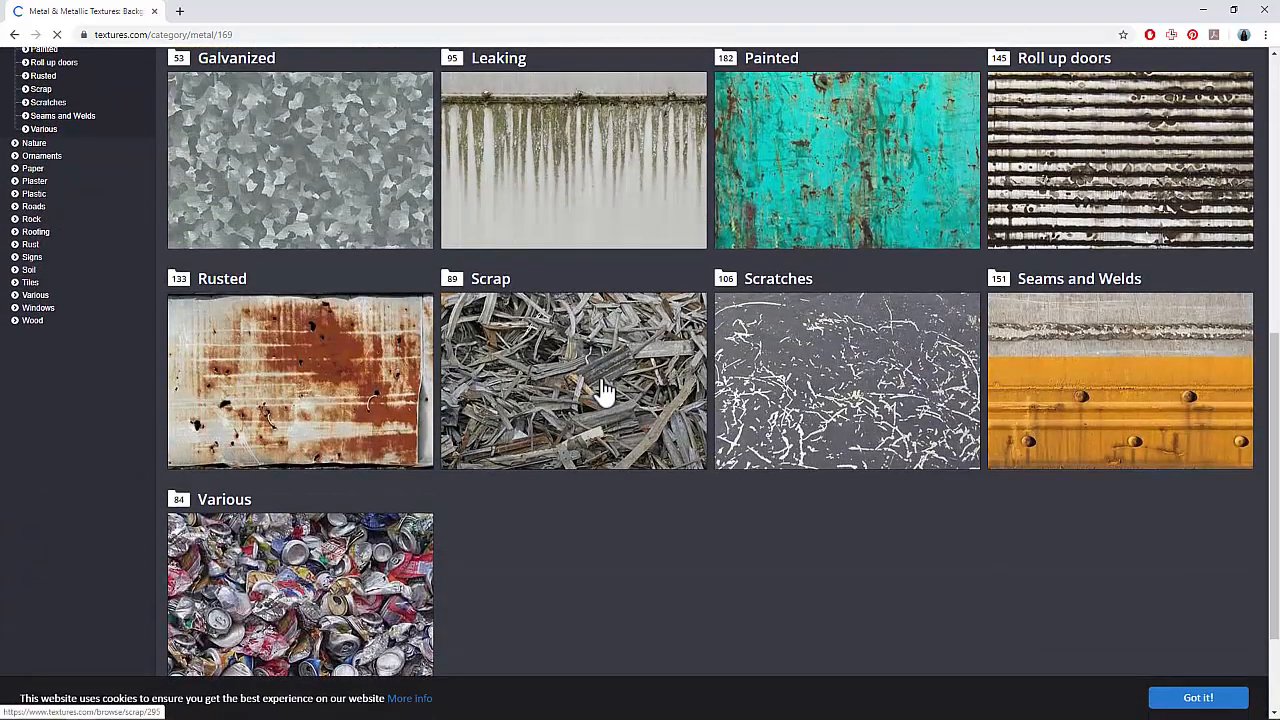
scroll(603, 390, "up", 5)
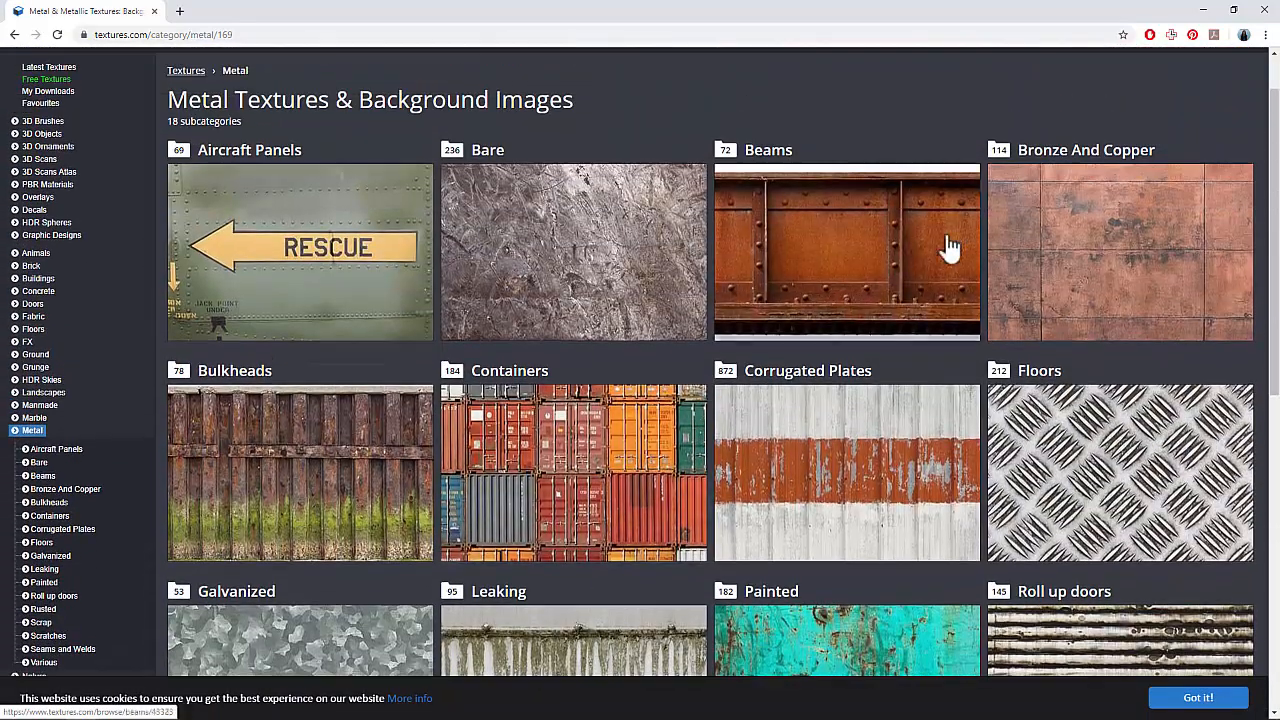
left_click(506, 270)
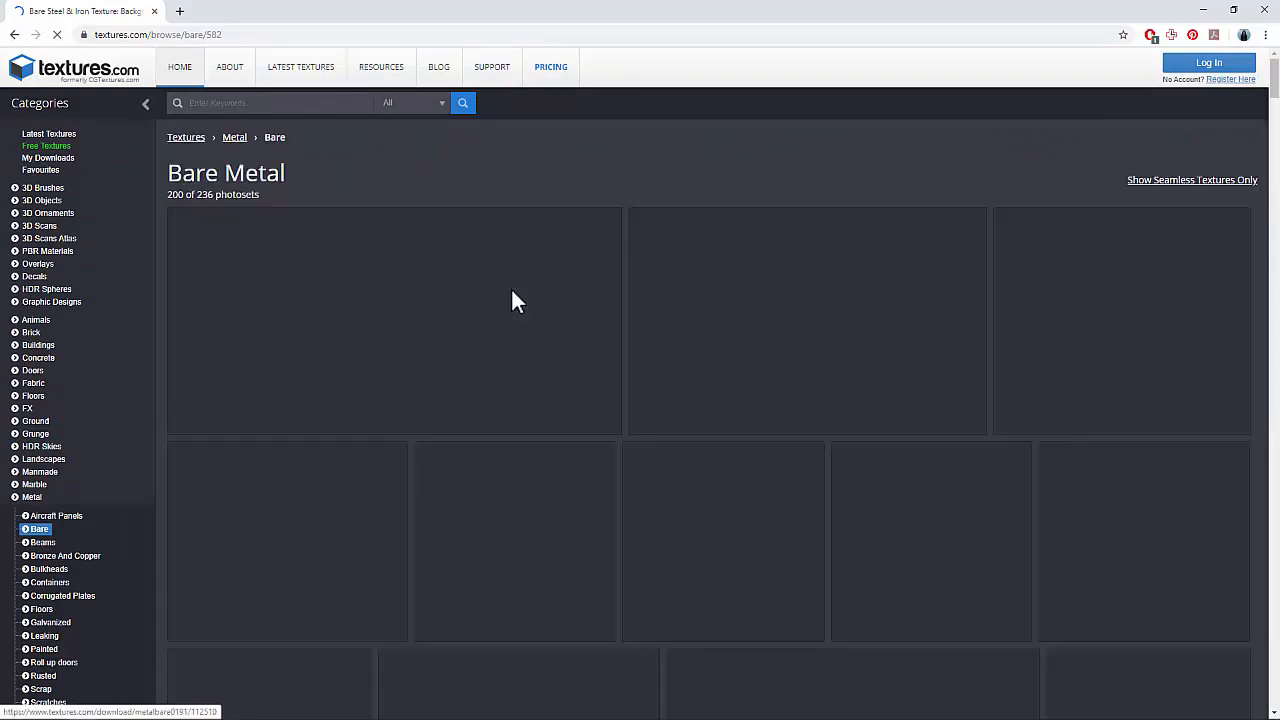
scroll(511, 301, "down", 6)
scroll(513, 303, "down", 1)
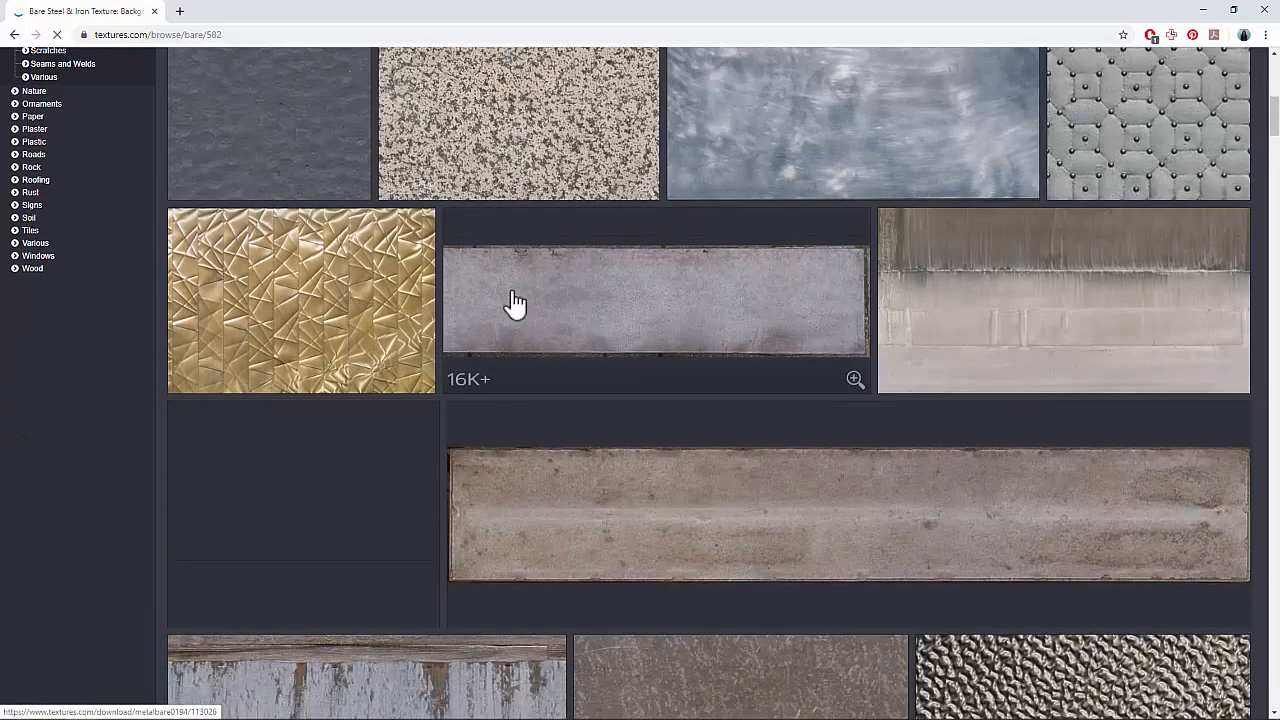
left_click(1201, 10)
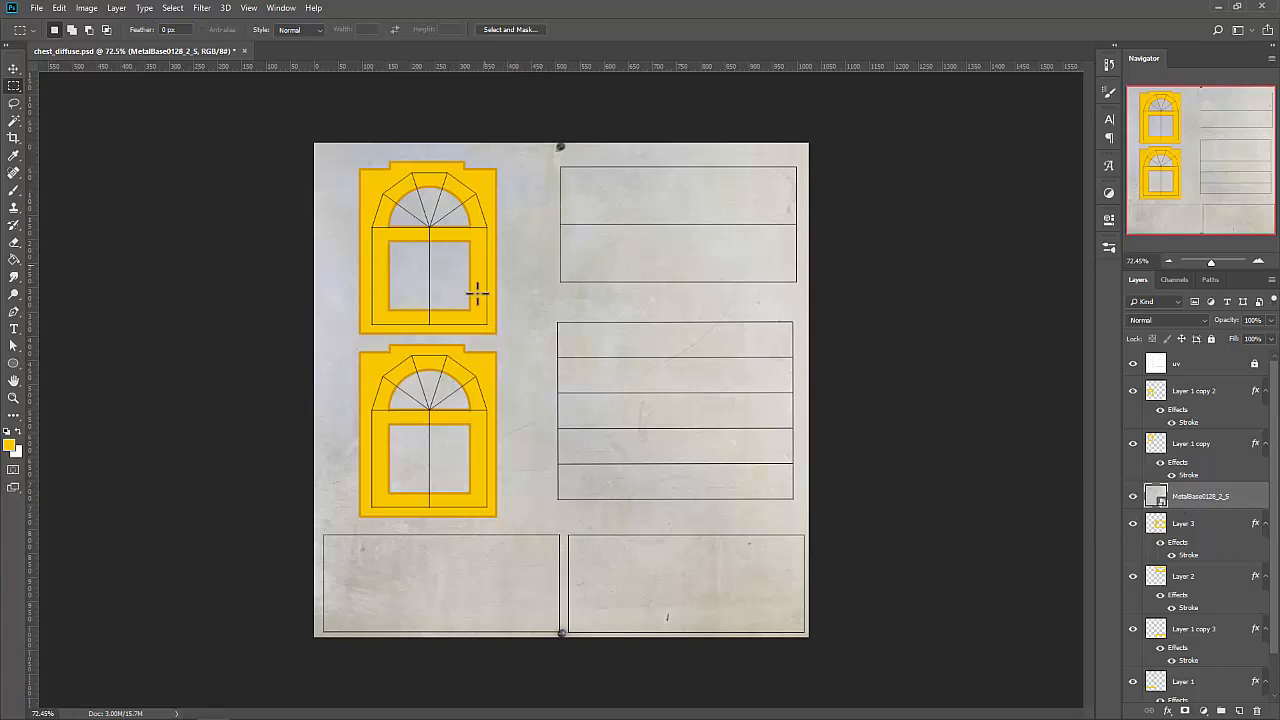
Move the MetalBase0128_2_S layer above all the yellow frame layers and put the six frame layers into one group.
left_click_drag(1181, 490, 1195, 395)
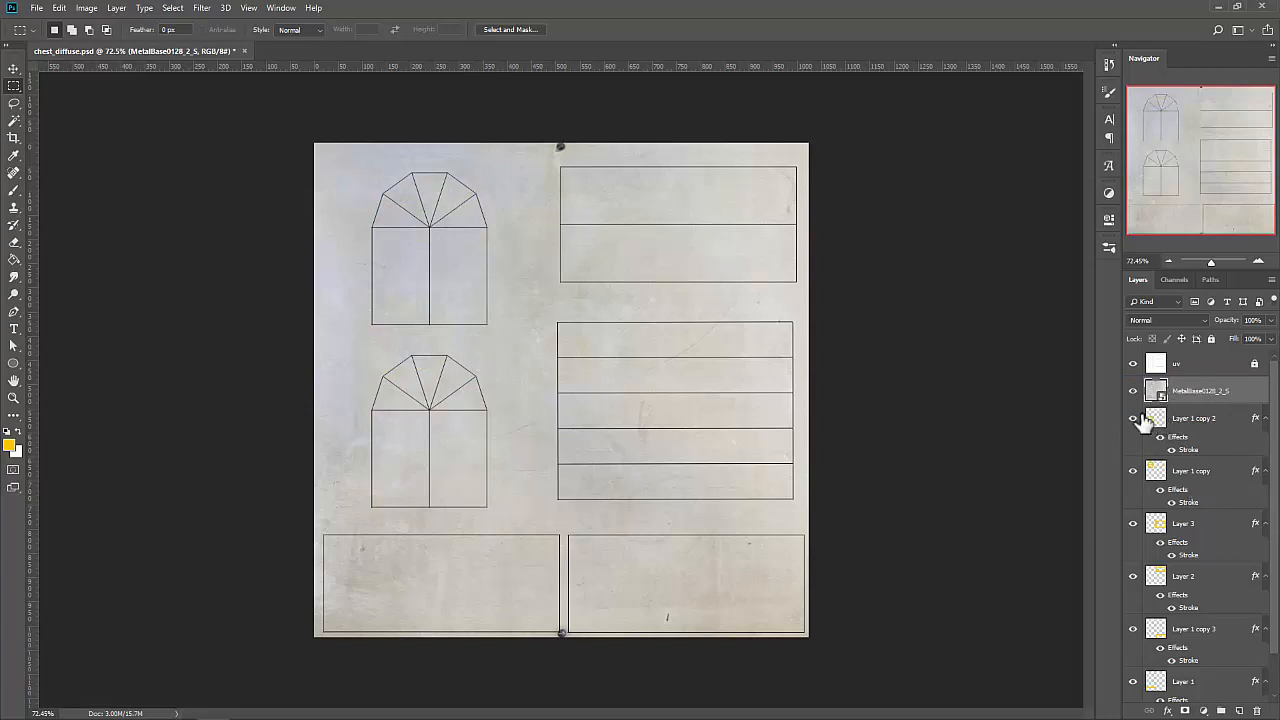
left_click(1205, 424)
scroll(1186, 443, "down", 3)
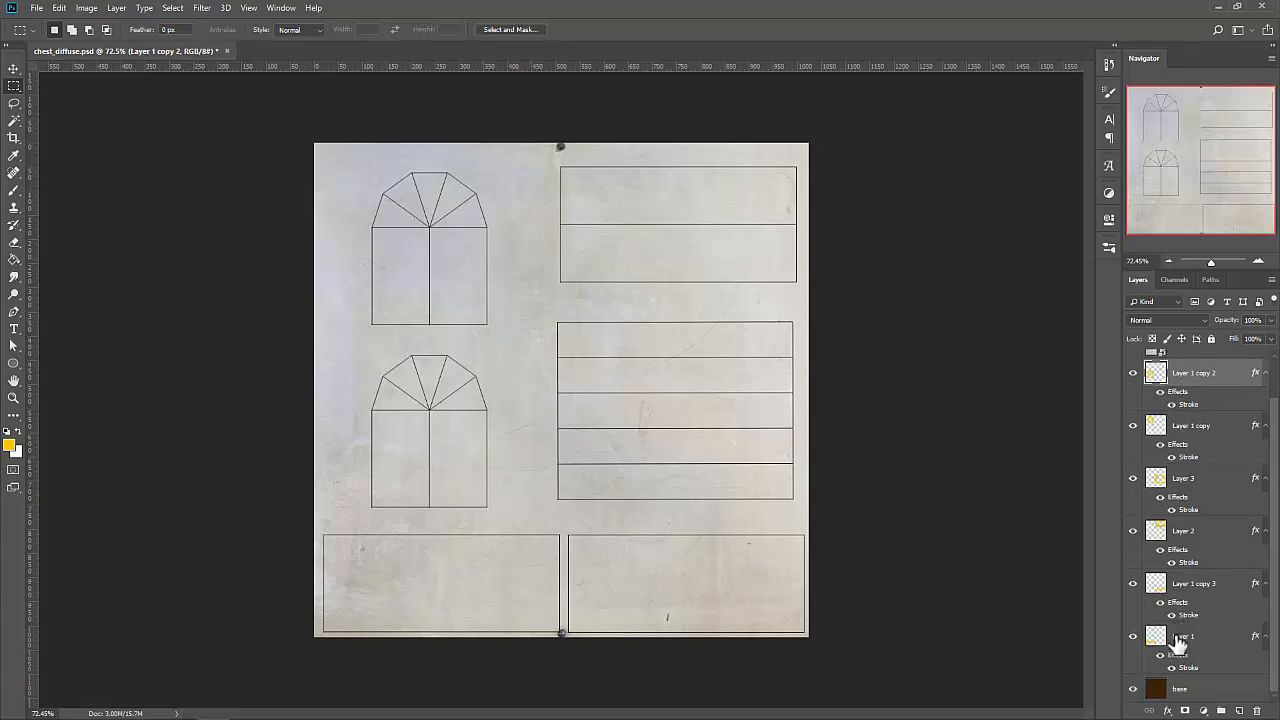
scroll(1190, 550, "up", 2)
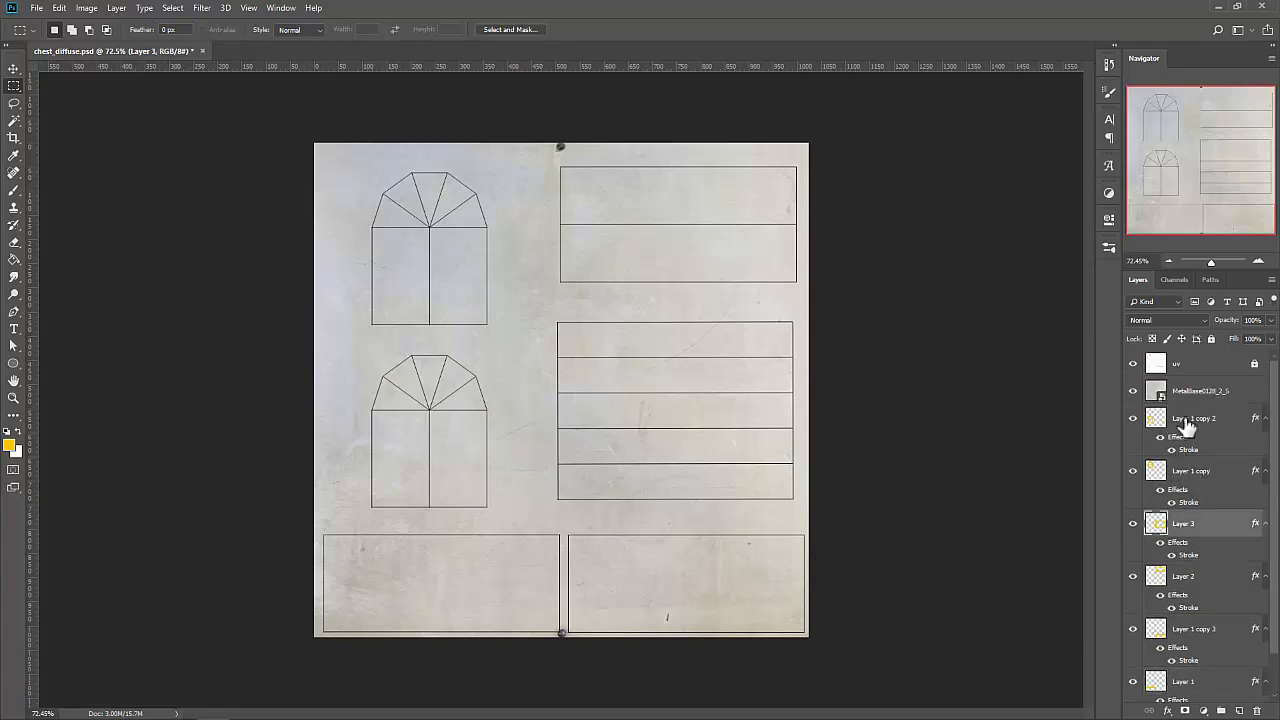
scroll(1211, 510, "down", 2)
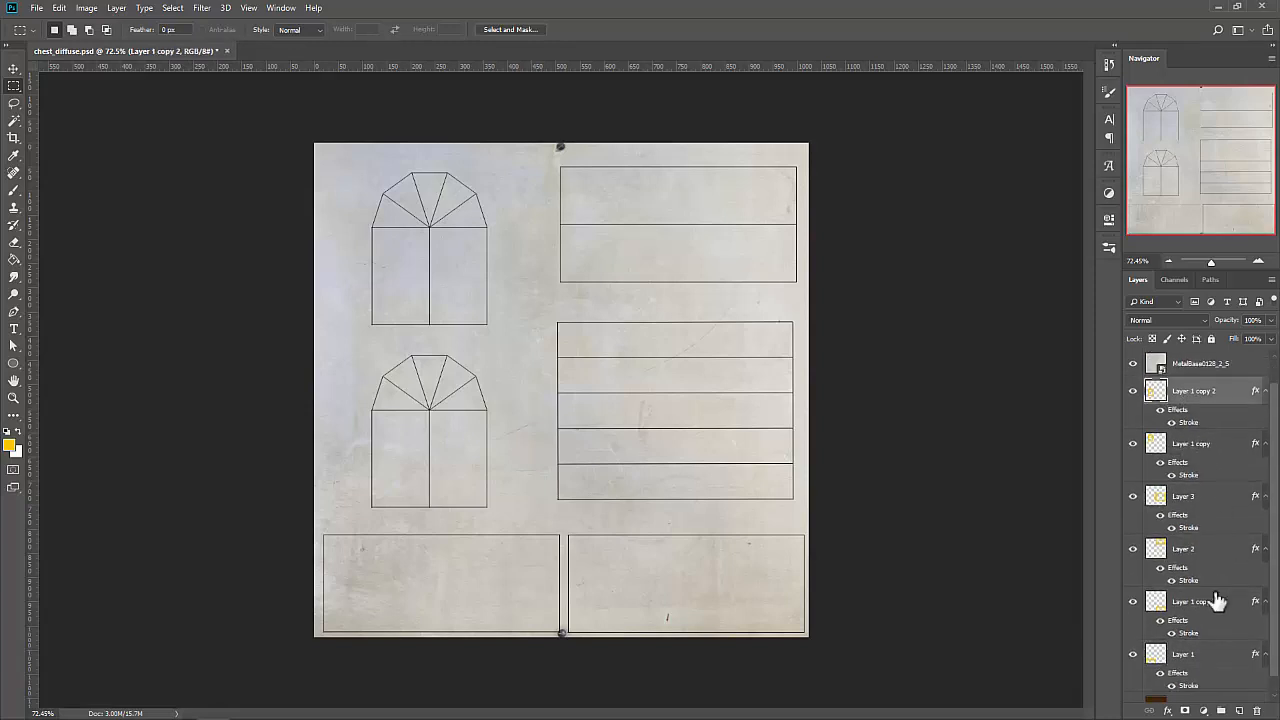
left_click(1203, 648, "shift")
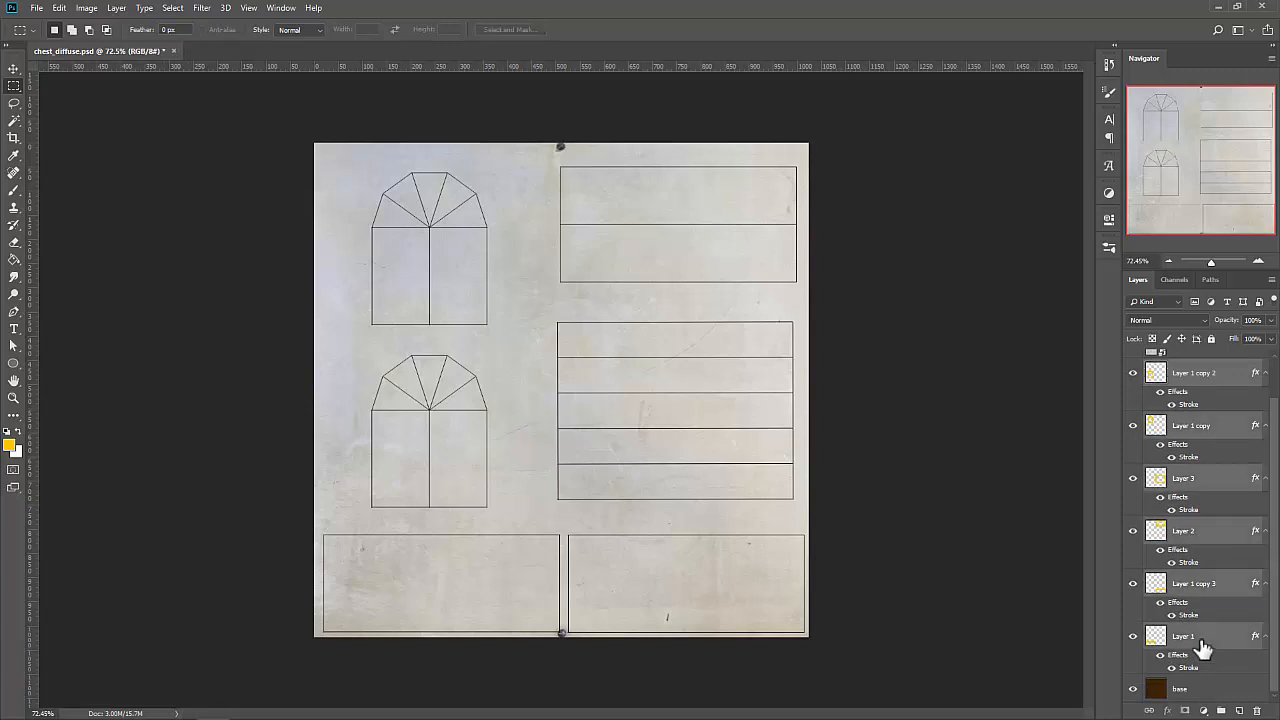
left_click(1228, 708)
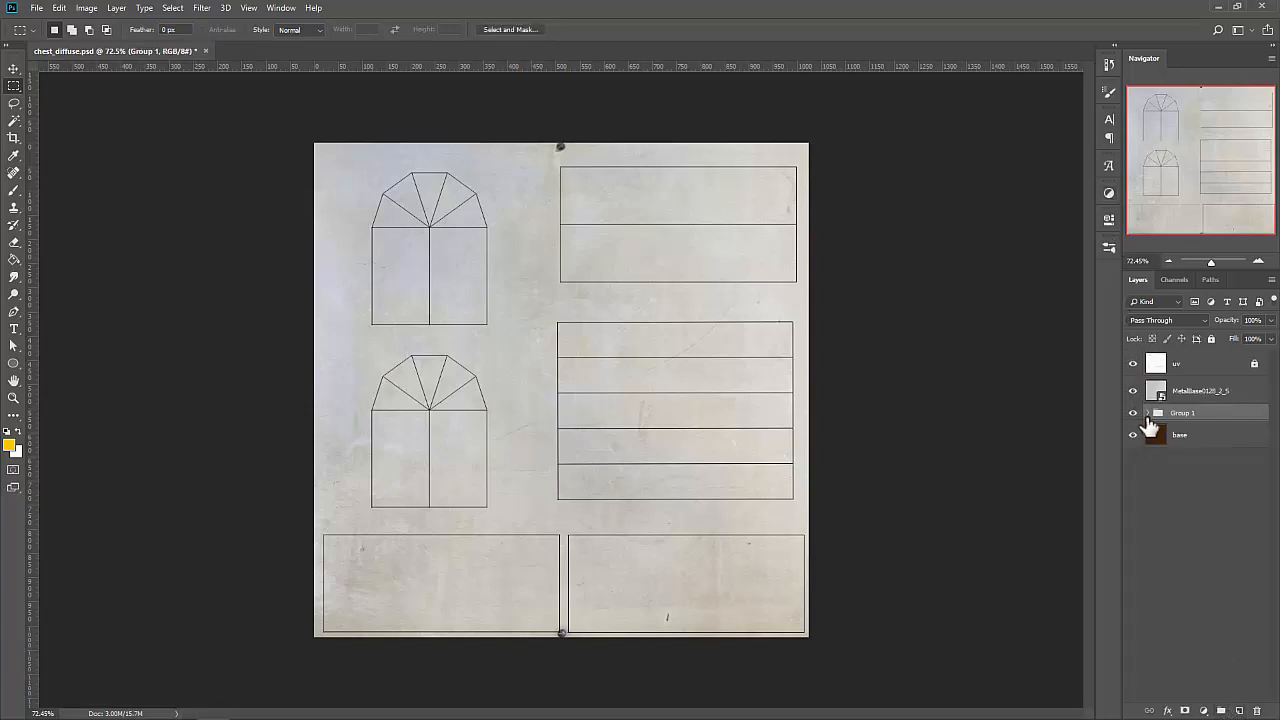
Move Layer 1 copy 2 out of the new group and back into it.
left_click(1148, 413)
left_click(1190, 437)
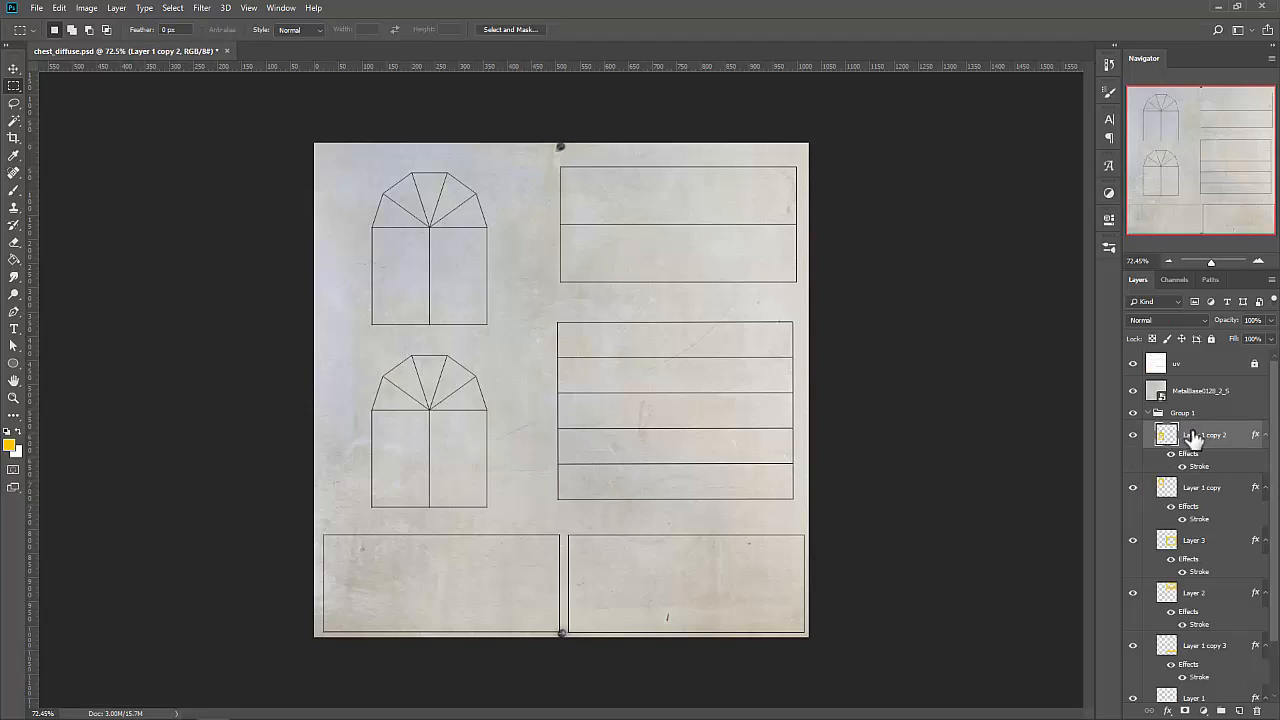
left_click_drag(1193, 438, 1180, 414)
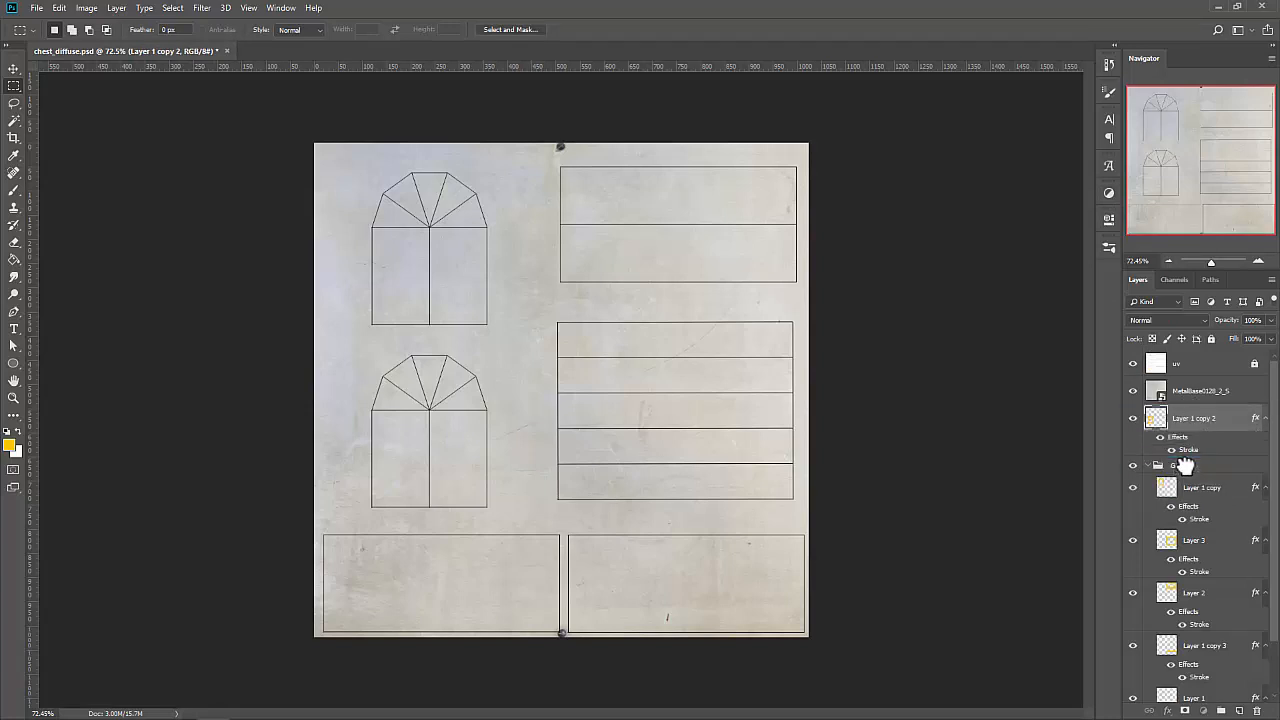
left_click_drag(1184, 465, 1183, 466)
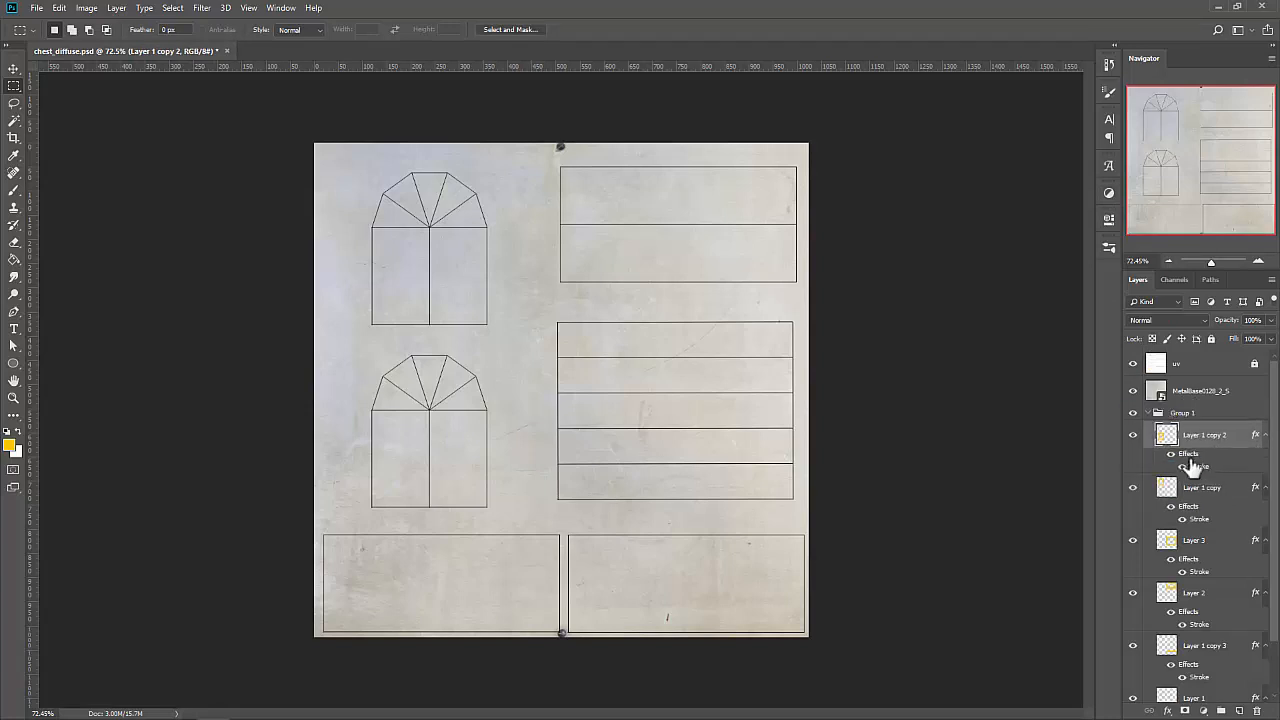
left_click(1157, 413)
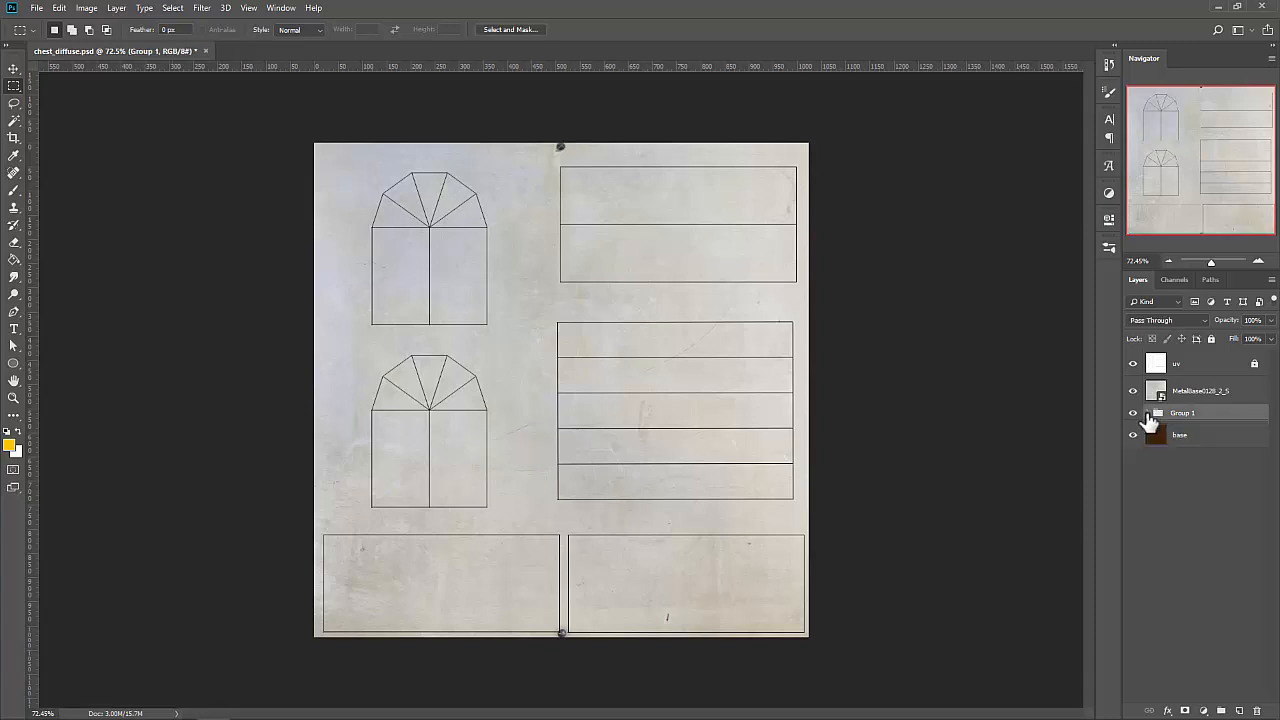
left_click(1148, 413)
left_click(1147, 413)
Enlarge the layer list area and rename the frame layers' group "gold parts".
left_click_drag(1187, 250, 1184, 200)
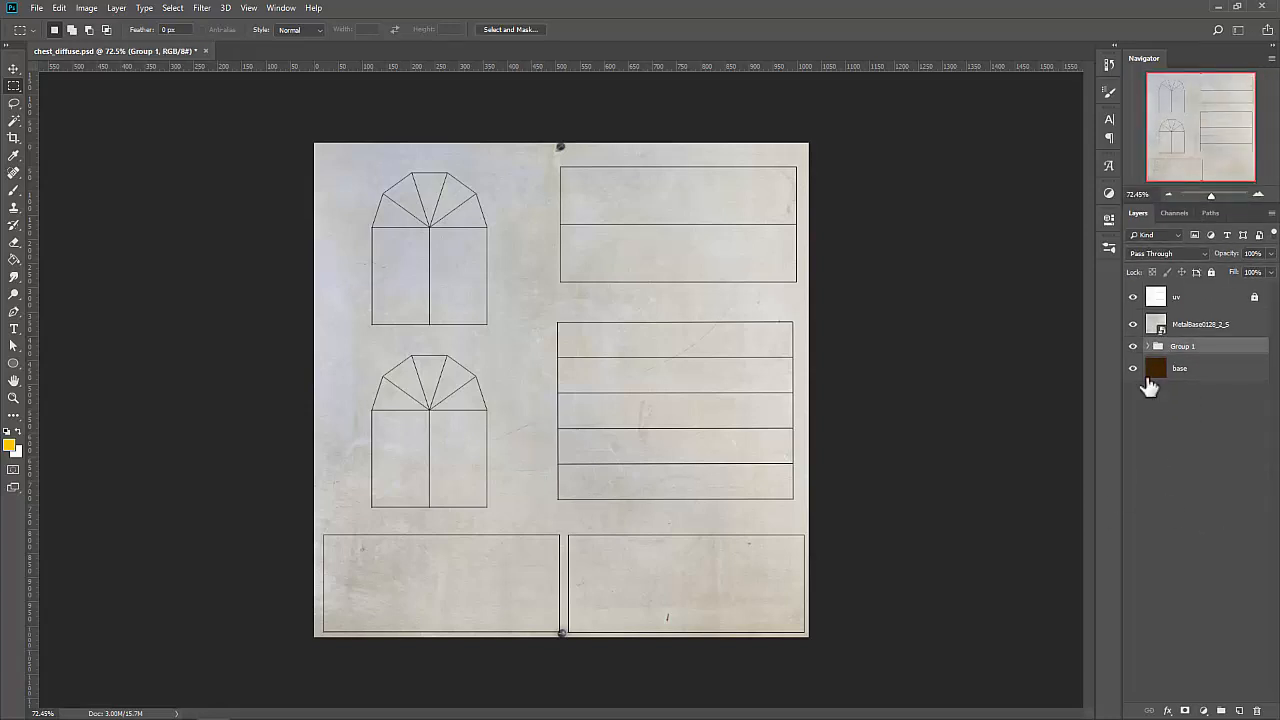
left_click(1149, 347)
left_click(1149, 347)
double_click(1182, 346)
type("gold parts")
key("Return")
Compare the texture with the metal layer hidden and shown, and clip the MetalBase0128_2_S layer to the gold parts group.
left_click(1133, 326)
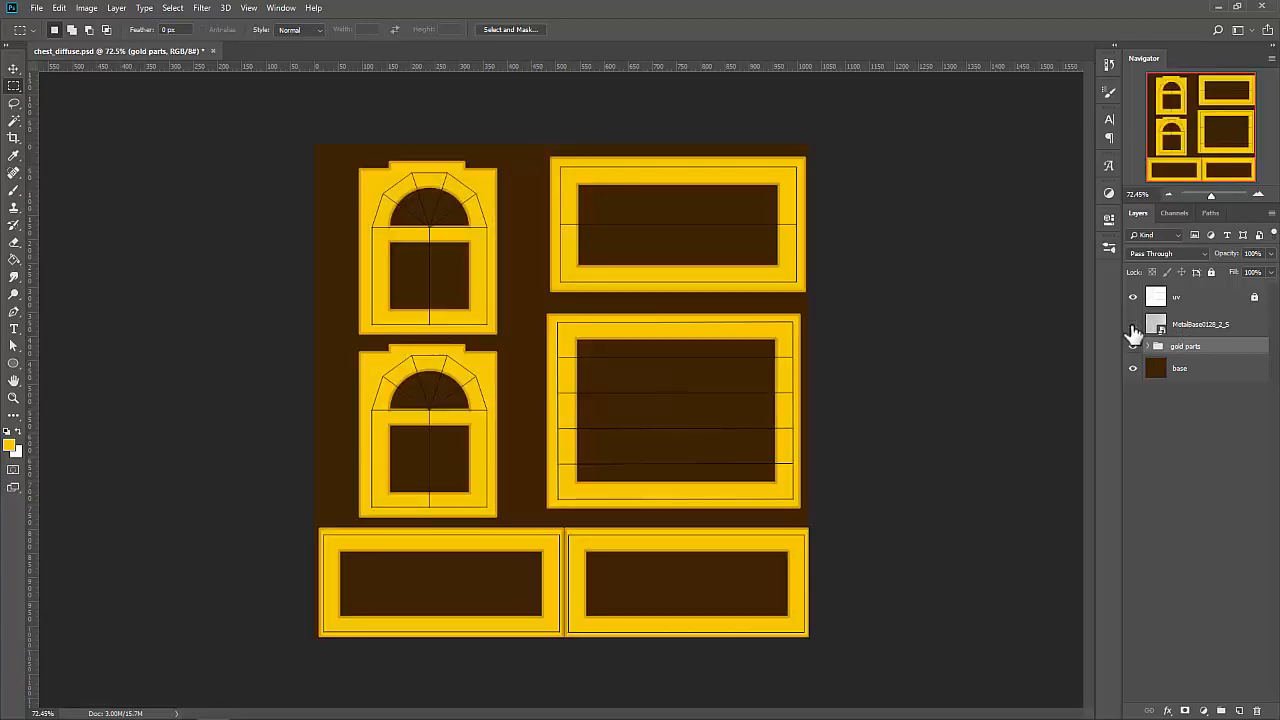
left_click(1133, 326)
left_click(1133, 326)
left_click(1133, 326)
left_click(1178, 330)
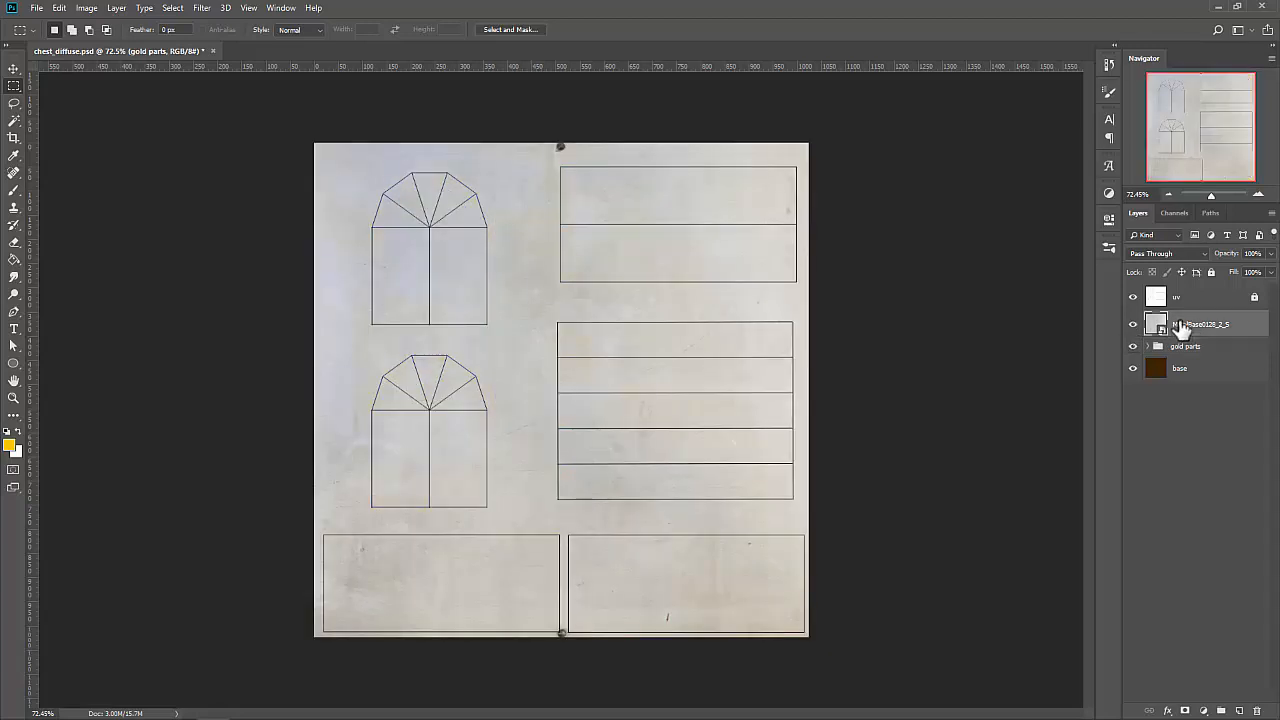
right_click(1182, 324)
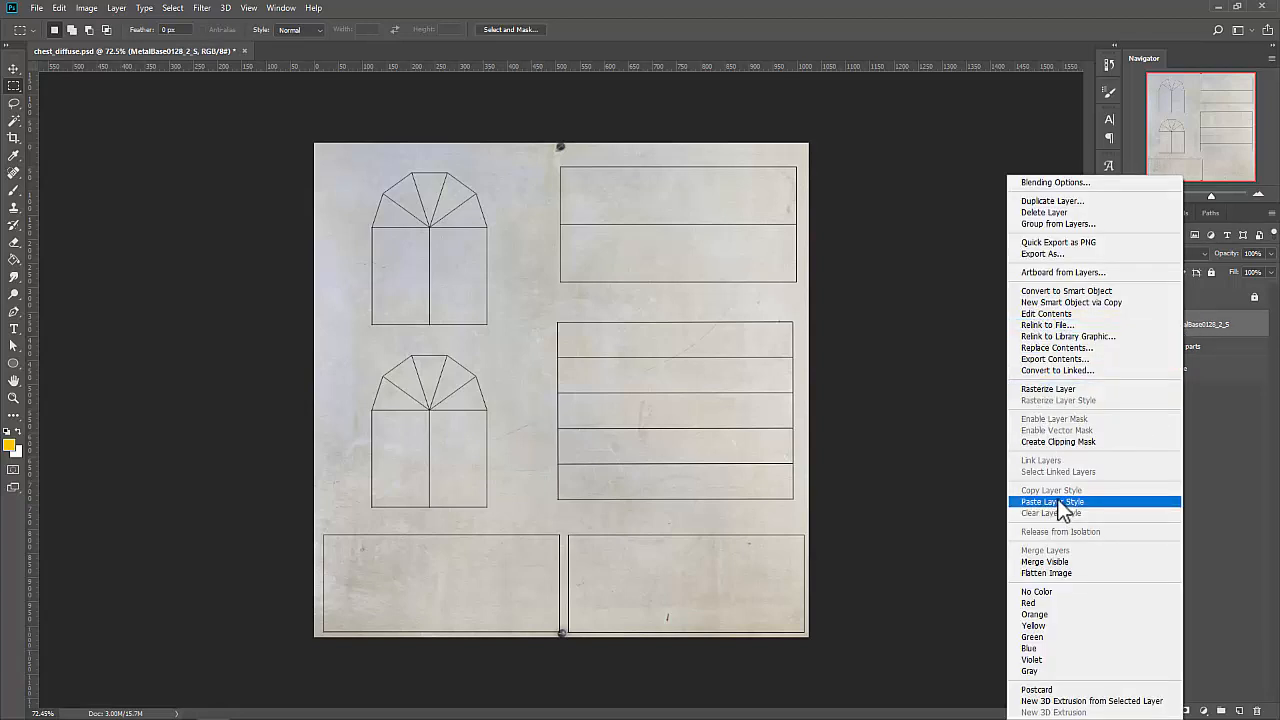
left_click(1059, 441)
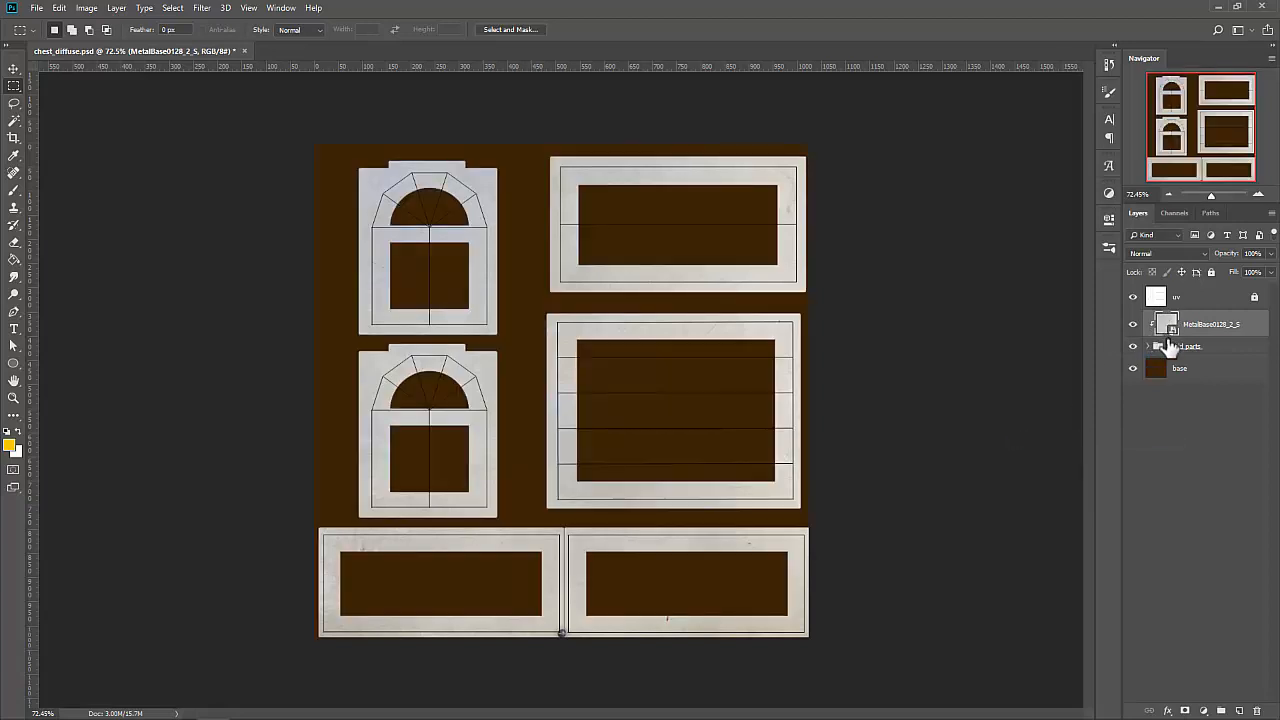
Load the combined outlines of all six frame layers in the gold parts group as one selection.
left_click(1155, 347)
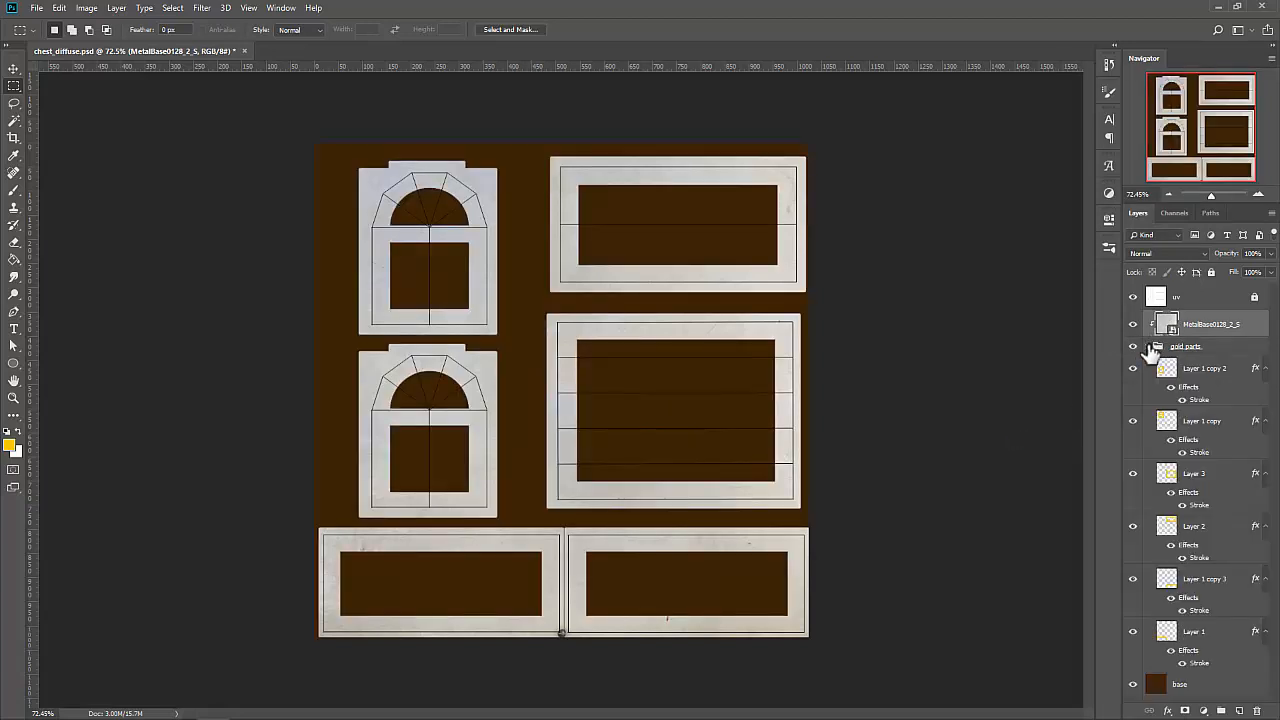
left_click(1167, 370, "ctrl")
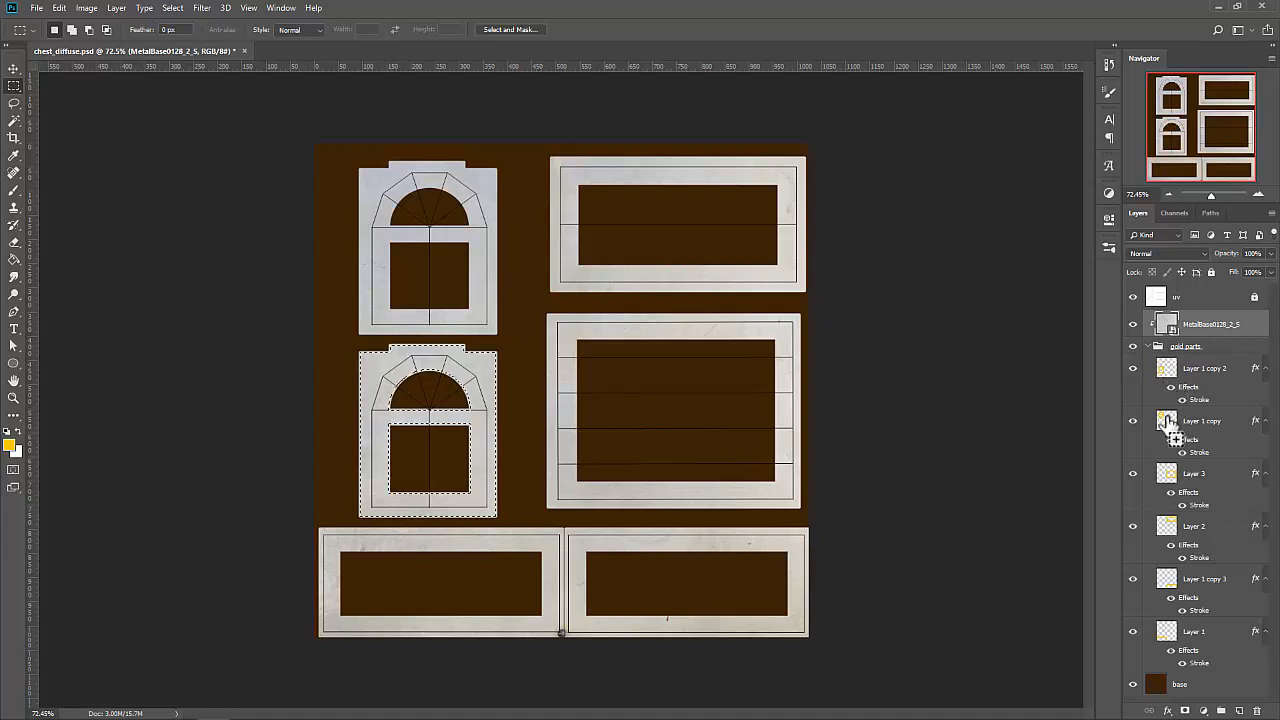
left_click(1167, 421, "ctrl+shift")
left_click(1167, 474, "ctrl+shift")
left_click(1167, 526, "ctrl+shift")
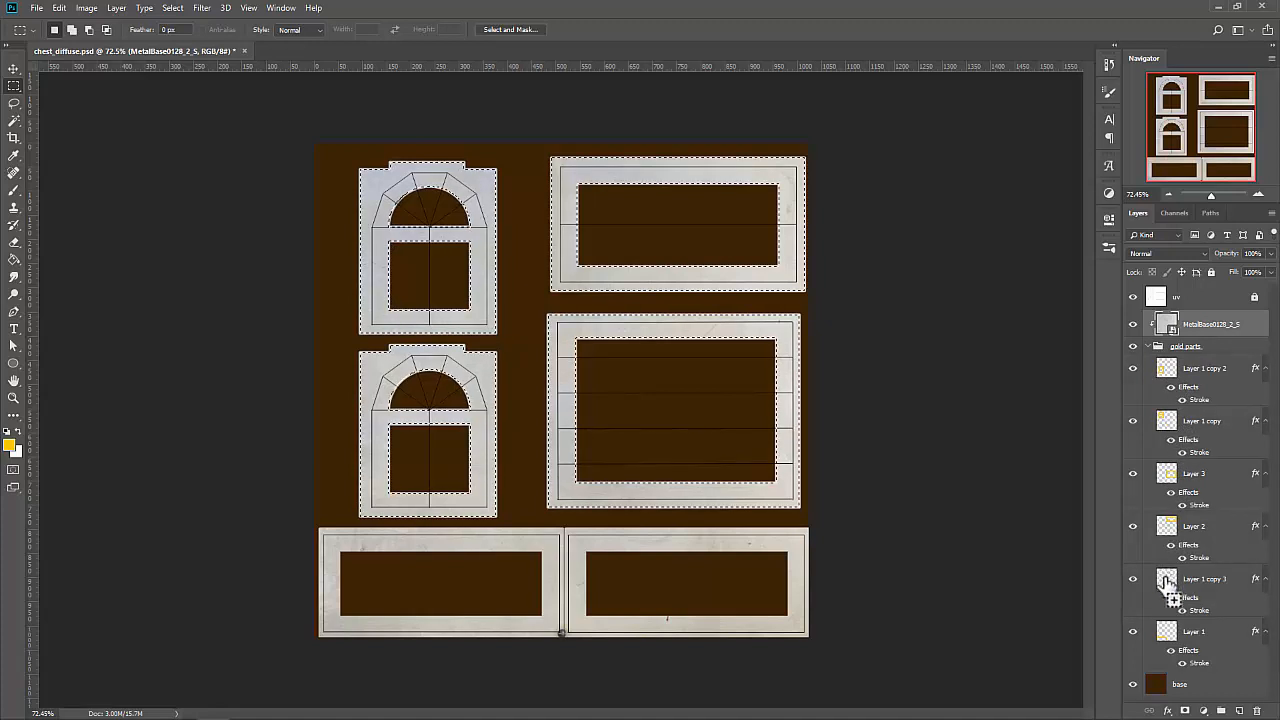
left_click(1167, 579, "ctrl+shift")
left_click(1167, 631, "ctrl+shift")
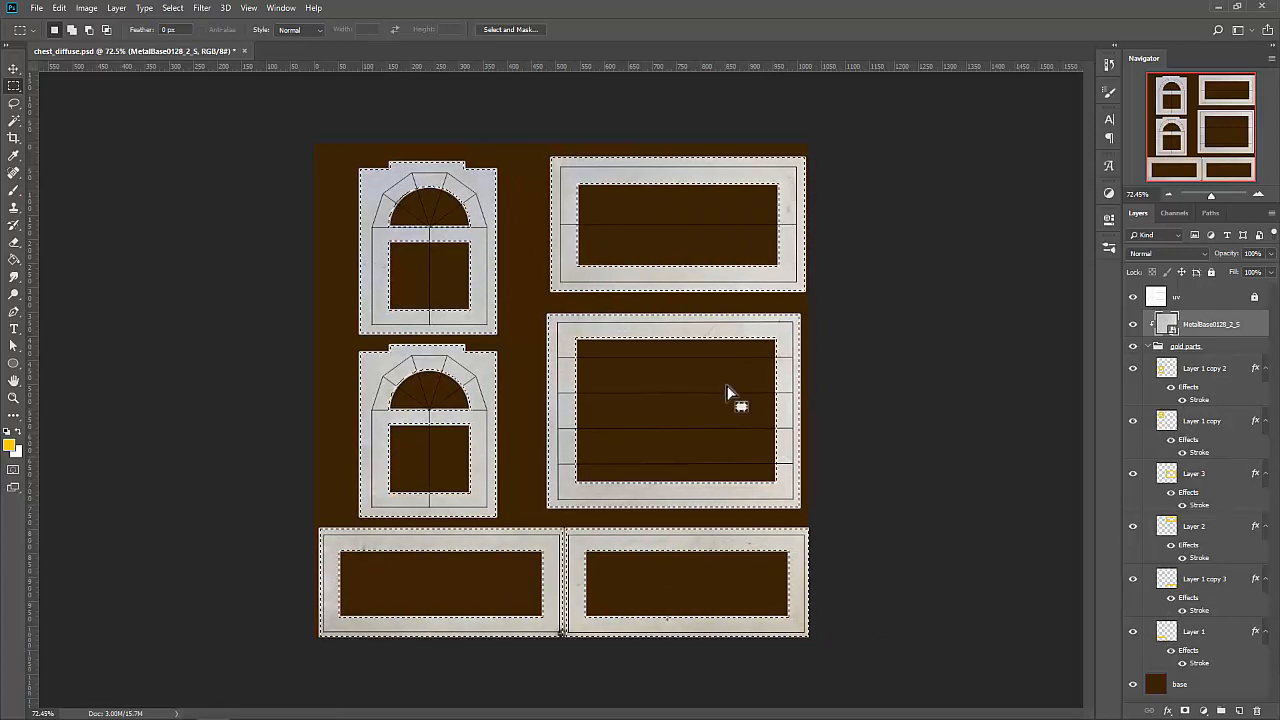
Clear the frame selection and collapse the gold parts group.
key("ctrl+d")
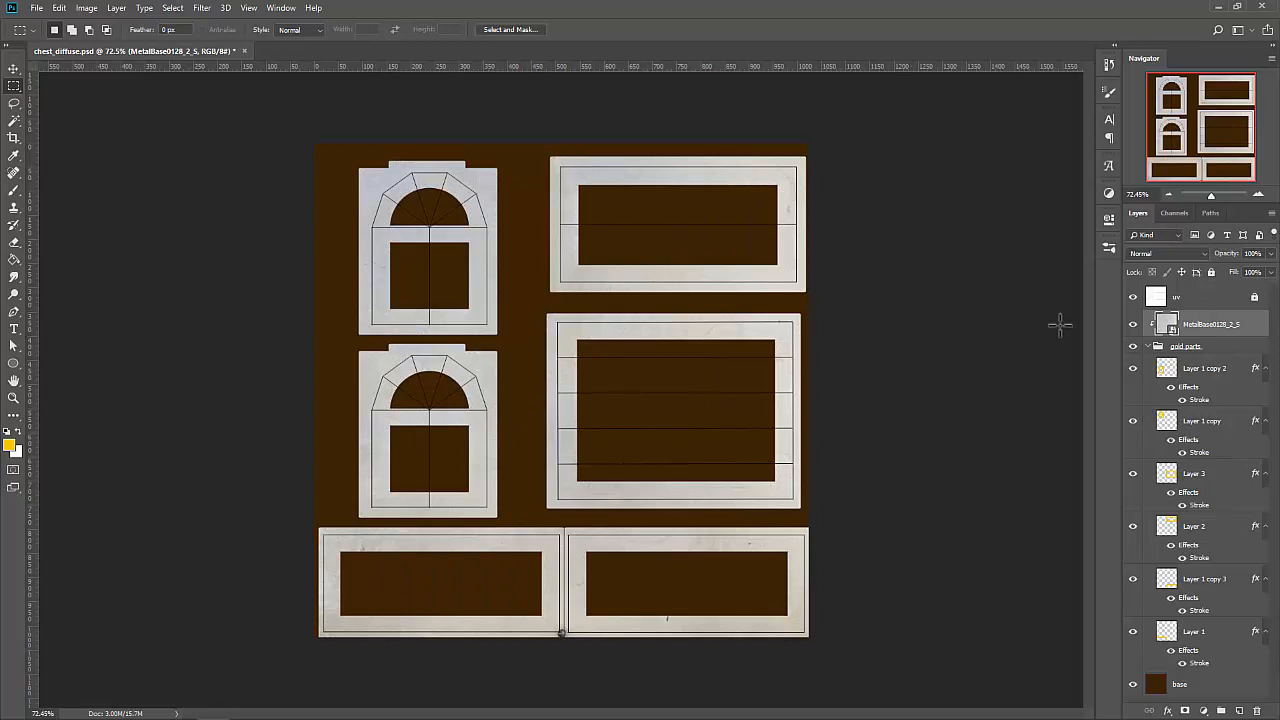
left_click(1147, 346)
Release the MetalBase0128_2_S layer's clipping mask and clip the layer to the gold parts group again.
right_click(1190, 331)
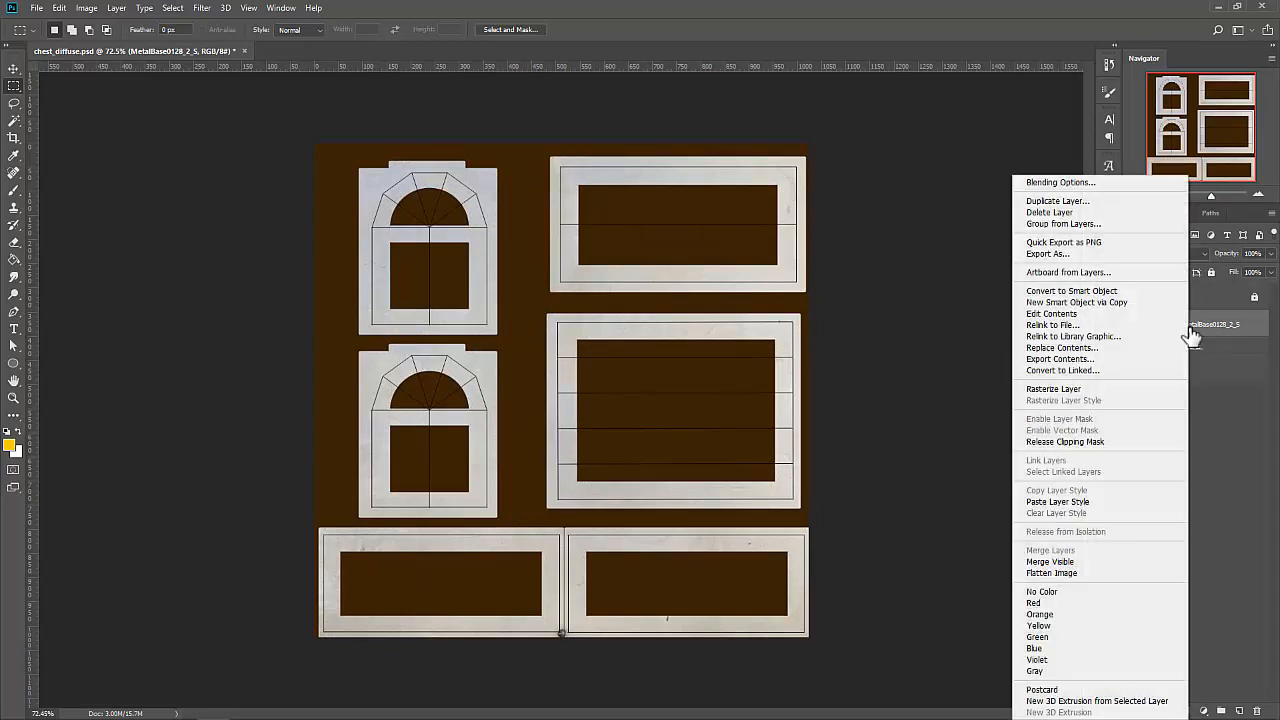
left_click(1060, 441)
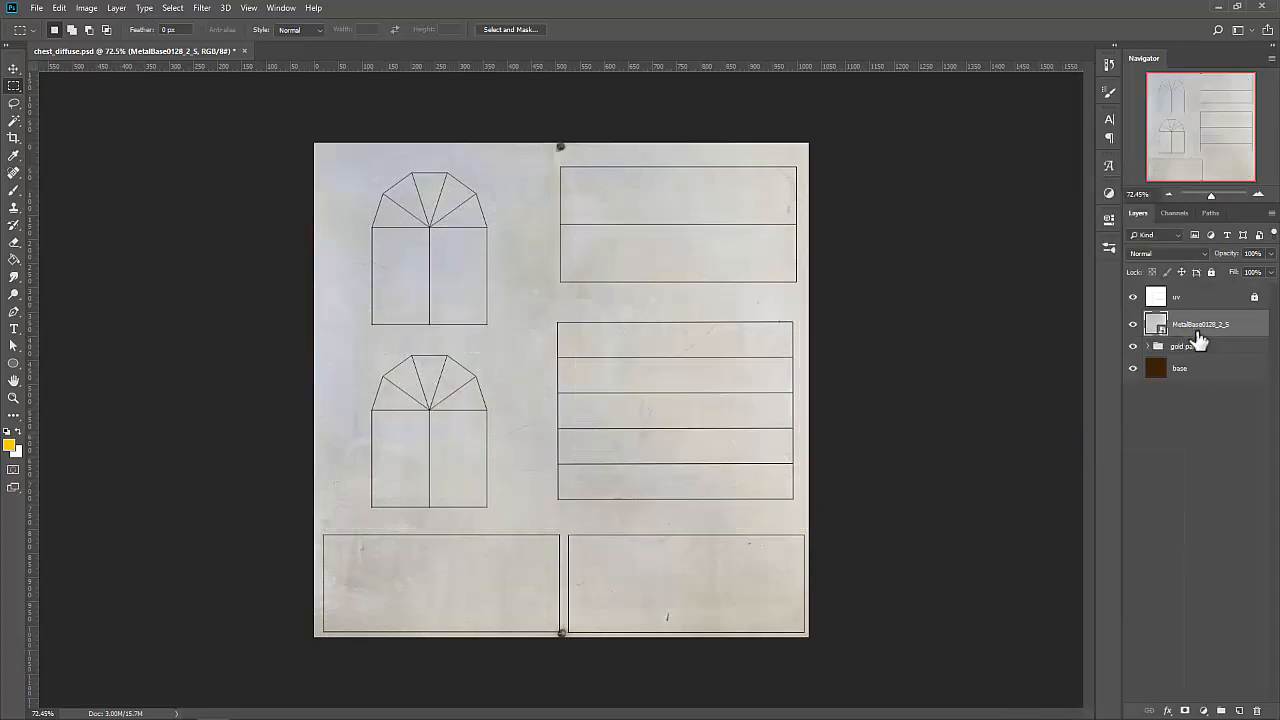
left_click(1085, 442)
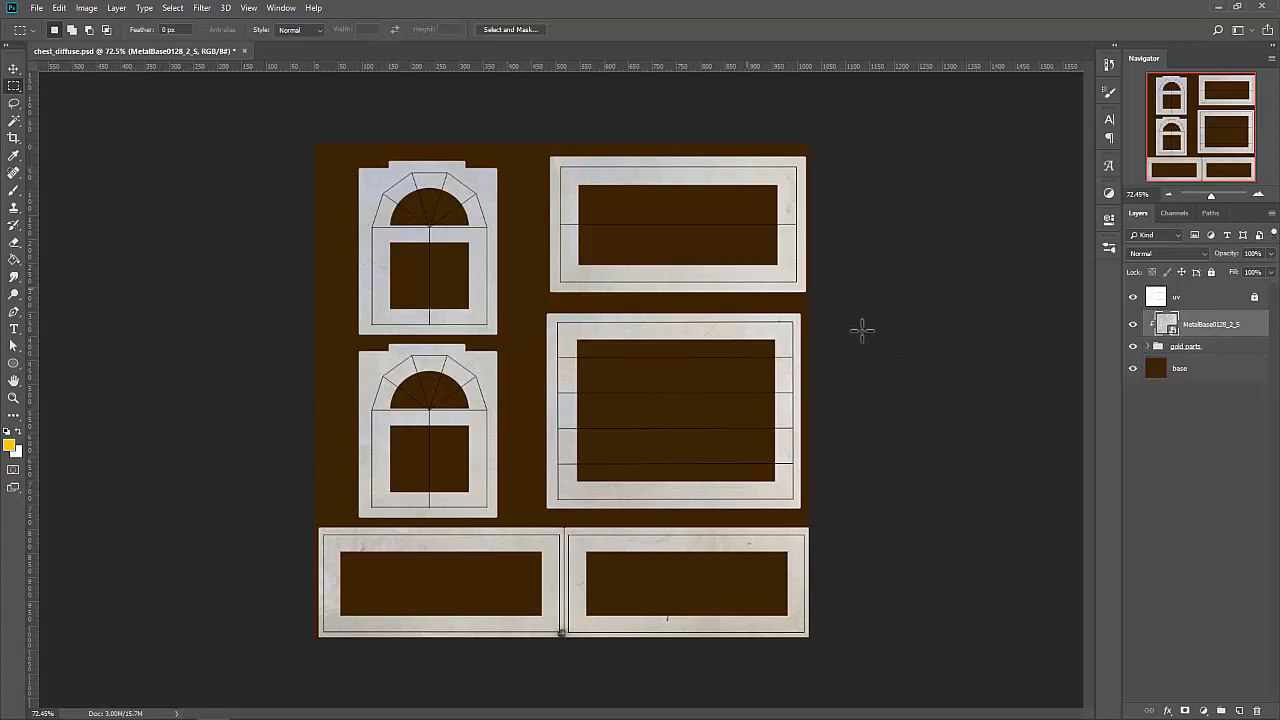
Try the Multiply blend mode on the MetalBase0128_2_S layer and return it to Normal.
left_click(1147, 252)
left_click(1148, 253)
left_click(13, 398)
left_click_drag(520, 443, 522, 446)
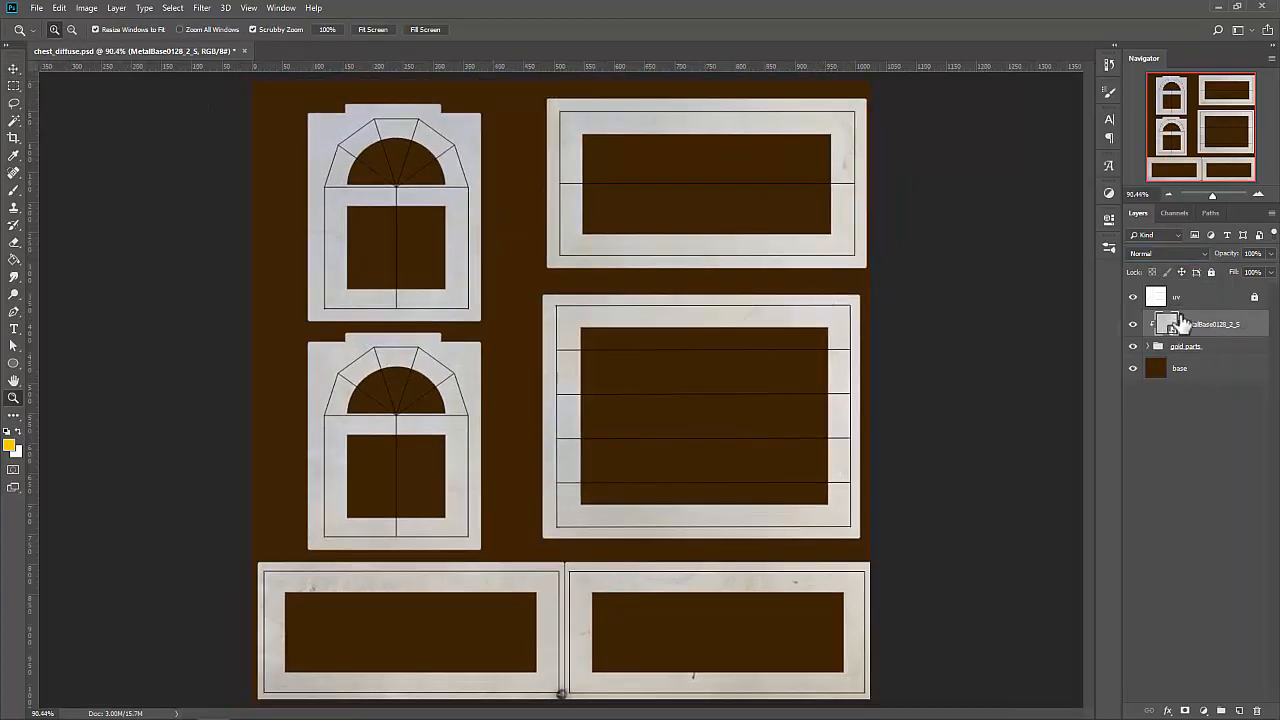
left_click(1163, 256)
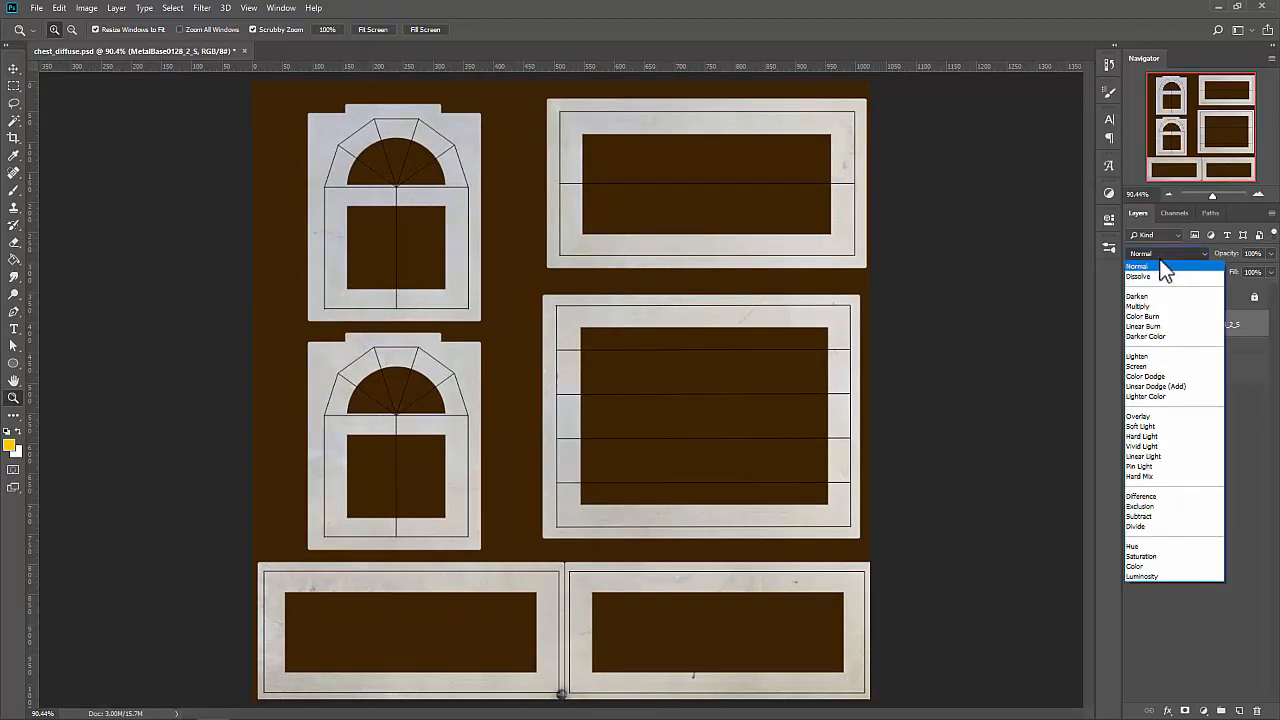
left_click(1158, 306)
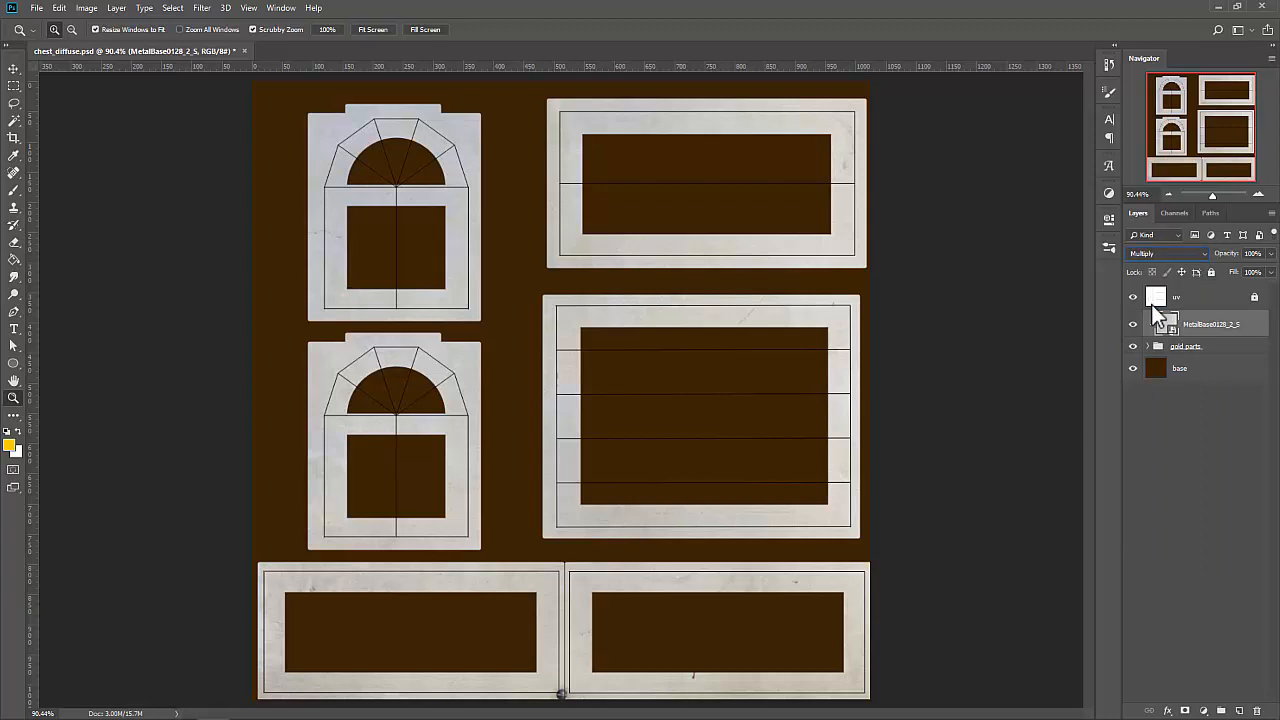
left_click(1153, 256)
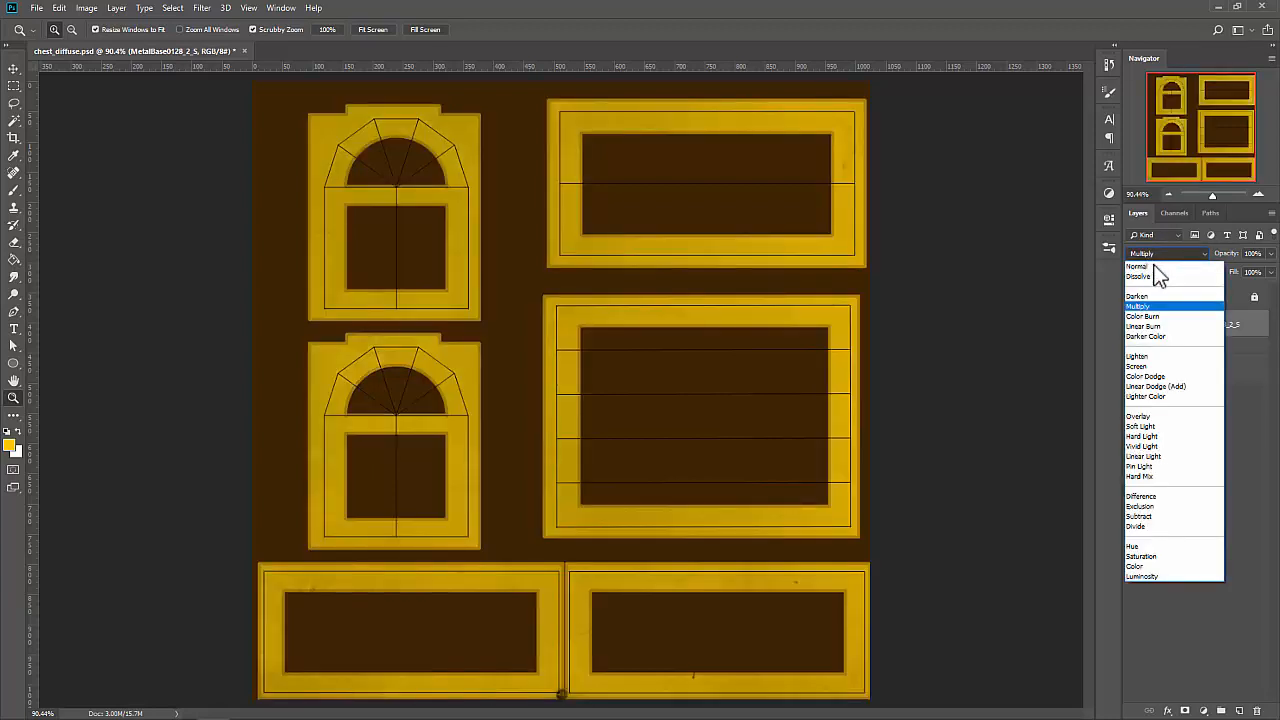
left_click(1148, 265)
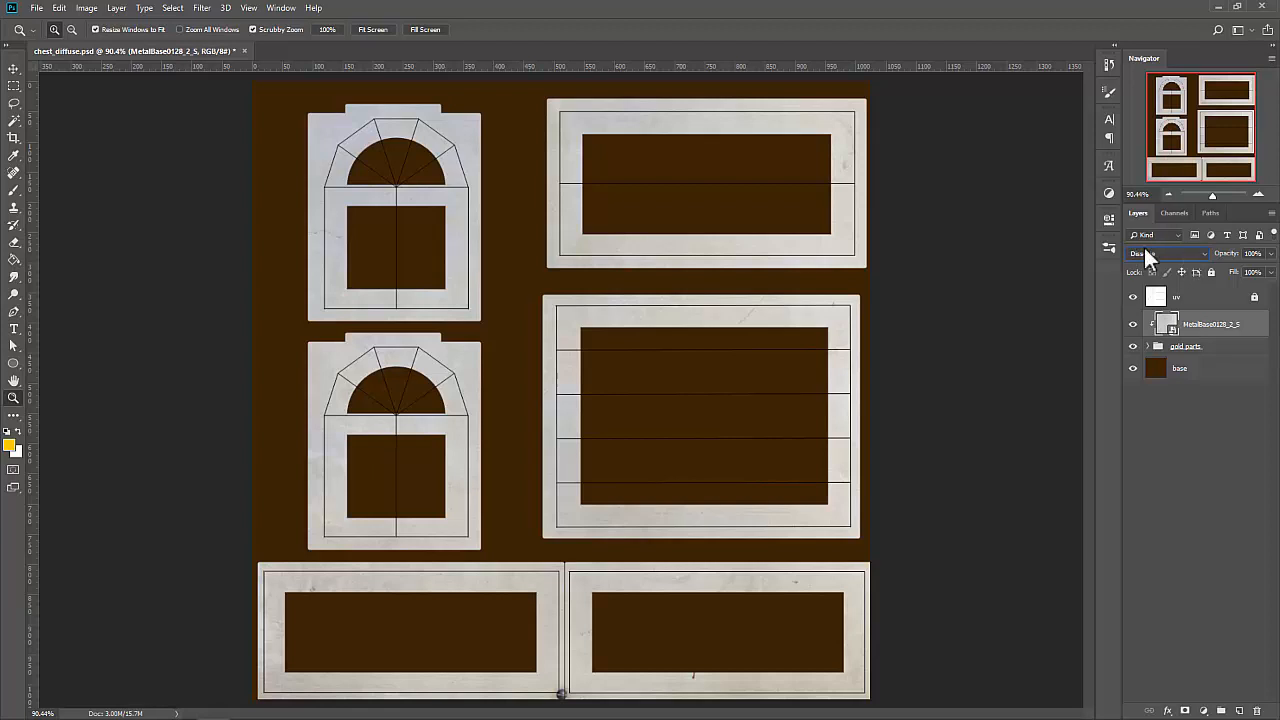
Preview the blend modes from Dissolve through Overlay one after another on the MetalBase0128_2_S layer.
key("Down")
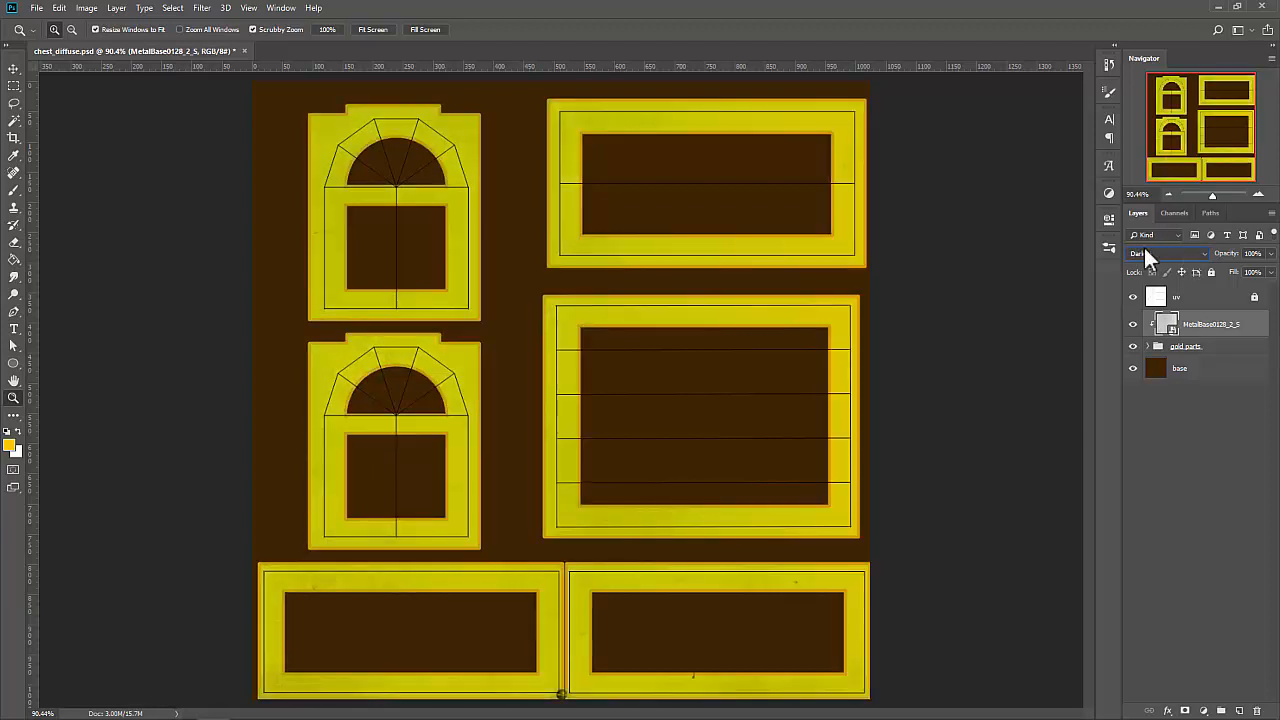
key("Down")
key("Down")
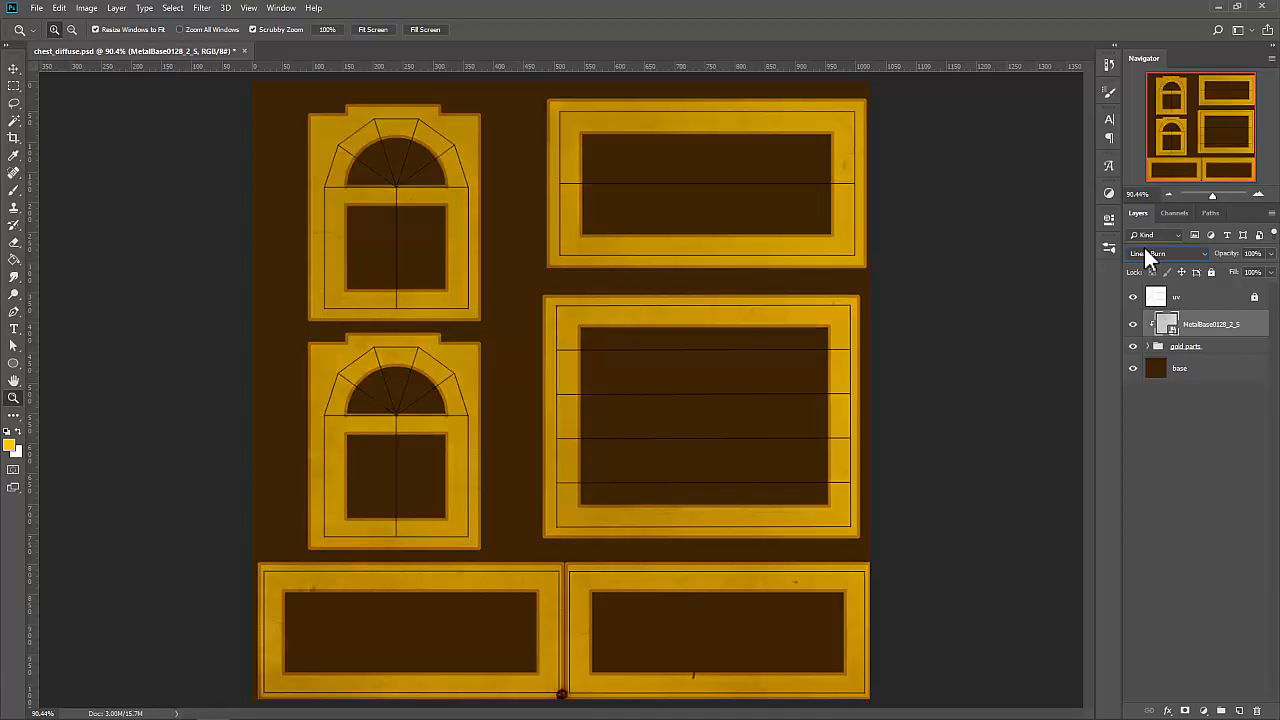
key("Down")
key("Down")
key("Down")
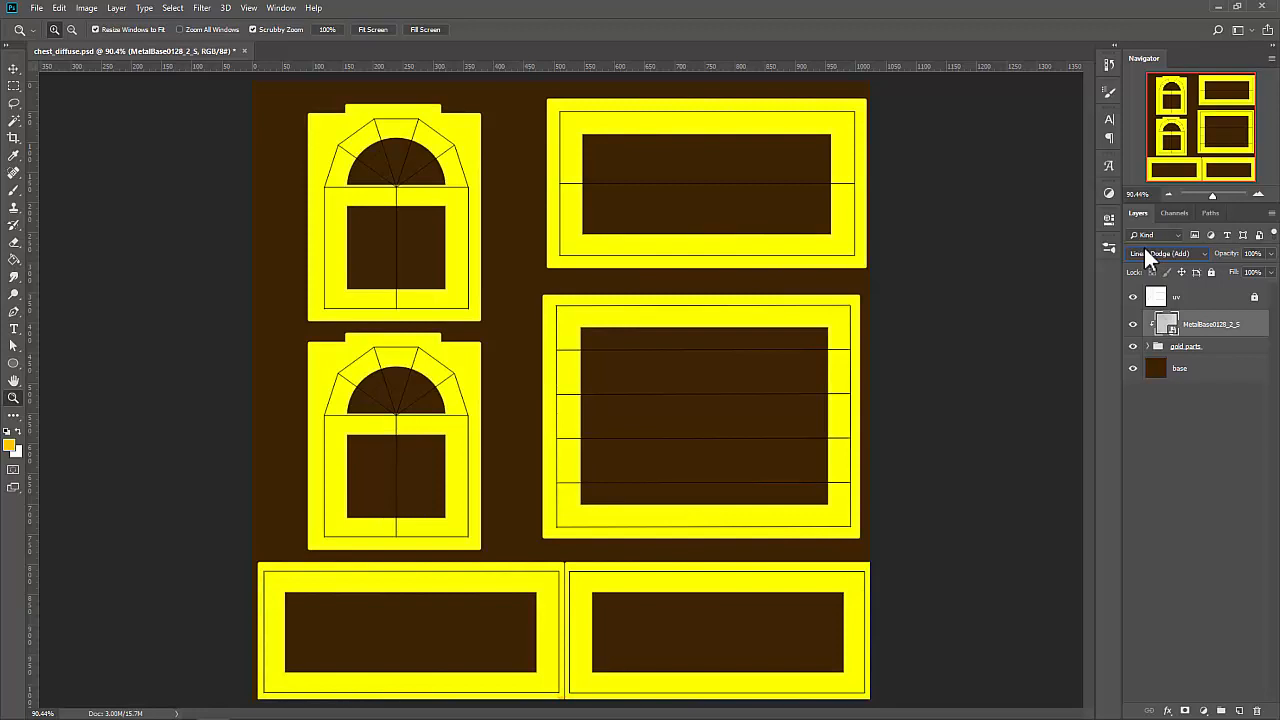
key("Down")
key("Down")
key("Down")
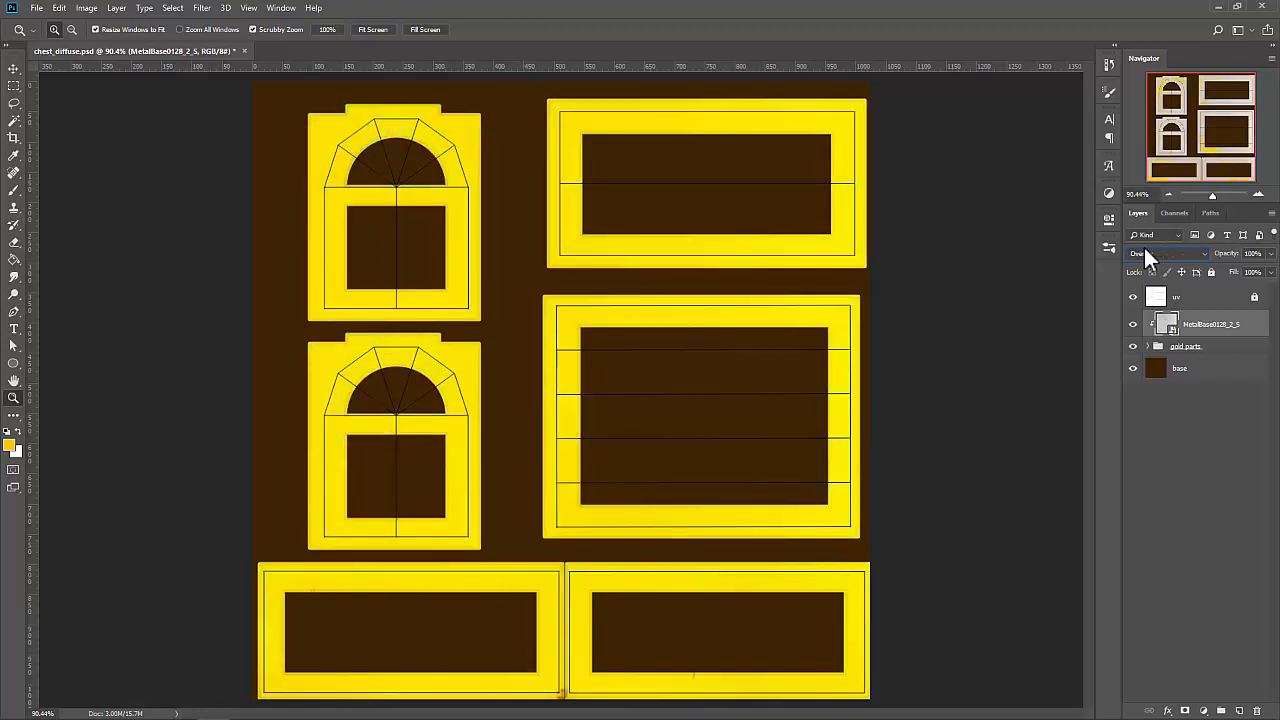
Set the MetalBase0128_2_S layer's blend mode to Multiply and inspect the gold trim up close.
left_click(1146, 254)
left_click(1140, 306)
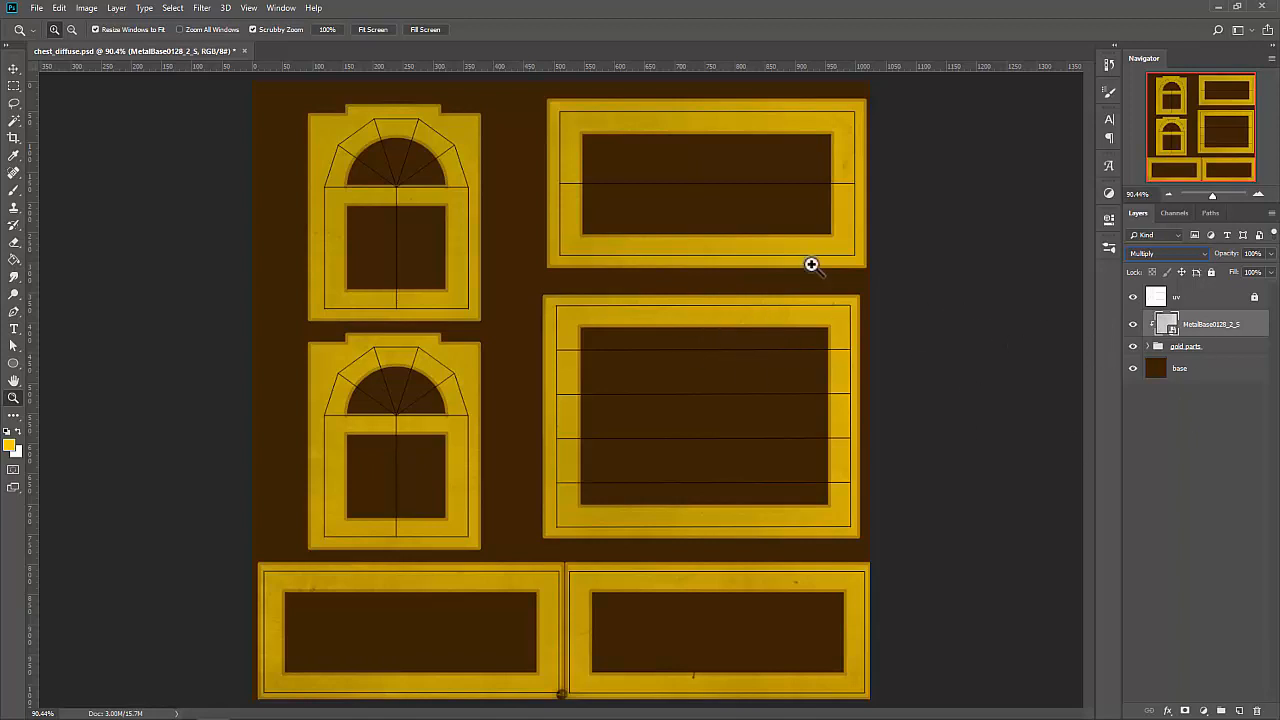
left_click_drag(726, 316, 784, 366)
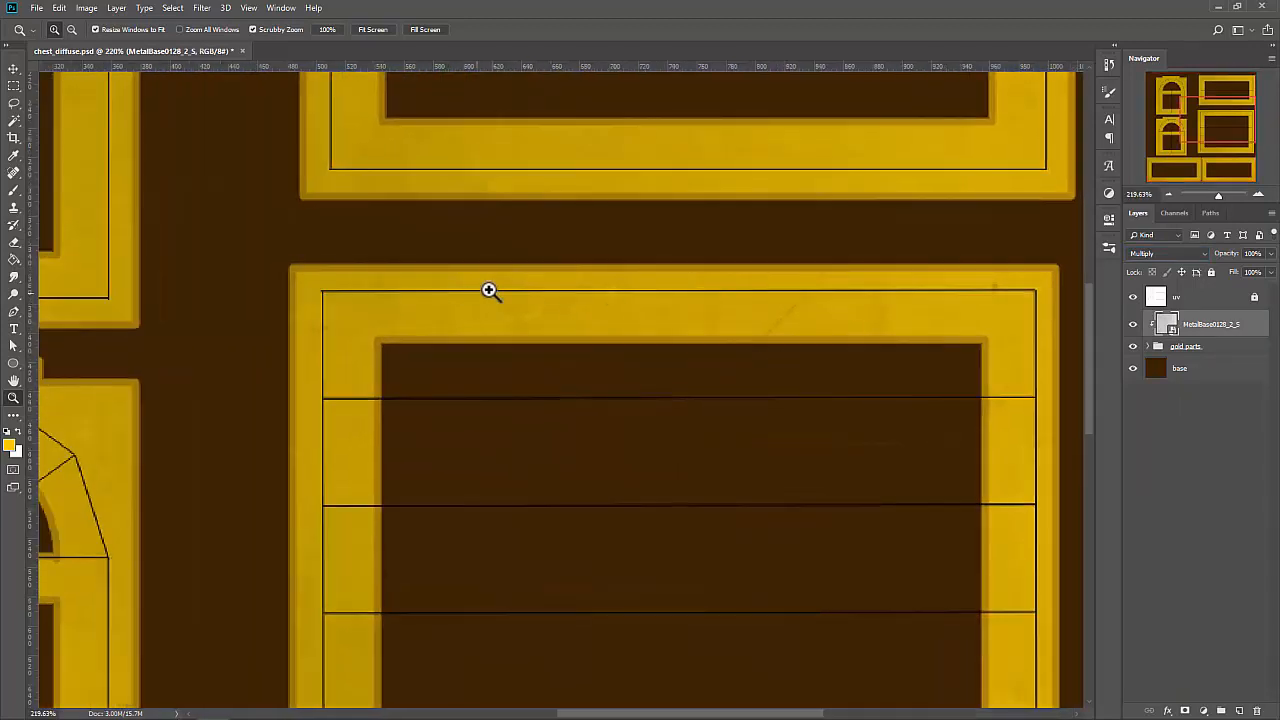
left_click_drag(471, 436, 409, 429)
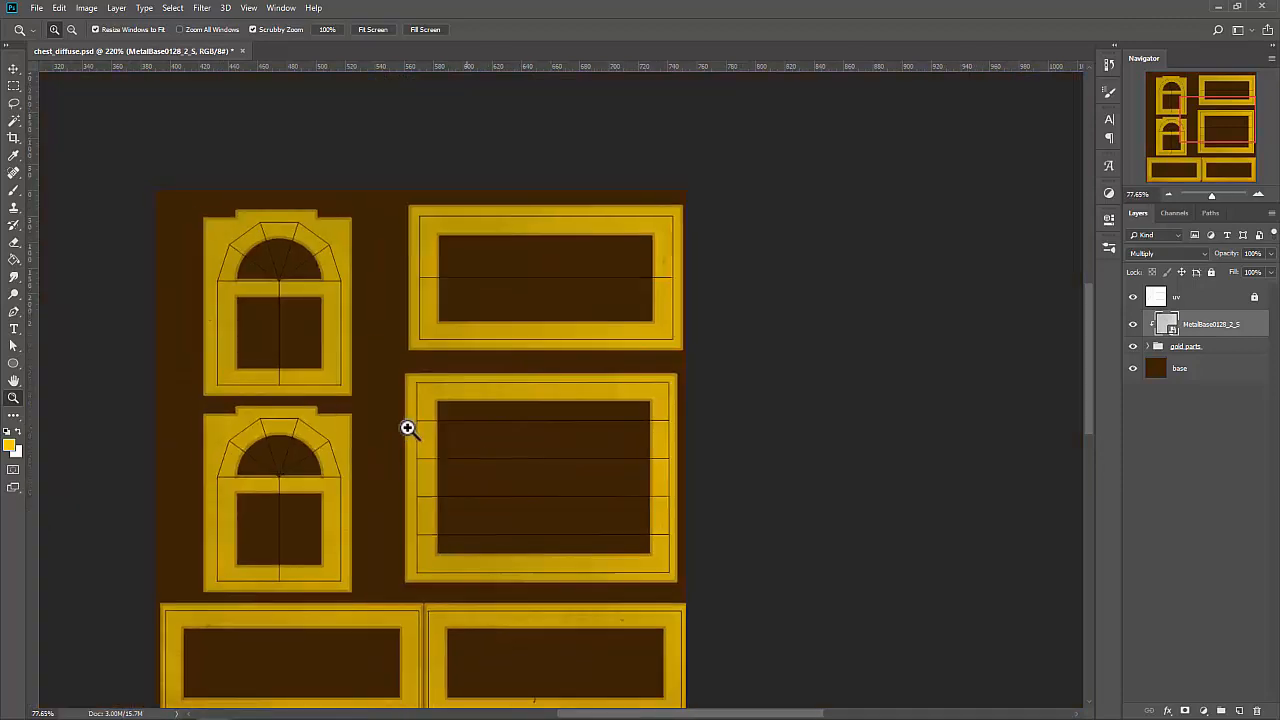
left_click_drag(345, 481, 400, 306)
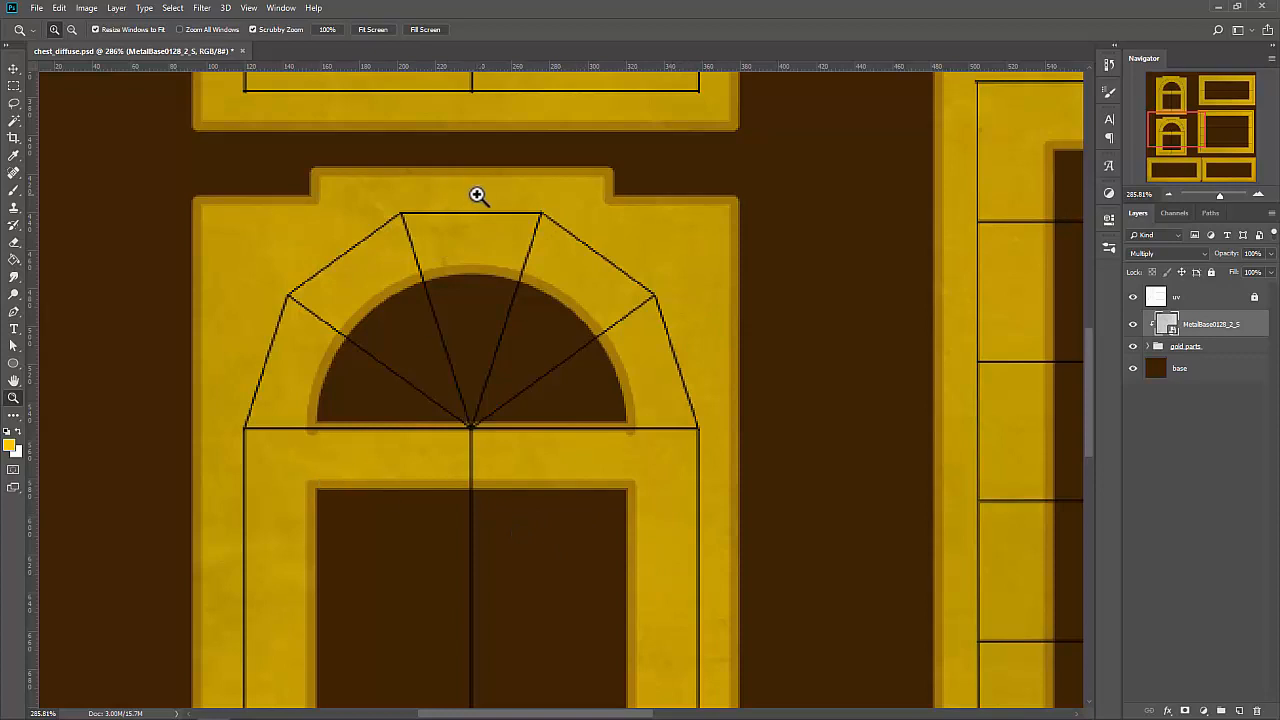
left_click_drag(479, 195, 408, 192)
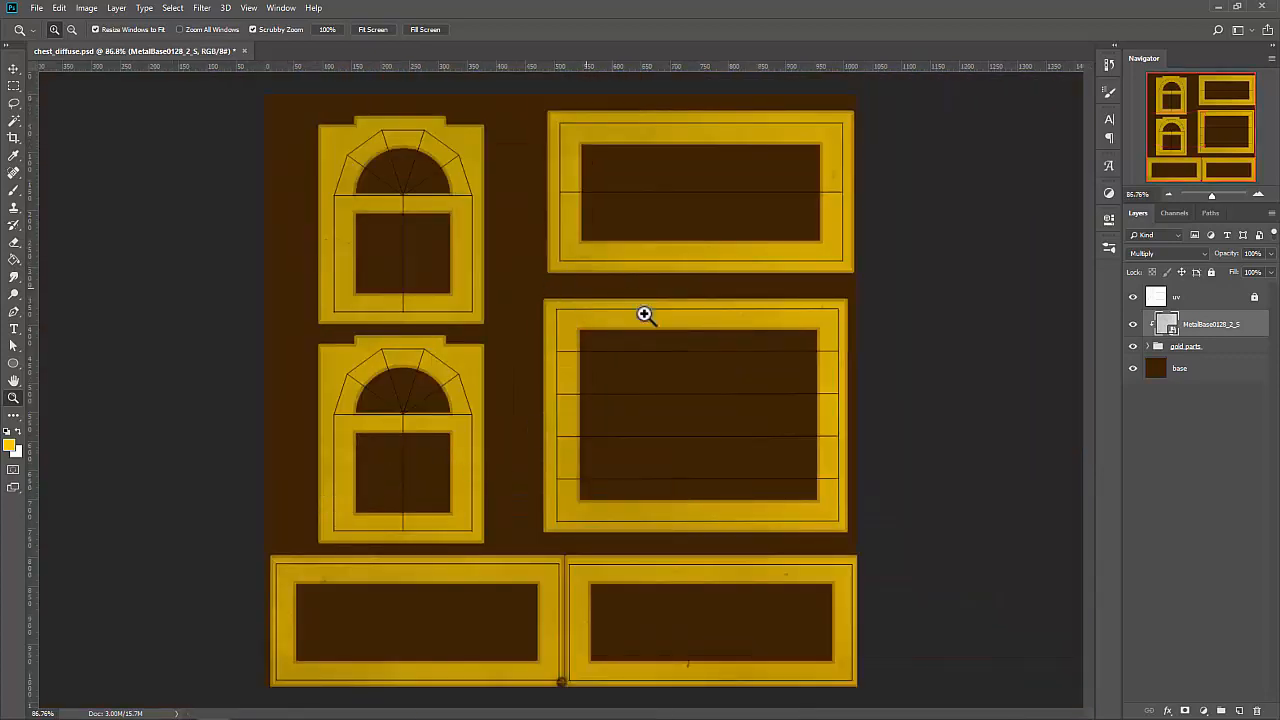
Hide the uv layer, save the texture, and reload it on the chest's chest_mat material in Maya.
left_click(1134, 300)
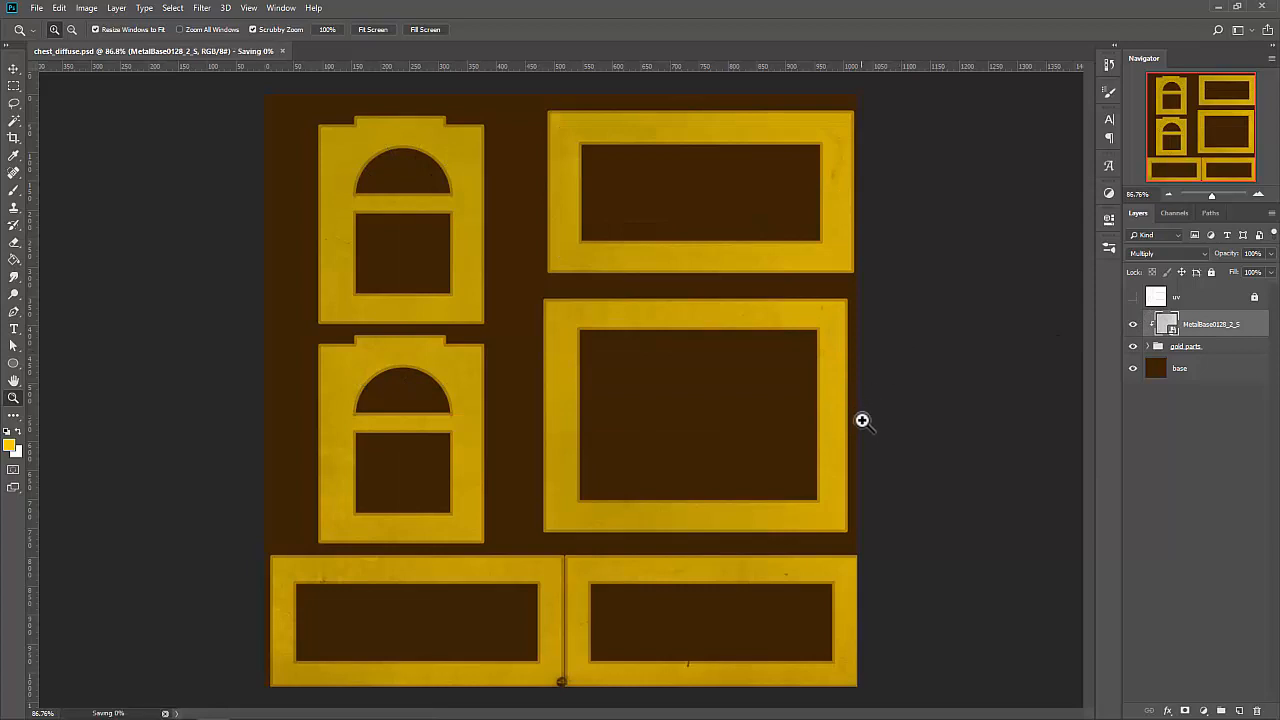
key("alt+Tab")
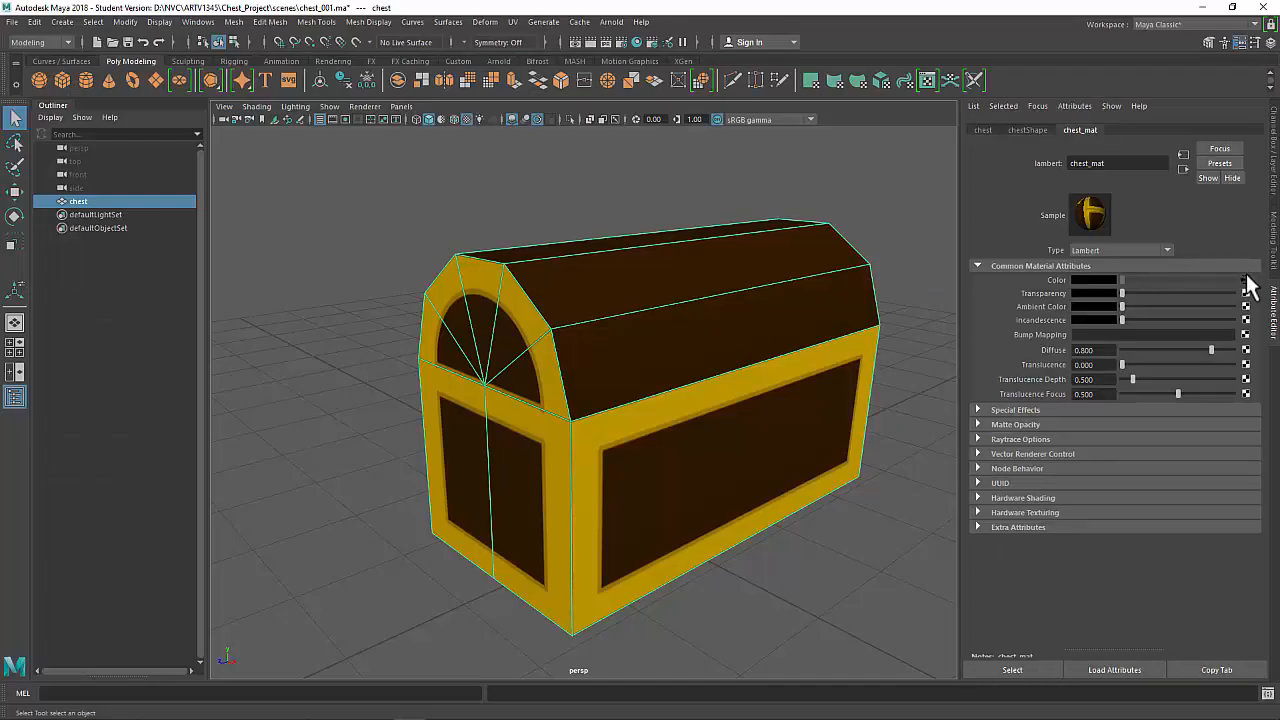
left_click(1246, 280)
left_click(1090, 334)
left_click(842, 551)
Examine the metal texture on the chest's gold trim along the front corner and the round side.
left_click_drag(842, 550, 690, 528, "alt")
scroll(520, 382, "up", 3)
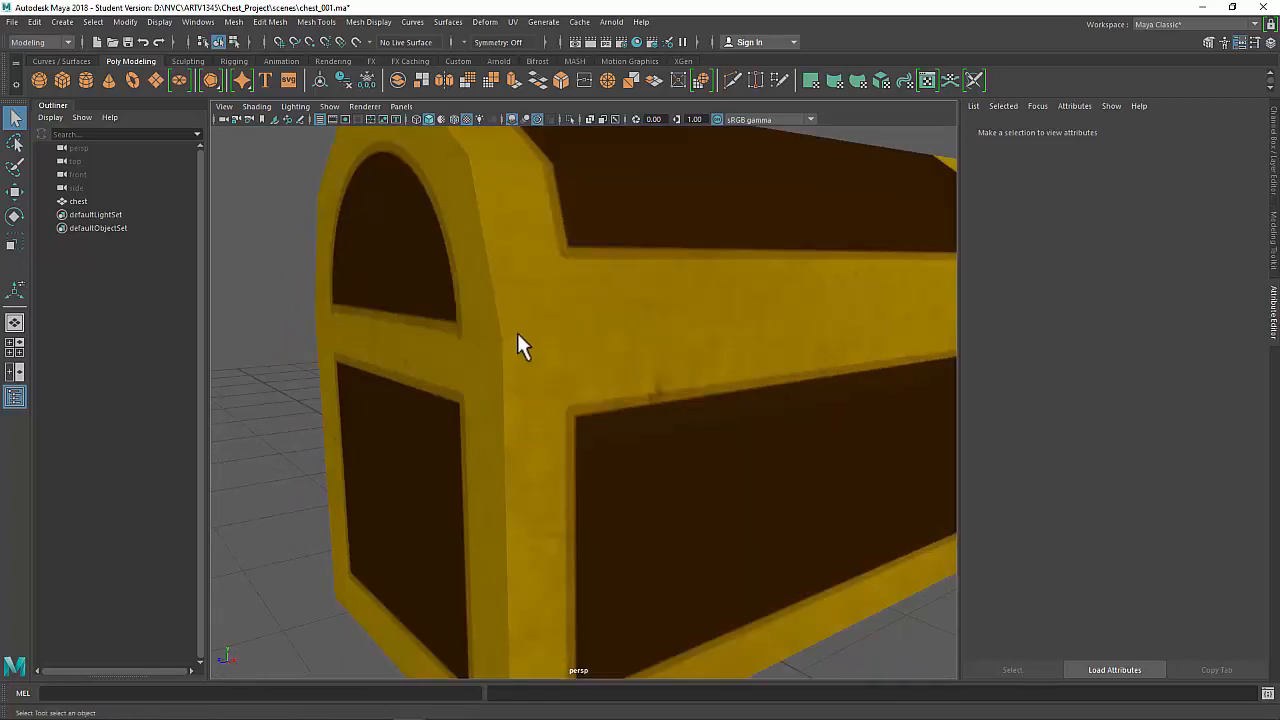
scroll(605, 405, "down", 5)
scroll(580, 391, "up", 5)
left_click_drag(580, 391, 640, 393, "alt")
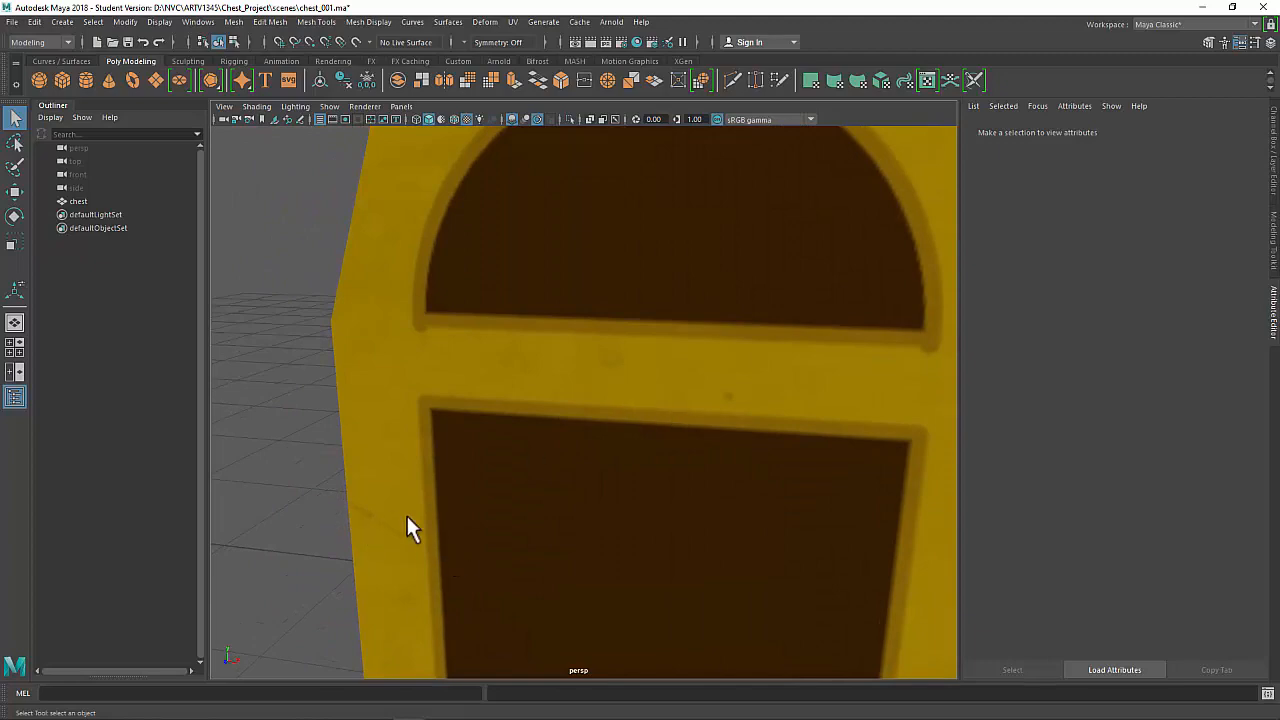
left_click_drag(722, 389, 718, 411, "alt")
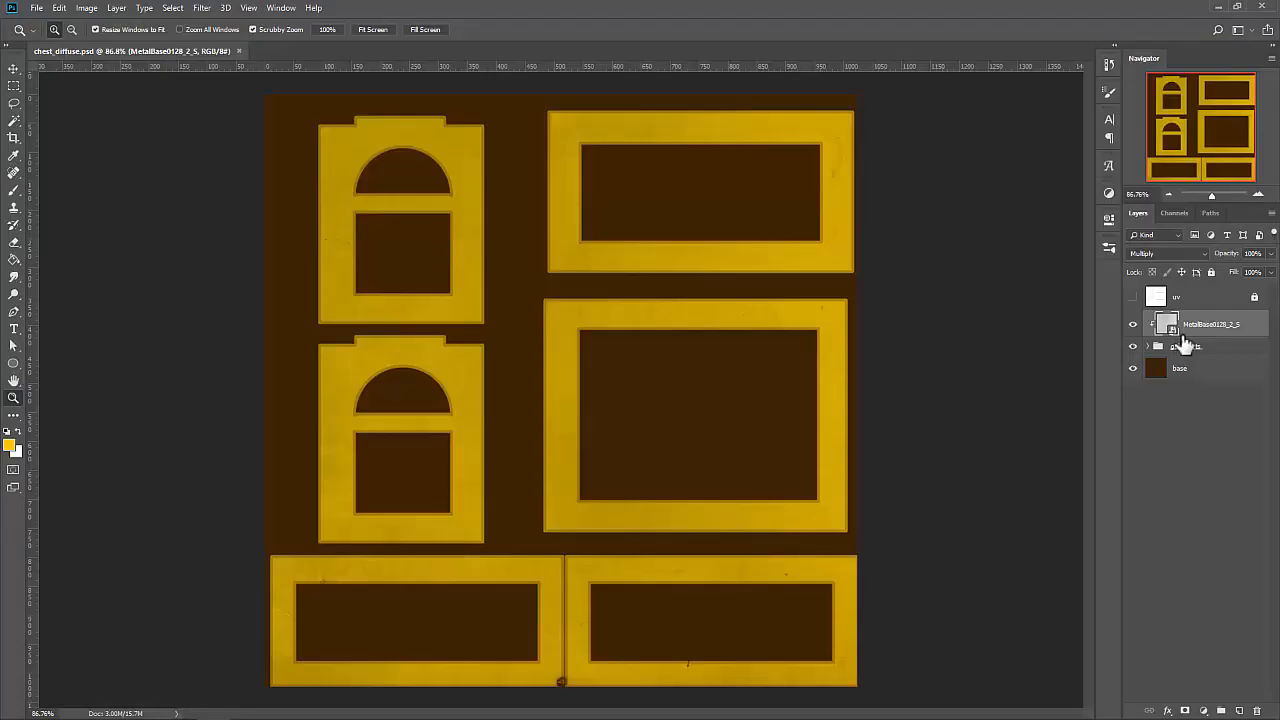
Switch back to Photoshop, apply the Sharpen filter to the MetalBase0128_2_S layer, and save the texture.
left_click(1131, 328)
left_click(1131, 328)
left_click(202, 8)
mouse_move(225, 258)
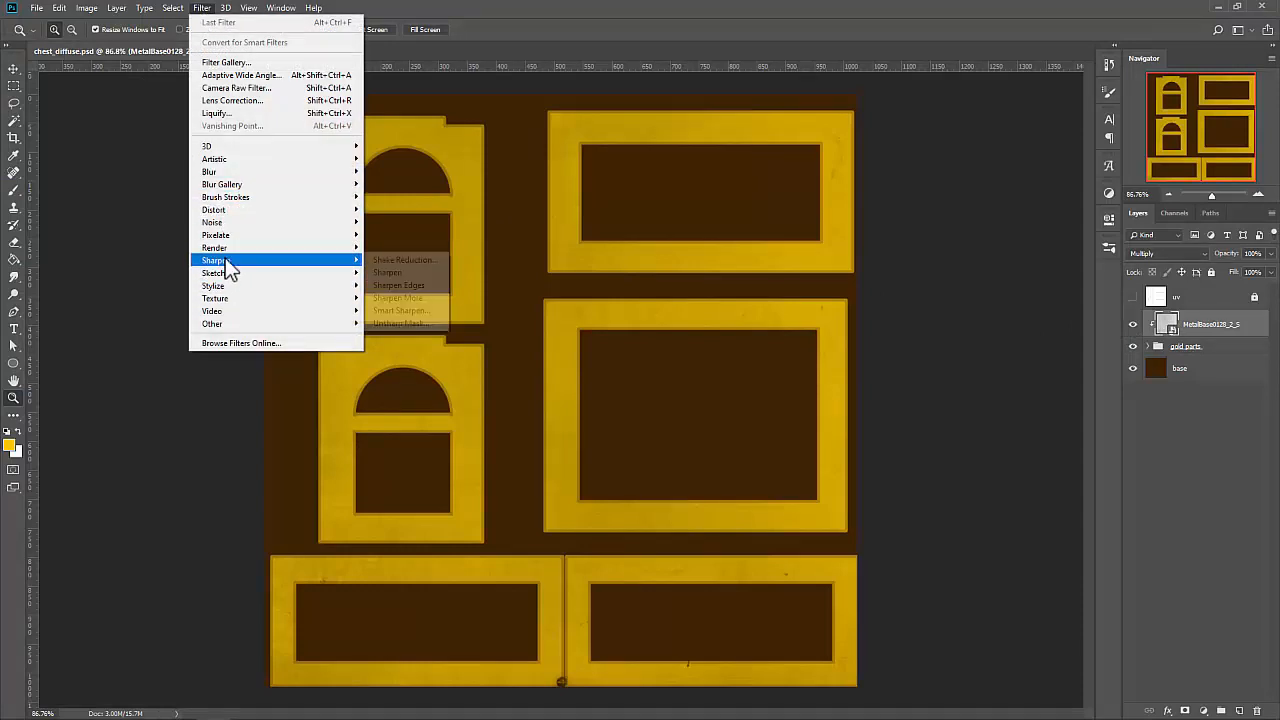
left_click(390, 274)
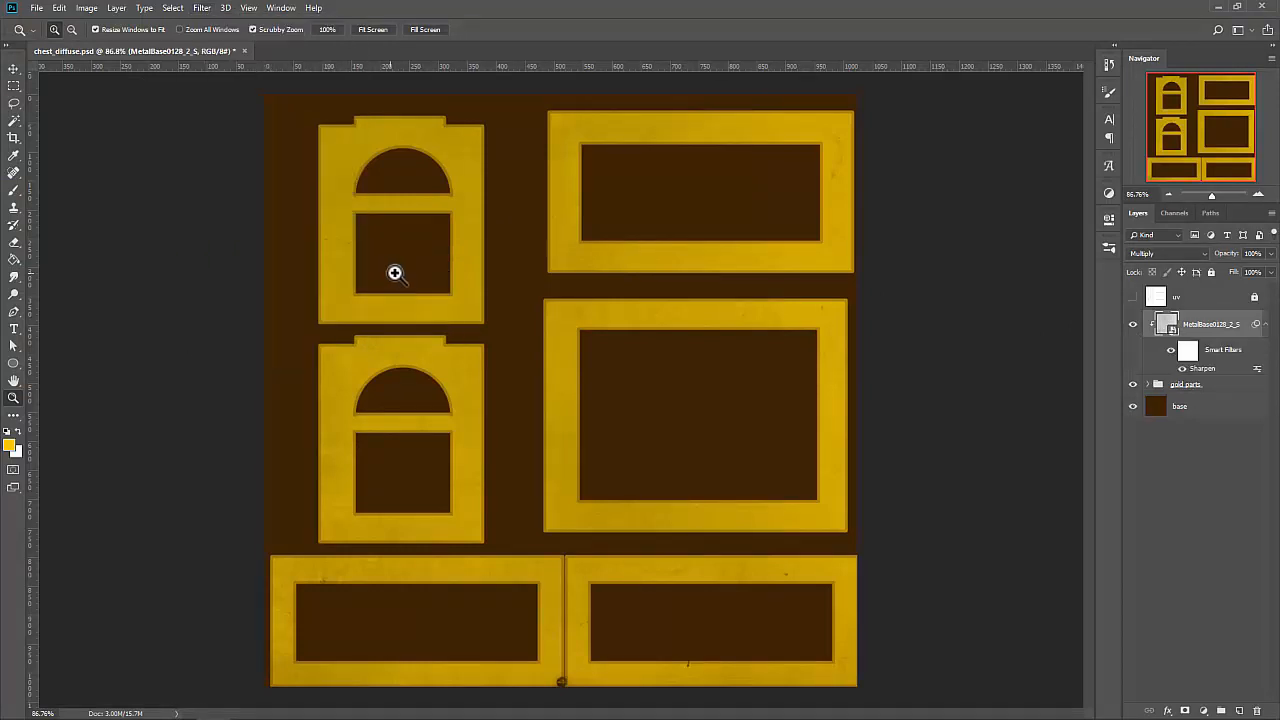
left_click(648, 305)
left_click(681, 342)
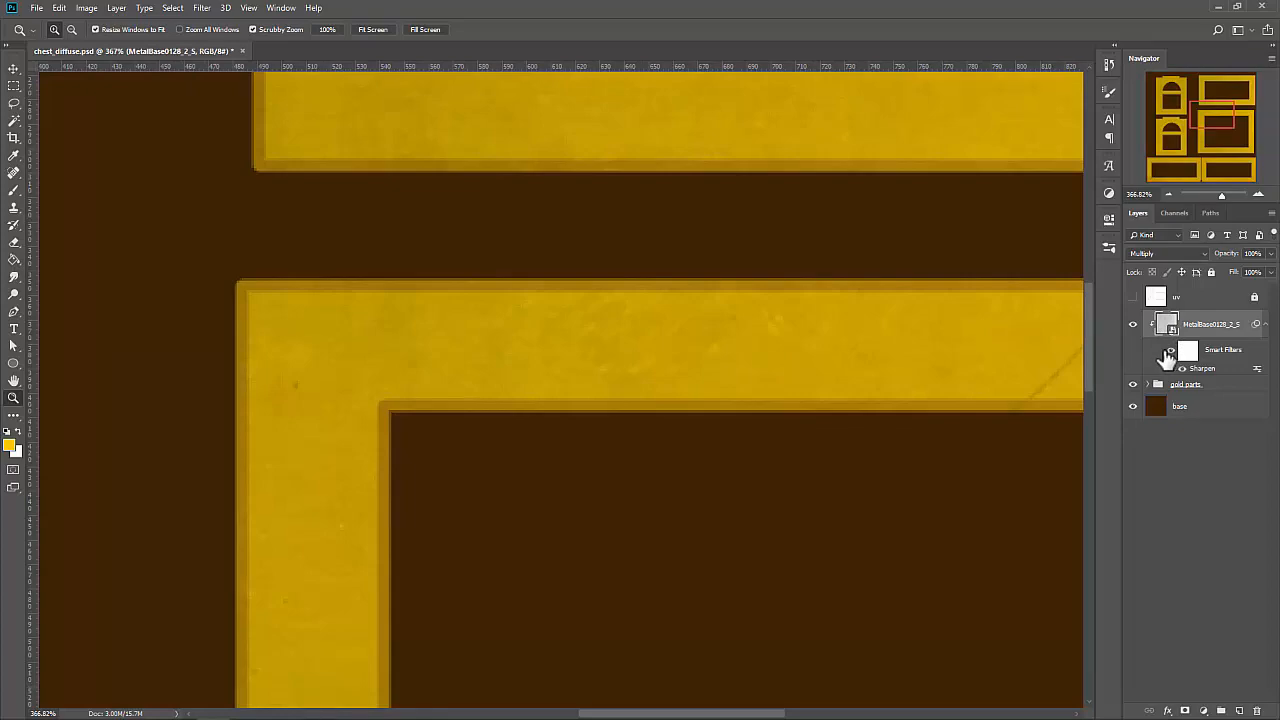
mouse_move(609, 374)
left_mouse_down()
mouse_move(631, 386)
mouse_move(617, 388)
left_mouse_up()
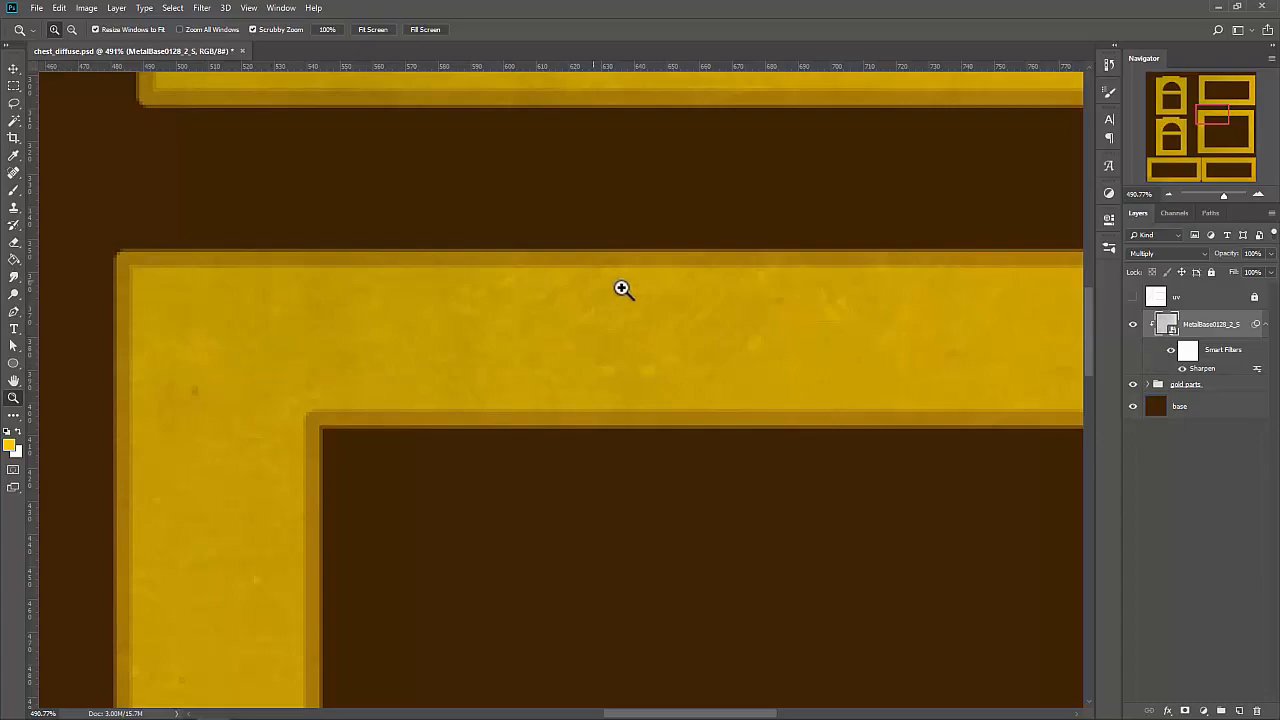
mouse_move(708, 343)
left_mouse_down()
mouse_move(831, 363)
mouse_move(687, 356)
left_mouse_up()
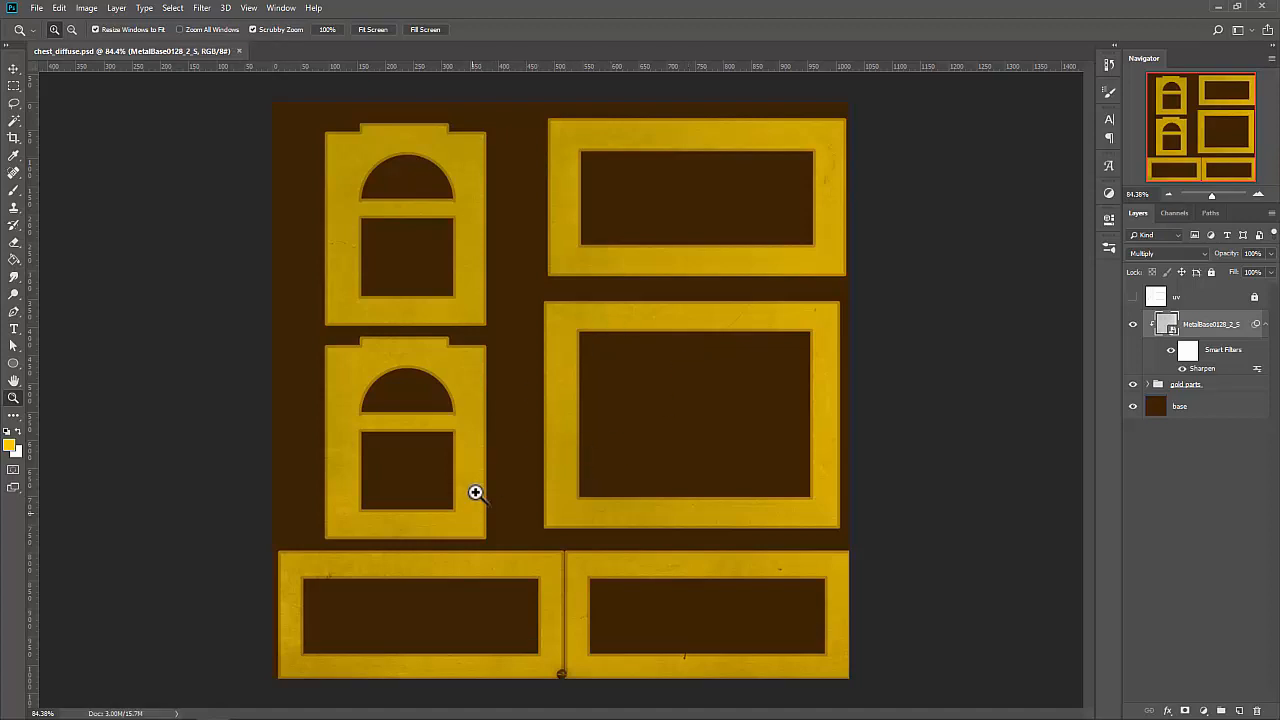
Switch to Maya and reload the sharpened texture in the color channel of the chest's material.
key("alt+Tab")
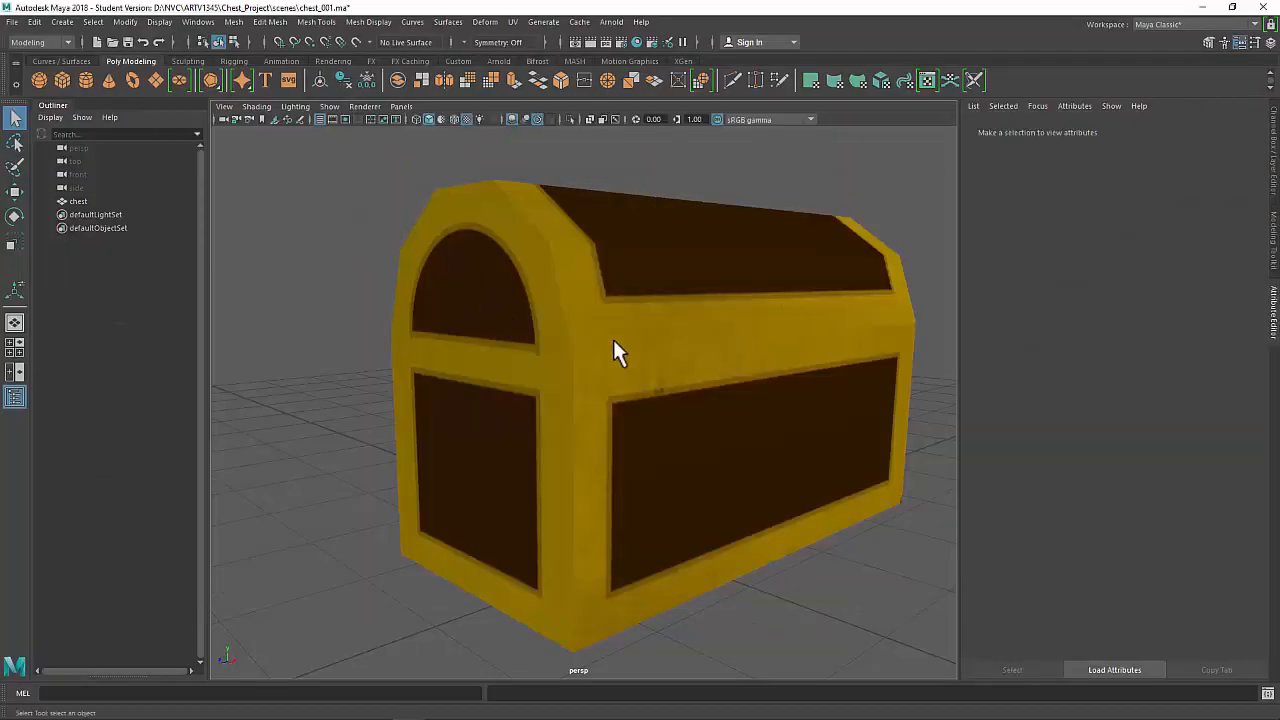
left_click(614, 341)
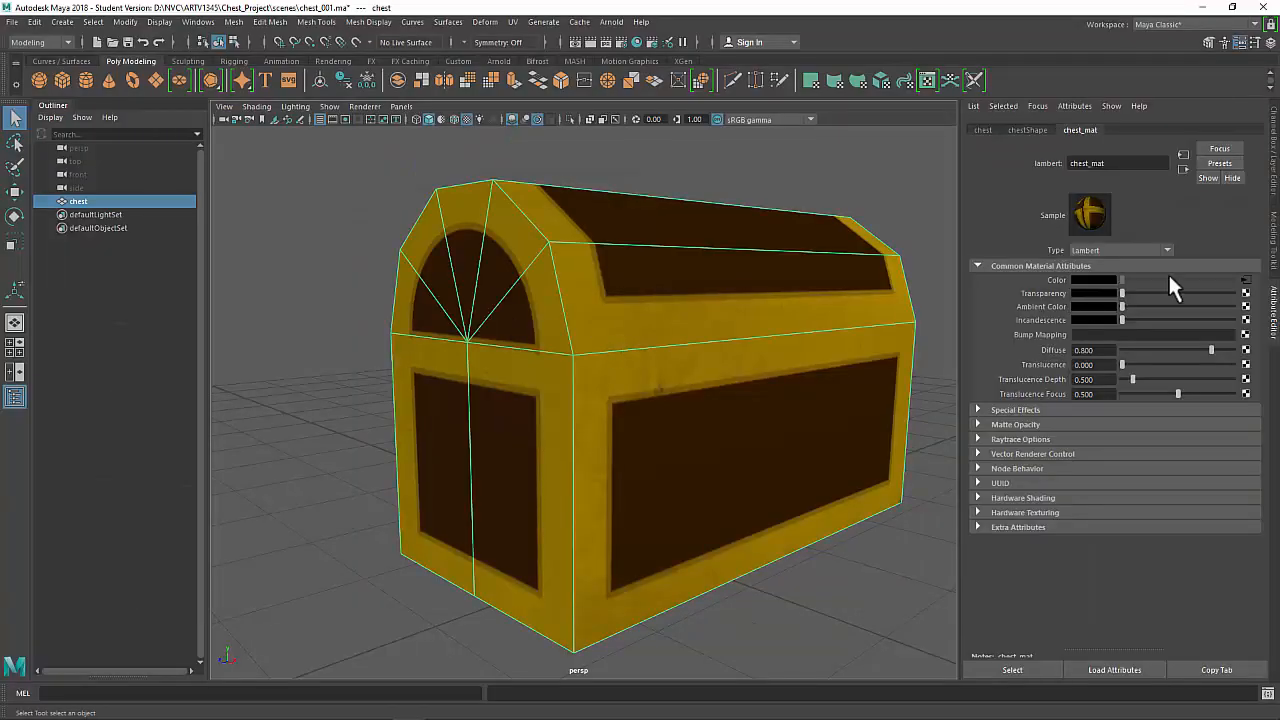
left_click(1244, 280)
left_click(879, 202)
Examine the whole textured chest from farther away and from different angles.
scroll(708, 311, "down", 5)
left_click_drag(867, 360, 738, 324, "alt")
left_click_drag(810, 347, 803, 337, "alt")
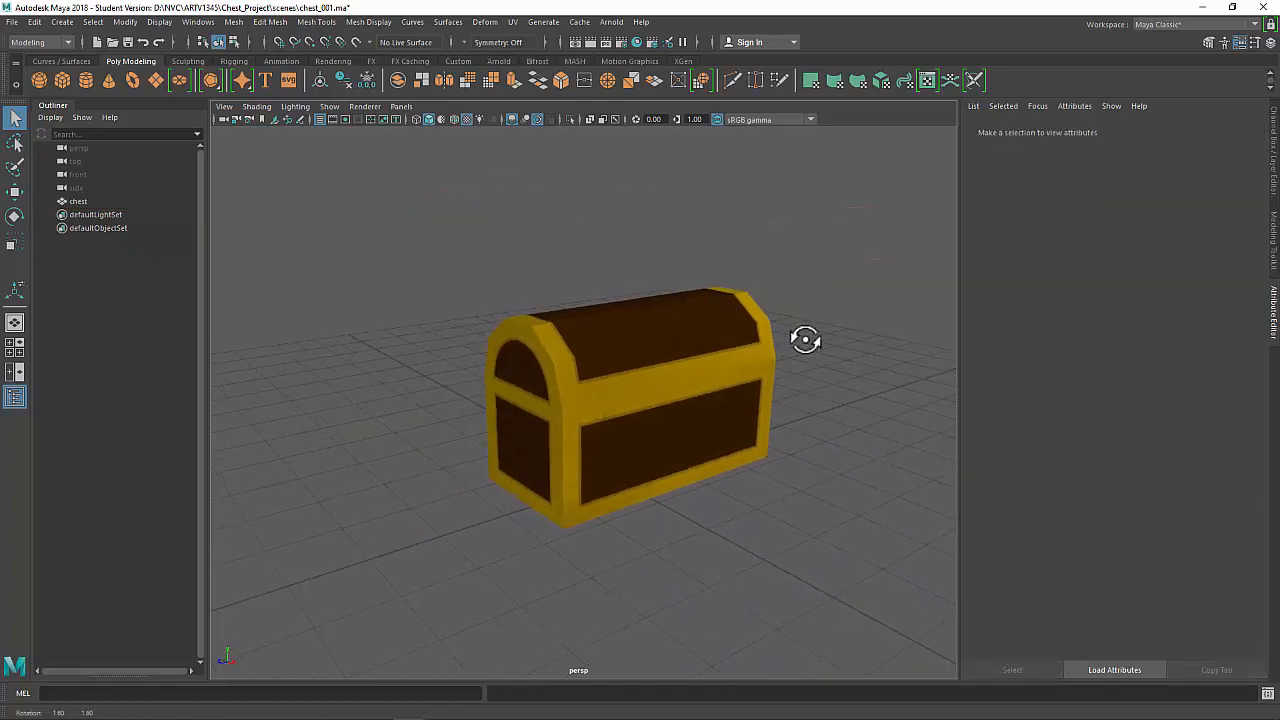
right_click_drag(620, 306, 875, 413, "alt")
left_click_drag(875, 413, 775, 374, "alt")
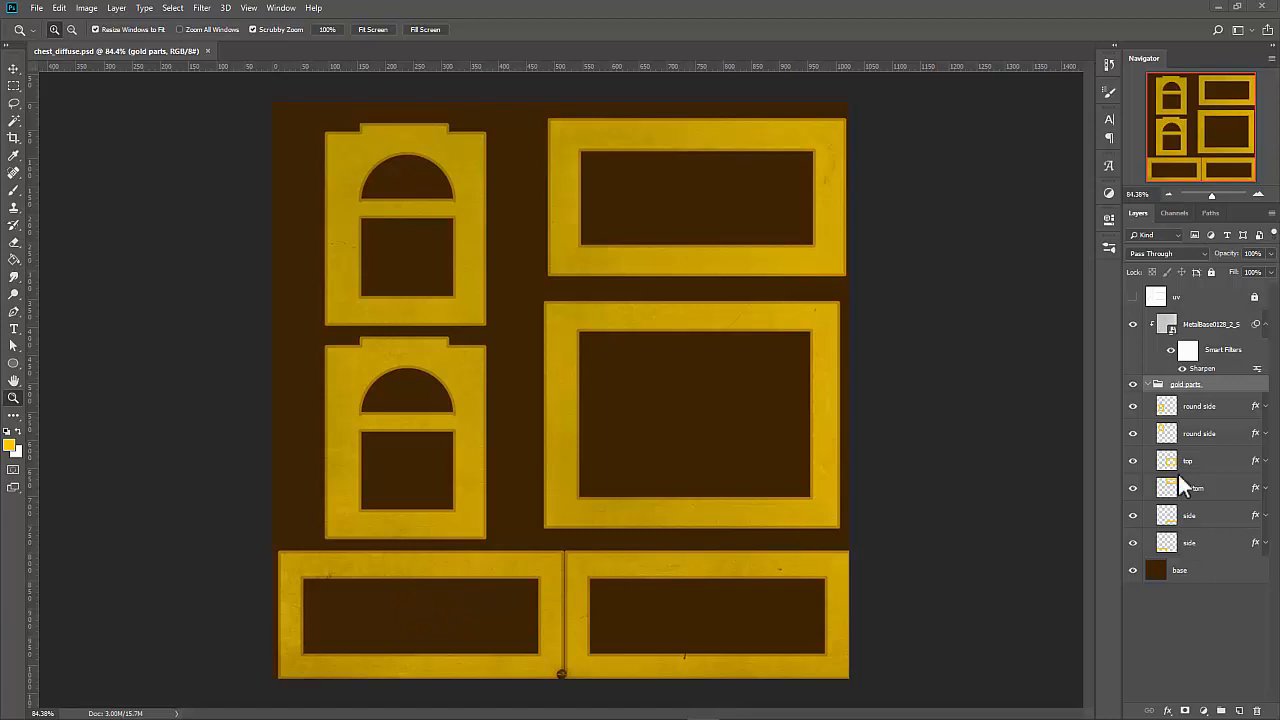
Switch back to Photoshop and add a new empty layer above the uppermost round side layer in the gold parts group.
left_click(1195, 413)
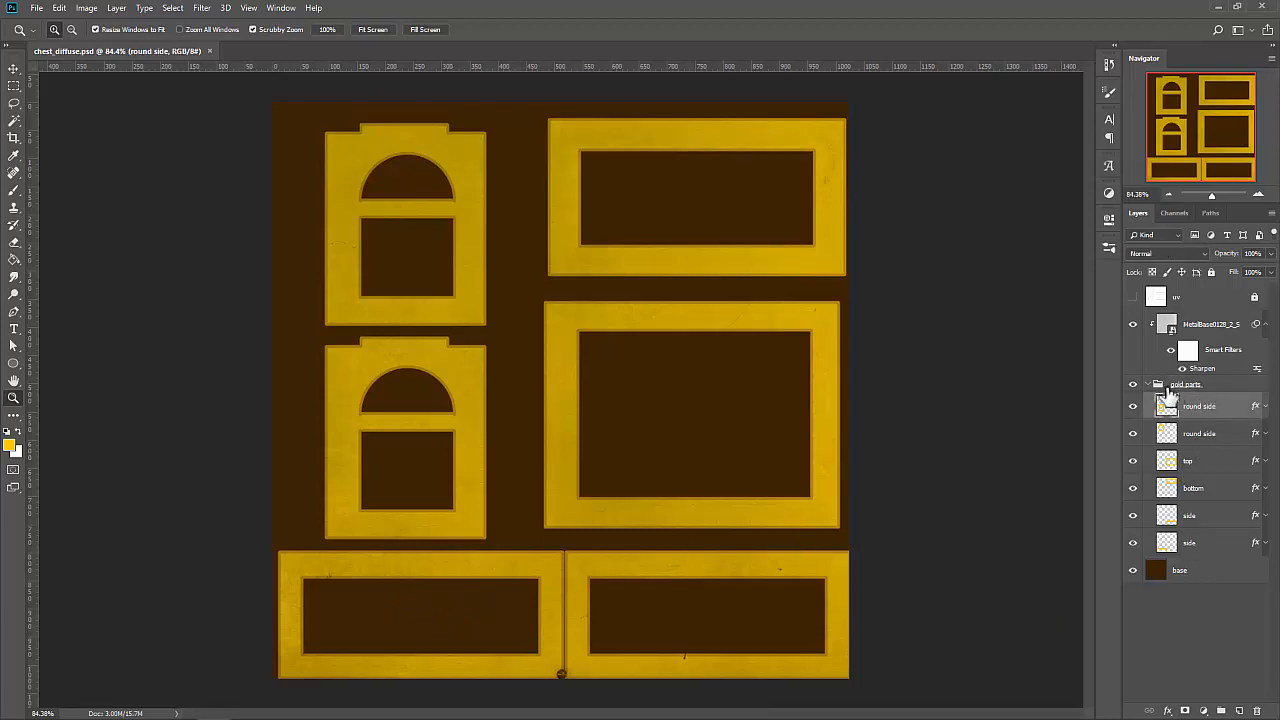
left_click(1240, 711)
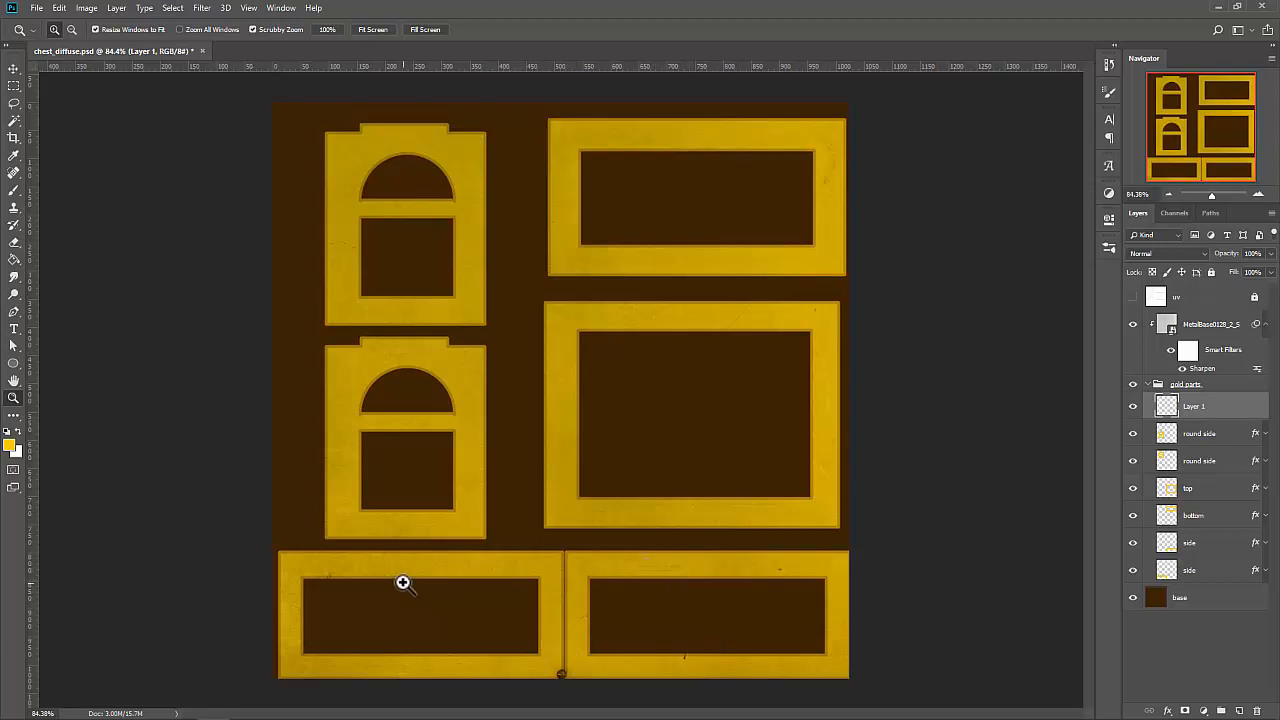
left_click_drag(402, 582, 426, 589)
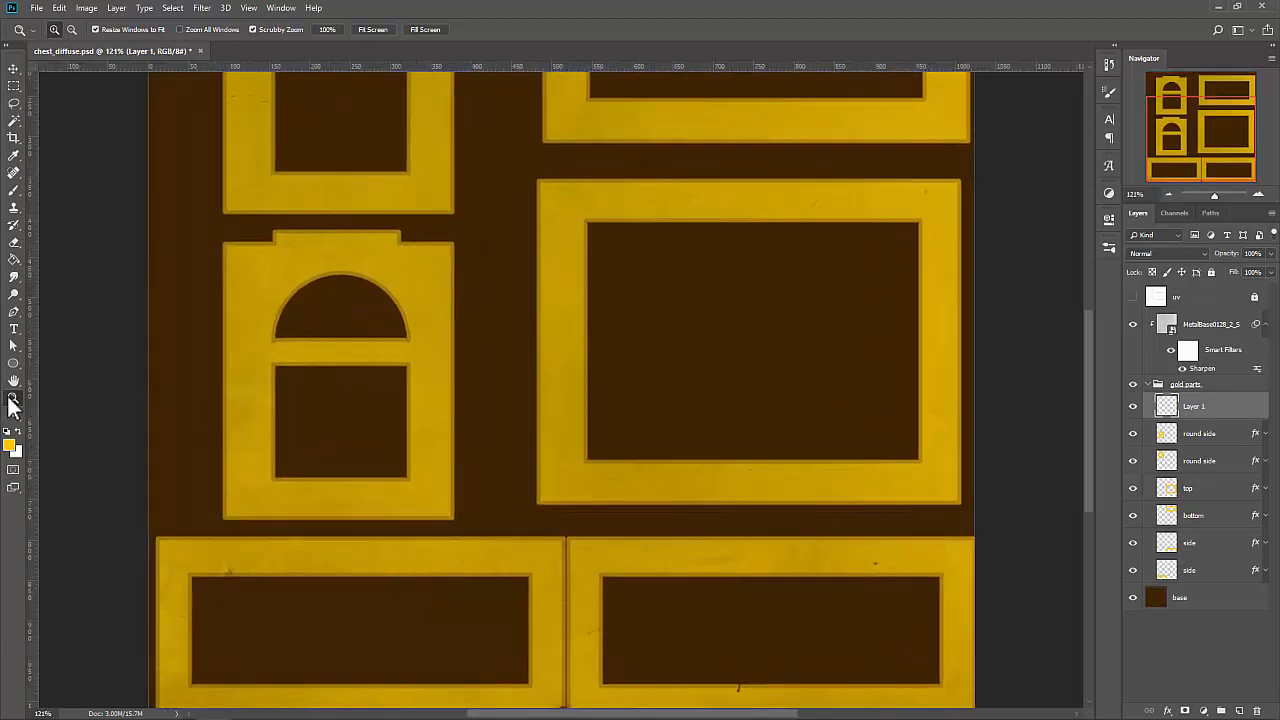
Fill a square selection with gold beneath the upper edge of the lower-left frame's dark panel, near its centre, and deselect.
left_click_drag(343, 583, 577, 417)
left_click_drag(574, 351, 578, 366)
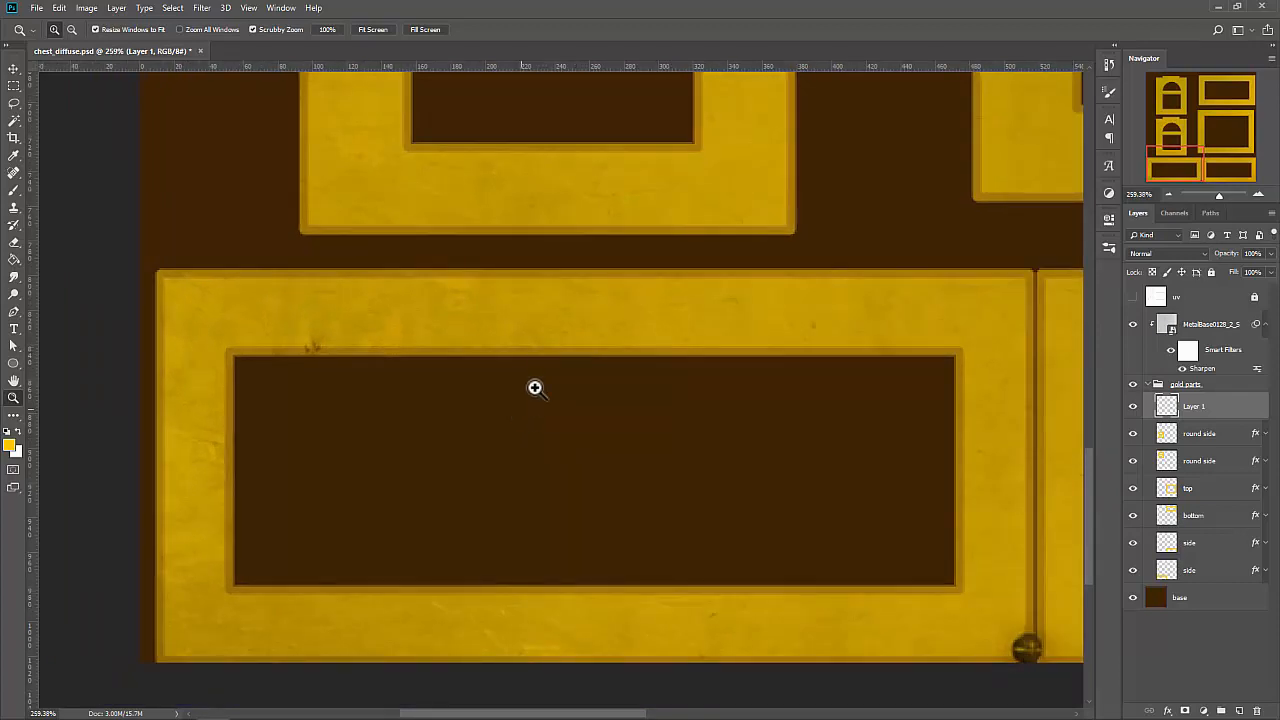
key("m")
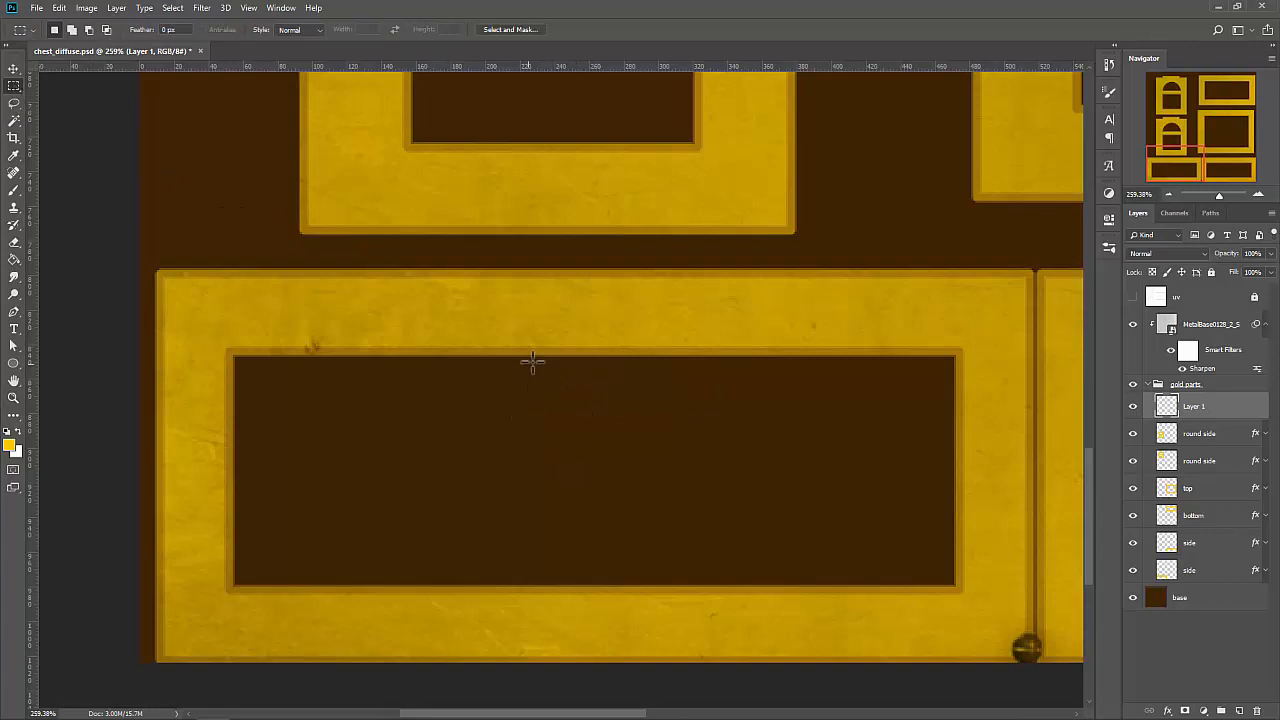
left_click_drag(538, 358, 635, 456)
left_click(15, 262)
left_click(572, 424)
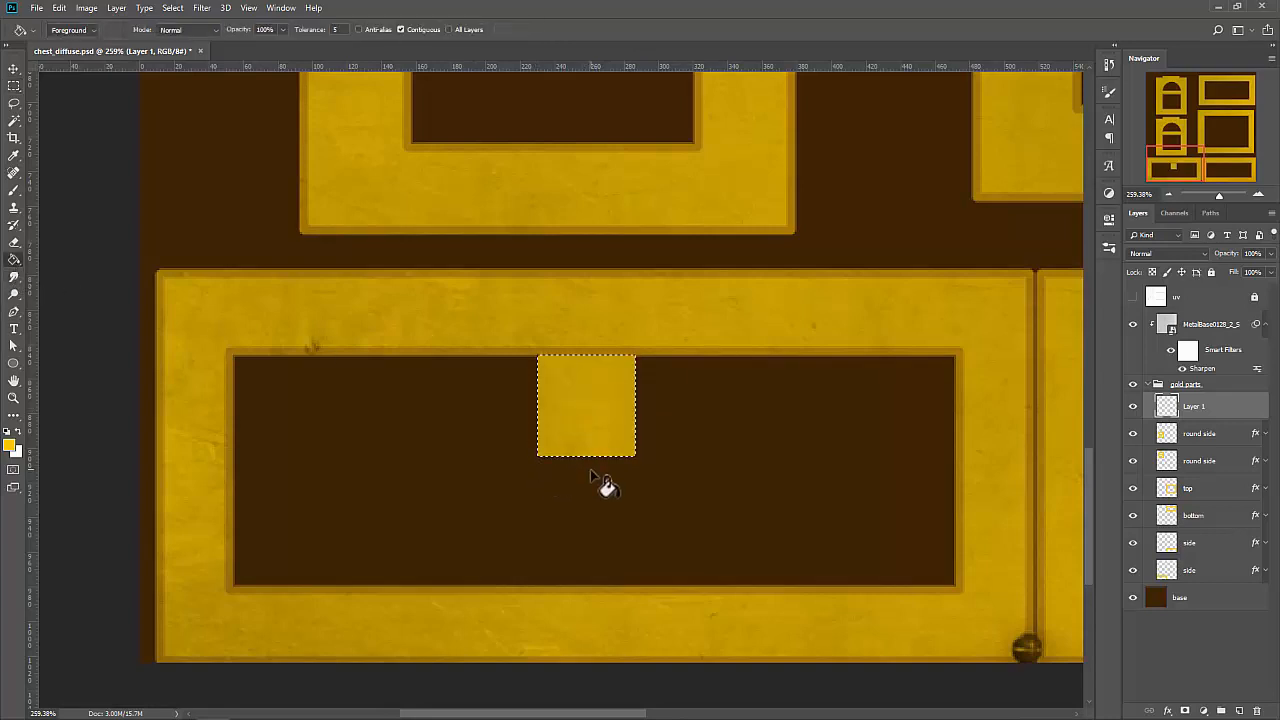
key("ctrl+d")
Try small horizontal nudges of the gold square to centre it within the dark panel.
key("v")
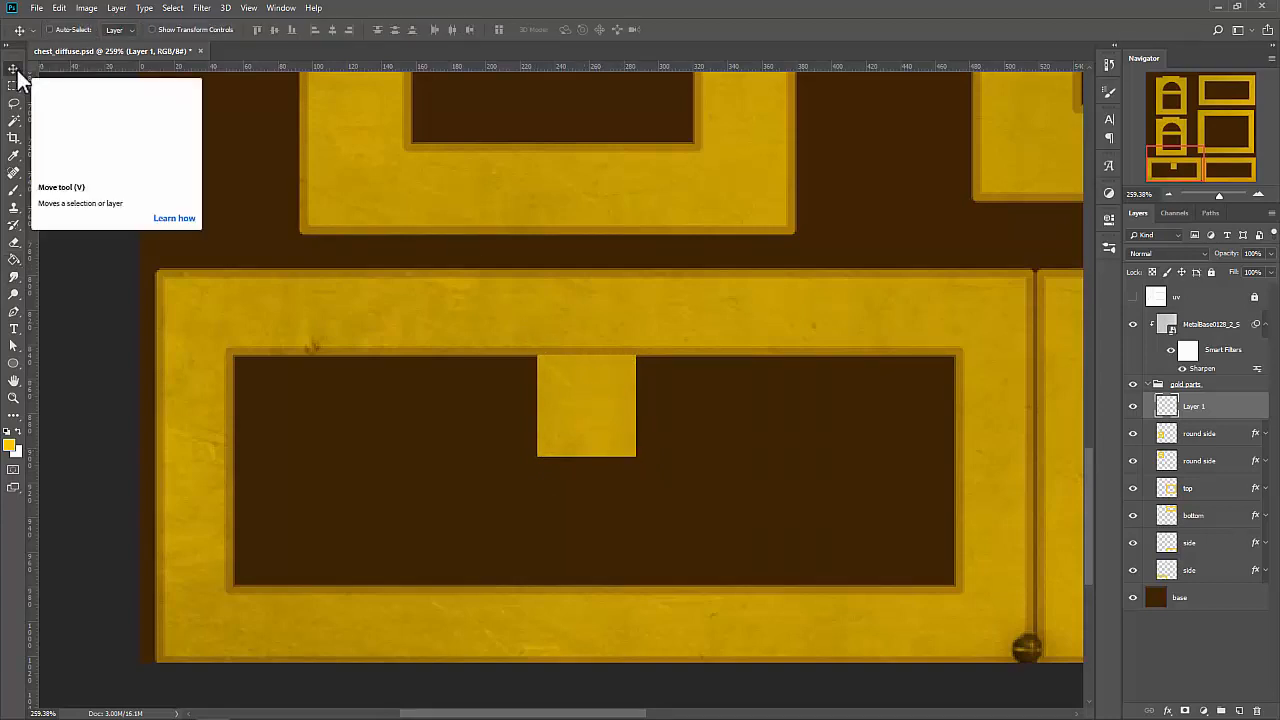
left_click_drag(589, 402, 598, 394)
key("Right")
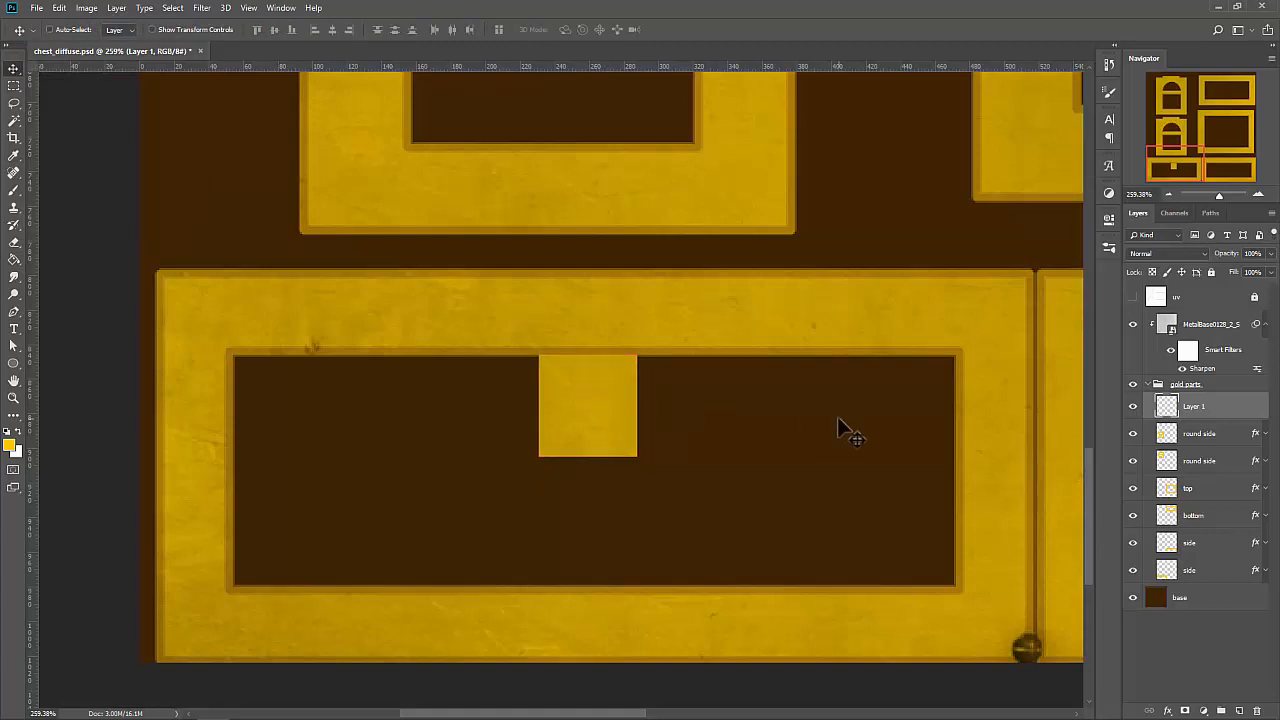
key("Left")
key("Left")
key("Right")
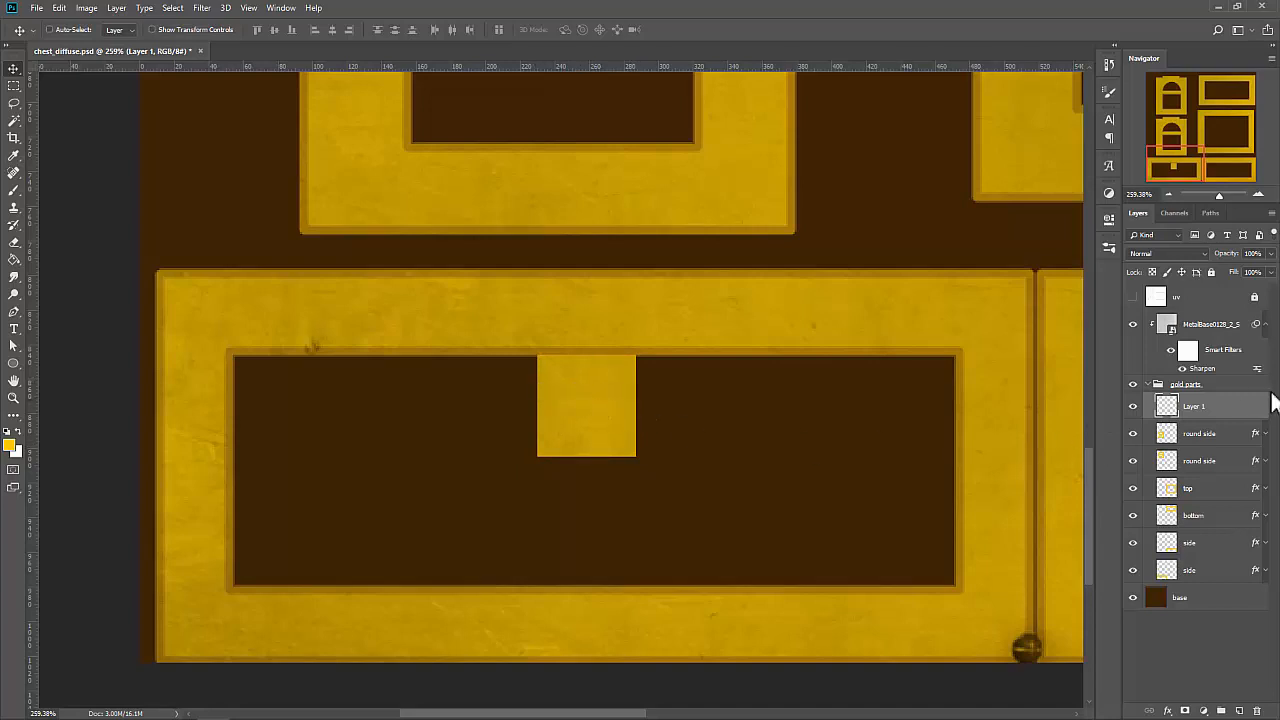
Add a Bevel & Emboss effect to the square's layer, reset it to defaults, and set Depth to 157% and Size to 5 px.
double_click(1235, 417)
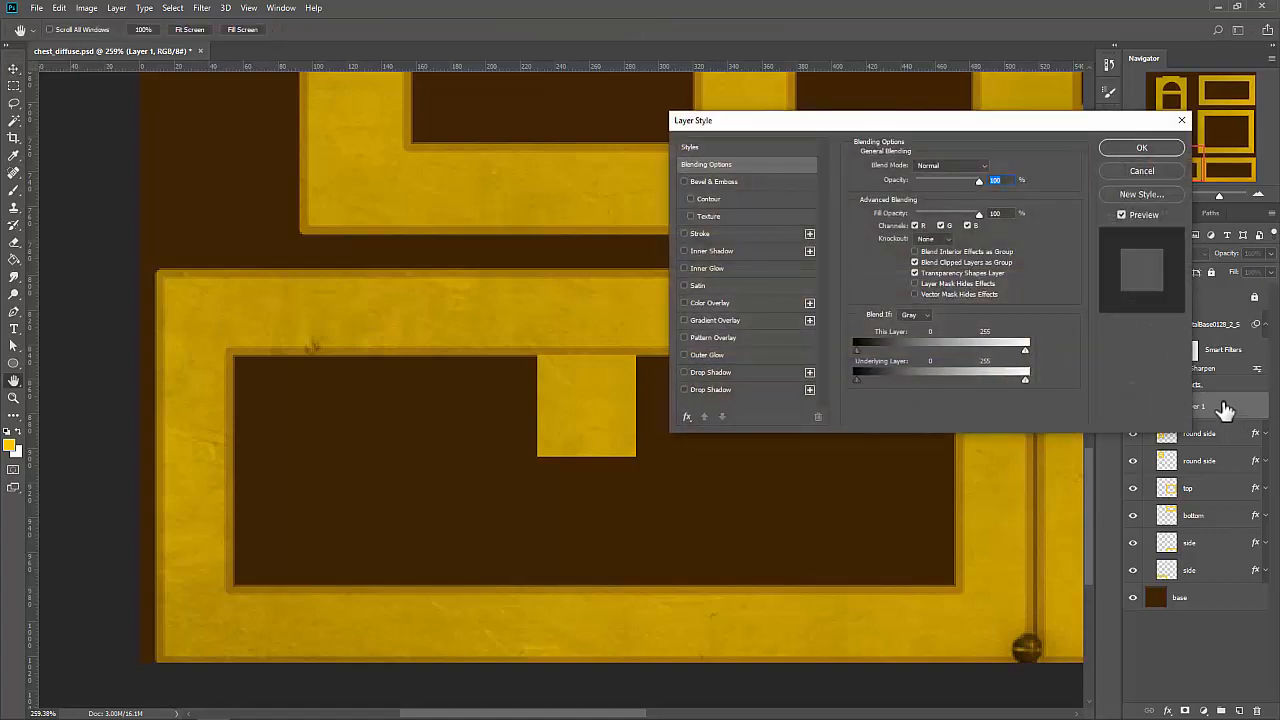
left_click(685, 181)
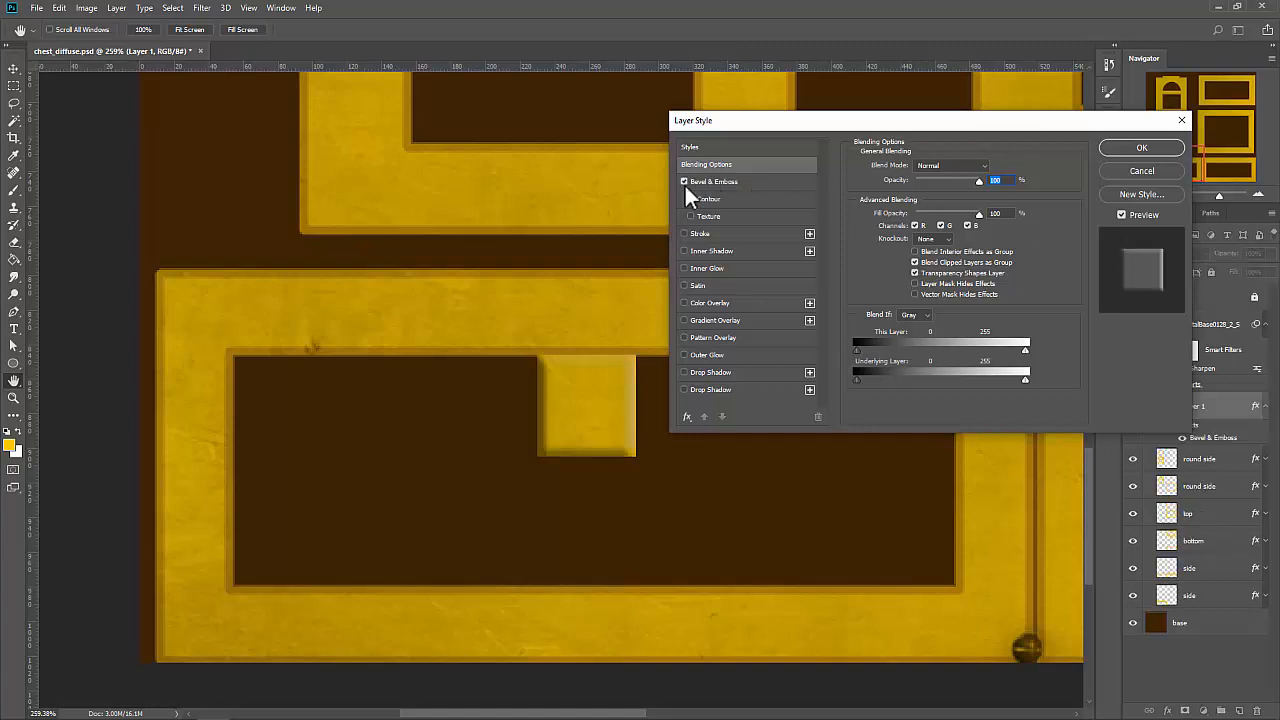
left_click(700, 182)
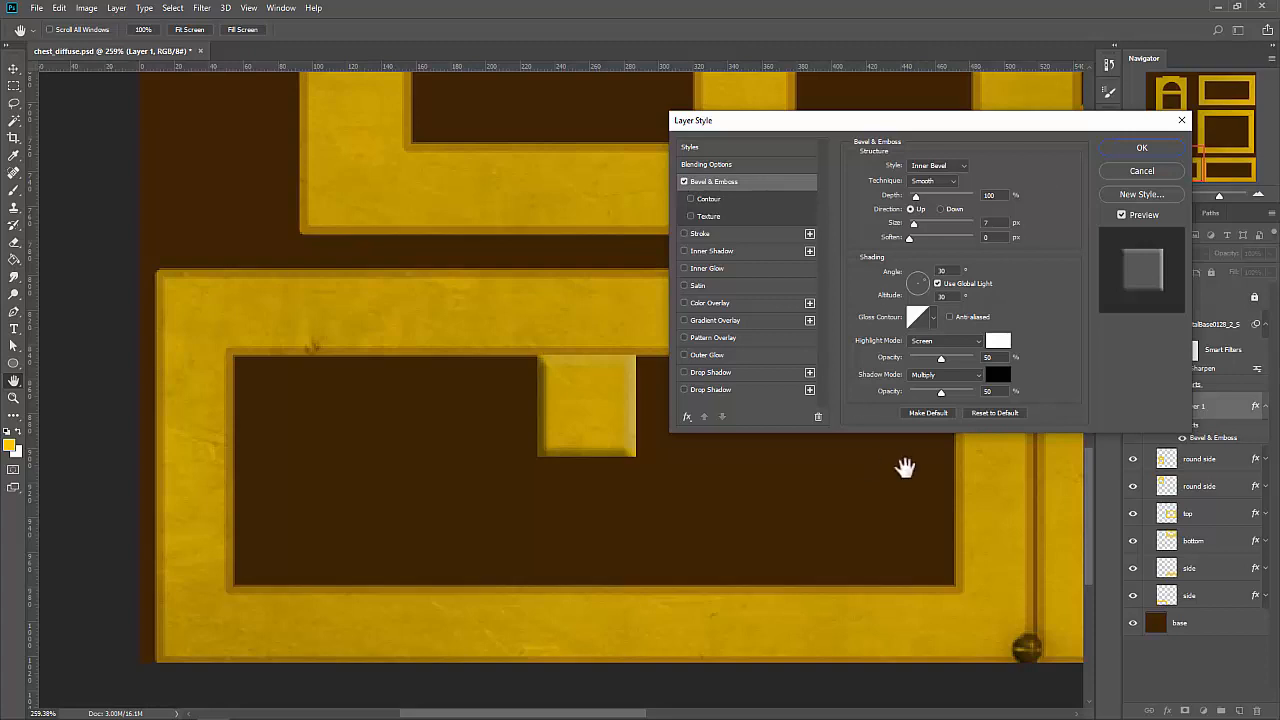
left_click(984, 412)
left_click_drag(913, 194, 903, 240)
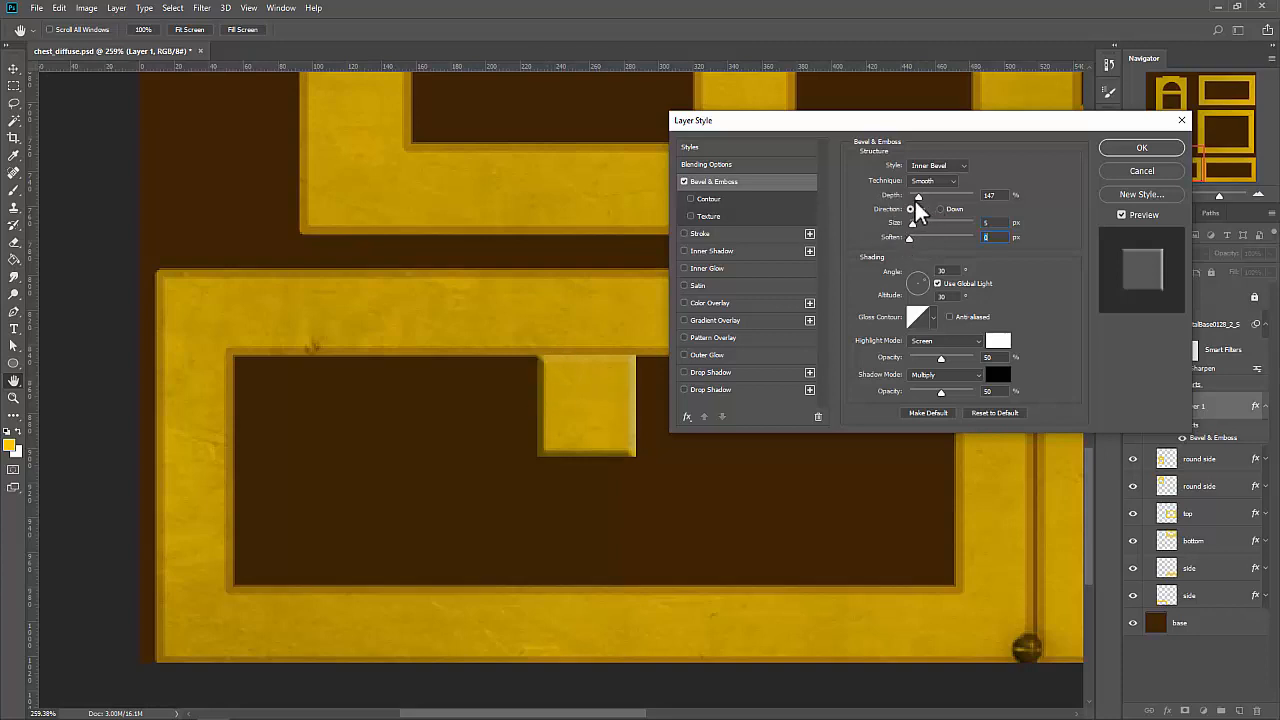
Change the bevel's highlight colour to a pale yellow and apply the layer style.
left_click(996, 342)
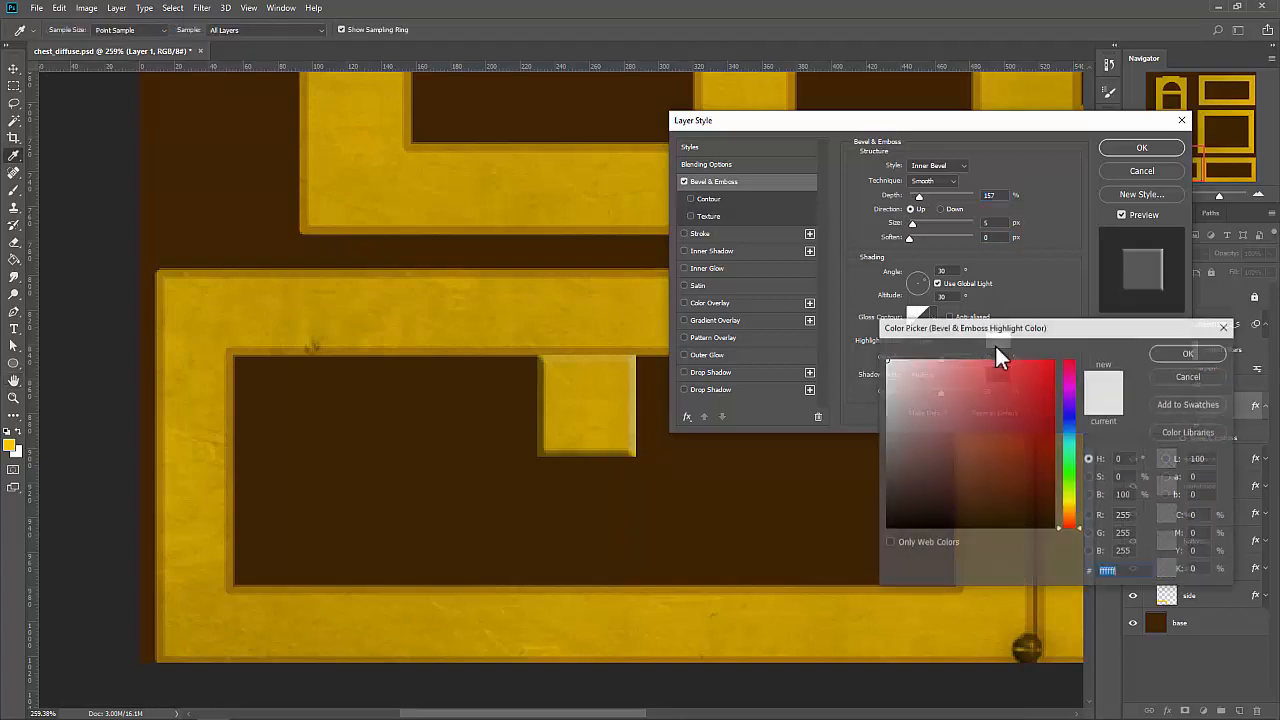
left_click(1067, 500)
left_click(1035, 360)
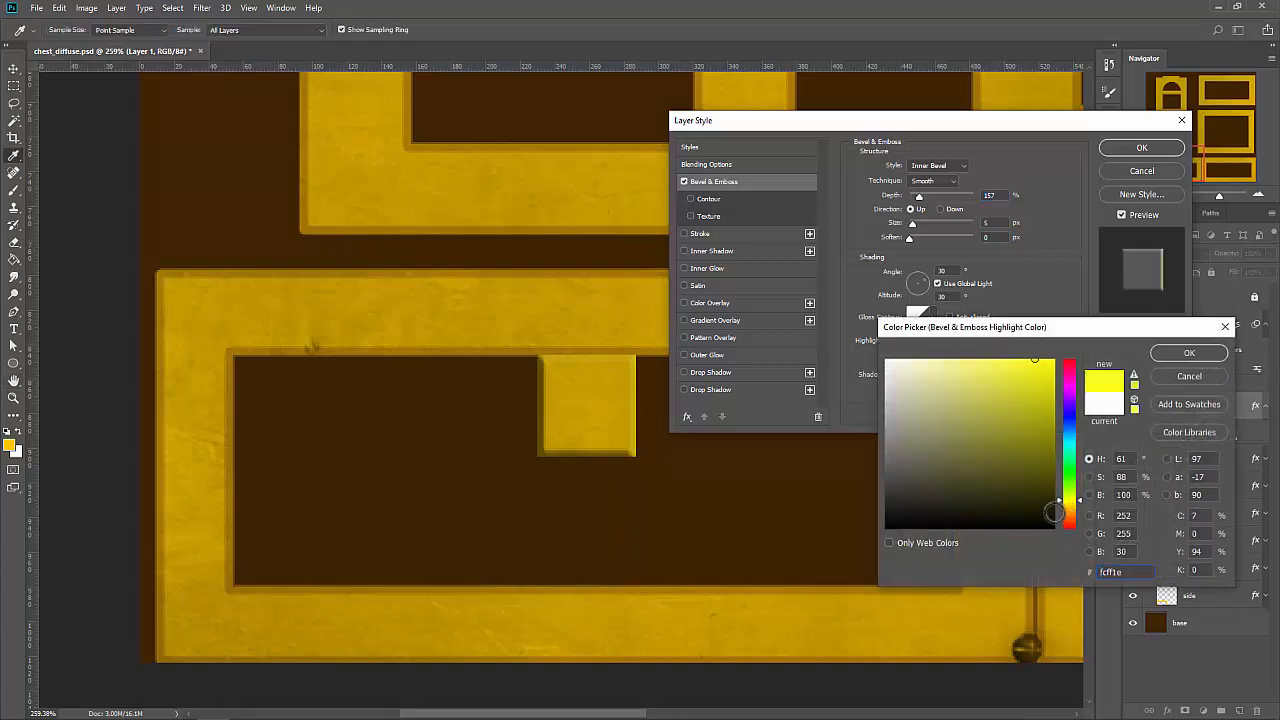
left_click(1068, 506)
mouse_move(1032, 452)
left_mouse_down()
mouse_move(1008, 354)
mouse_move(975, 358)
mouse_move(967, 384)
mouse_move(955, 346)
left_mouse_up()
left_click(1200, 353)
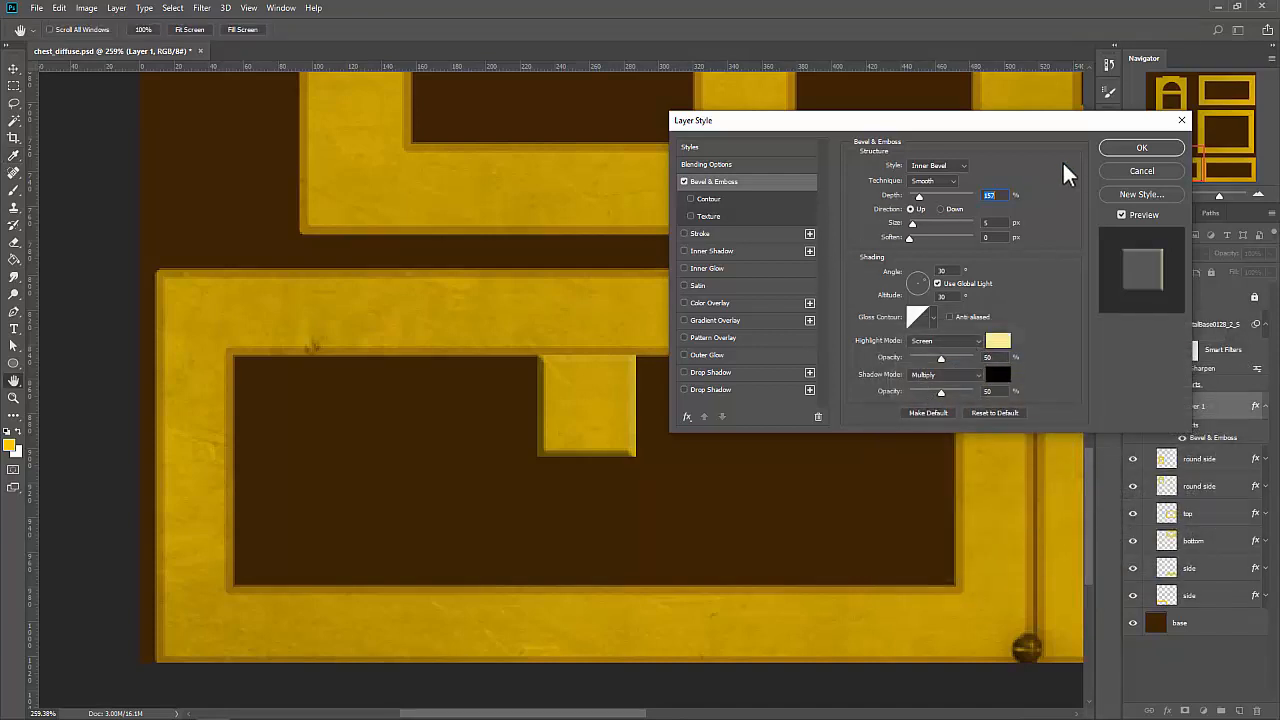
left_click(1140, 148)
key("v")
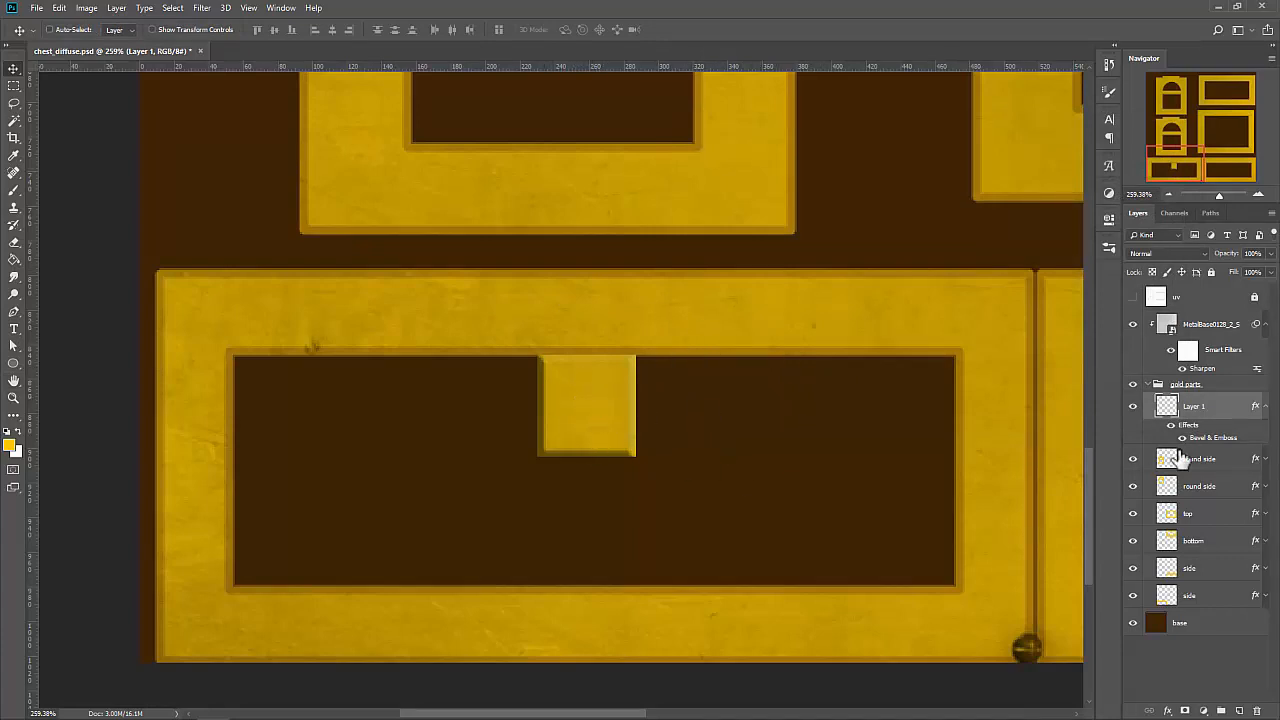
Add a new empty layer above the bevelled square's layer and activate the Brush tool.
left_click(1239, 710)
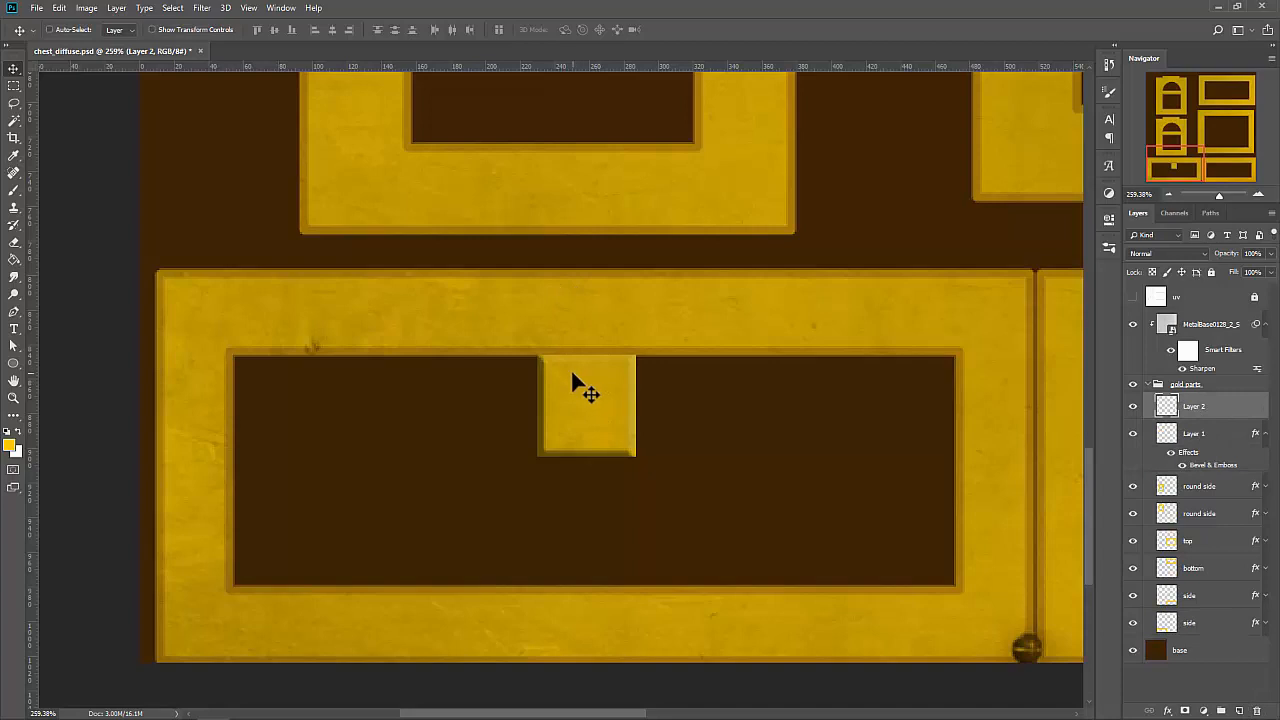
key("b")
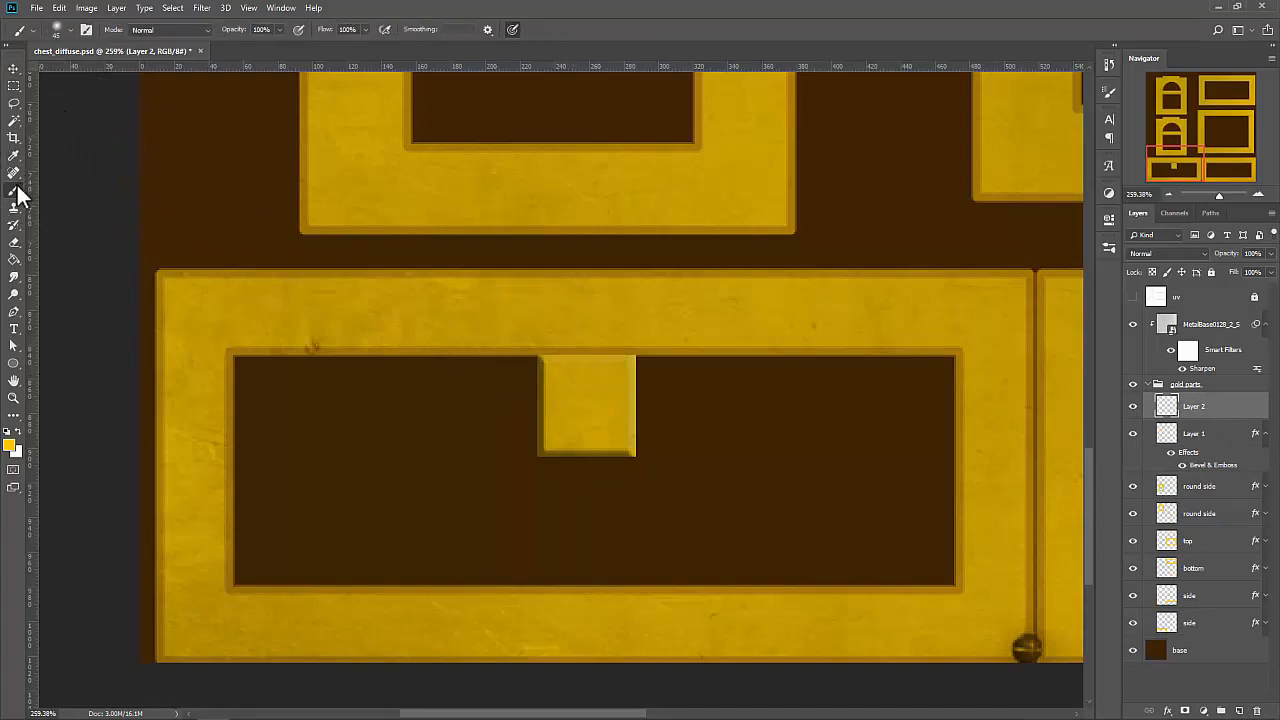
Try soft brush marks over the square and the dark panel, undoing each one.
mouse_move(580, 389)
left_mouse_down()
mouse_move(574, 430)
mouse_move(637, 540)
mouse_move(694, 549)
left_mouse_up()
key("ctrl+z")
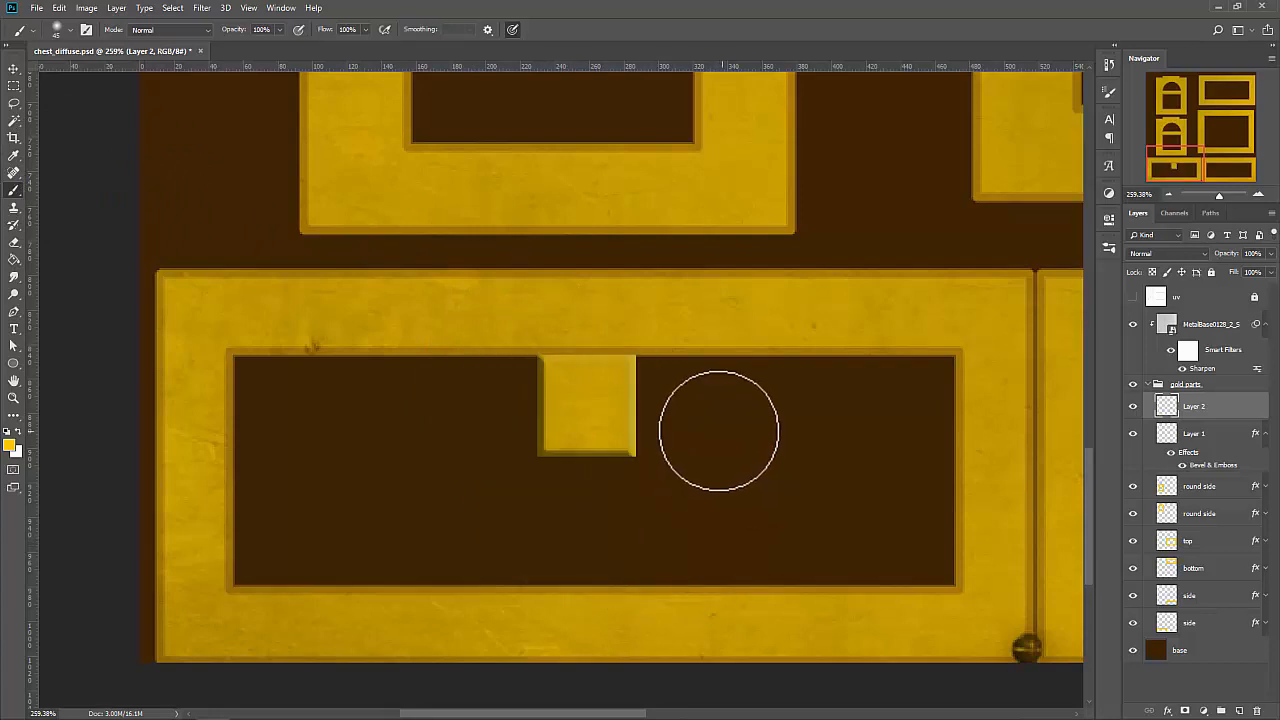
left_click(718, 431)
key("ctrl+z")
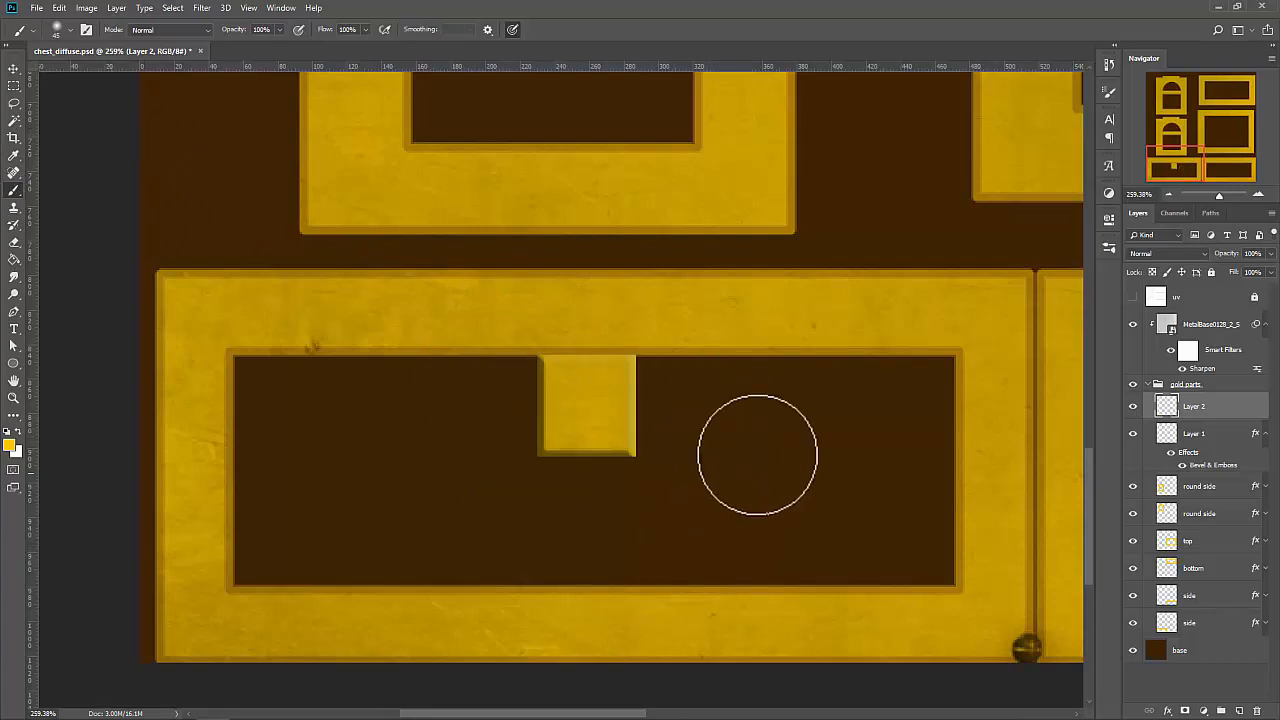
mouse_move(757, 455)
left_mouse_down()
mouse_move(729, 423)
mouse_move(726, 443)
left_mouse_up()
key("ctrl+z")
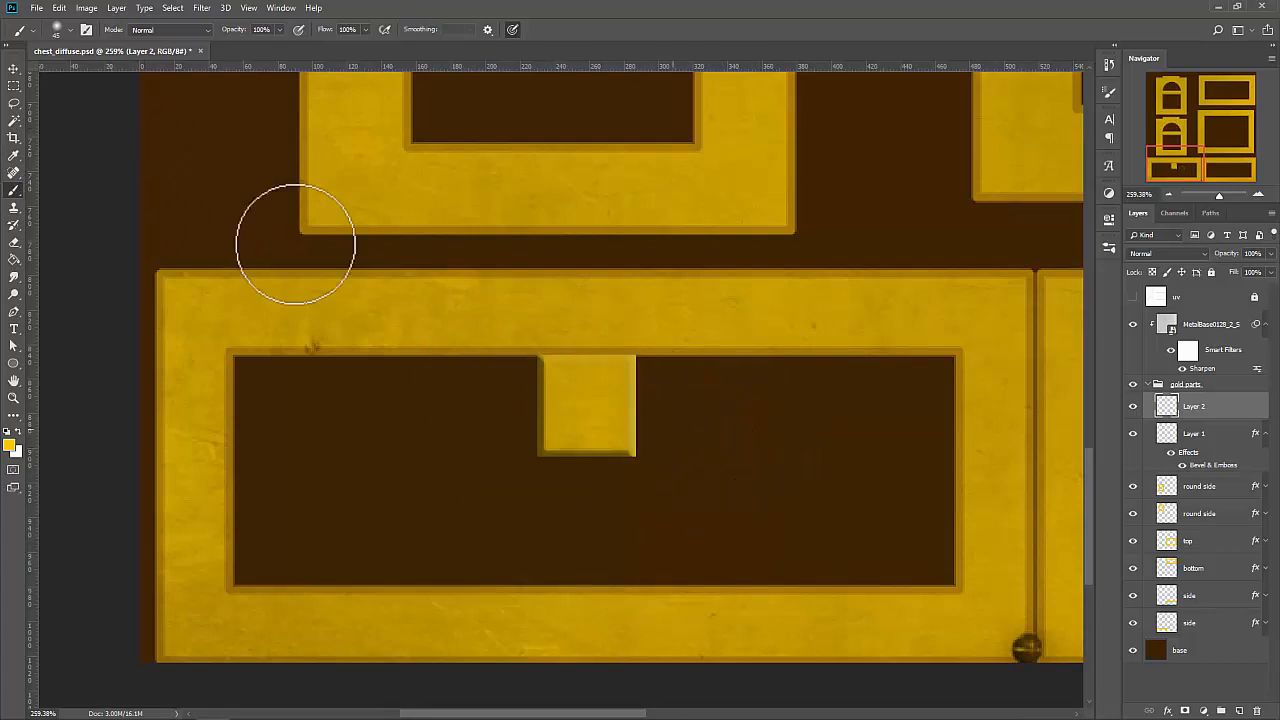
Choose the Hard Round brush preset from the general brushes.
left_click(65, 28)
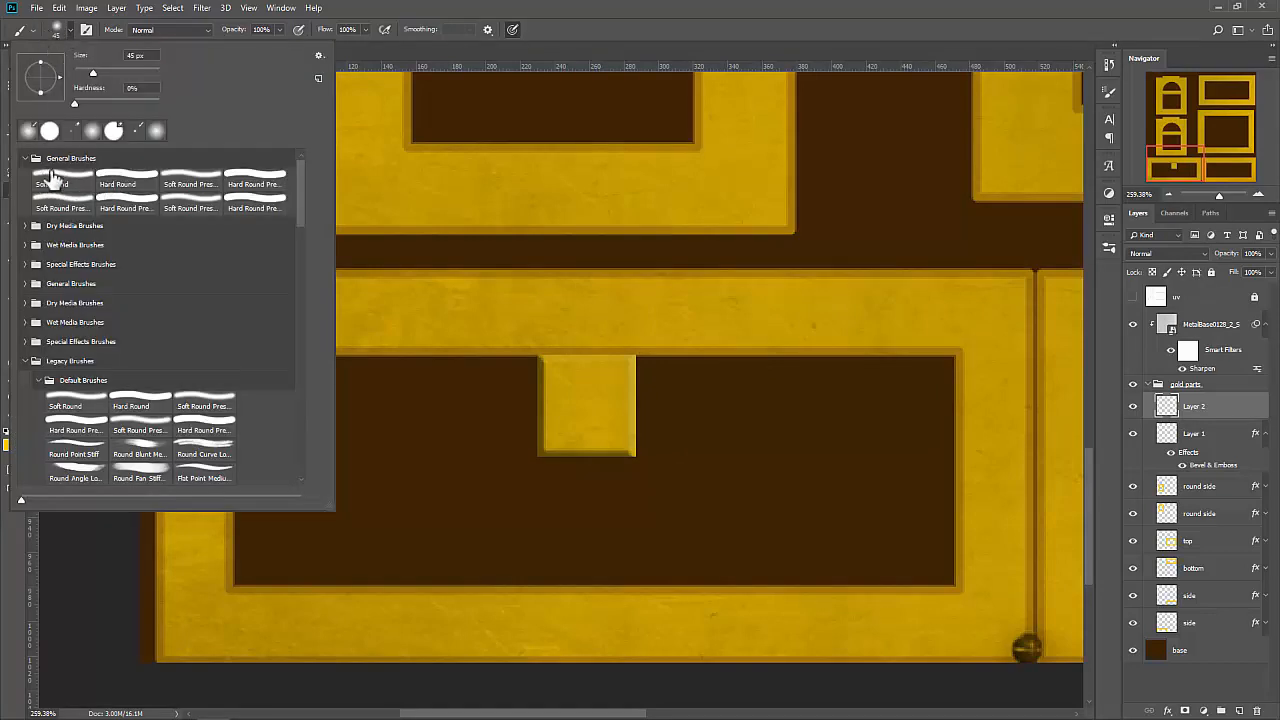
left_click(120, 182)
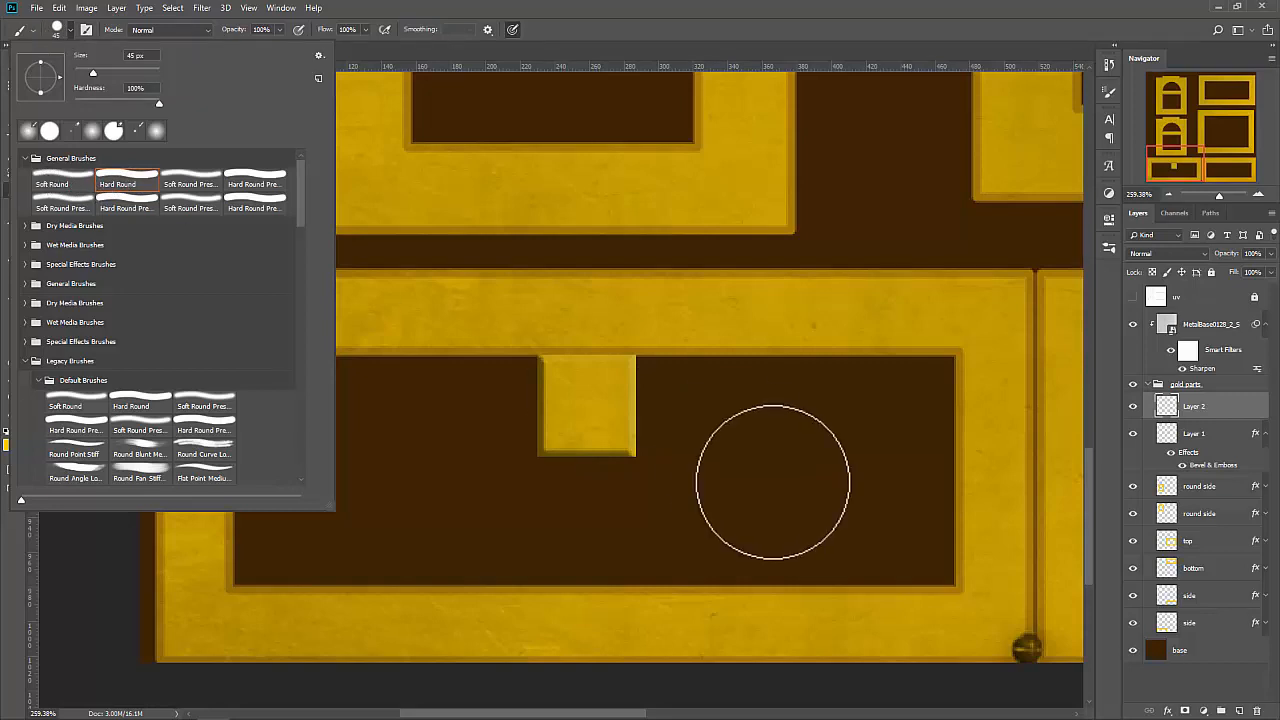
Try gold dabs and diagonal strokes with the hard brush across the dark panel and undo them all.
left_click(755, 428)
left_click(754, 433)
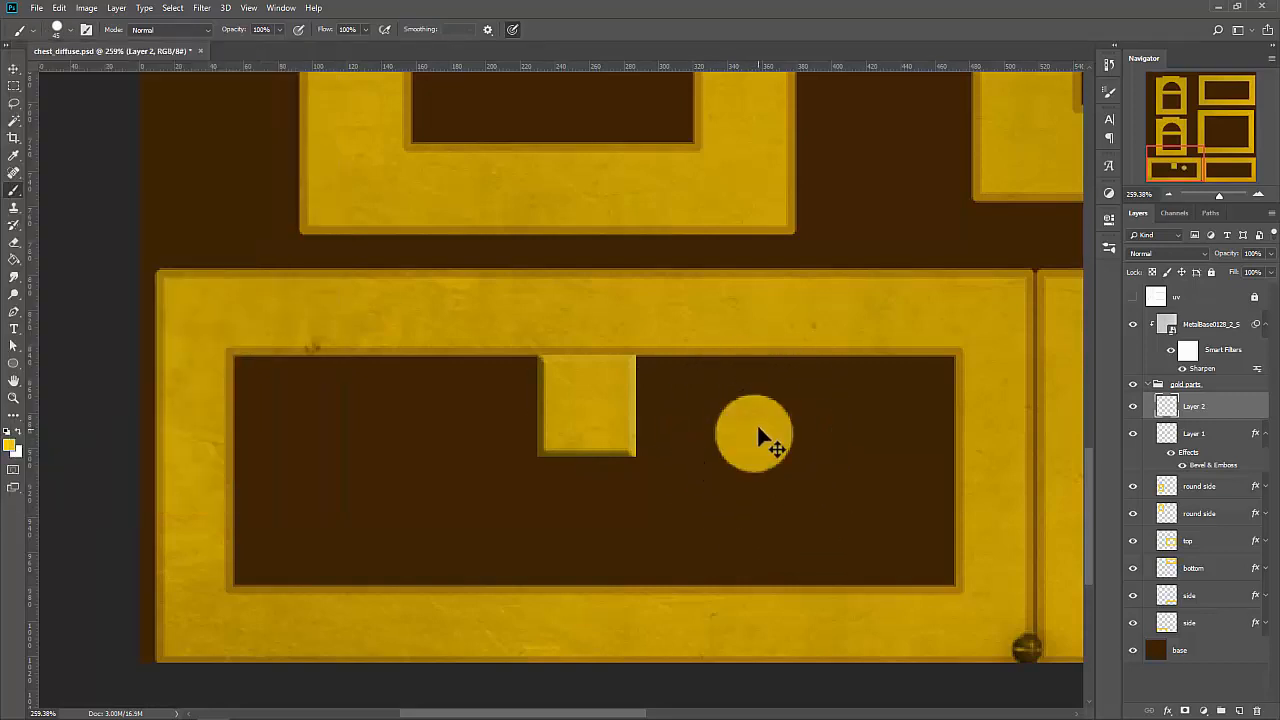
key("ctrl+z")
key("bracketright")
key("bracketright")
key("bracketright")
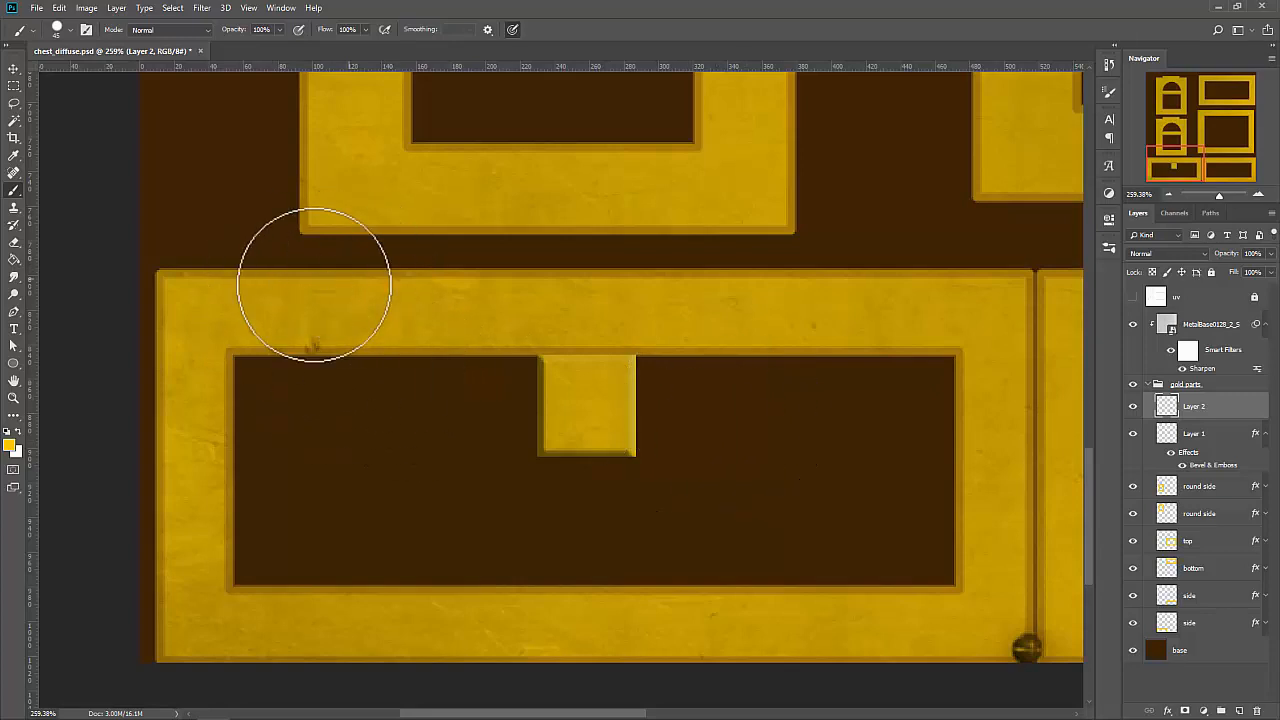
left_click(480, 446)
key("ctrl+z")
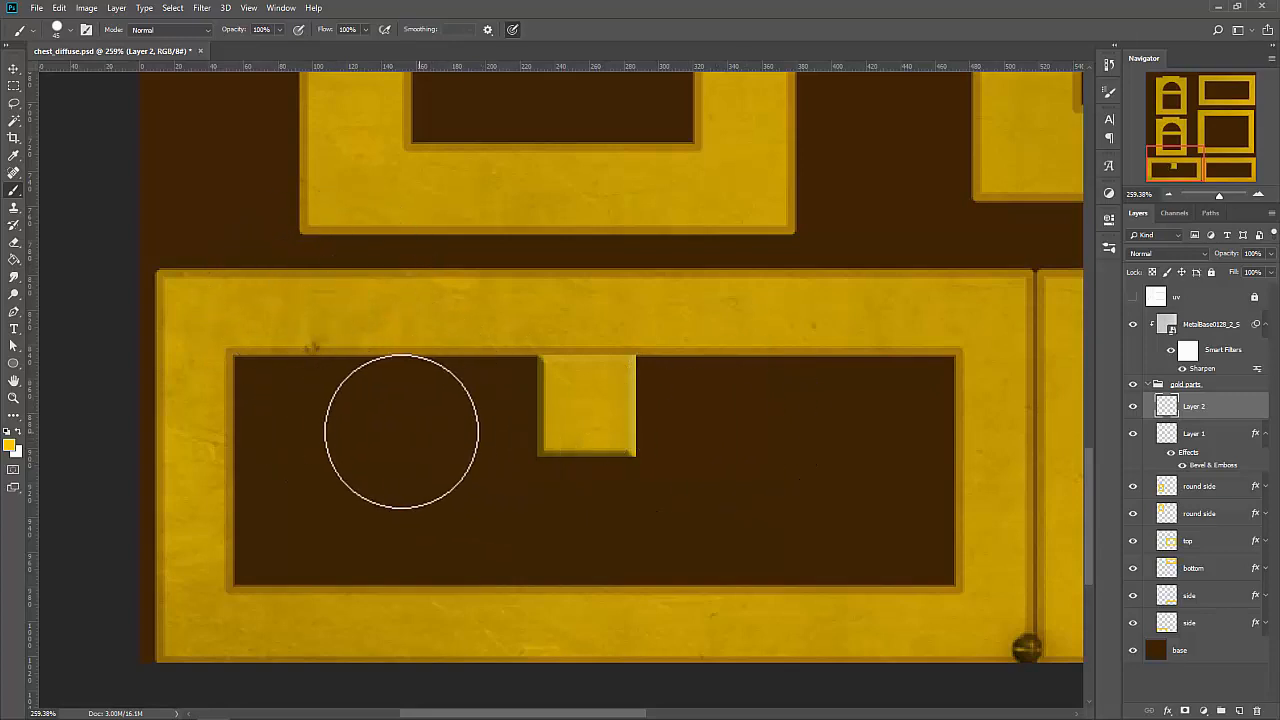
left_click_drag(350, 477, 388, 543)
left_click_drag(383, 384, 455, 456)
left_click_drag(470, 338, 600, 491)
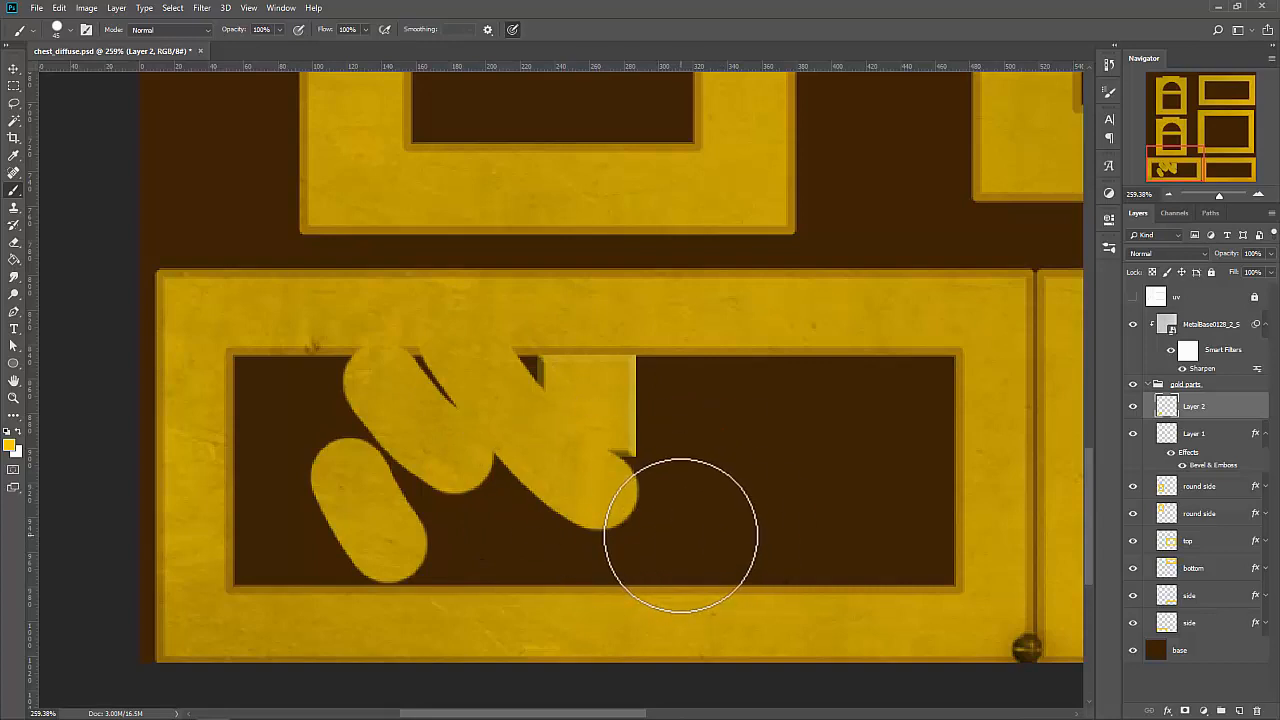
key("ctrl+z")
key("ctrl+z")
key("ctrl+z")
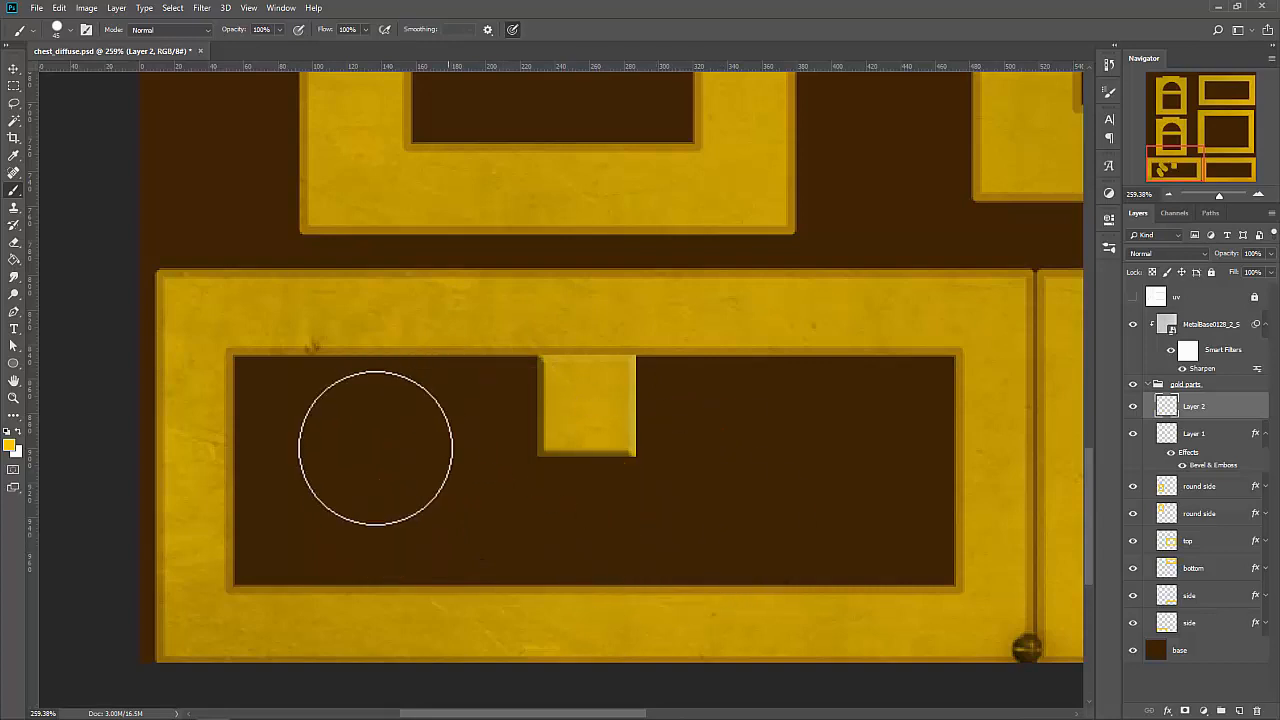
left_click(60, 9)
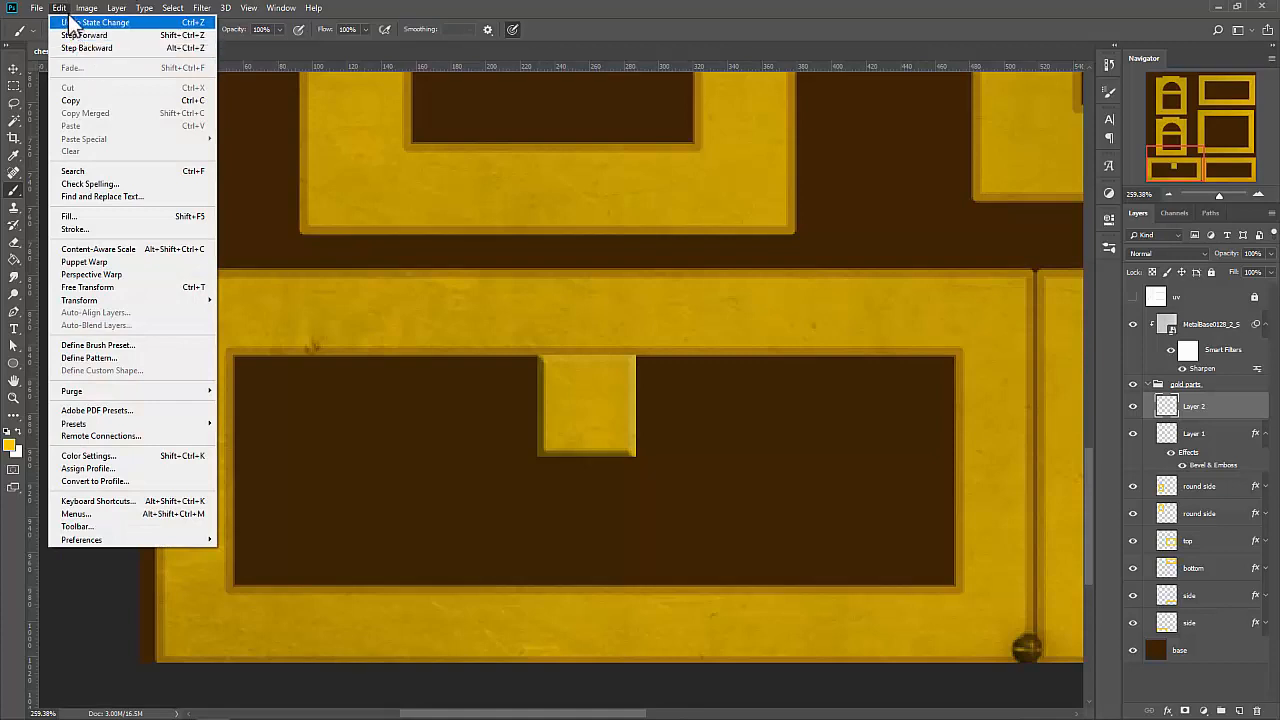
left_click(80, 23)
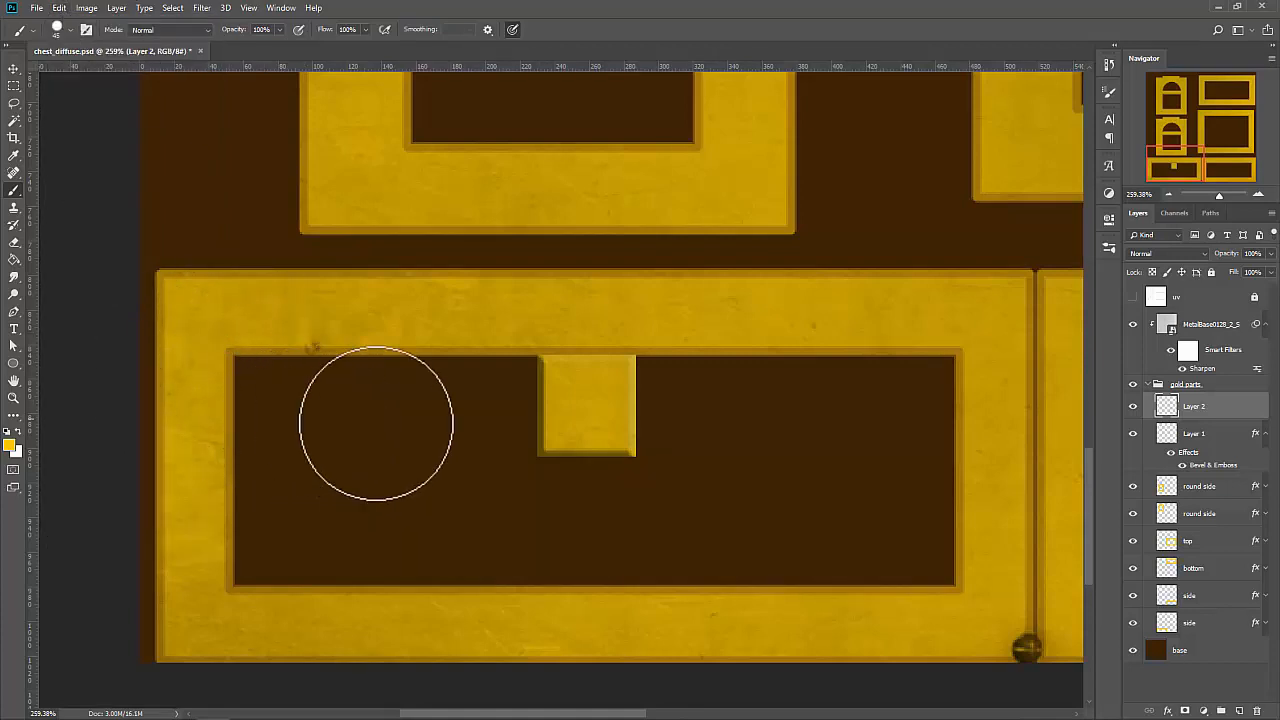
Set the foreground colour to a darker orange-gold based on the frame's edge shade and return to the brush.
left_click(10, 446)
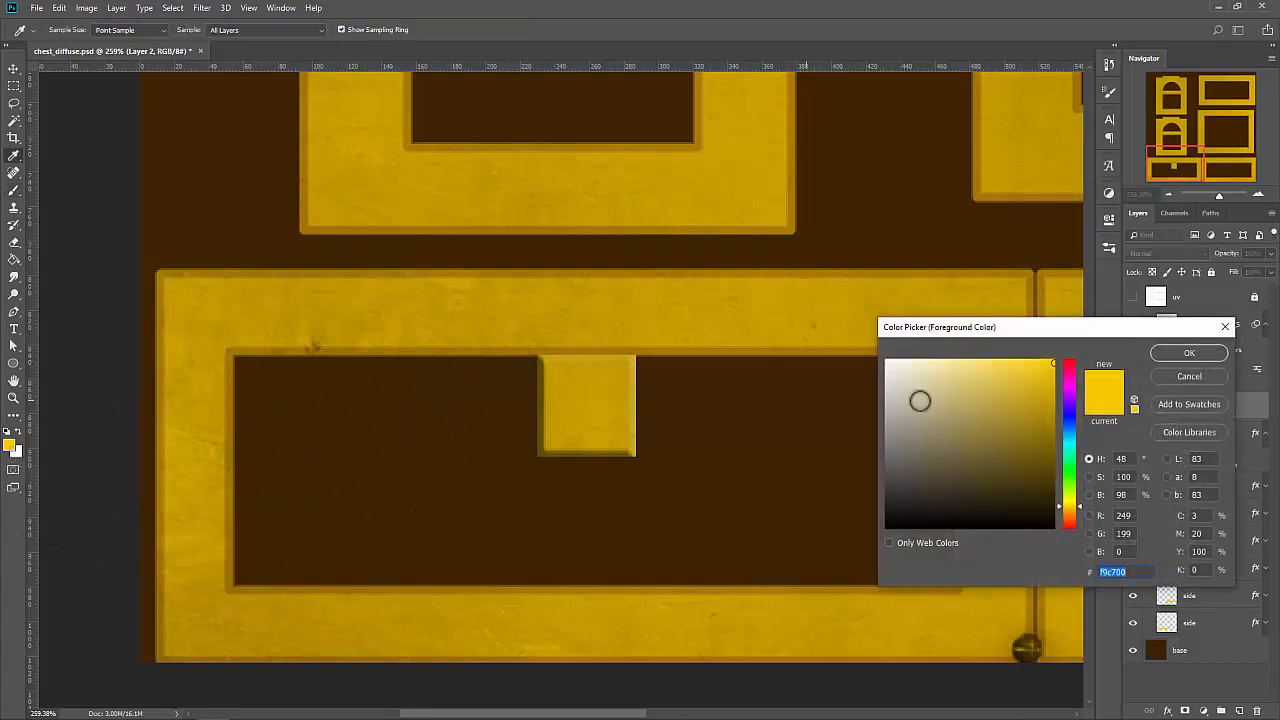
left_click(585, 285)
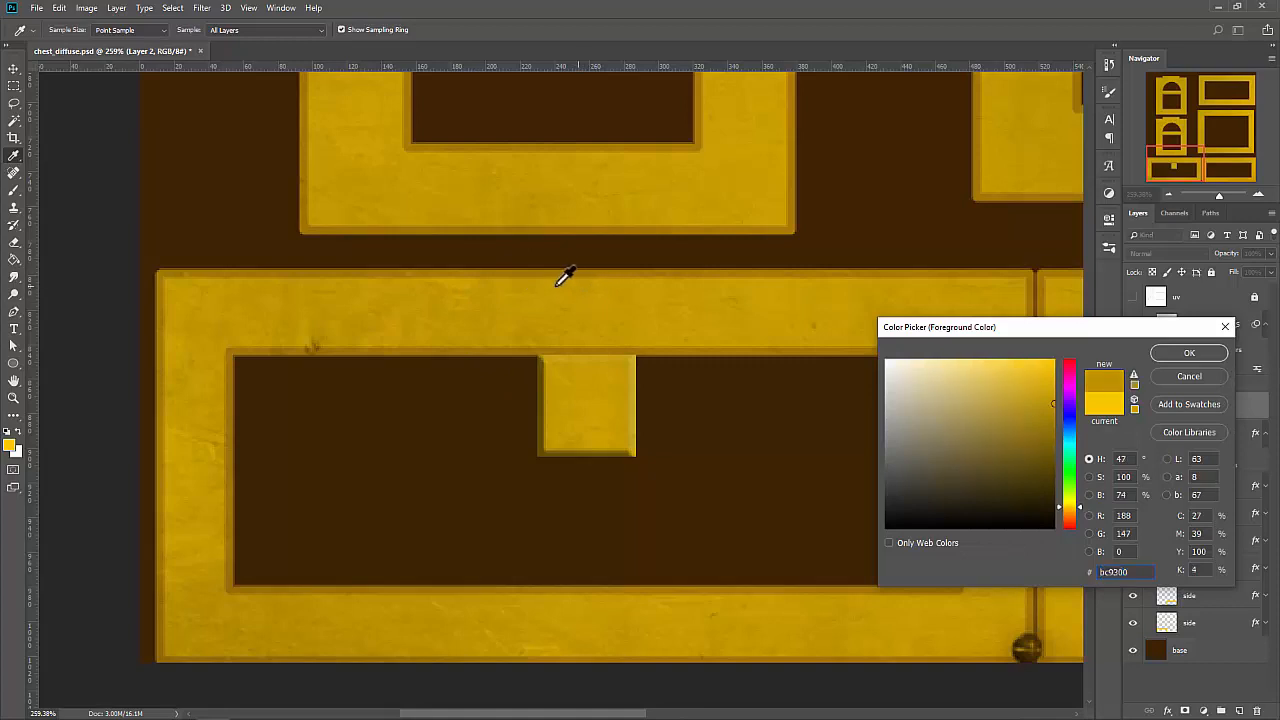
left_click(570, 282)
left_click(577, 270)
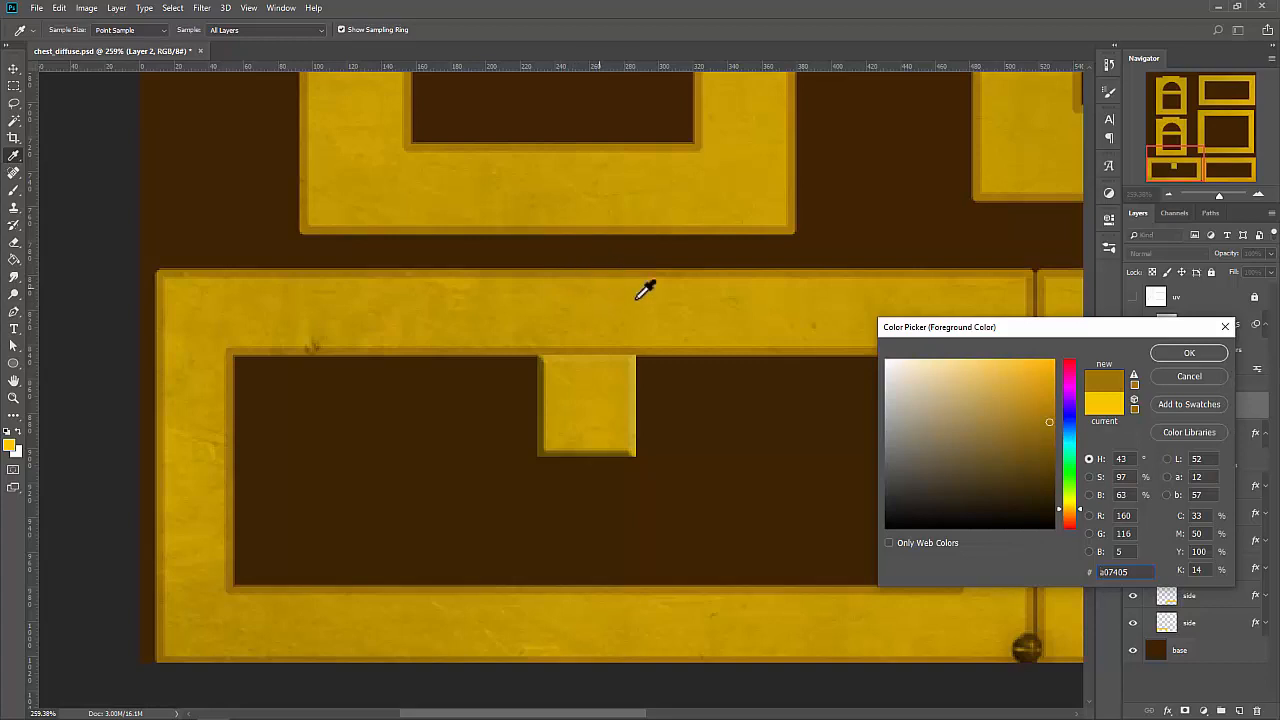
left_click(1045, 418)
left_click(1187, 354)
key("b")
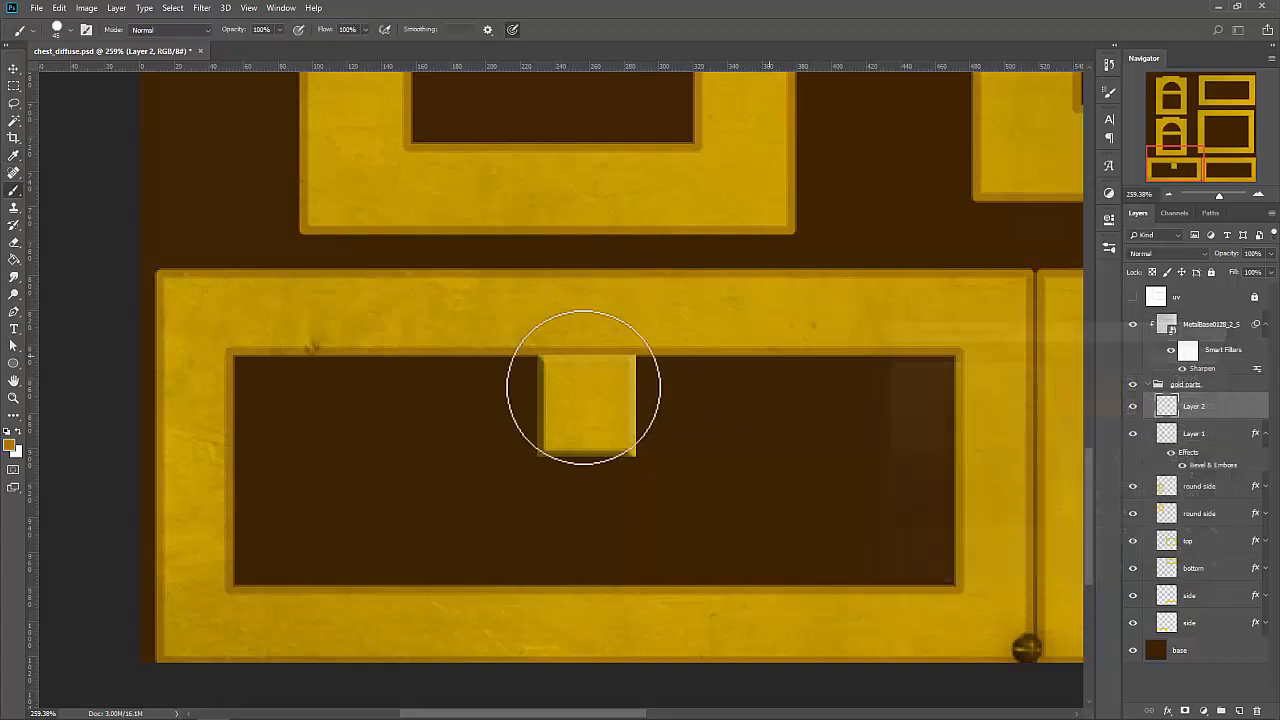
Set the hard brush size to 20 px and stamp one dark gold dot in the upper middle of the bevelled square.
left_click(65, 38)
left_click(81, 66)
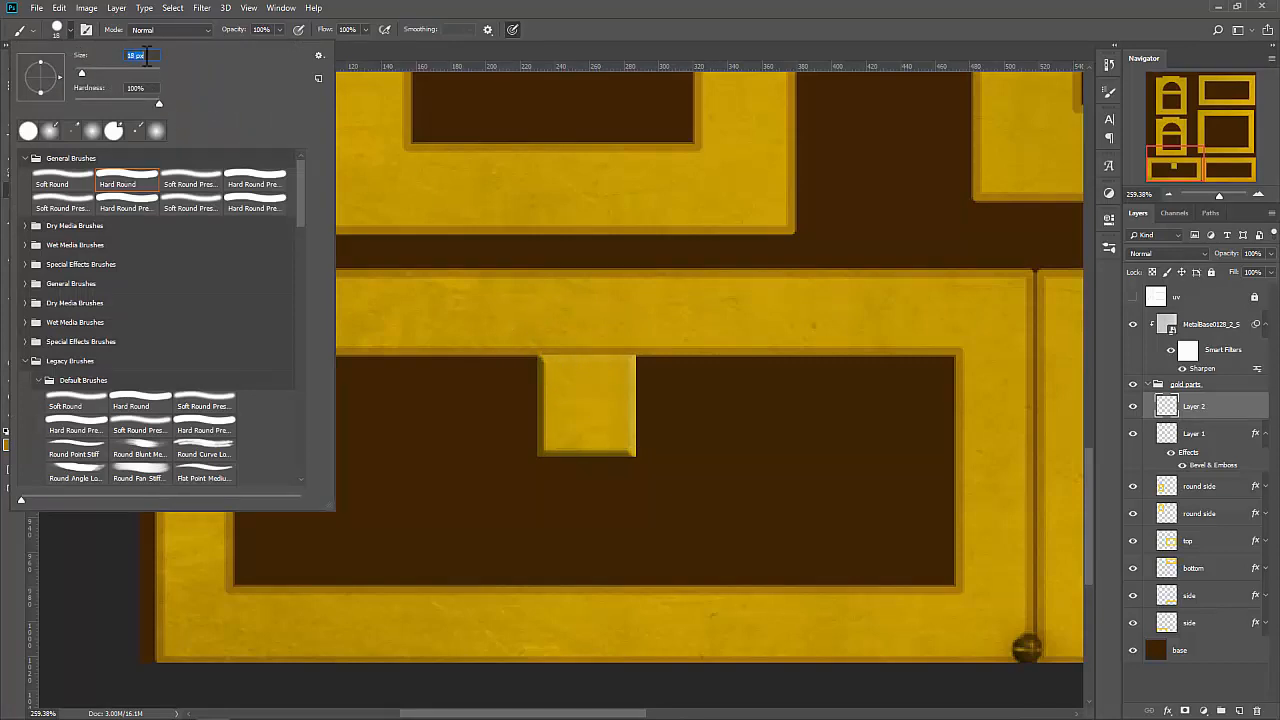
type("20")
key("Return")
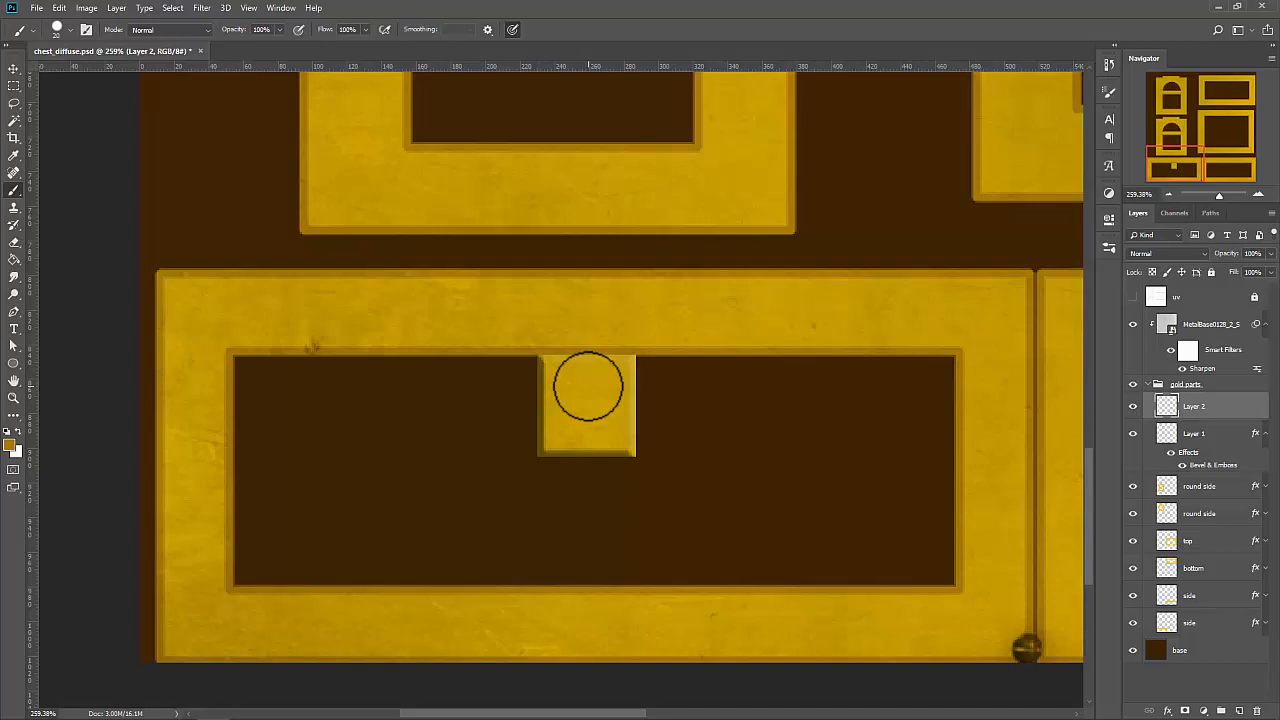
left_click(588, 387)
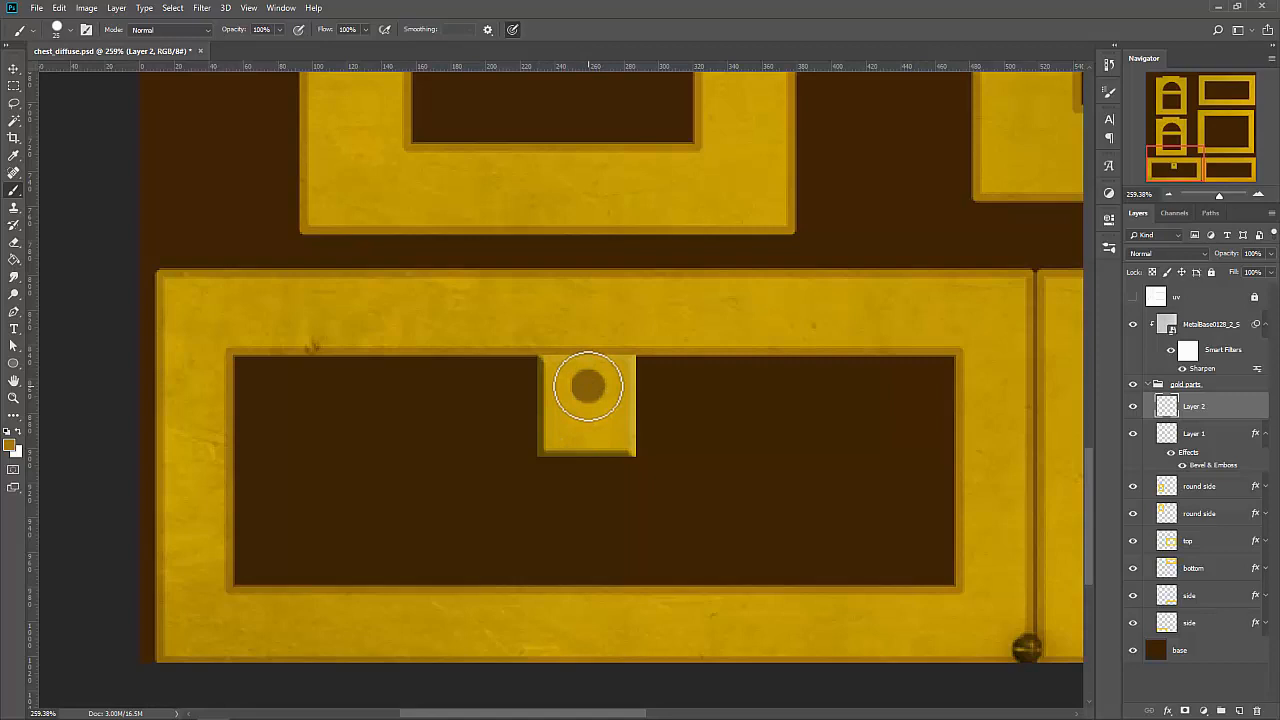
Enlarge the dark gold dot with a 25 px brush and paint a narrower slot straight below it to form a keyhole.
key("bracketright")
left_click(588, 387)
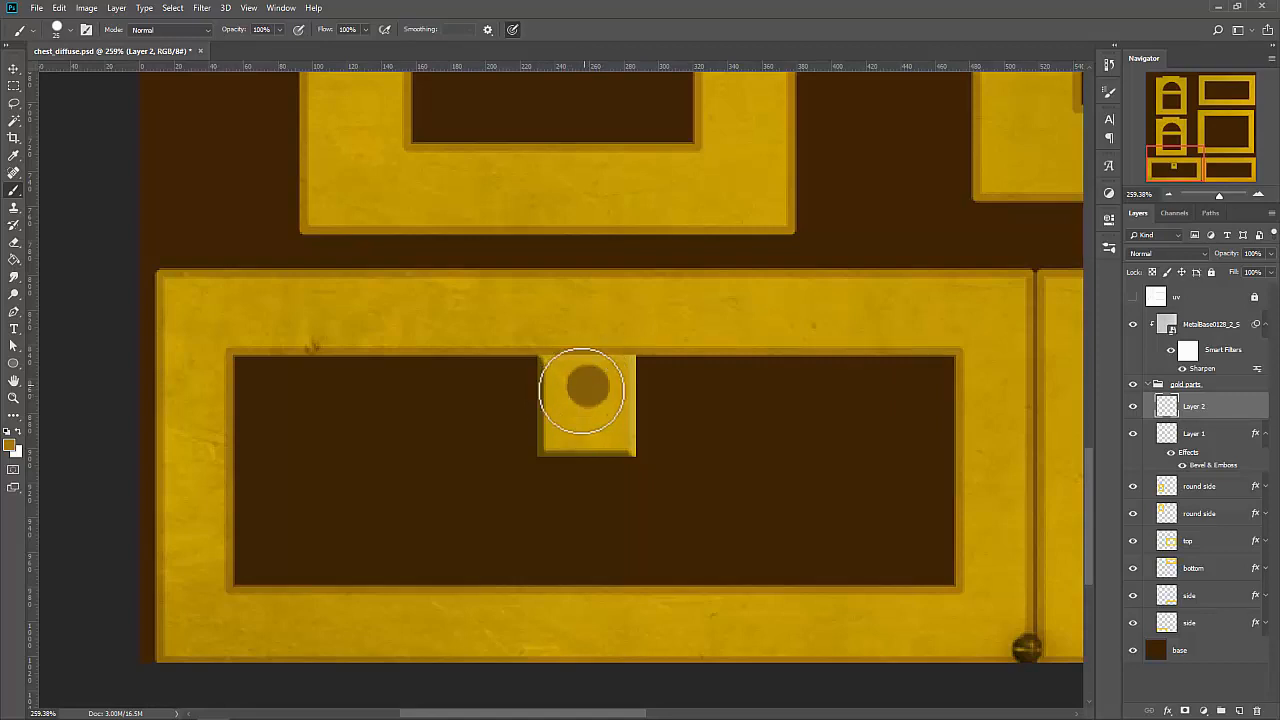
key("ctrl+z")
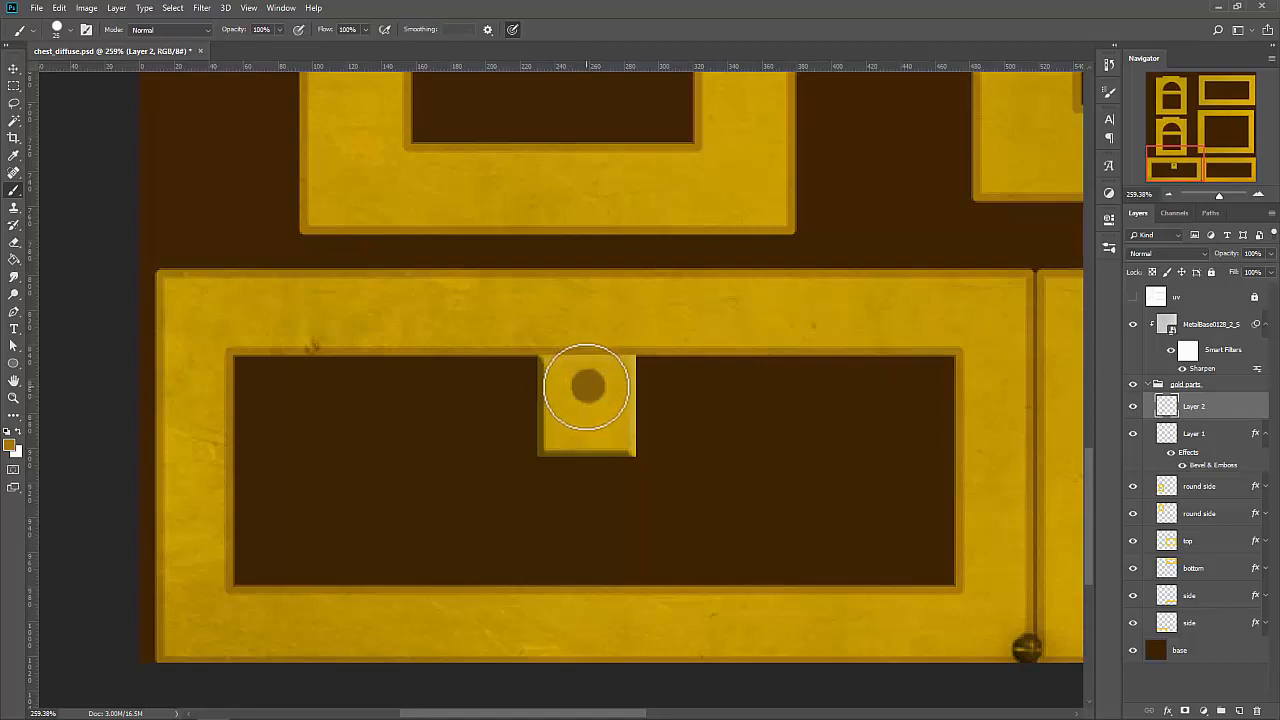
left_click(587, 387)
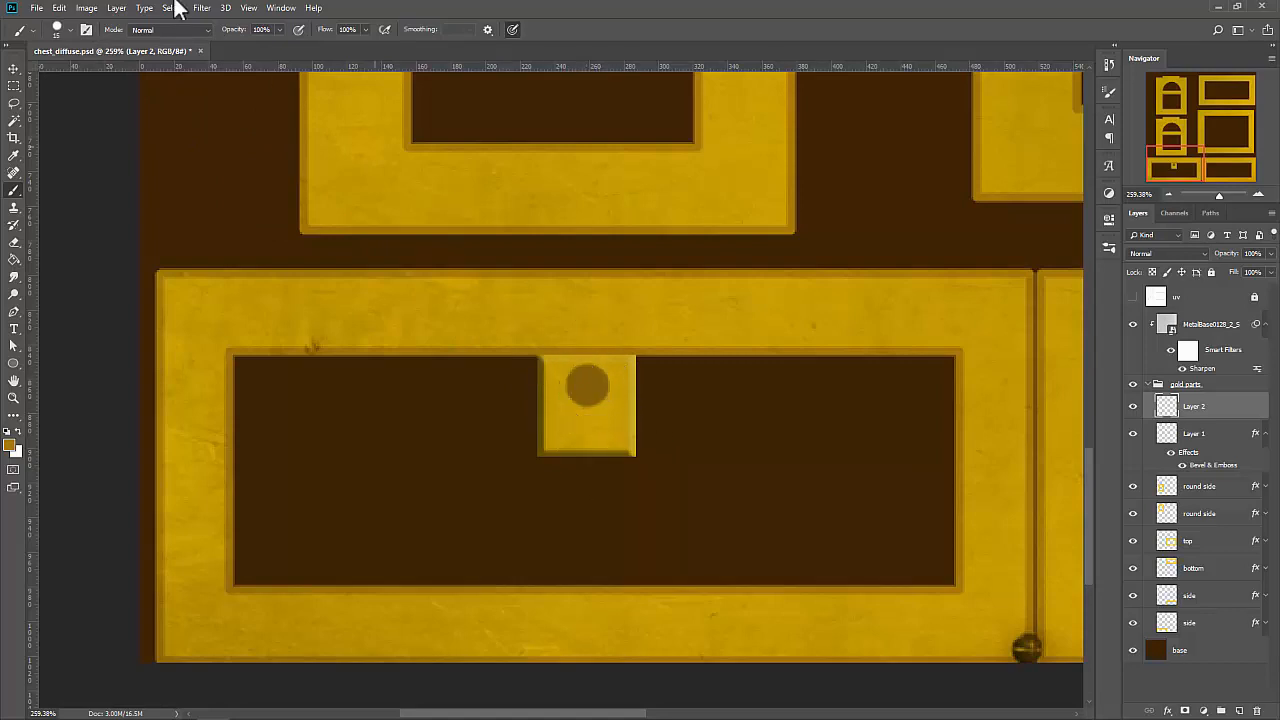
key("bracketleft")
left_click_drag(587, 385, 587, 430)
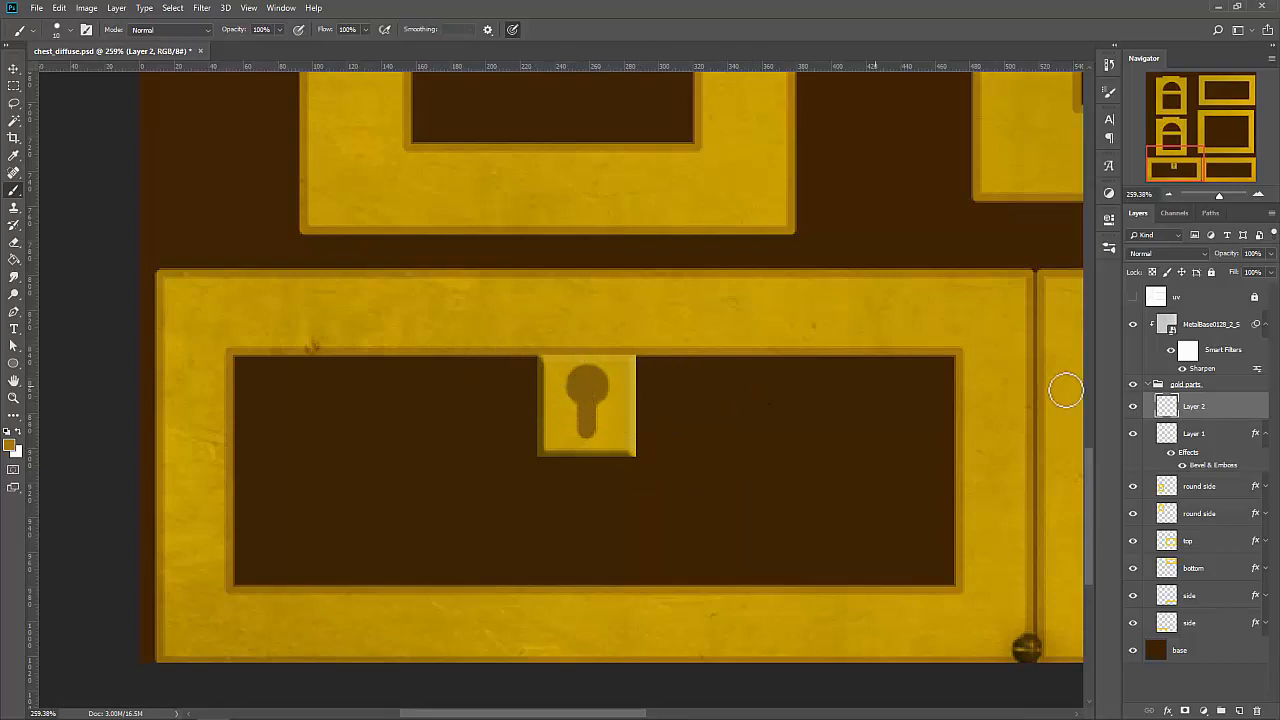
Give the keyhole layer an Inner Shadow with a 90° global light angle, adjusting its distance and opacity.
double_click(1227, 410)
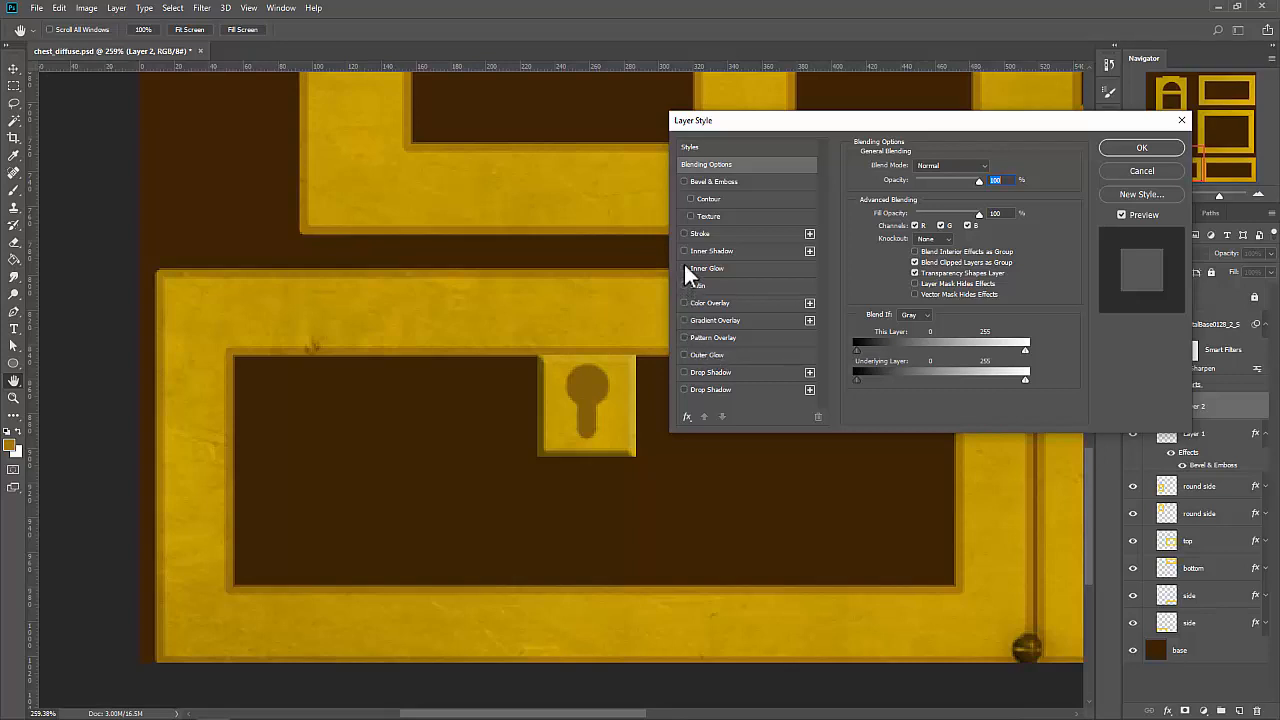
left_click(710, 251)
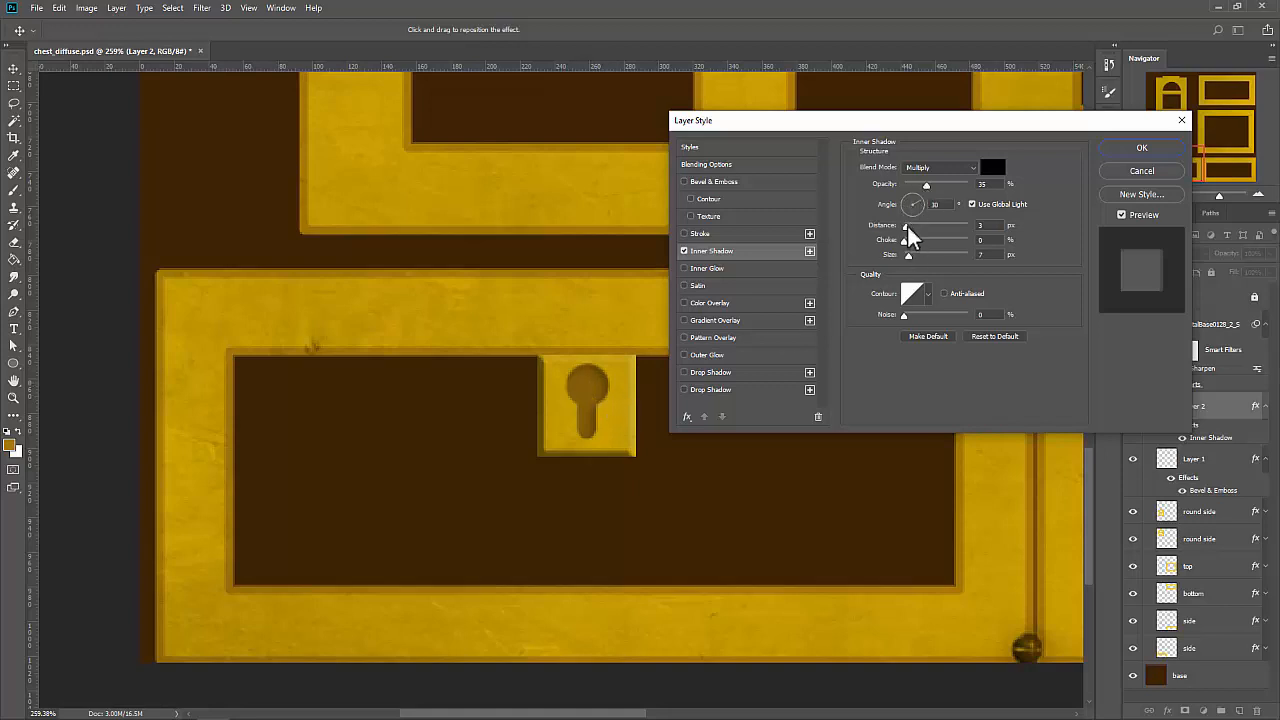
left_click_drag(907, 229, 908, 256)
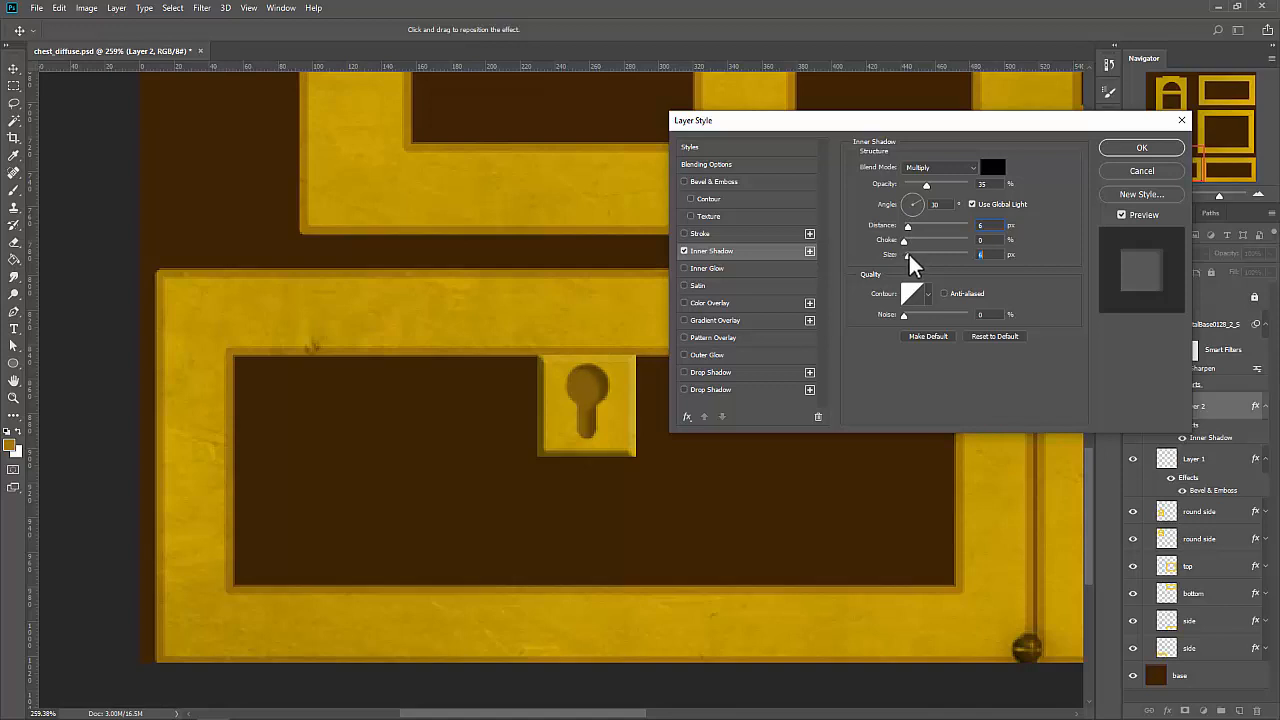
left_click_drag(919, 205, 927, 211)
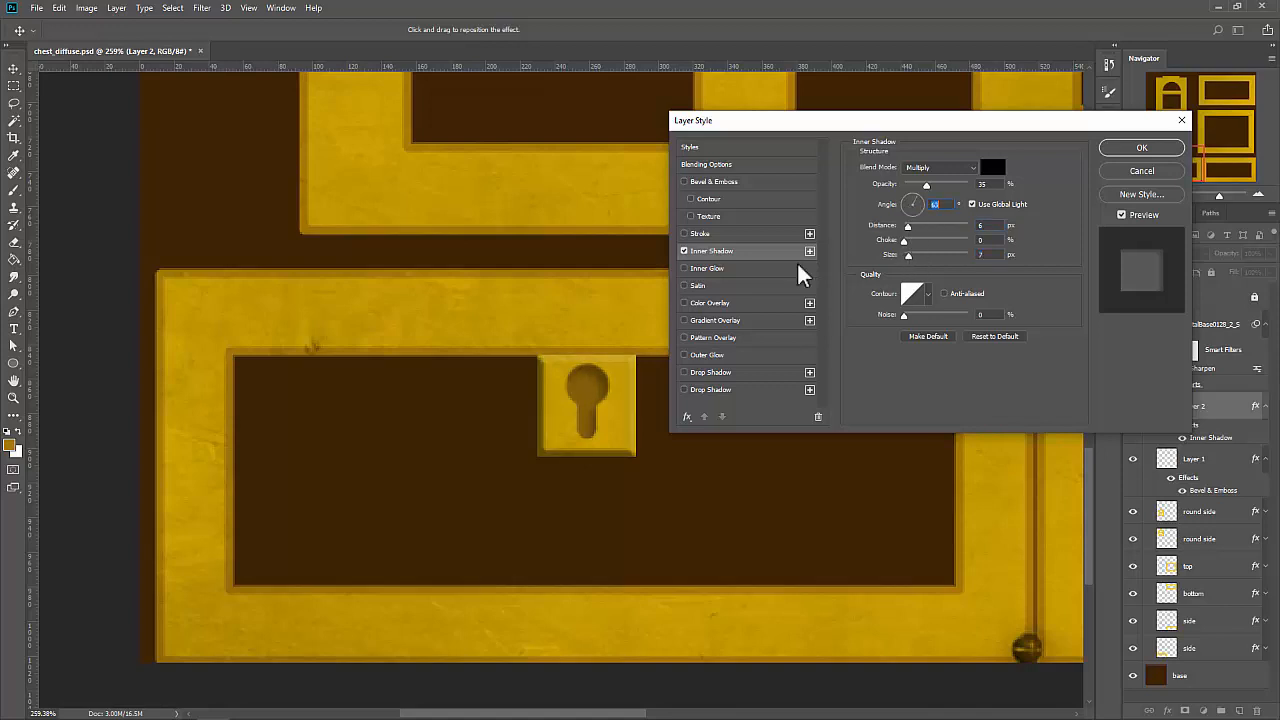
left_click_drag(599, 390, 603, 384)
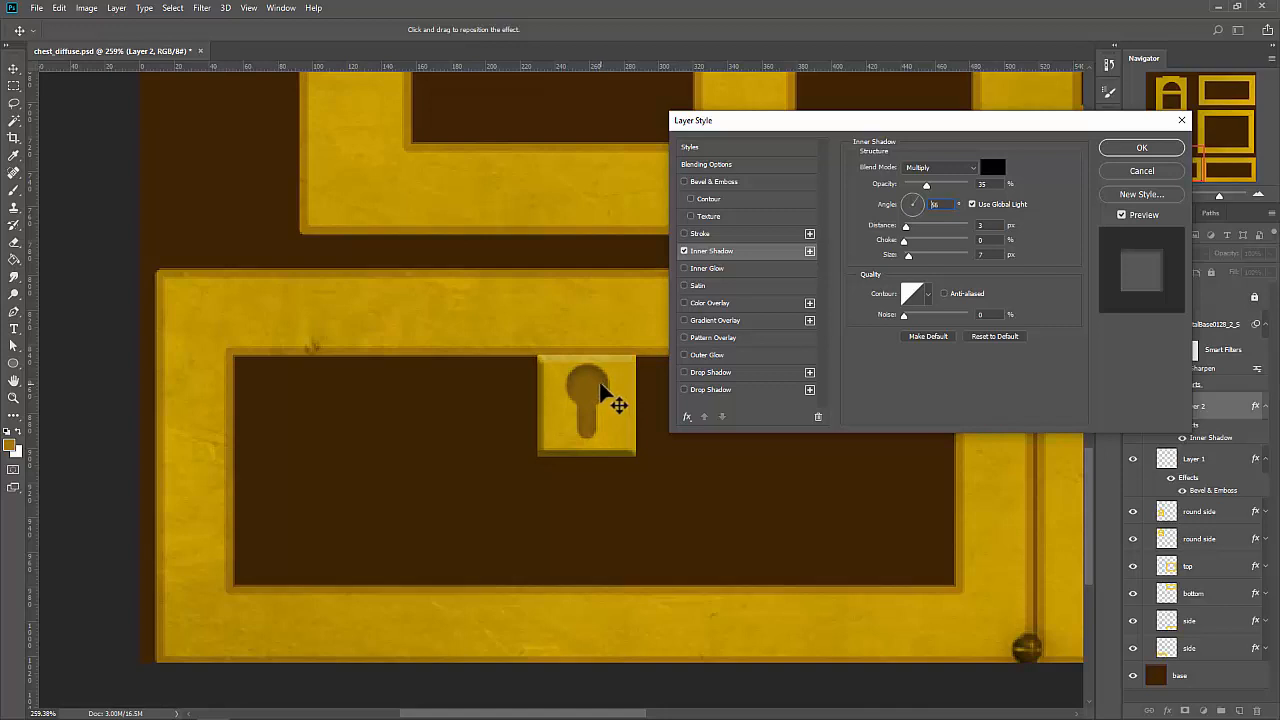
left_click_drag(914, 199, 911, 199)
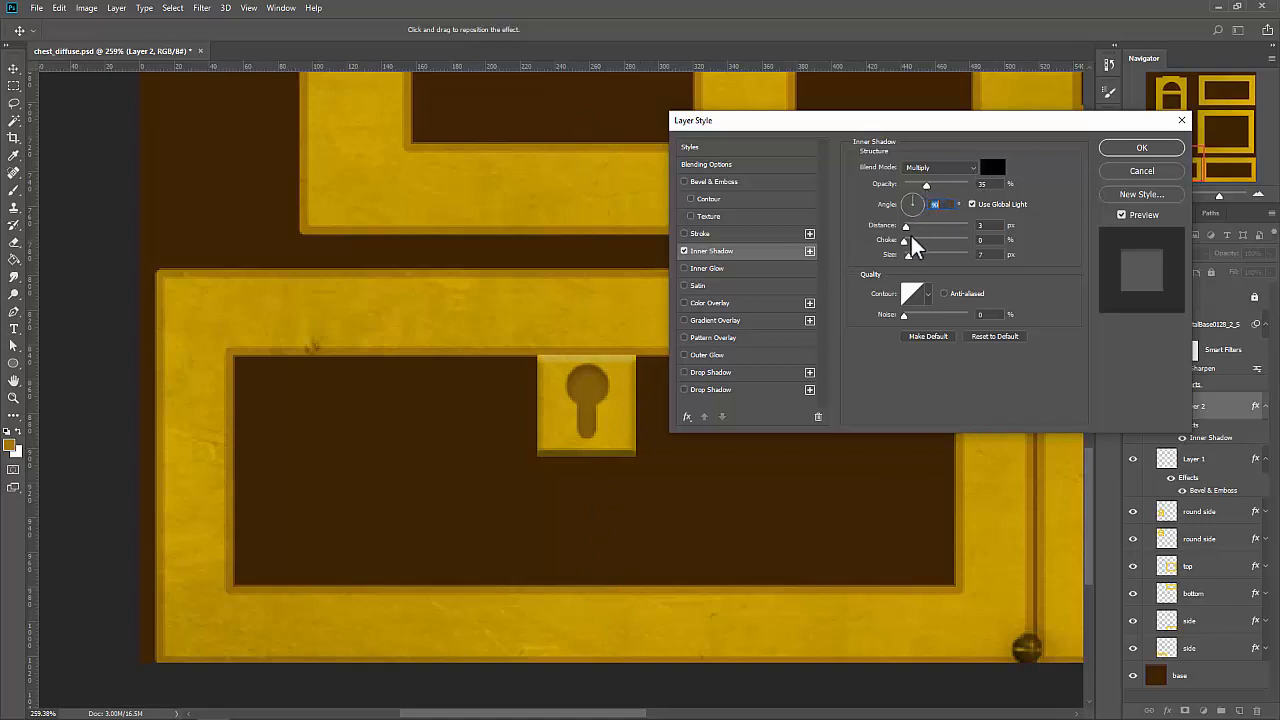
mouse_move(906, 227)
left_mouse_down()
mouse_move(910, 256)
mouse_move(909, 238)
left_mouse_up()
mouse_move(928, 186)
left_mouse_down()
mouse_move(946, 186)
mouse_move(907, 186)
mouse_move(944, 186)
mouse_move(928, 186)
left_mouse_up()
left_click(1143, 150)
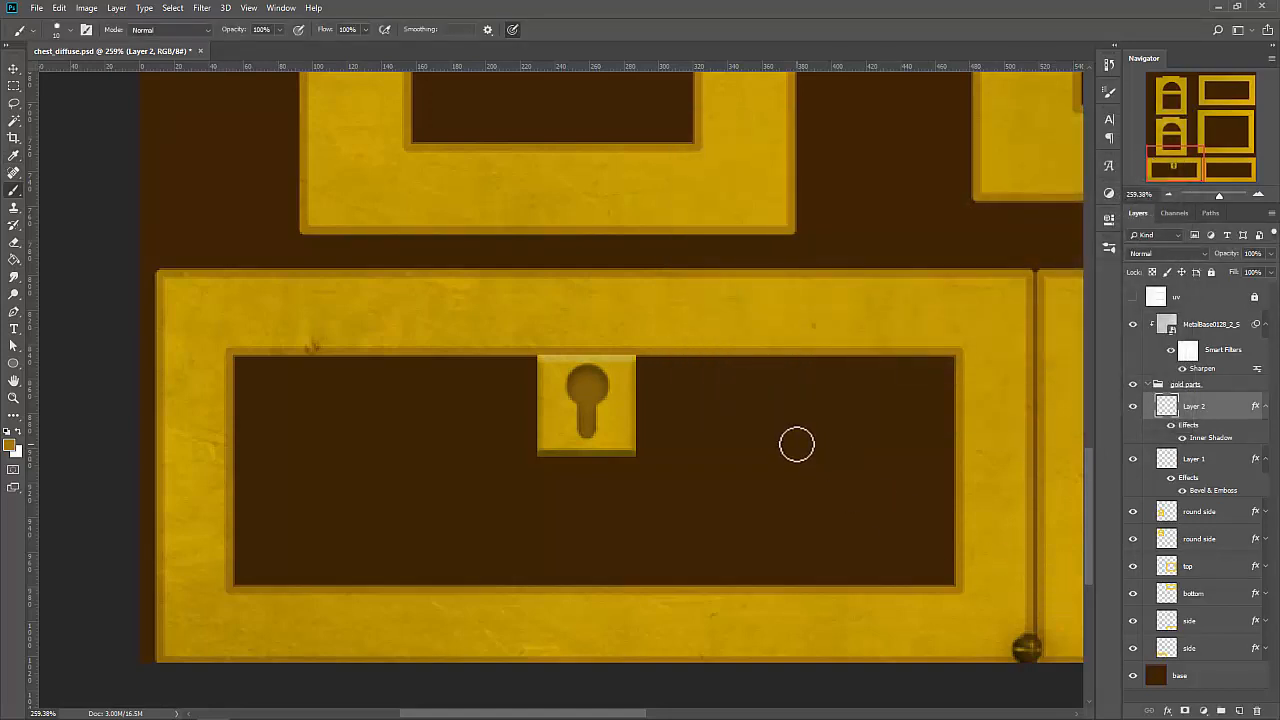
Save the texture and inspect the keyhole plate on the chest model in Maya from the front and side.
key("ctrl+s")
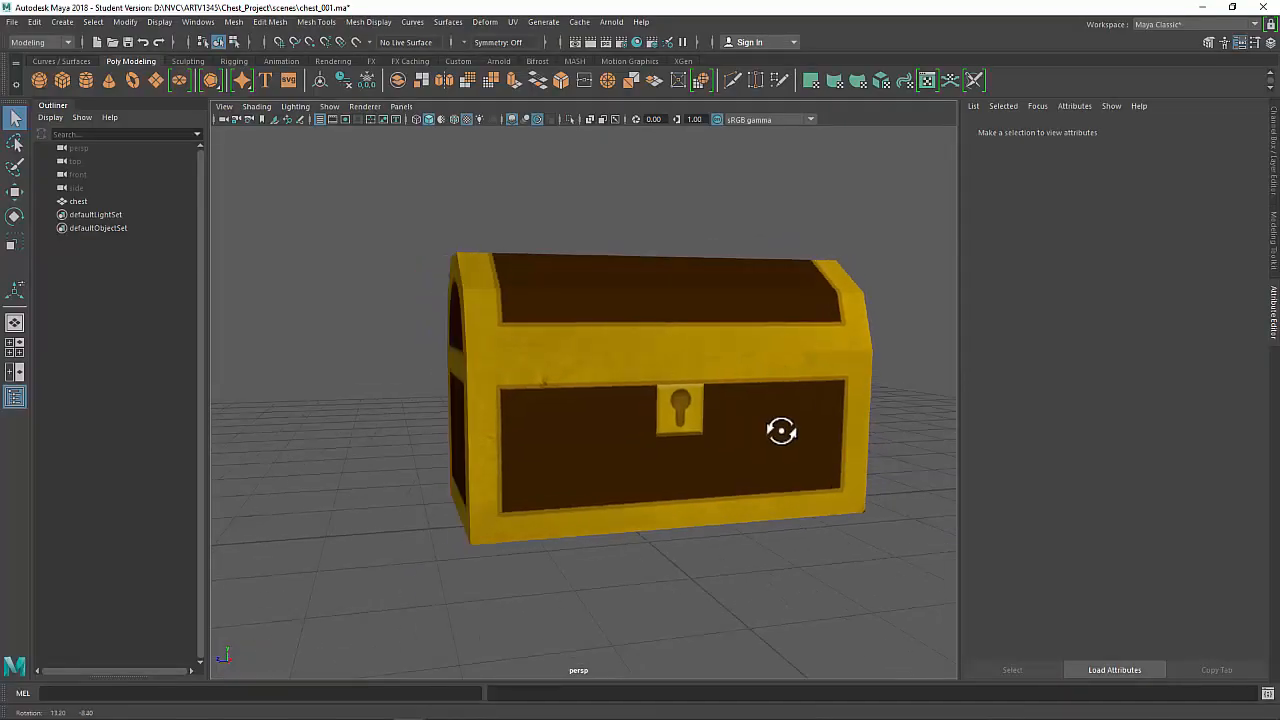
mouse_move(780, 429)
left_mouse_down("alt")
mouse_move(743, 430)
mouse_move(757, 429)
left_mouse_up("alt")
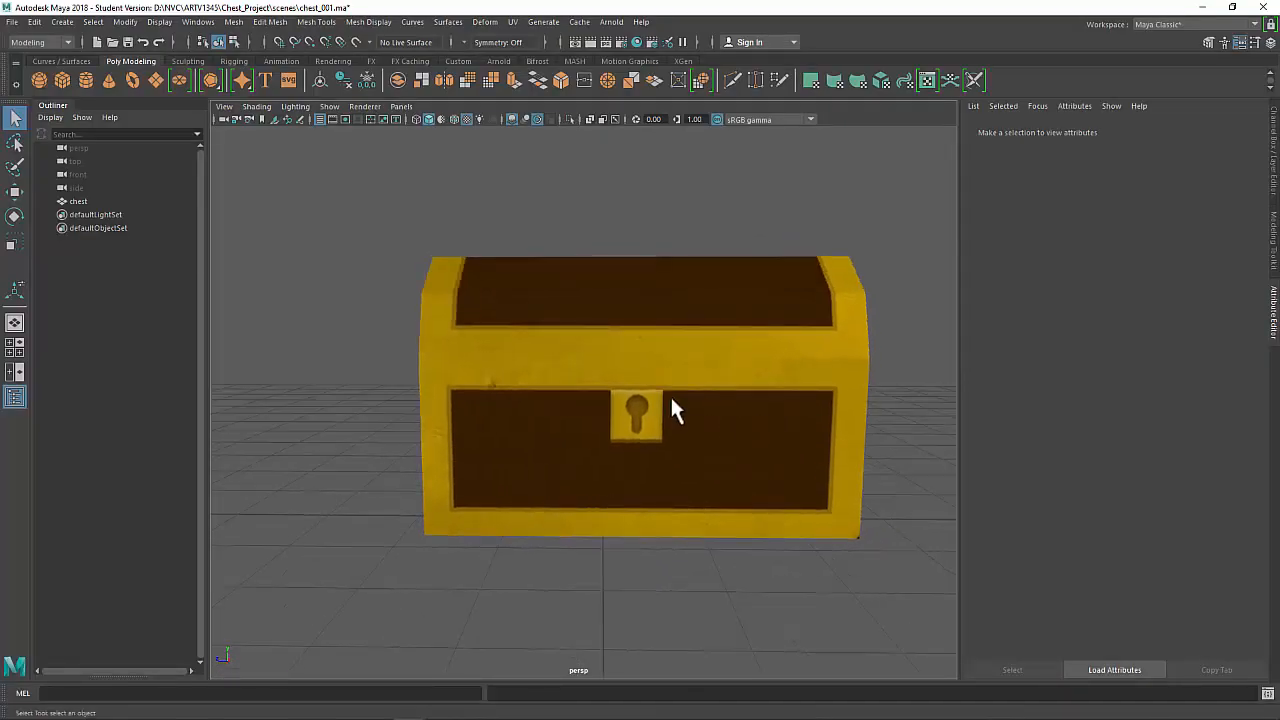
left_click_drag(674, 409, 780, 431, "alt")
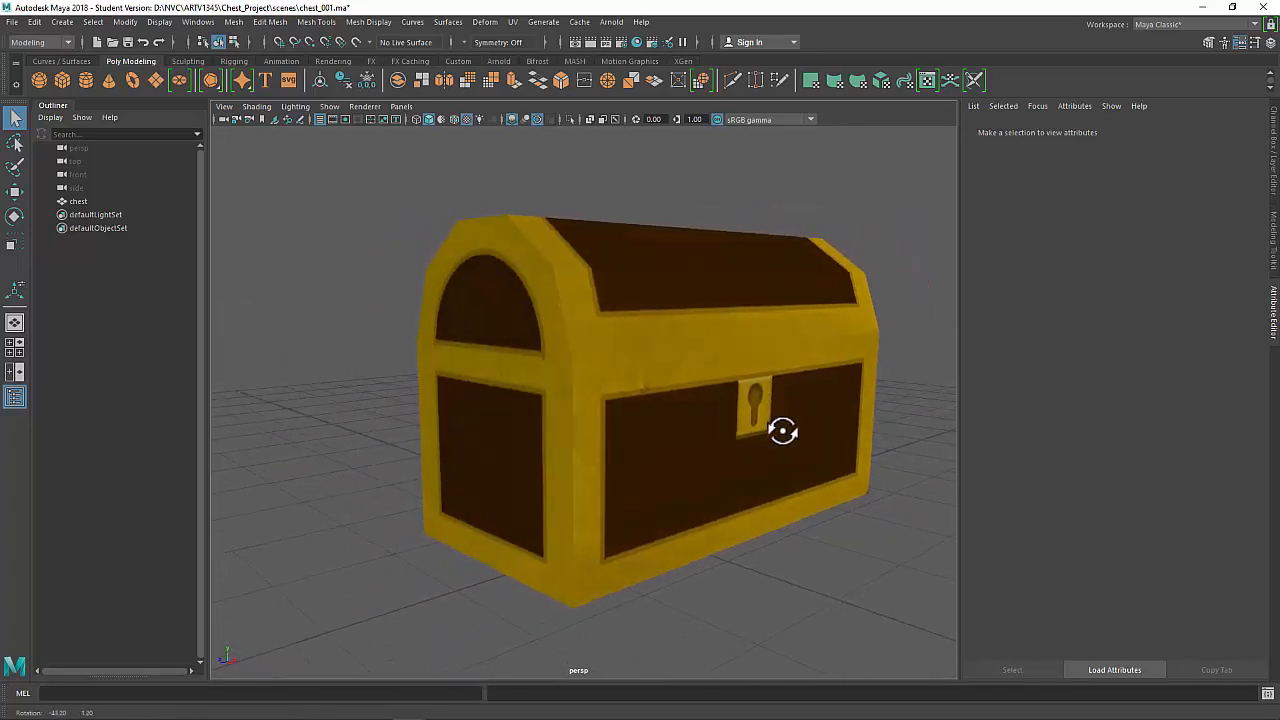
right_click_drag(780, 431, 771, 430, "alt")
middle_click_drag(771, 430, 678, 428, "alt")
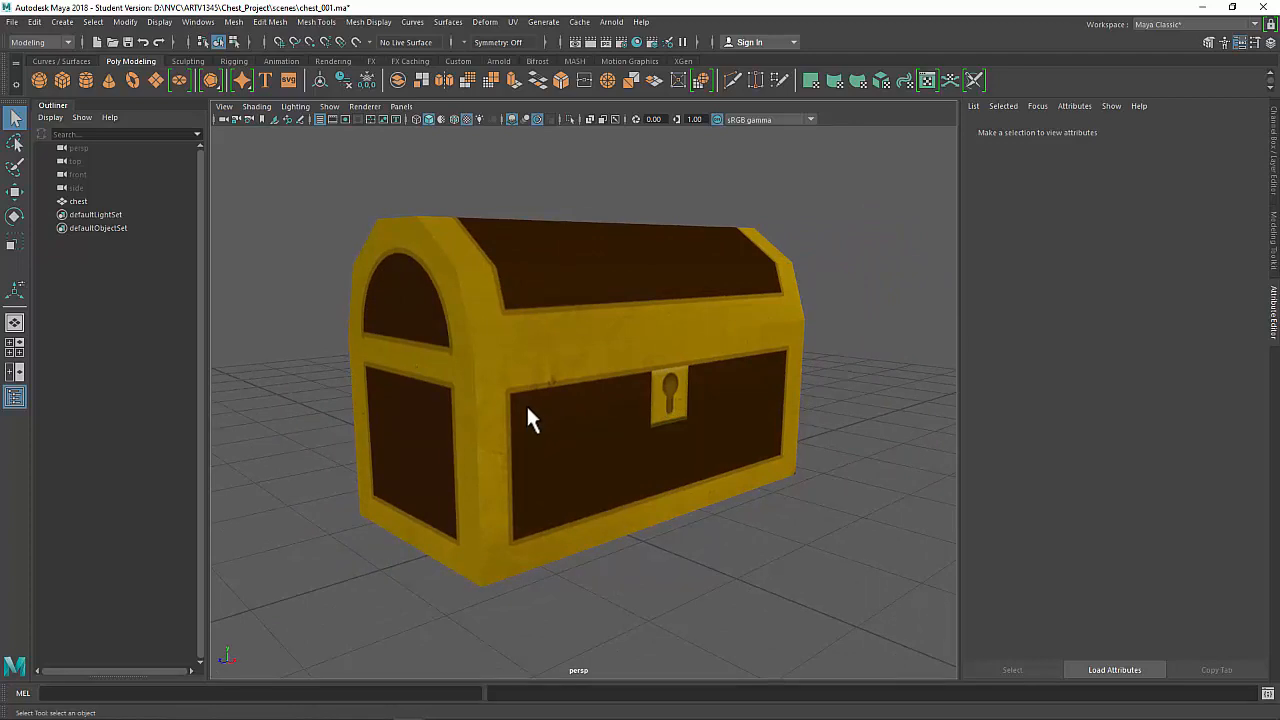
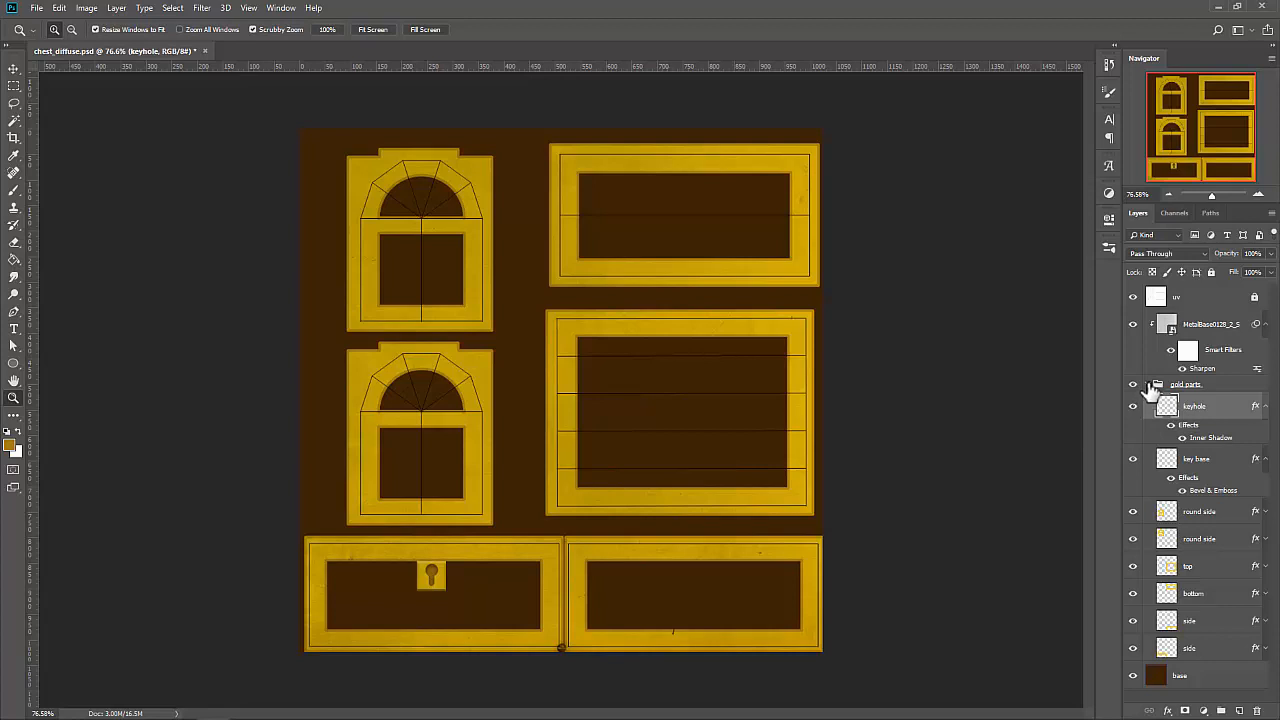
Back in Photoshop, collapse the gold parts group and add a new layer named shadows directly above the base layer.
left_click(1155, 386)
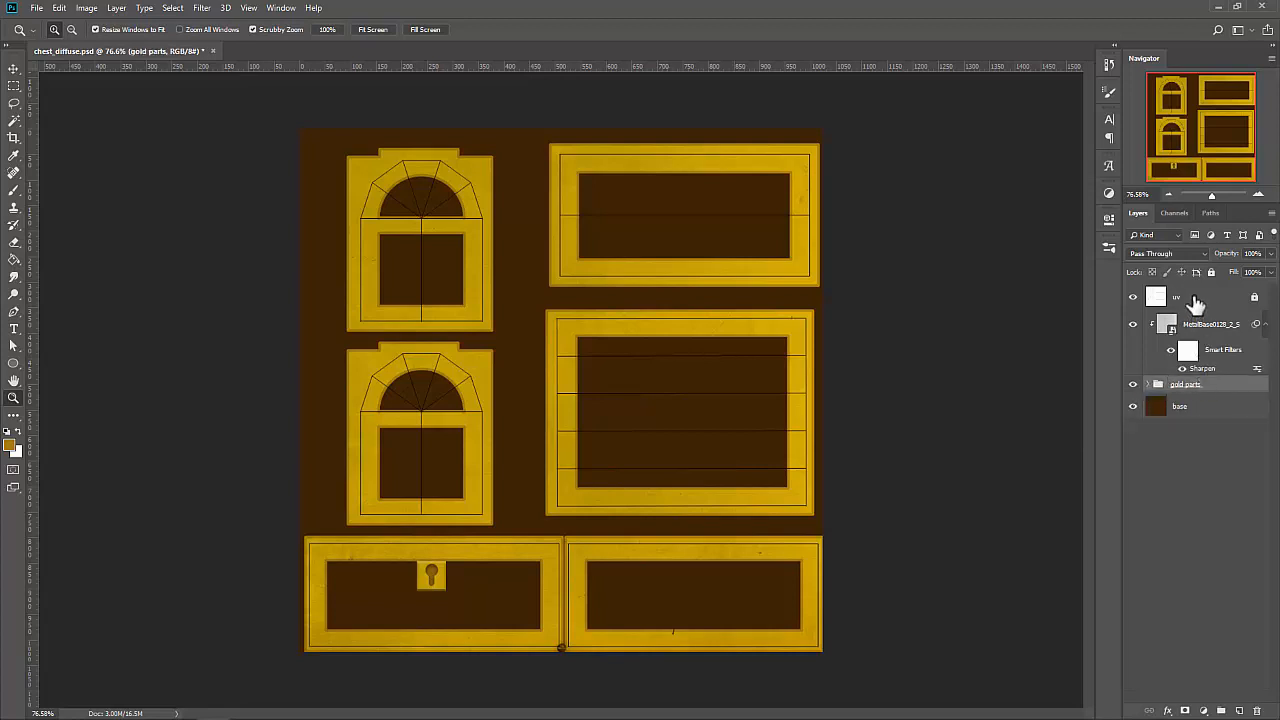
left_click(1181, 408)
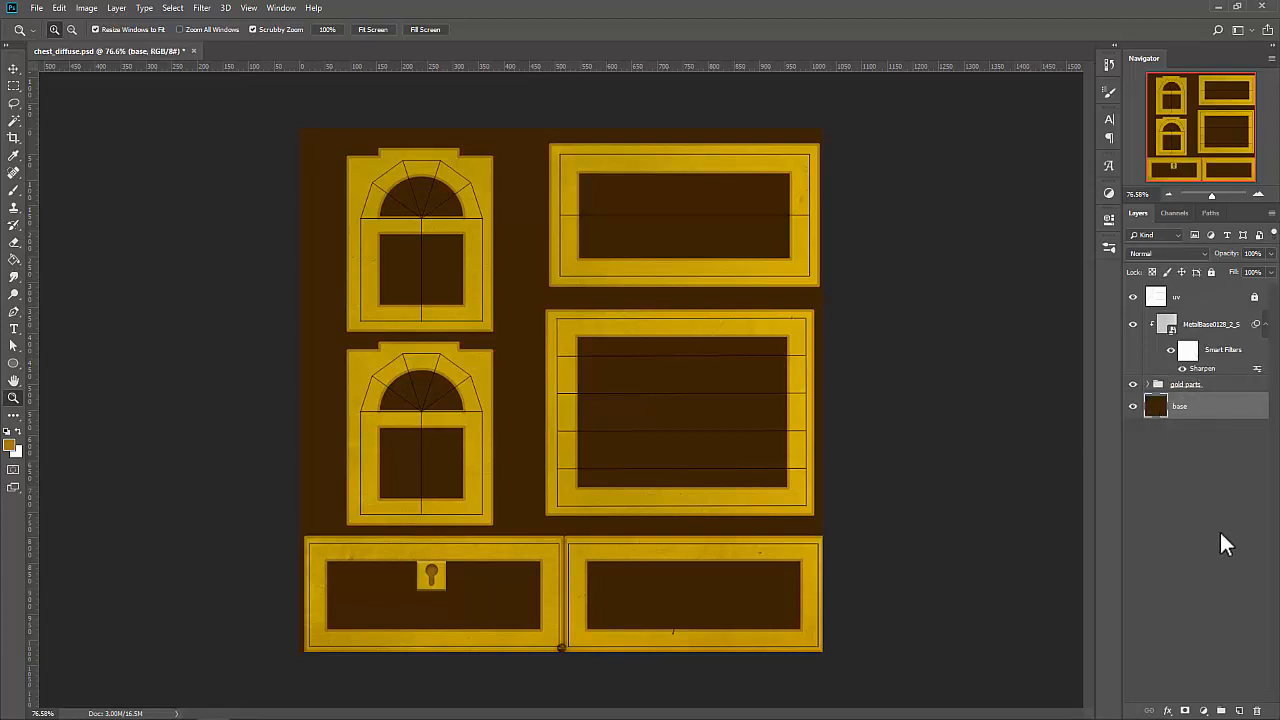
left_click(1237, 711)
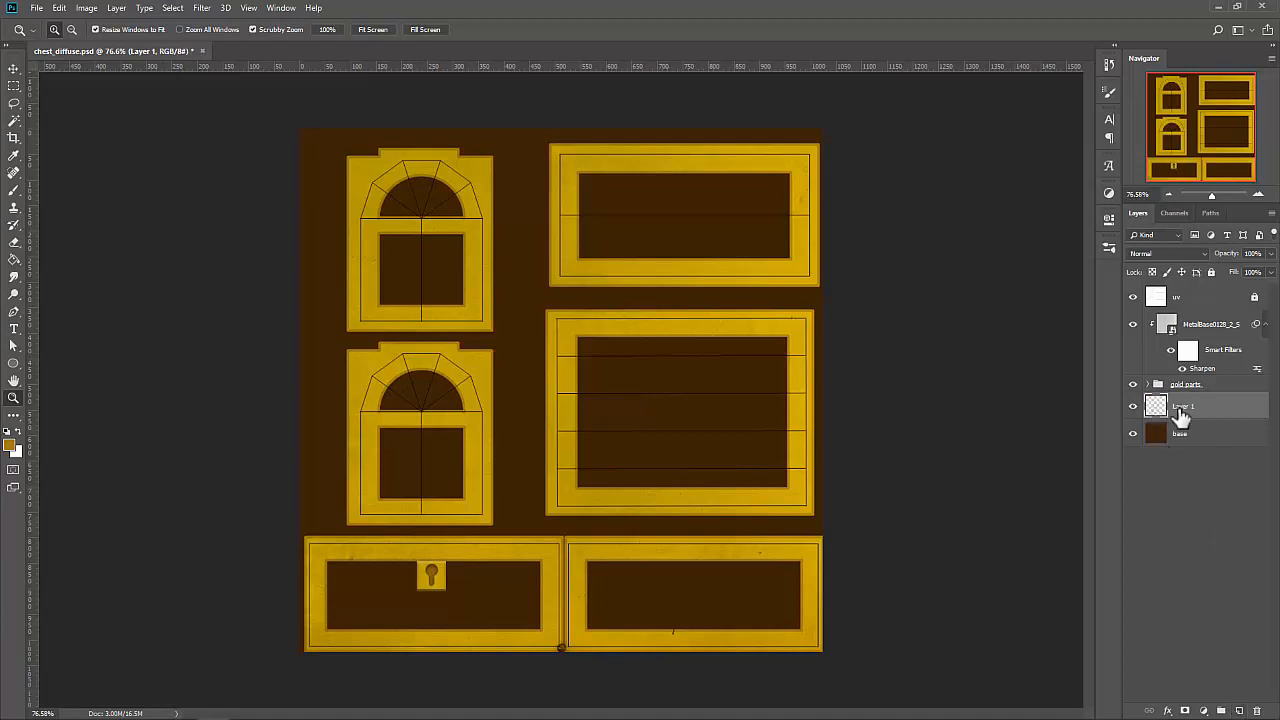
left_click(1134, 407)
left_click(1135, 410)
double_click(1189, 408)
type("shadows")
key("Return")
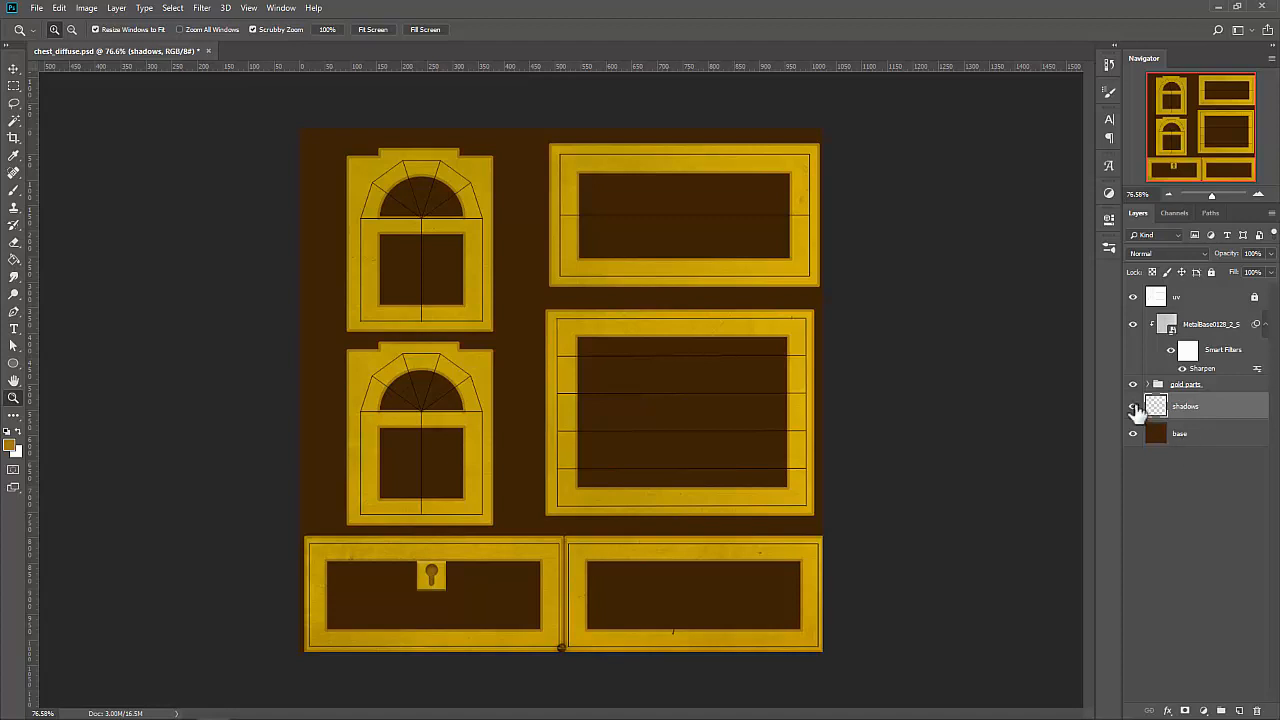
Choose a soft brush enlarged to 125 px, try a gold stroke over the upper right frame and undo it.
key("b")
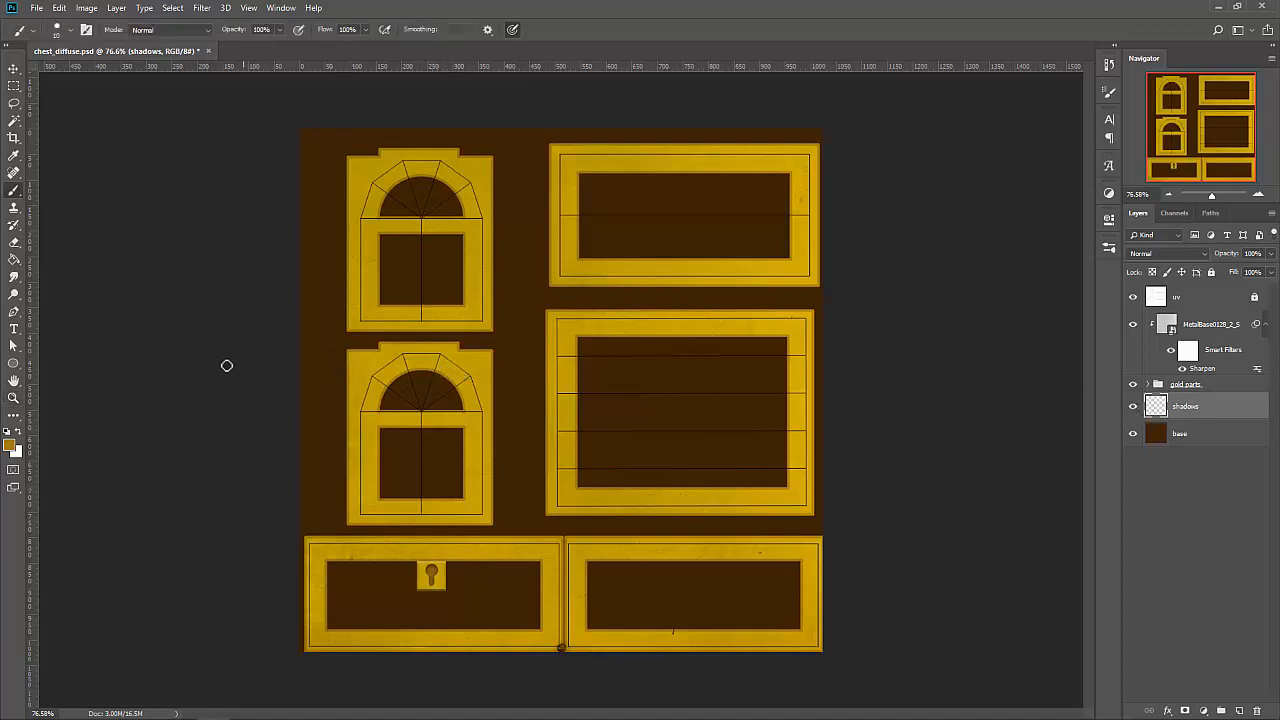
left_click(57, 30)
left_click(490, 40)
key("bracketright")
key("bracketright")
key("bracketright")
key("bracketright")
key("bracketright")
key("bracketright")
key("bracketright")
key("bracketright")
key("bracketright")
key("bracketright")
key("bracketright")
key("bracketright")
key("bracketright")
left_click_drag(592, 258, 658, 267)
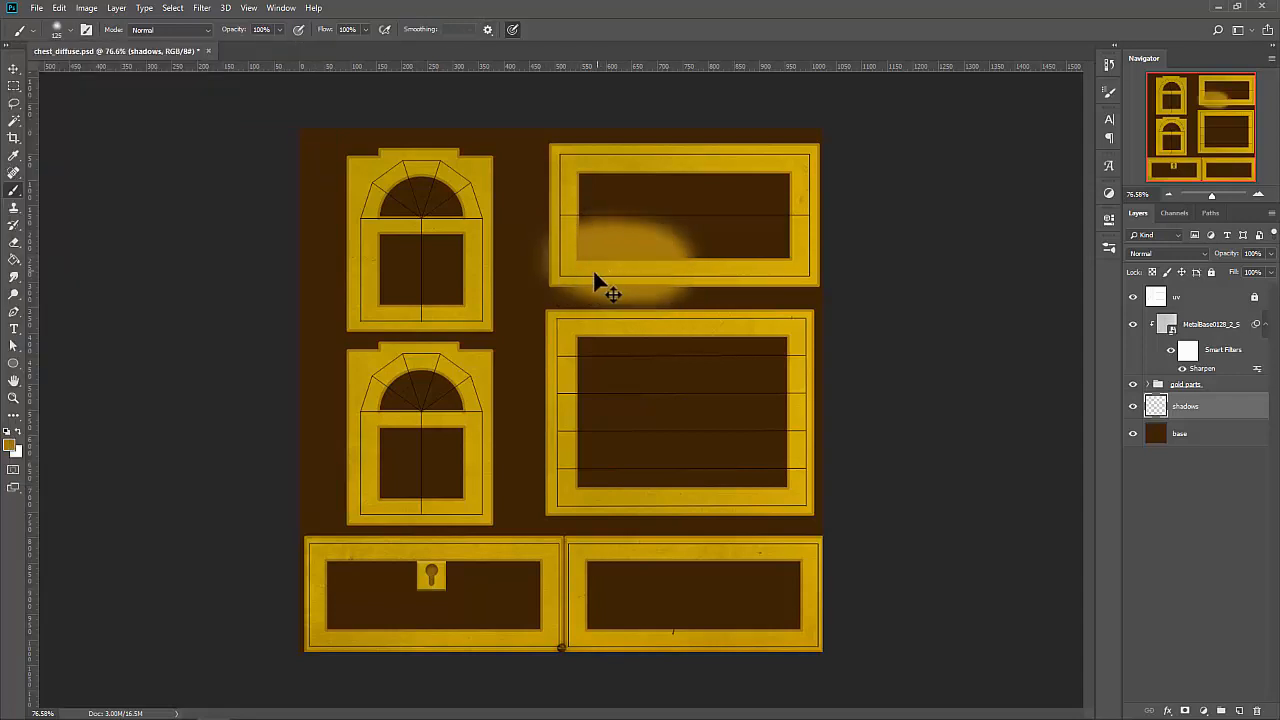
key("ctrl+z")
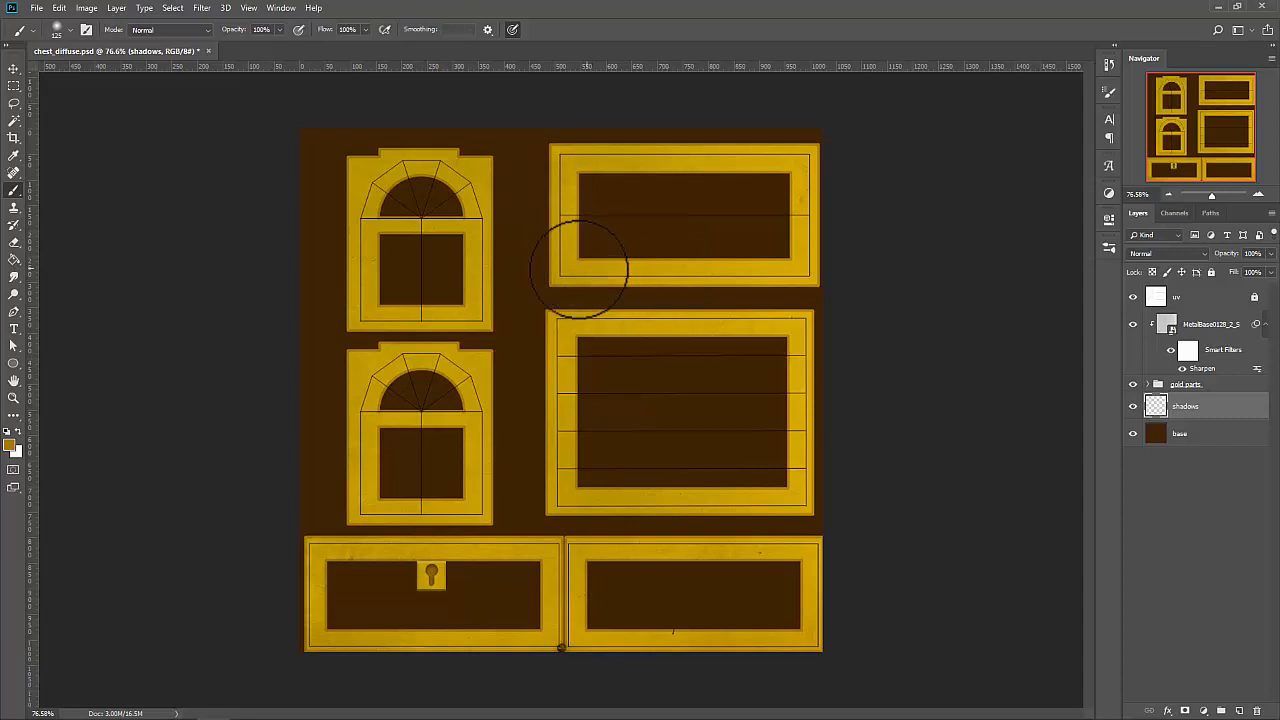
Set the foreground colour to black (000000) and paint soft shadows around the upper right frame's inner and outer edges.
left_click(12, 447)
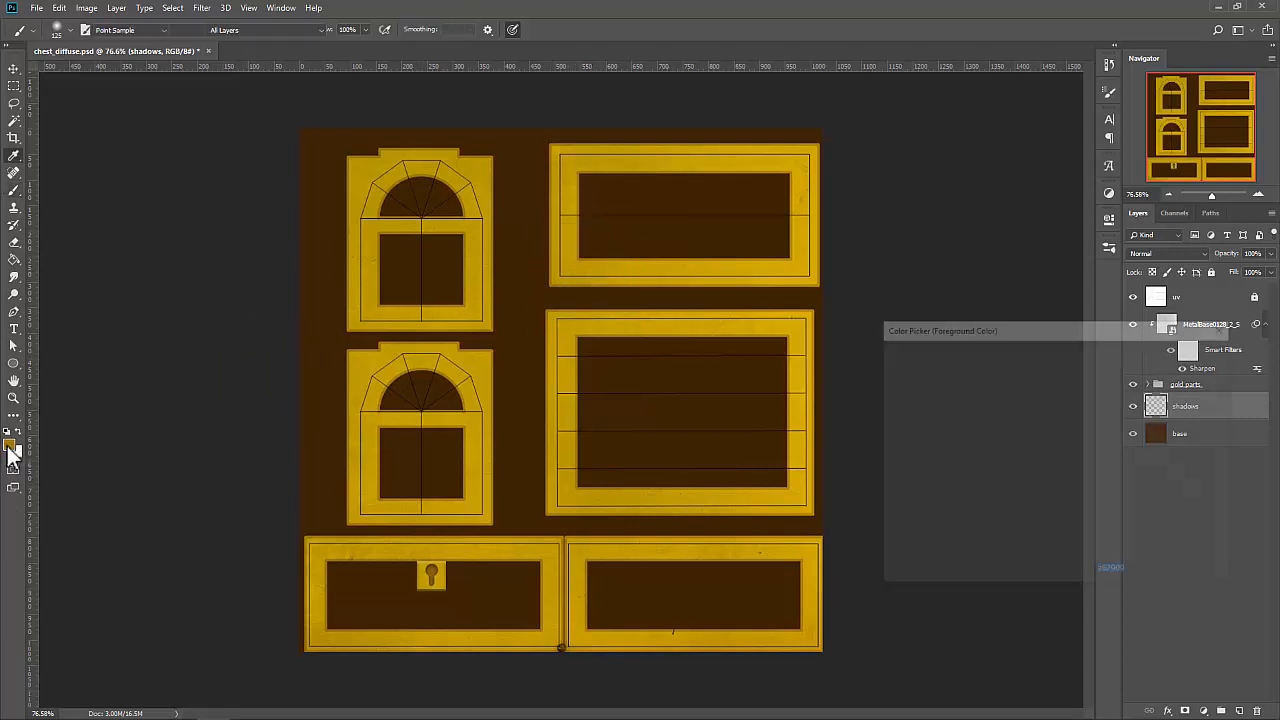
left_click_drag(1010, 493, 846, 541)
left_click(1210, 351)
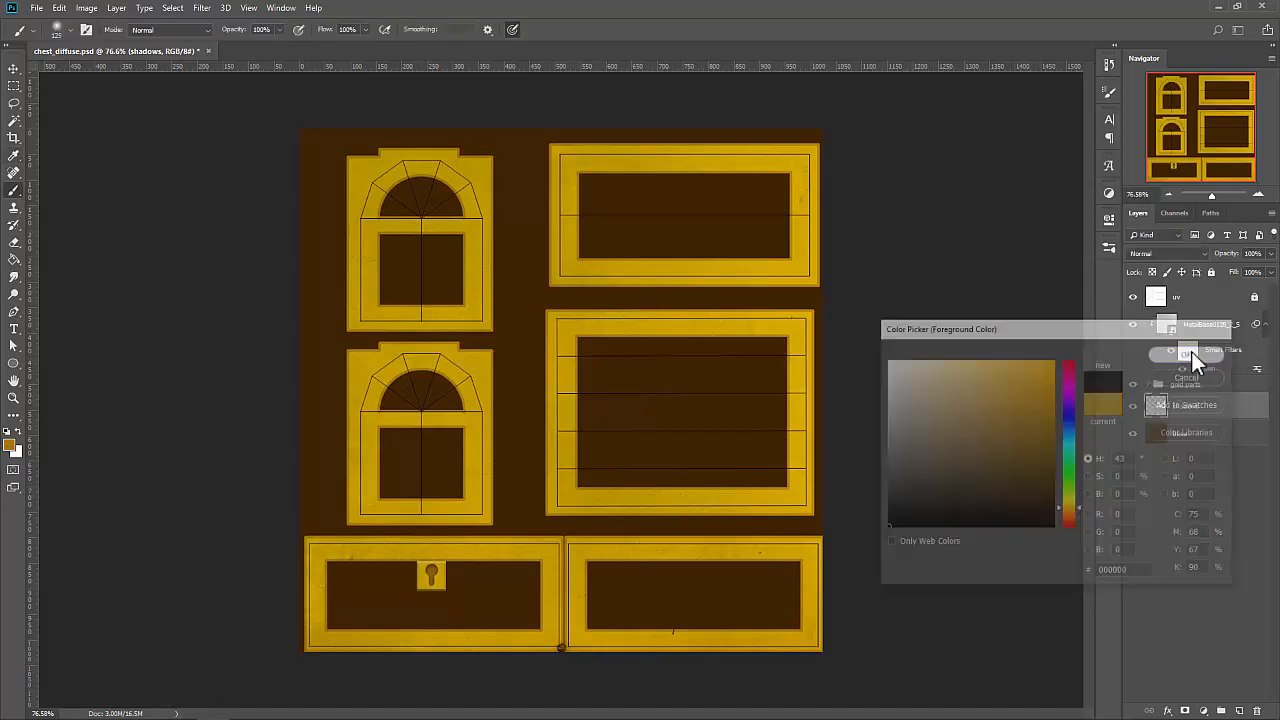
mouse_move(578, 273)
left_mouse_down()
mouse_move(797, 273)
mouse_move(808, 174)
mouse_move(571, 136)
mouse_move(564, 160)
left_mouse_up()
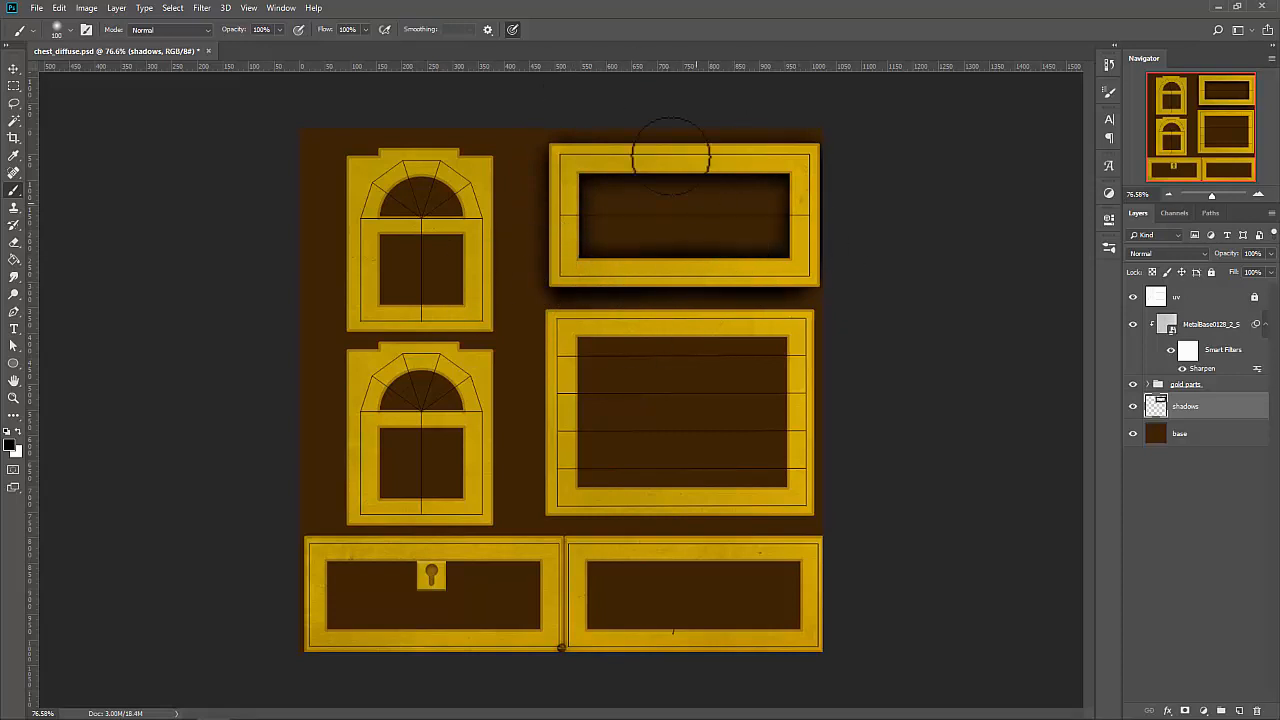
Paint soft black shadows along the edges of the large right frame, both bottom frames and the lock plate.
mouse_move(567, 345)
left_mouse_down()
mouse_move(556, 492)
mouse_move(811, 488)
mouse_move(691, 500)
mouse_move(557, 491)
left_mouse_up()
key("ctrl+z")
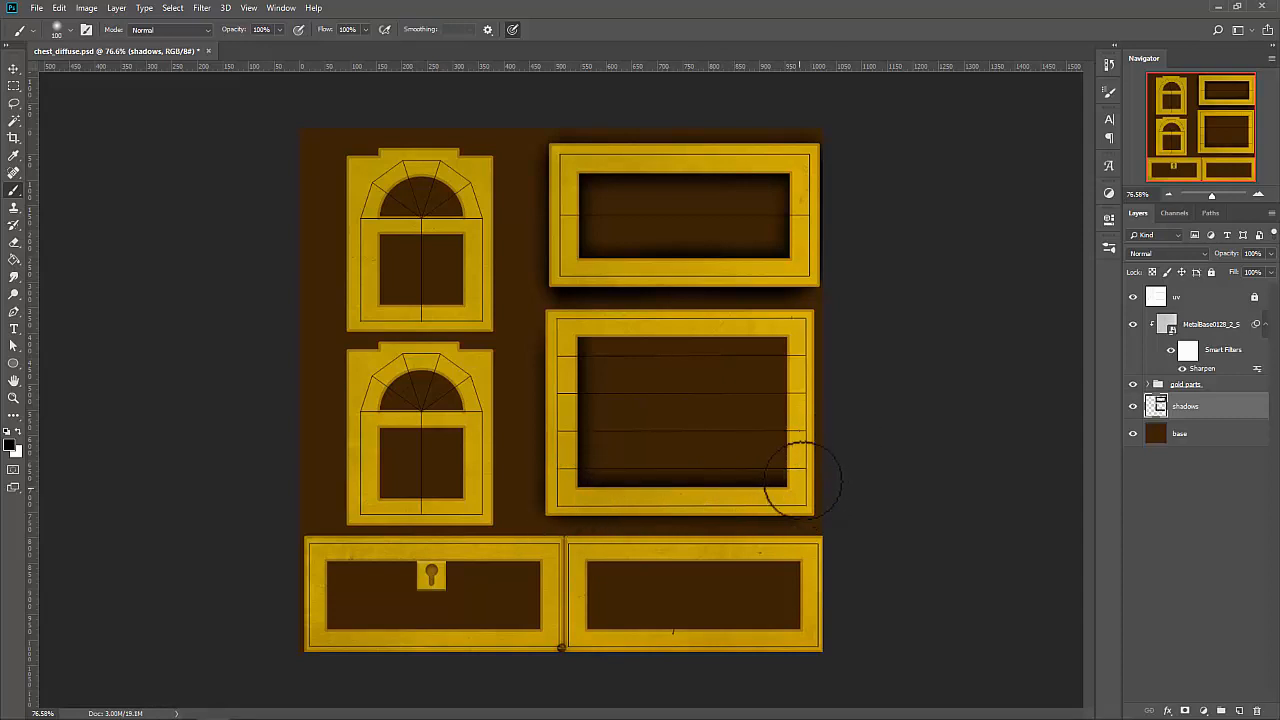
left_click_drag(804, 480, 808, 335)
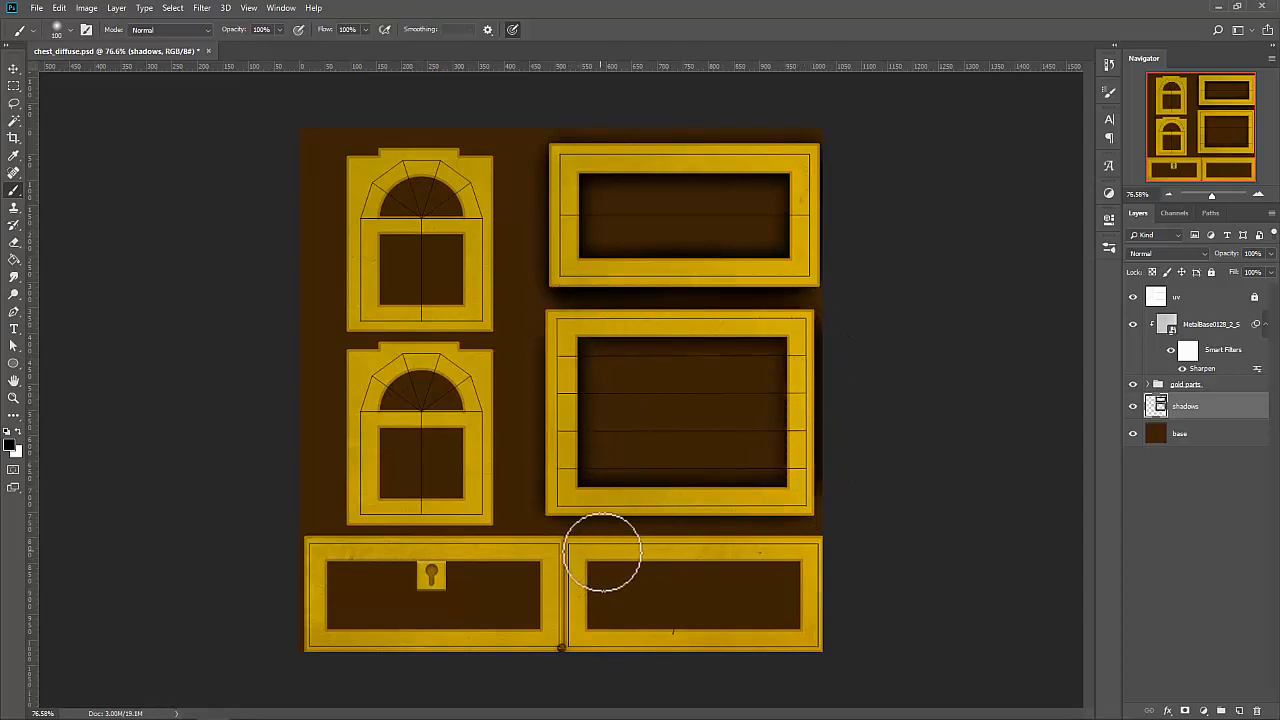
mouse_move(690, 556)
left_mouse_down()
mouse_move(814, 548)
mouse_move(808, 634)
mouse_move(586, 644)
mouse_move(572, 550)
mouse_move(541, 641)
mouse_move(310, 634)
mouse_move(310, 556)
mouse_move(389, 543)
mouse_move(409, 580)
mouse_move(426, 580)
left_mouse_up()
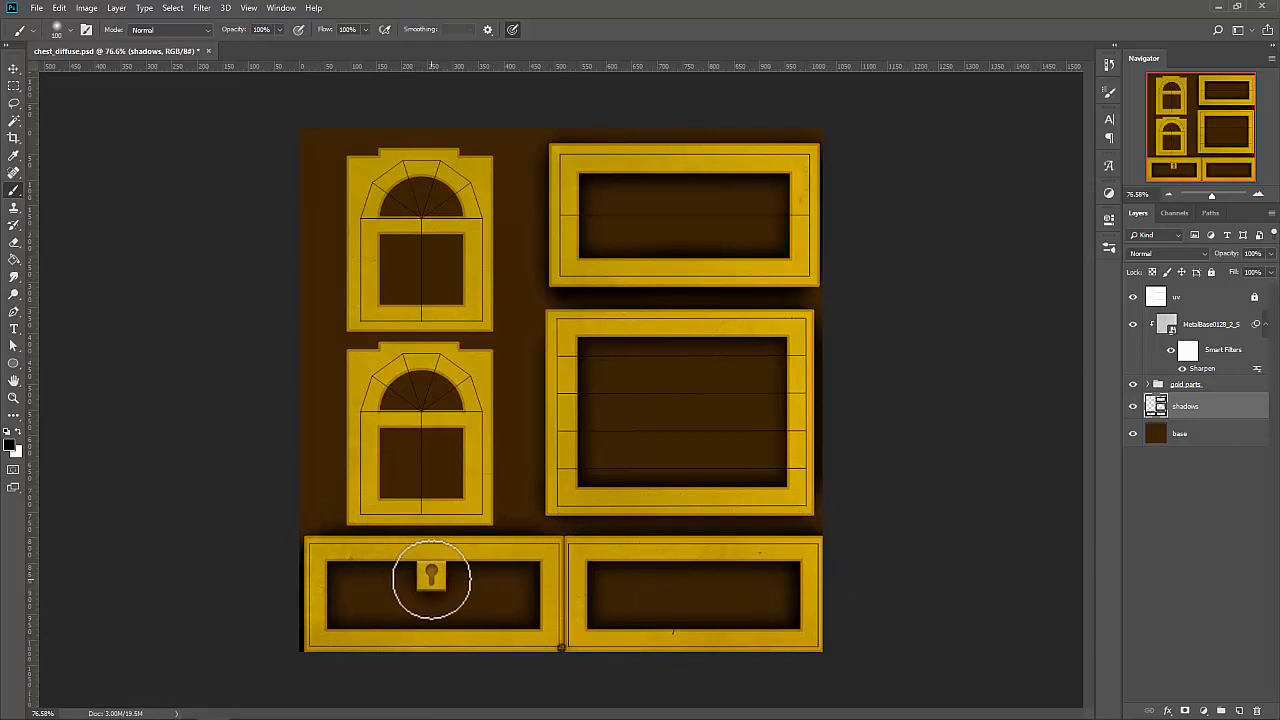
Undo the stray diagonal stroke and shade both arched side panels' openings with the soft brush reduced to 80 px.
left_click_drag(364, 492, 373, 388, "shift")
left_click_drag(474, 491, 472, 395, "shift")
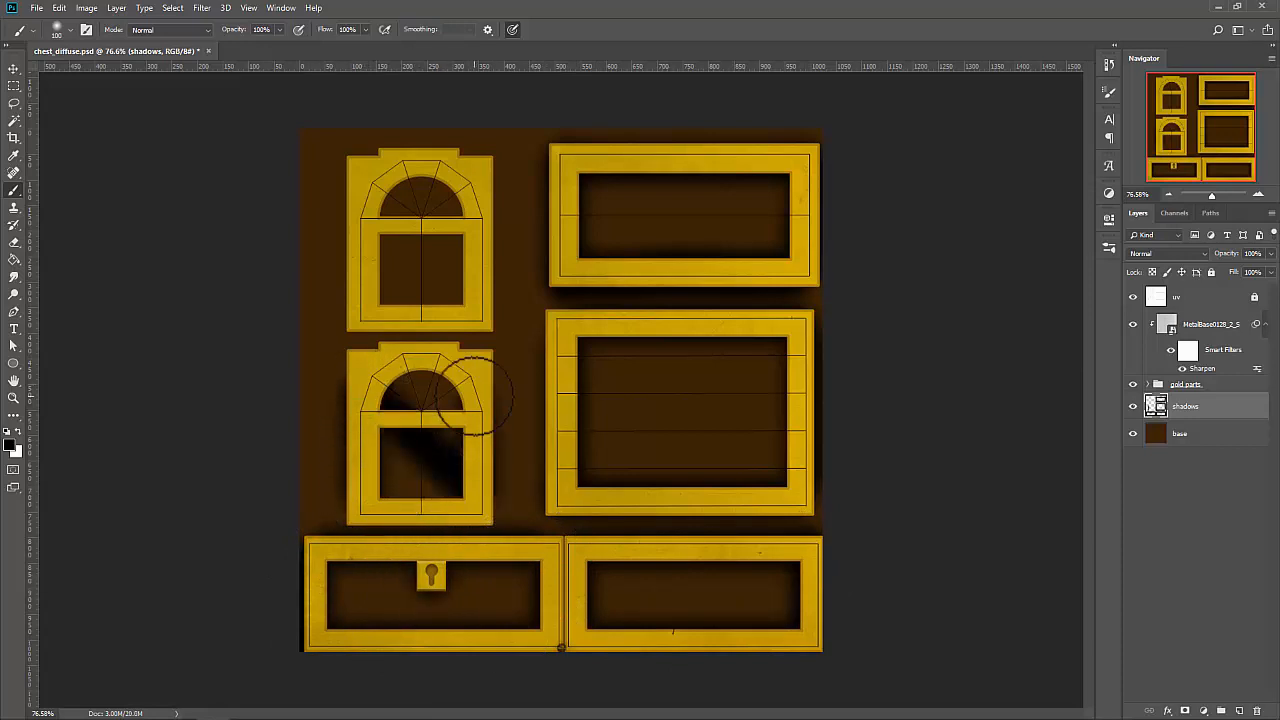
key("ctrl+z")
key("bracketleft")
key("bracketleft")
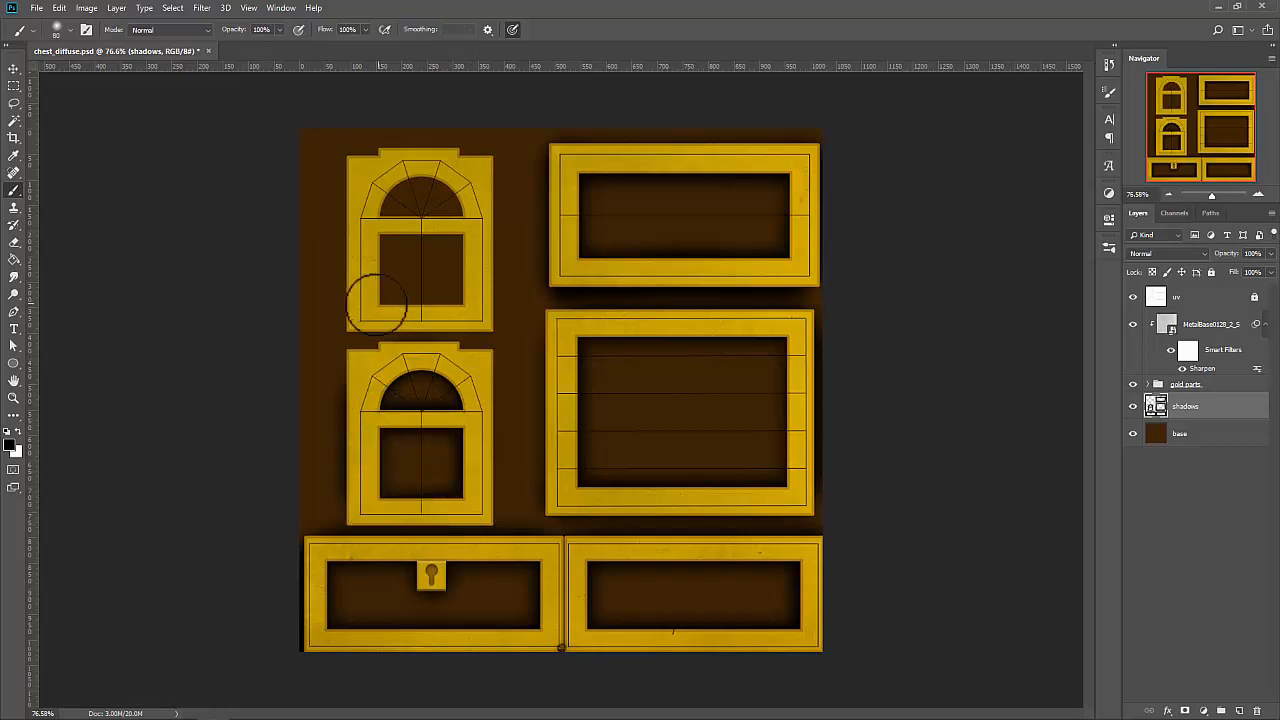
left_click_drag(380, 306, 475, 297, "shift")
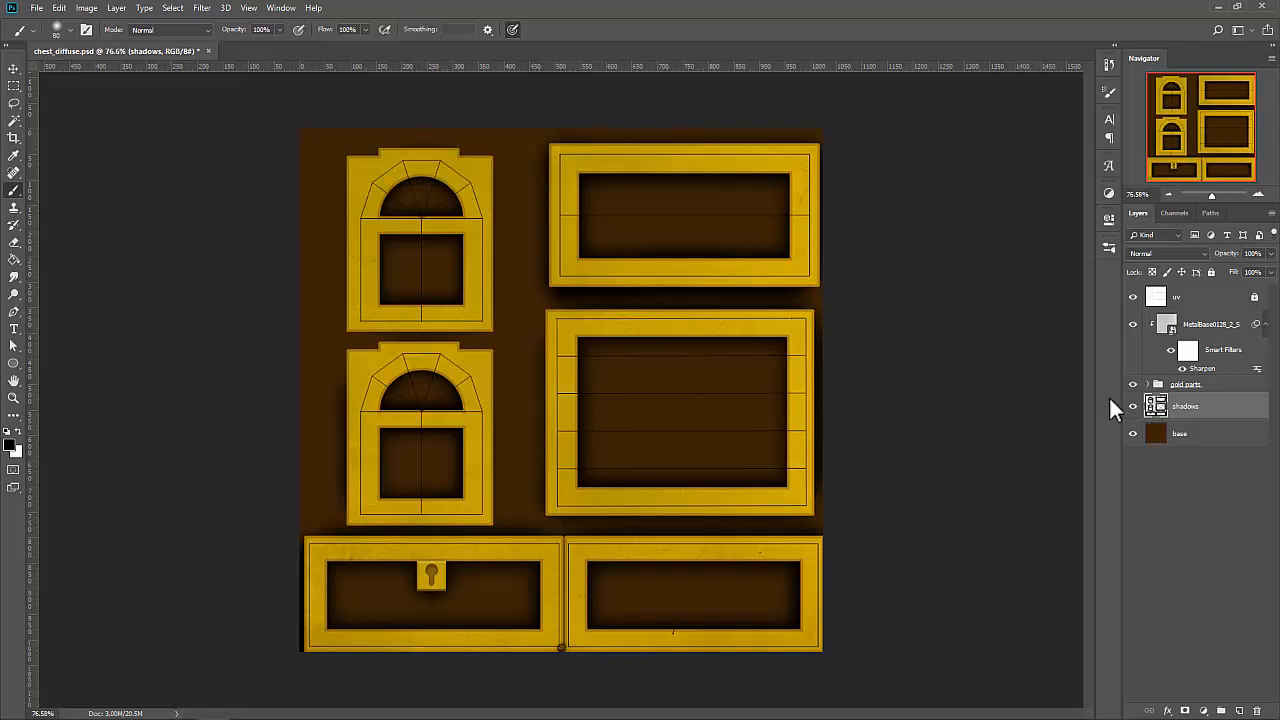
Lower the shadows layer's opacity to 40% and switch to the Eraser tool.
left_click(1270, 254)
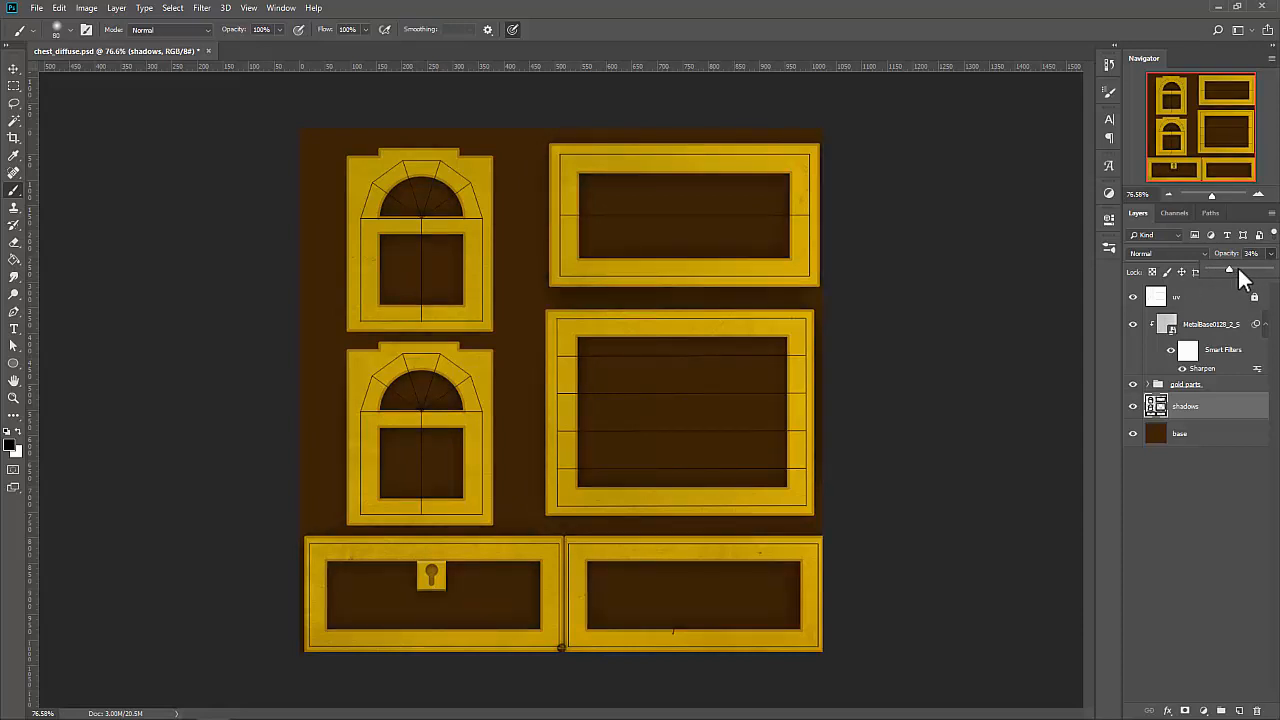
left_click_drag(1231, 268, 1238, 270)
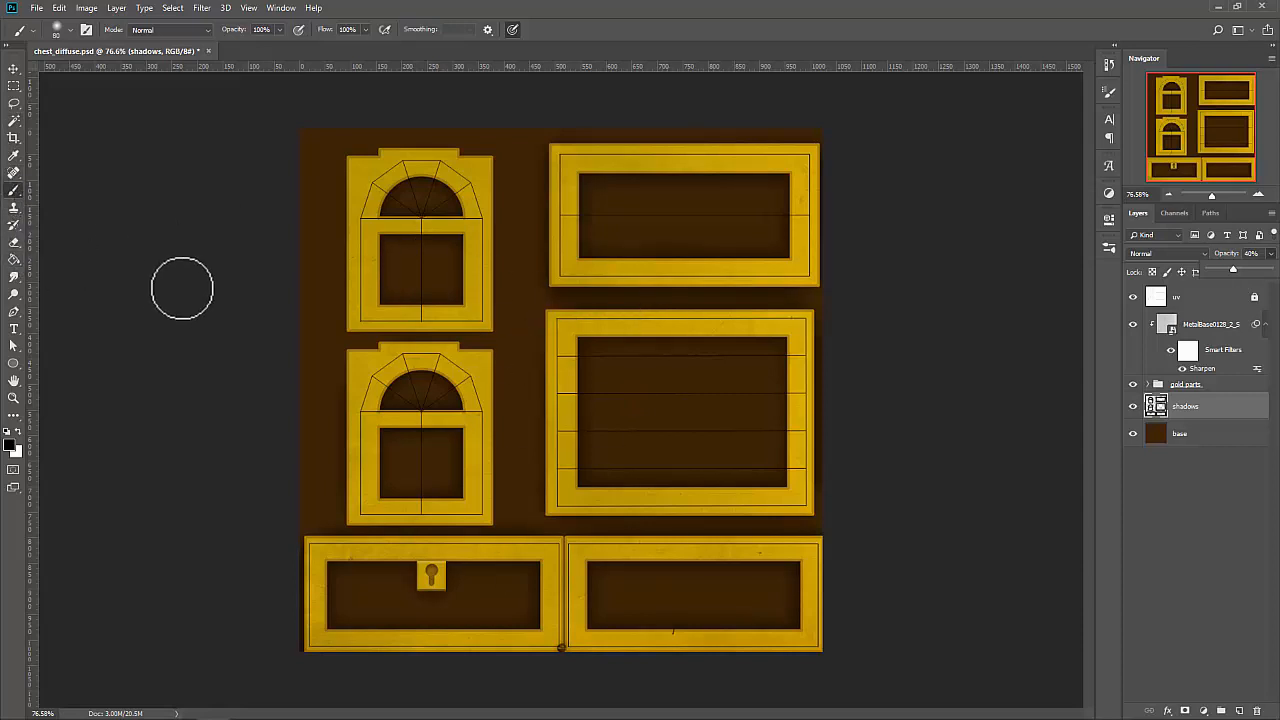
key("e")
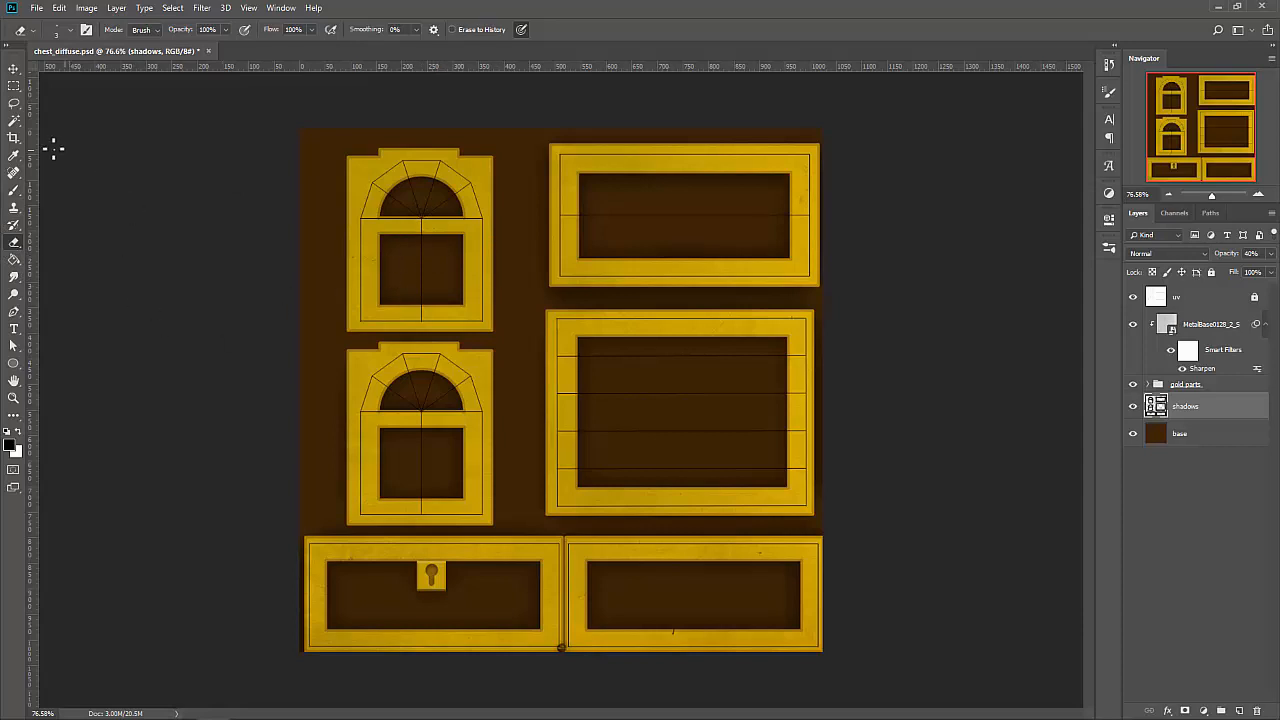
Switch to the Brush tool, hide the uv layer and inspect the updated texture on the chest model in Maya.
left_click(13, 190)
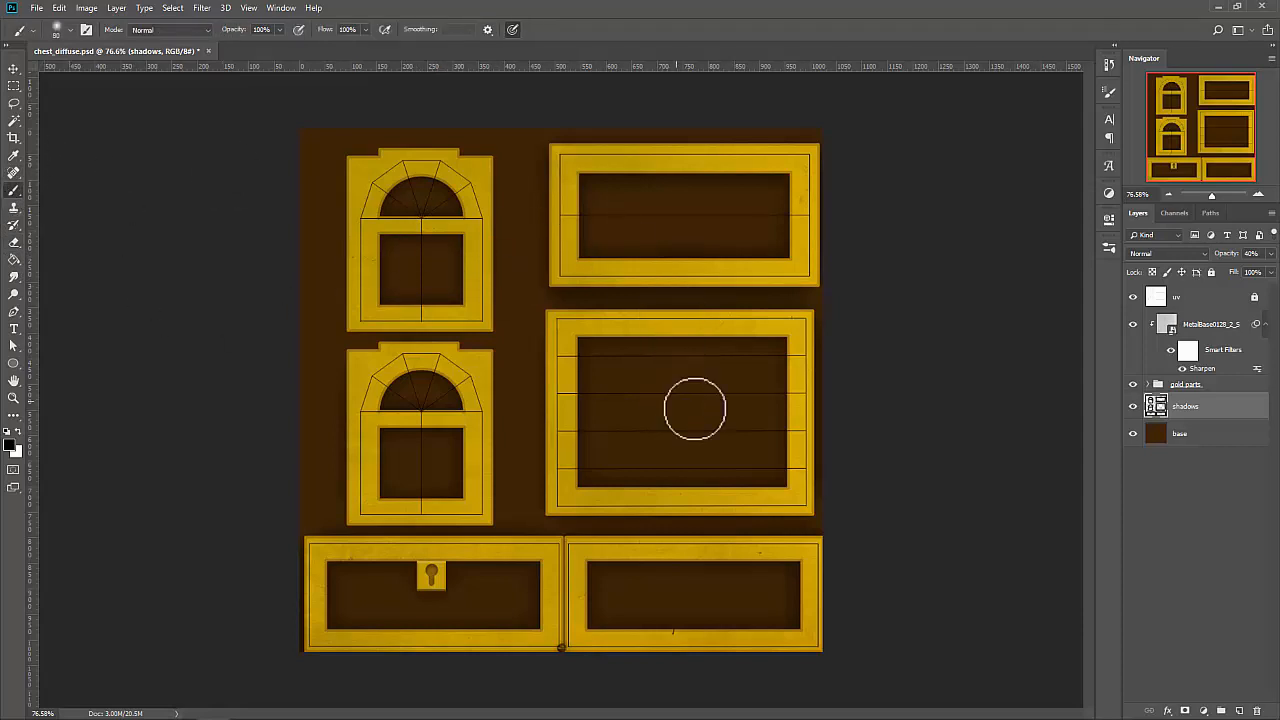
left_click(1133, 298)
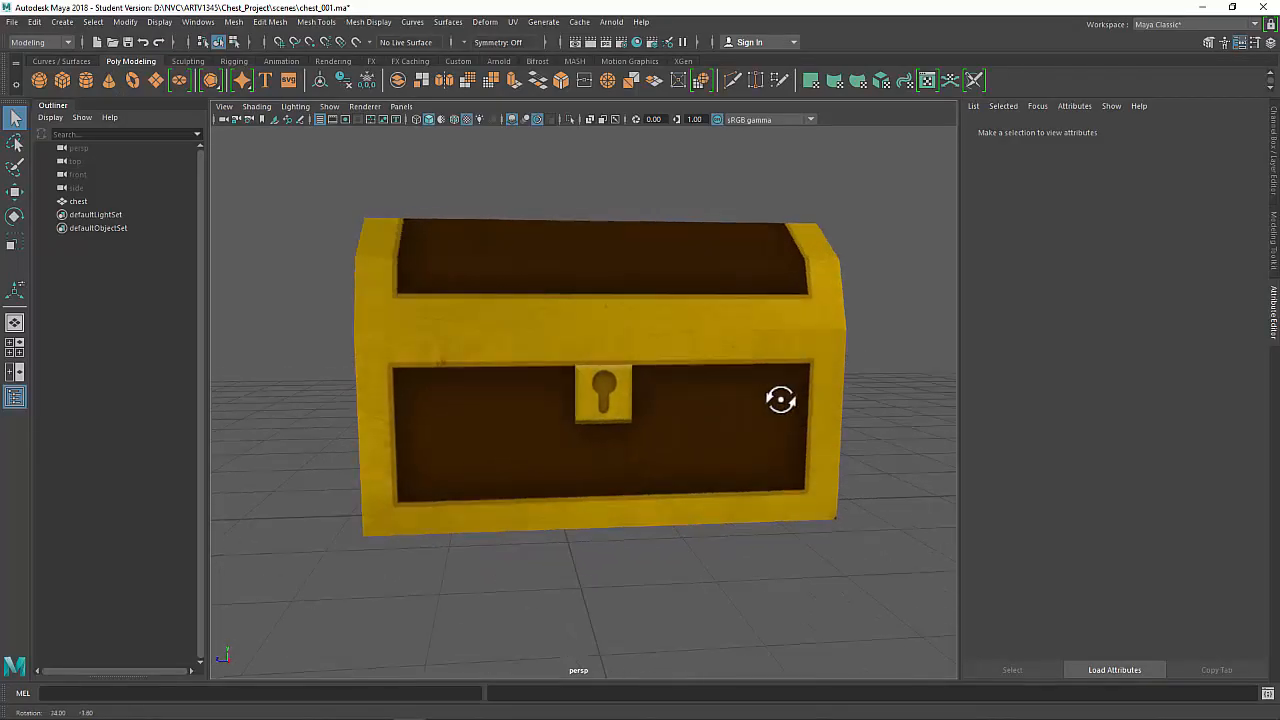
left_click_drag(780, 397, 603, 374, "alt")
scroll(642, 450, "up", 3)
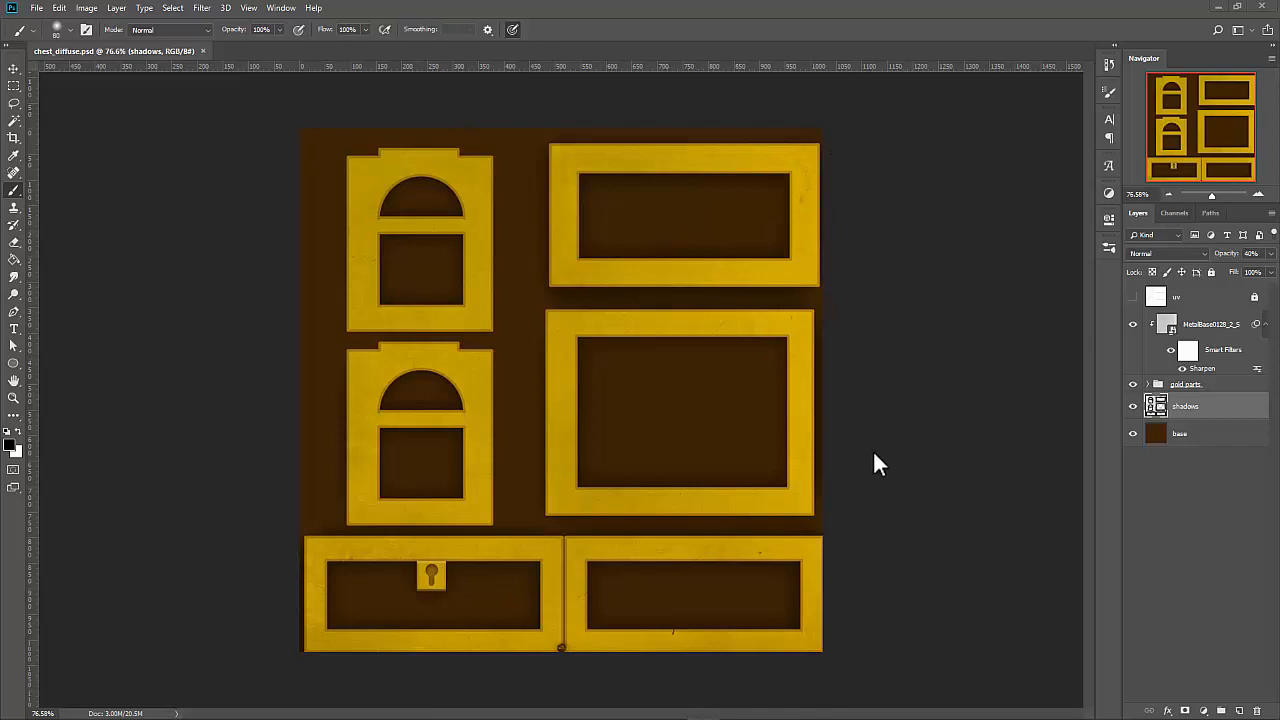
Back in Photoshop, add a new layer above the base layer and set the foreground colour to brown (442905).
left_click(1228, 438)
left_click(1239, 710)
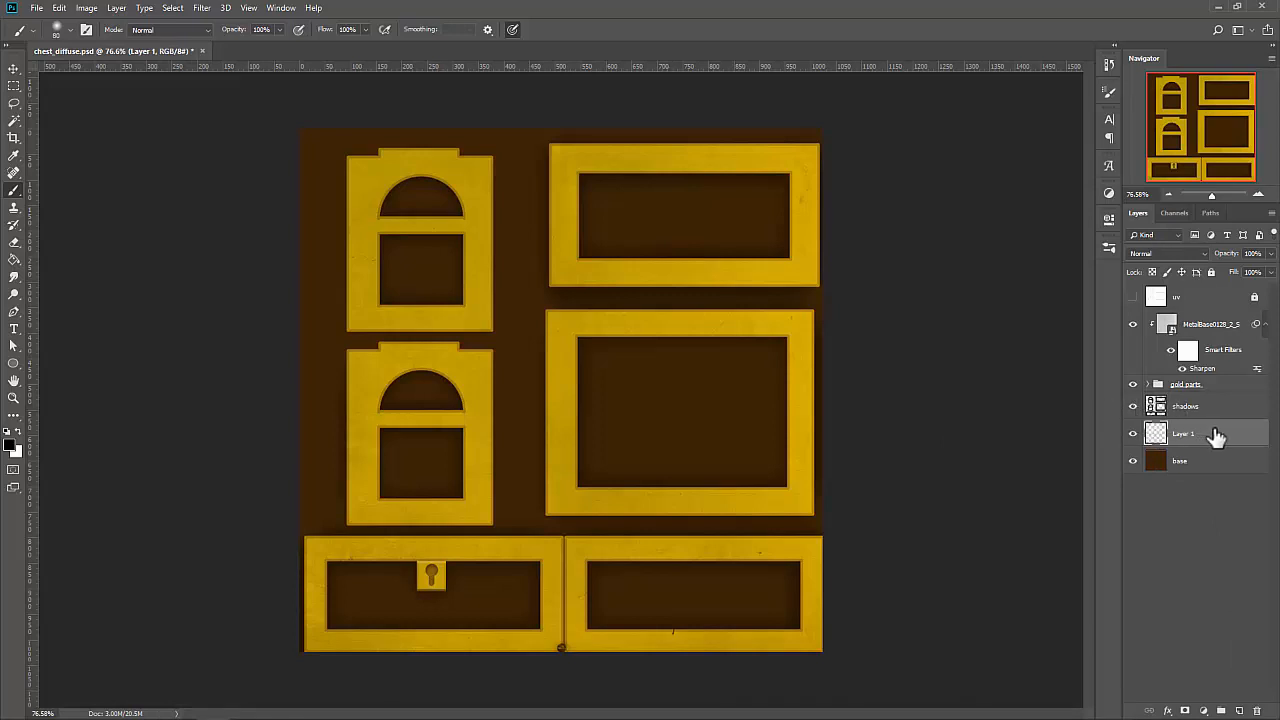
left_click(9, 445)
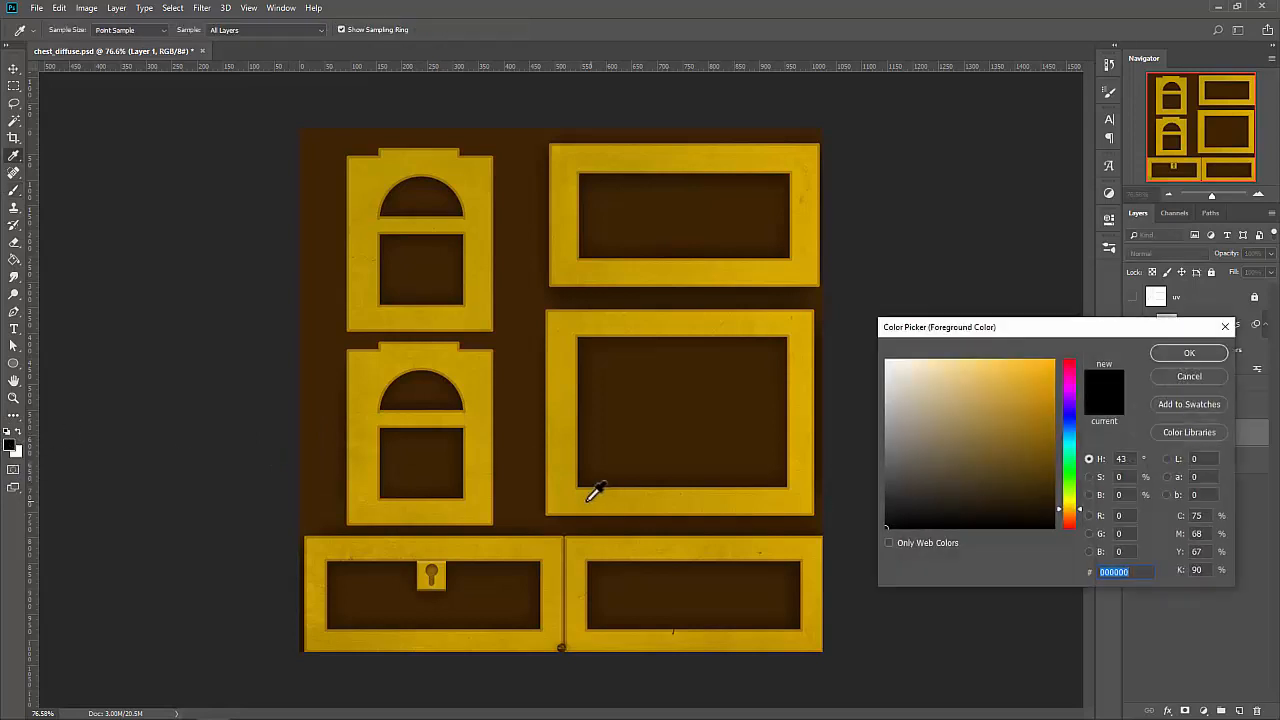
left_click(1157, 353)
left_click(11, 446)
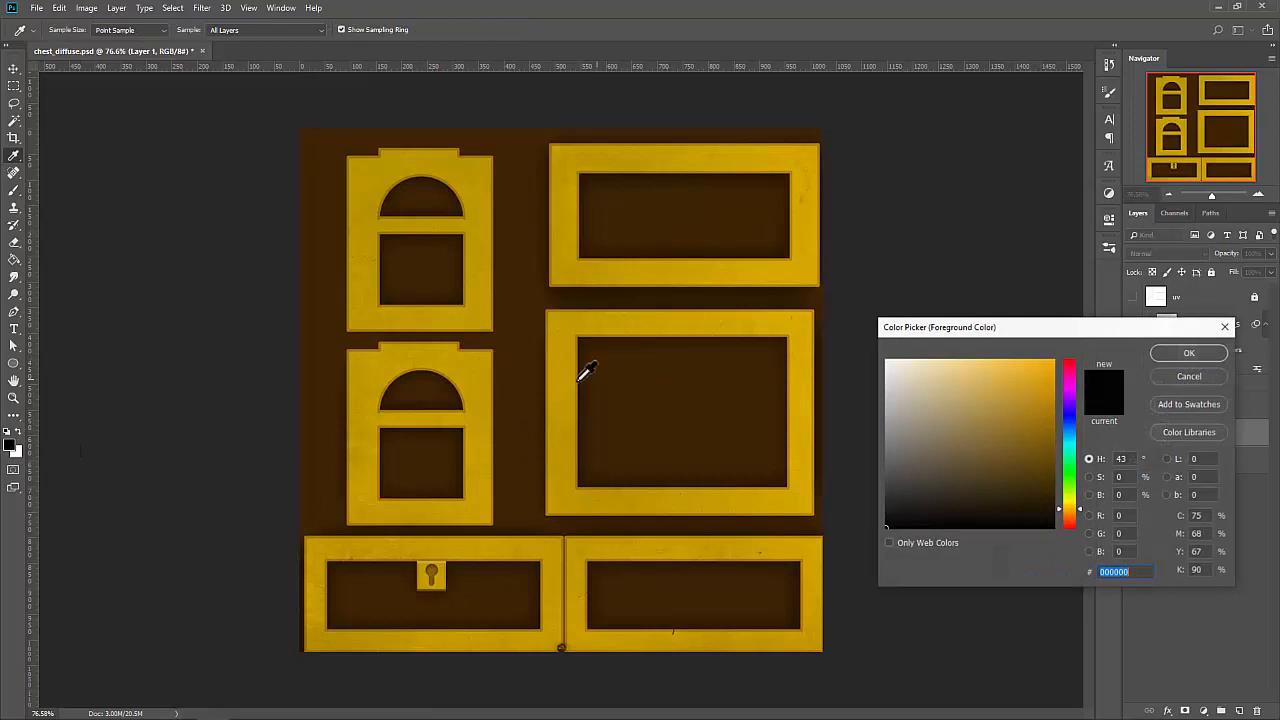
left_click(519, 374)
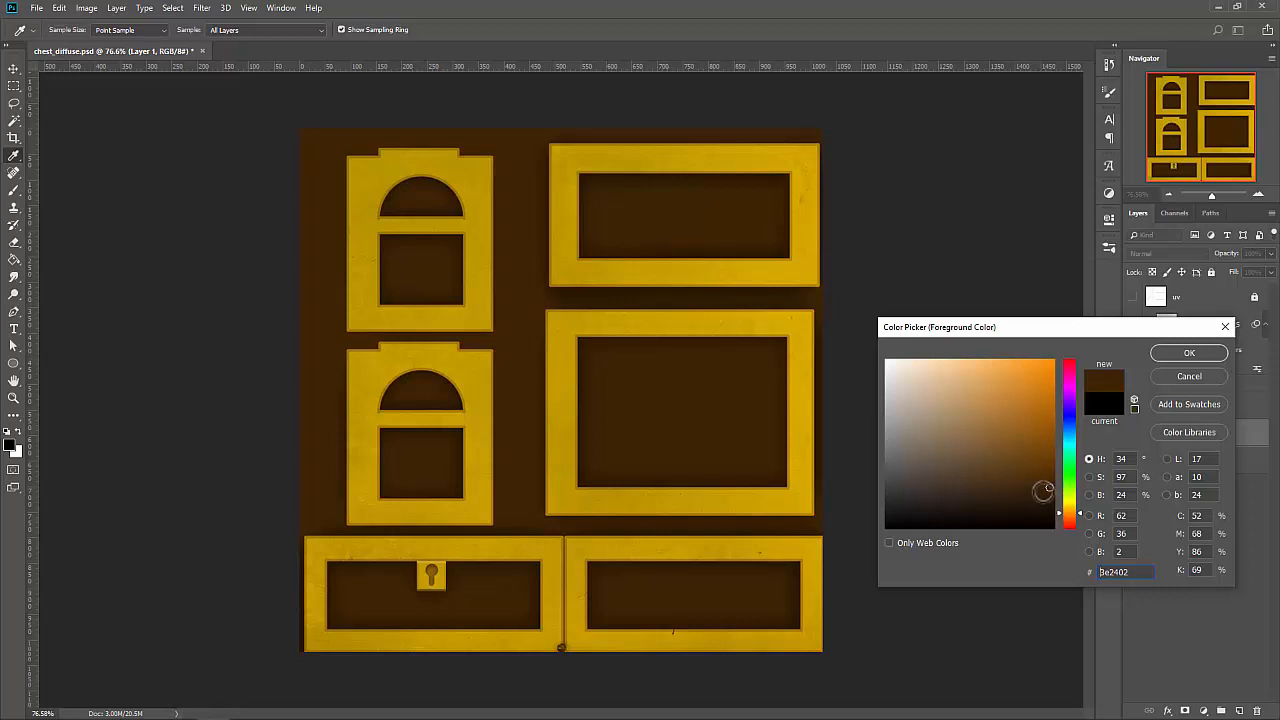
left_click_drag(1043, 491, 1041, 482)
left_click(1188, 353)
key("b")
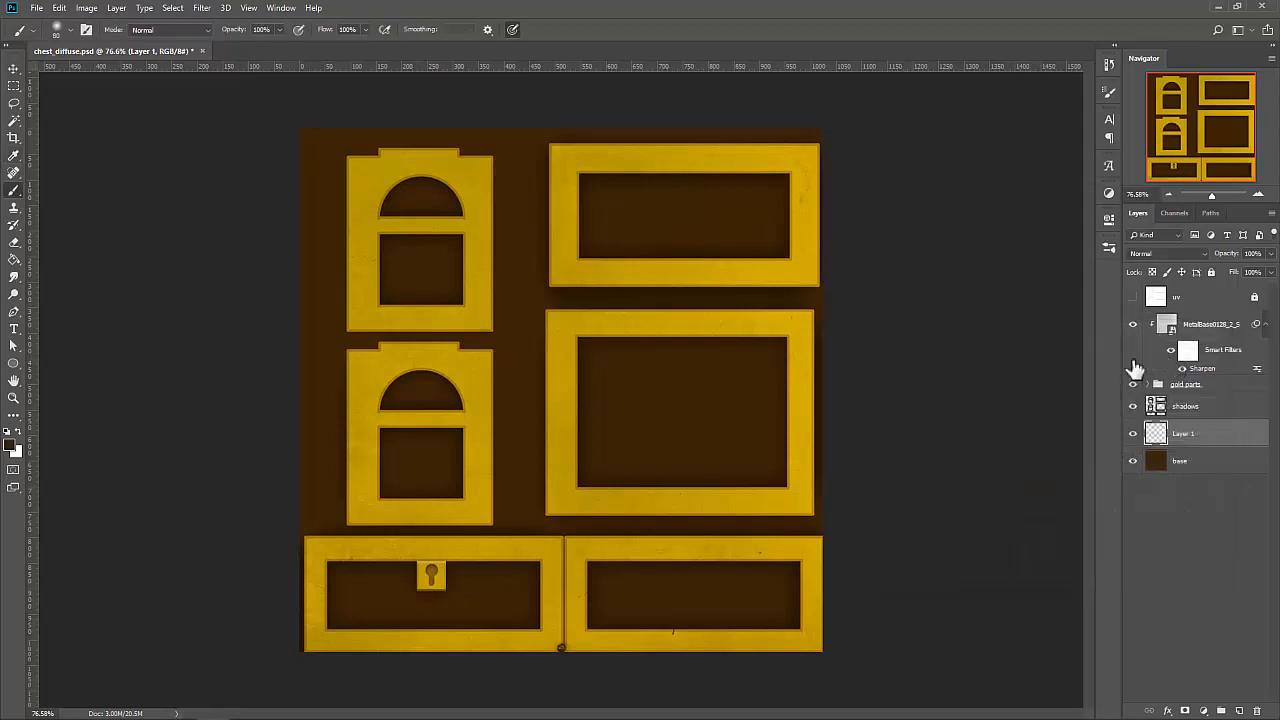
Set the background colour to a darker brown (2a1a05) derived from the wood area.
left_click(17, 452)
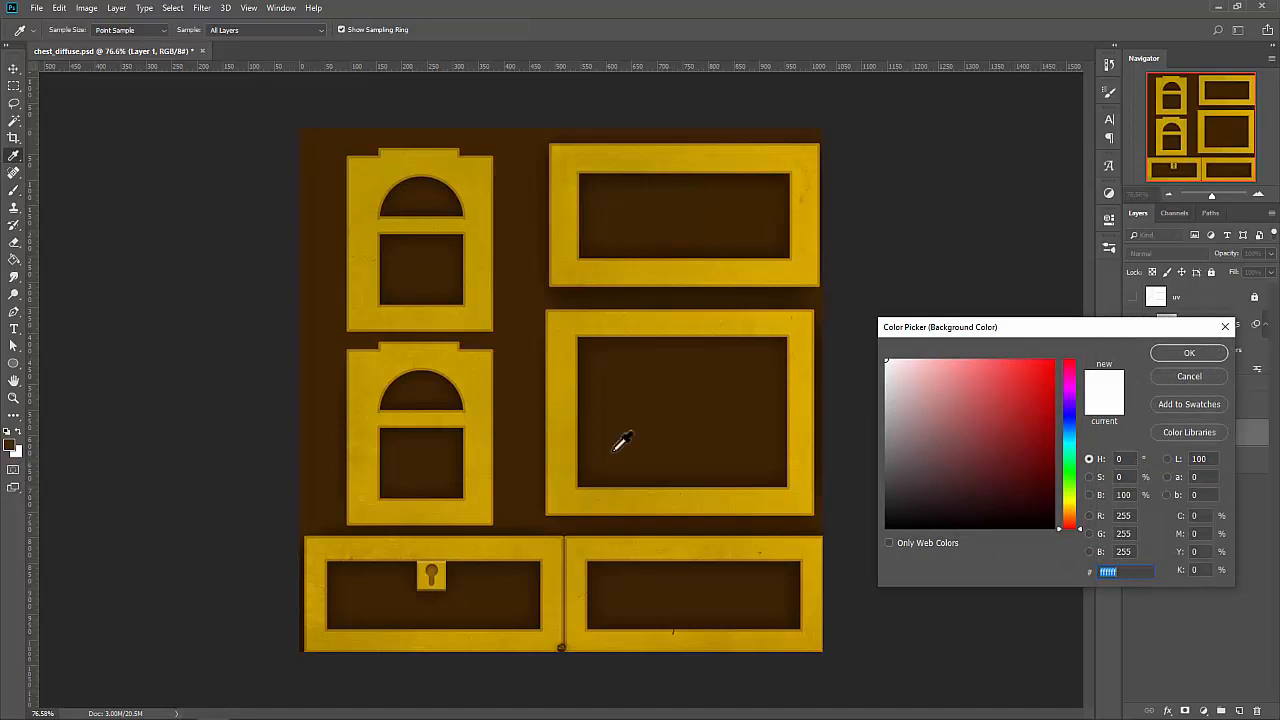
left_click(642, 409)
left_click_drag(1046, 496, 1034, 503)
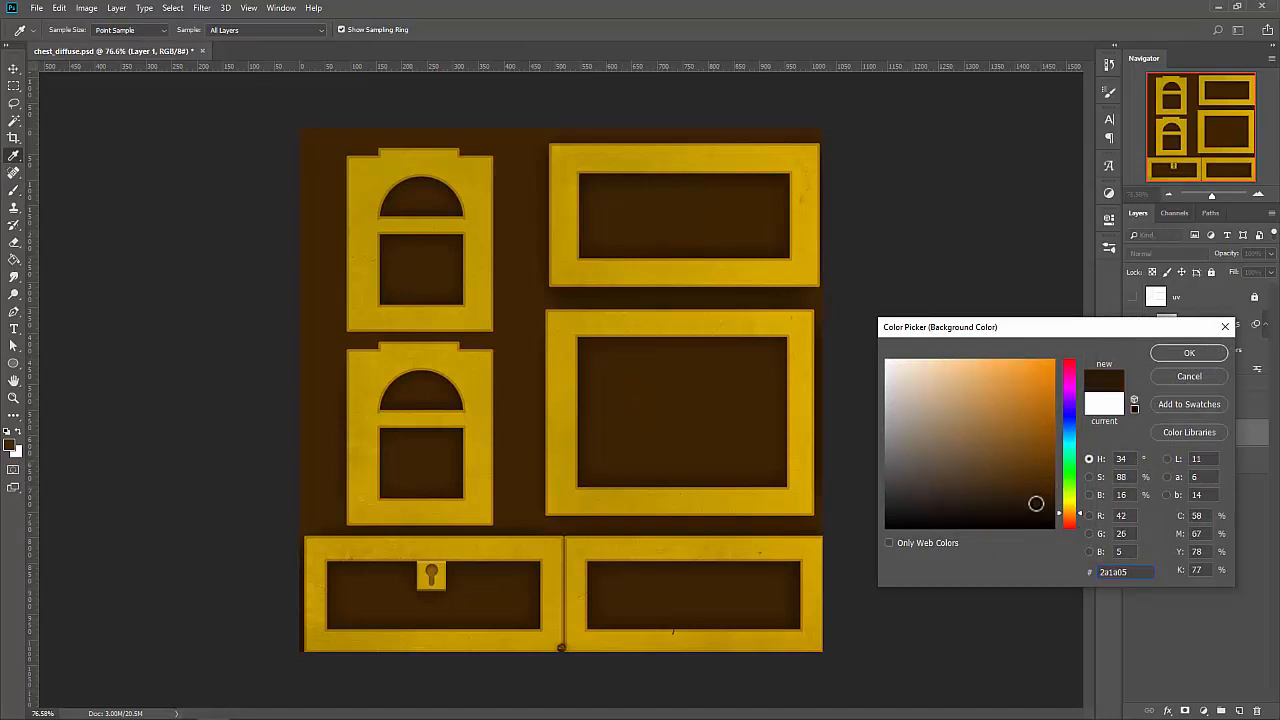
left_click(1186, 355)
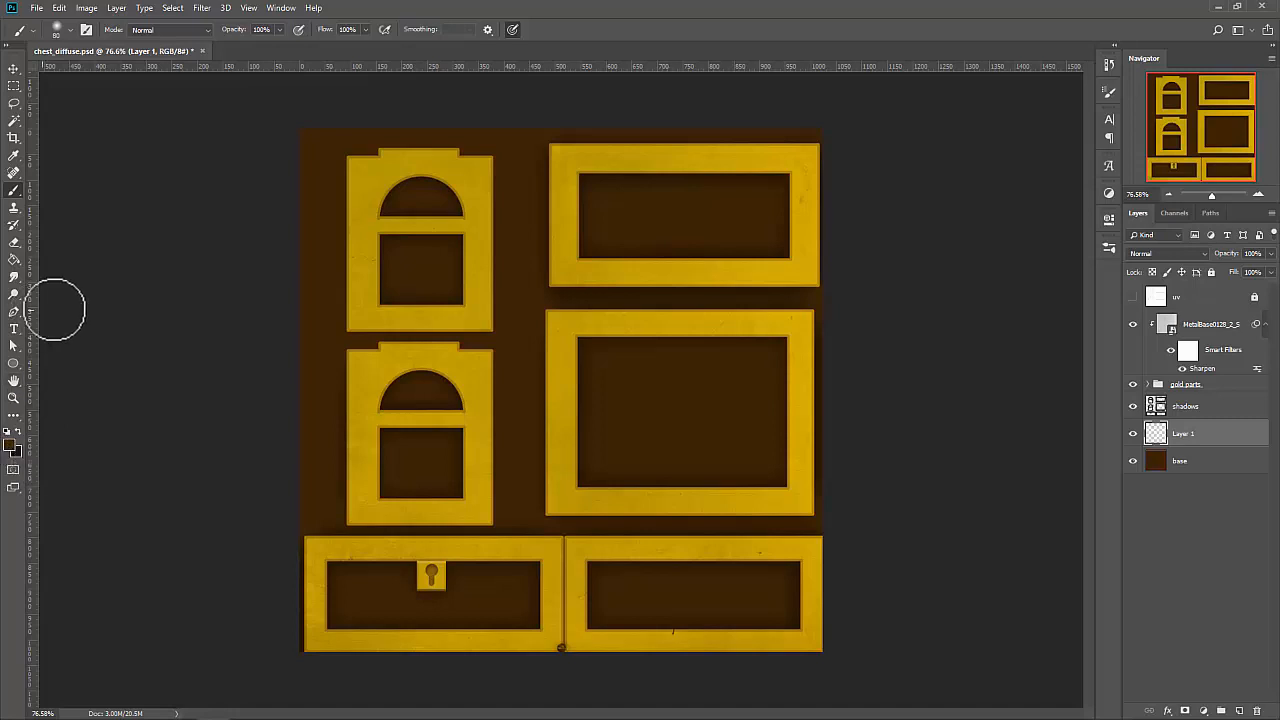
Fill the new layer with the foreground brown using the Paint Bucket and open the Fibers render filter.
left_click(14, 259)
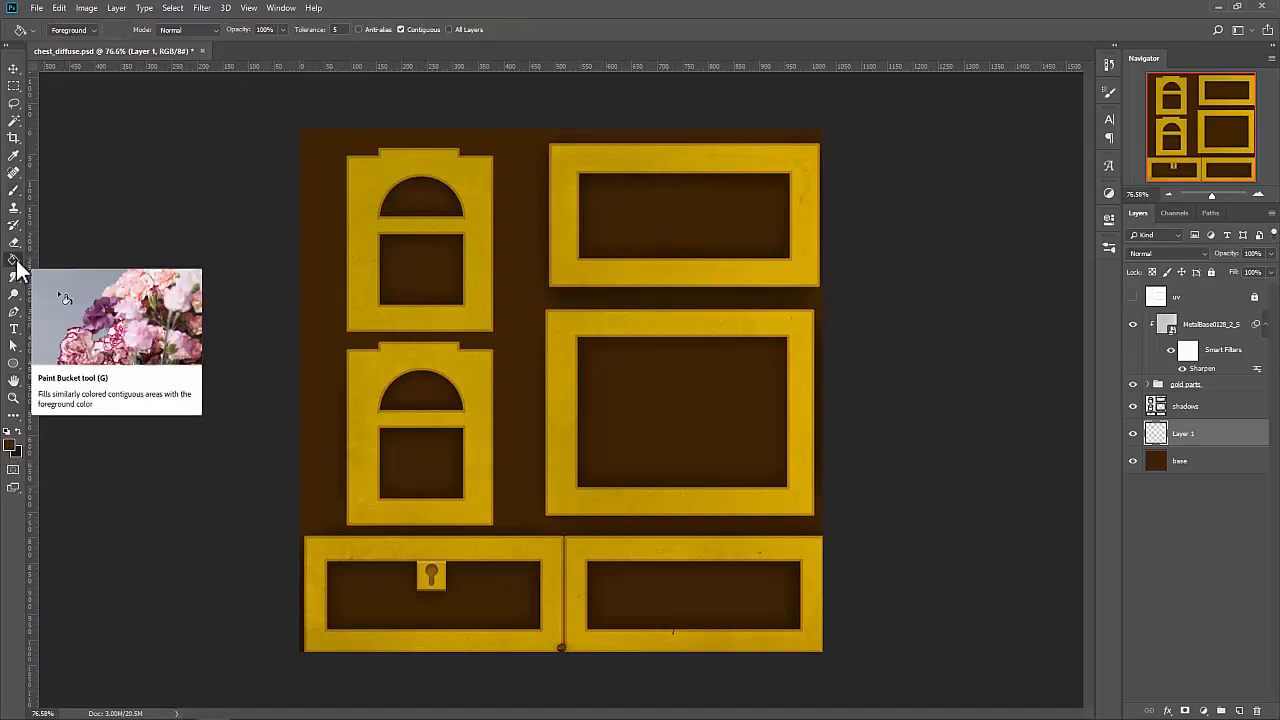
left_click(625, 378)
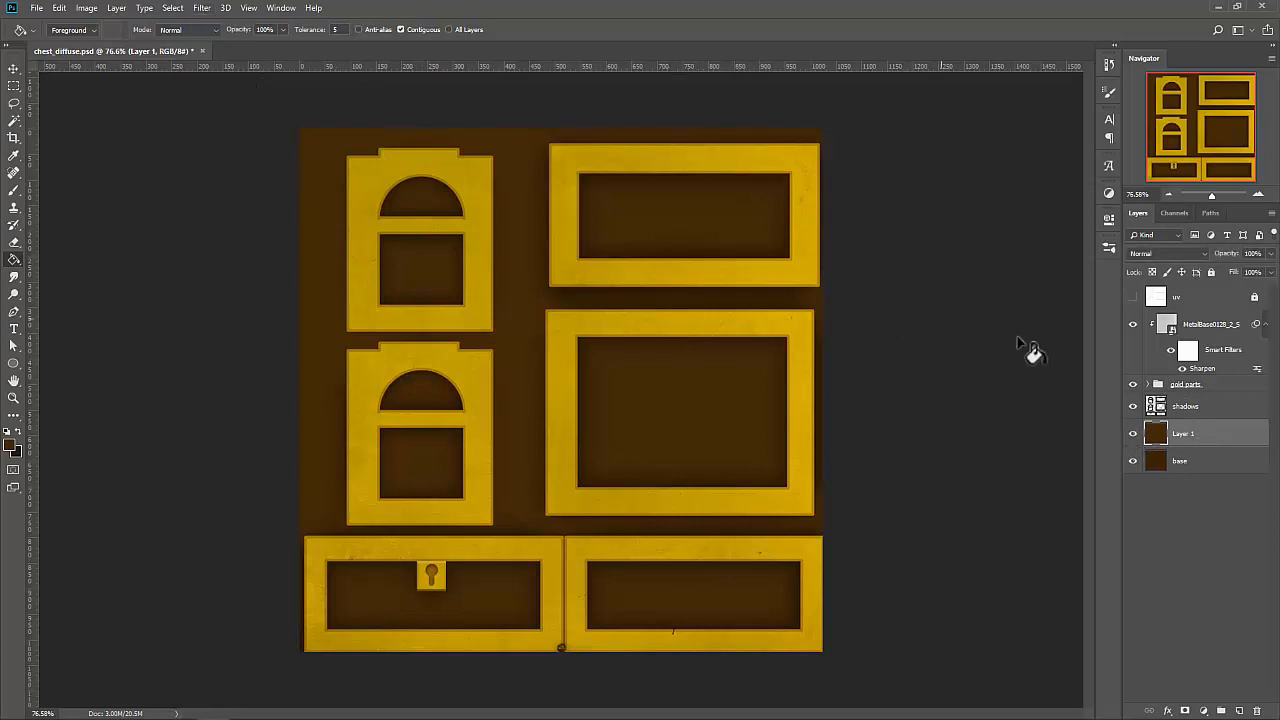
left_click(201, 8)
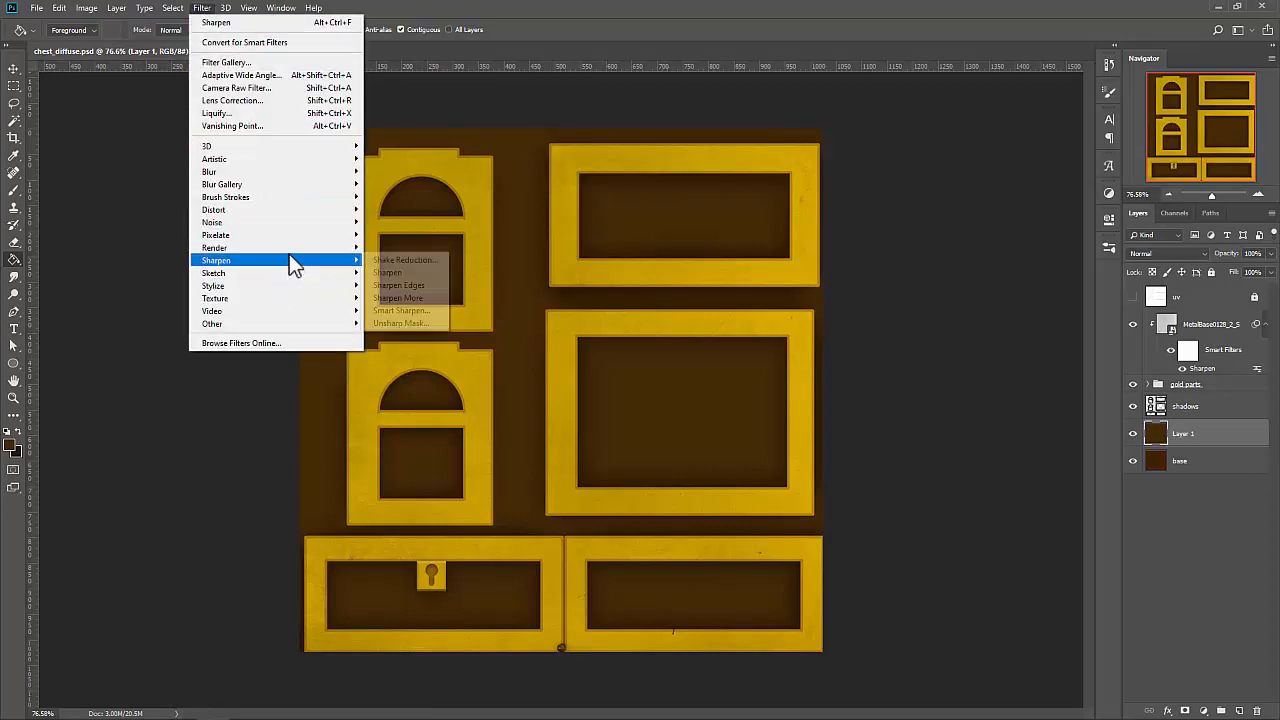
mouse_move(290, 248)
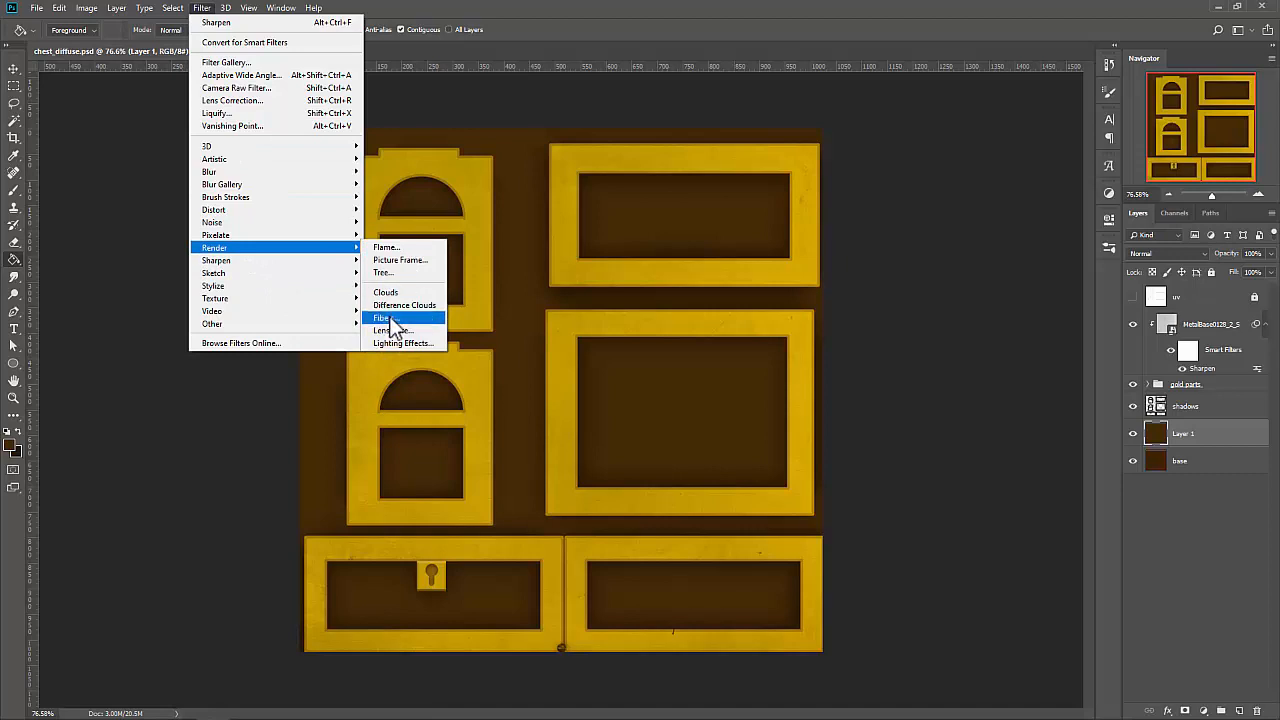
left_click(386, 318)
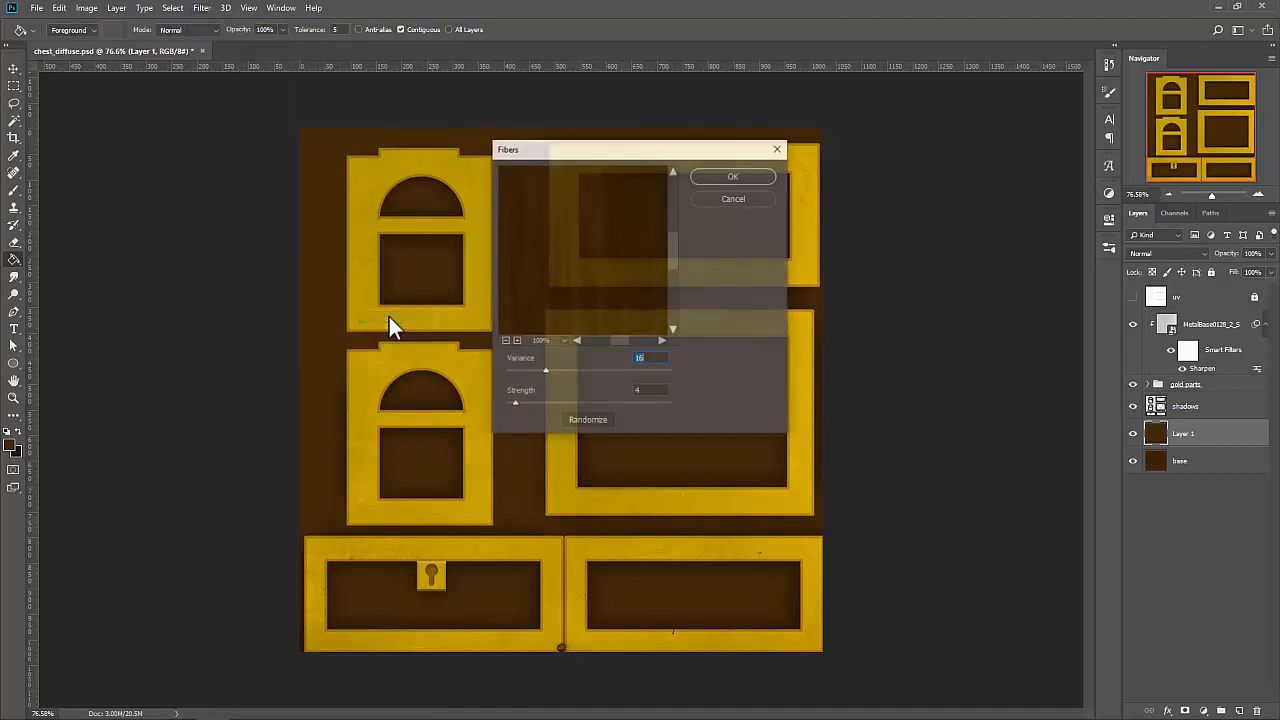
left_click_drag(695, 154, 846, 167)
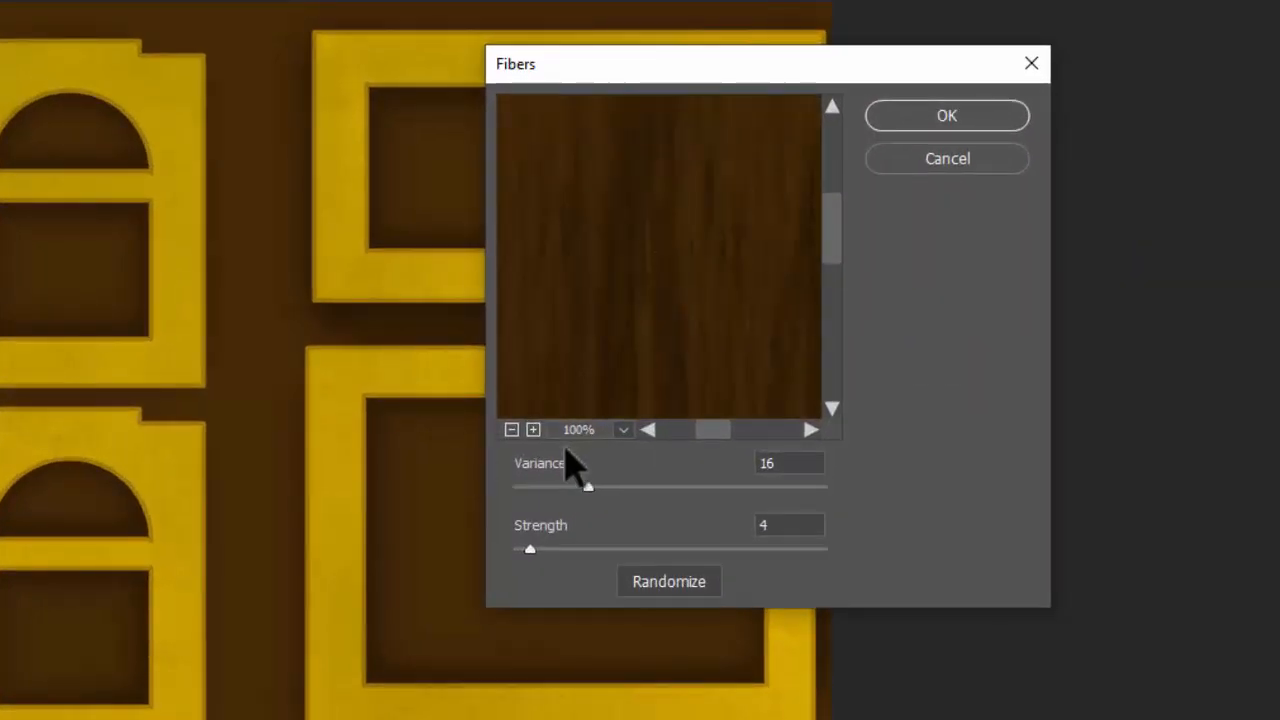
Zoom the Fibers preview out to 33.3% and compare variance 42 with strength 55 against variance 4 with strength 56.
left_click(512, 430)
left_click(512, 430)
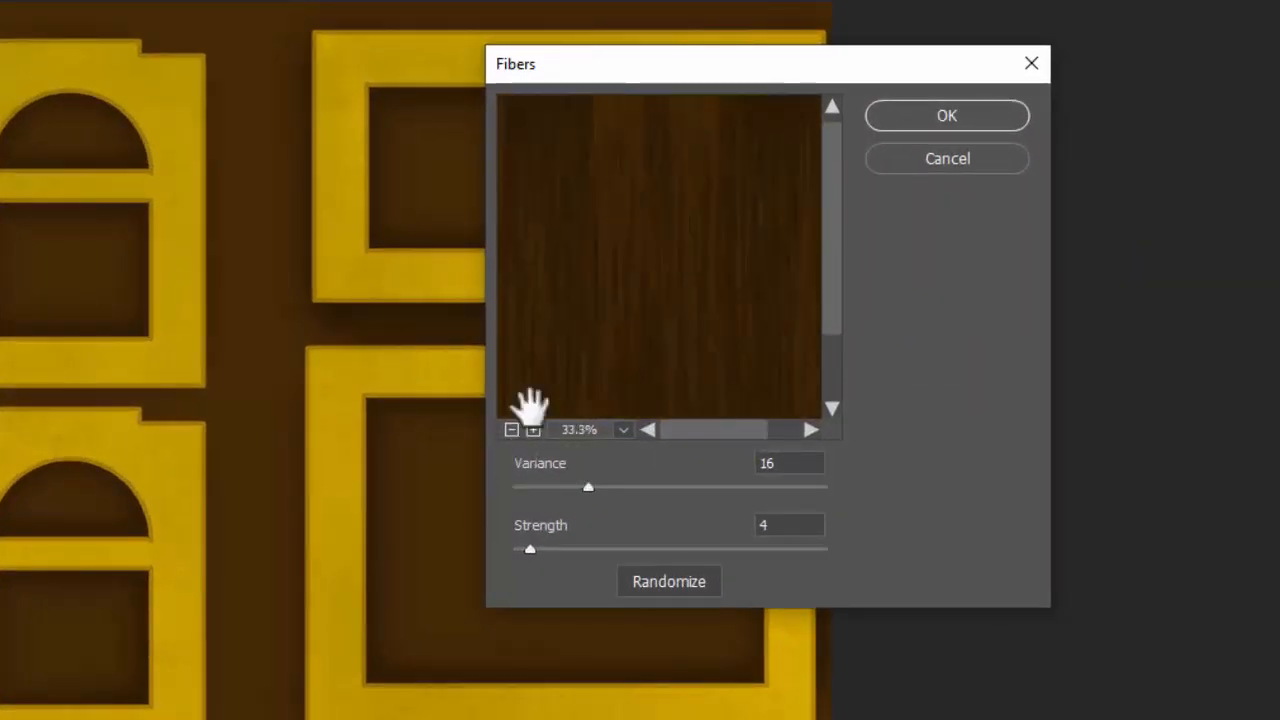
left_click_drag(688, 184, 672, 318)
left_click_drag(588, 487, 716, 487)
left_click_drag(631, 549, 779, 550)
left_click_drag(699, 209, 616, 224)
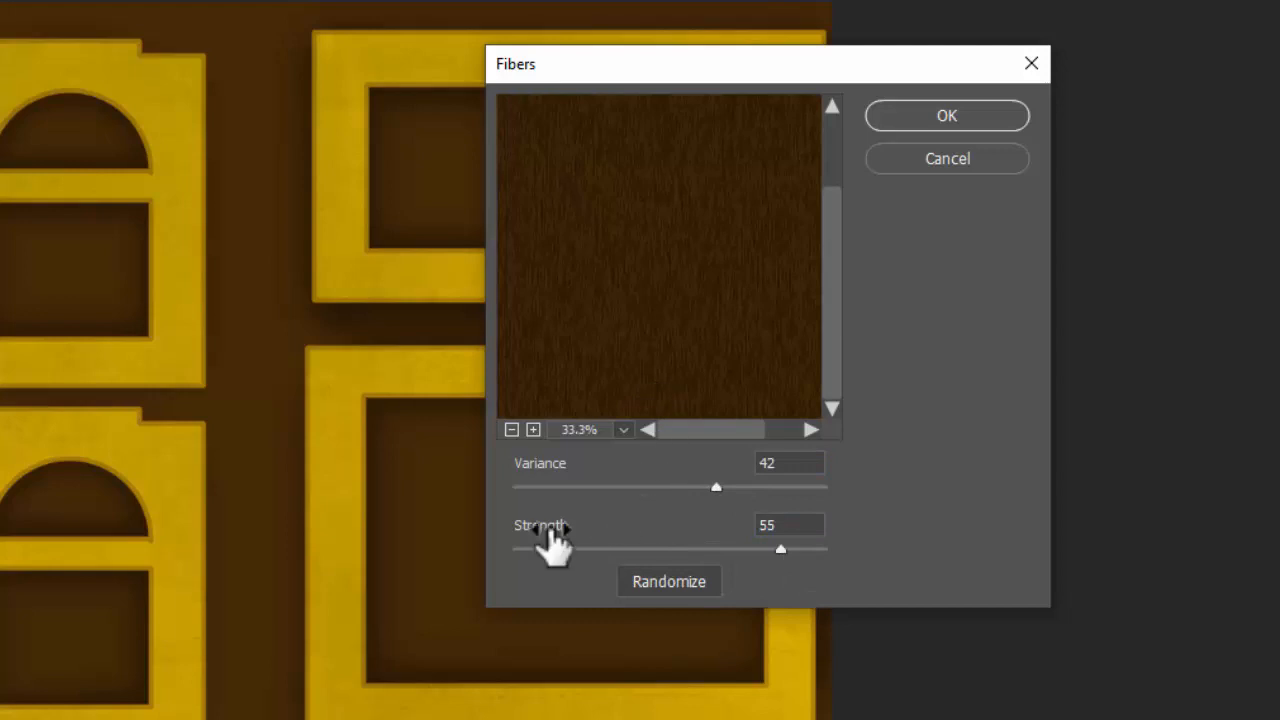
left_click(527, 549)
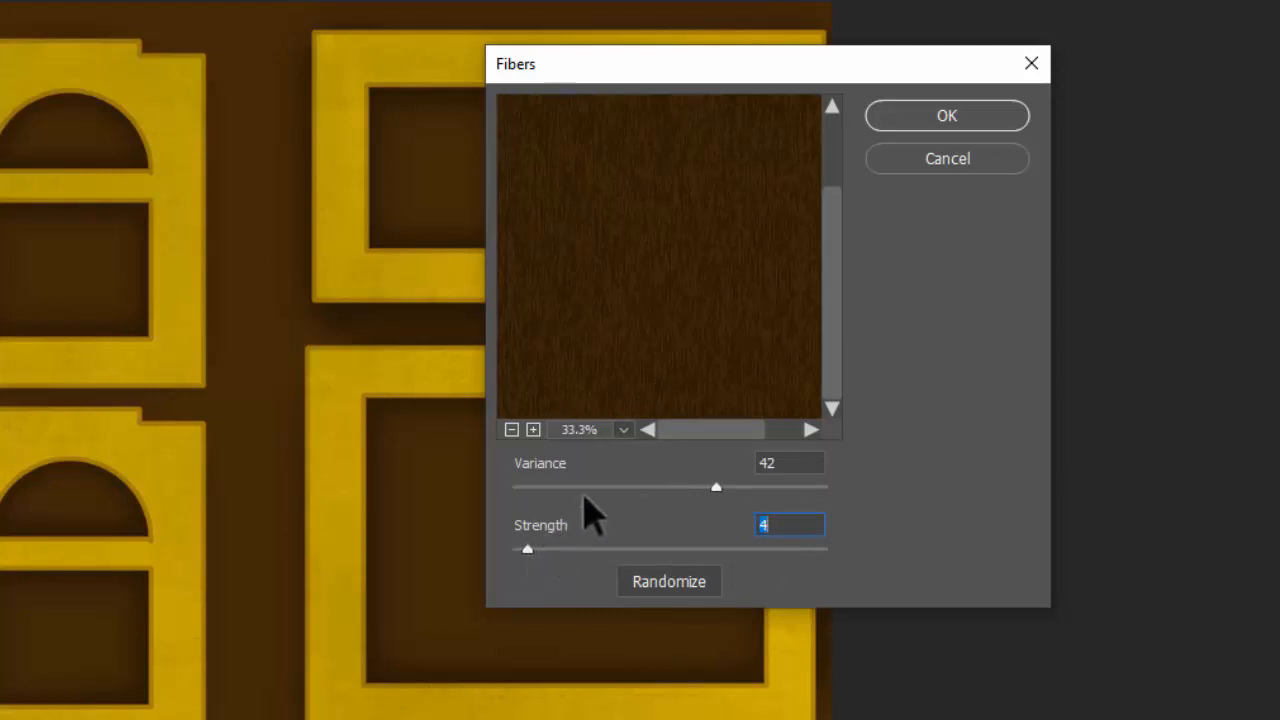
left_click(563, 488)
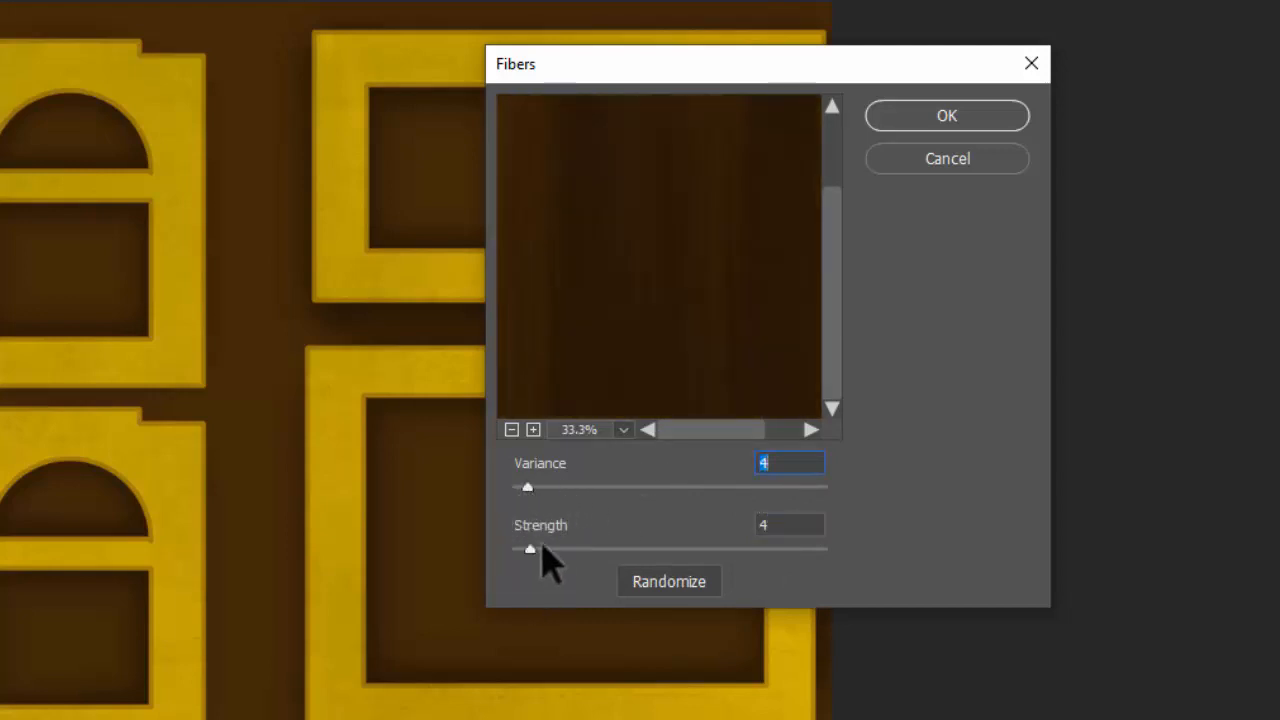
left_click(552, 549)
left_click(787, 549)
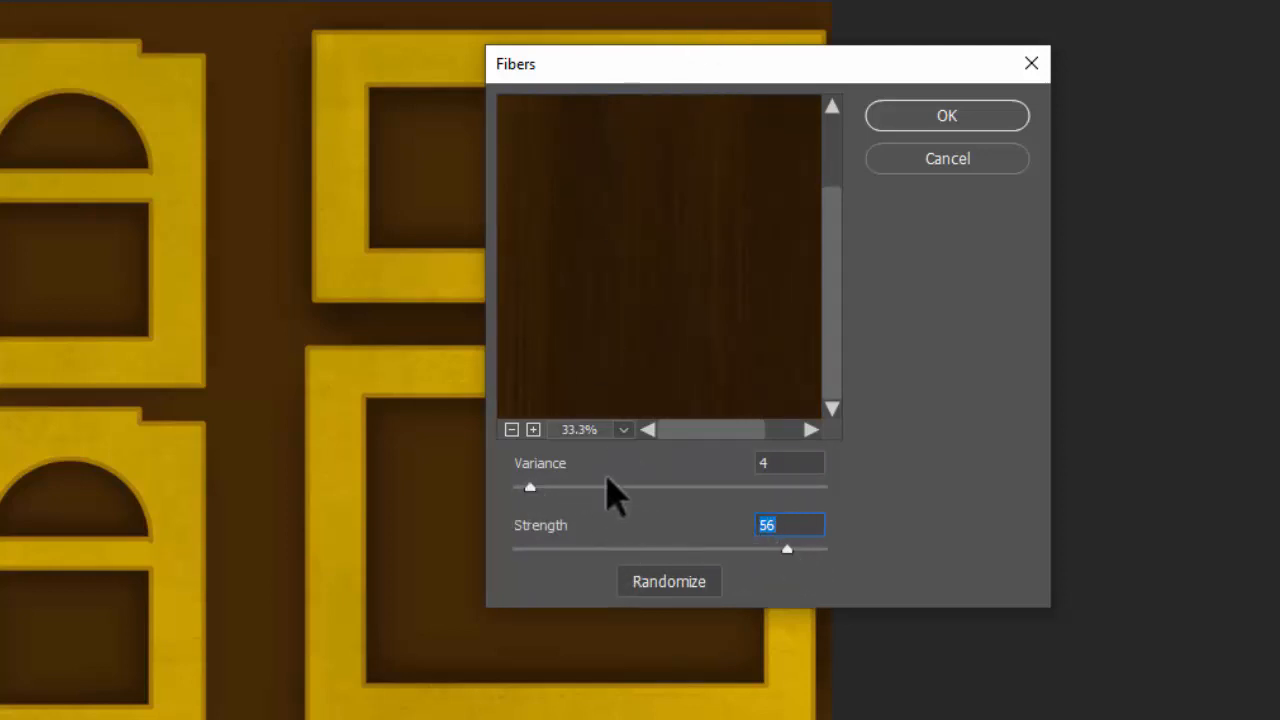
Set the Fibers variance to 25 and strength to 52 and apply the wood grain to the new layer.
left_click(614, 487)
left_click(593, 549)
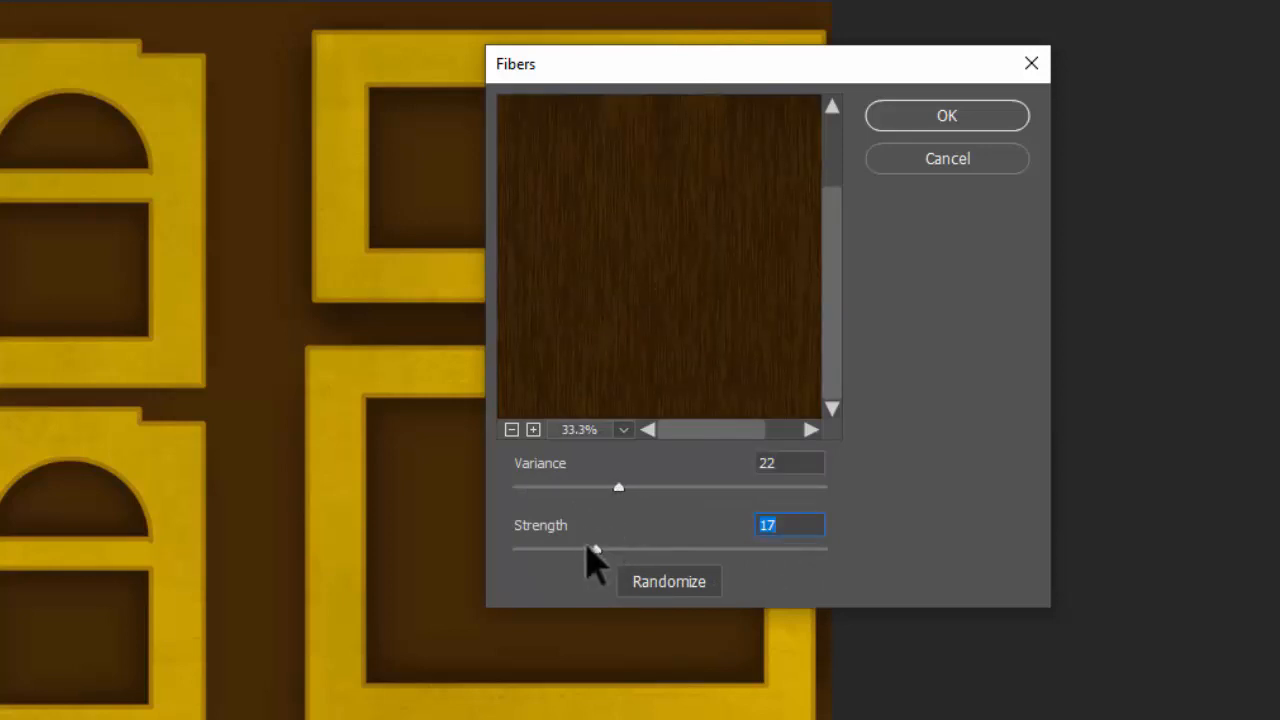
left_click(588, 549)
left_click(648, 487)
left_click(687, 487)
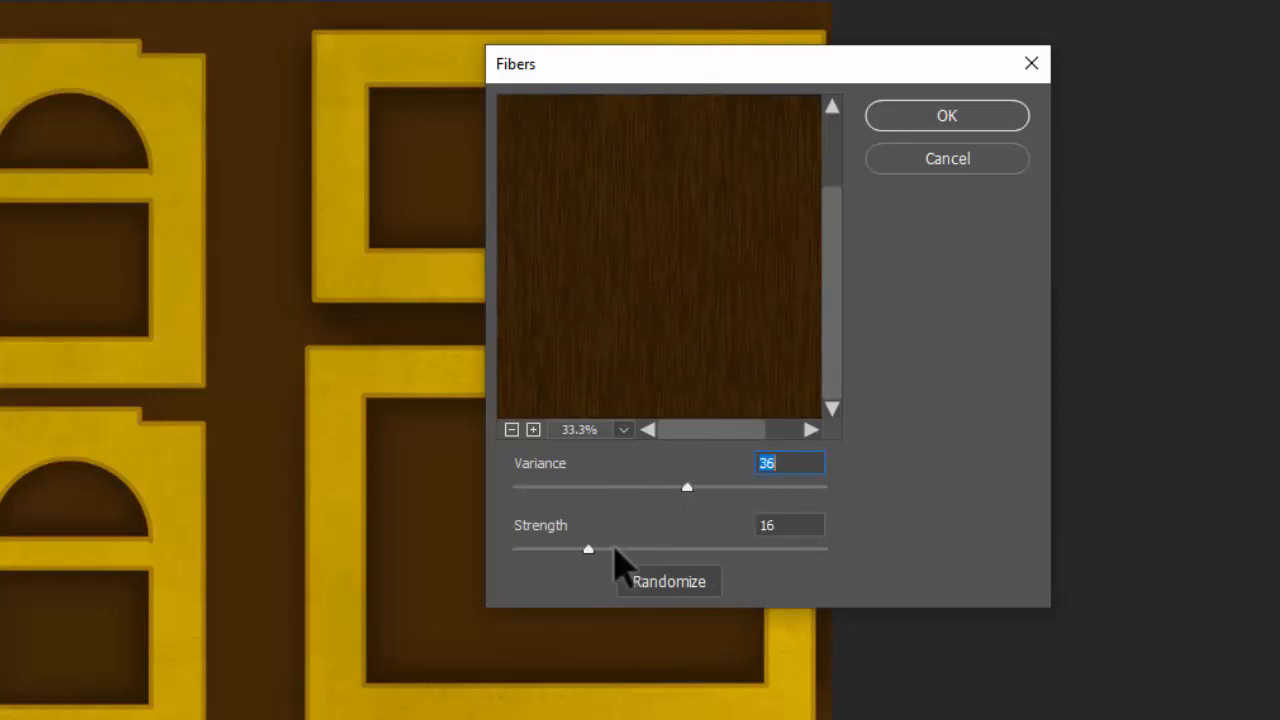
left_click(766, 549)
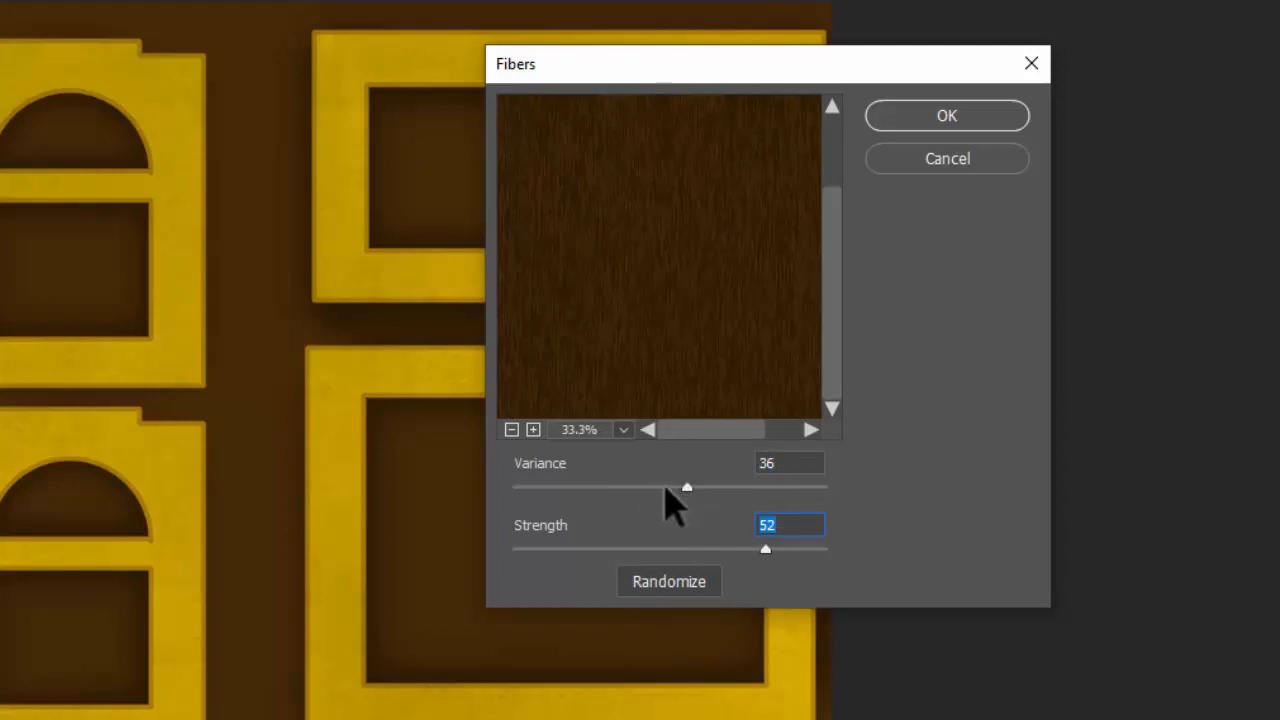
left_click_drag(658, 489, 600, 487)
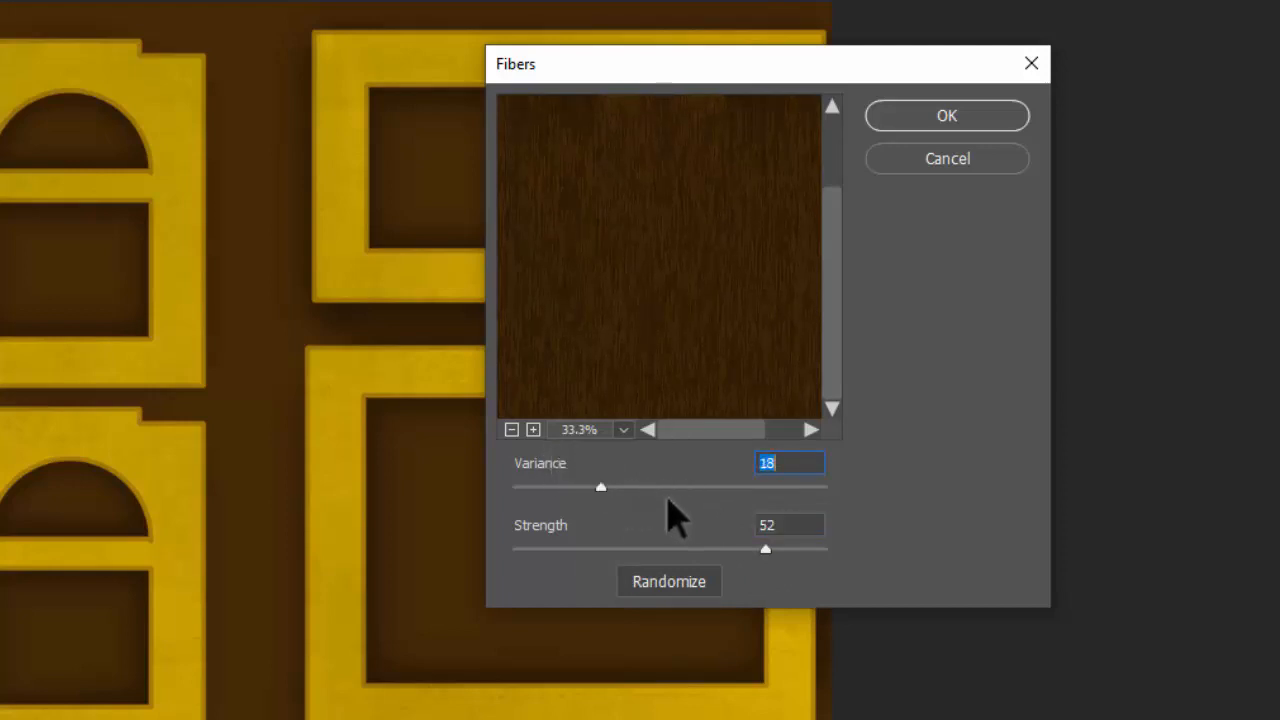
left_click(632, 488)
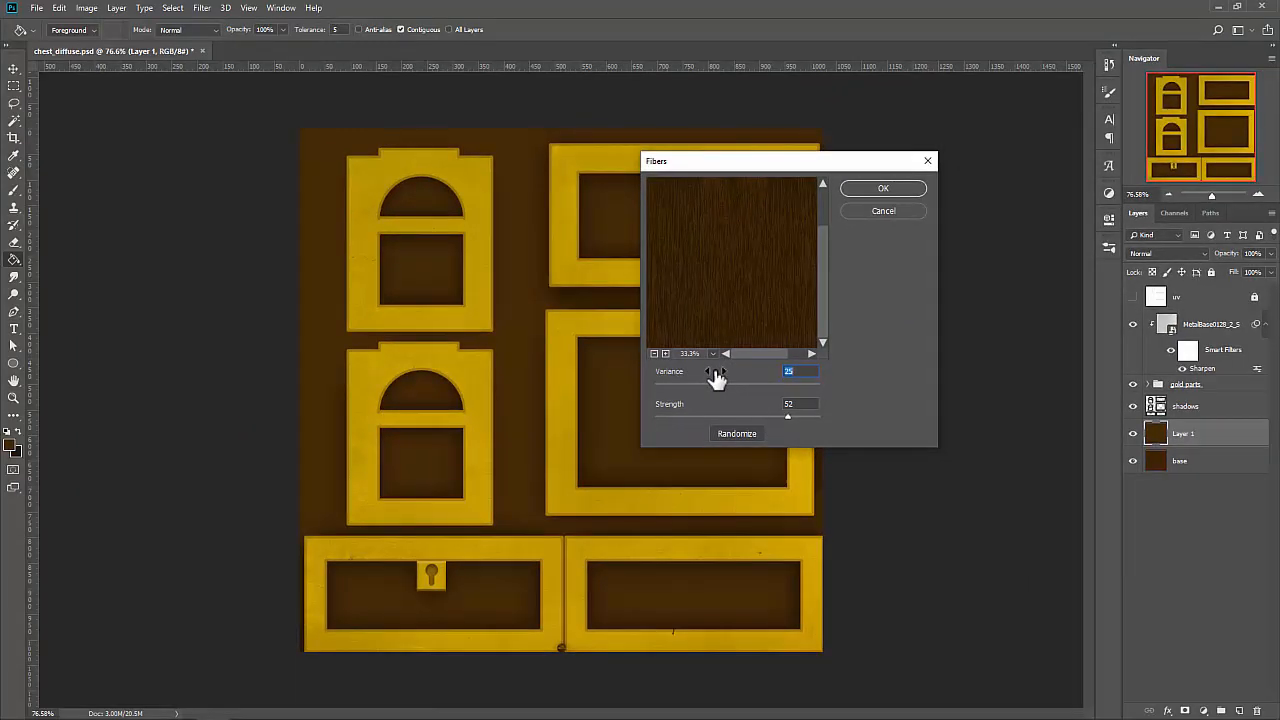
left_click(871, 188)
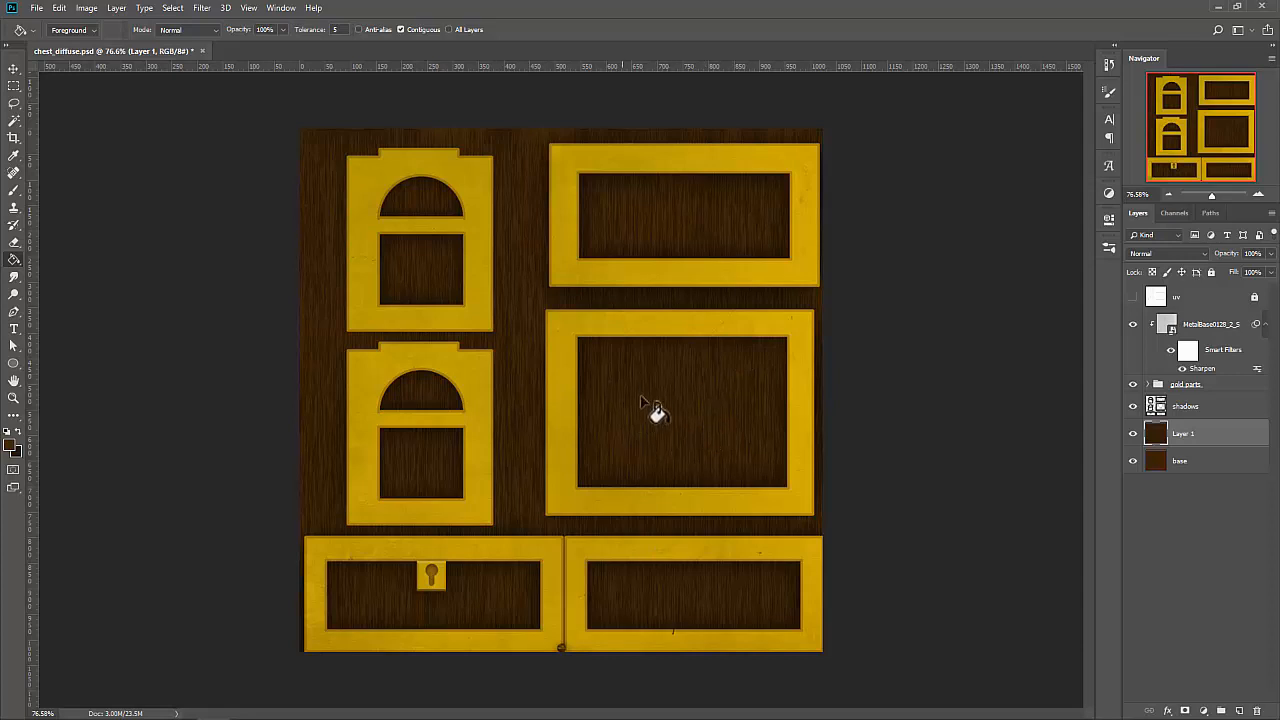
Choose a slightly lighter brown foreground colour and reapply the last Fibers filter to the wood grain layer.
left_click(12, 452)
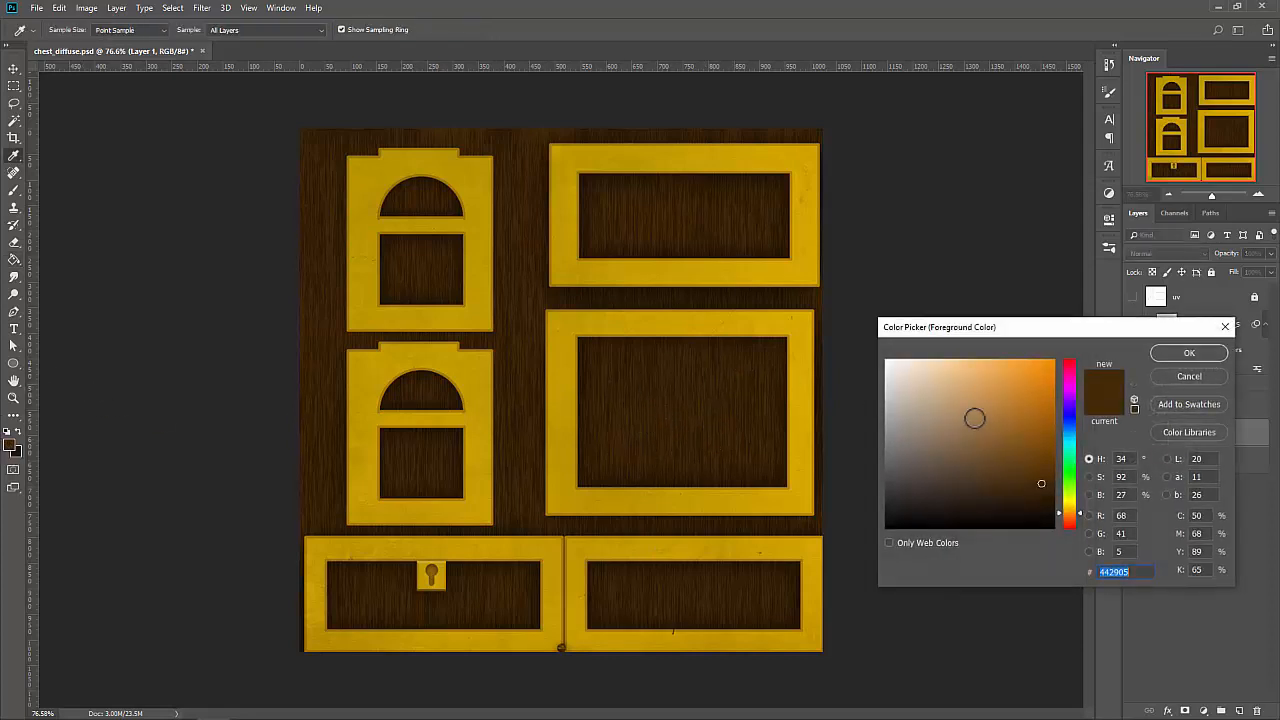
left_click(1172, 355)
key("g")
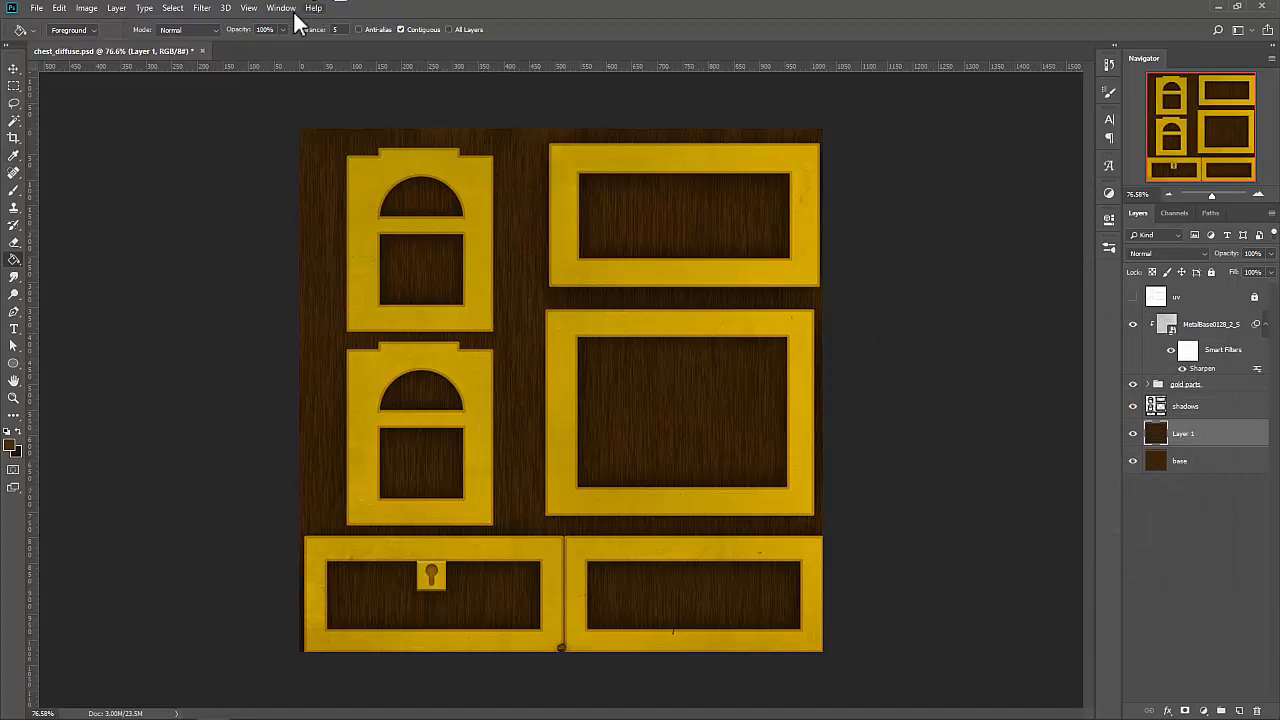
left_click(202, 9)
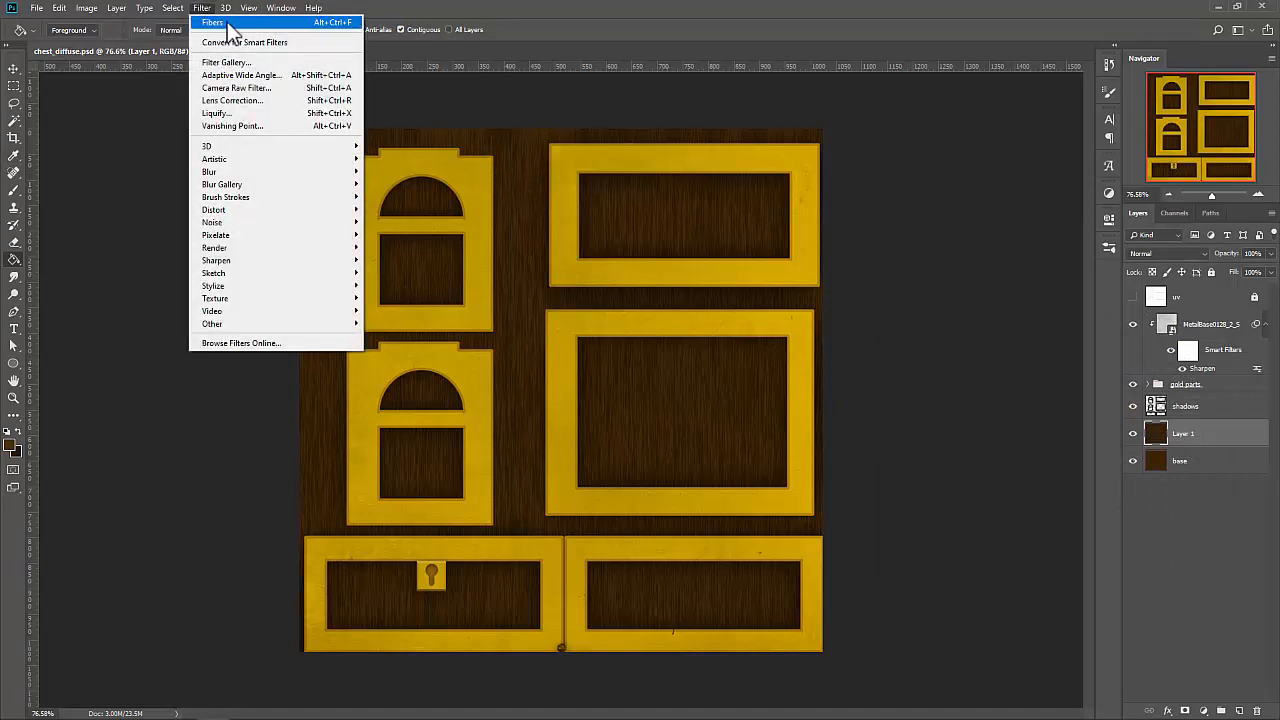
left_click(230, 24)
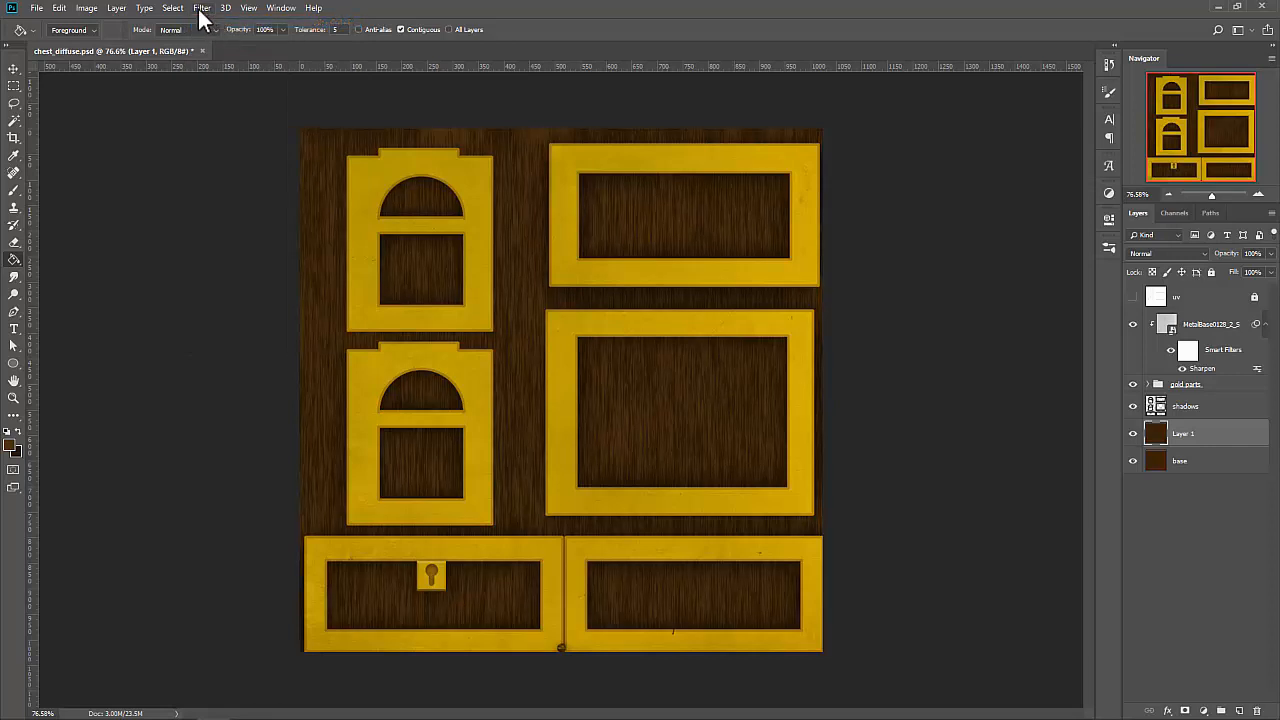
Regenerate the wood grain through the Fibers dialog with variance 25 and strength 52.
left_click(200, 9)
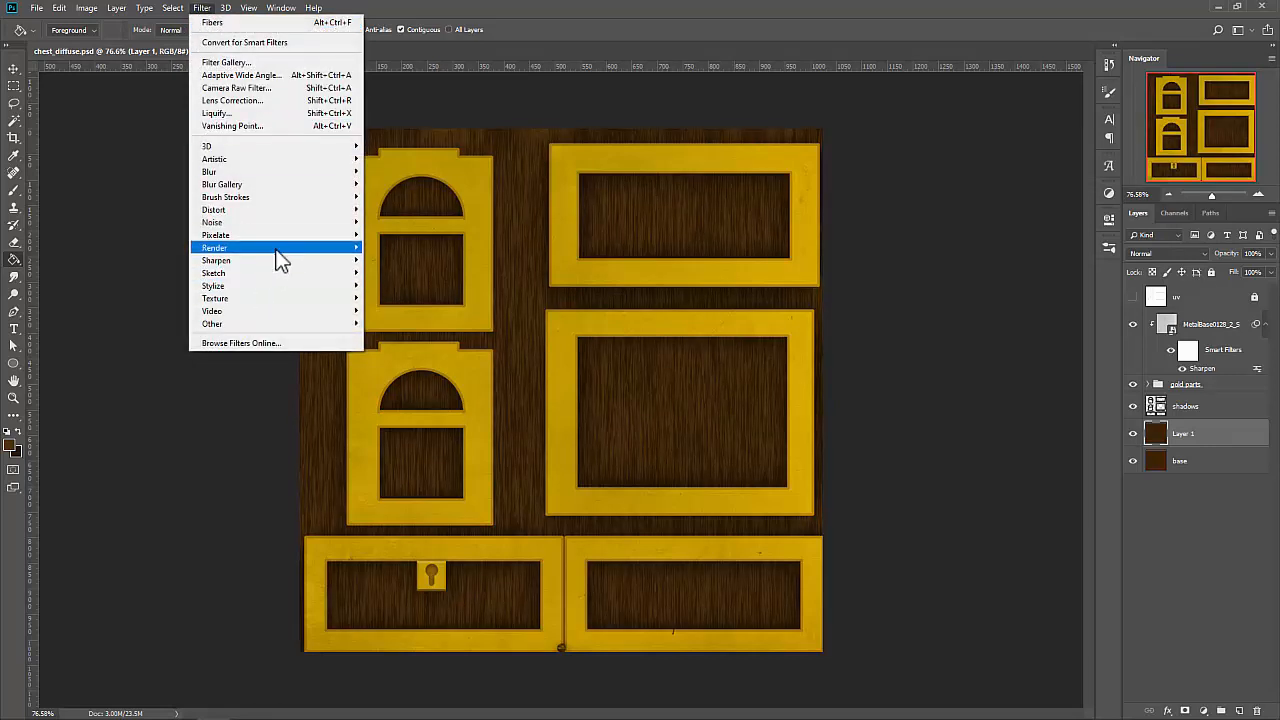
mouse_move(279, 248)
left_click(394, 315)
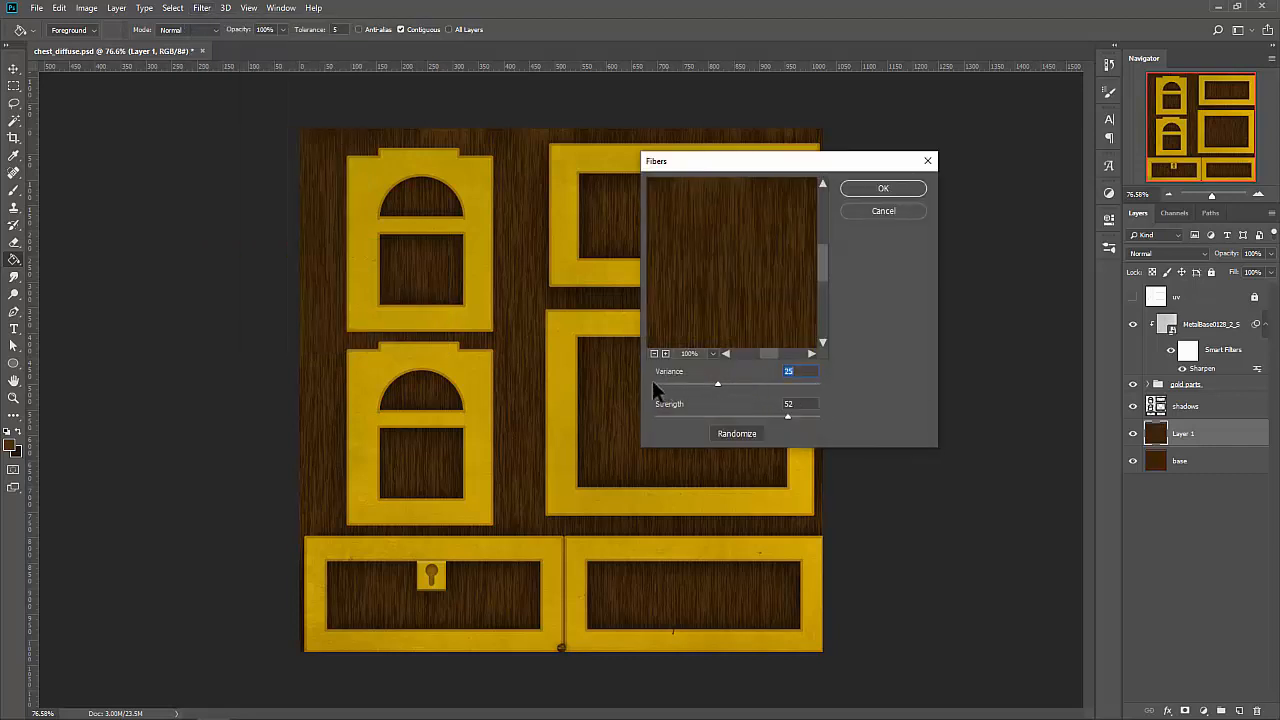
left_click(883, 188)
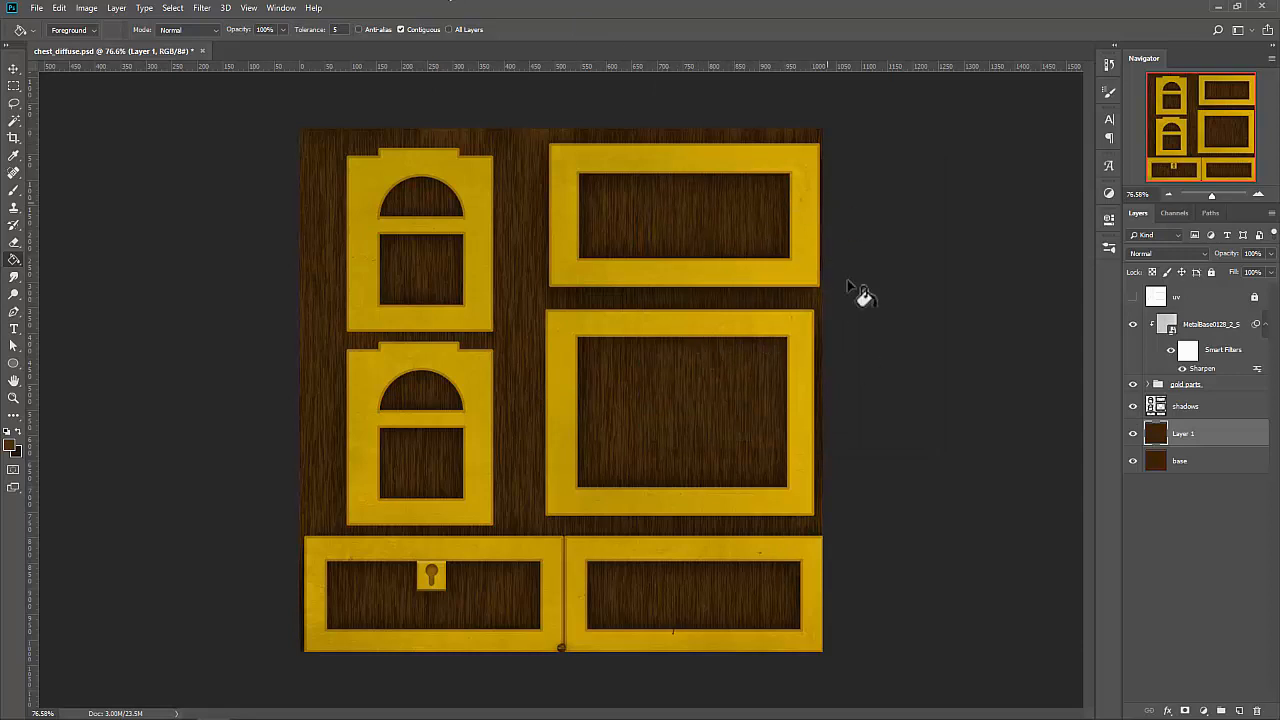
Save the chest texture, switch to Maya to inspect the wood grain on the front and end, and return to Photoshop.
key("ctrl+s")
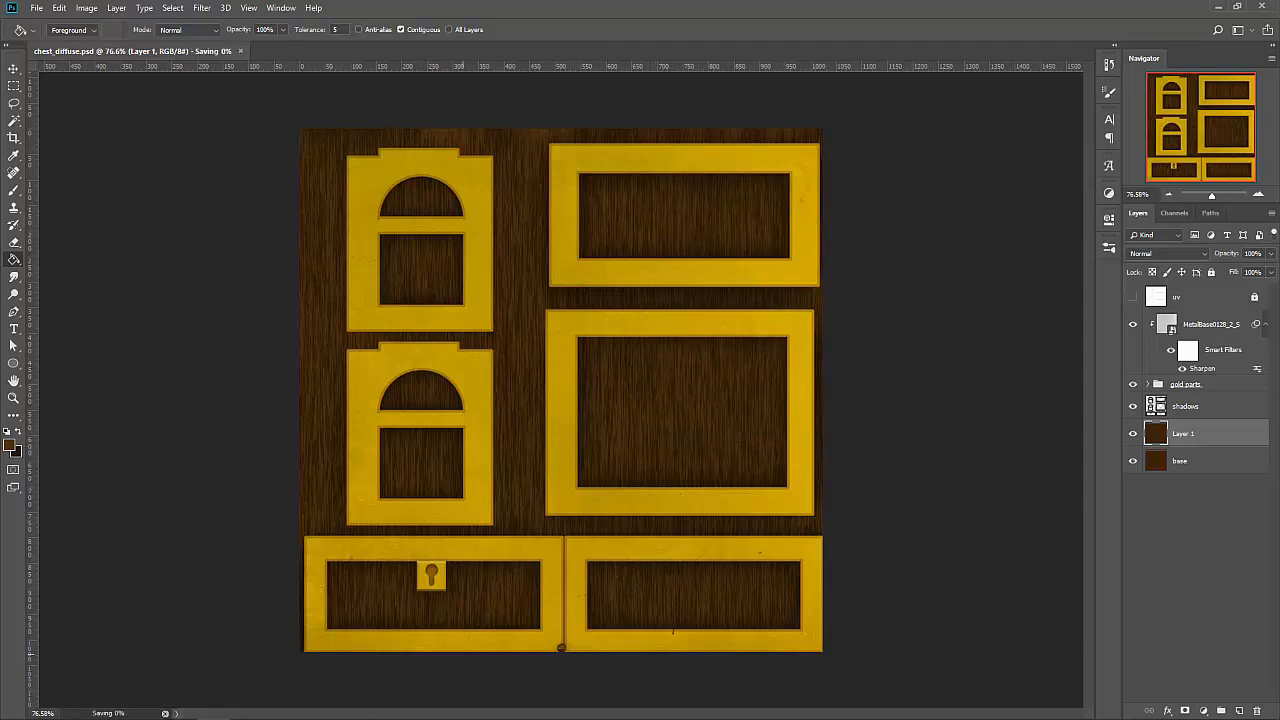
mouse_move(245, 688)
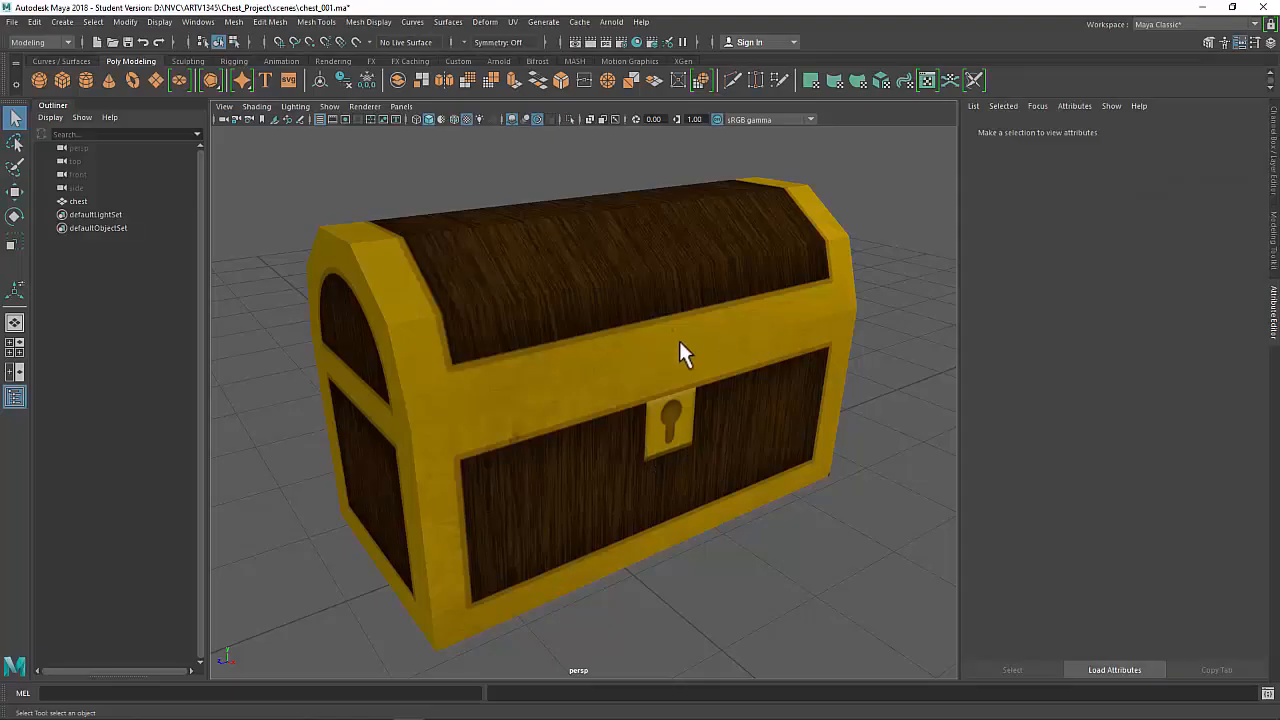
left_click_drag(680, 344, 556, 366, "alt")
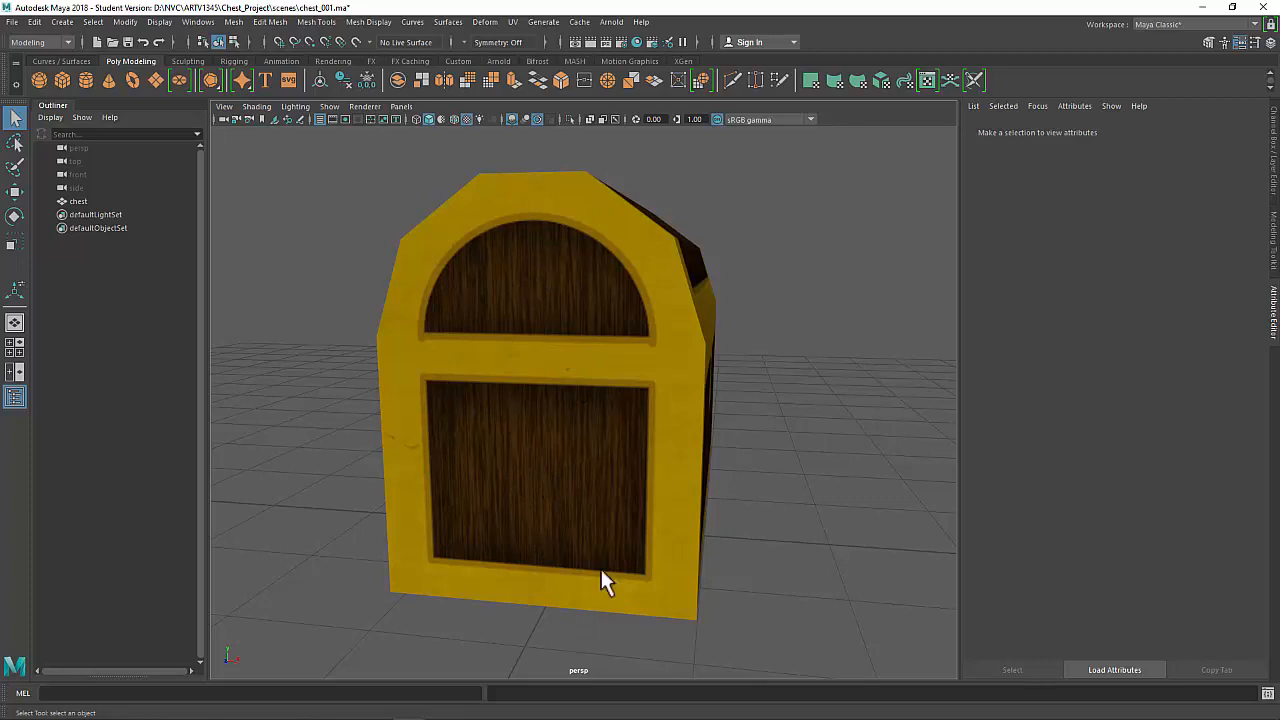
left_click_drag(600, 576, 716, 352, "alt")
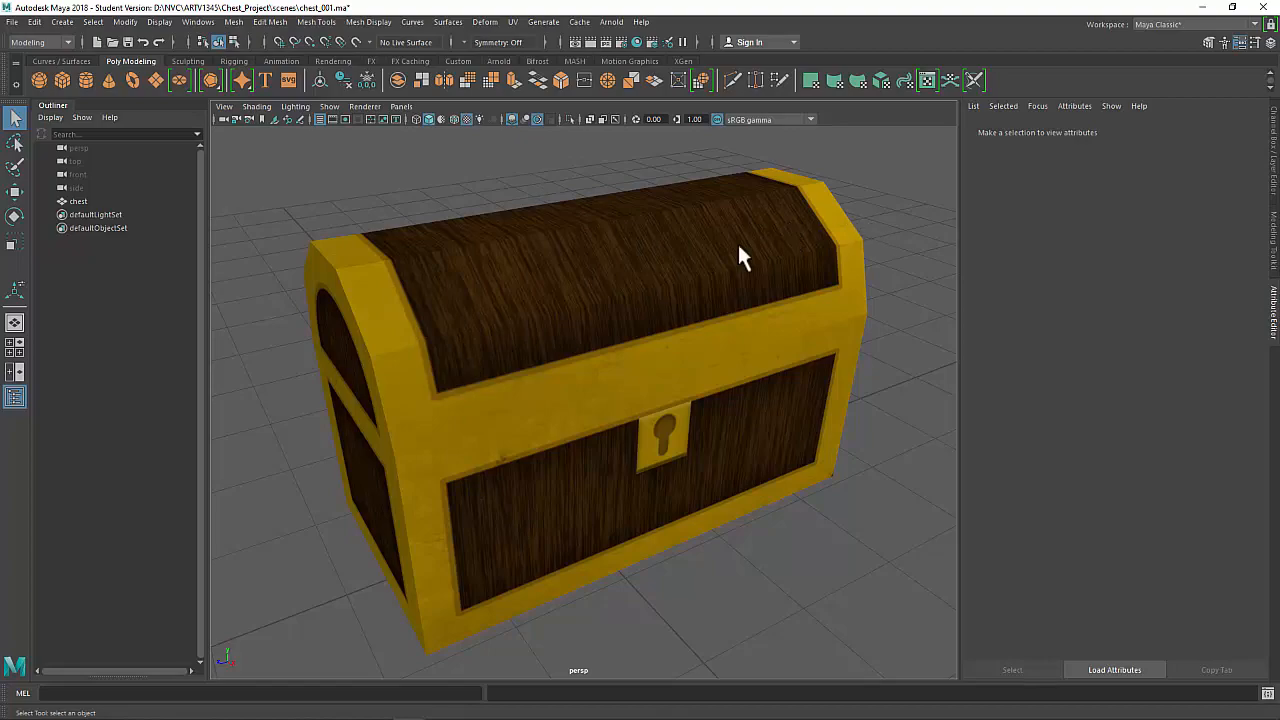
left_click(1202, 7)
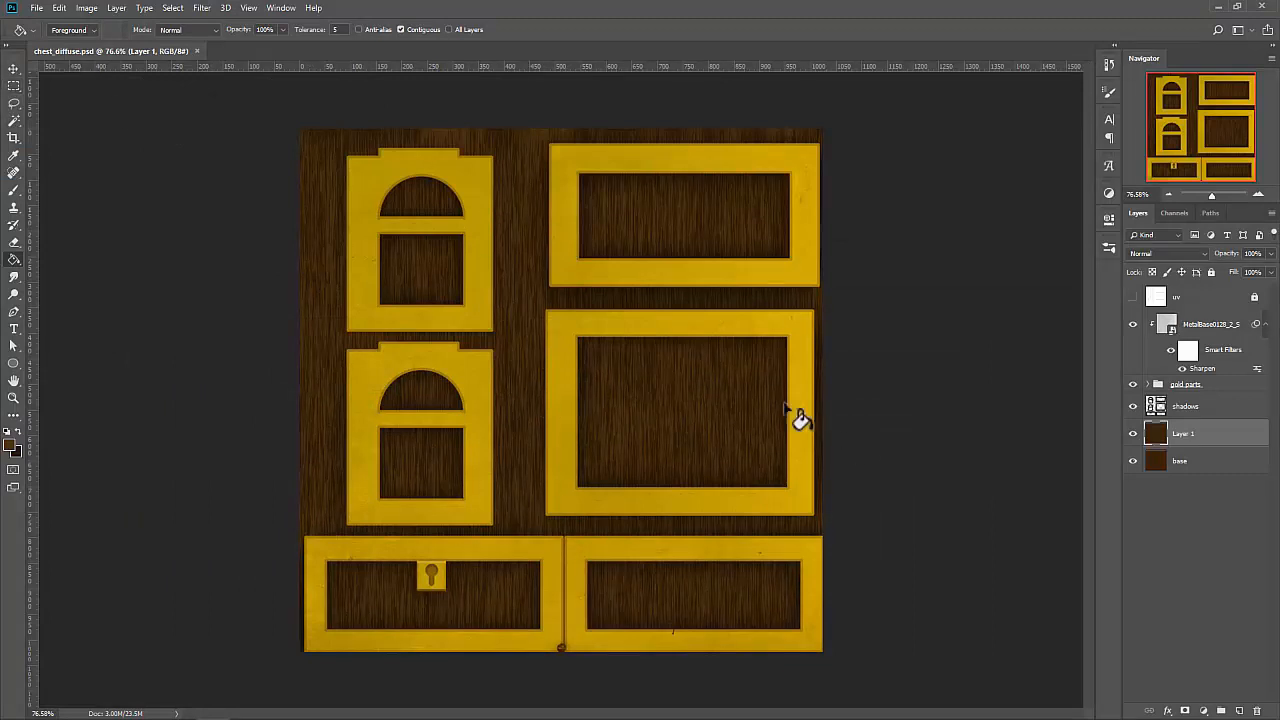
Compare the texture with and without the Layer 1 wood grain, and duplicate that layer under its default copy name.
left_click(1133, 434)
left_click(1133, 434)
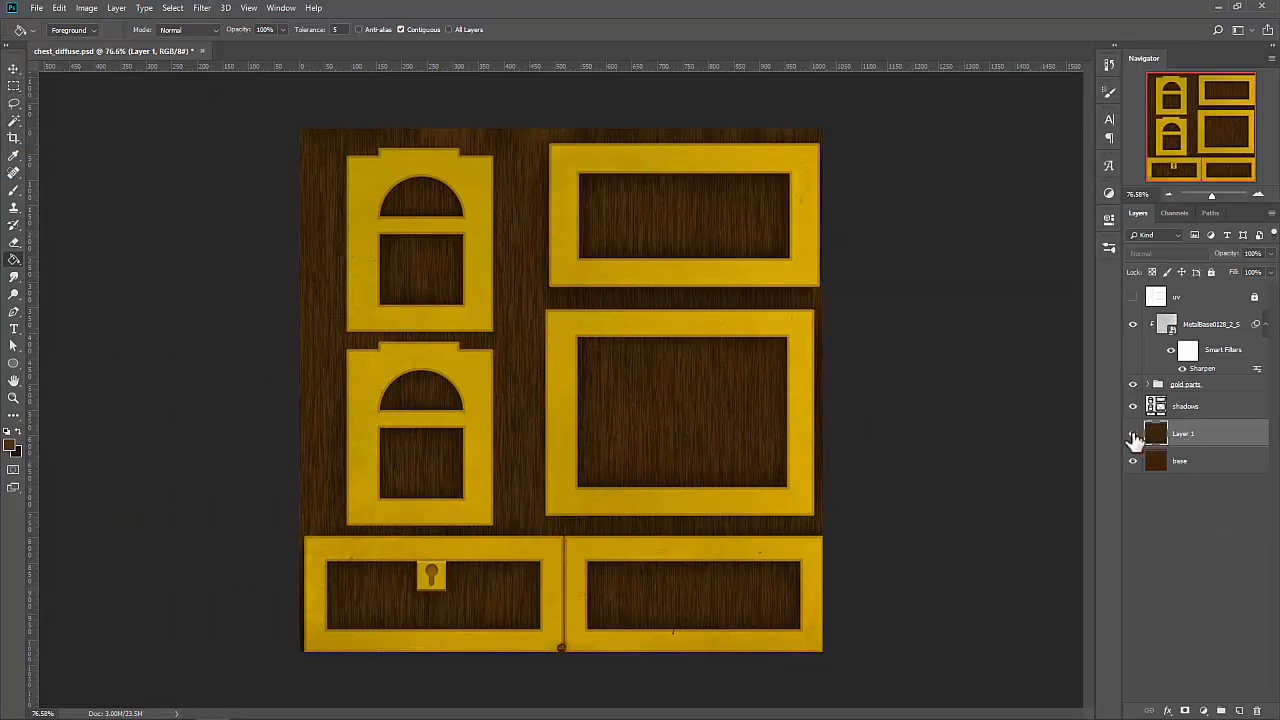
right_click(1220, 441)
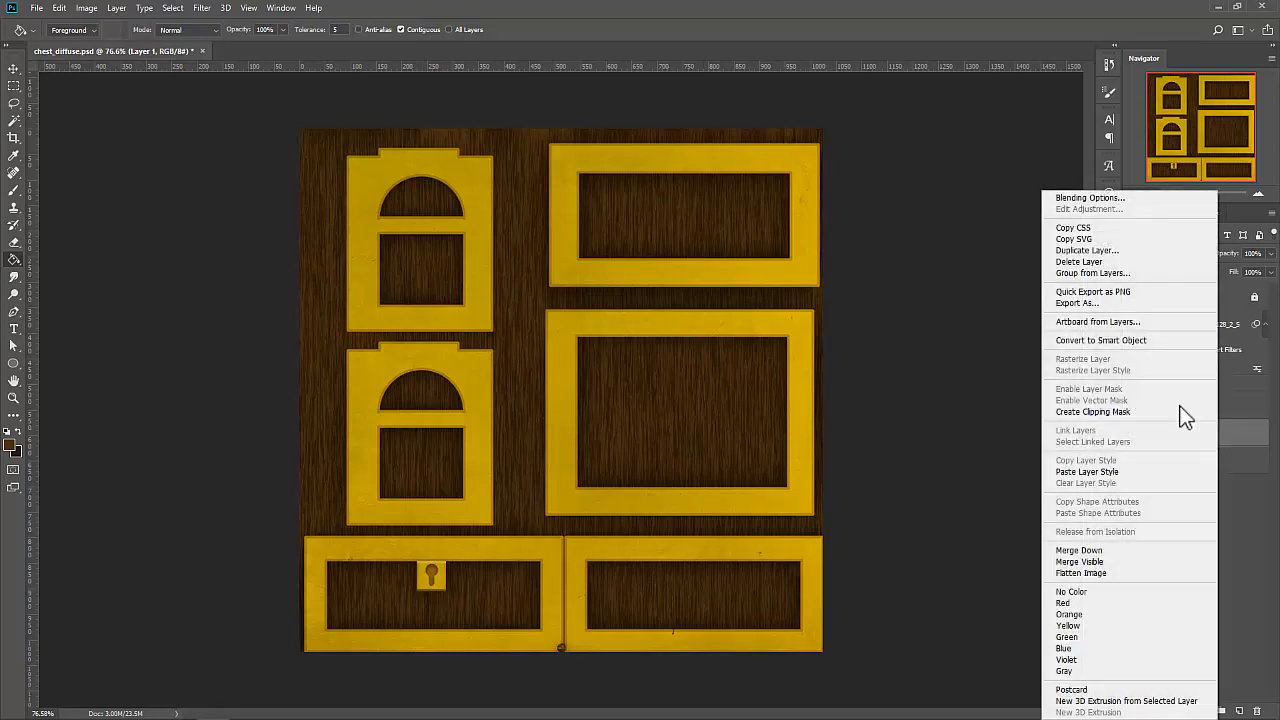
left_click(1100, 250)
left_click(749, 196)
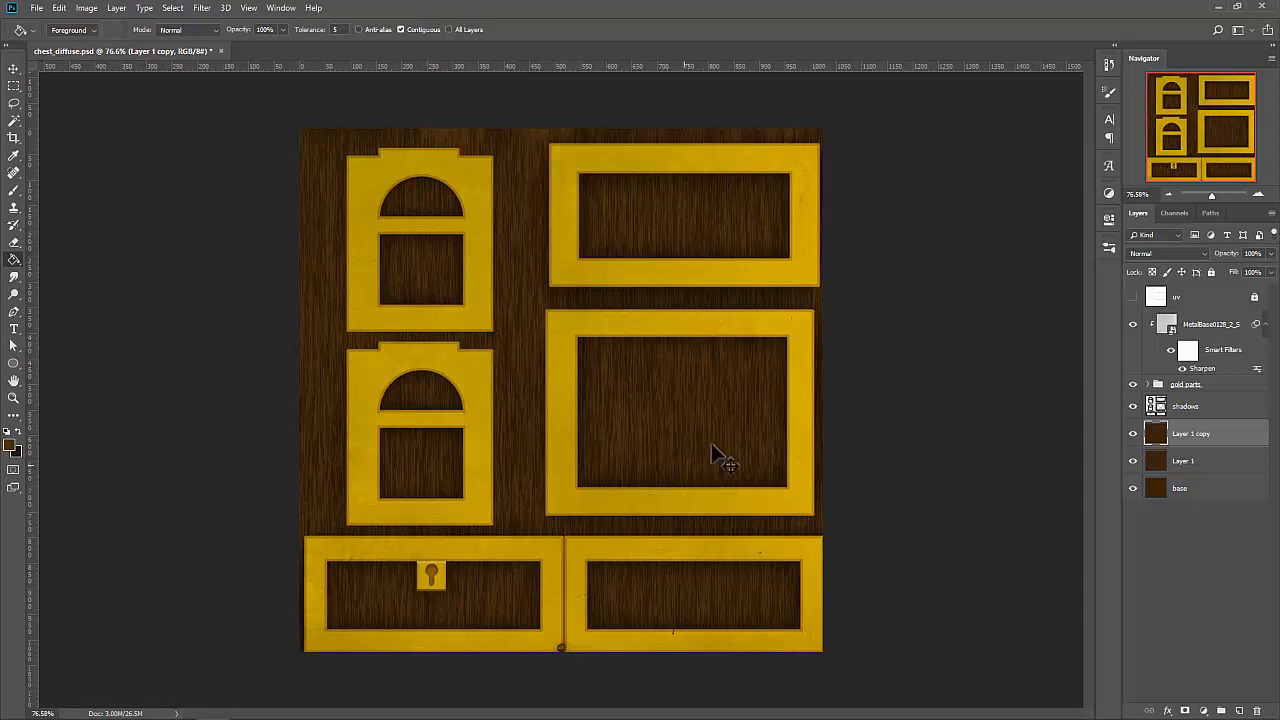
Rotate the copied wood grain layer -90° so the grain runs horizontally, and compare it with the vertical grain beneath.
key("ctrl+t")
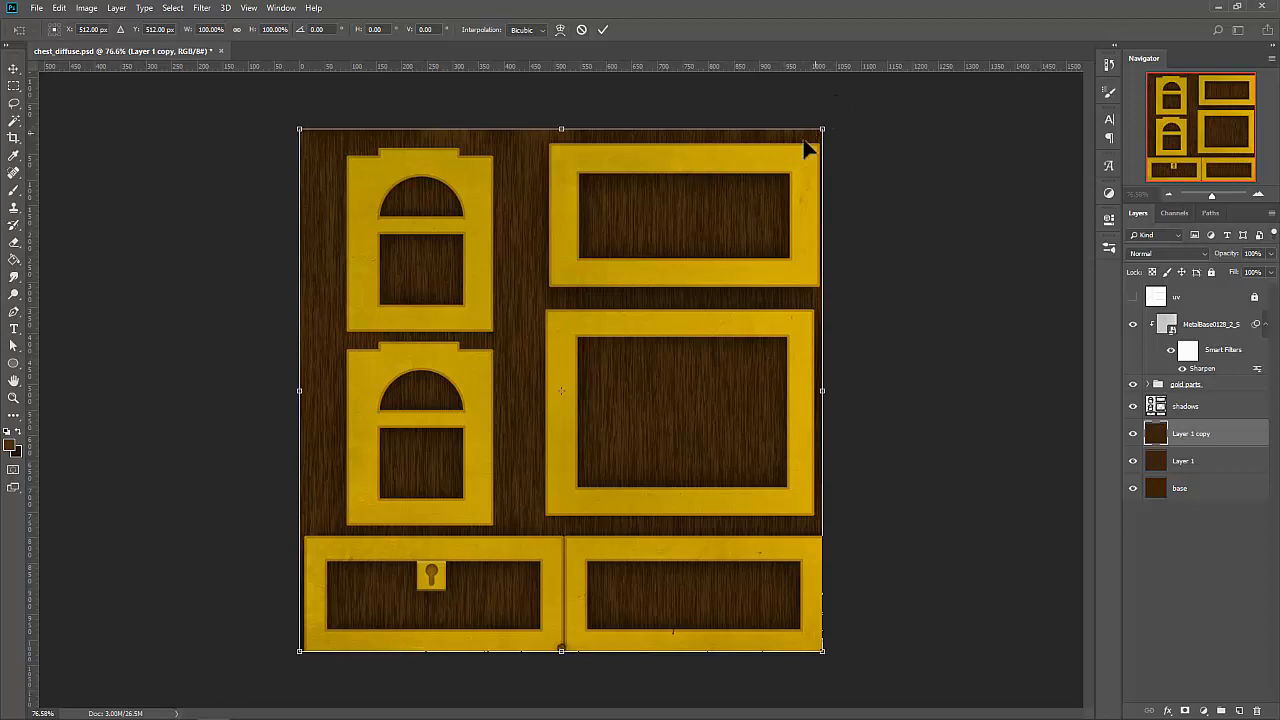
left_click_drag(635, 55, 299, 60)
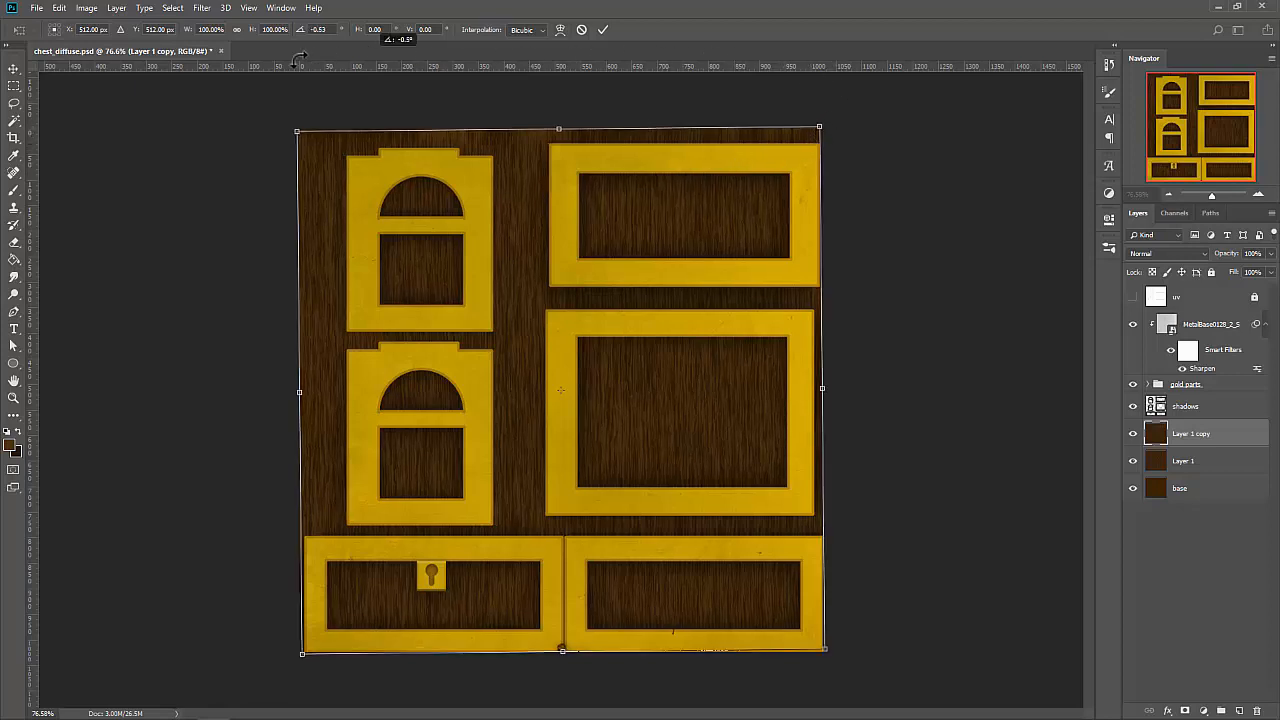
left_click_drag(207, 131, 265, 120)
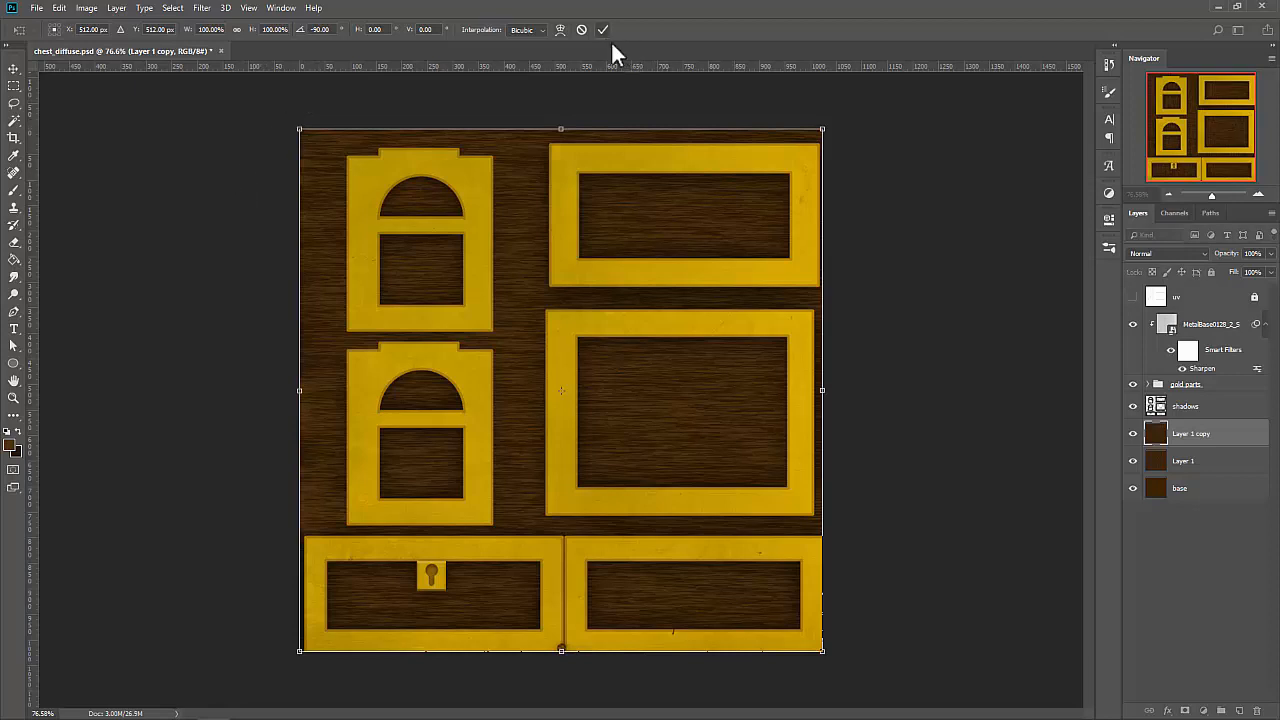
key("Return")
key("g")
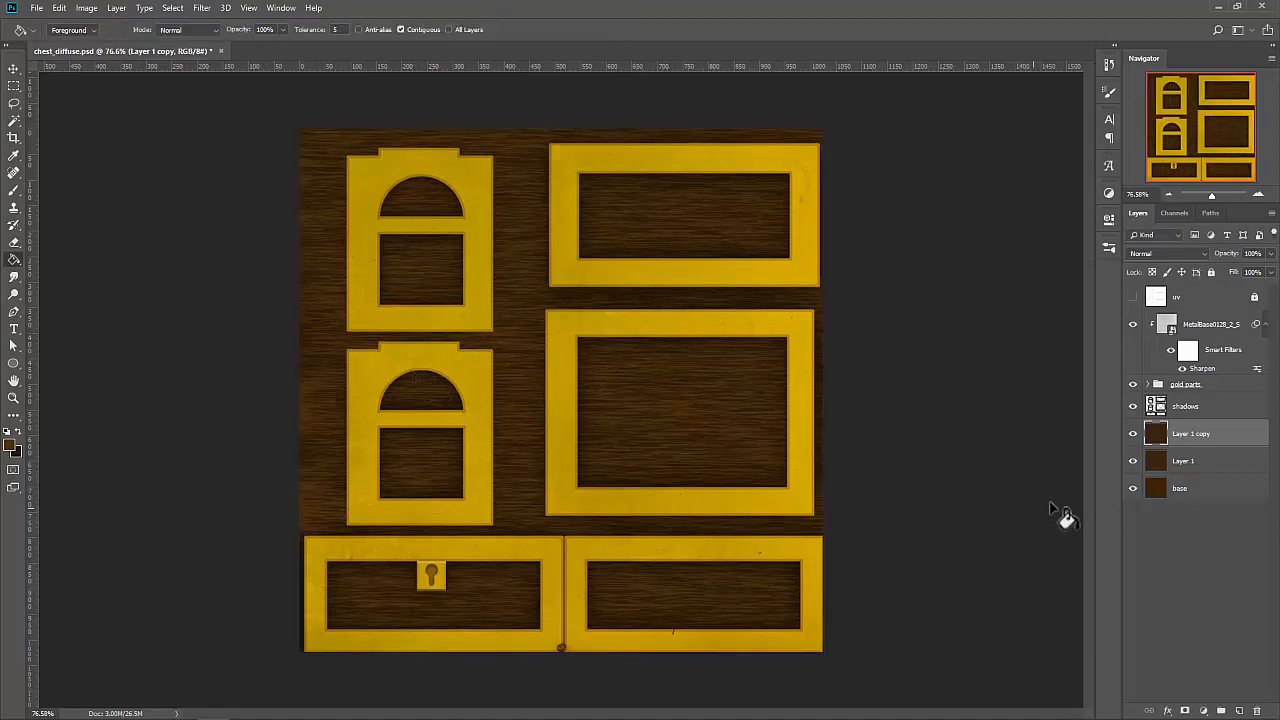
left_click(1134, 434)
left_click(1134, 437)
Delete the horizontal grain around the two arched end panels from the copied layer, and check the chest in Maya.
left_click(13, 87)
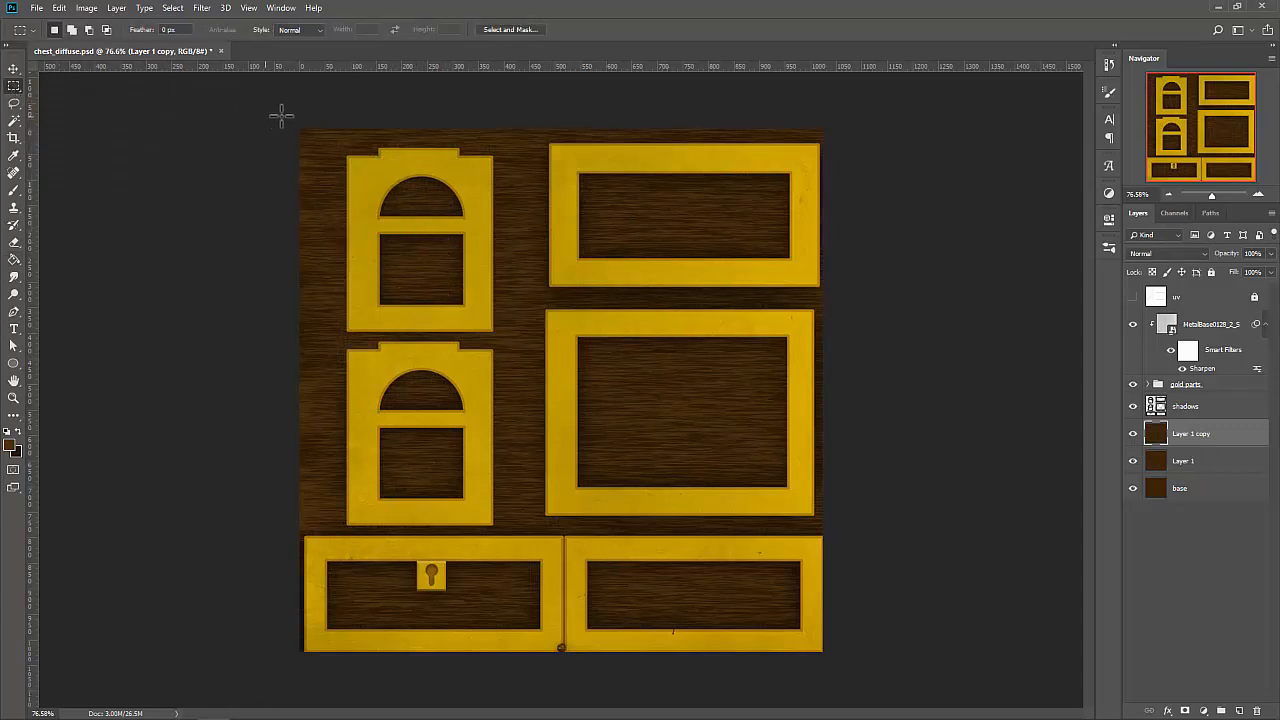
left_click_drag(300, 129, 518, 527)
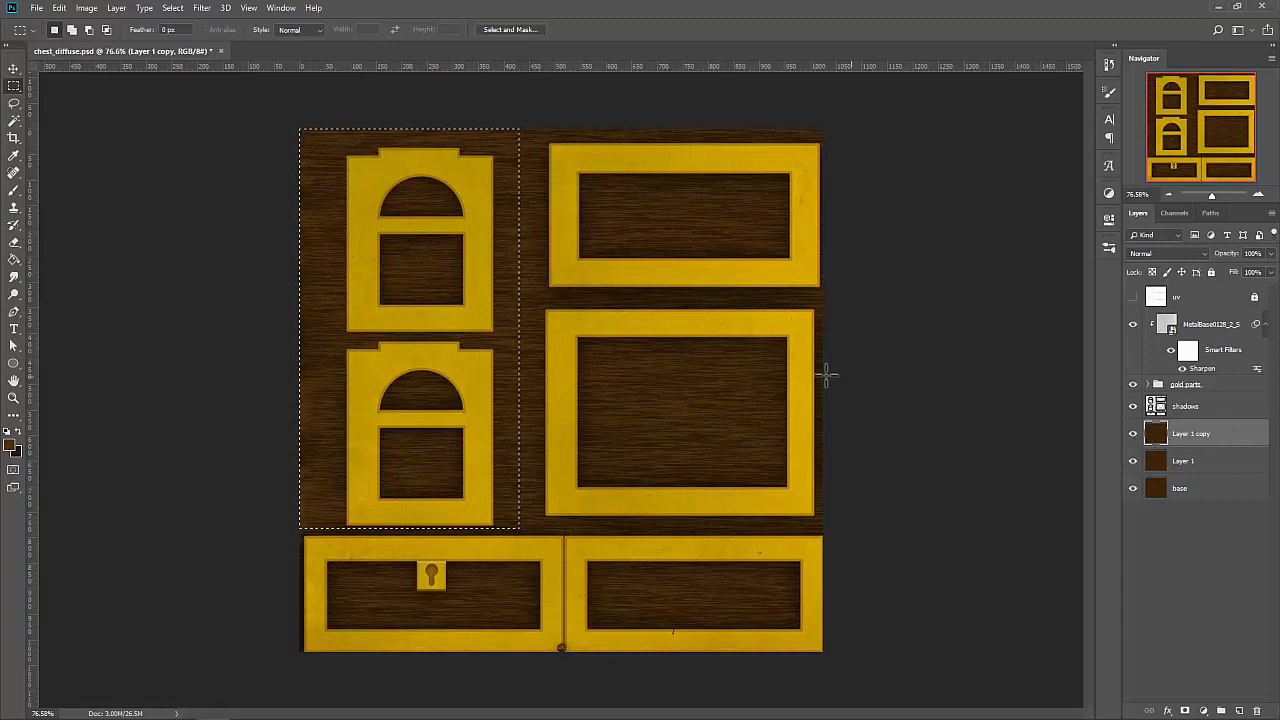
key("Delete")
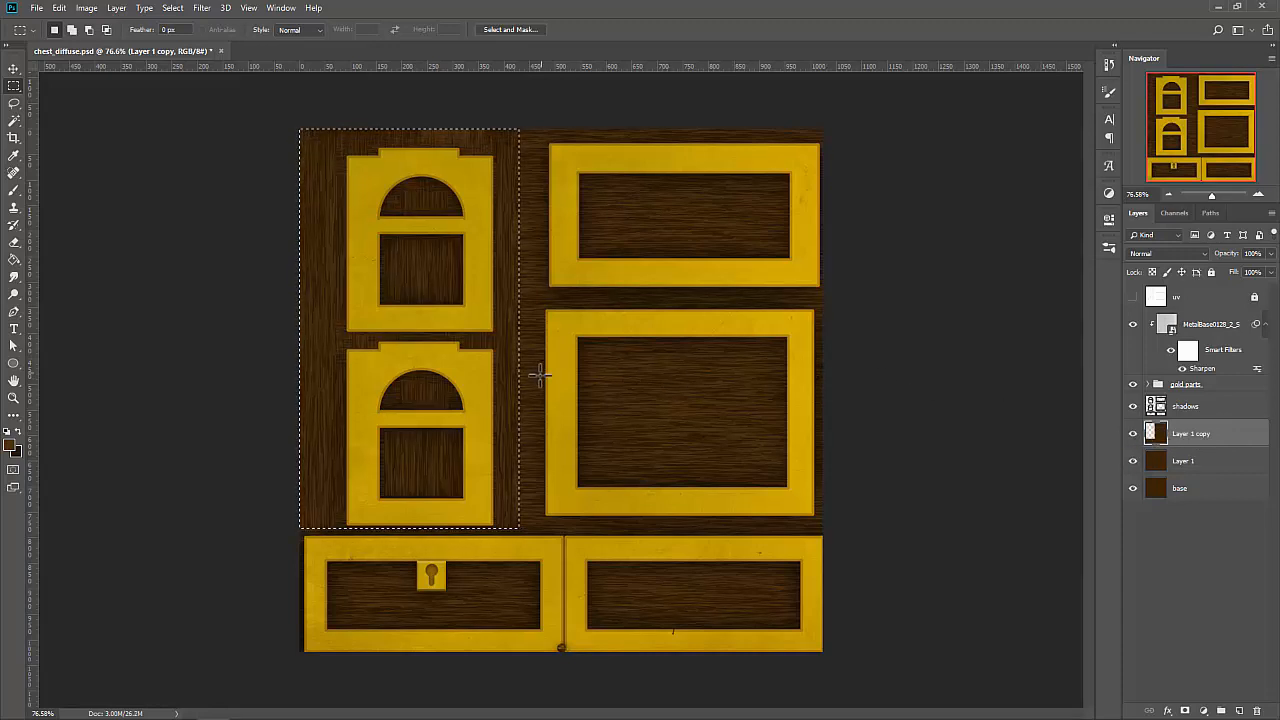
key("ctrl+d")
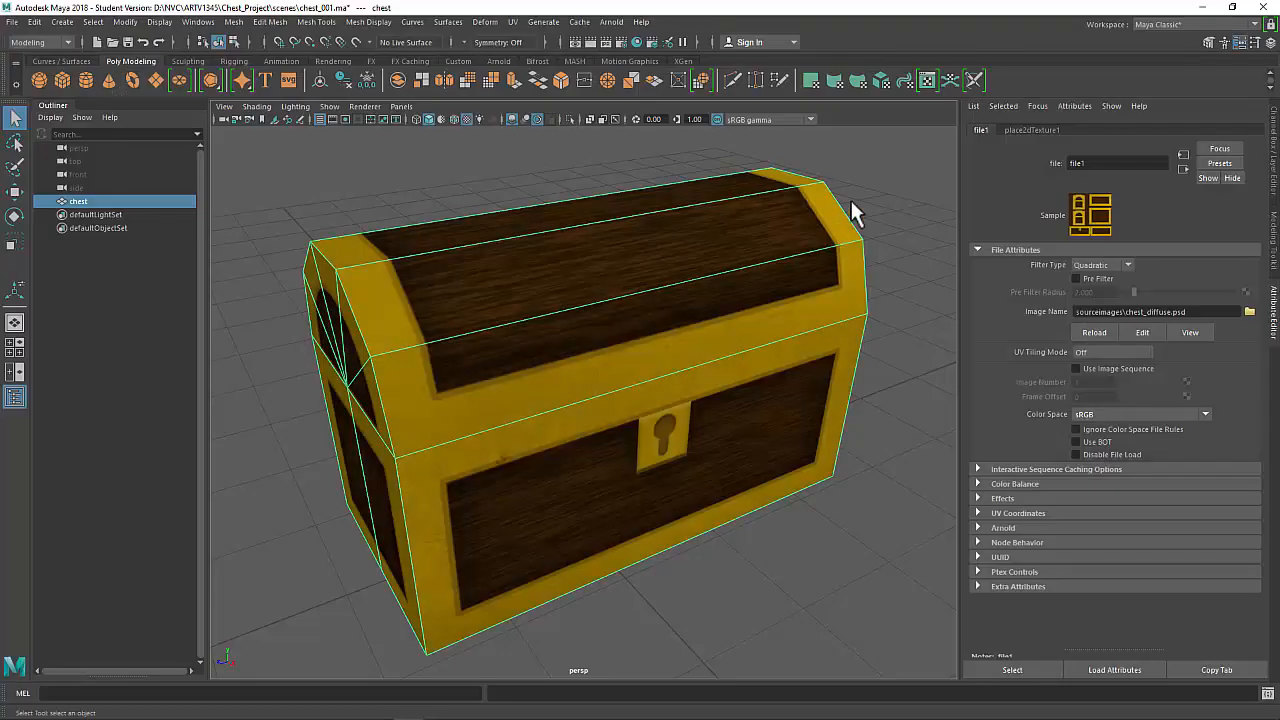
left_click(851, 209)
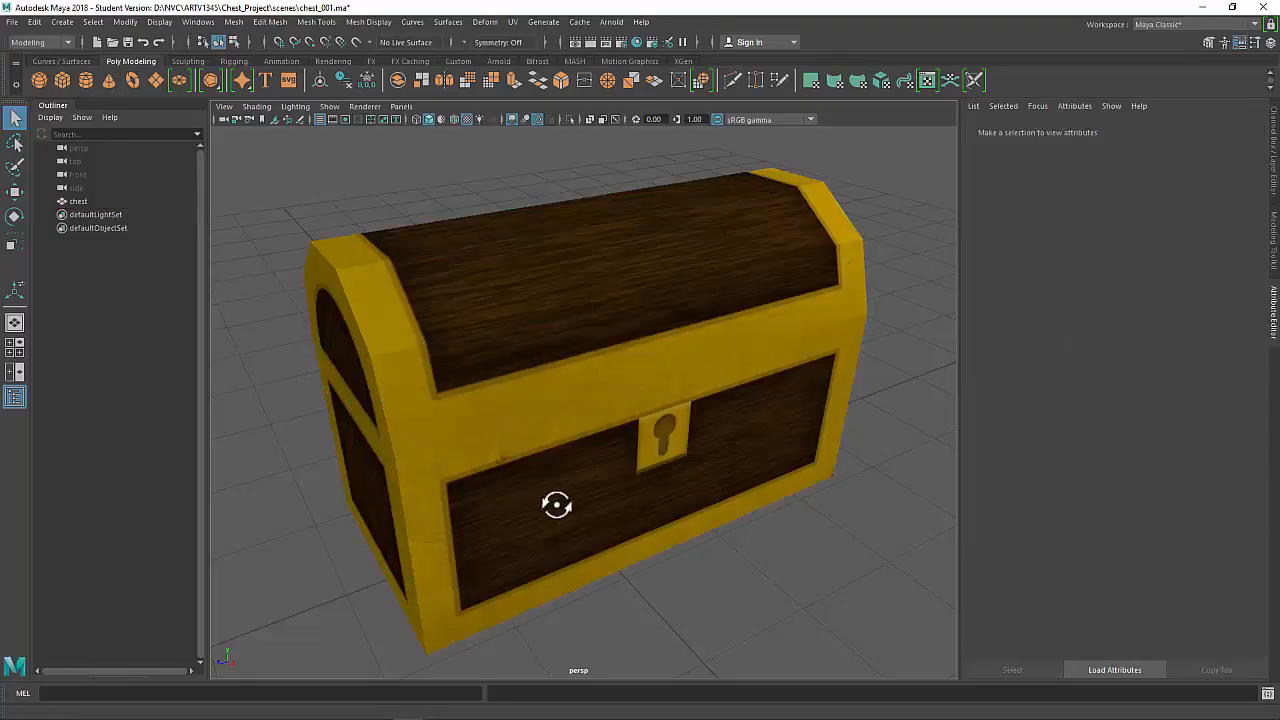
left_click_drag(557, 500, 608, 489, "alt")
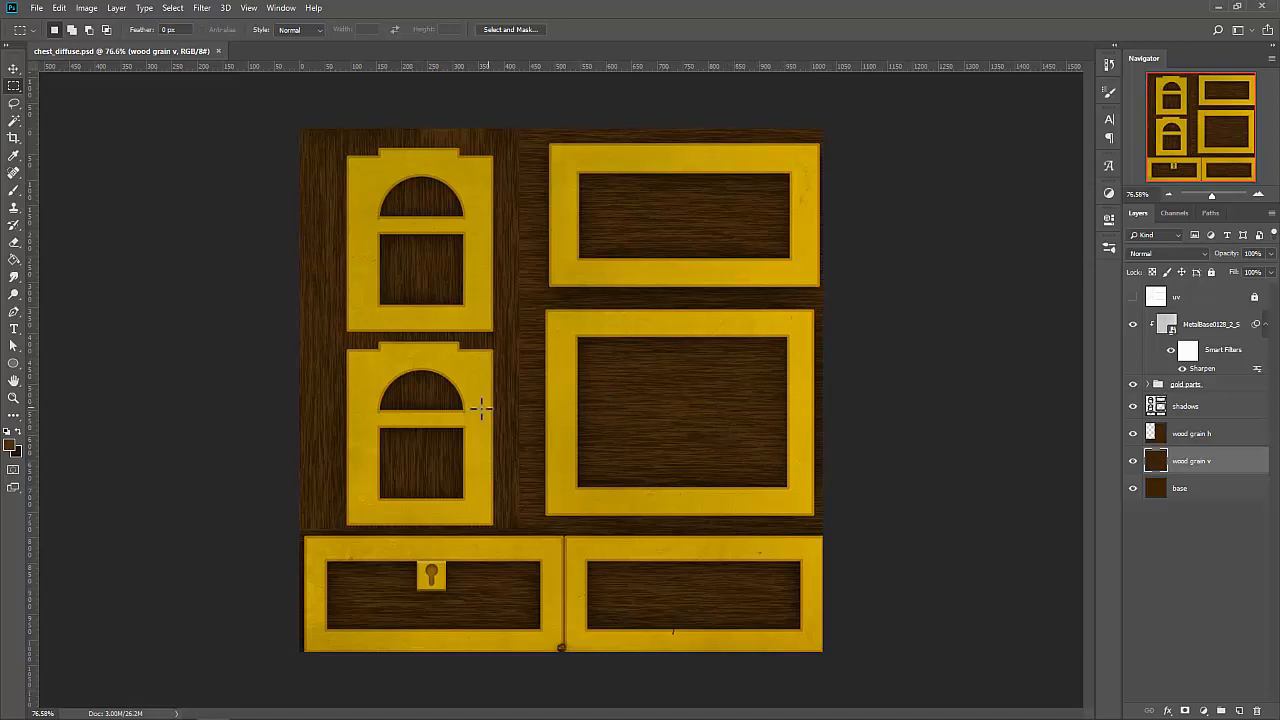
Show the uv layer over the large lid panel and add a new empty layer directly above wood grain h.
left_click(1133, 297)
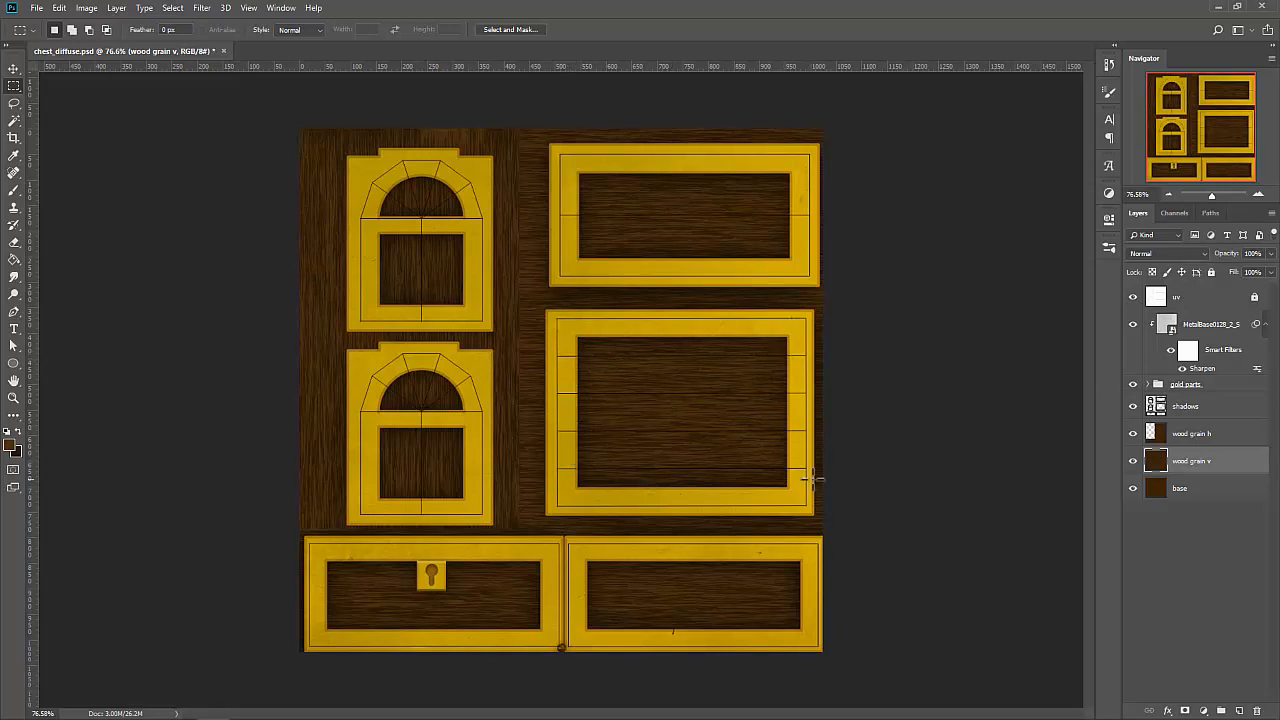
key("z")
left_click_drag(614, 421, 766, 426)
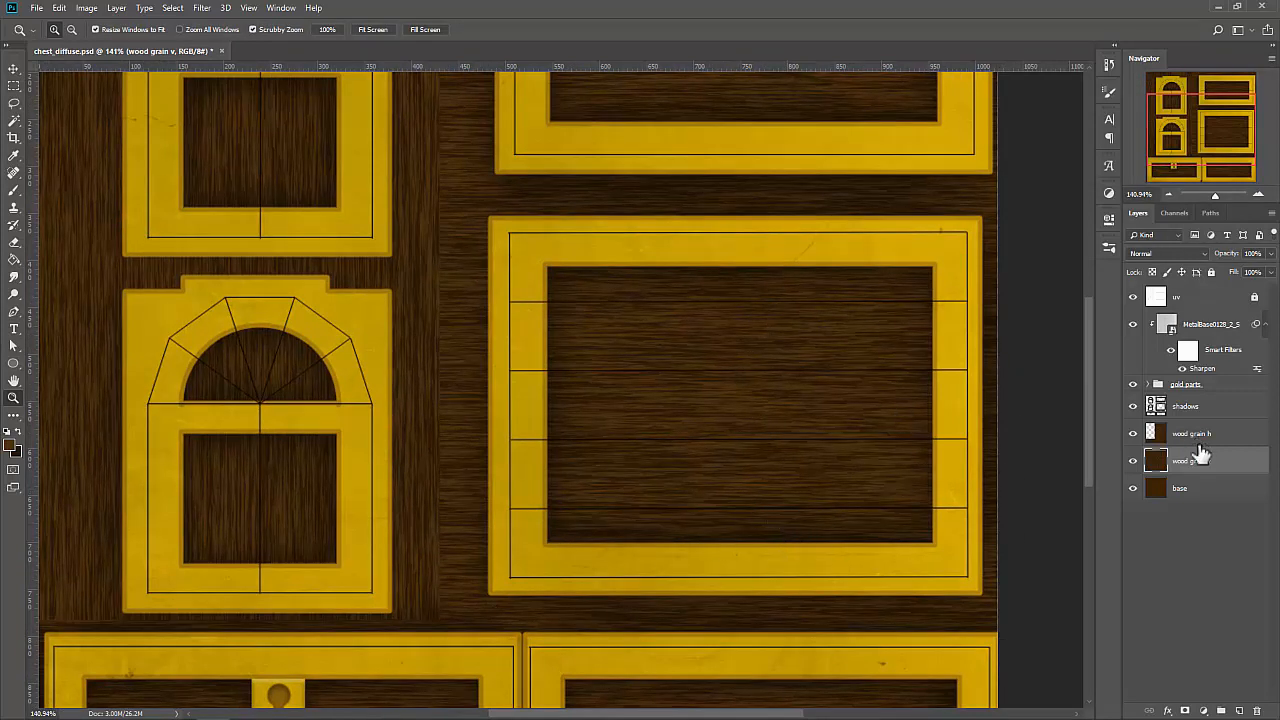
mouse_move(1217, 715)
key("ctrl+shift+alt+n")
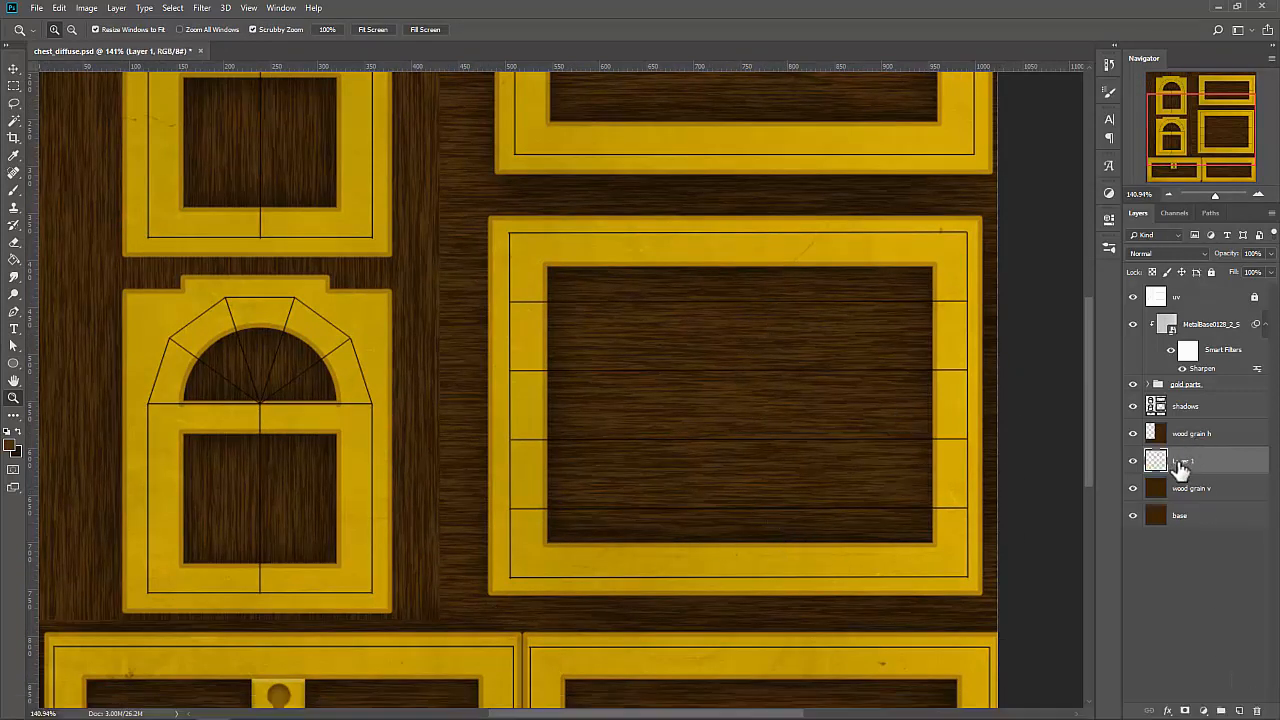
left_click_drag(1181, 470, 1184, 430)
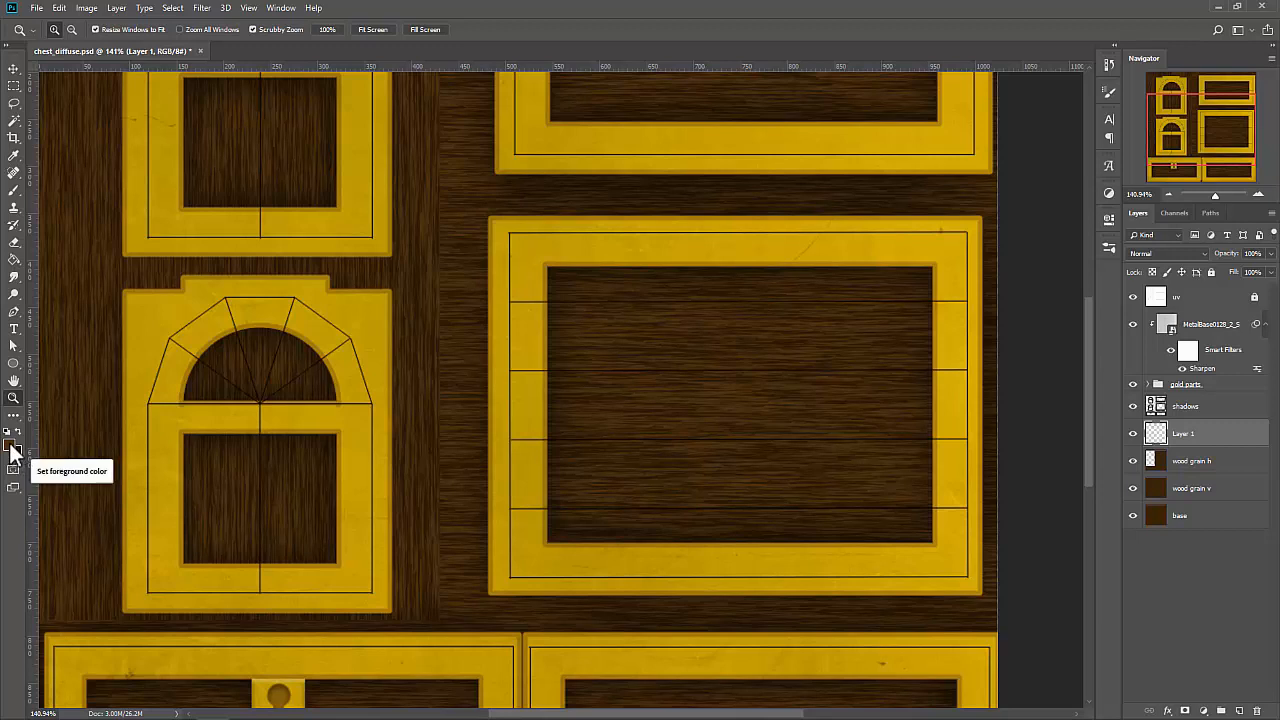
Set the foreground colour to the lighter brown 7e5c30 and reduce the Soft Round brush to 3 px.
left_click(11, 446)
left_click(1180, 349)
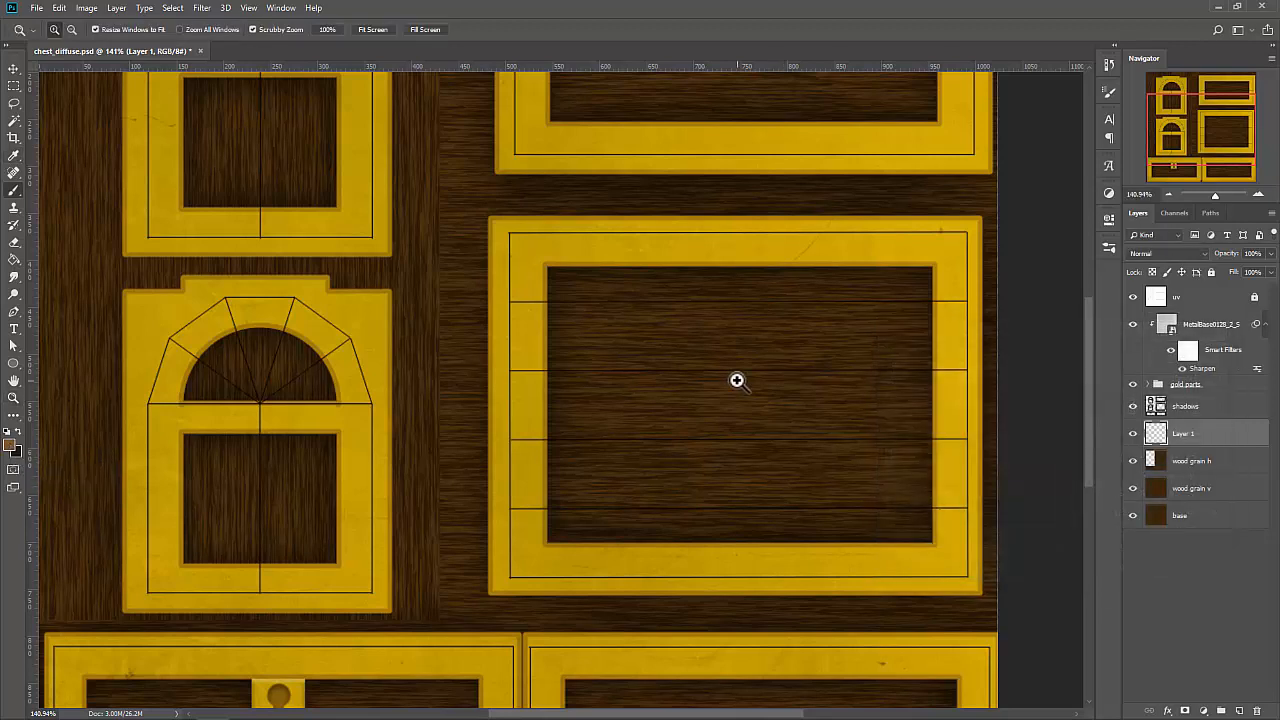
key("b")
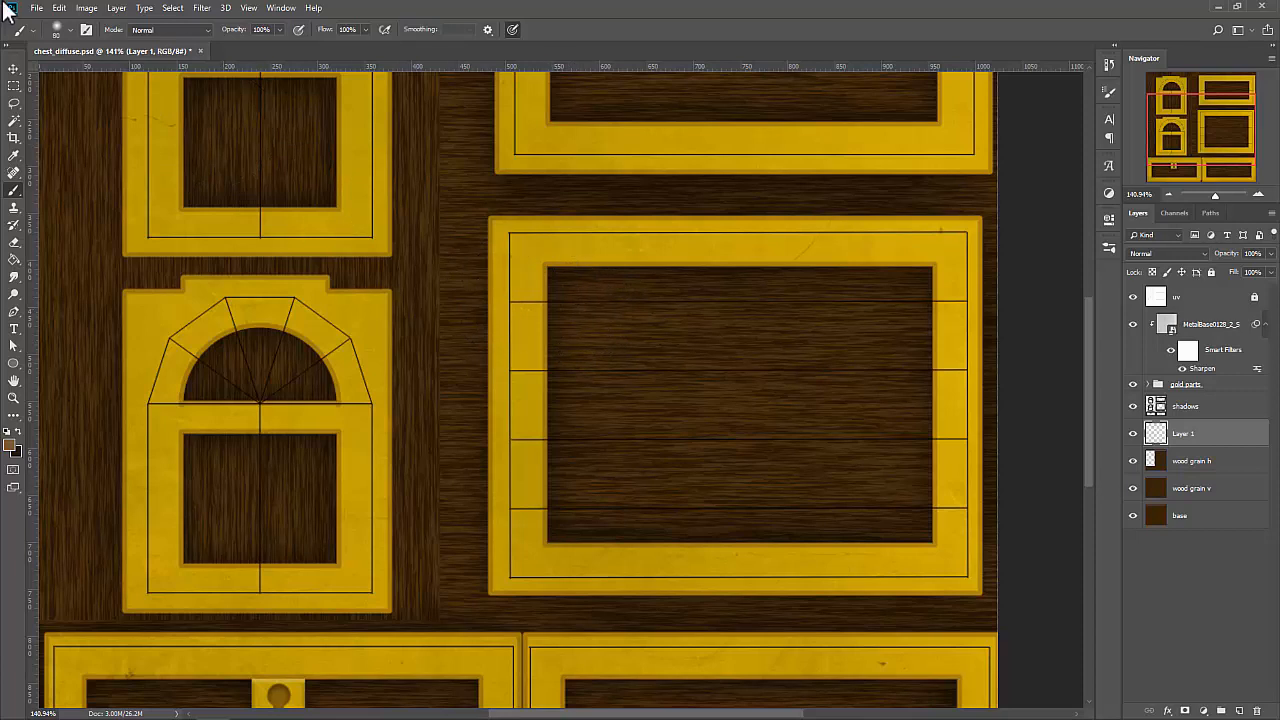
left_click(60, 29)
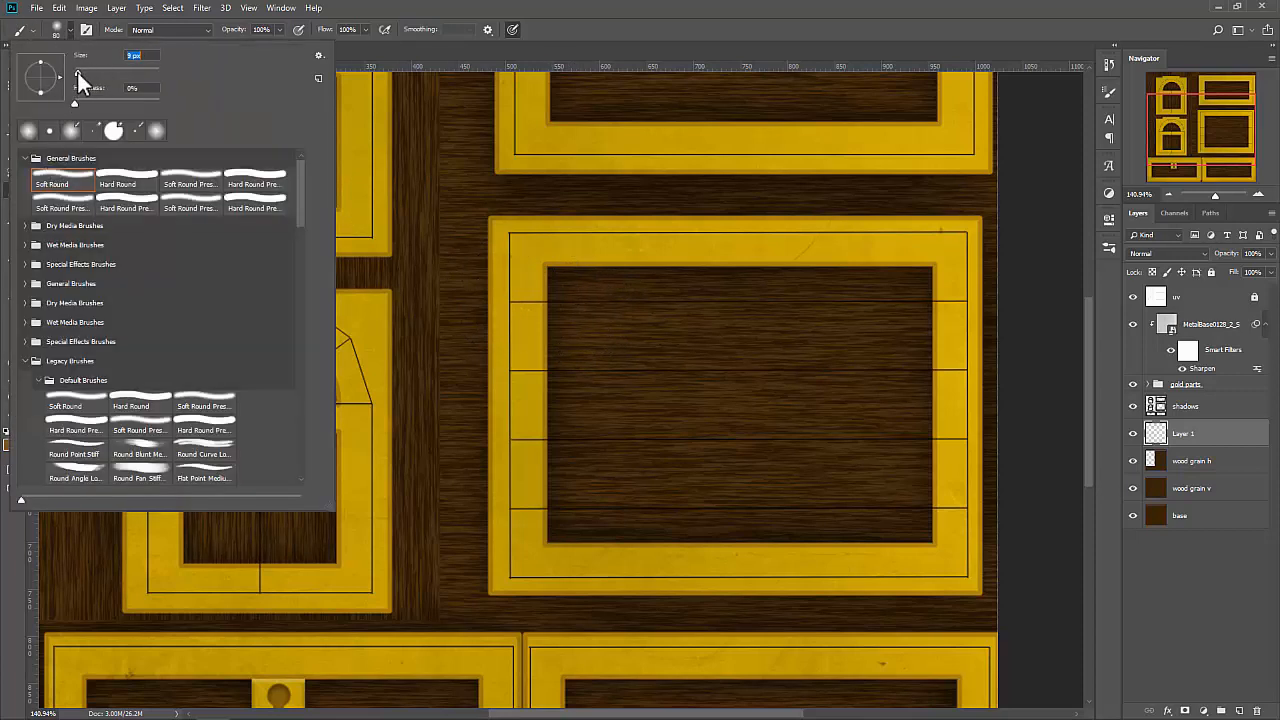
left_click(576, 3)
mouse_move(609, 373)
left_mouse_down()
mouse_move(688, 438)
mouse_move(691, 419)
mouse_move(817, 429)
mouse_move(740, 410)
left_mouse_up()
key("ctrl+z")
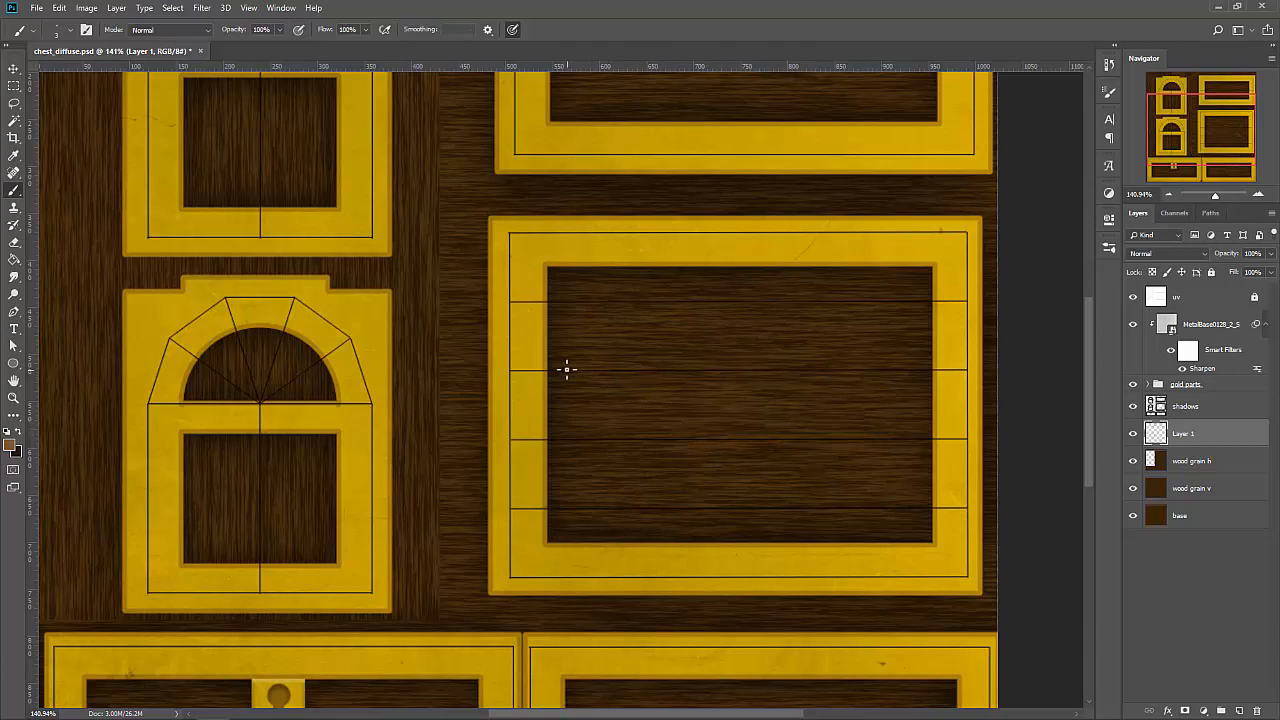
left_click_drag(536, 369, 1014, 363)
key("ctrl+z")
mouse_move(940, 348)
left_mouse_down()
mouse_move(797, 346)
mouse_move(777, 371)
mouse_move(737, 374)
left_mouse_up()
key("ctrl+z")
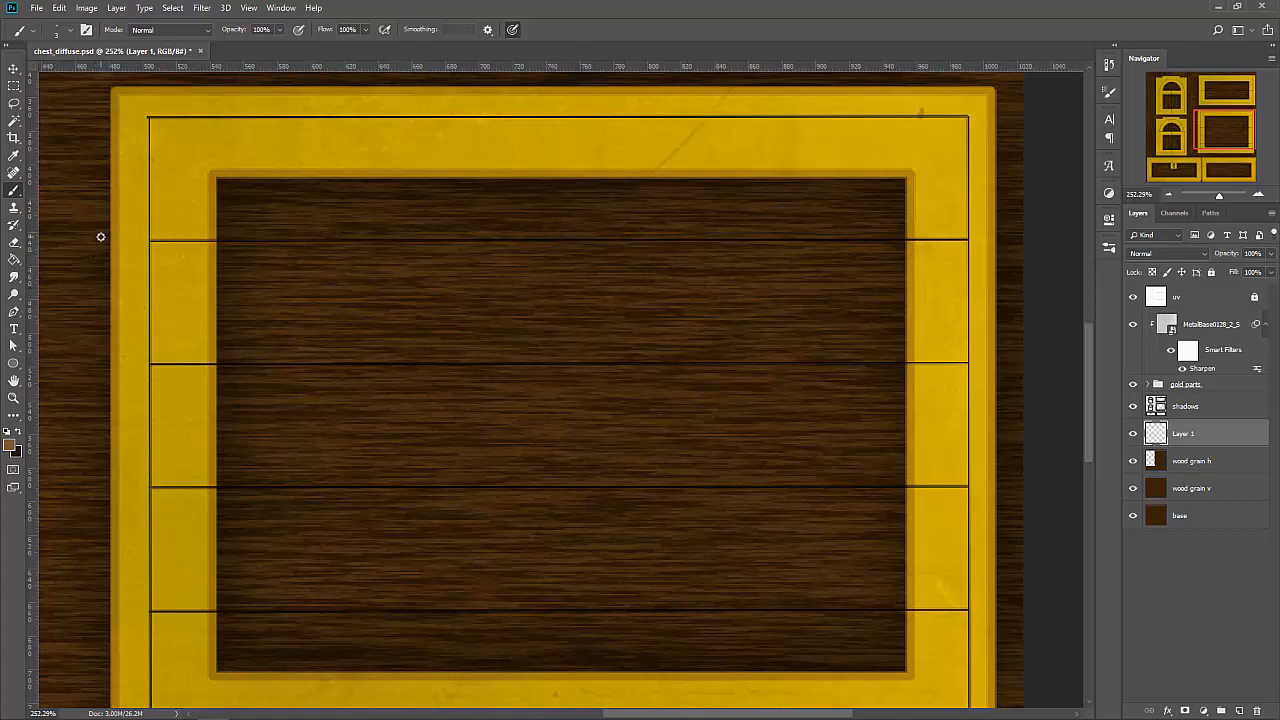
Paint four straight light brown plank lines across the large lid panel along its horizontal UV edges, and hide the uv layer.
mouse_move(261, 233)
left_mouse_down()
mouse_move(391, 246)
mouse_move(697, 234)
mouse_move(817, 248)
mouse_move(940, 235)
left_mouse_up()
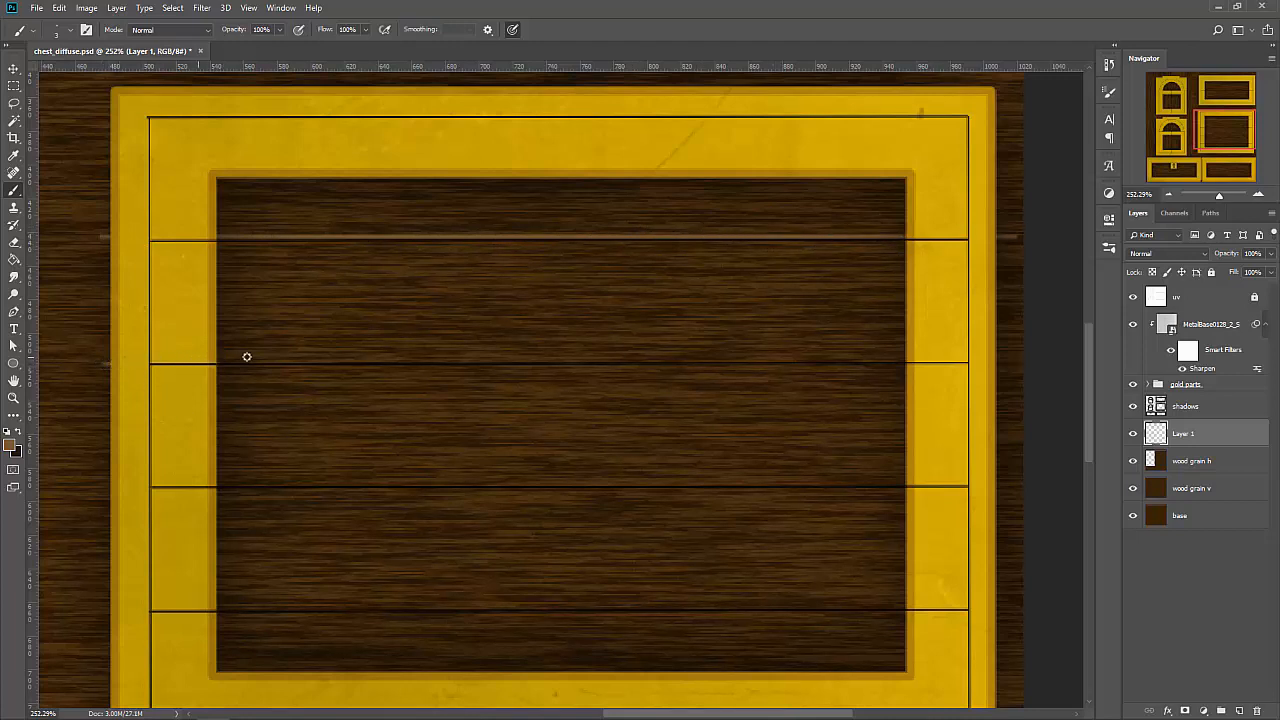
mouse_move(246, 356)
left_mouse_down()
mouse_move(634, 369)
mouse_move(970, 351)
left_mouse_up()
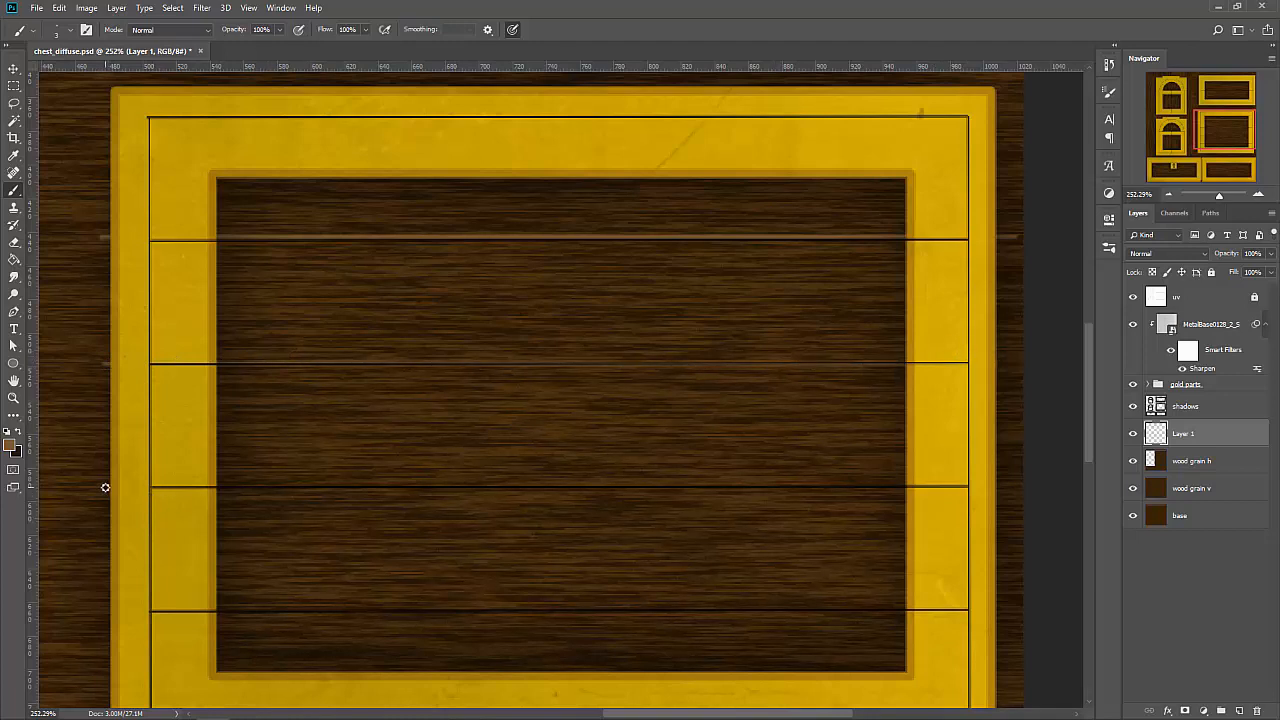
left_click_drag(224, 484, 988, 476)
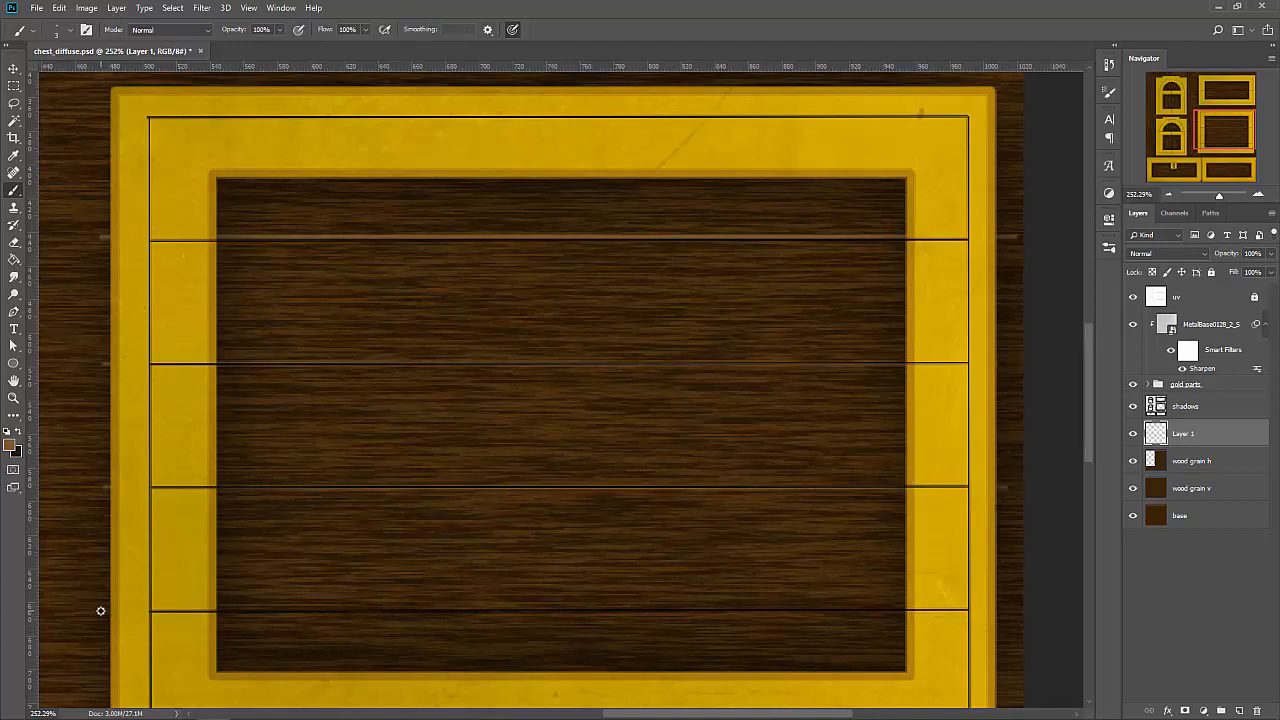
mouse_move(374, 604)
left_mouse_down()
mouse_move(831, 603)
mouse_move(993, 625)
left_mouse_up()
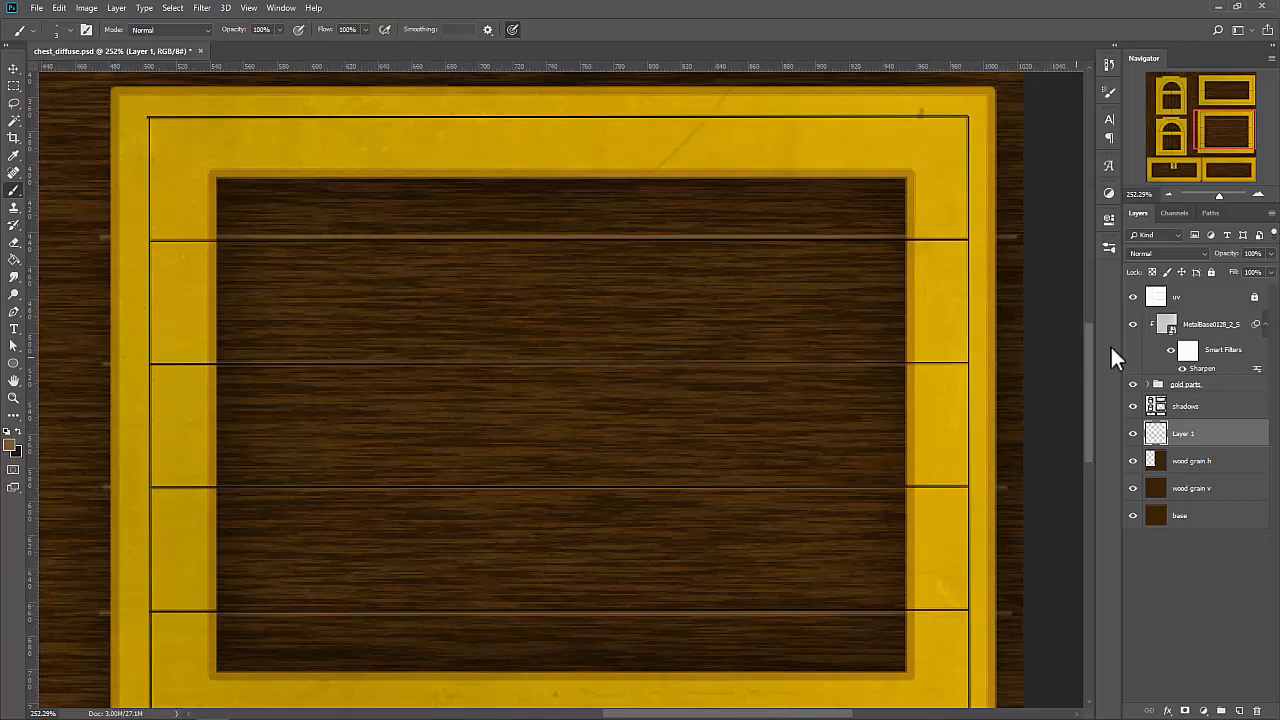
left_click(1134, 298)
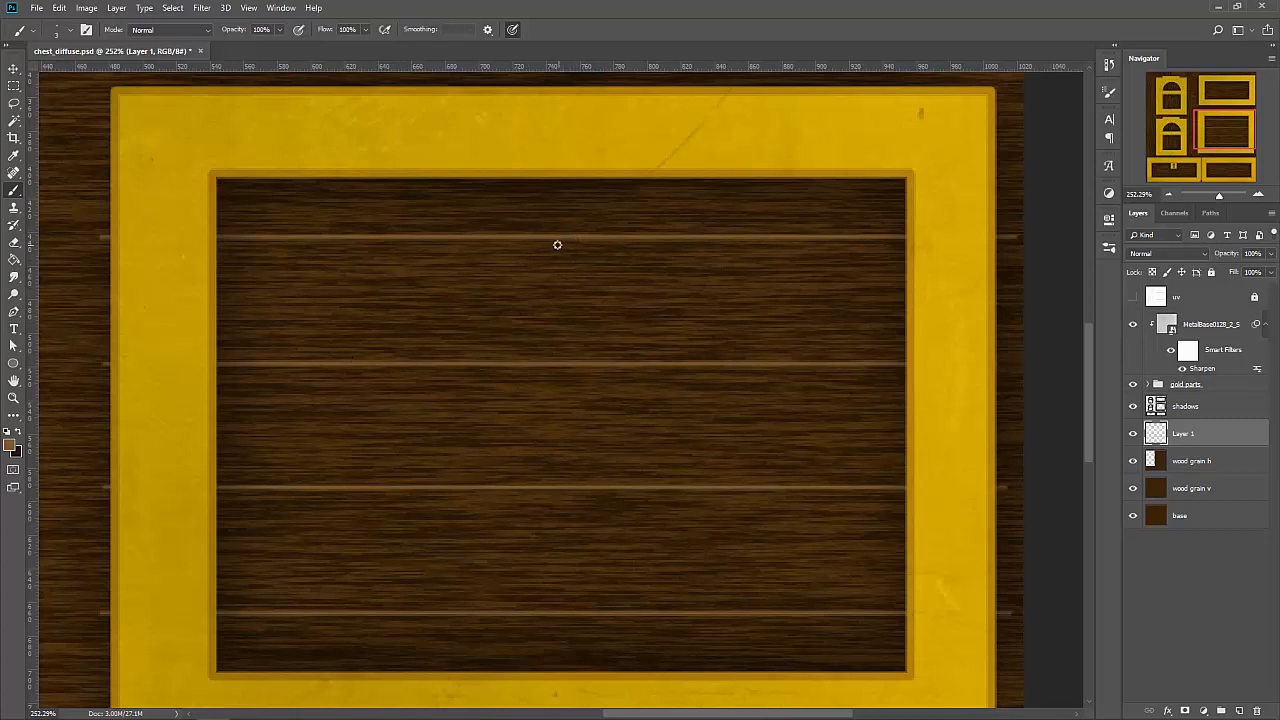
Set the foreground colour to a dark brown based on the wood grain and try a stroke beneath the uppermost plank line.
left_click(12, 452)
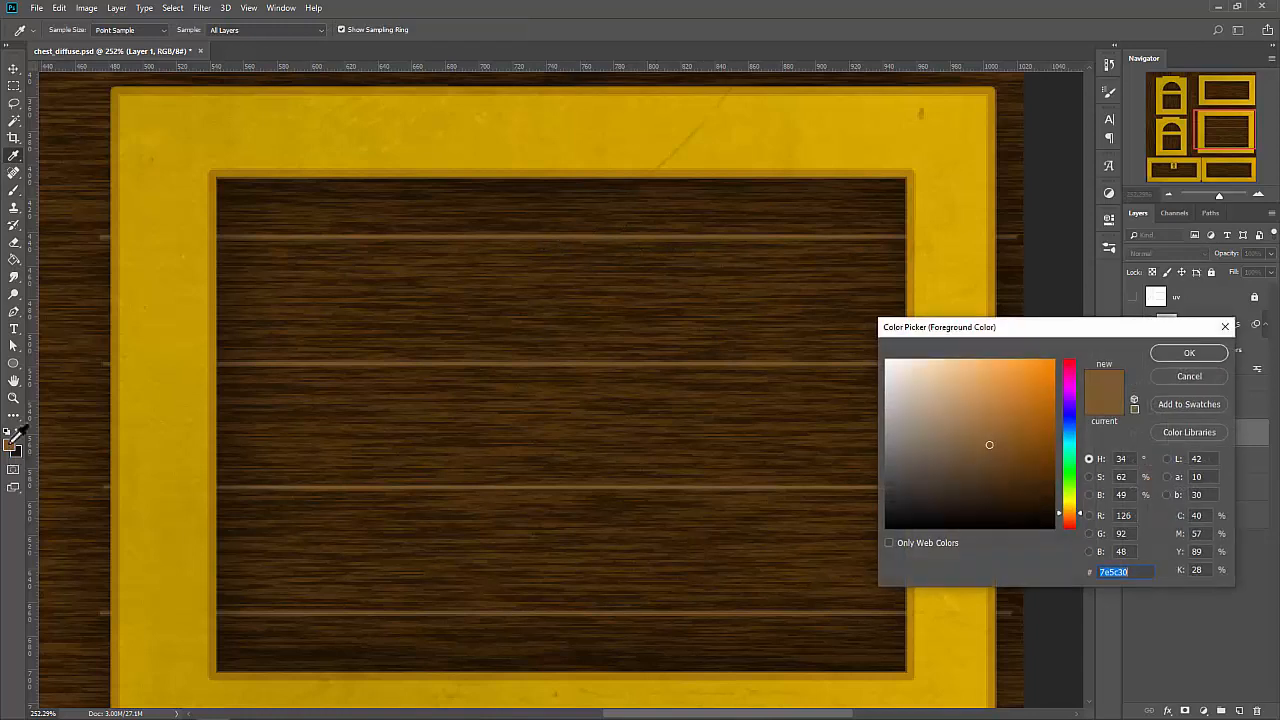
left_click(392, 304)
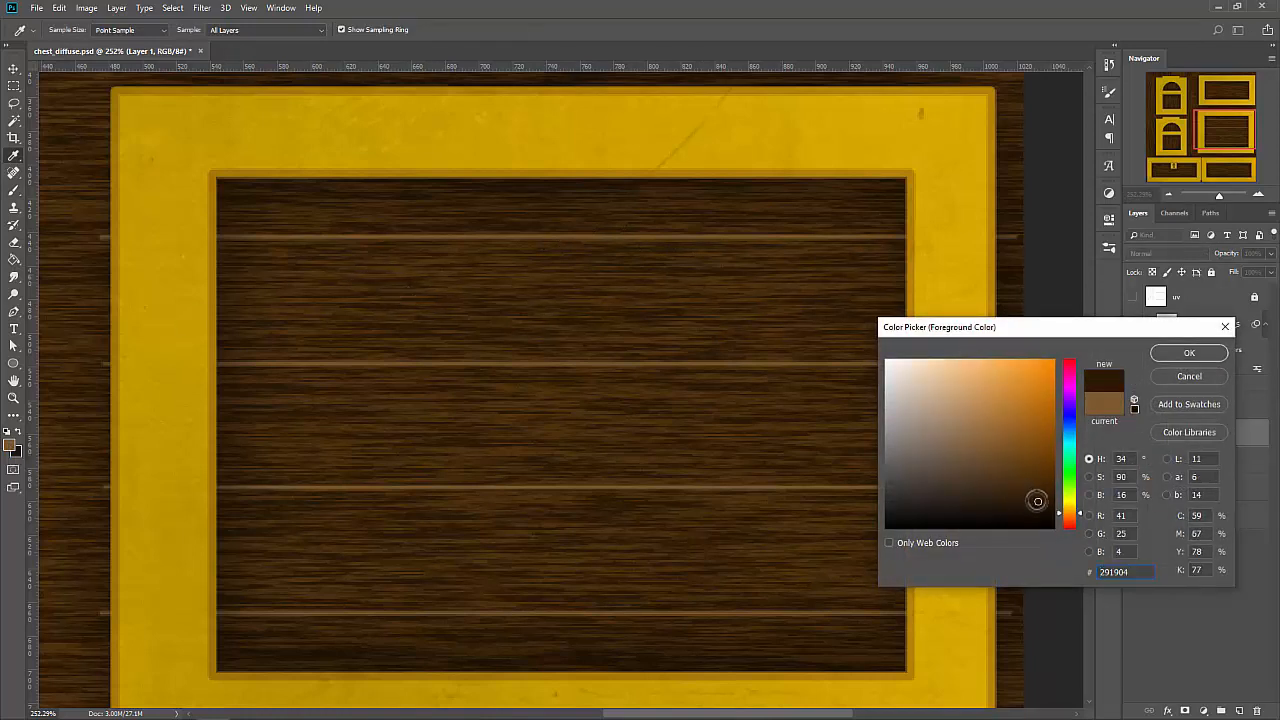
left_click(1040, 503)
left_click(1176, 357)
mouse_move(763, 244)
left_mouse_down()
mouse_move(794, 257)
mouse_move(731, 263)
mouse_move(509, 234)
mouse_move(512, 247)
left_mouse_up()
key("ctrl+z")
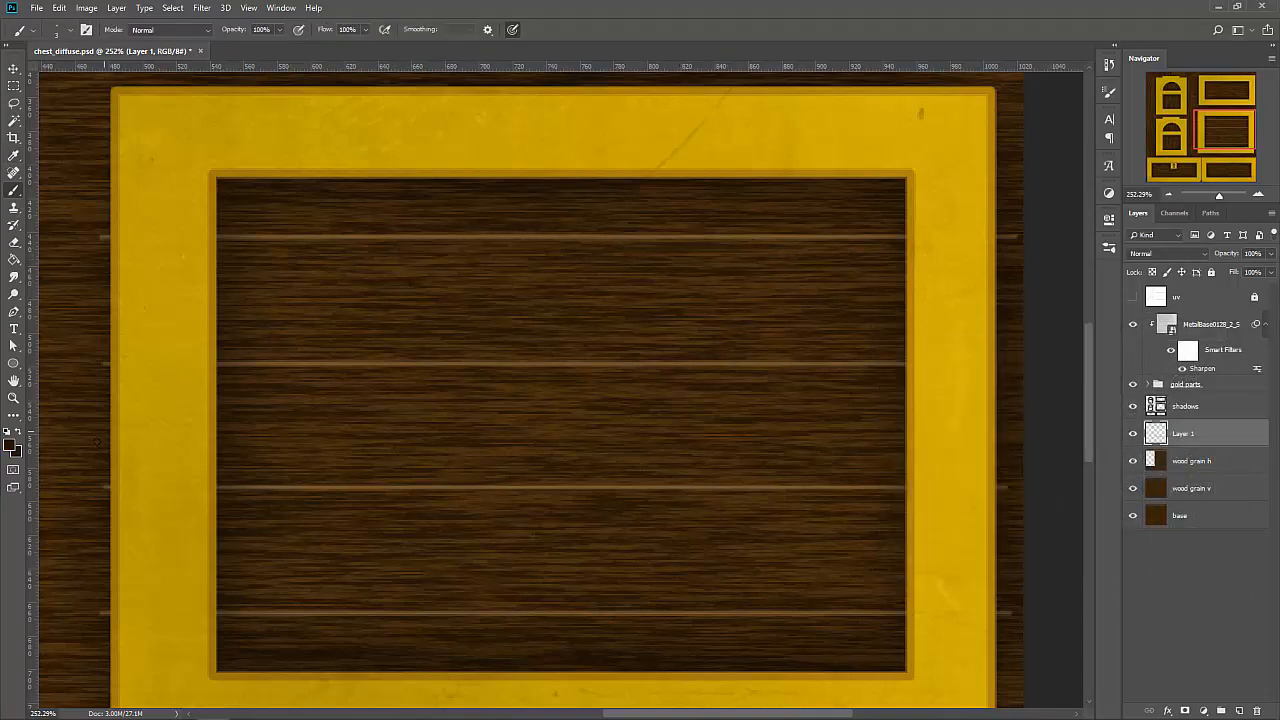
Set the foreground colour to a darker brown and paint a straight shadow line beneath each of the large lid panel's four plank lines.
left_click(11, 453)
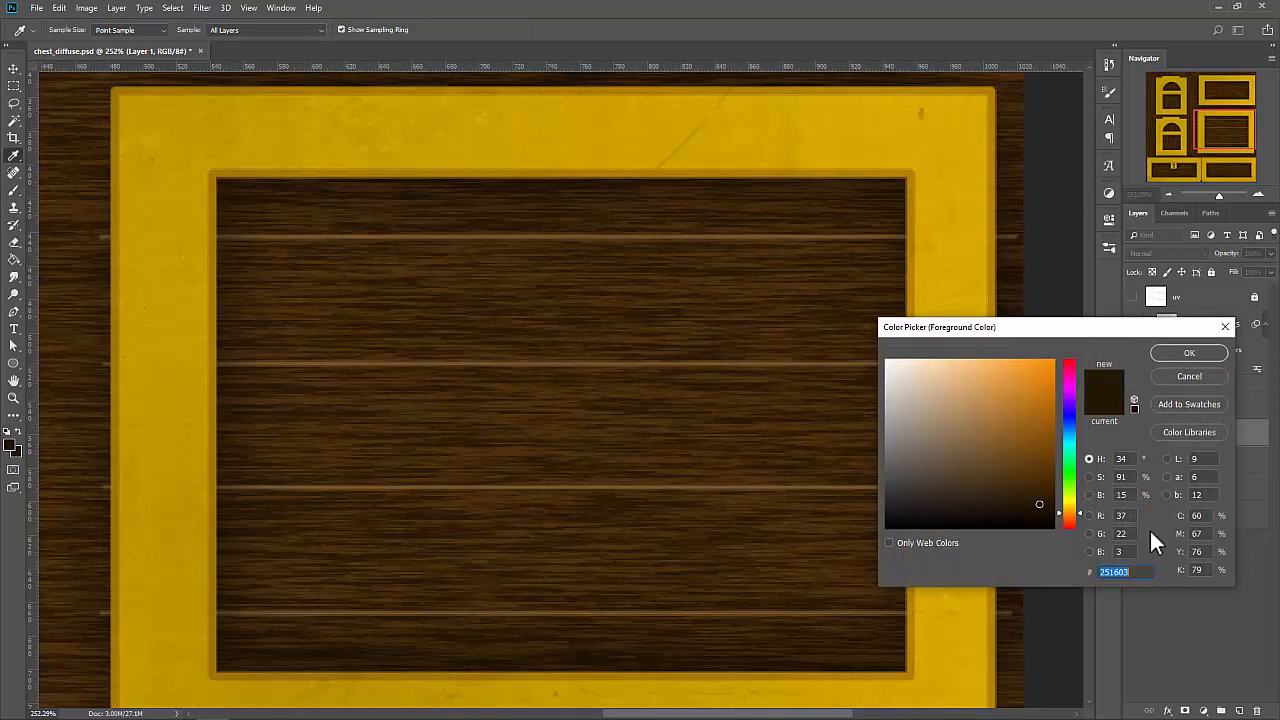
left_click(1043, 507)
left_click(1189, 355)
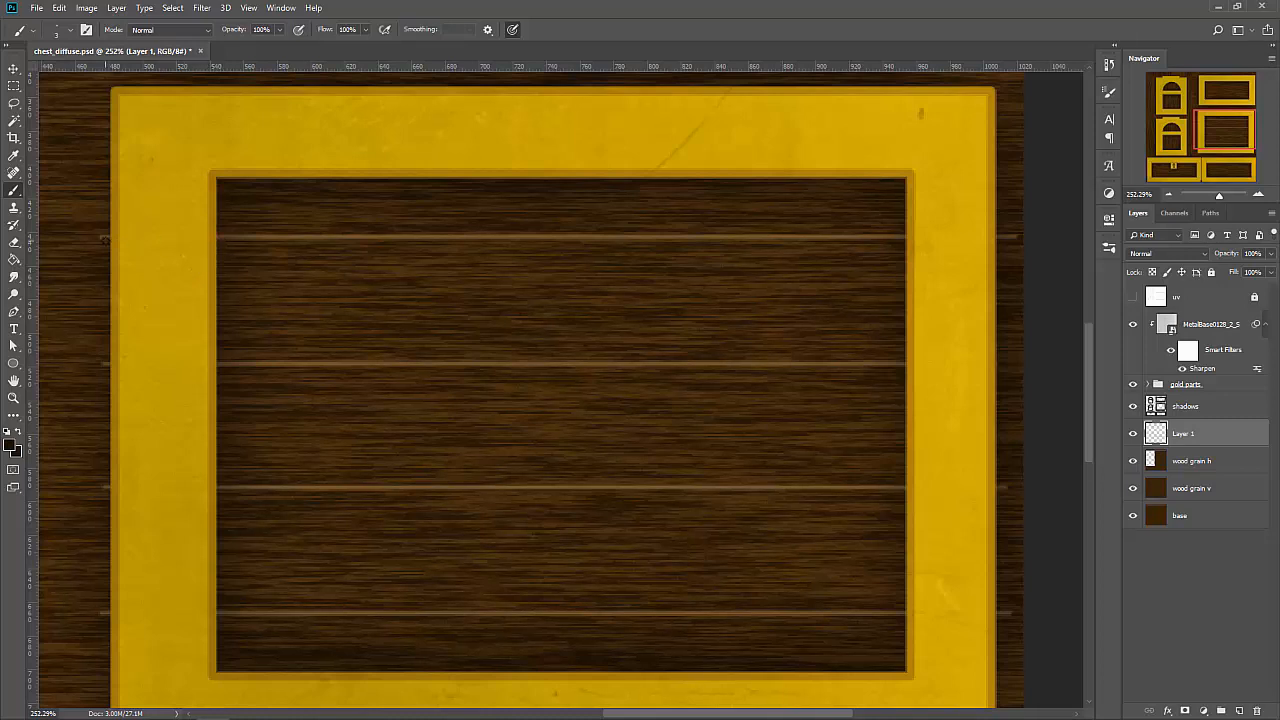
left_click_drag(277, 247, 903, 243)
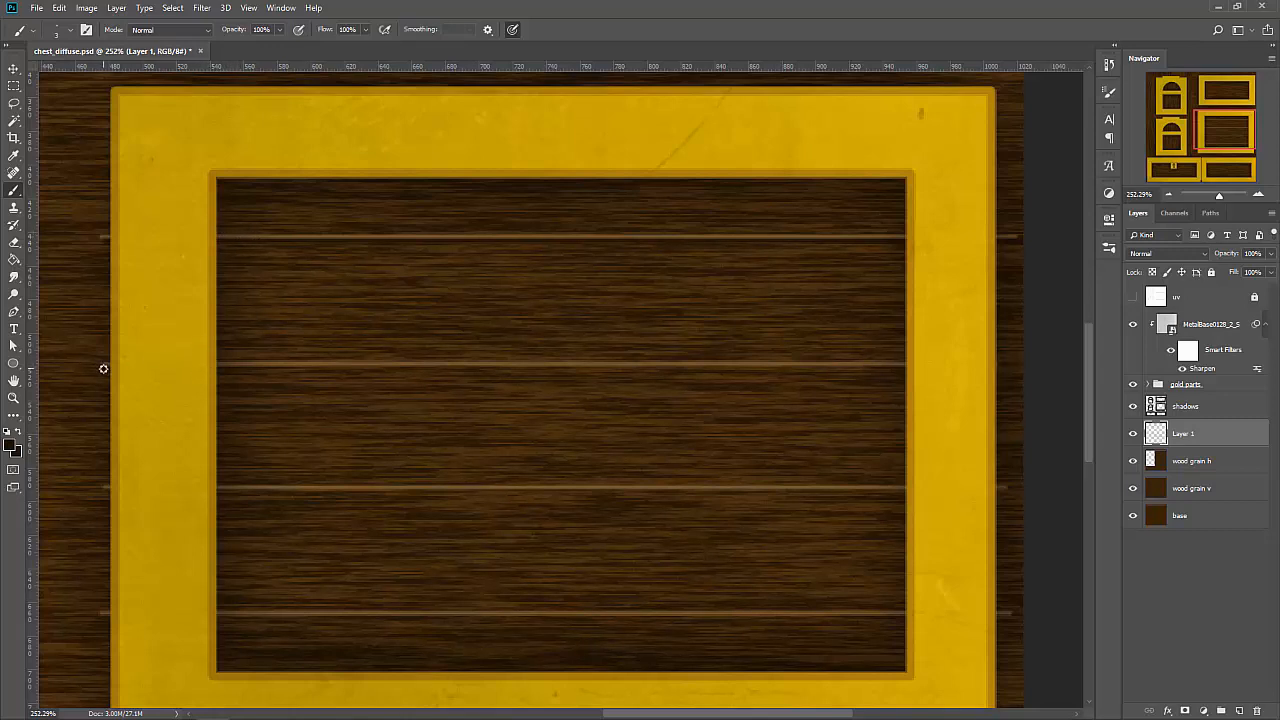
left_click_drag(268, 370, 952, 354)
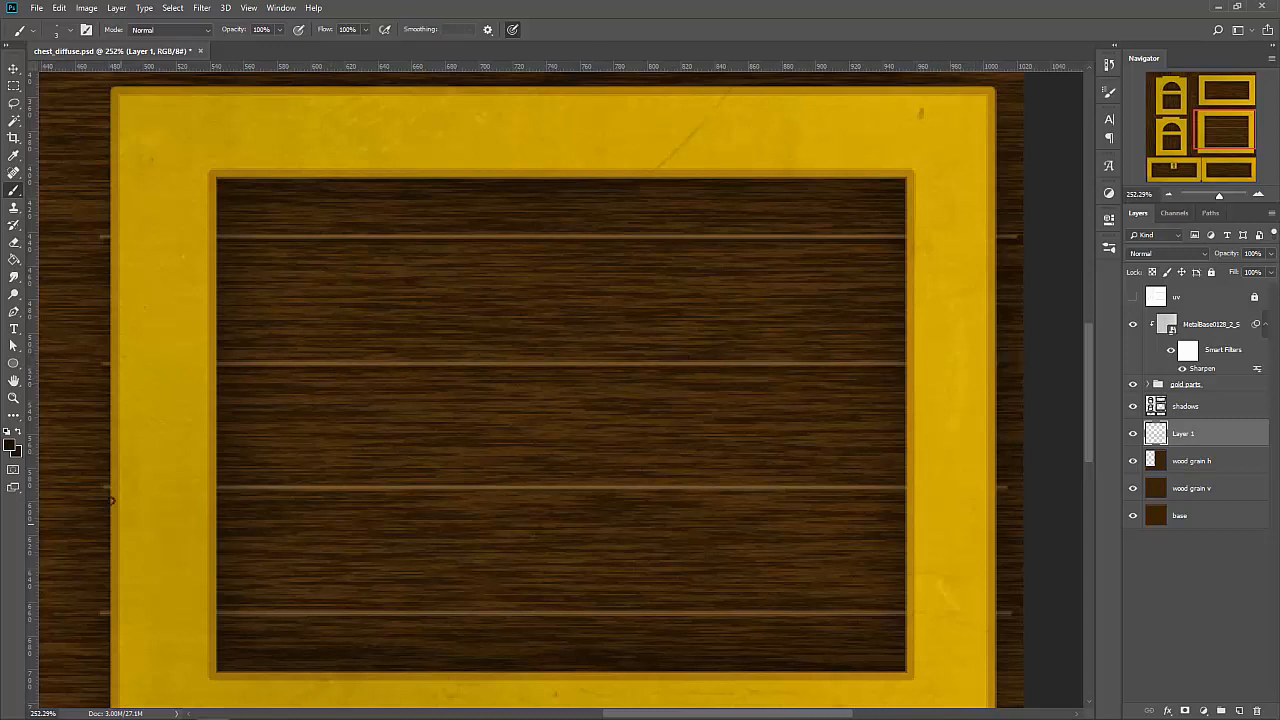
left_click_drag(244, 491, 1009, 488)
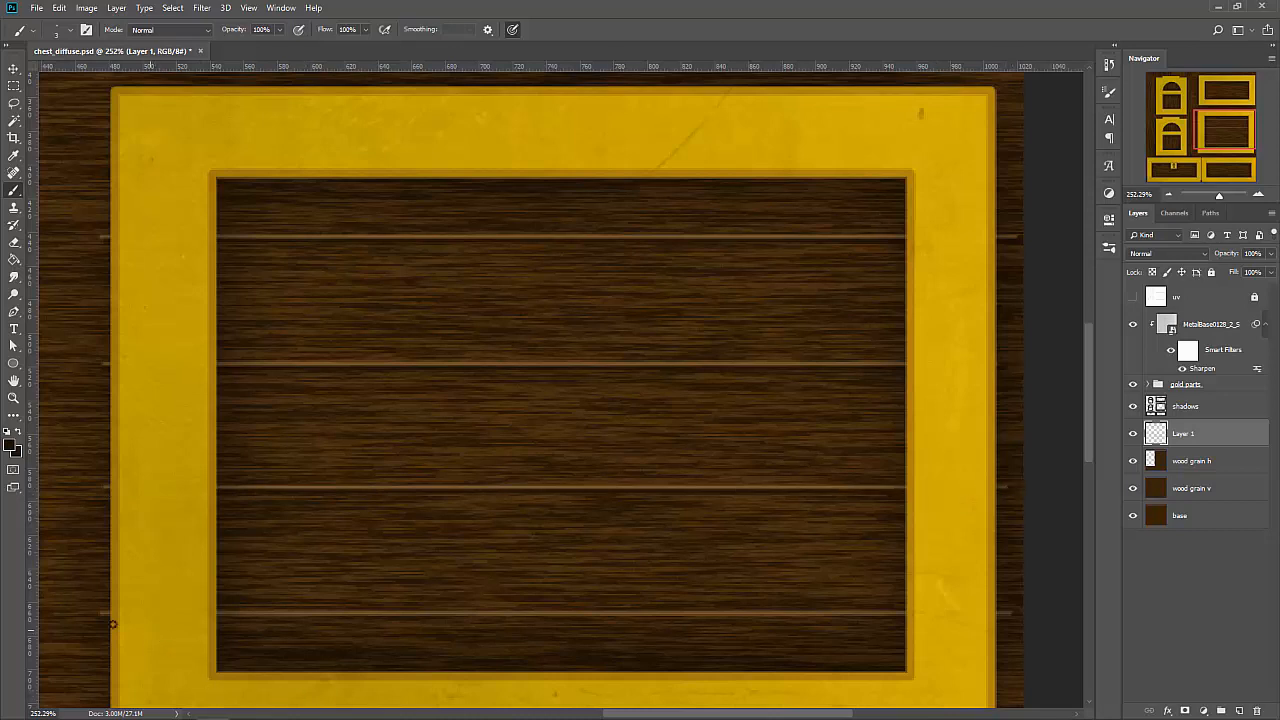
left_click_drag(246, 620, 957, 598)
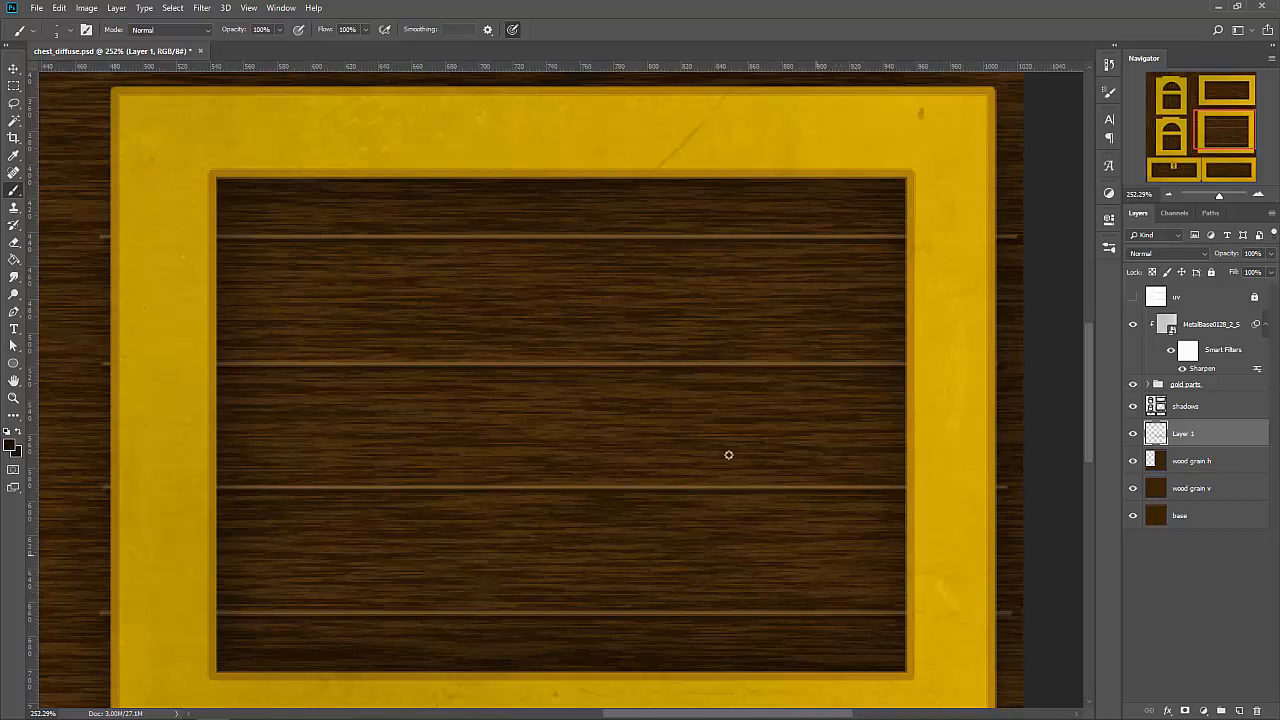
Lower the plank line layer's opacity to 90% and name the layer planks.
key("z")
left_click_drag(560, 386, 757, 474)
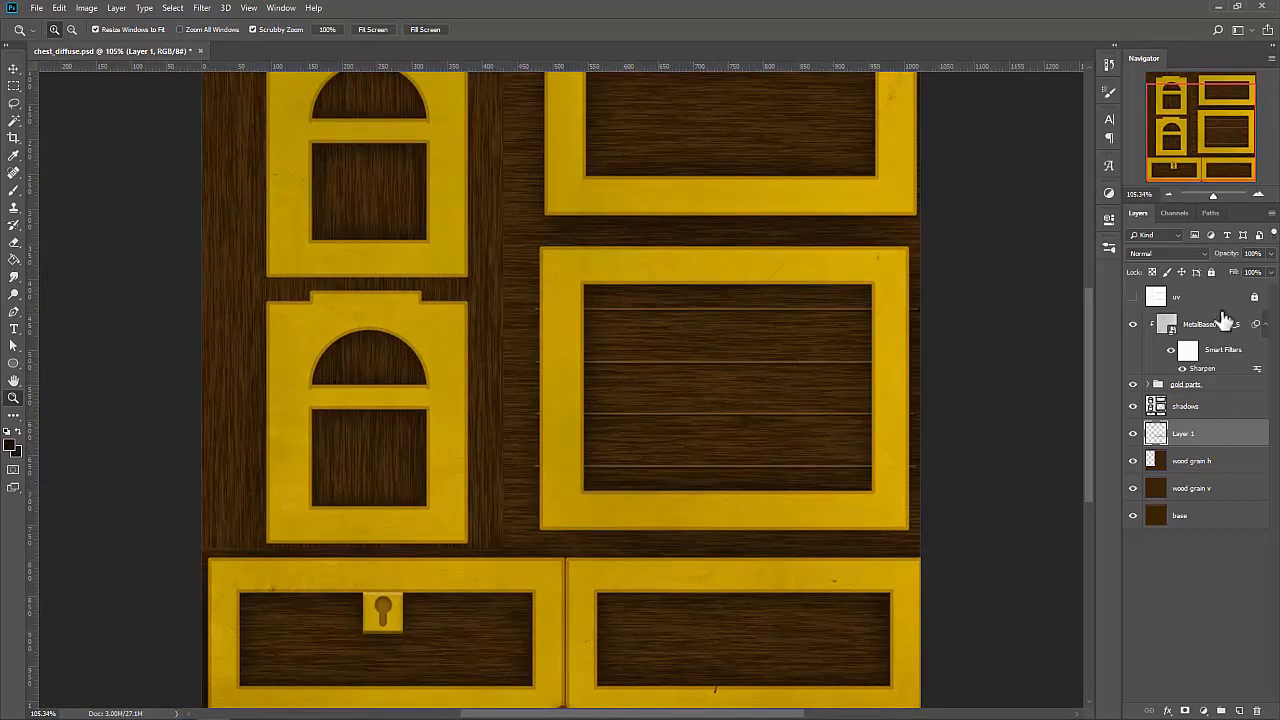
left_click(1270, 253)
left_click_drag(1268, 271, 1258, 278)
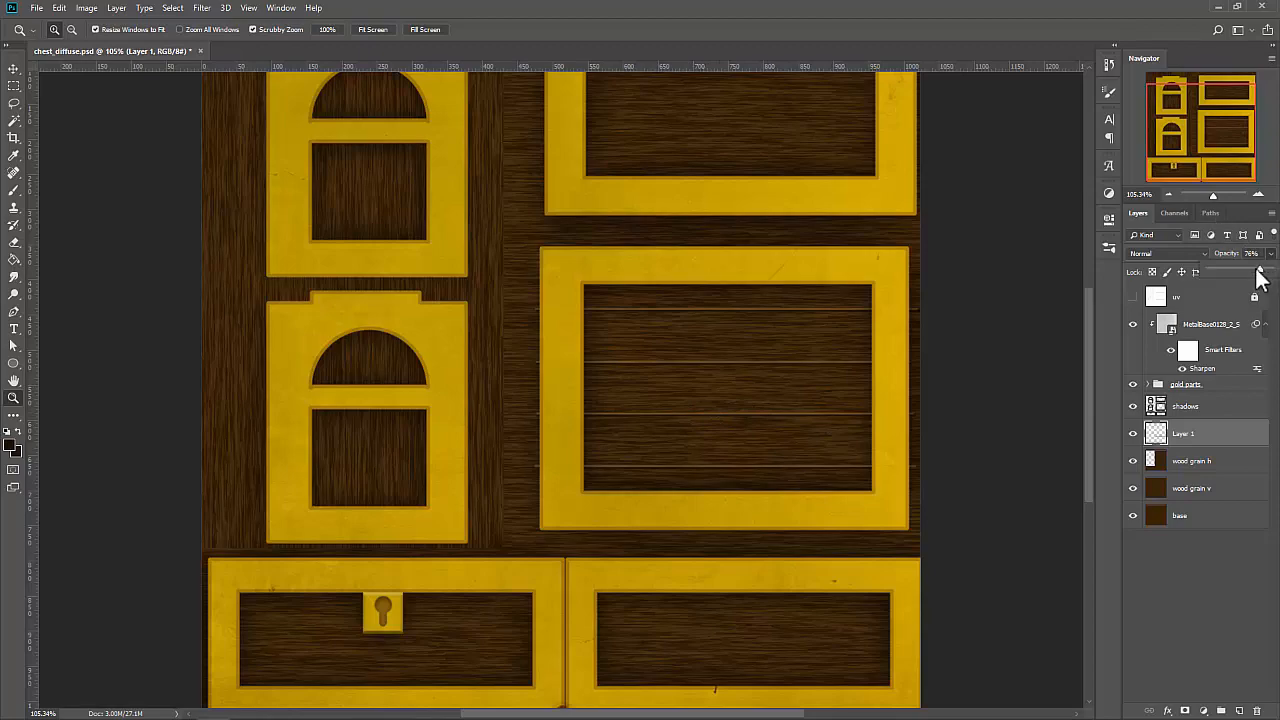
left_click_drag(820, 440, 806, 517)
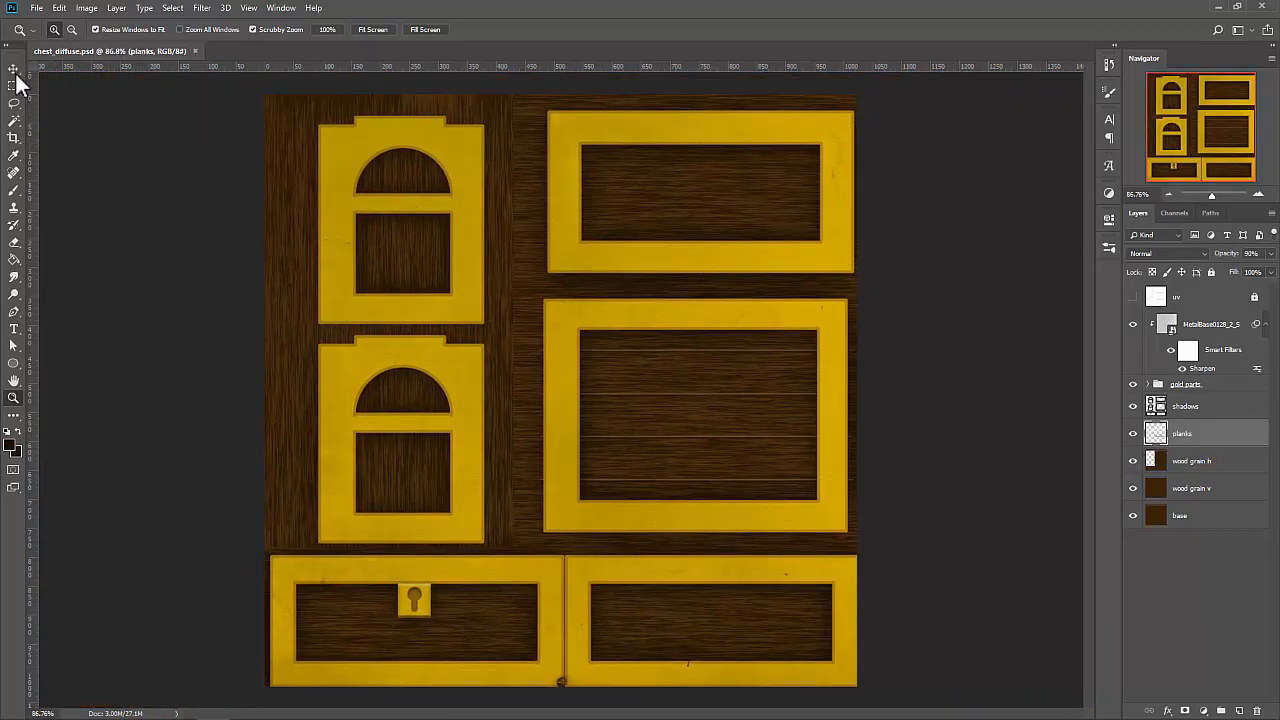
Duplicate the planks layer onto the wood panel above the lid panel and onto both panels along the texture's lower edge.
left_click(14, 69)
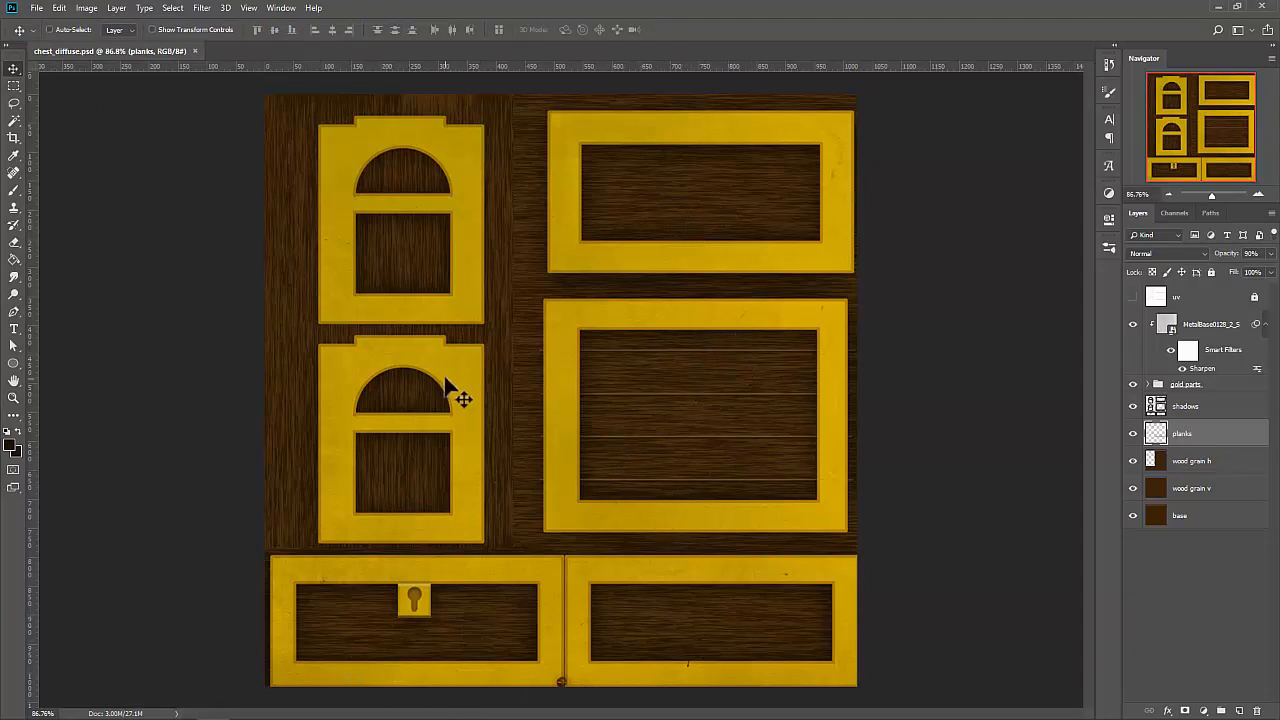
right_click(1198, 441)
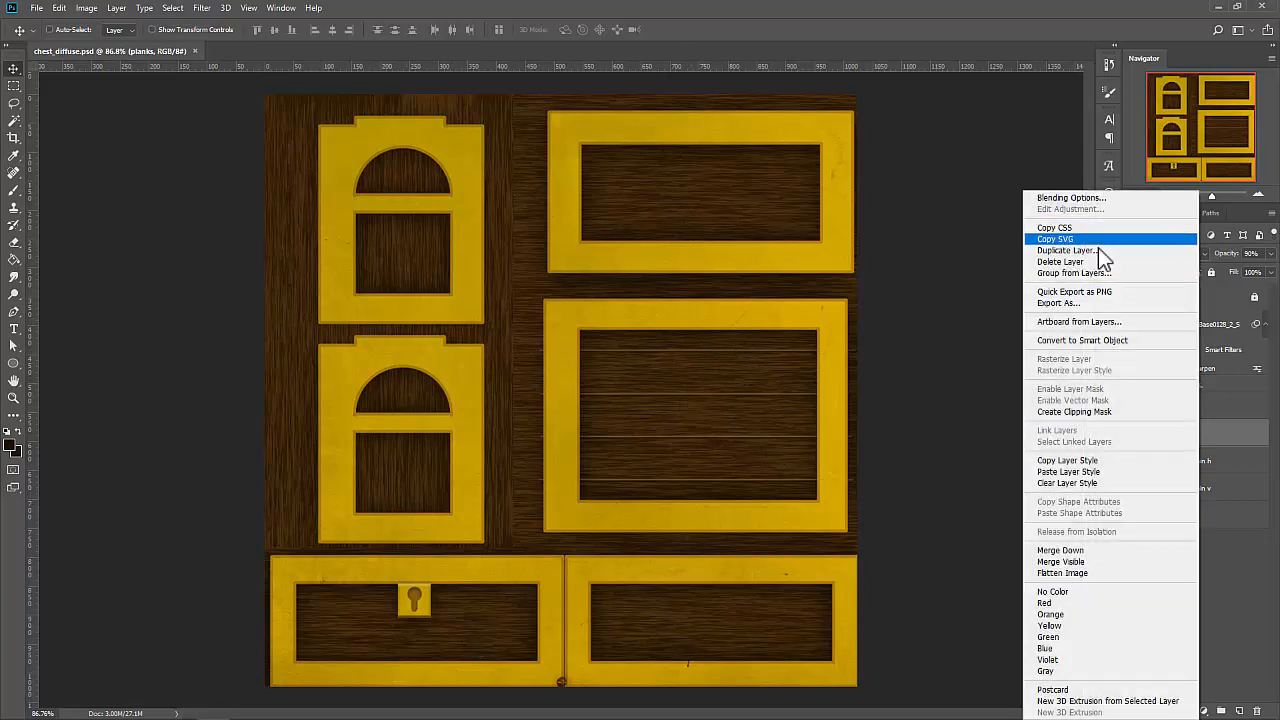
left_click(1215, 435)
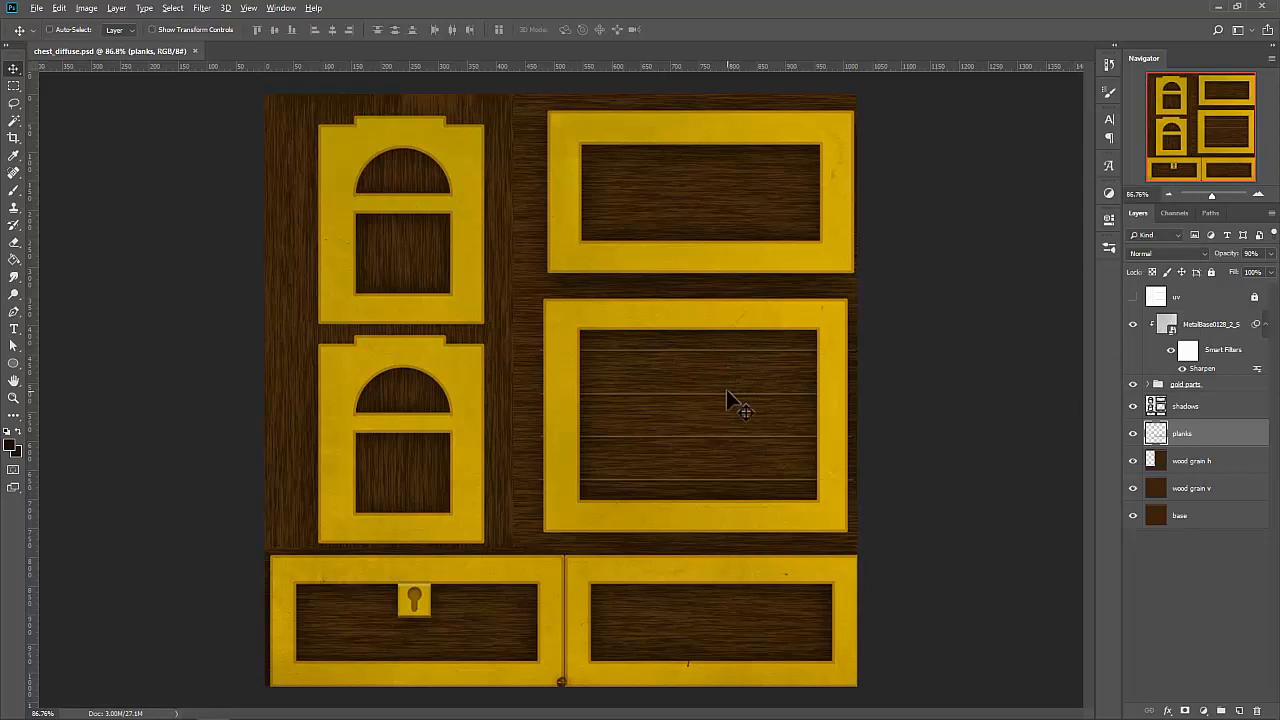
left_click_drag(729, 393, 731, 168)
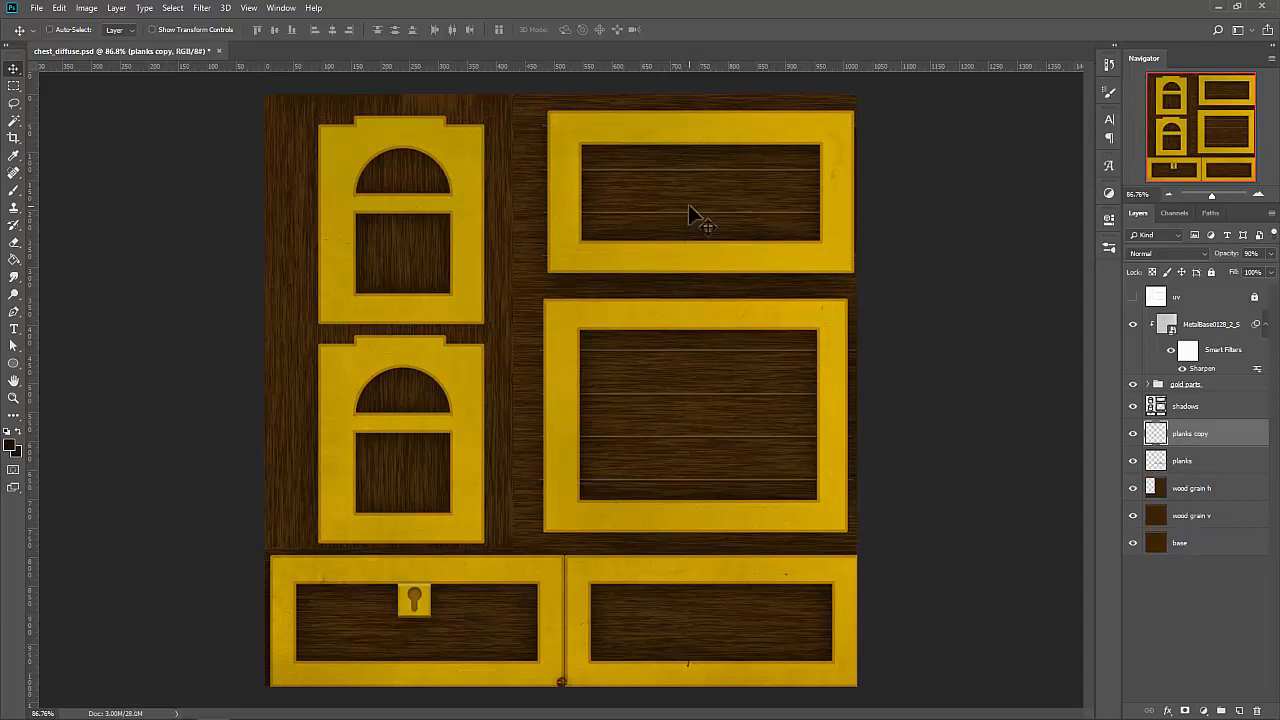
left_click_drag(692, 221, 702, 648)
key("ctrl+j")
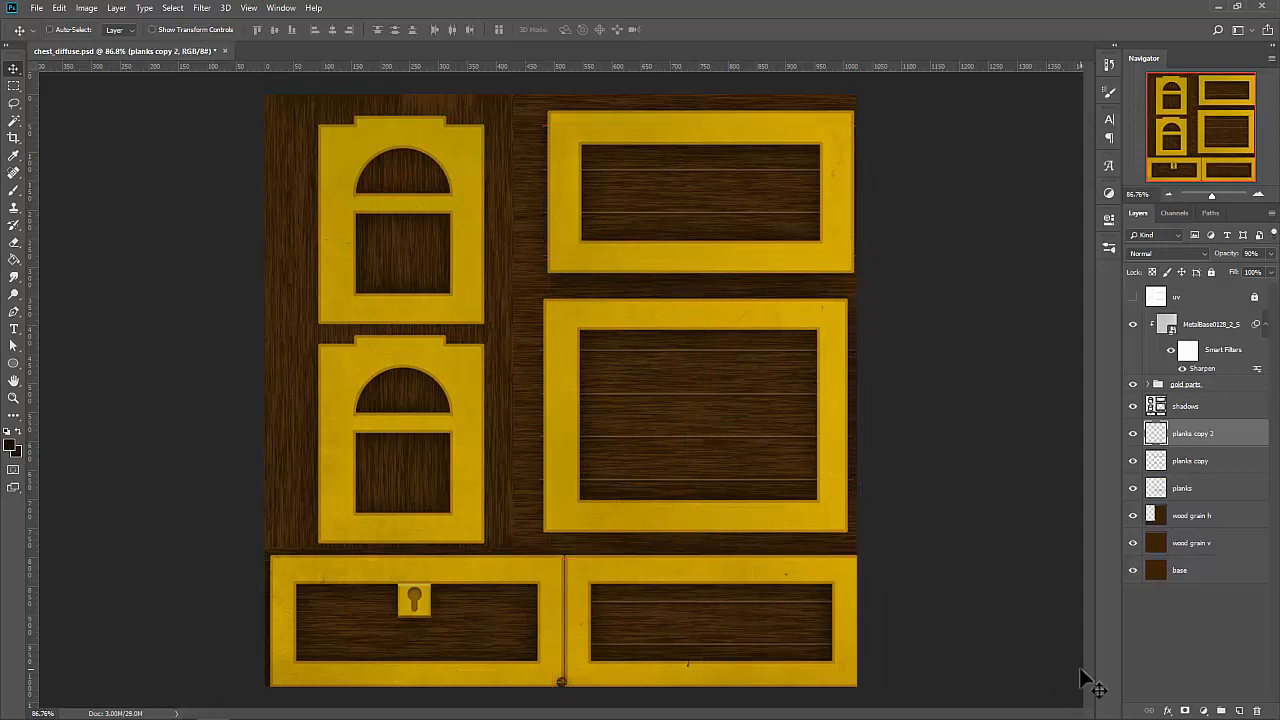
left_click_drag(737, 657, 450, 626)
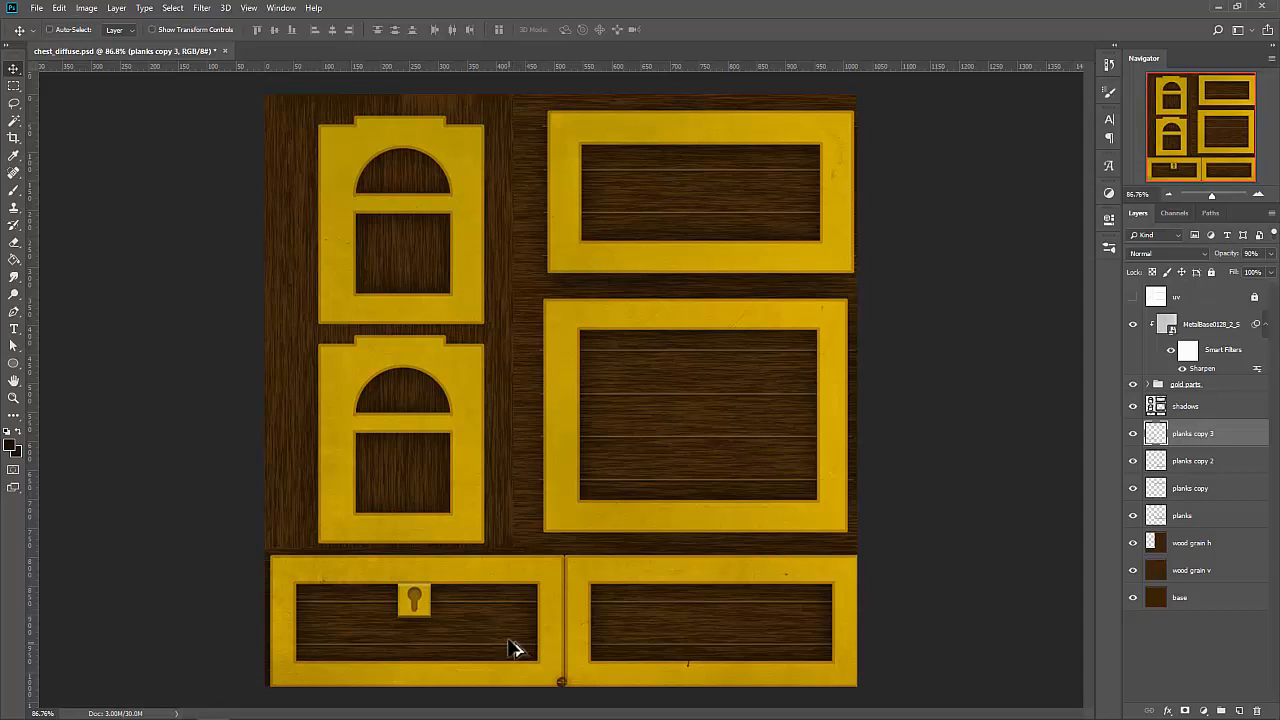
Duplicate the plank lines onto the lower arched side panel, rotate the copy -90° and align it vertically over the panel's wood areas.
left_click_drag(510, 648, 460, 452)
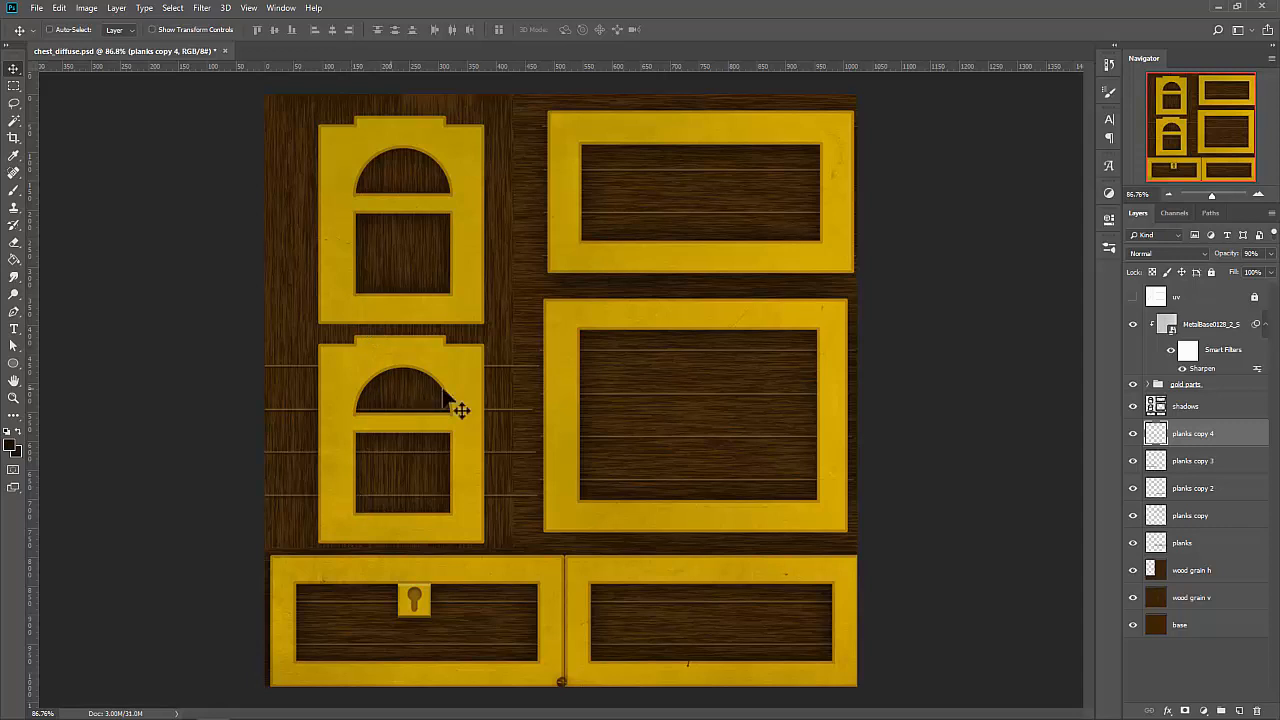
left_click_drag(538, 404, 540, 393)
key("ctrl+t")
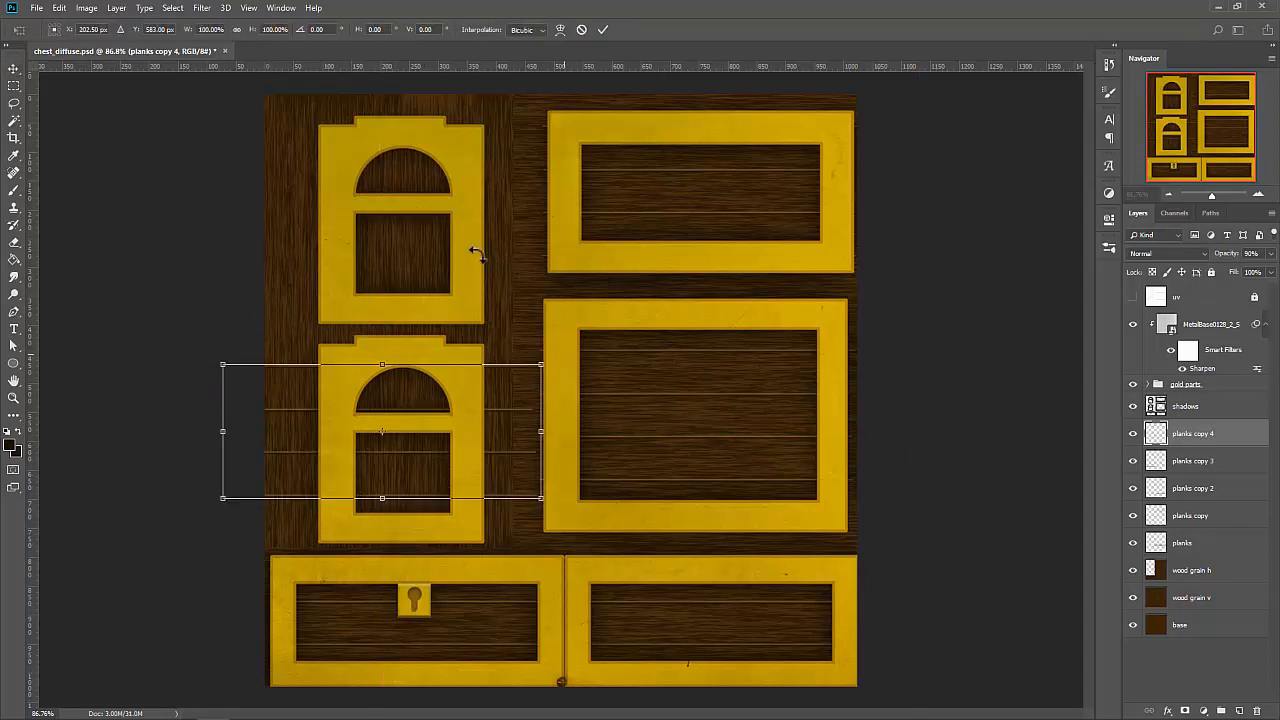
left_click_drag(476, 255, 310, 283)
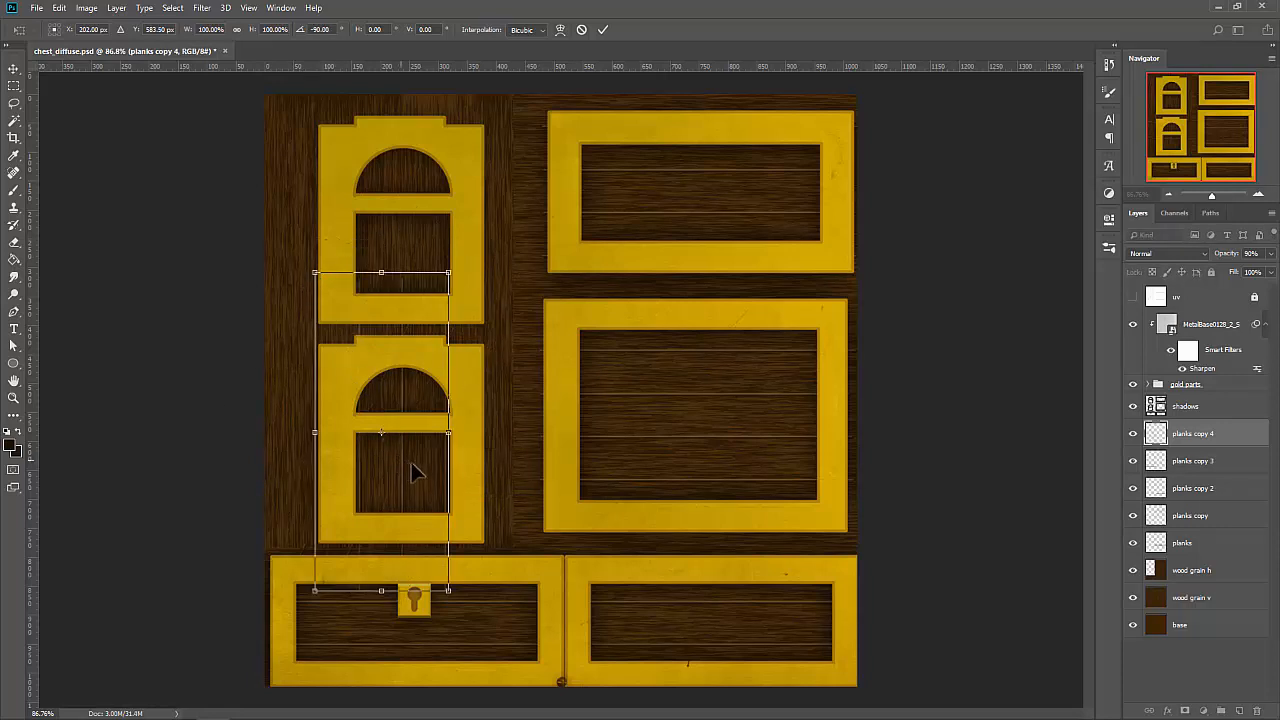
left_click_drag(411, 462, 425, 464)
key("Return")
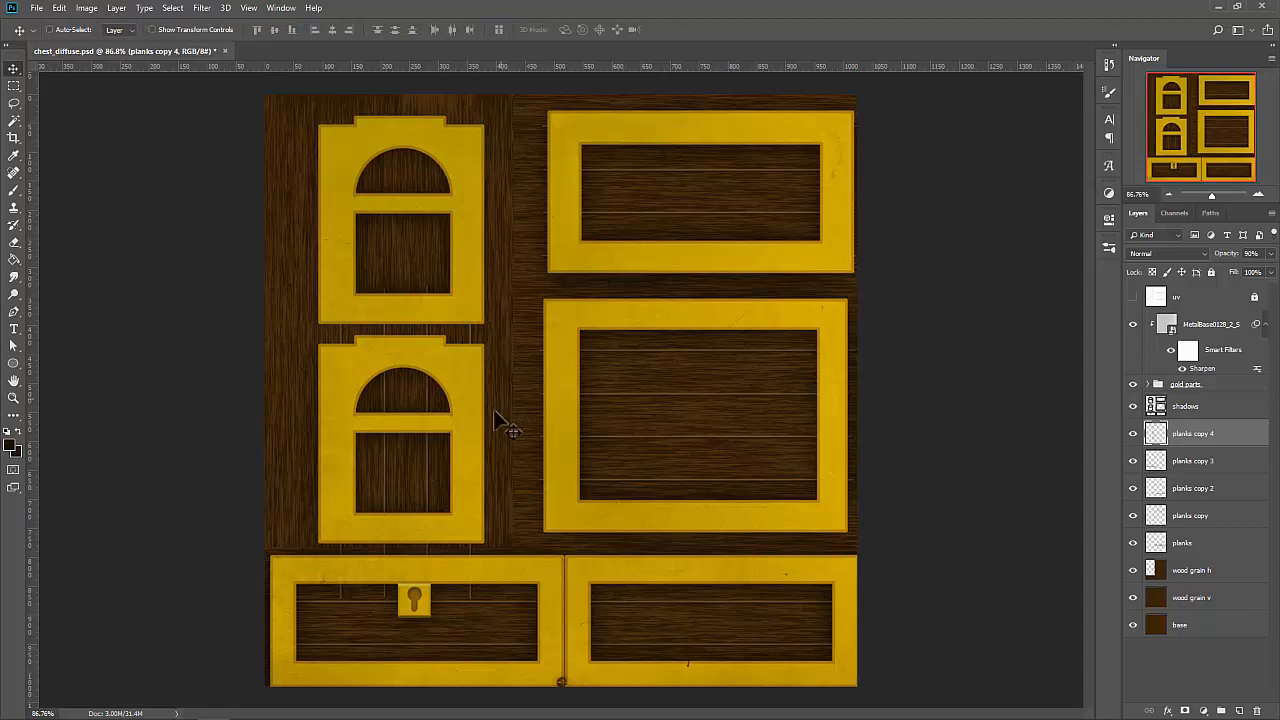
mouse_move(384, 597)
left_mouse_down()
mouse_move(388, 563)
mouse_move(386, 575)
left_mouse_up()
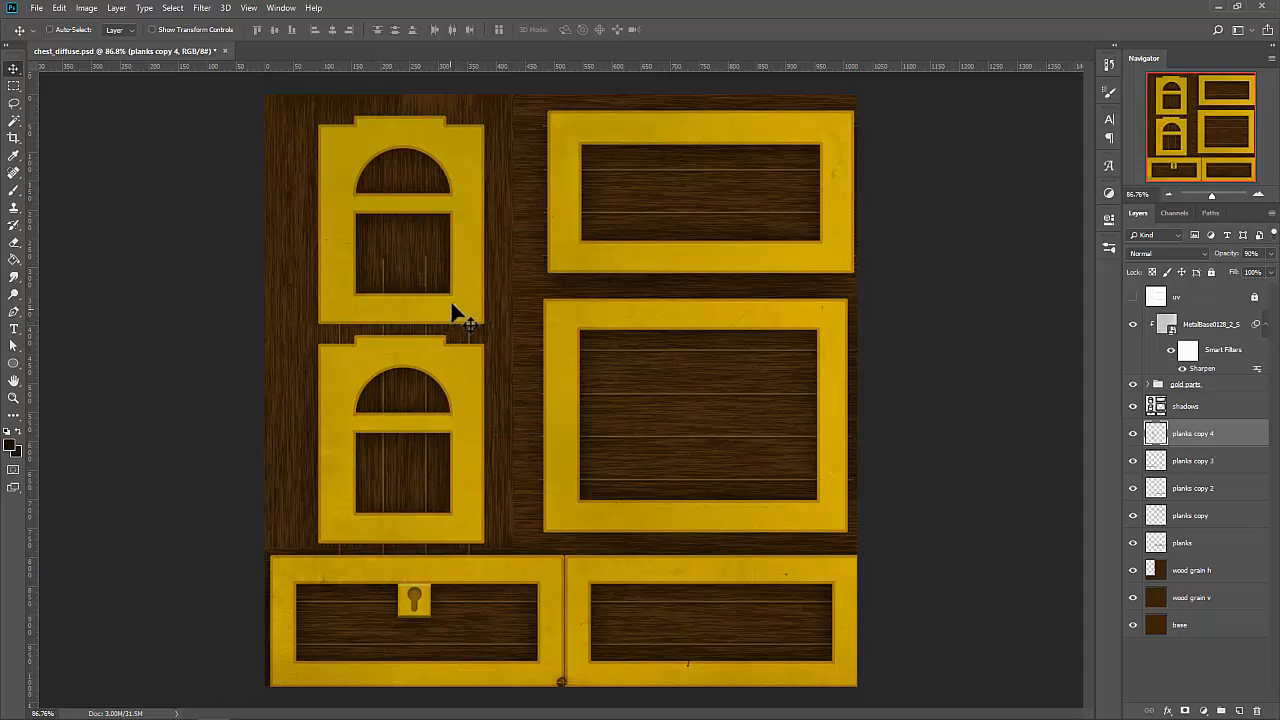
Delete the vertical plank lines extending into the upper arched side panel and place a duplicate of the trimmed lines over that panel.
key("m")
left_click_drag(427, 221, 436, 230)
left_click_drag(513, 162, 267, 323)
left_click(271, 354)
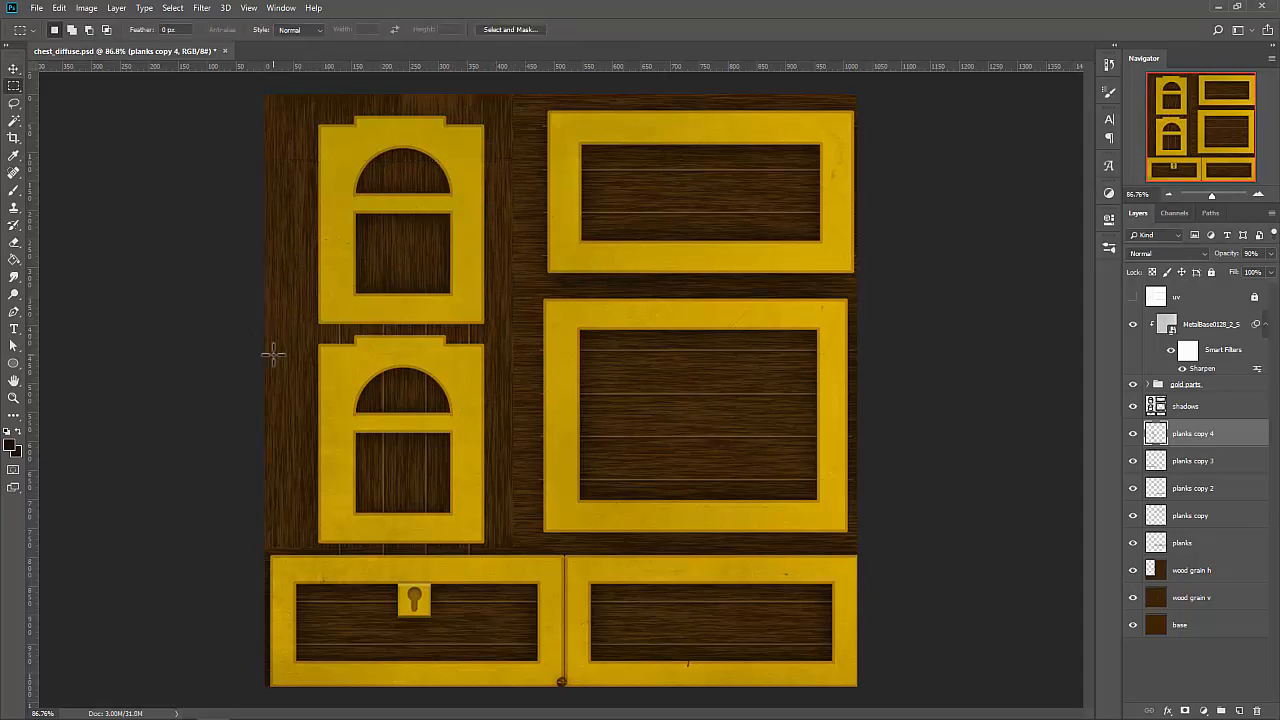
key("v")
left_click_drag(383, 450, 380, 331)
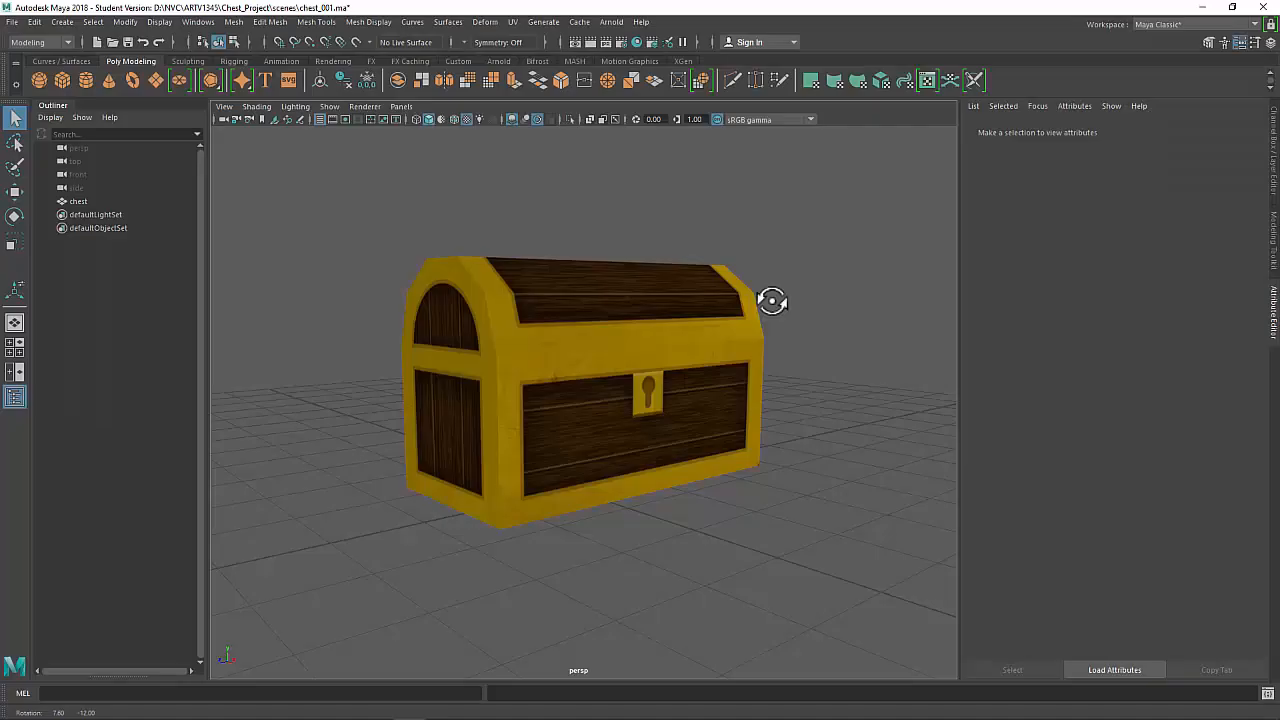
Switch to Maya and examine the plank lines on the chest's front, side and lid from several angles.
mouse_move(766, 297)
left_mouse_down("alt")
mouse_move(794, 300)
mouse_move(770, 305)
left_mouse_up("alt")
left_click_drag(609, 374, 609, 356, "alt")
right_click_drag(609, 356, 716, 439, "alt")
left_click_drag(716, 439, 575, 425, "alt")
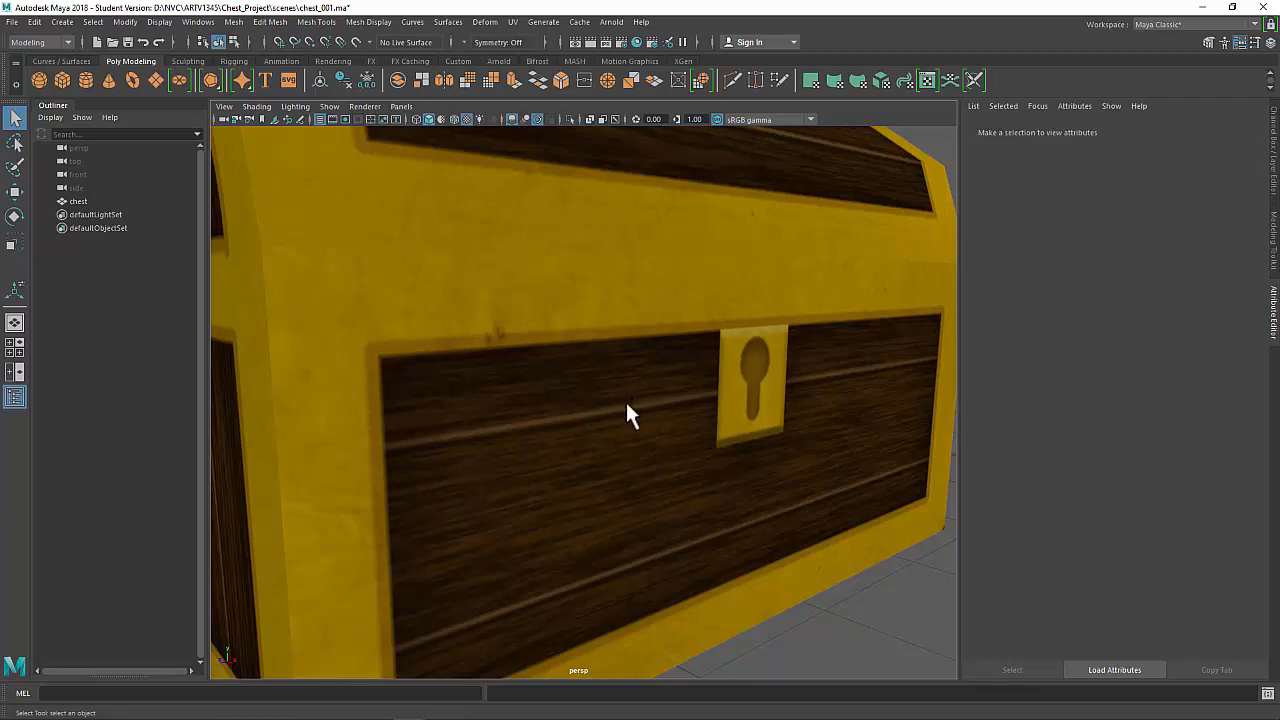
scroll(626, 412, "down", 5)
left_click_drag(663, 360, 634, 320, "alt")
left_click_drag(600, 495, 637, 395, "alt")
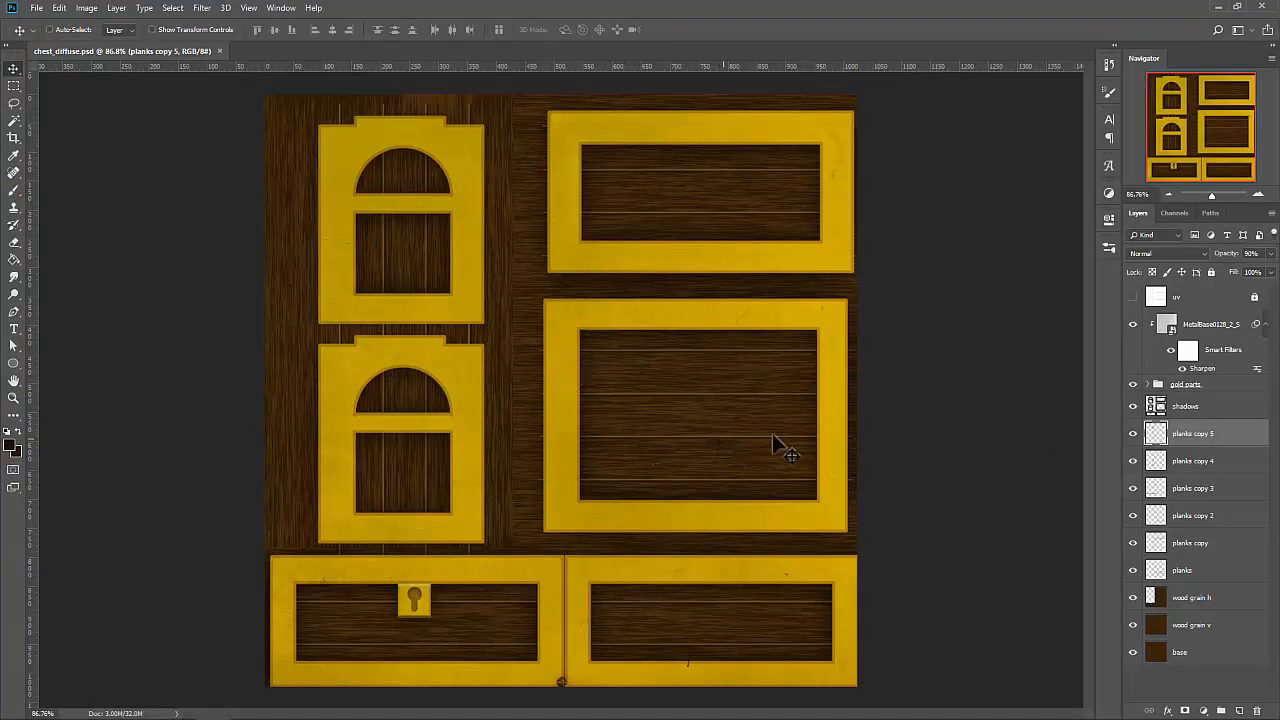
Switch to Photoshop and hide the planks layer and its five copies.
left_click(1133, 433)
left_click(1132, 461)
left_click(1132, 488)
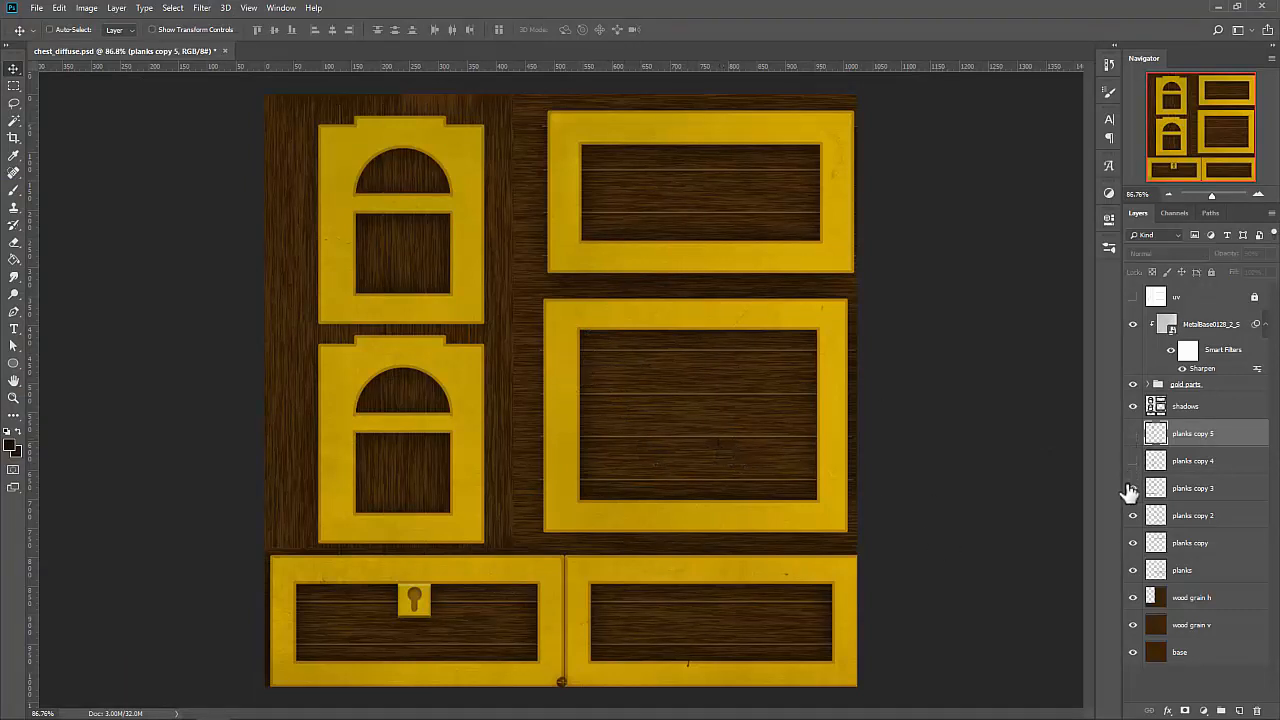
left_click(1133, 515)
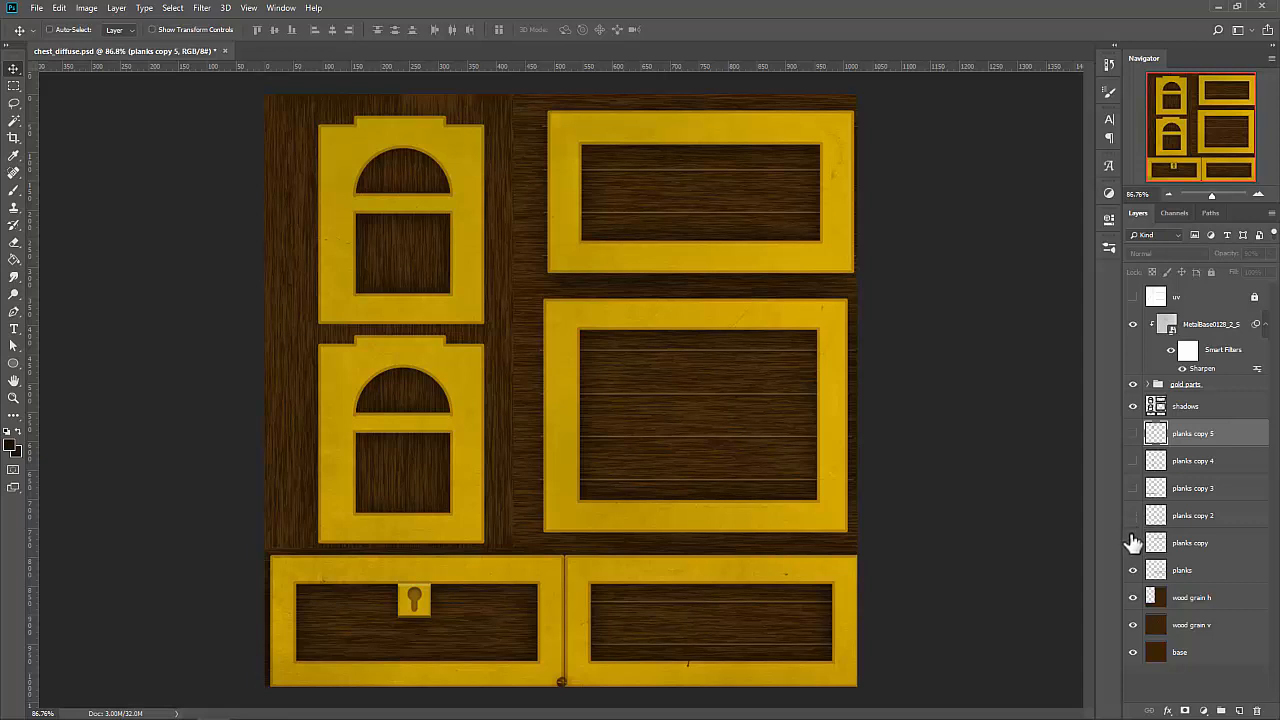
left_click(1133, 543)
left_click(1133, 576)
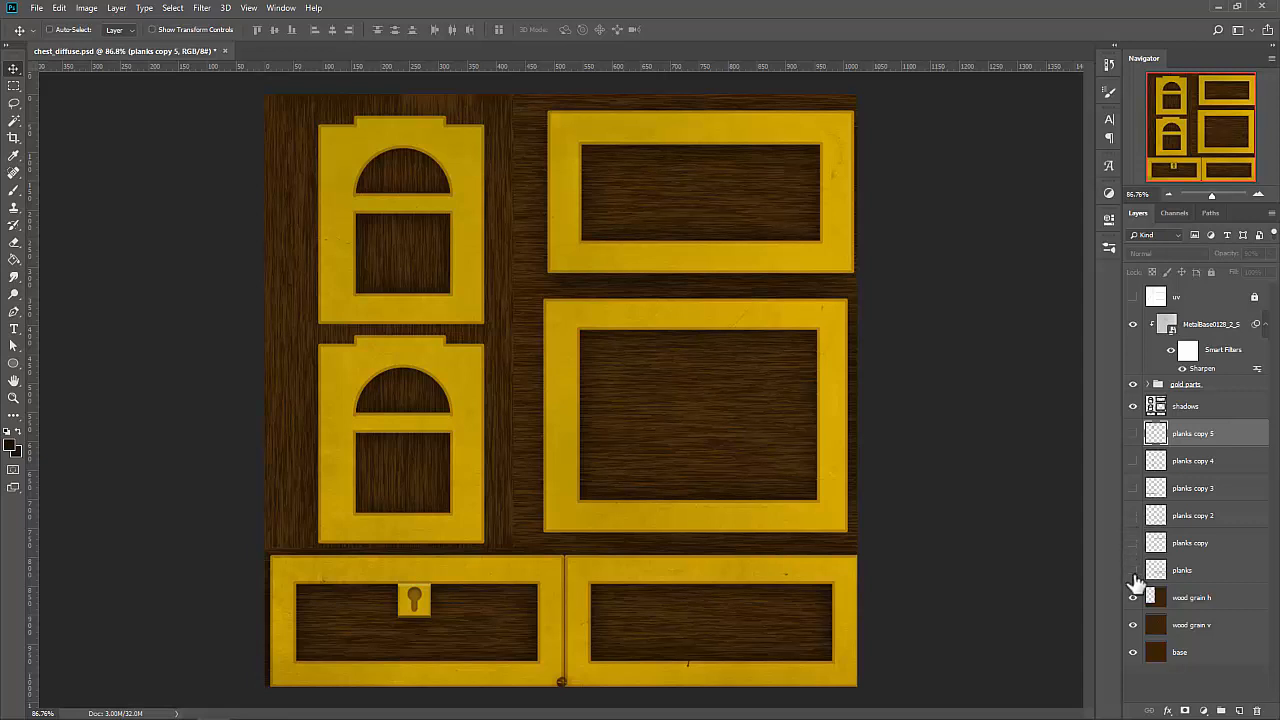
Show the planks layer and flip its plank lines vertically on the large lid panel.
left_click(1133, 571)
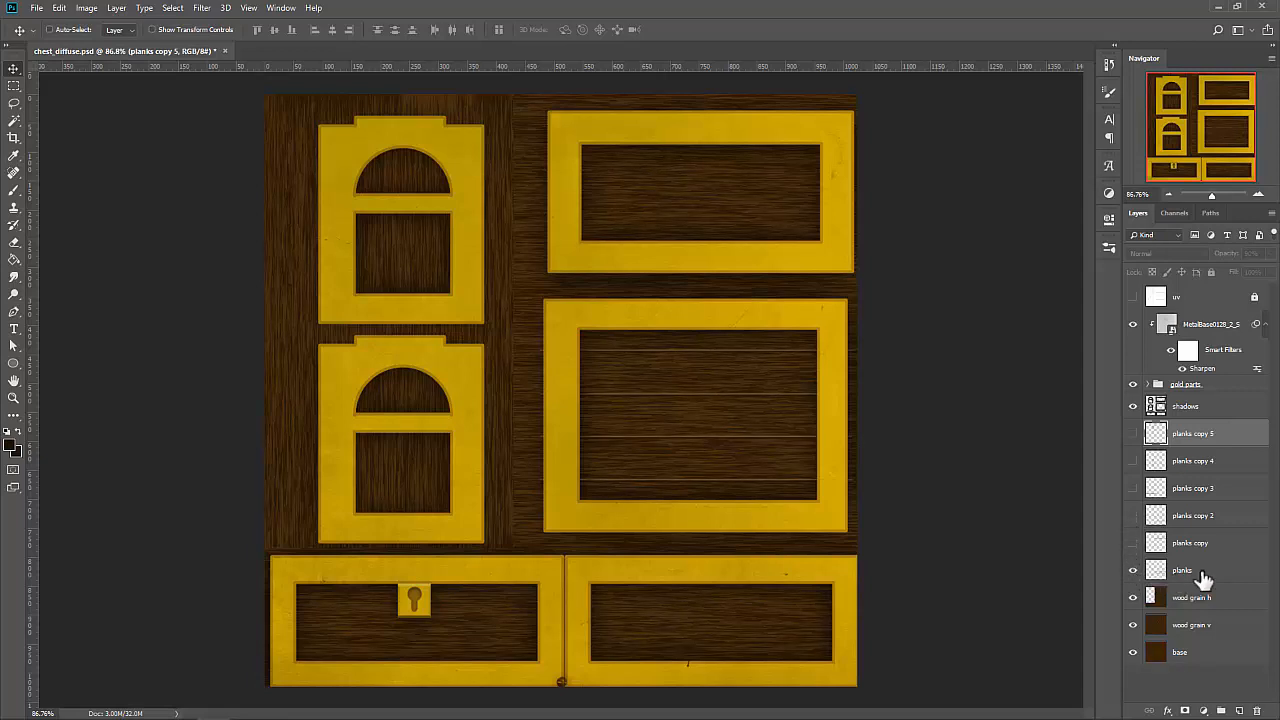
left_click(1200, 574)
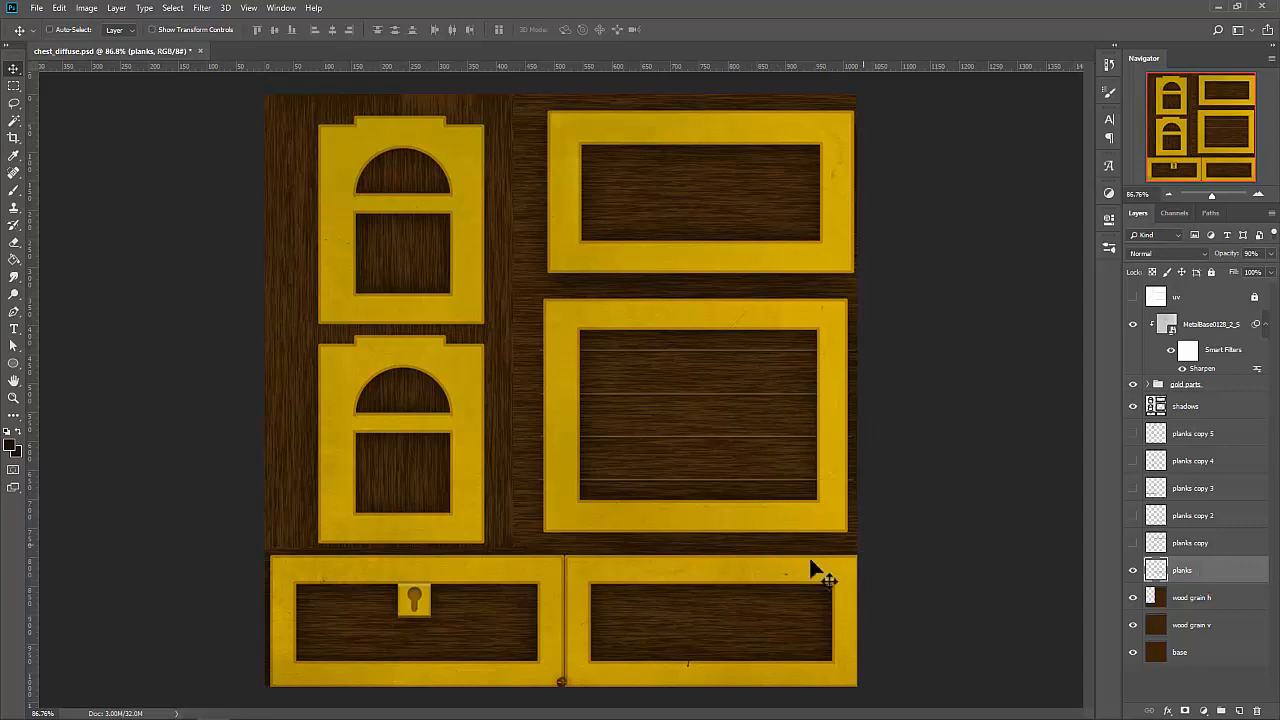
key("ctrl+t")
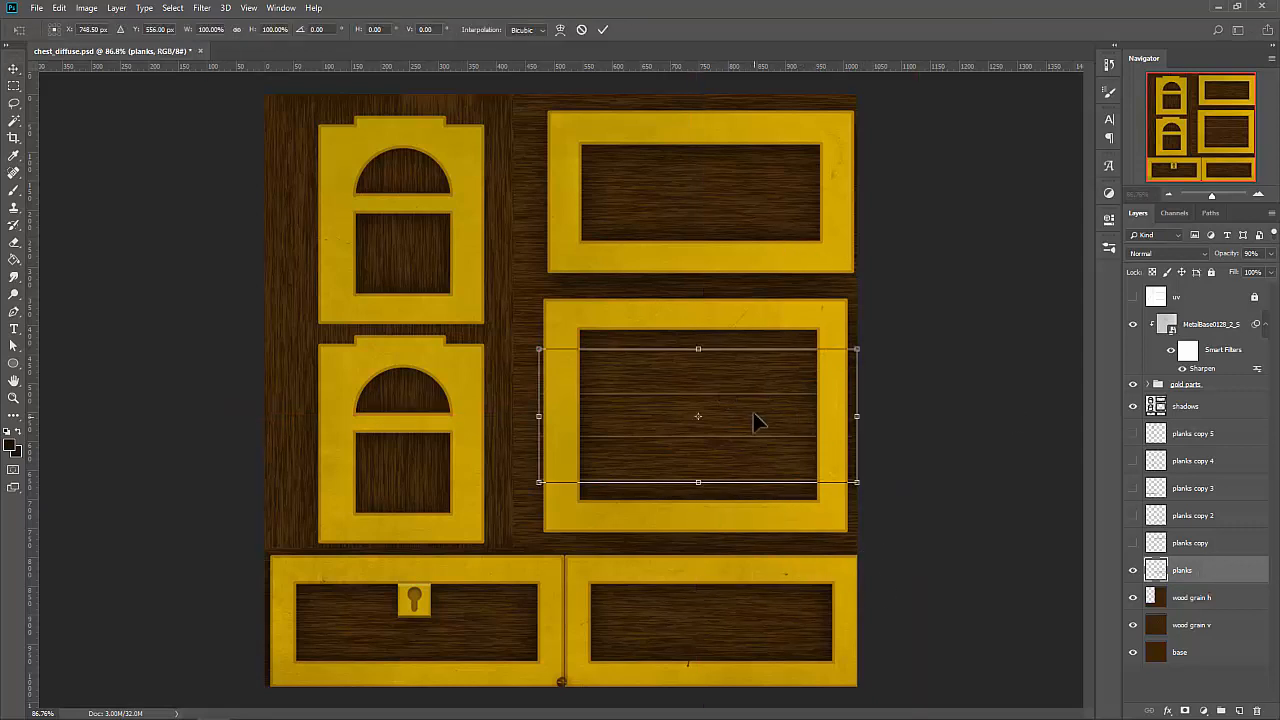
right_click(749, 397)
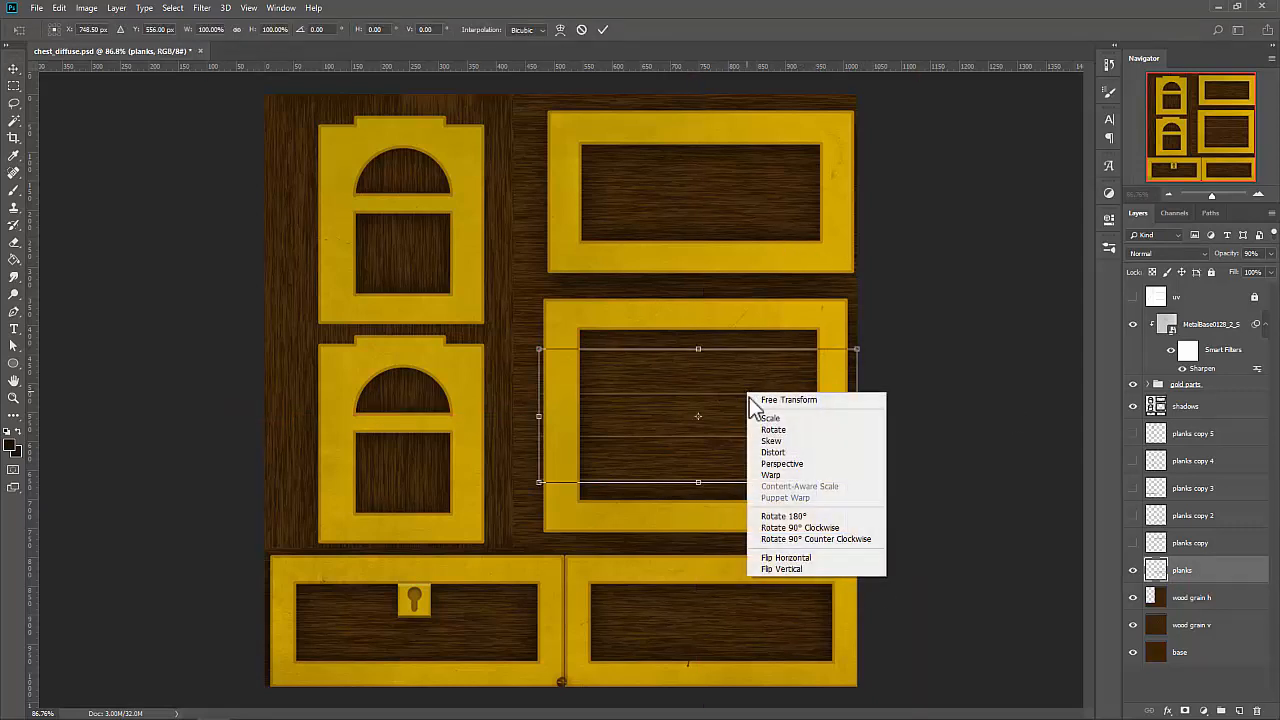
left_click(804, 566)
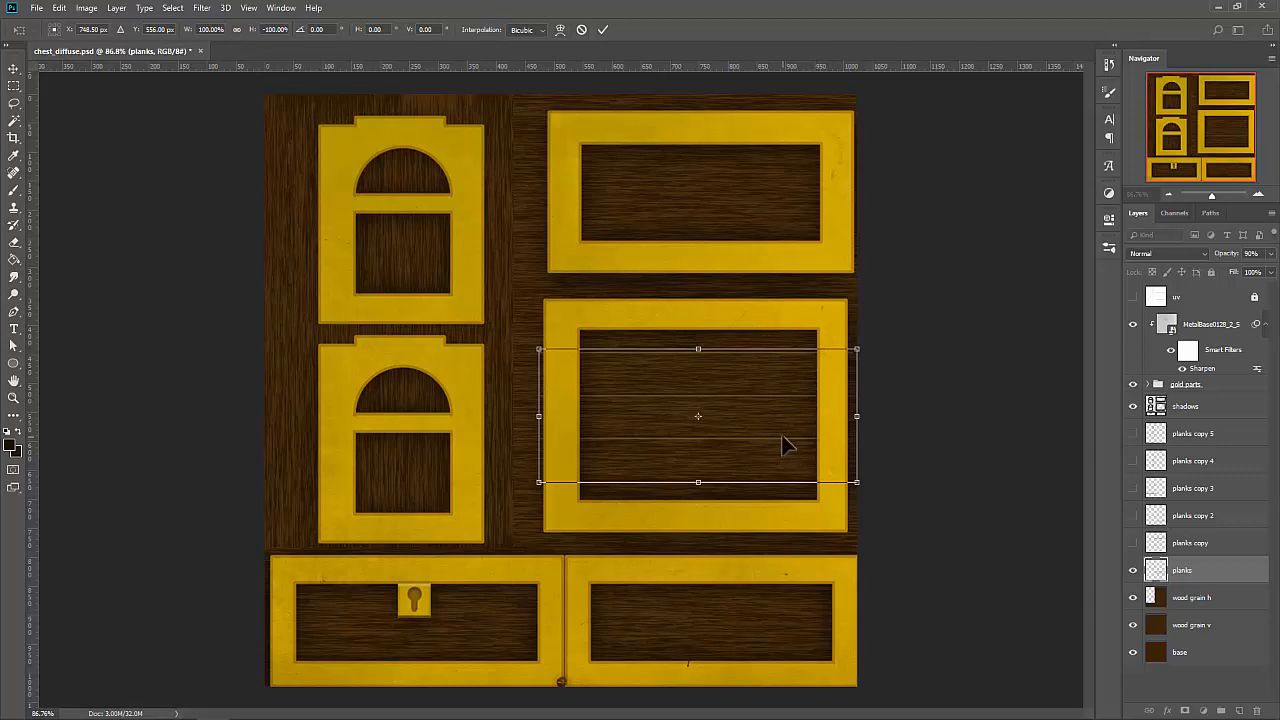
key("Return")
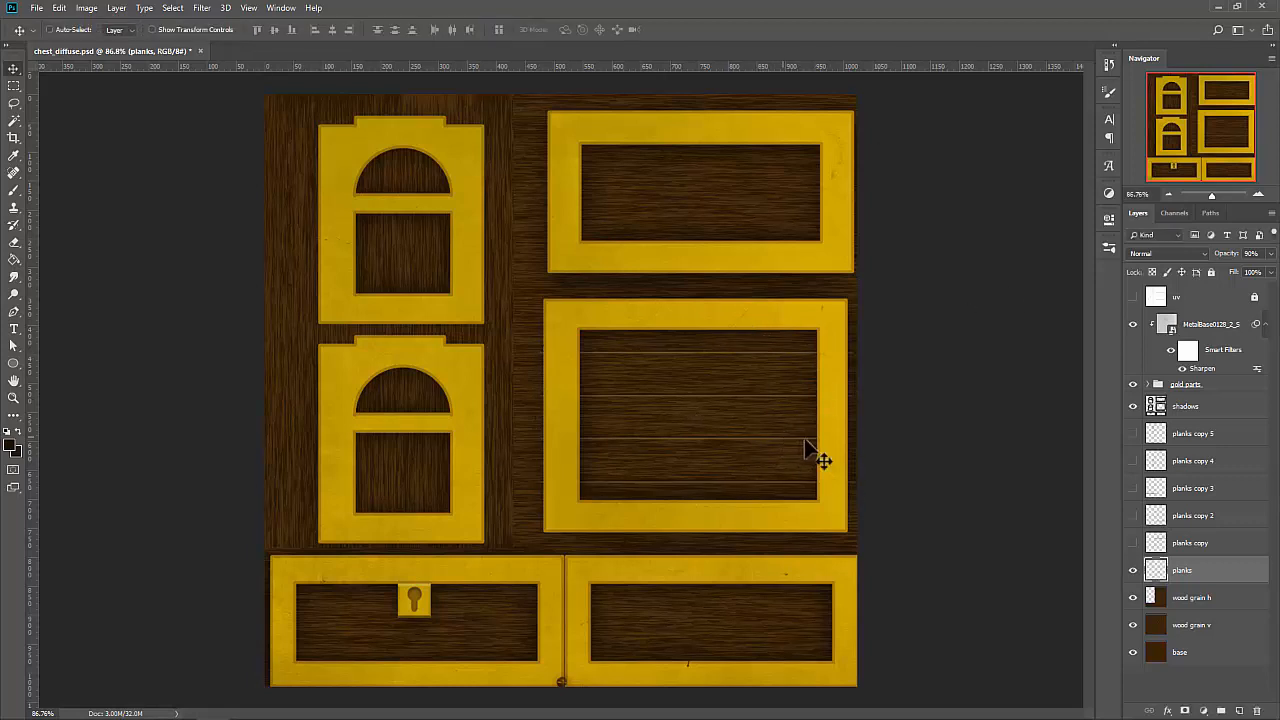
Show the planks copy layer and flip its plank lines vertically on the upper horizontal panel.
left_click(1133, 545)
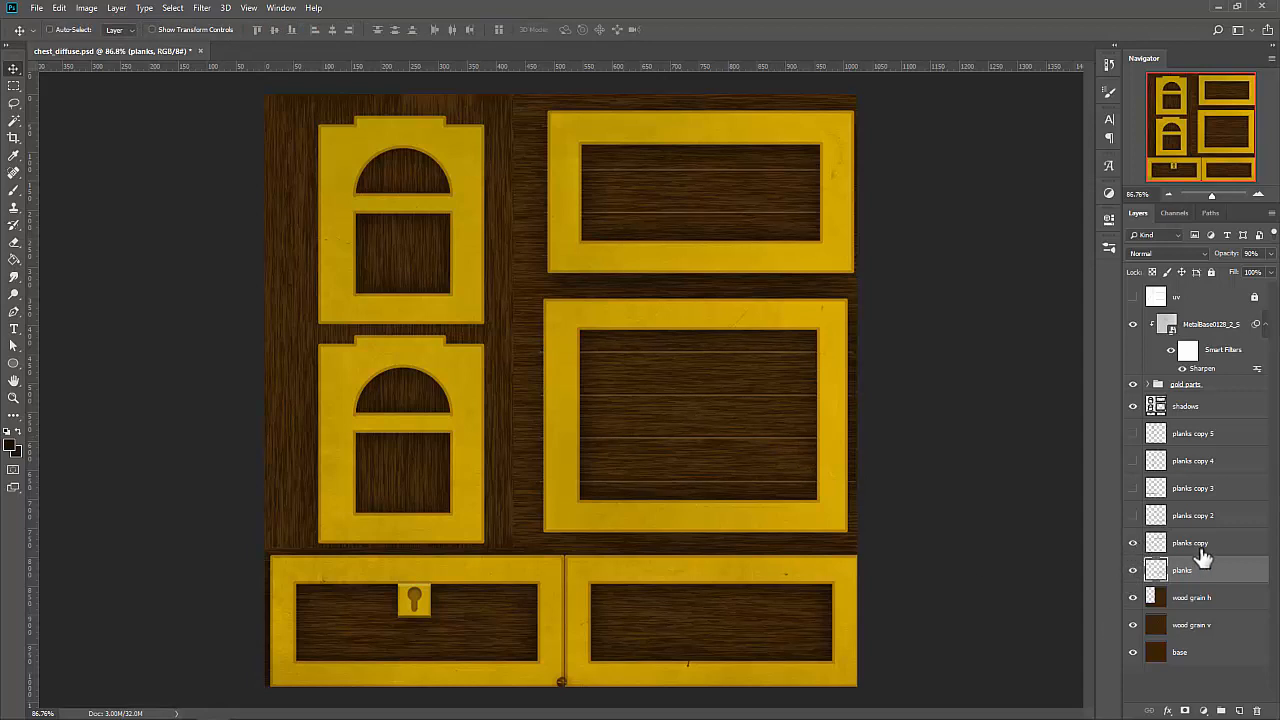
left_click(1198, 547)
key("ctrl+t")
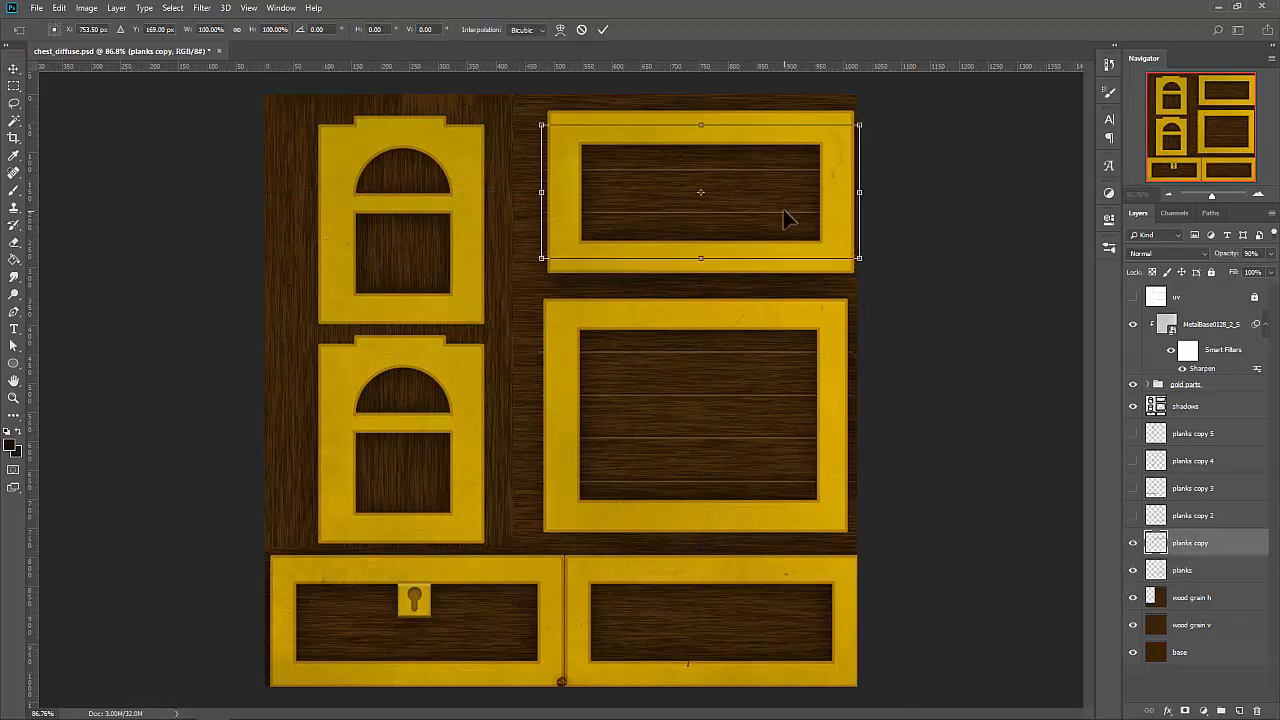
right_click(766, 182)
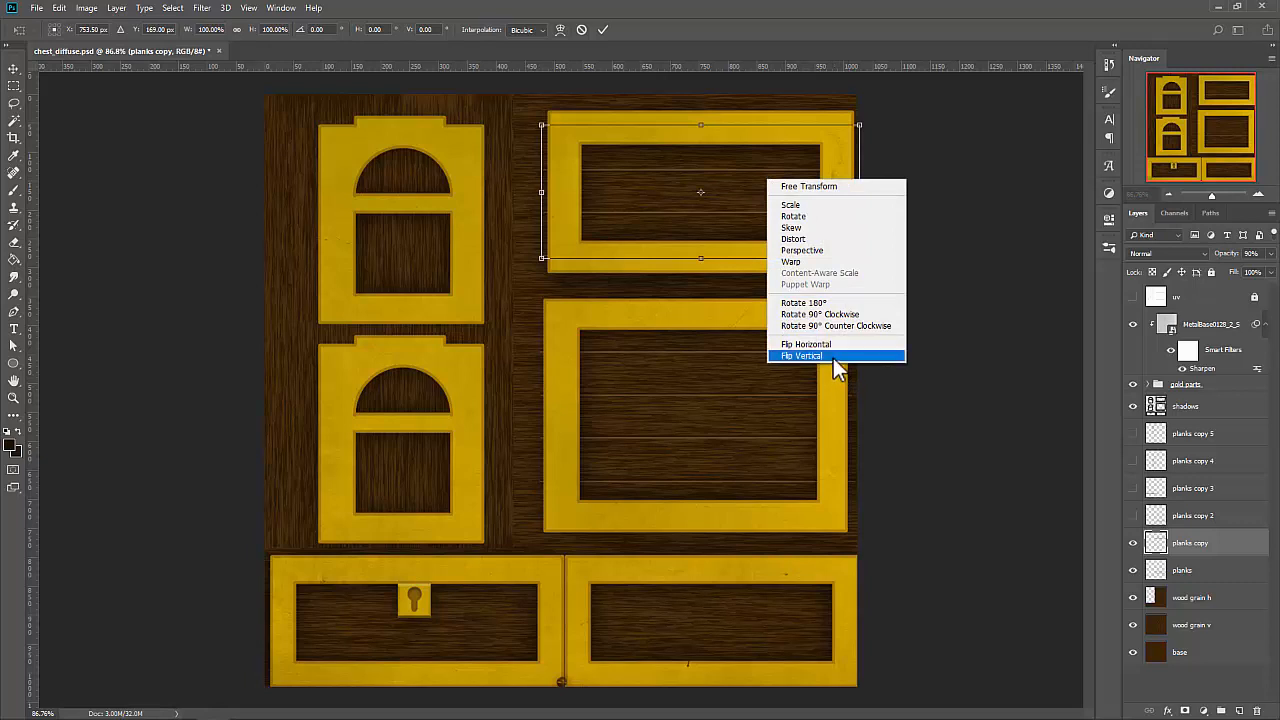
left_click(833, 356)
key("Return")
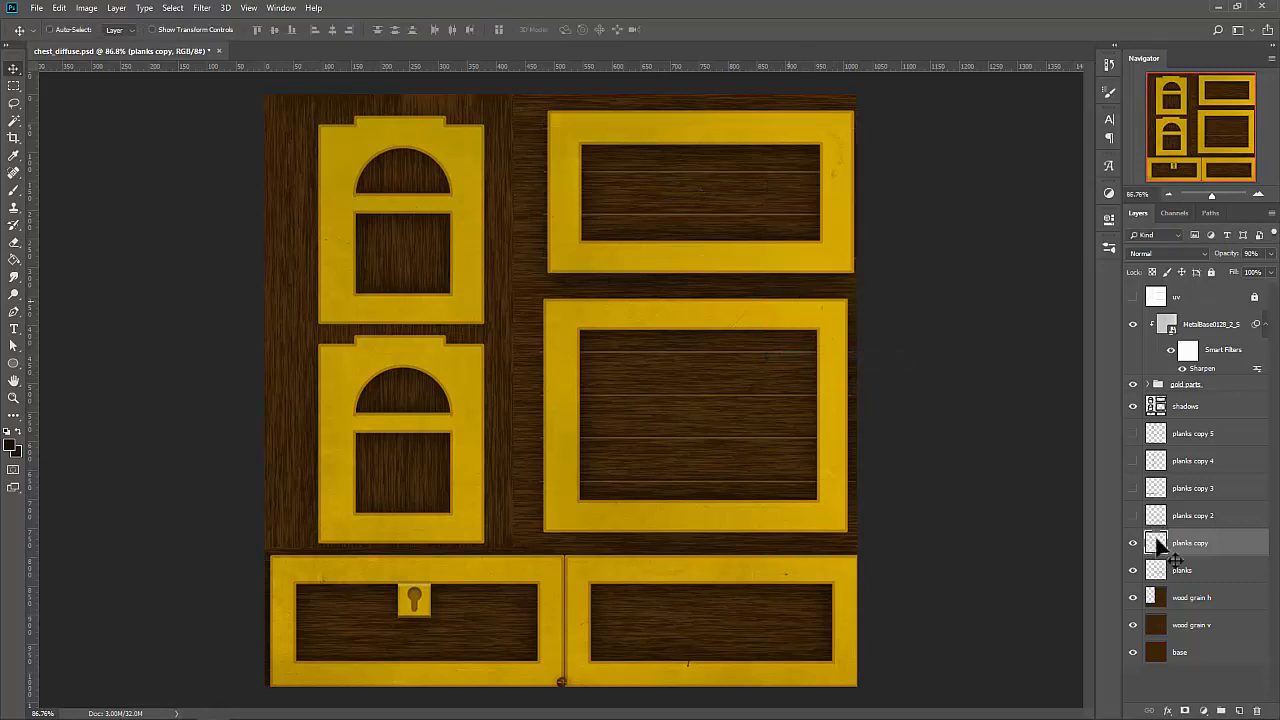
Show the planks copy 2 layer and flip its plank lines horizontally and vertically on the long panel beside the keyhole panel.
left_click(1188, 516)
left_click(1133, 516)
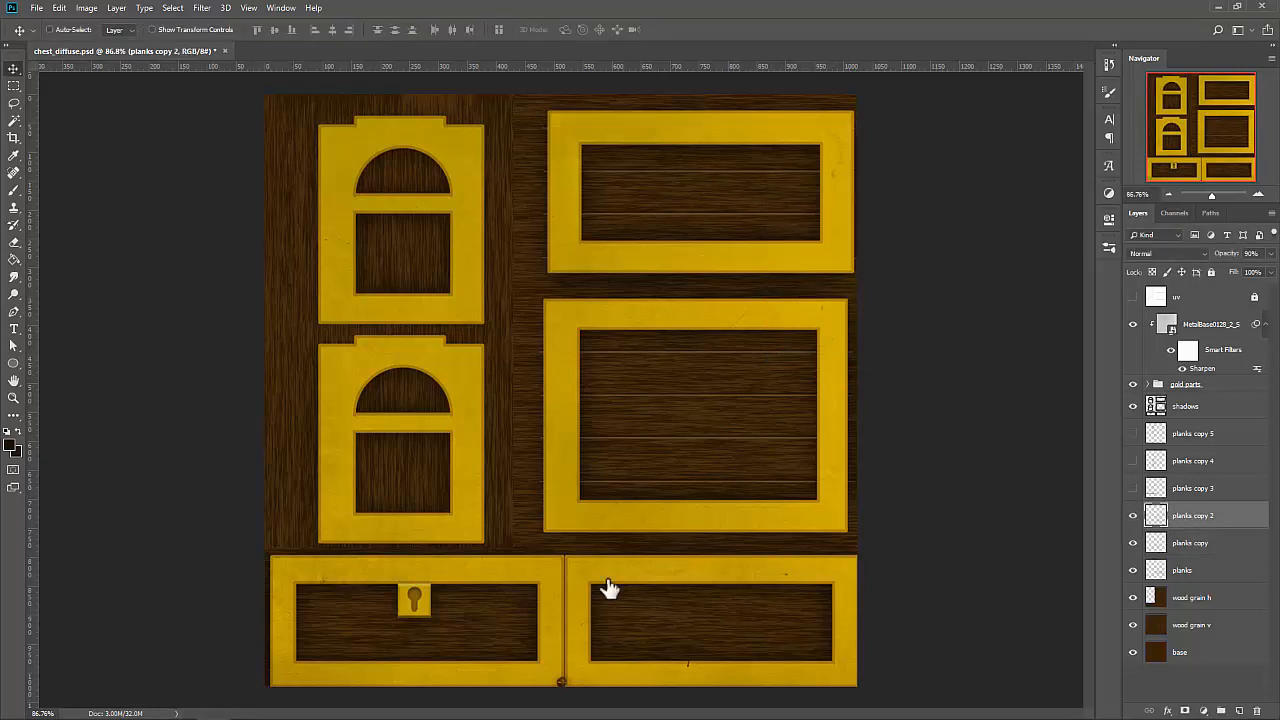
key("ctrl+t")
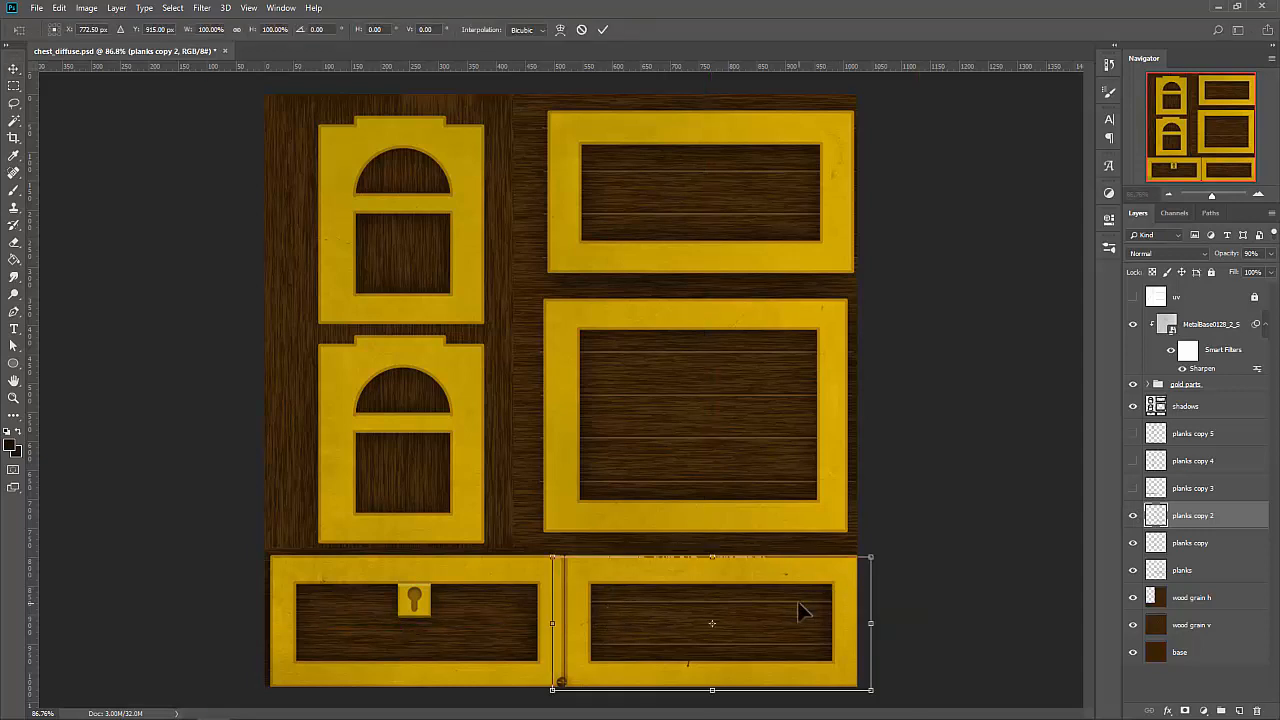
right_click(846, 600)
left_click(895, 592)
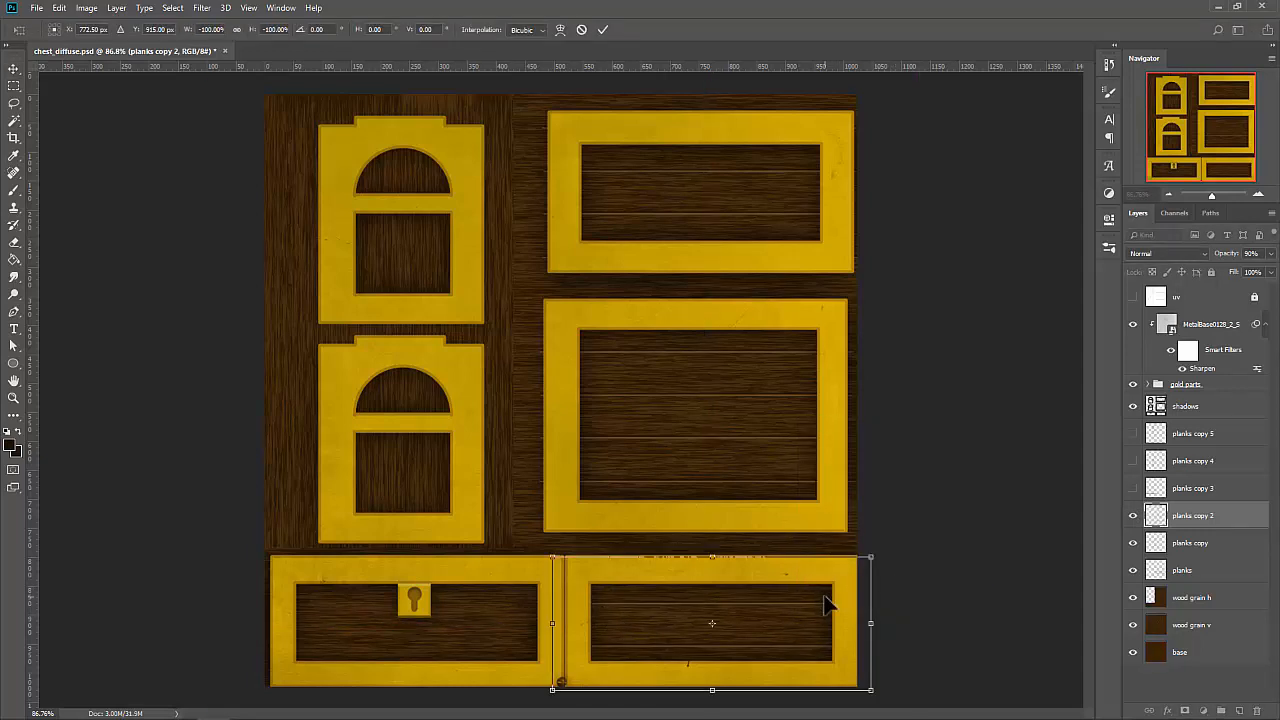
key("Return")
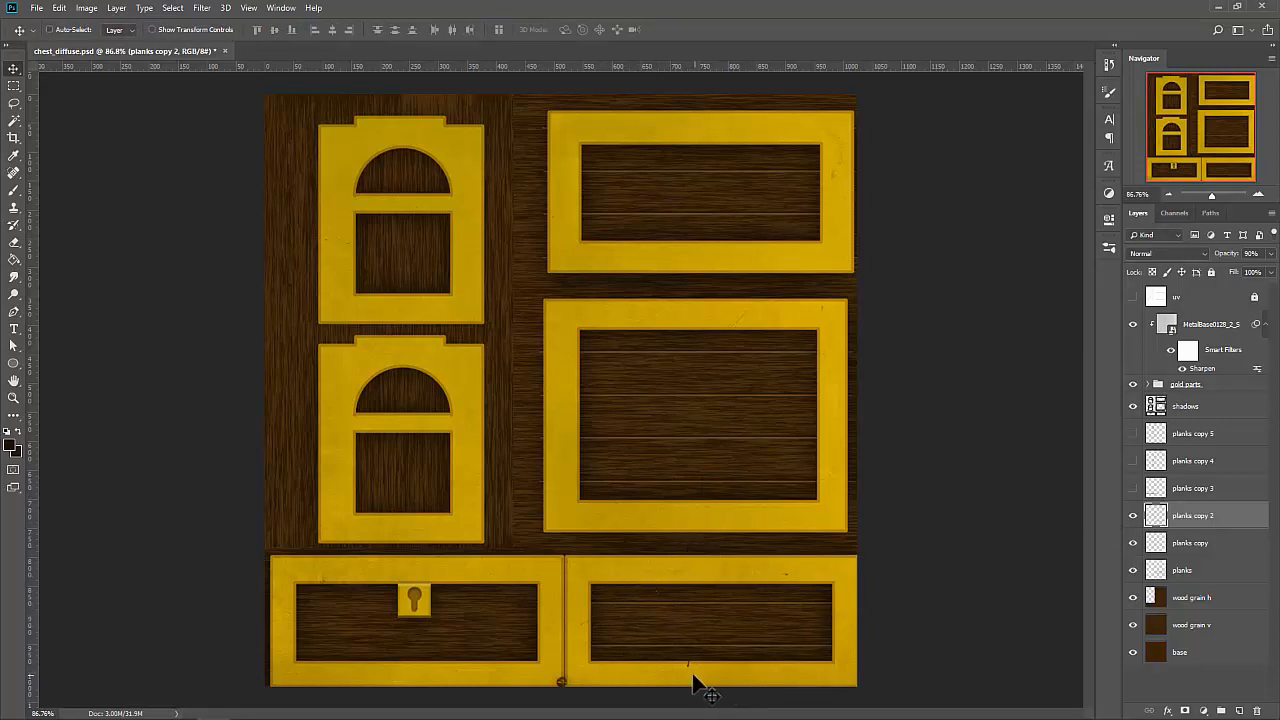
Flip the planks copy 3 lines vertically on the keyhole panel and save the texture with all plank layers visible.
left_click(1205, 490)
left_click(1133, 489)
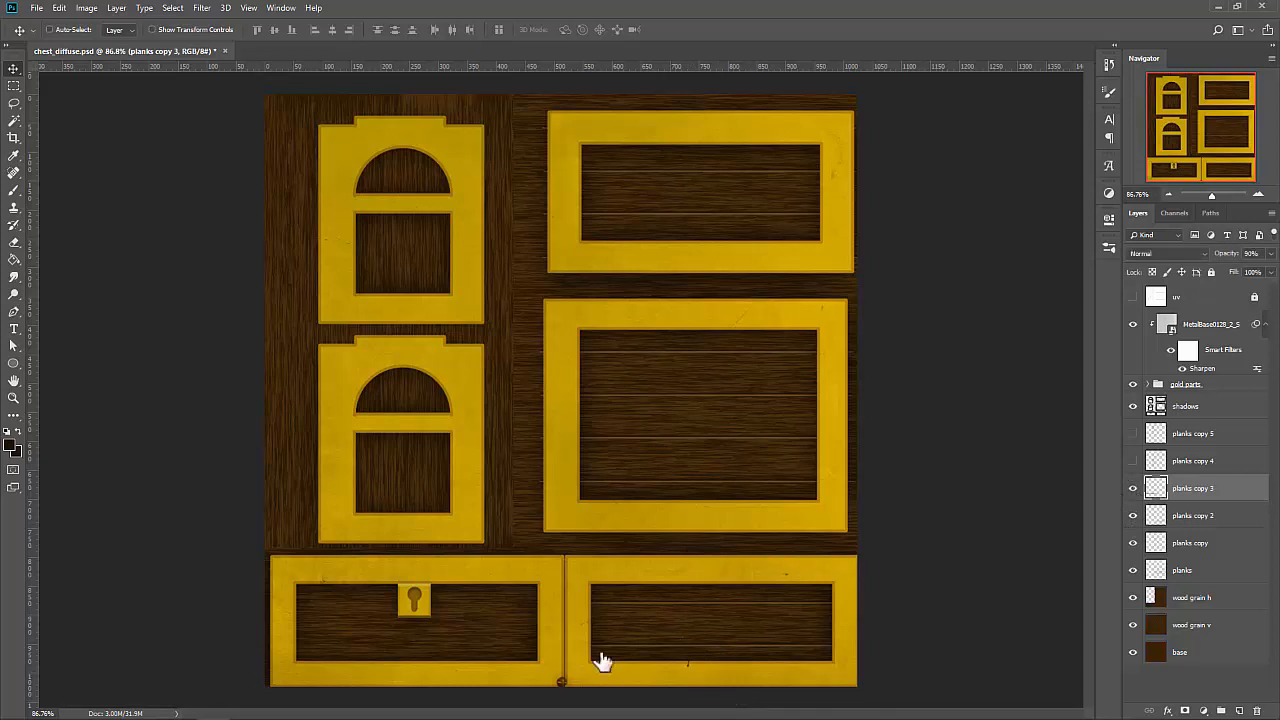
key("ctrl+t")
right_click(519, 612)
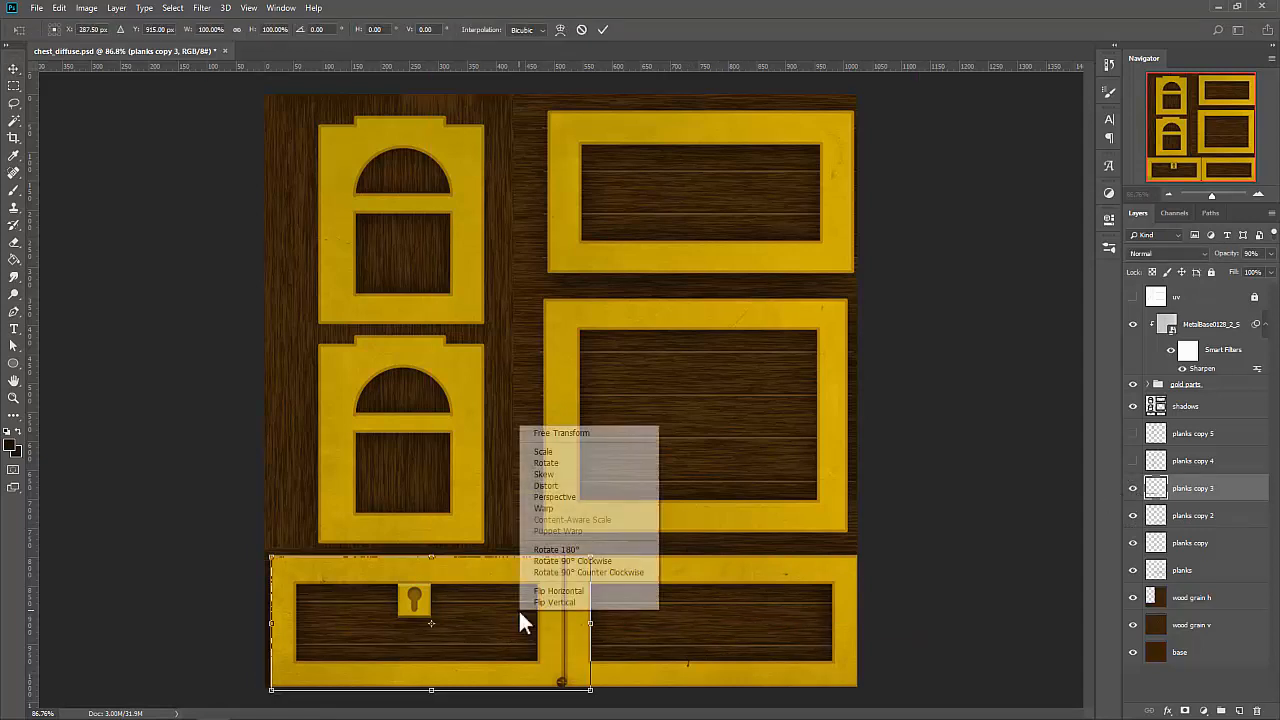
left_click(561, 604)
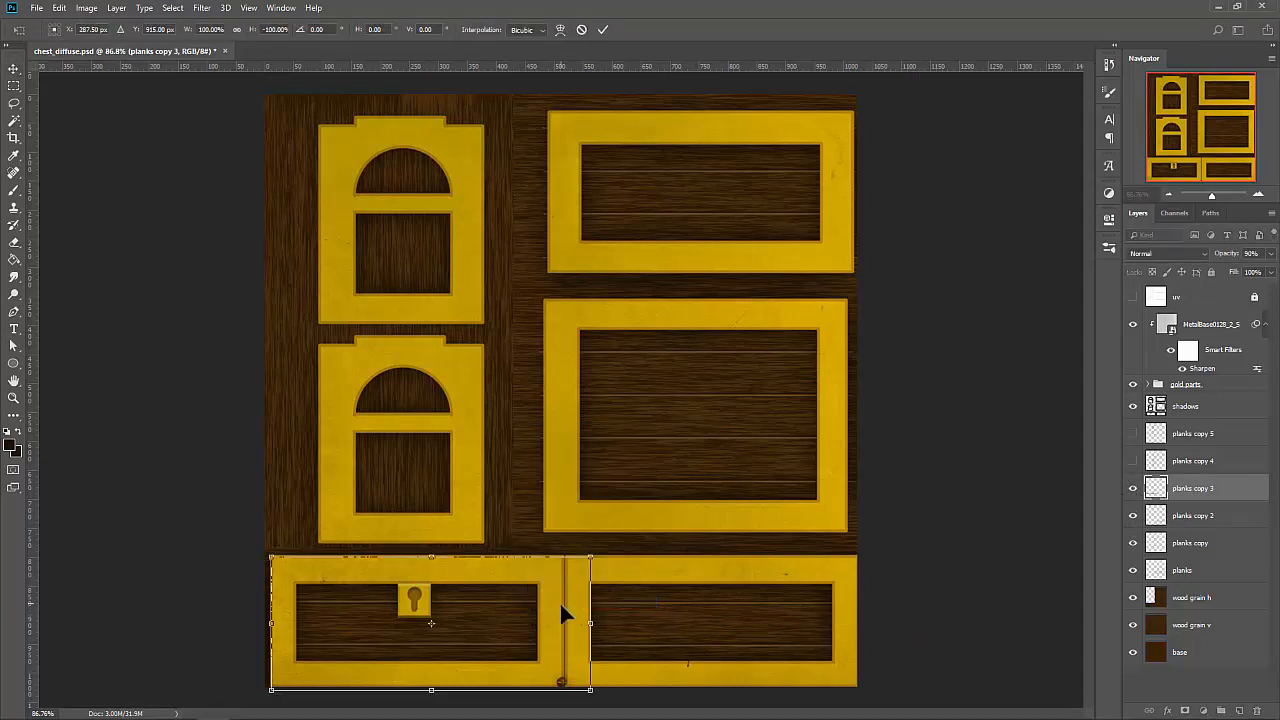
key("Return")
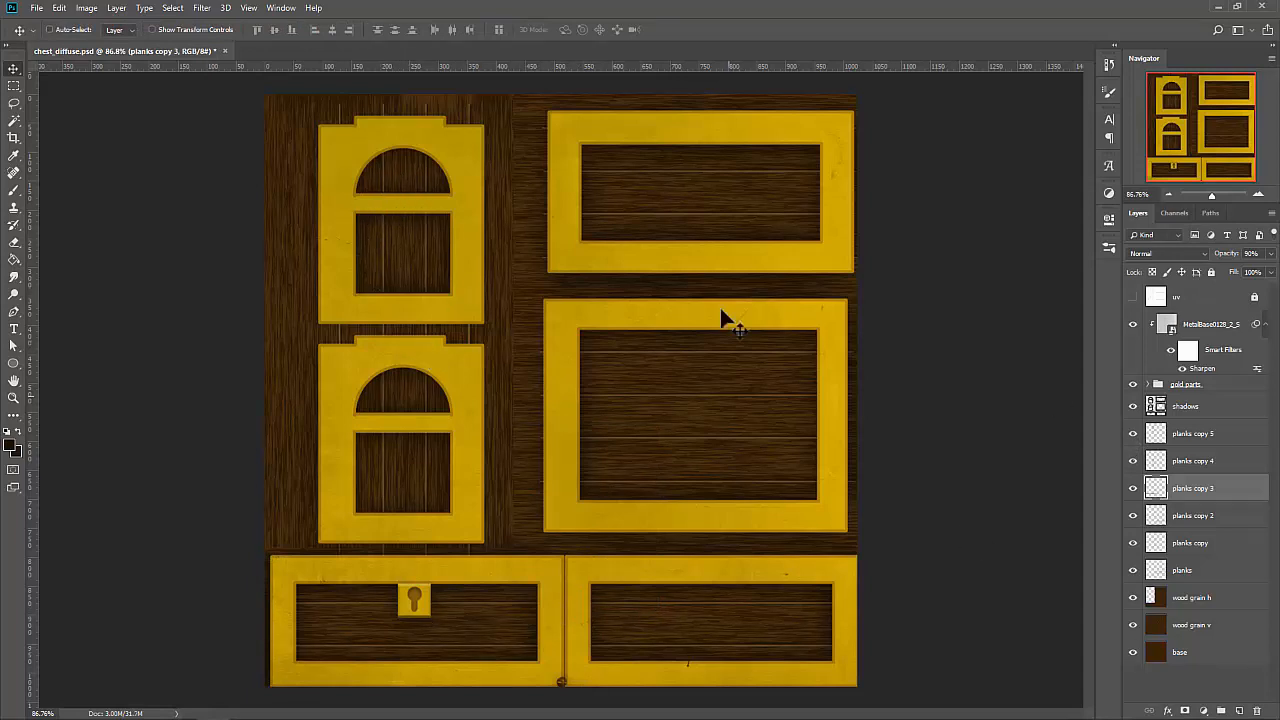
key("ctrl+s")
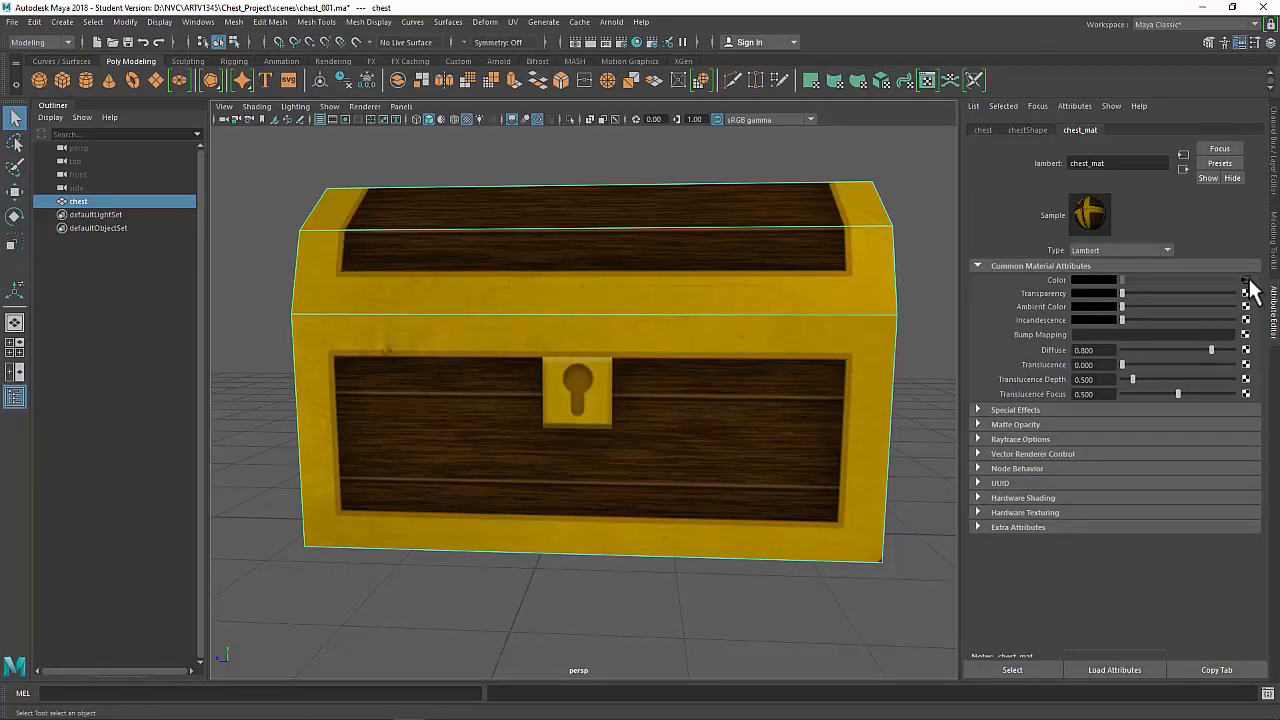
Switch to Maya, reload the chest's diffuse texture and examine the plank lines on its front, side and lid.
left_click(1094, 332)
left_click(620, 569)
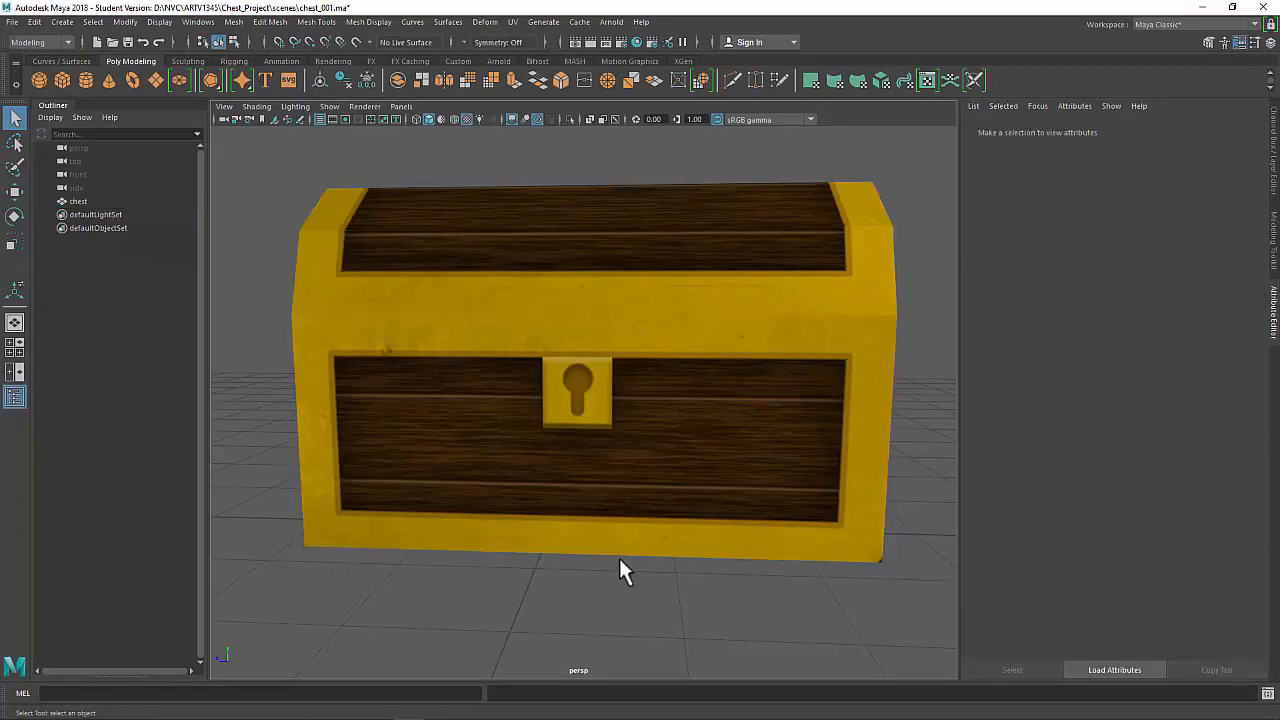
left_click_drag(620, 569, 718, 572, "alt")
right_click_drag(617, 450, 656, 478, "alt")
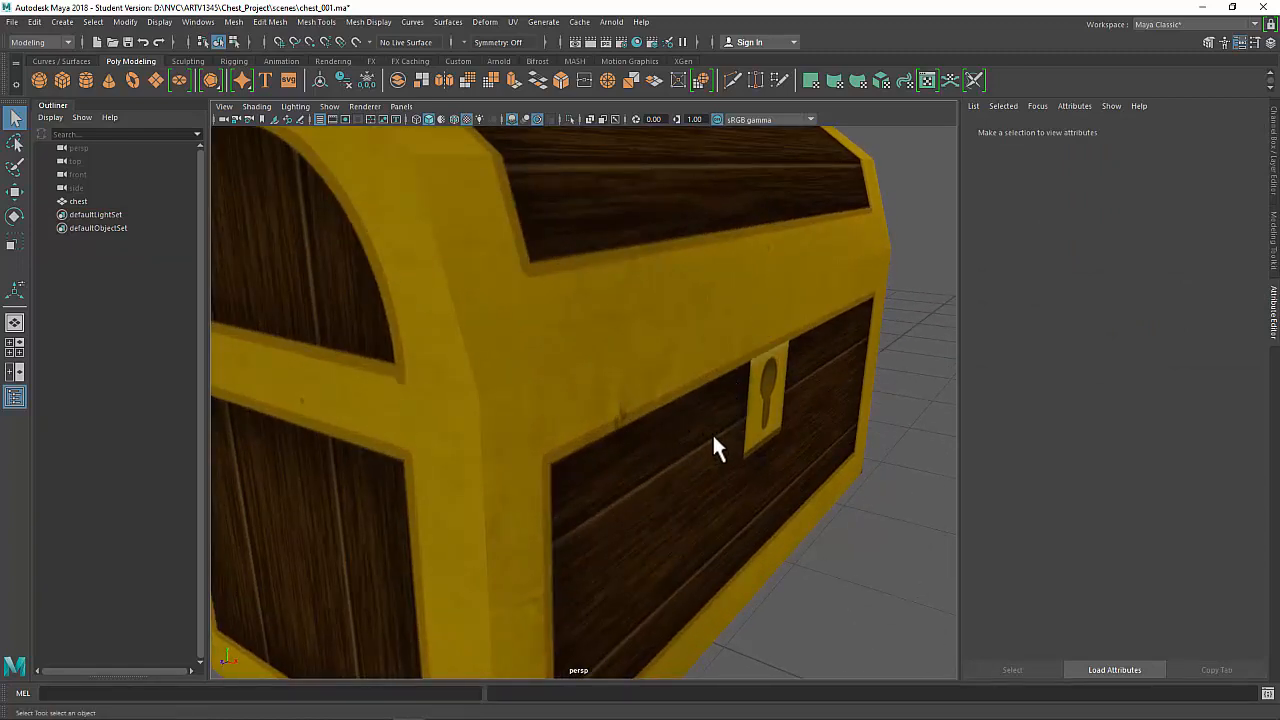
left_click_drag(802, 432, 678, 420, "alt")
right_click_drag(678, 418, 534, 354, "alt")
left_click_drag(562, 332, 723, 386, "alt")
right_click_drag(614, 329, 650, 463, "alt")
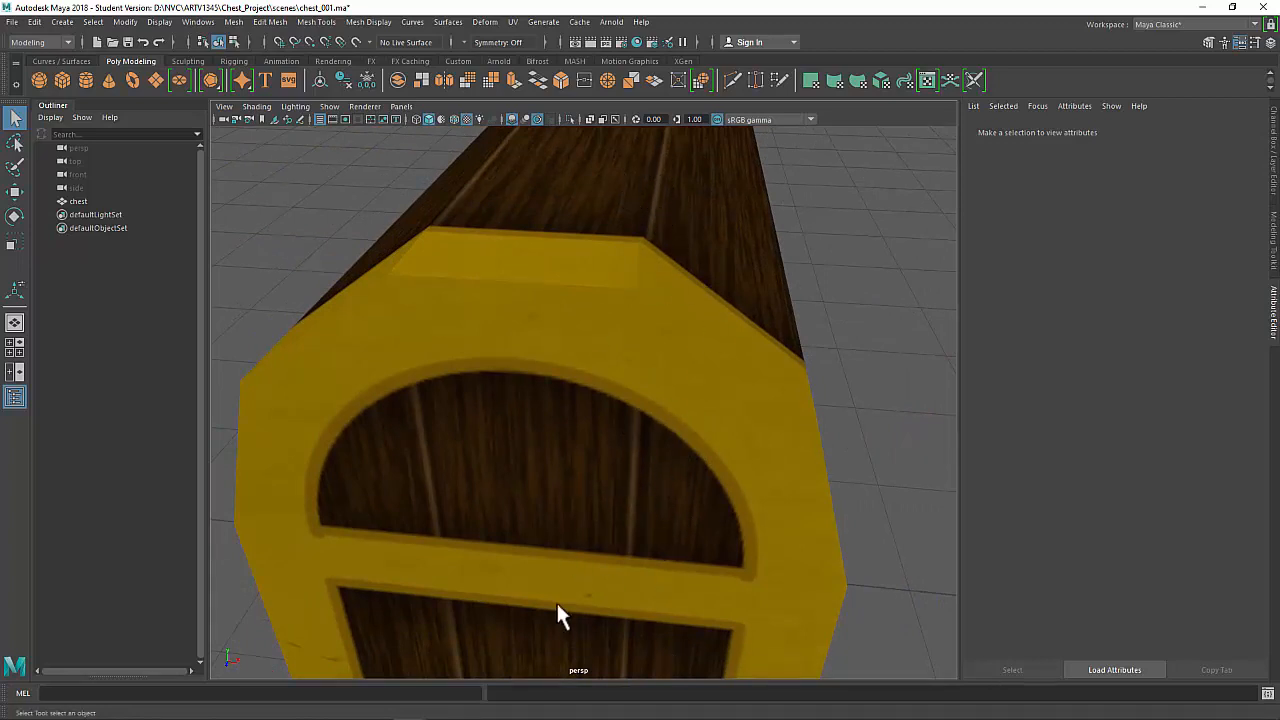
left_click_drag(512, 578, 590, 640, "alt")
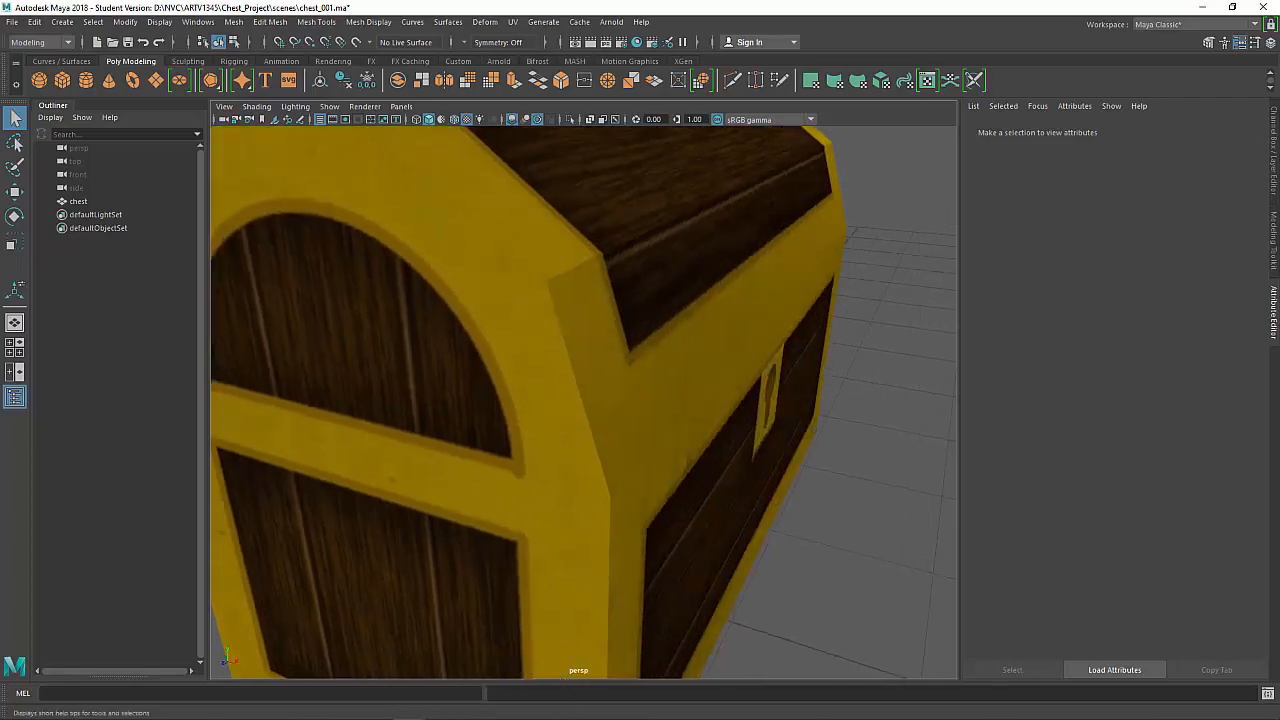
Switch to Photoshop and flip the planks copy 5 lines horizontally on the upper arched side panel.
mouse_move(530, 710)
left_click(212, 706)
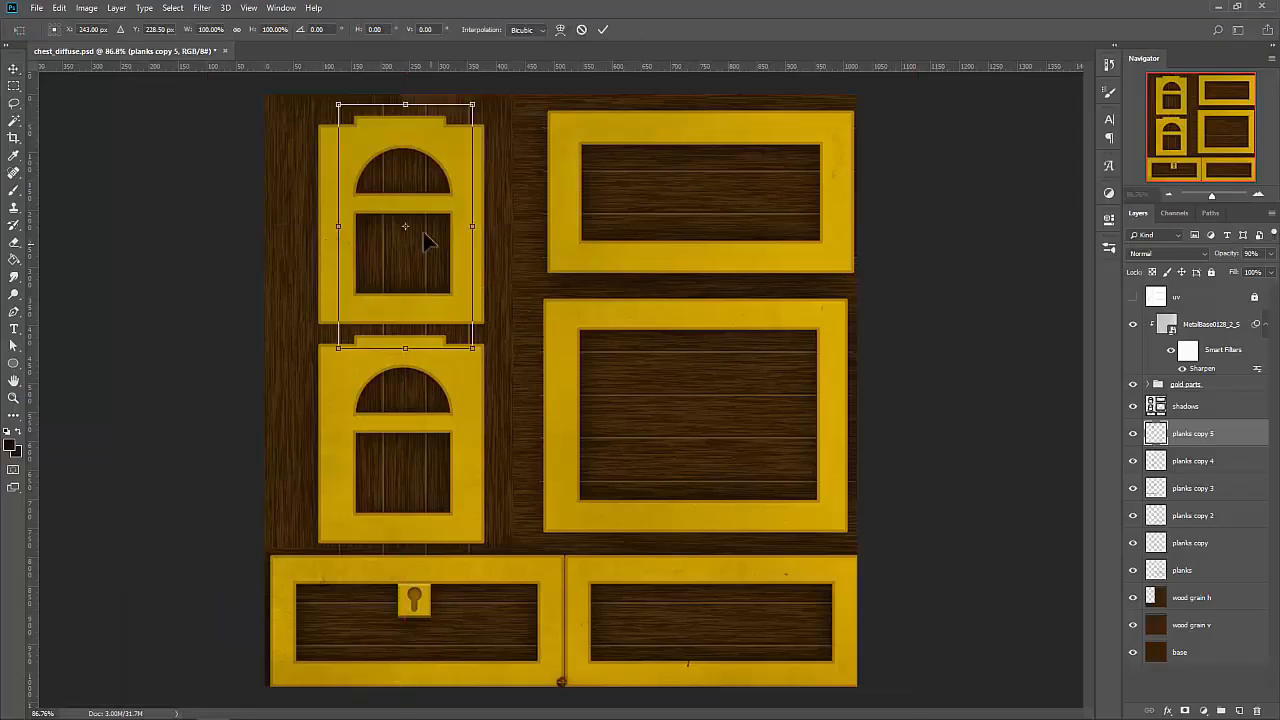
right_click(425, 242)
left_click(469, 401)
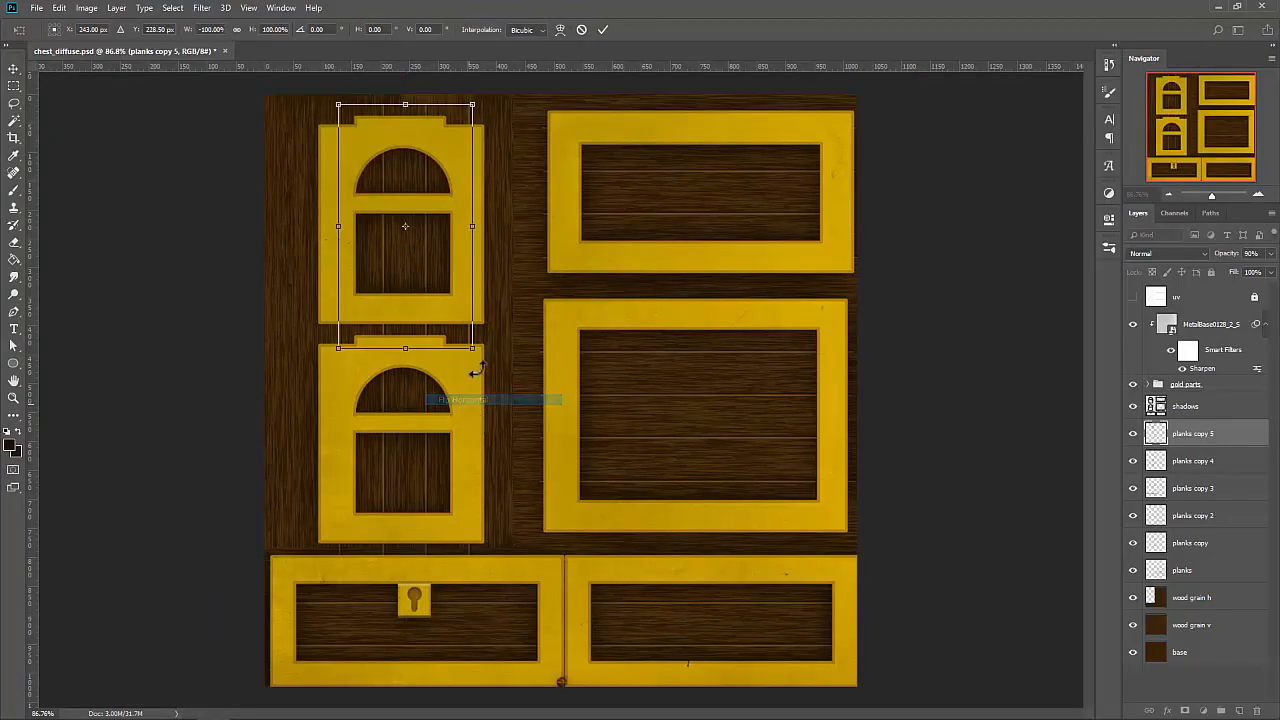
double_click(452, 274)
Flip the planks copy 4 lines horizontally on the lower arched side panel and check the chest's side in Maya.
left_click(1190, 461)
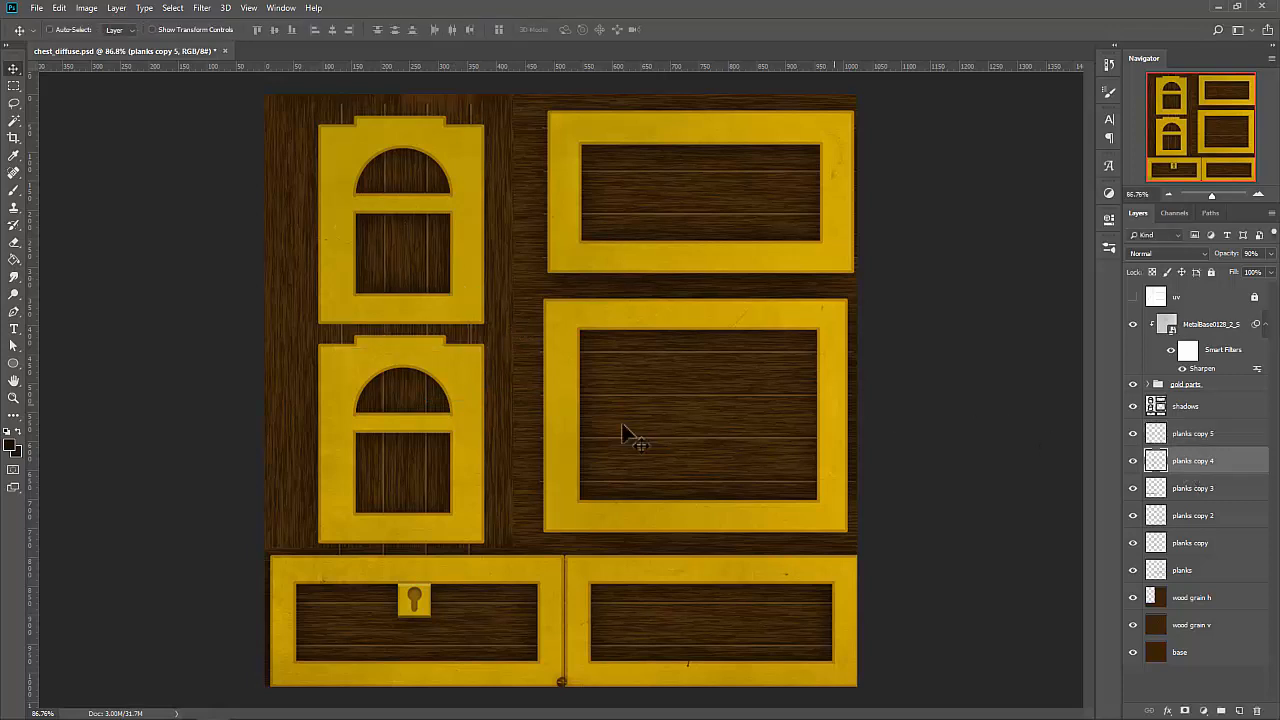
key("ctrl+t")
right_click(431, 399)
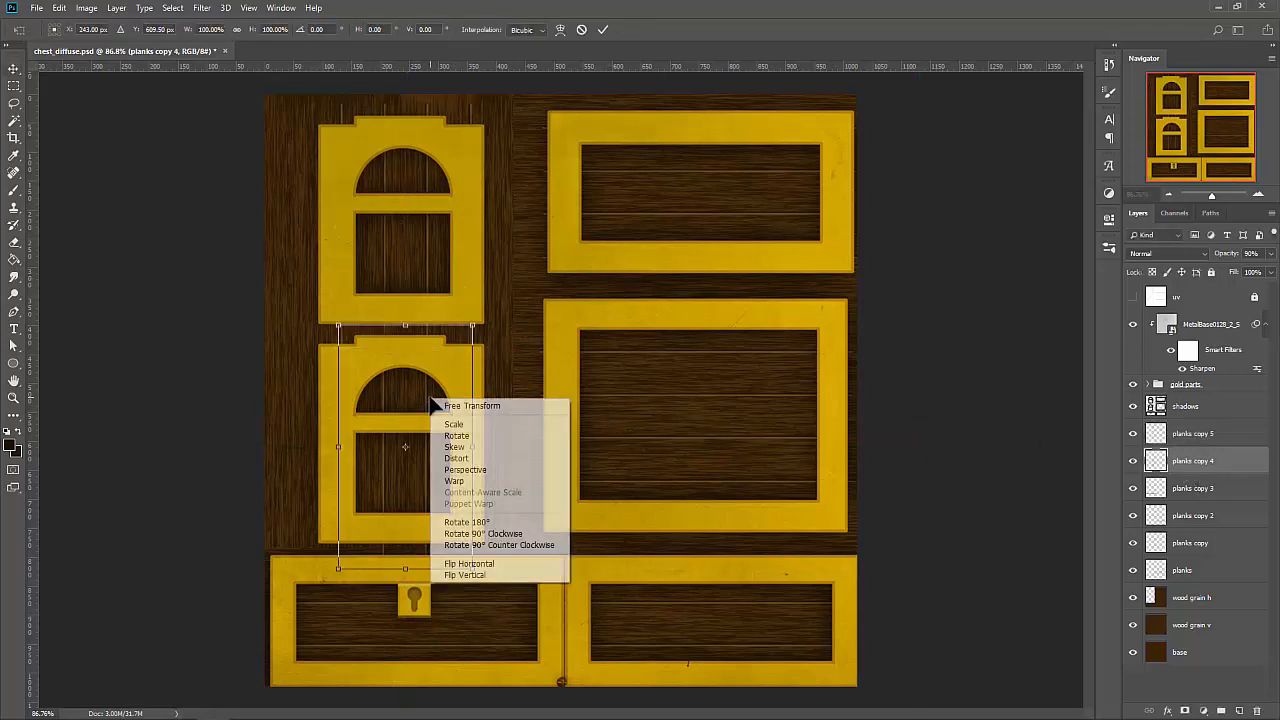
left_click(481, 566)
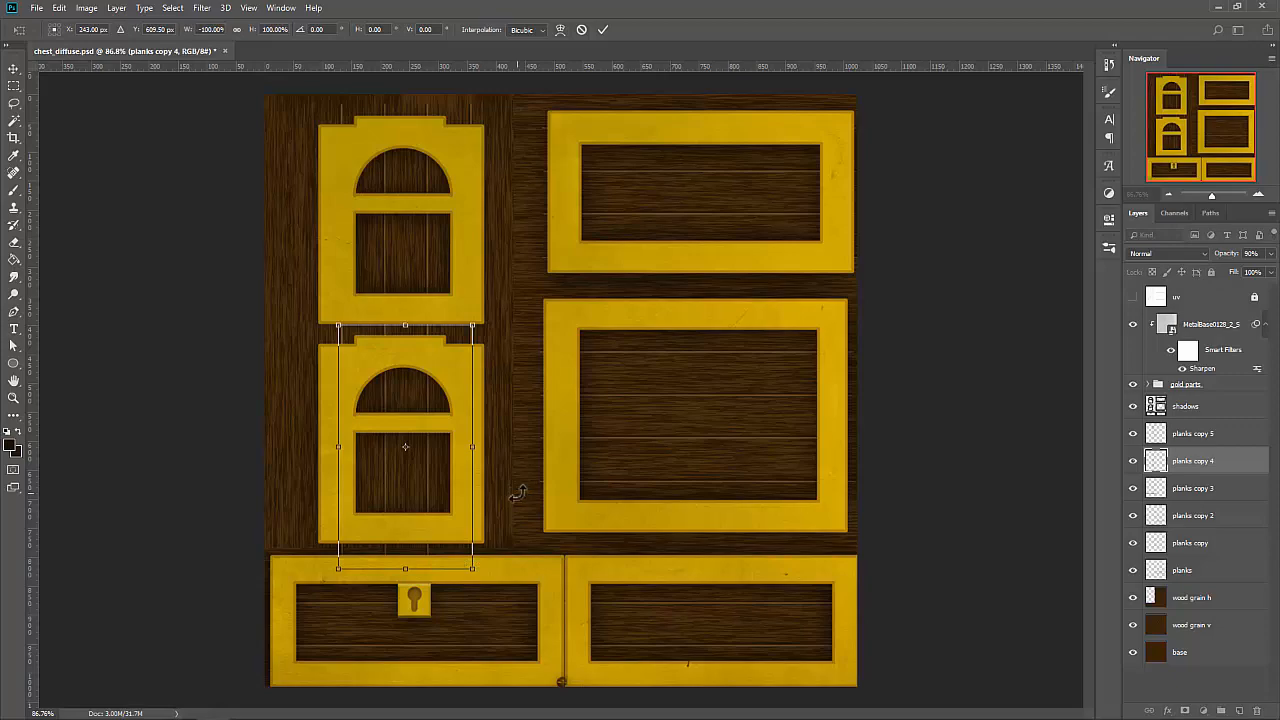
key("Return")
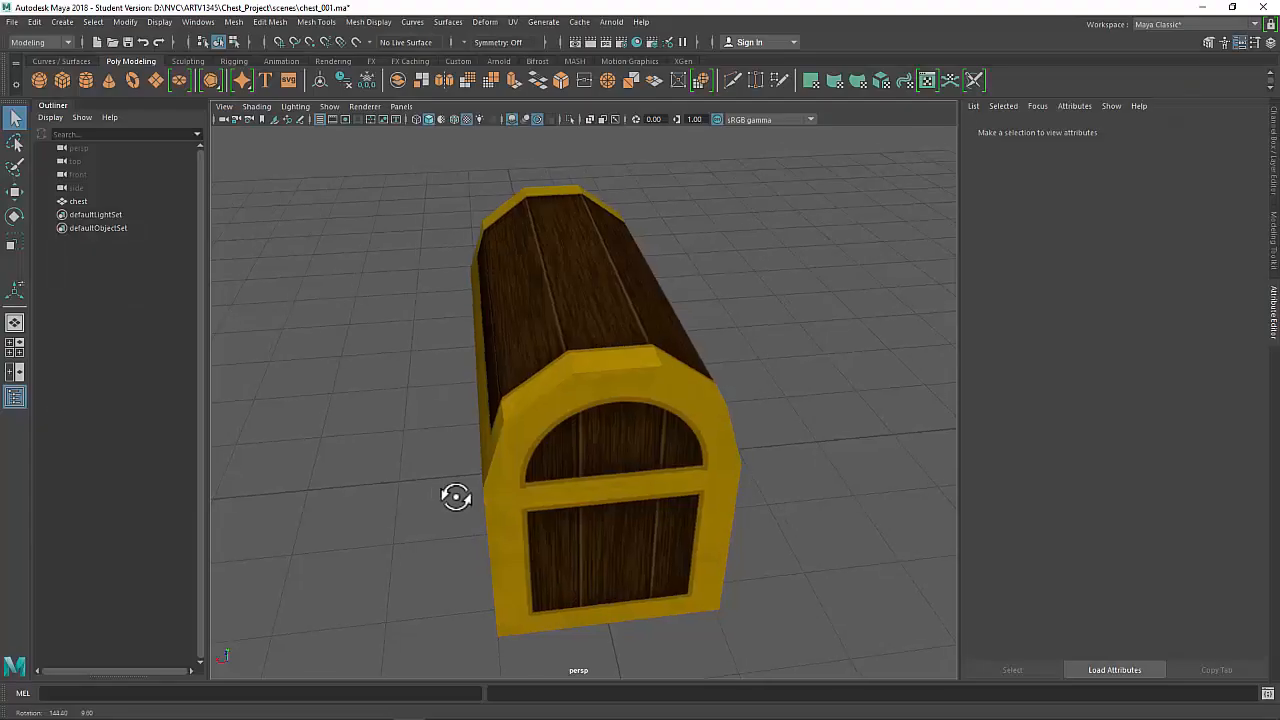
left_click_drag(457, 491, 443, 497, "alt")
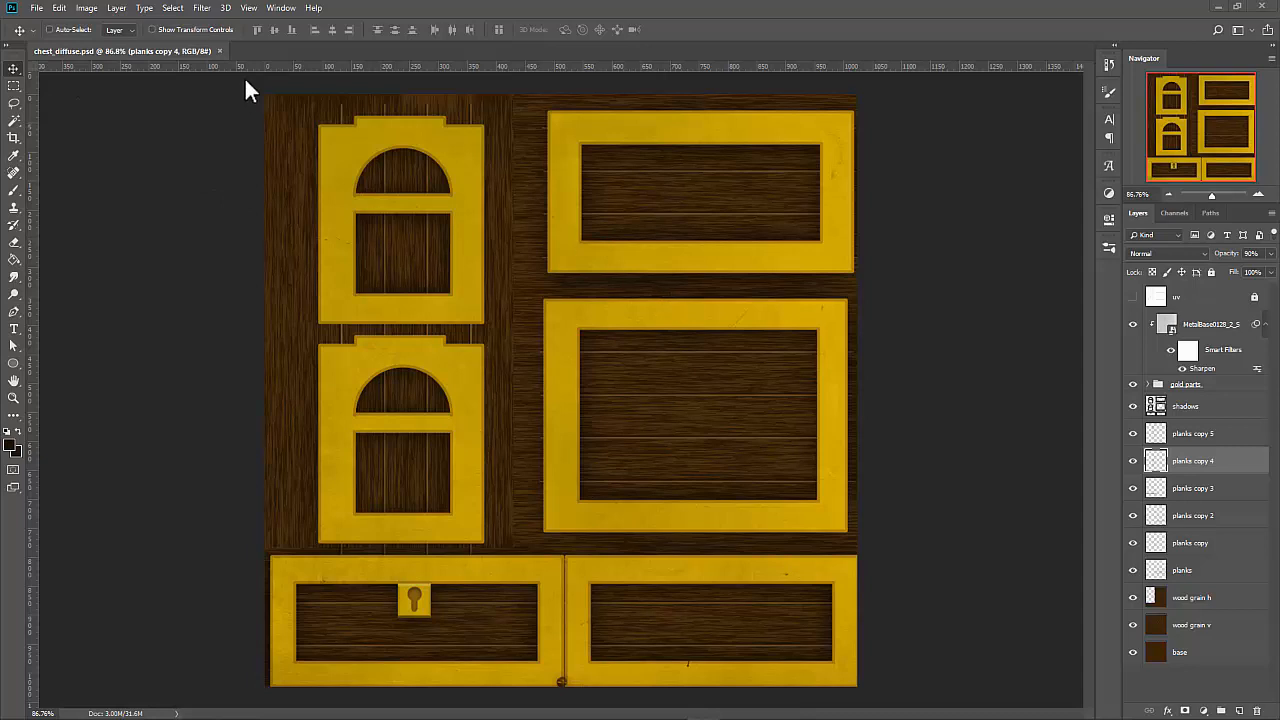
Save a PNG copy of the texture as chest_diffuse.png in the sourceimages folder.
left_click(36, 9)
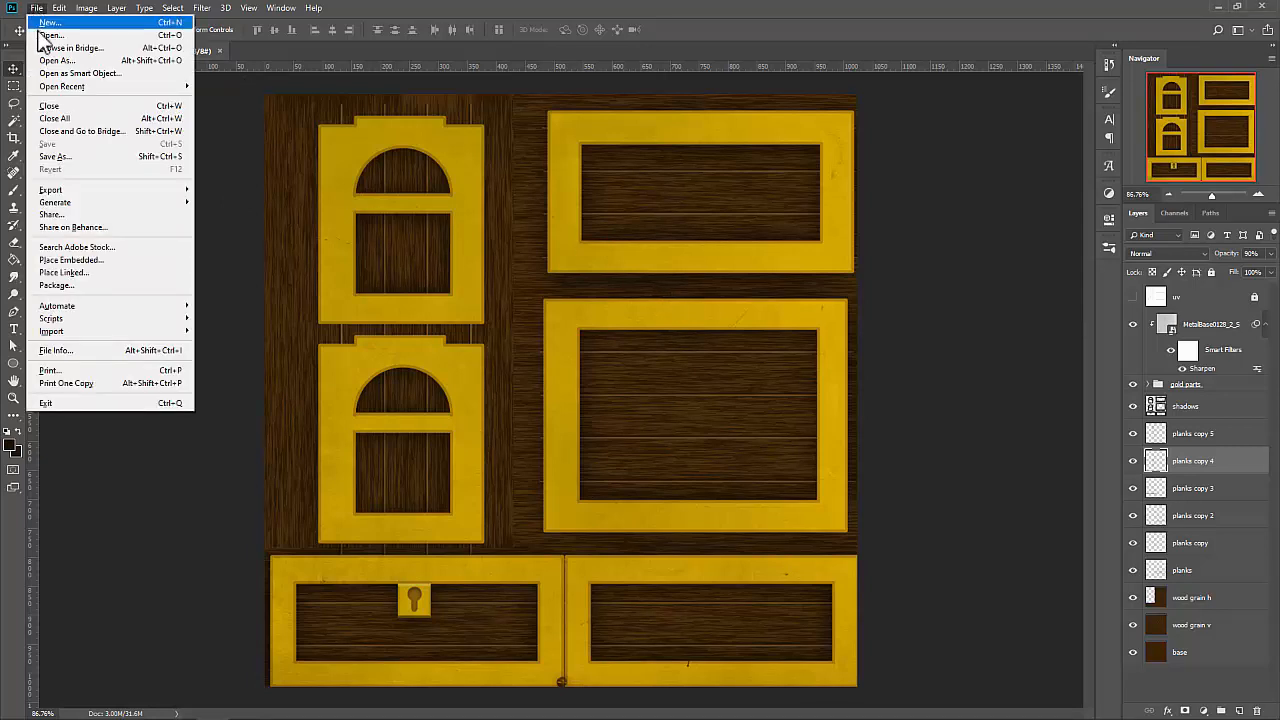
left_click(52, 156)
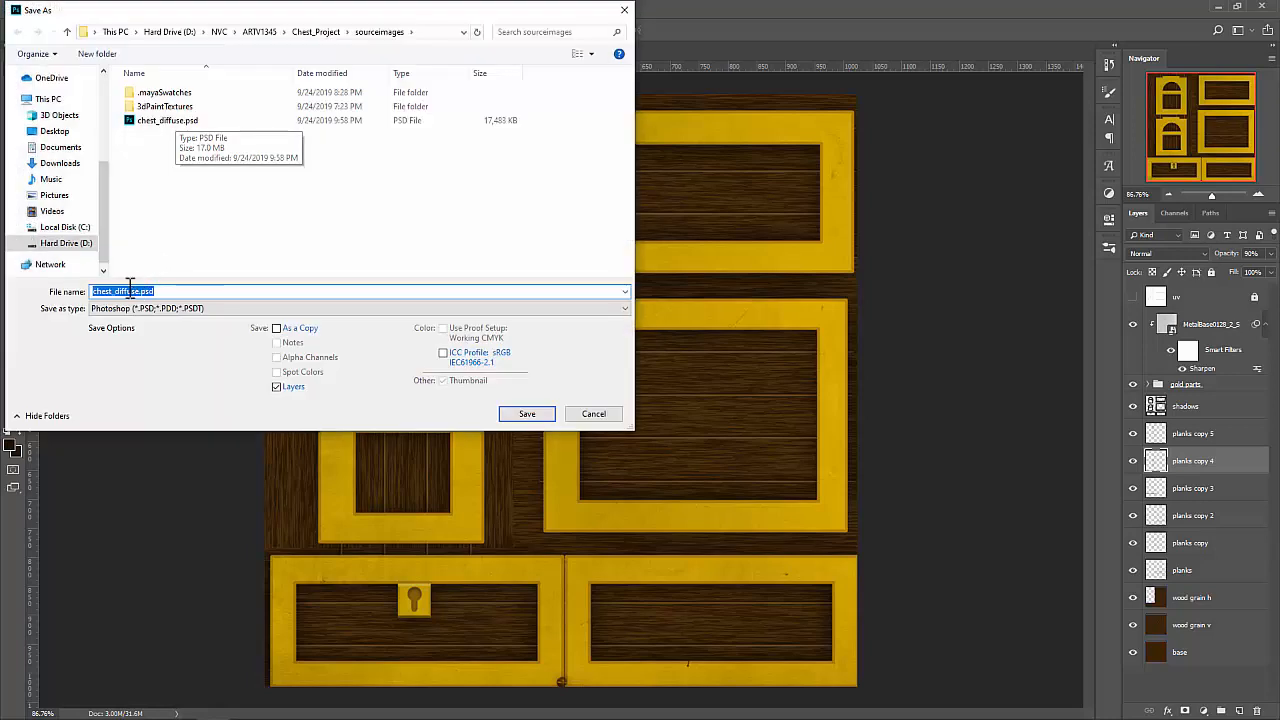
left_click(135, 308)
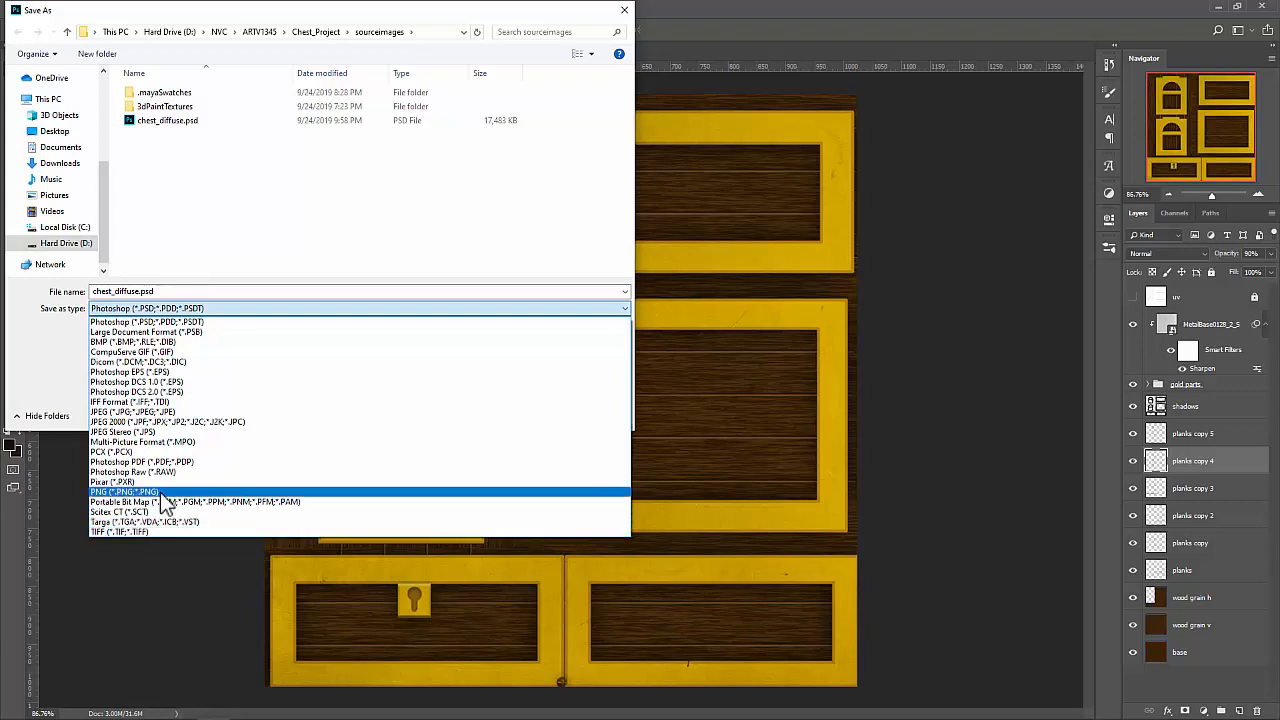
left_click(170, 493)
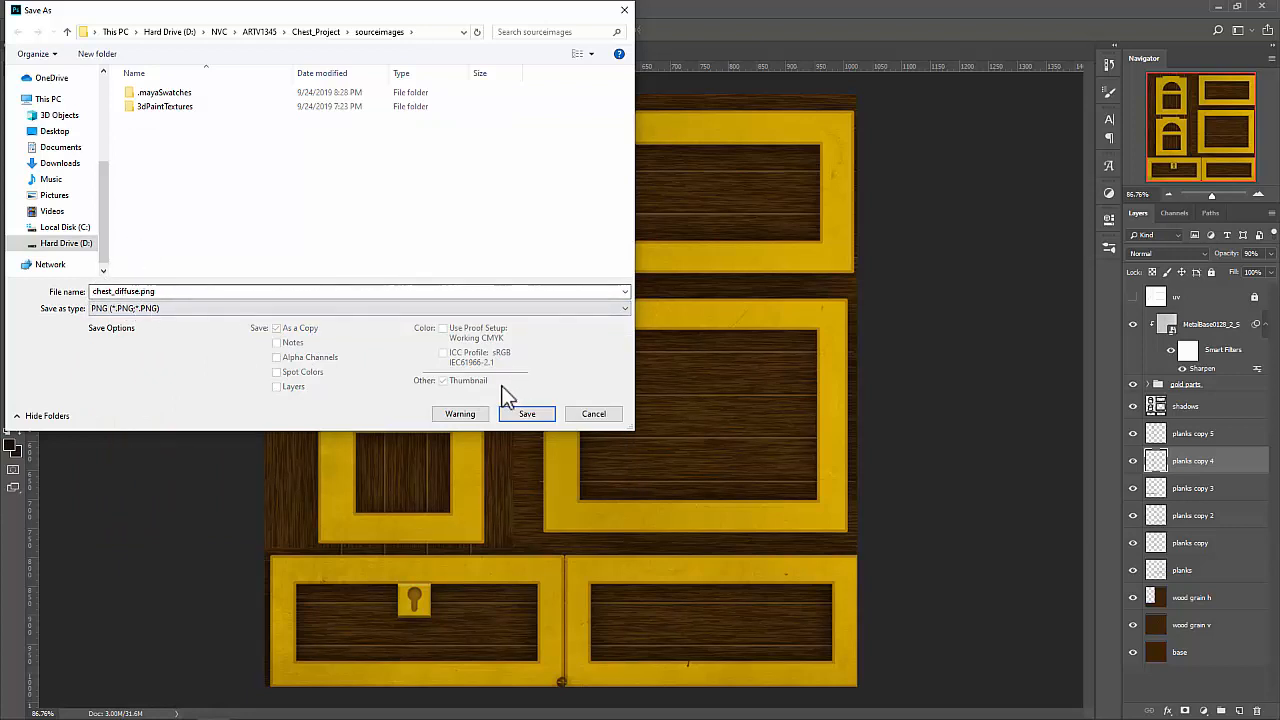
left_click(528, 413)
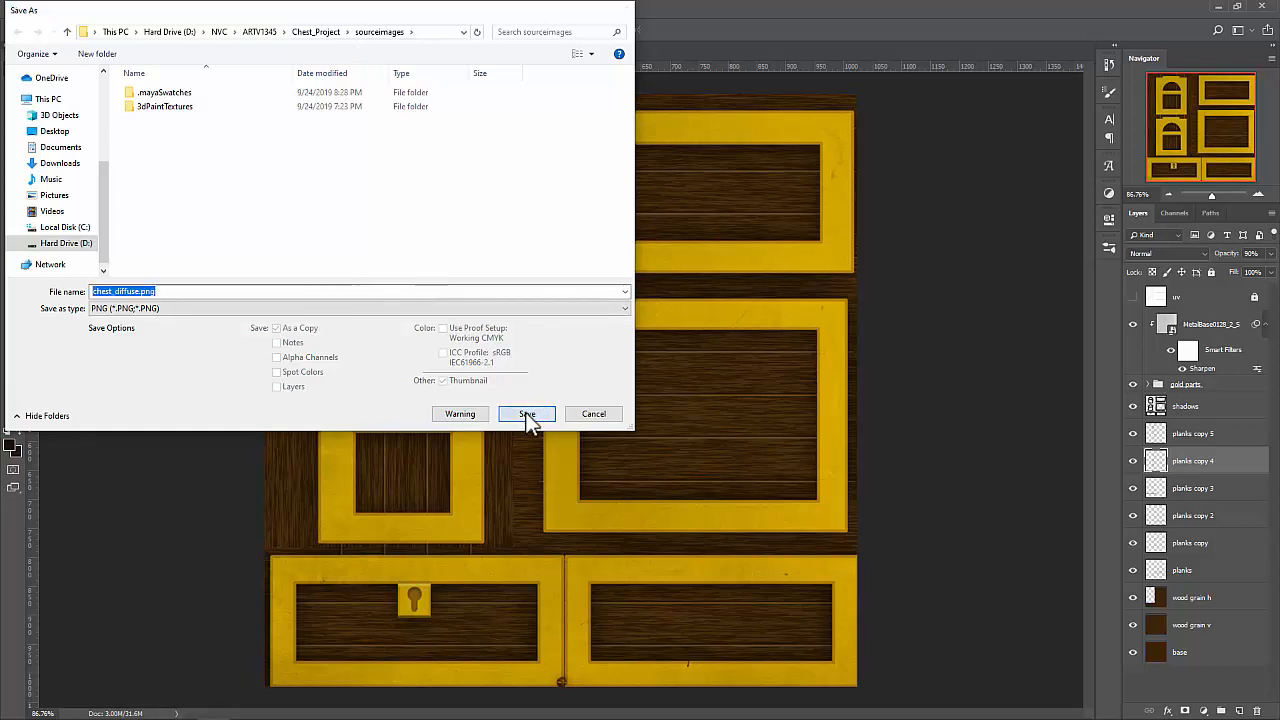
left_click(691, 210)
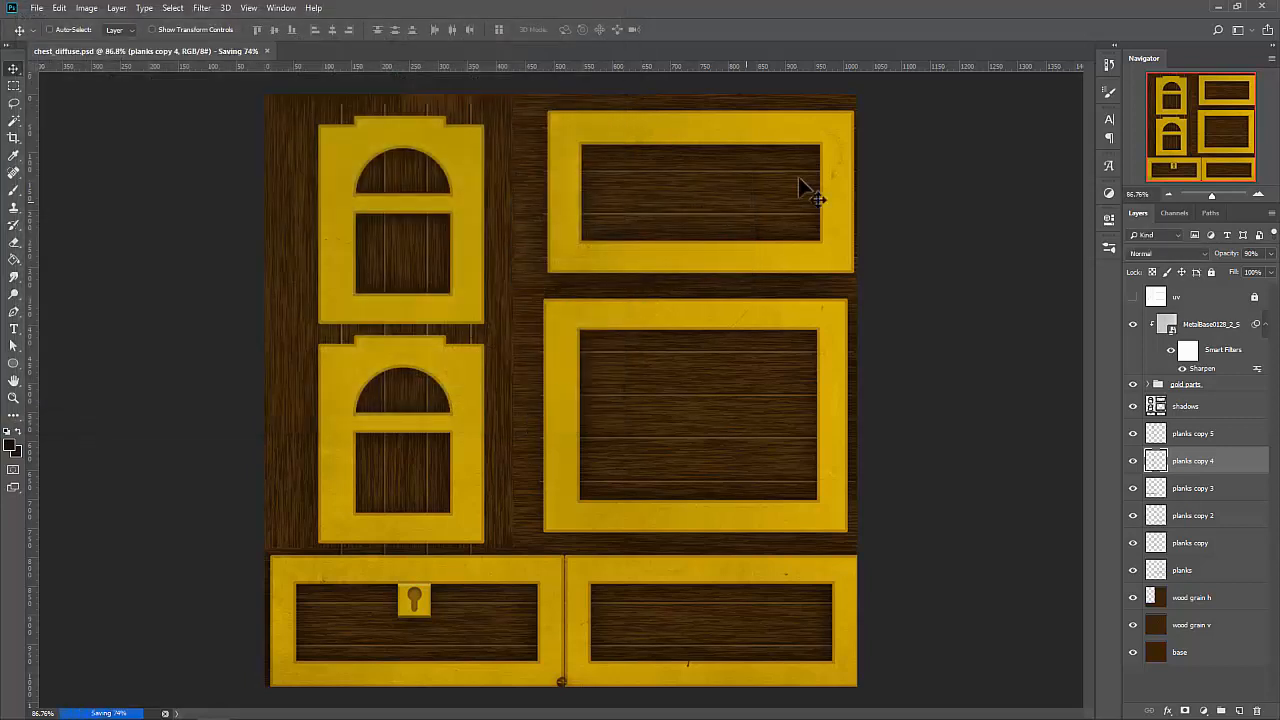
Switch to Maya, replace the chest material's color texture with chest_diffuse.png and inspect the chest.
left_click(1216, 8)
left_click(720, 505)
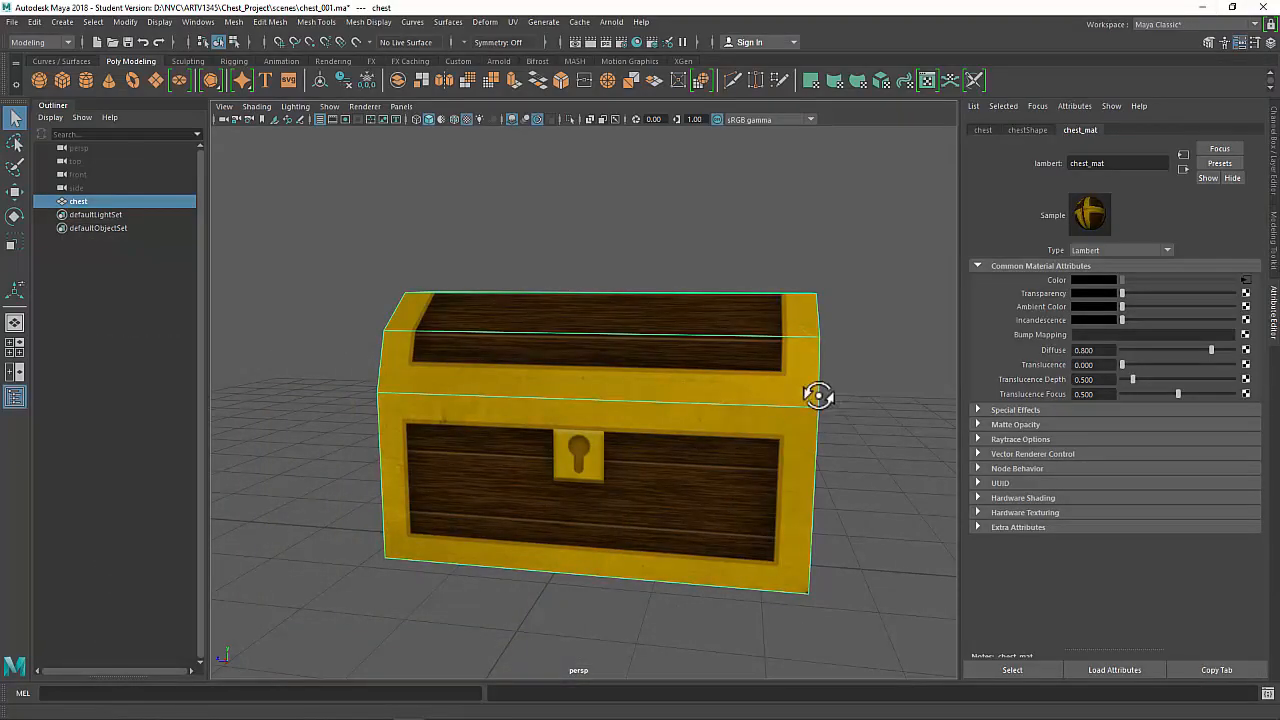
left_click_drag(817, 391, 766, 402, "alt")
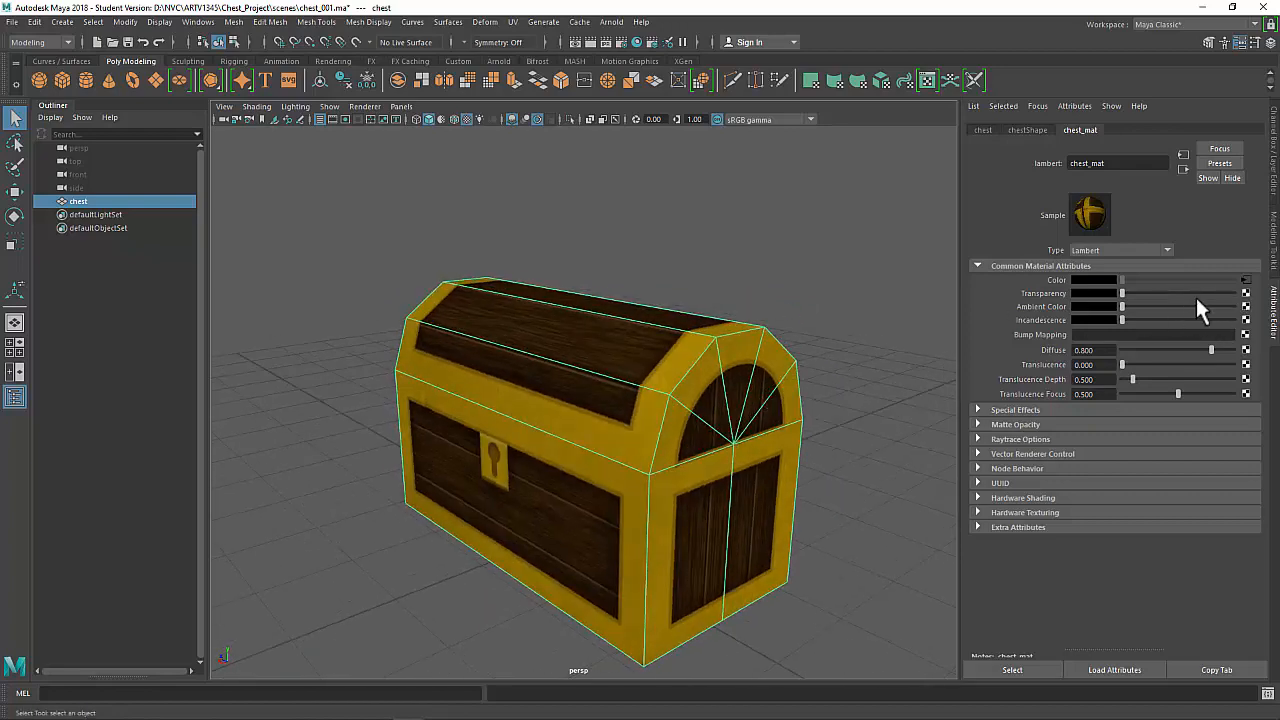
left_click(1247, 285)
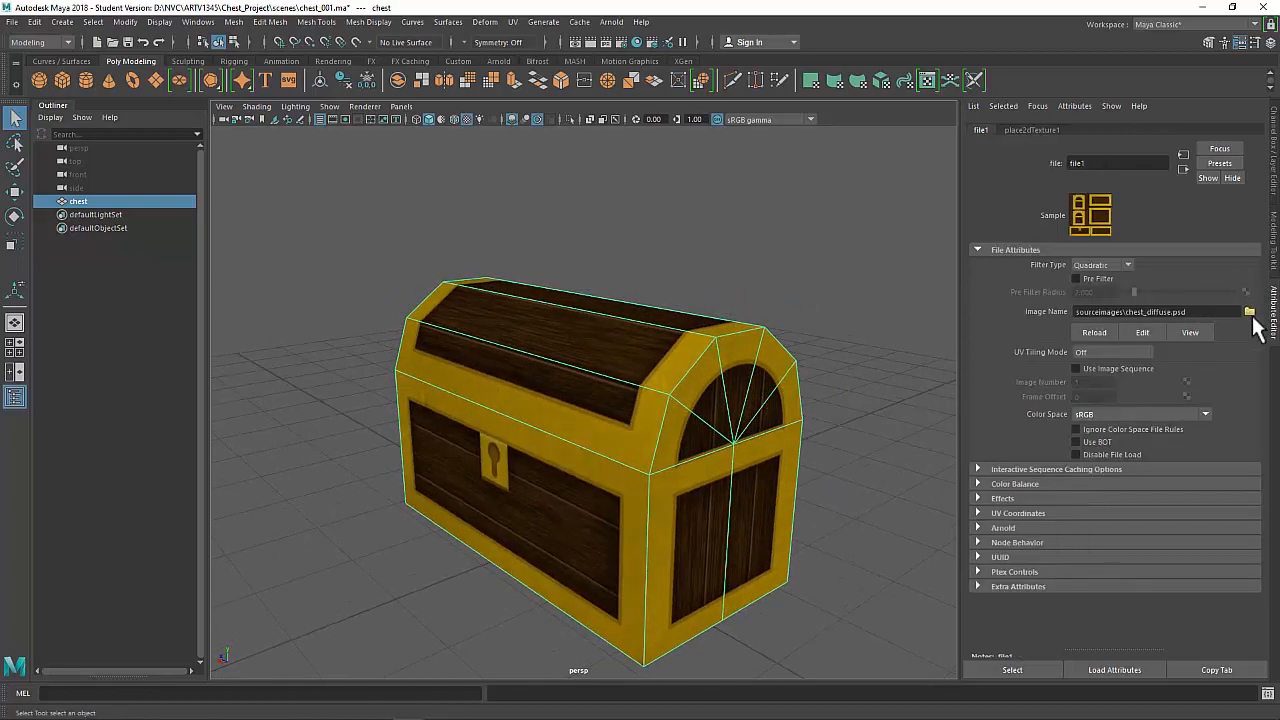
left_click(1249, 311)
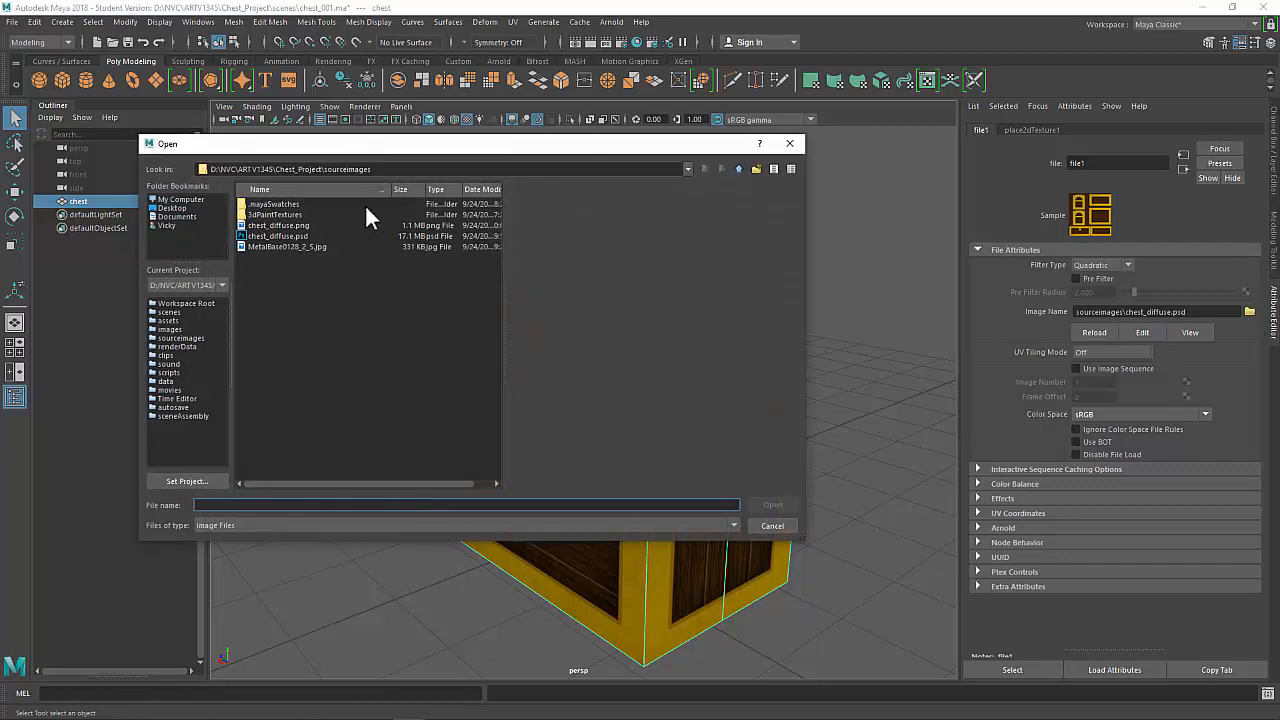
left_click(284, 224)
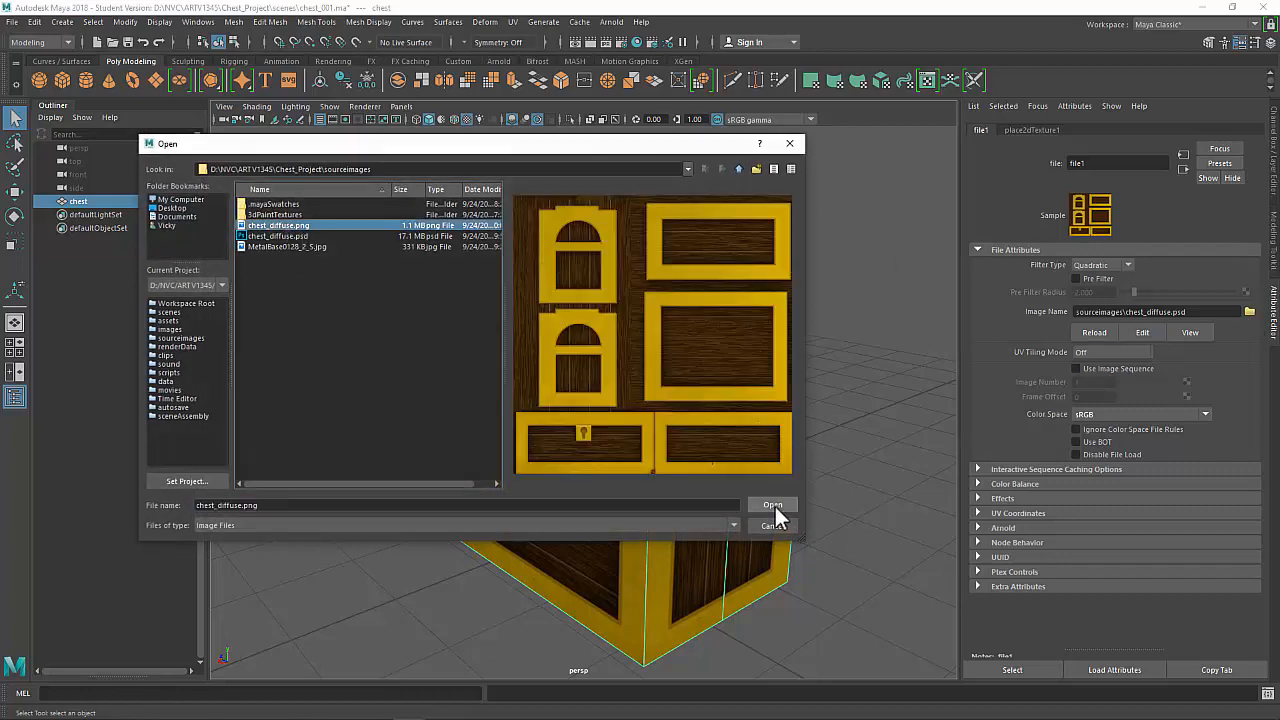
left_click(773, 504)
left_click(818, 440)
left_click_drag(820, 445, 597, 434, "alt")
left_click(597, 434)
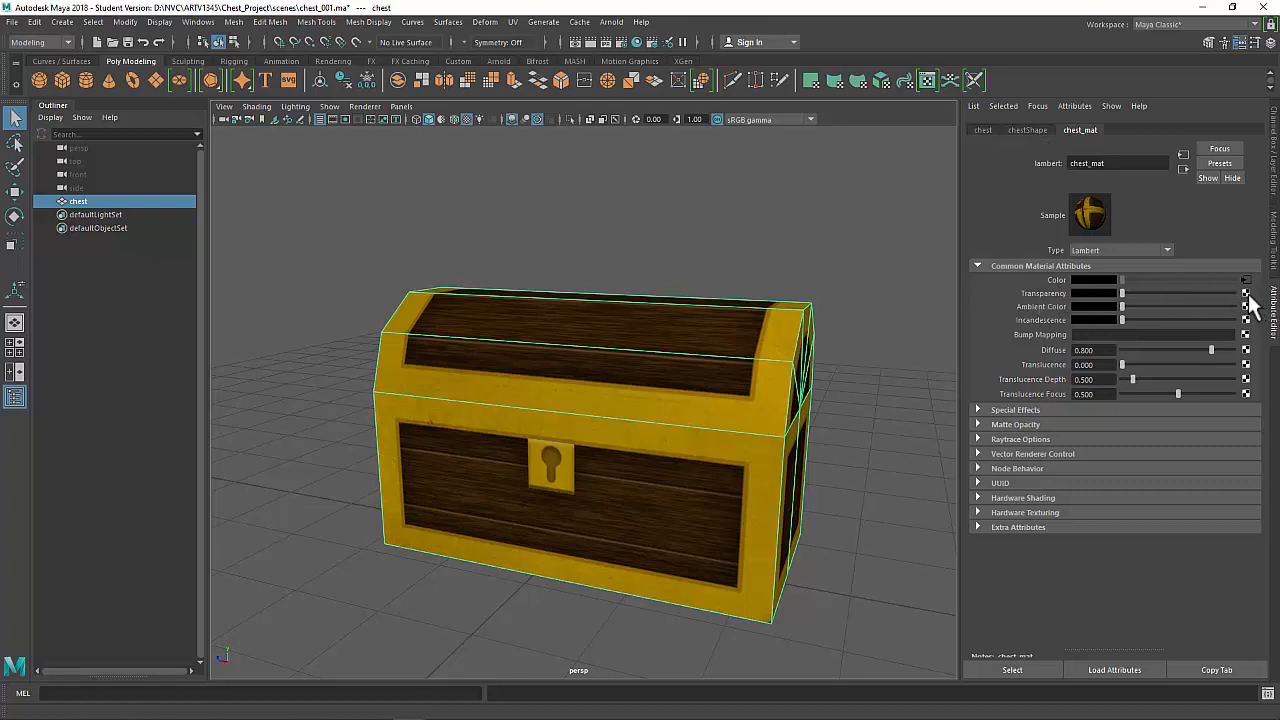
right_click(1034, 292)
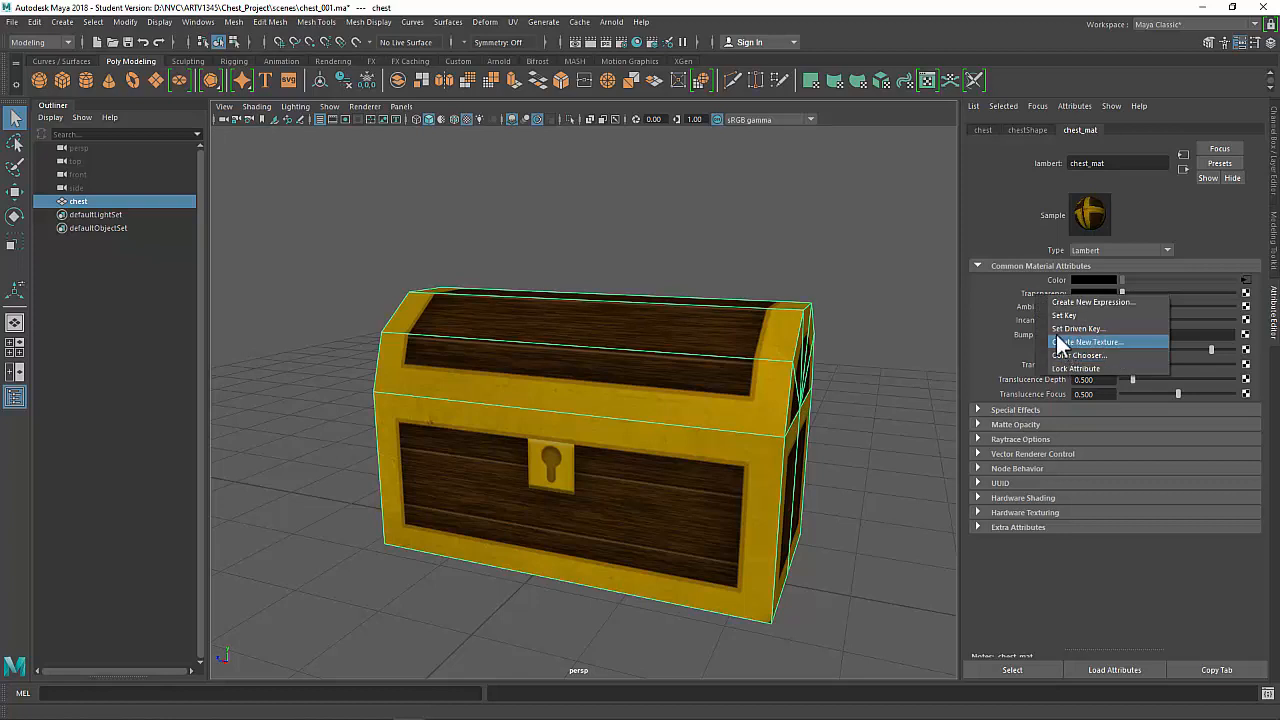
right_click(1057, 279)
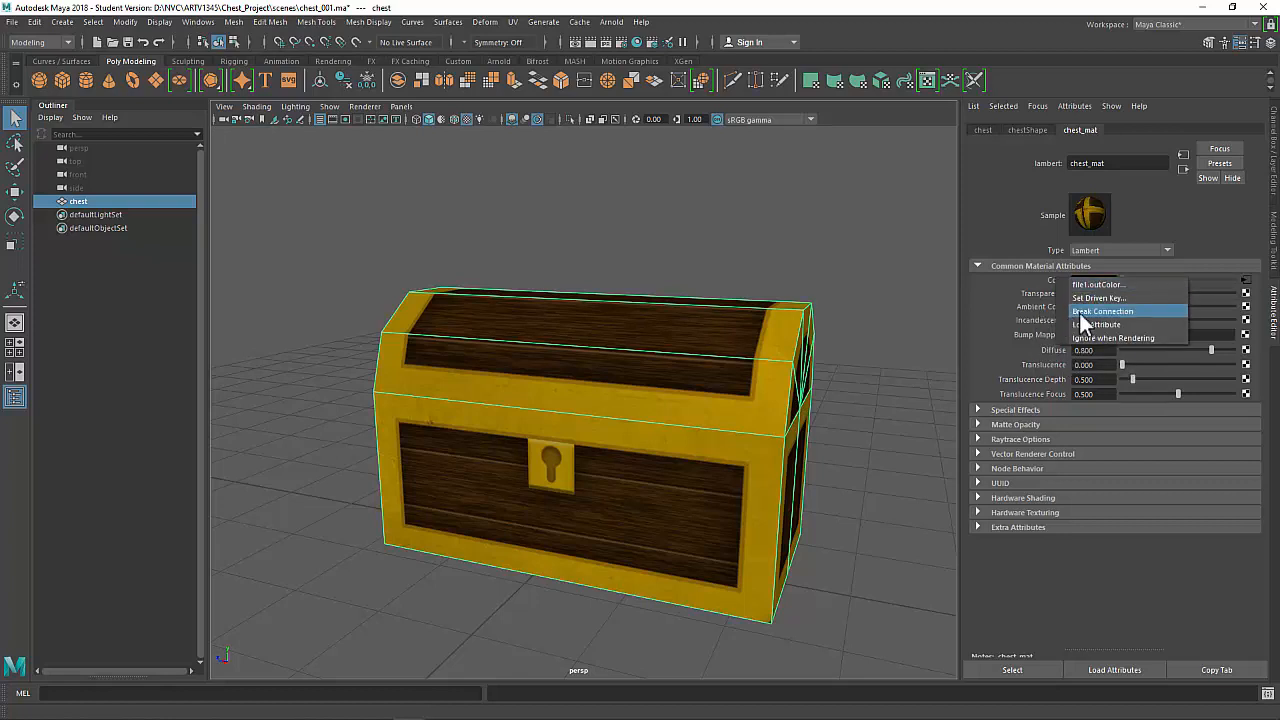
left_click(1036, 301)
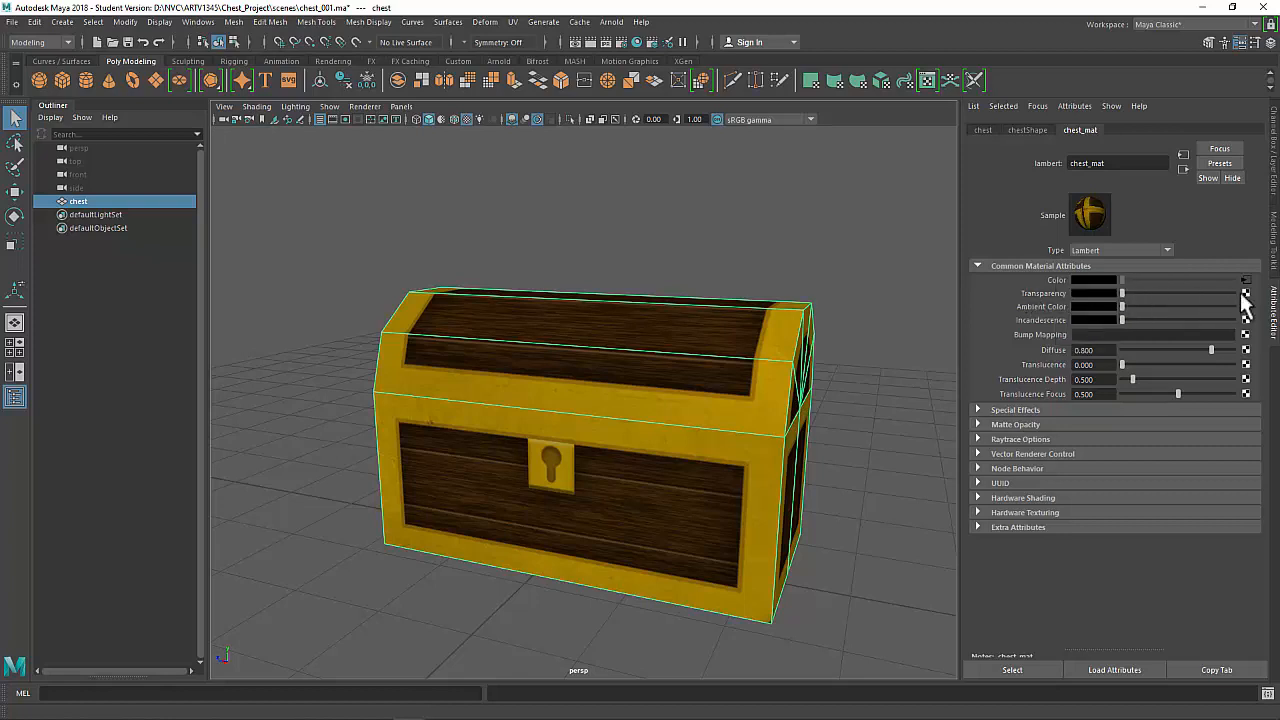